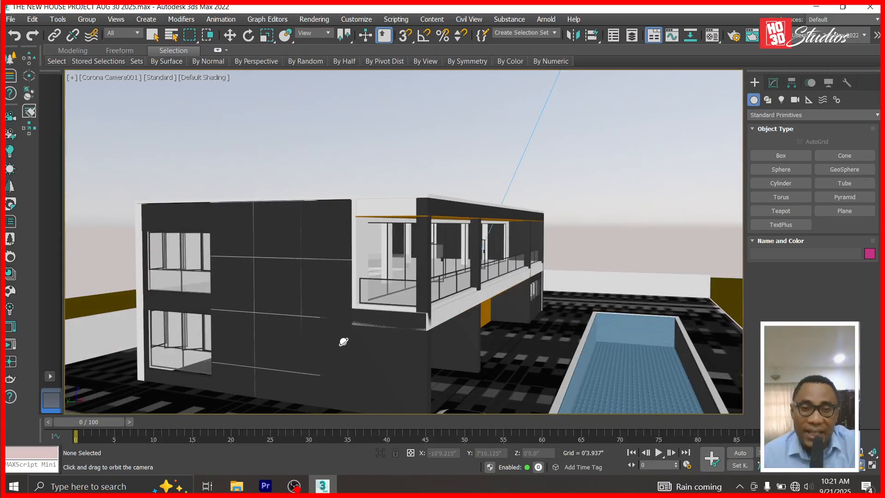
Orbit the camera, then switch to Top view framed on the area beside the parked cars.
left_click_drag(364, 347, 282, 327)
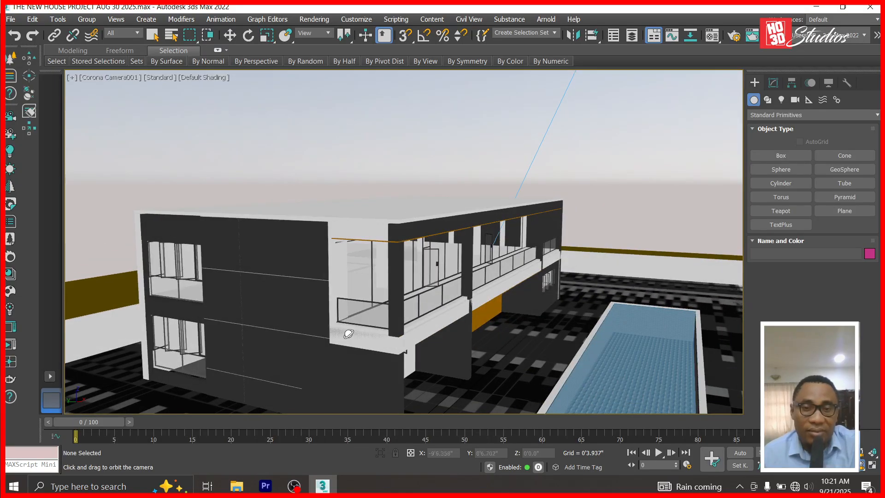
key("t")
scroll(402, 207, "down", 6)
middle_click_drag(272, 237, 330, 241)
scroll(330, 241, "up", 6)
Draw a new box (Box477) beside the building above the parked cars and make it square.
left_click(803, 159)
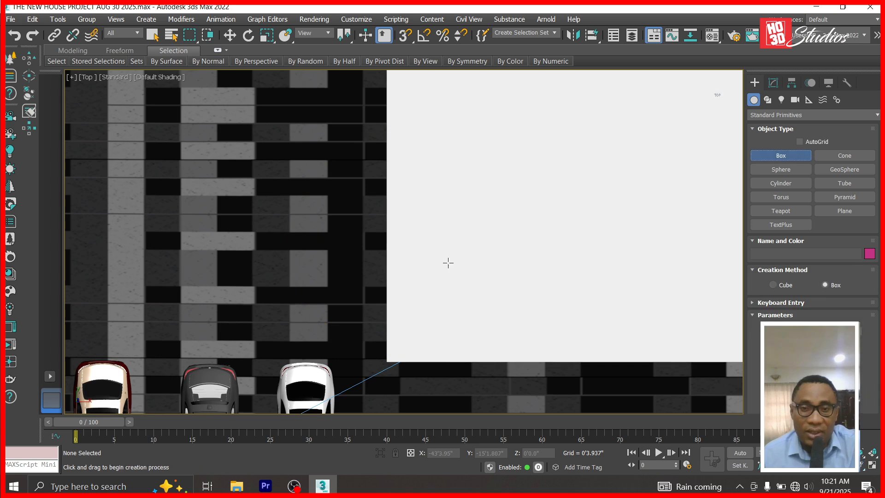
mouse_move(387, 276)
left_mouse_down()
mouse_move(307, 326)
mouse_move(312, 353)
left_mouse_up()
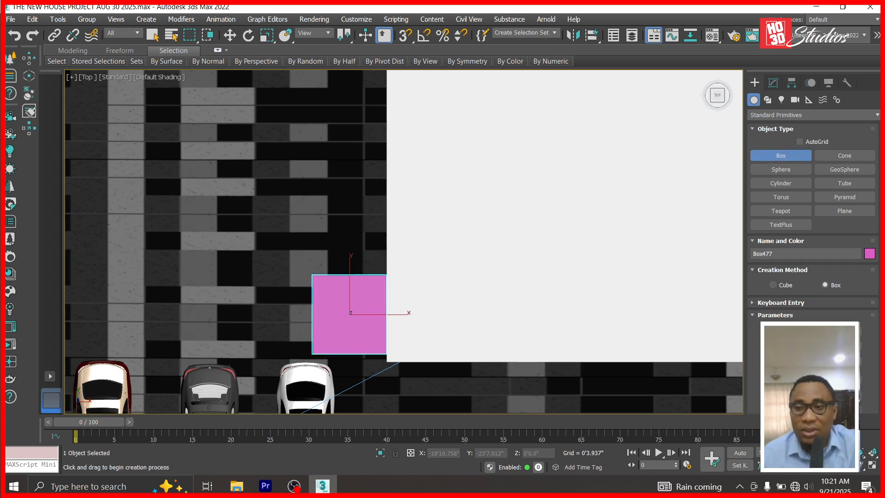
key("Tab")
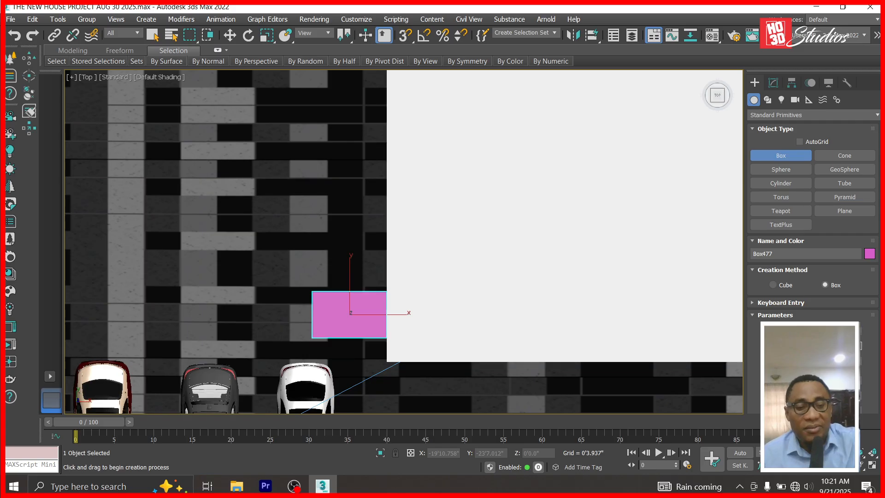
key("Return")
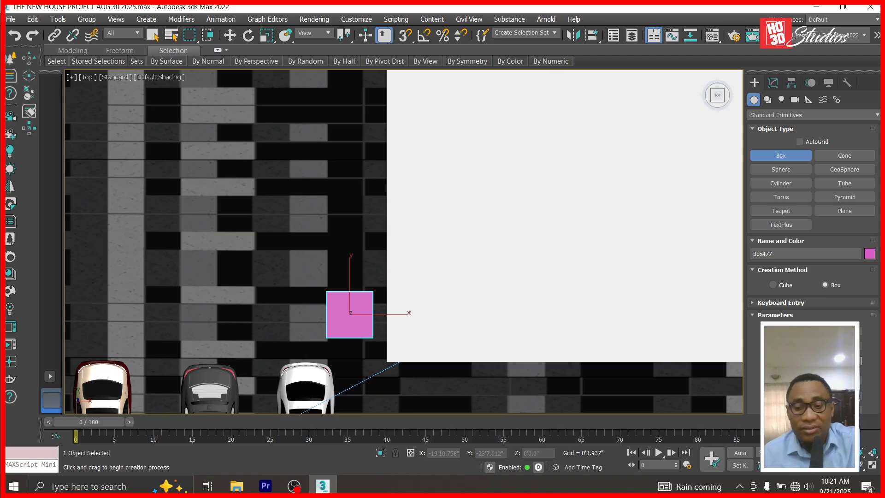
In the Left view, move the pink box up to about 14 feet (Z 14'0.38").
left_click(238, 31)
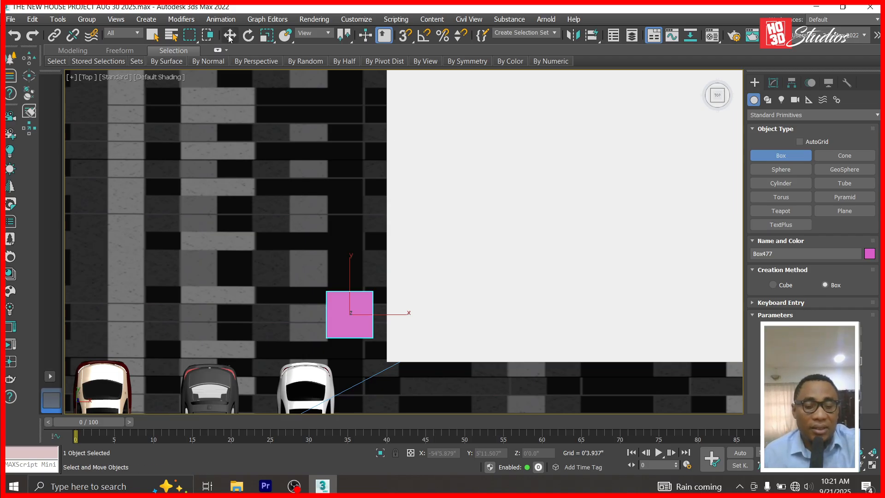
key("l")
scroll(641, 316, "down", 5)
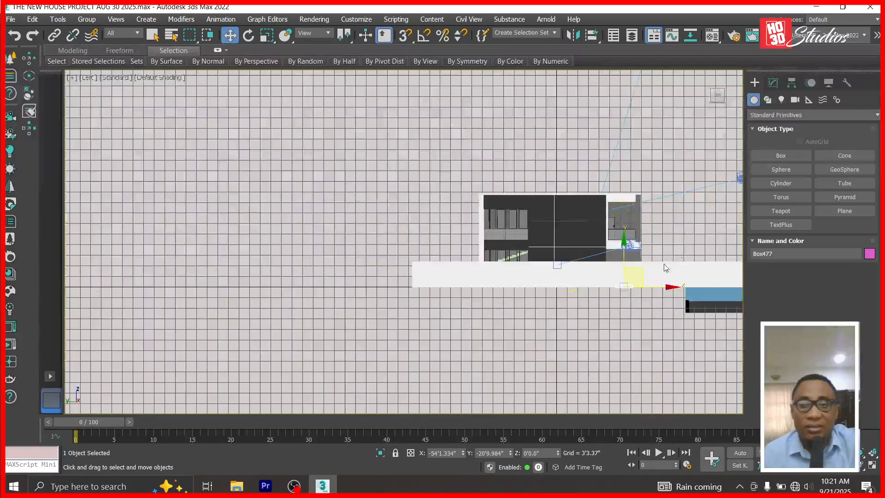
scroll(624, 261, "up", 3)
left_click_drag(570, 278, 572, 192)
scroll(573, 192, "up", 3)
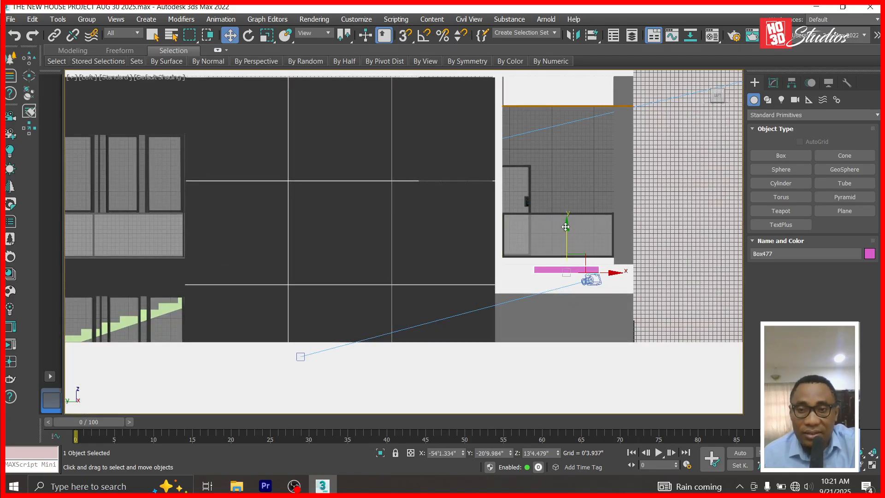
left_click_drag(565, 226, 564, 219)
scroll(562, 255, "up", 4)
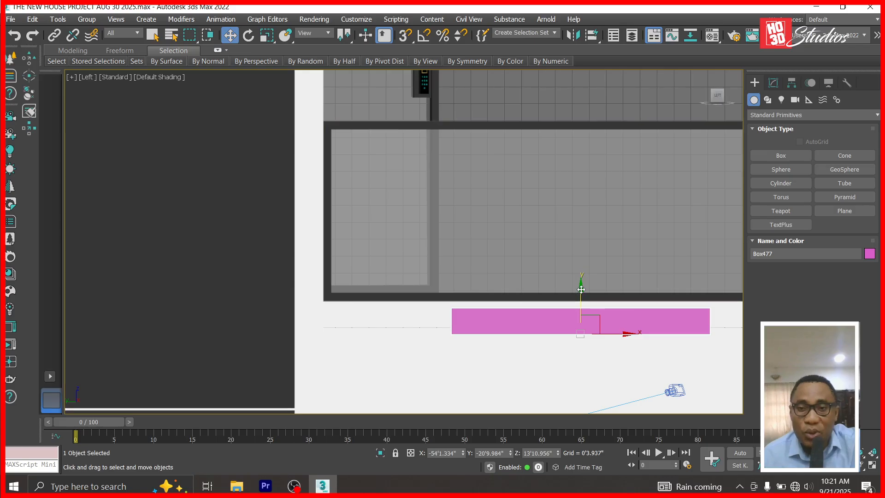
left_click_drag(580, 286, 580, 280)
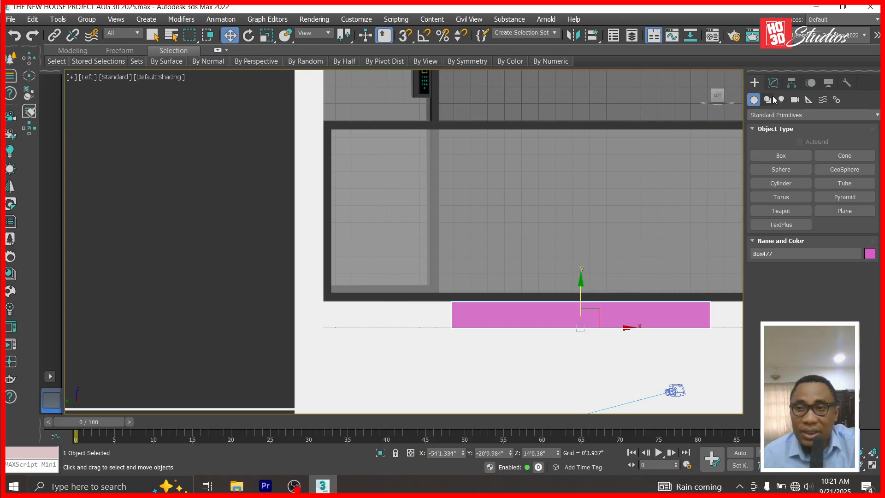
Lengthen the pink box to 9'12.0" and return to the Corona Camera001 view.
left_click(773, 83)
left_click_drag(859, 254, 864, 202)
scroll(599, 276, "down", 3)
scroll(568, 274, "up", 5)
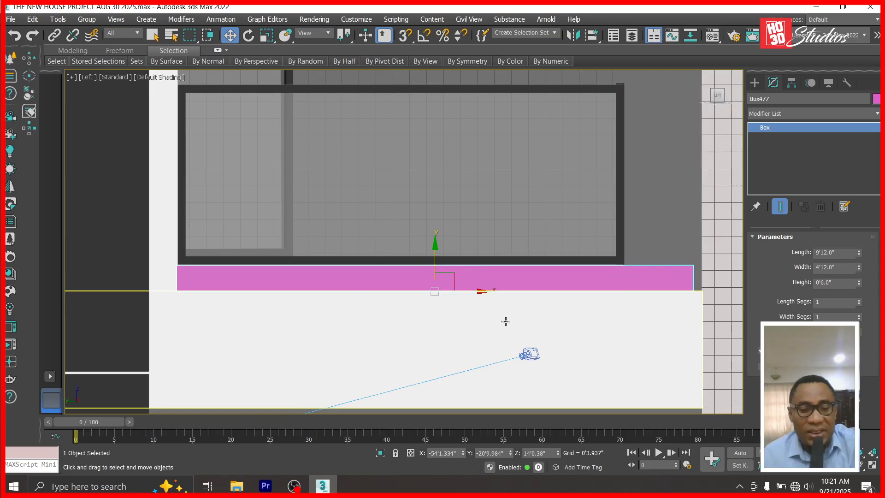
key("c")
double_click(411, 141)
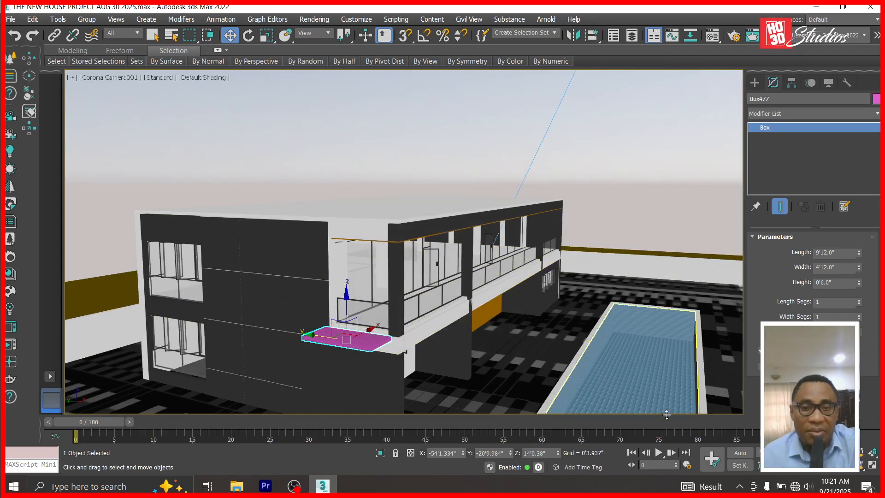
Orbit to the house front, then in Top view slide the pink box right against the building.
left_click(651, 198)
left_click(861, 465)
left_click_drag(387, 351, 343, 356)
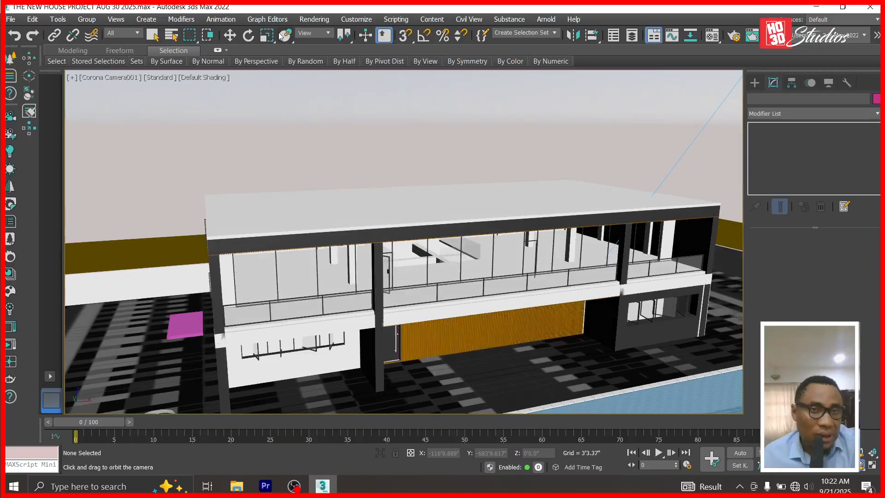
left_click(230, 35)
key("t")
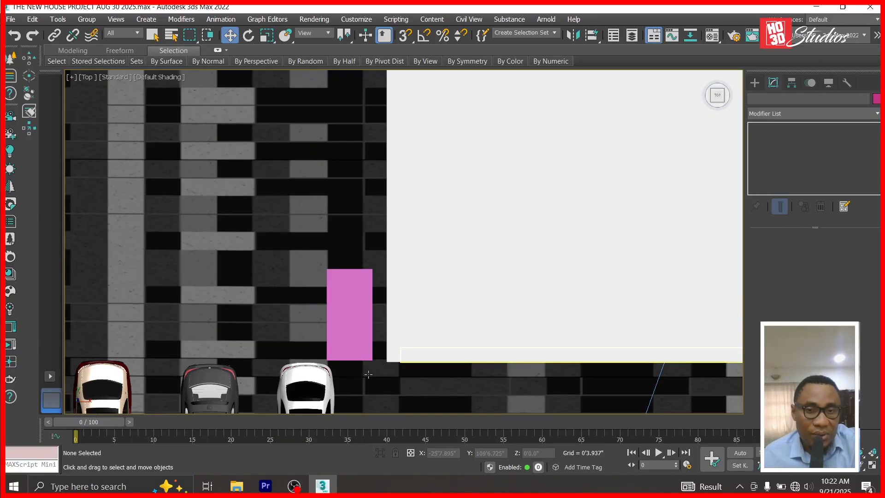
left_click(337, 336)
key("z")
left_click_drag(346, 254, 401, 254)
scroll(408, 165, "down", 3)
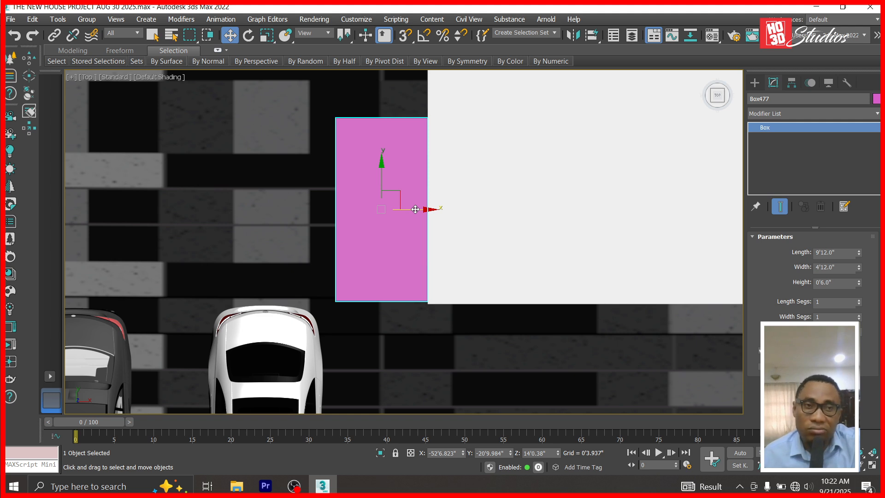
Check the pink box's alignment with the wall strip in Front and Left views, reselecting the box.
key("f")
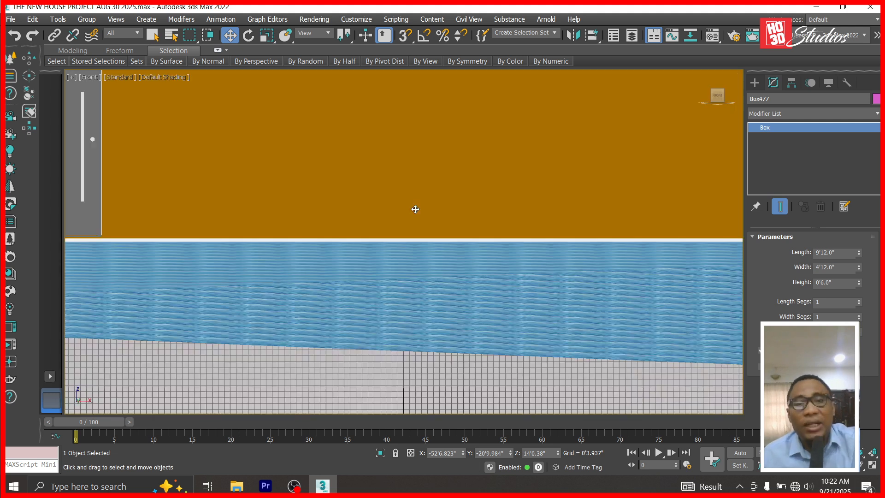
key("l")
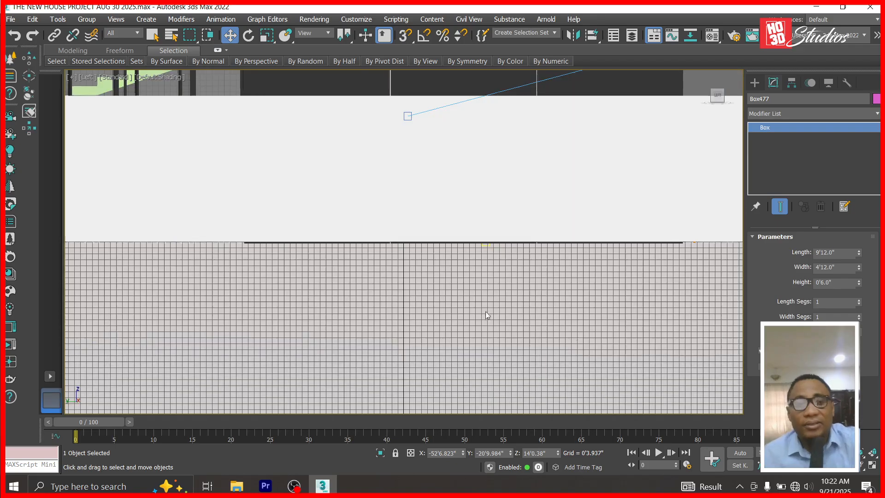
scroll(486, 302, "down", 5)
scroll(576, 240, "up", 8)
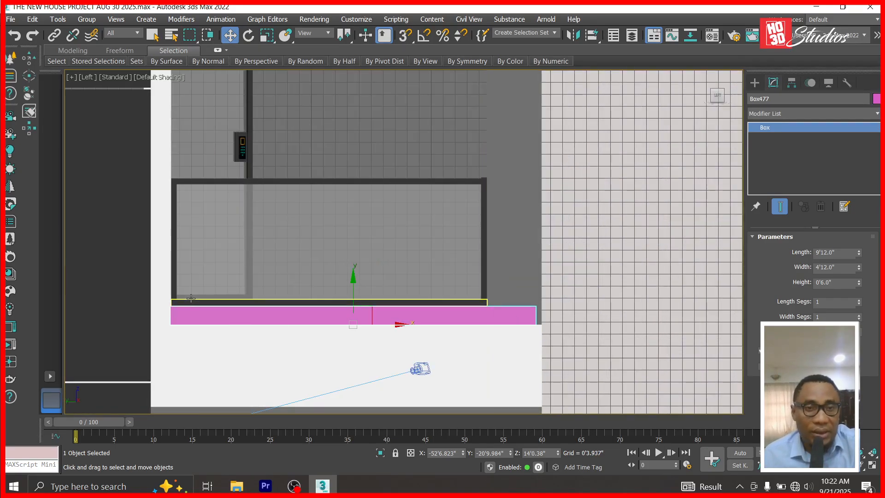
scroll(196, 298, "down", 3)
scroll(199, 313, "up", 3)
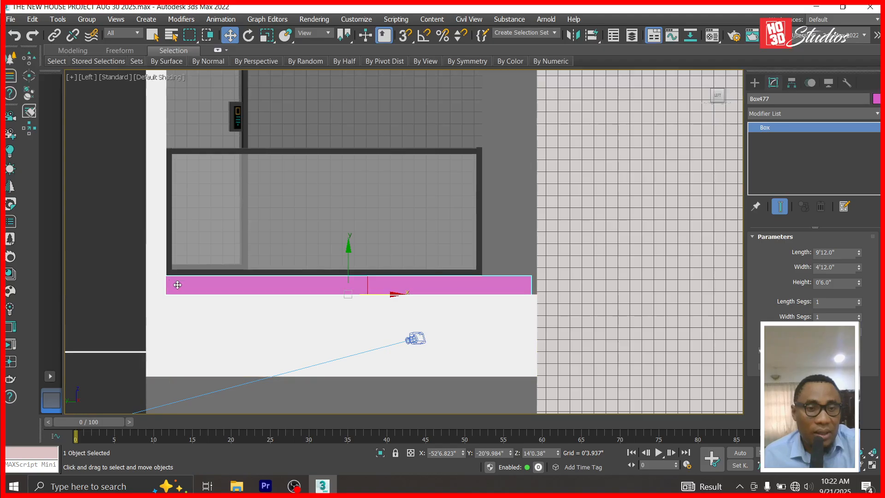
left_click(160, 266)
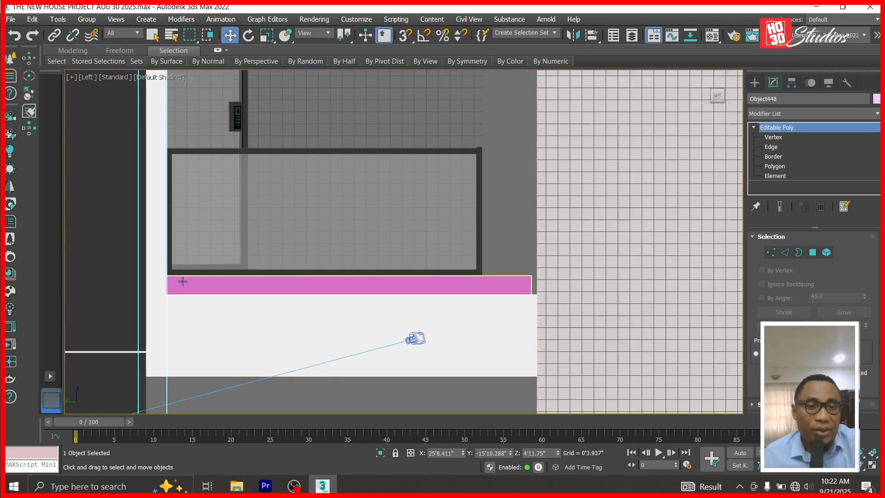
left_click(262, 288)
left_click(157, 284)
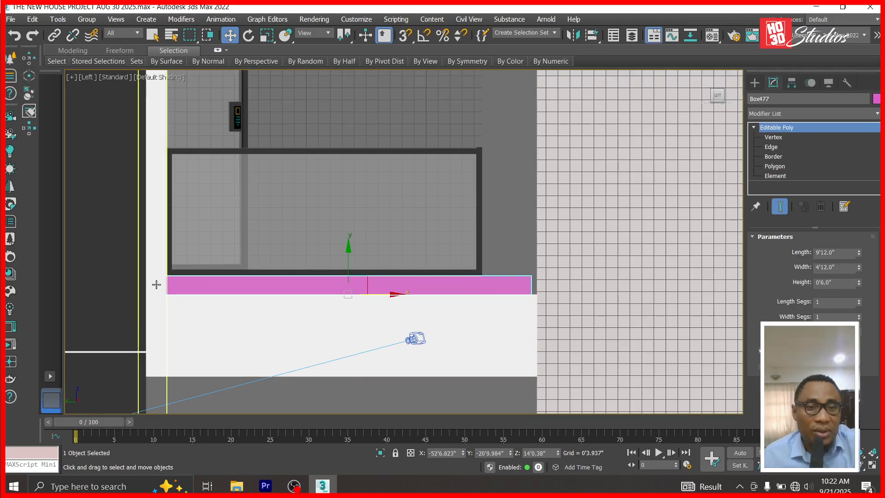
left_click(530, 249)
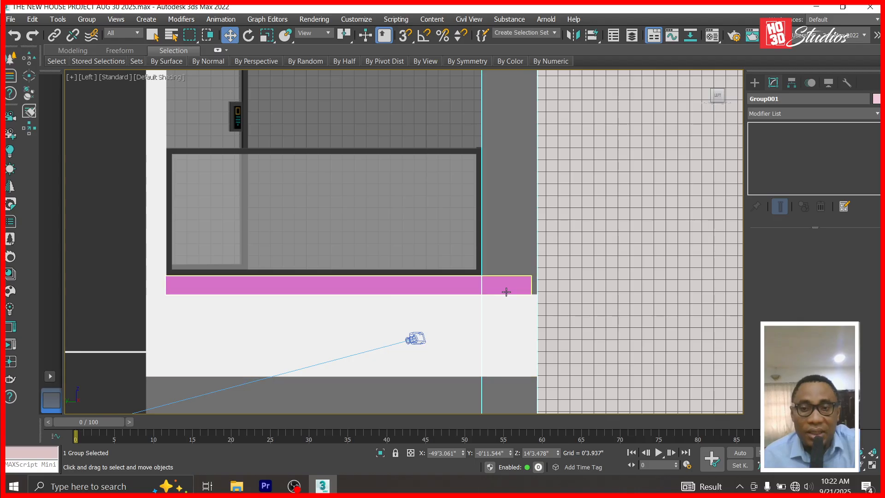
left_click(506, 287)
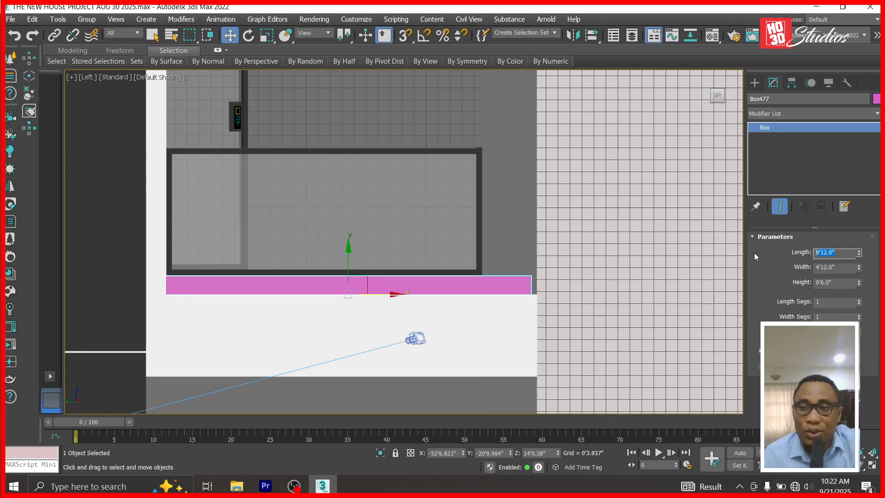
Convert the pink box to Editable Poly and isolate it with the left wall strip.
right_click(764, 128)
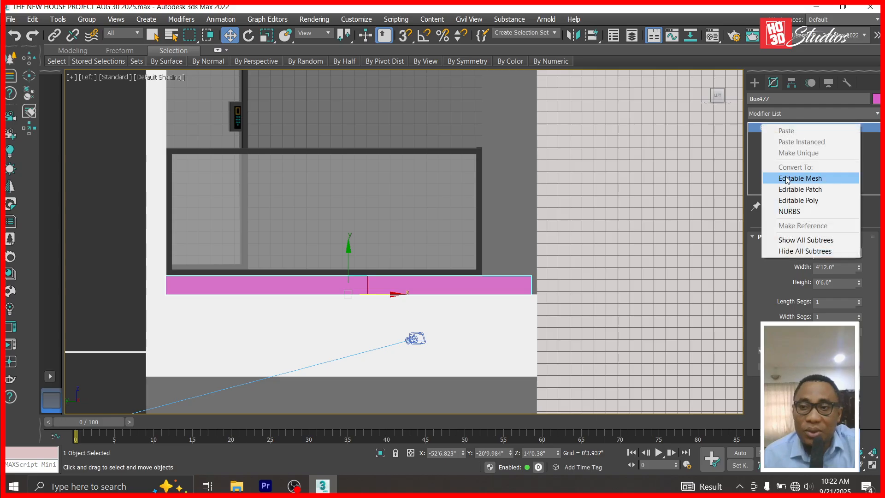
left_click(793, 198)
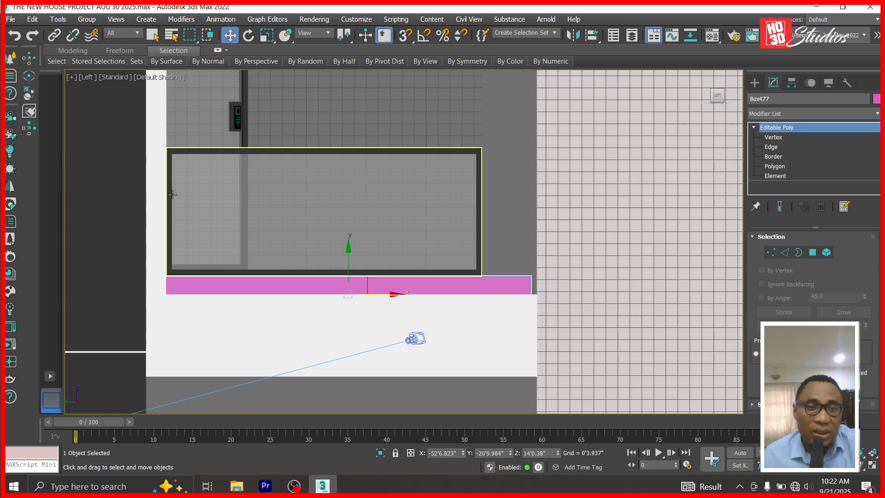
left_click(147, 198)
left_click(202, 290, "ctrl")
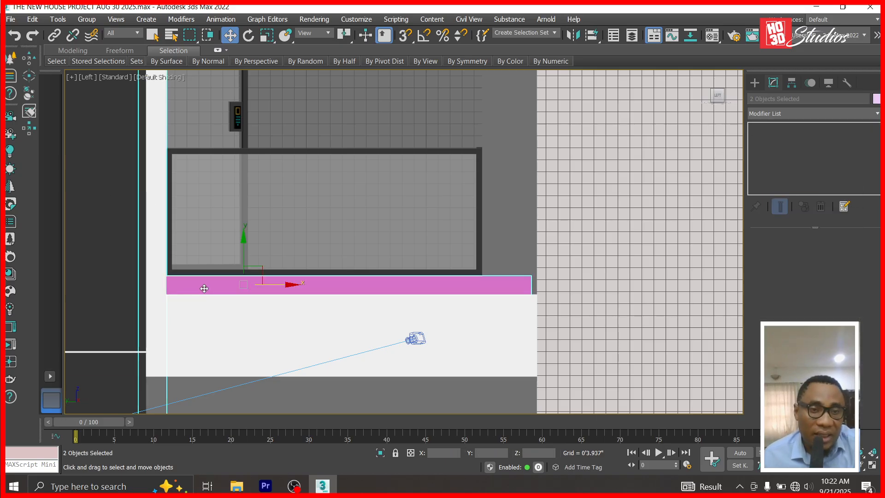
right_click(201, 286)
left_click(251, 233)
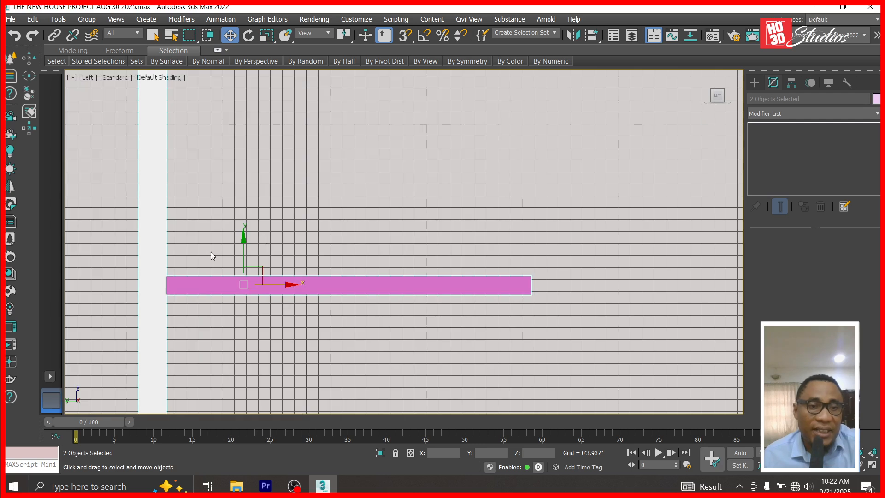
Stretch the pink box's left-end vertices further left to reach the wall strip.
left_click(231, 36)
left_click(239, 148)
left_click(203, 293)
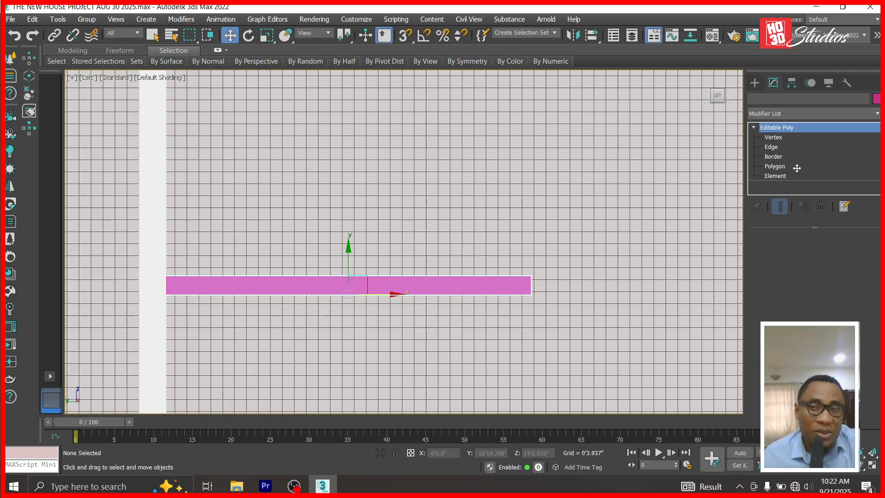
left_click(773, 137)
left_click_drag(185, 262, 144, 318)
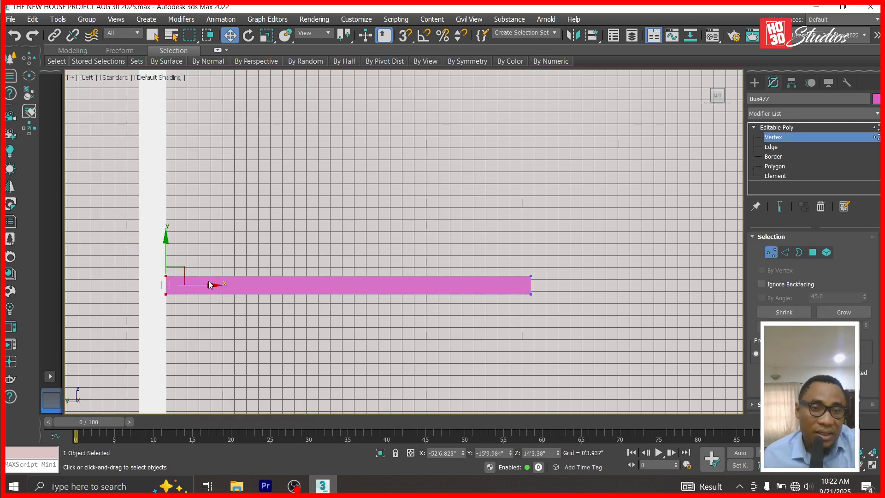
left_click_drag(219, 285, 189, 288)
left_click(772, 128)
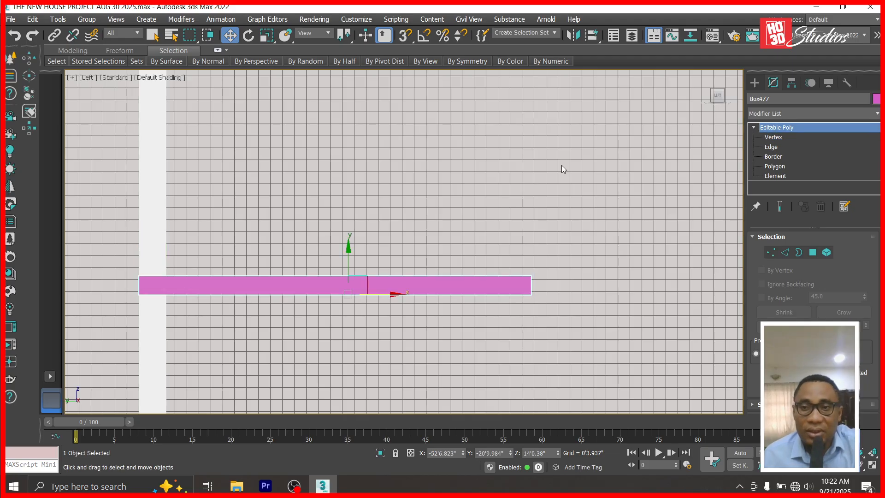
Unhide all hidden scene objects and reselect the pink slab Box477.
right_click(561, 165)
left_click(627, 101)
left_click(537, 280)
left_click(526, 284)
Select the slab's right-end vertices and stretch them further right along X.
left_click(779, 139)
left_click(765, 140)
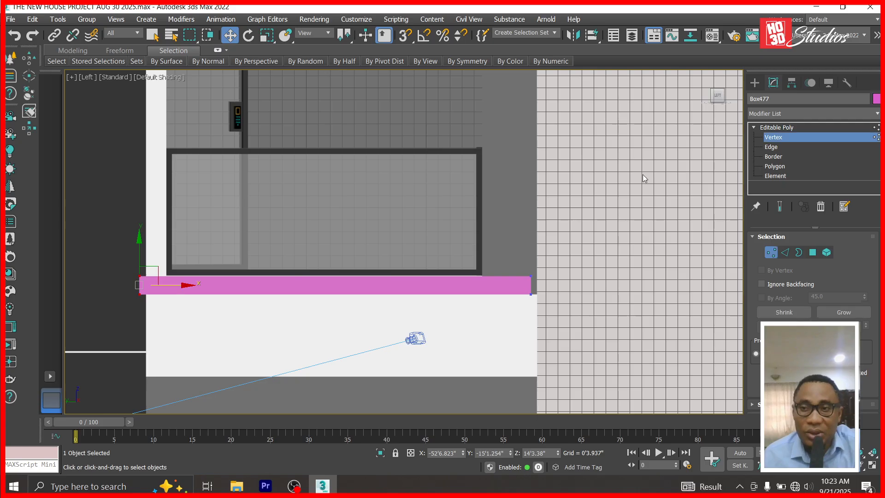
left_click_drag(510, 331, 515, 323)
scroll(540, 287, "up", 5)
left_click_drag(538, 281, 557, 280)
key("1")
scroll(496, 219, "down", 5)
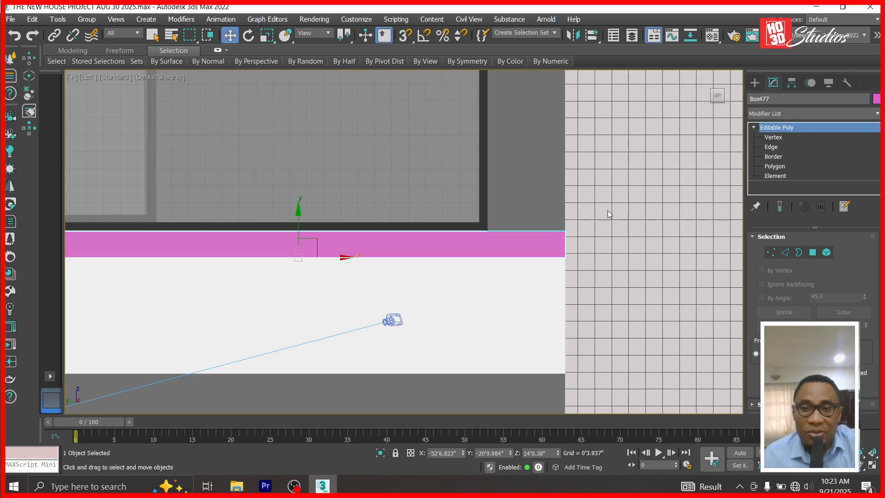
scroll(314, 230, "up", 5)
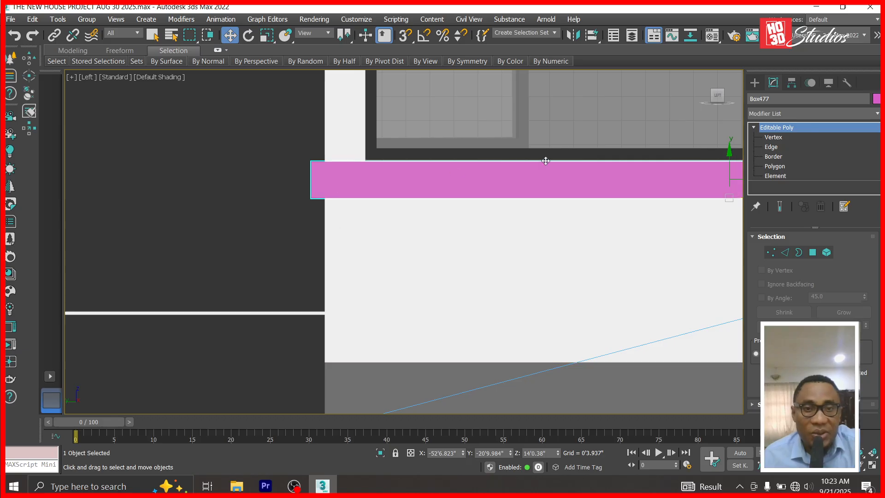
Draw a new box (Box478) under the left end of the pink slab.
left_click(755, 82)
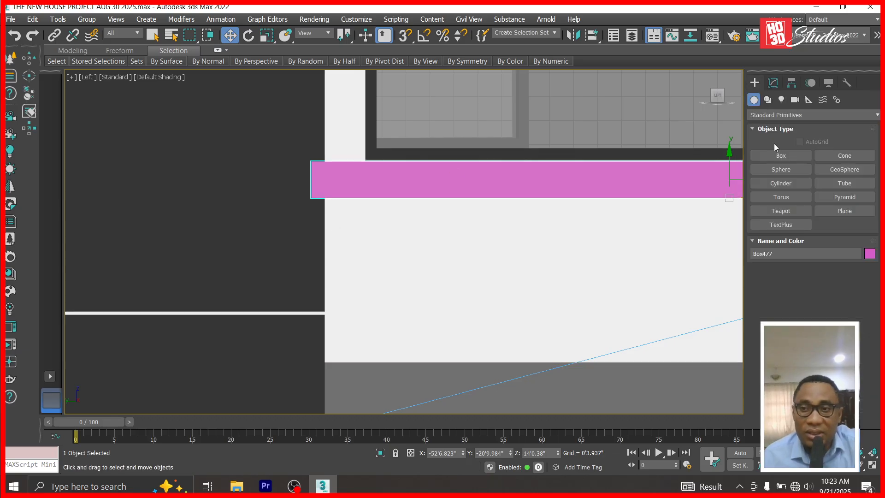
left_click(780, 156)
left_click_drag(362, 199, 312, 279)
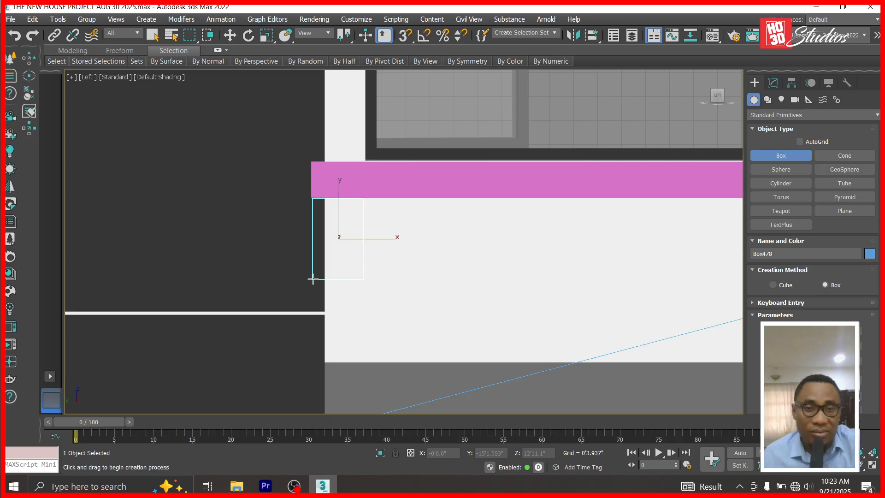
left_click(229, 35)
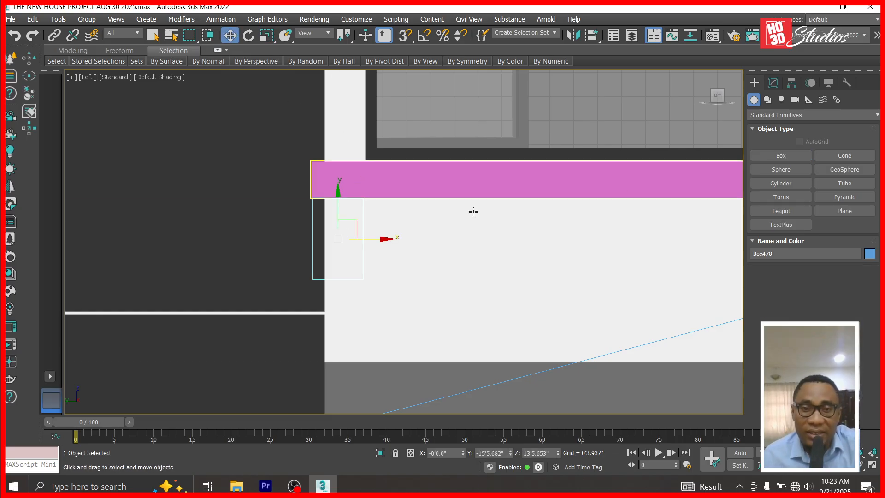
Set the new box to Length 1'6.0" and Width 0'9.0", then move it down below the slab.
left_click(773, 82)
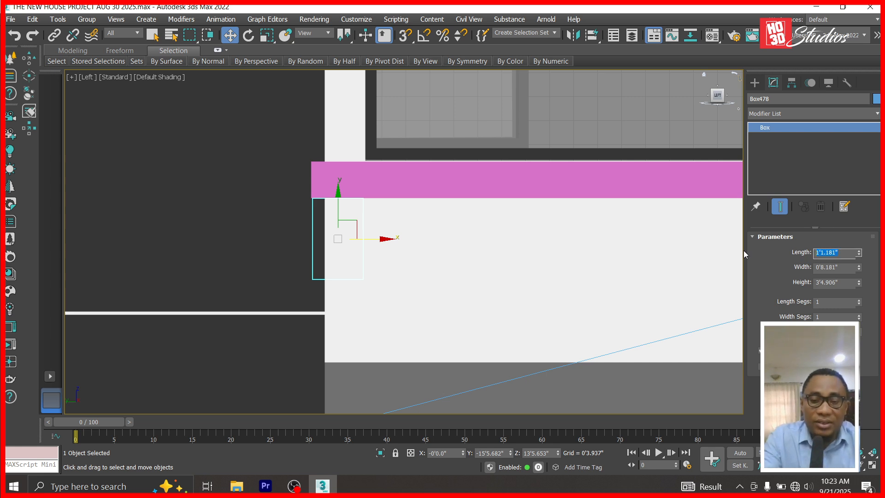
type("1.5")
key("Return")
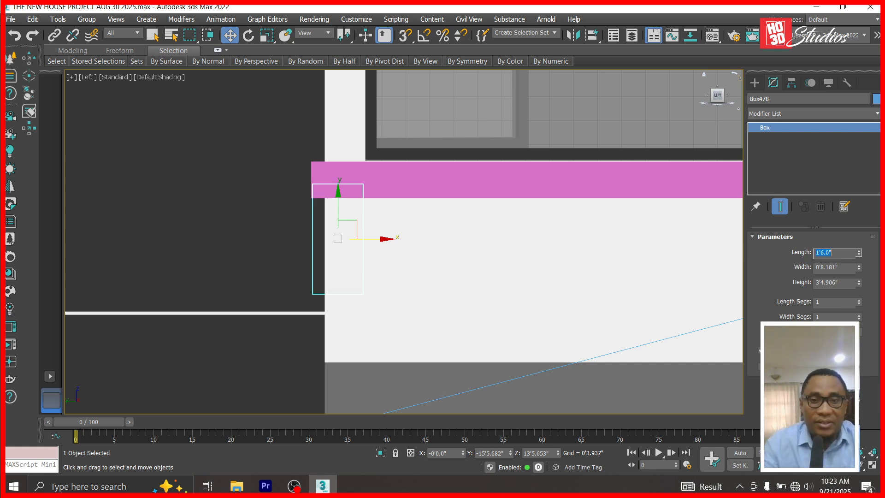
left_click(849, 268)
type("0")
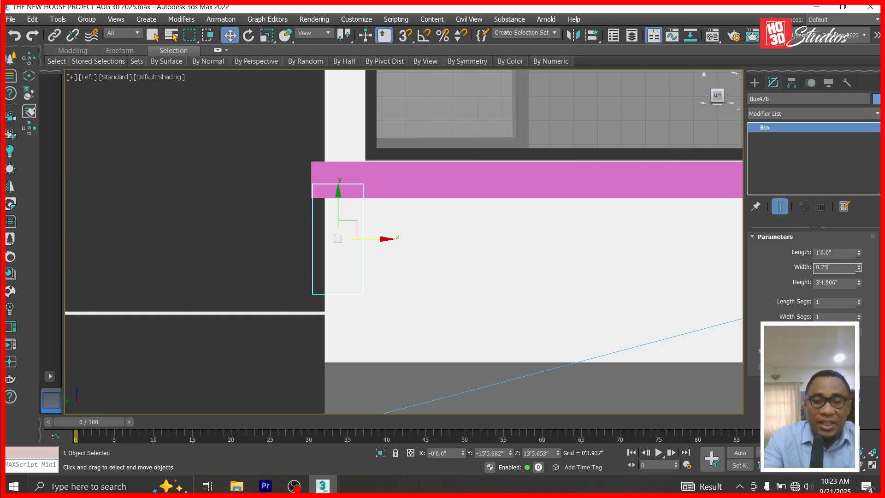
type(".75")
key("Return")
left_click_drag(338, 193, 340, 208)
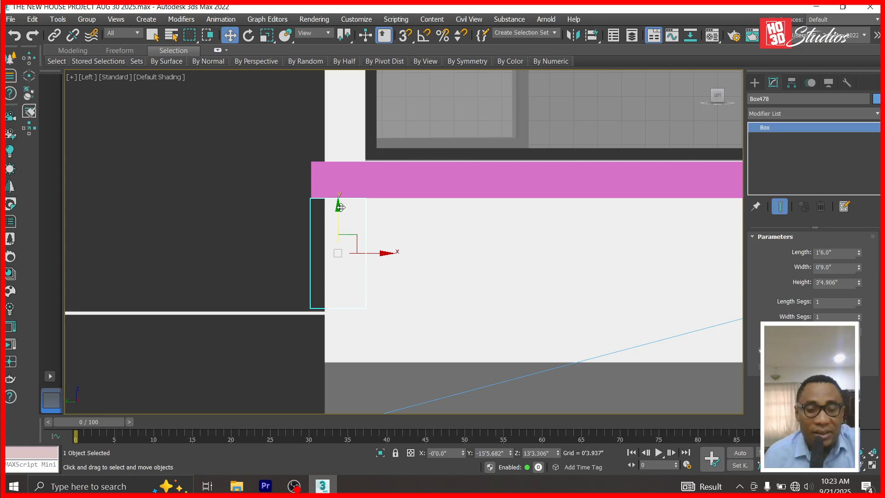
key("t")
scroll(395, 243, "down", 3)
In Top view, place Box478 beside the pink slab and shift the slab slightly right.
scroll(507, 224, "down", 3)
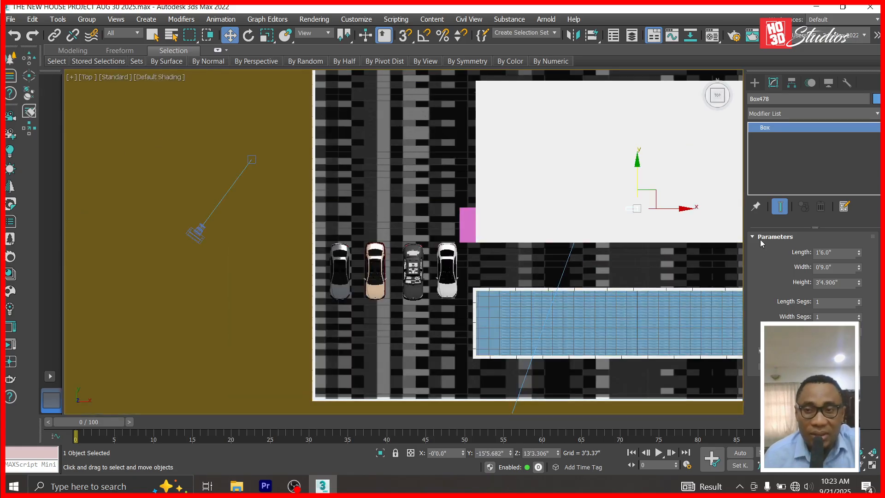
left_click_drag(686, 208, 514, 204)
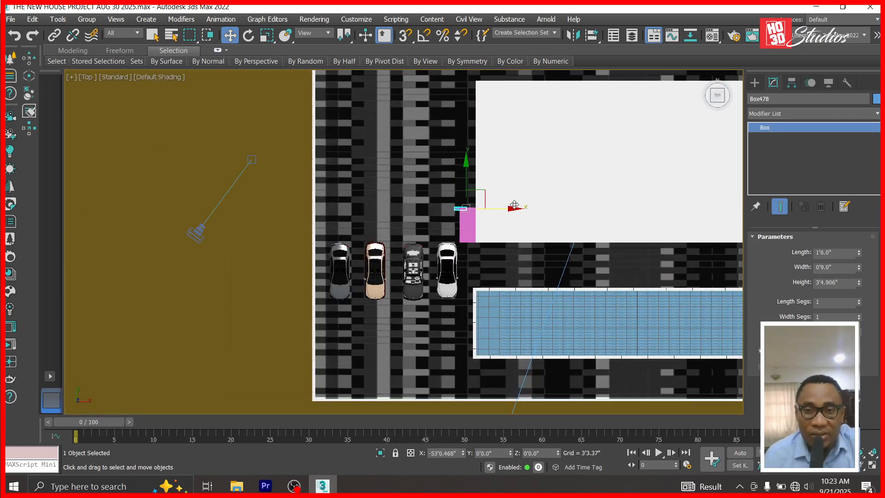
scroll(514, 204, "up", 8)
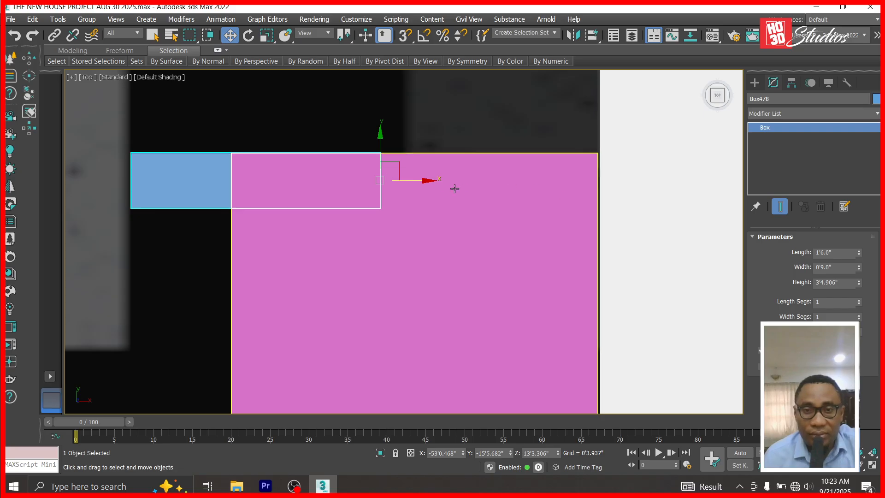
left_click_drag(429, 183, 629, 180)
left_click(495, 283)
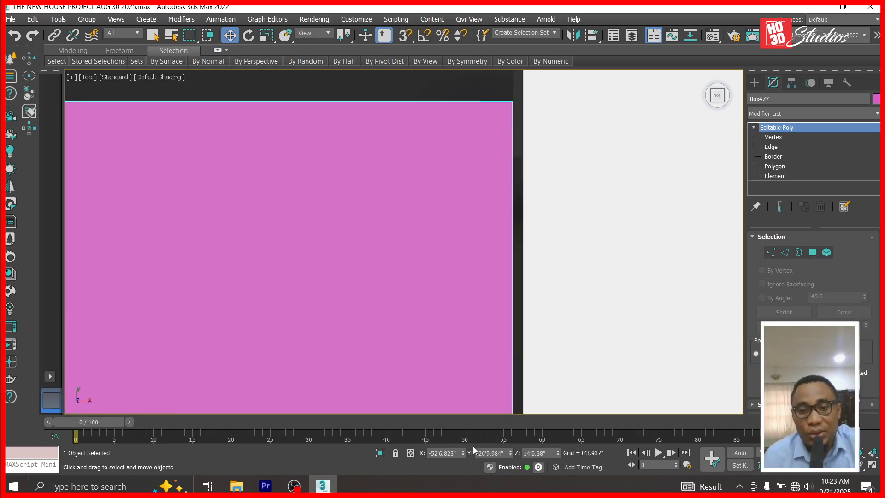
left_click_drag(465, 454, 468, 439)
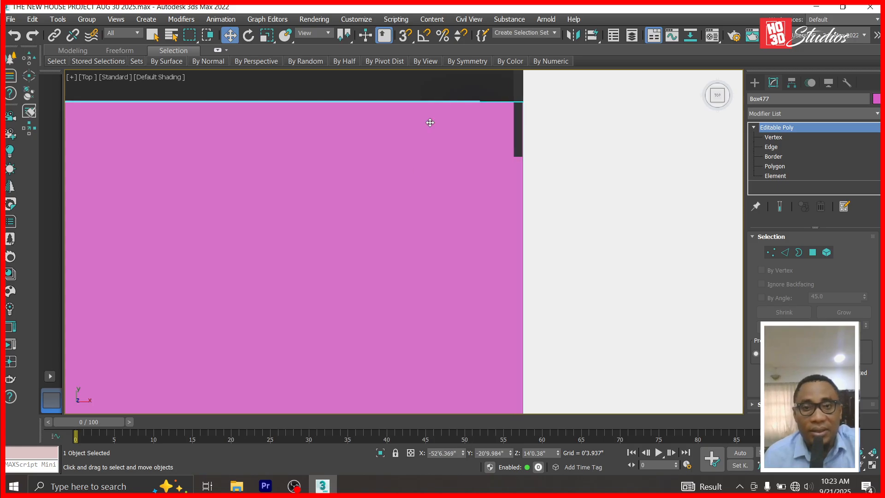
Hide the pink slab Box477 and move Box478 right until it meets the wall.
right_click(438, 139)
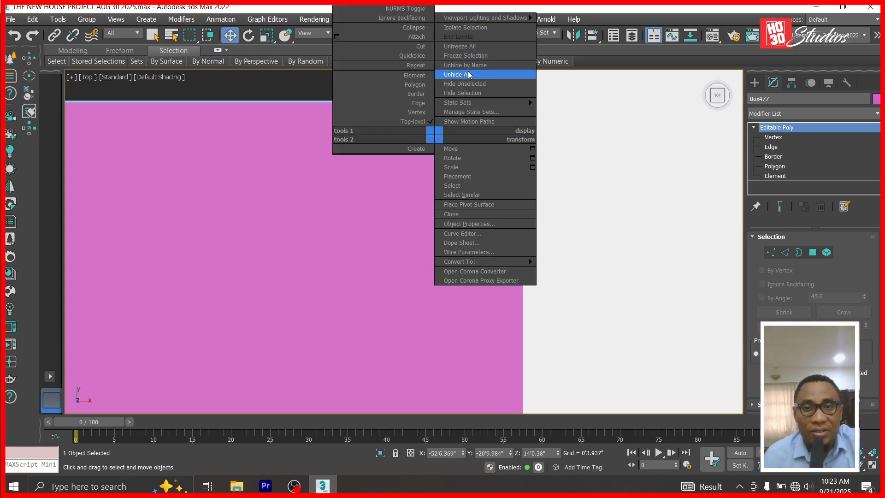
left_click(475, 57)
left_click(443, 137)
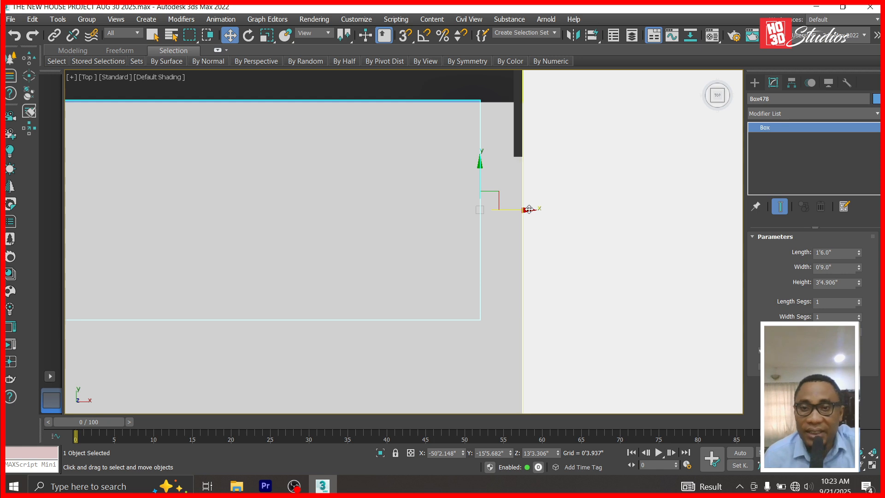
left_click_drag(533, 210, 623, 211)
scroll(623, 211, "down", 4)
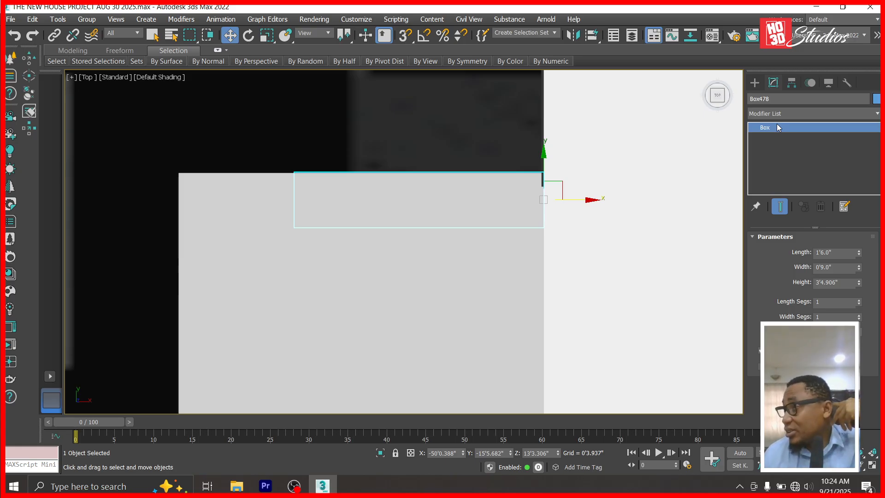
Convert Box478 to Editable Poly and drag its left-end vertices further left along X.
right_click(777, 128)
left_click(810, 198)
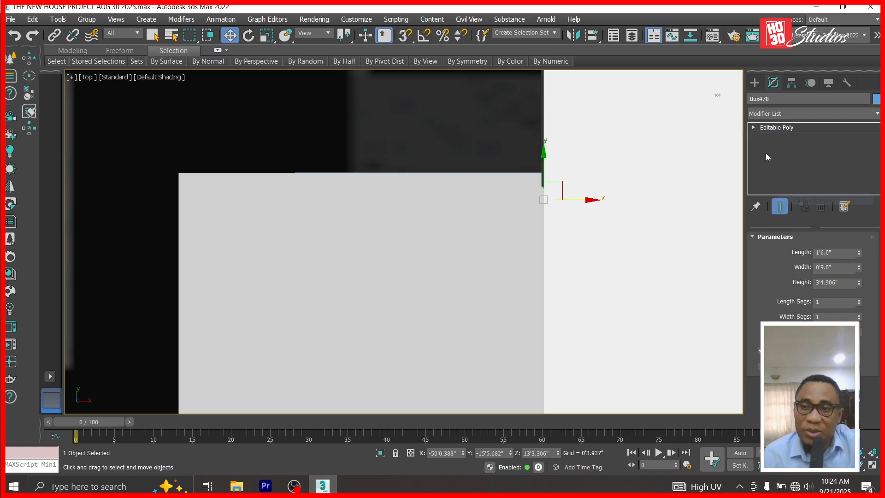
left_click(754, 127)
left_click(773, 137)
left_click_drag(309, 213, 335, 202)
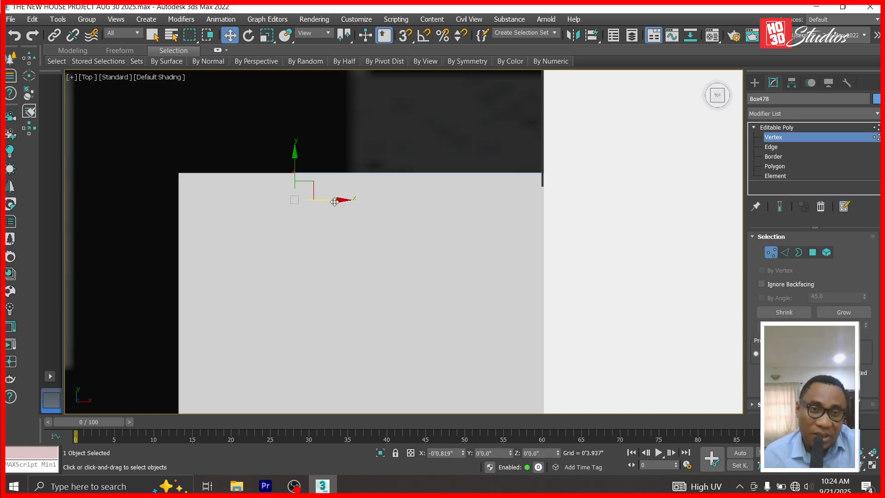
left_click_drag(231, 195, 223, 198)
left_click(776, 129)
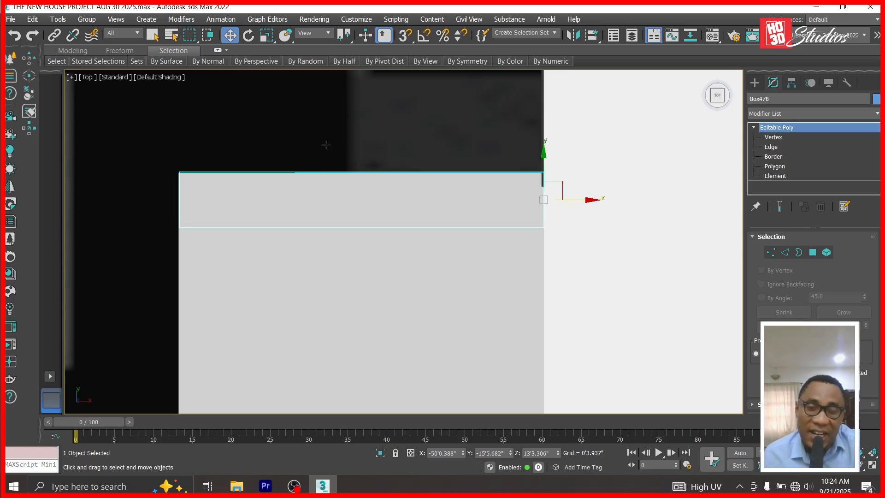
scroll(364, 201, "down", 2)
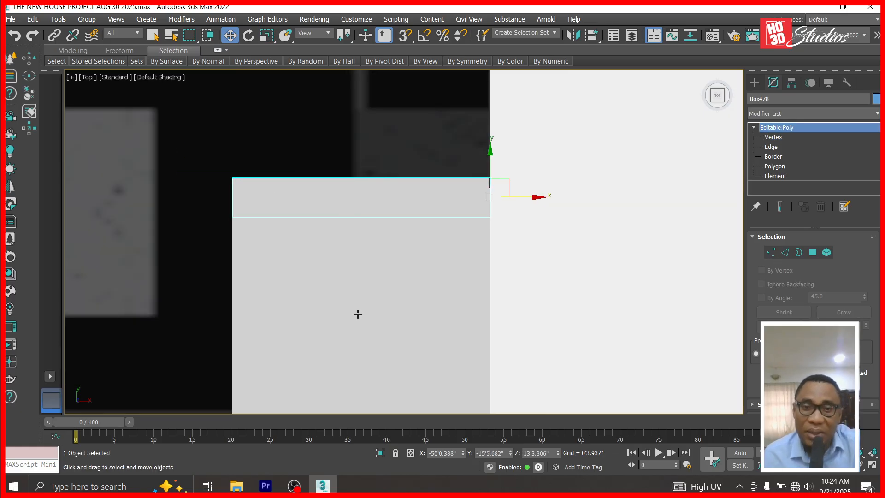
scroll(355, 217, "down", 2)
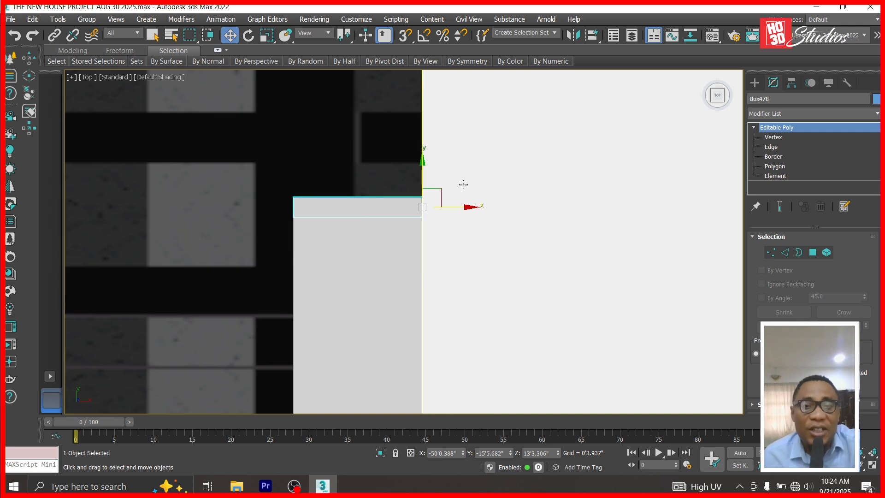
In the Left view, clone the box to the right as Box479 and nudge it slightly left.
key("l")
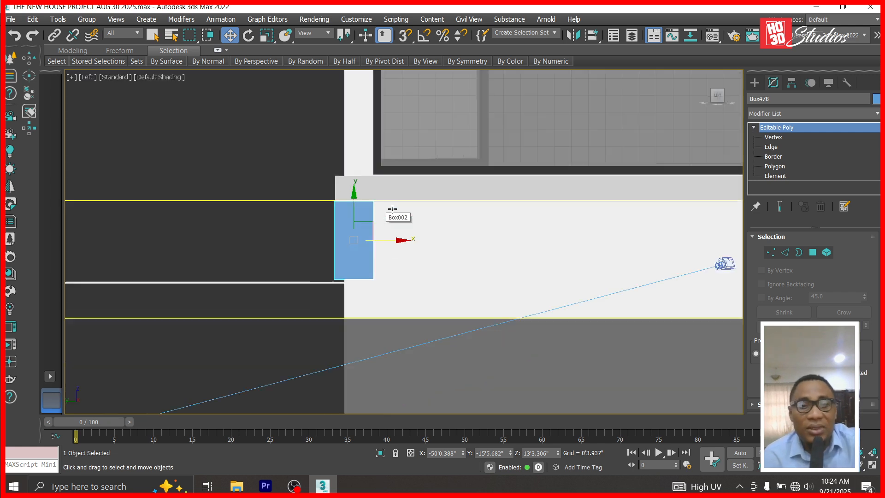
left_click_drag(393, 229, 657, 239, "shift")
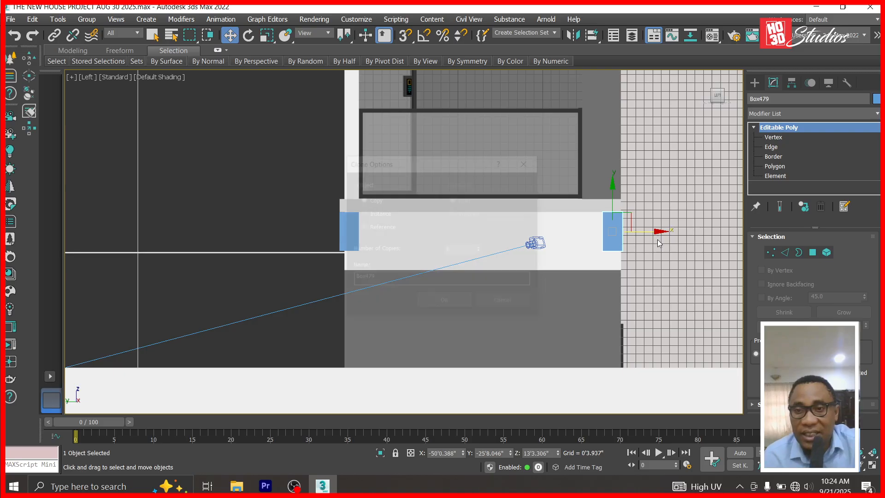
left_click(453, 303)
scroll(637, 232, "up", 8)
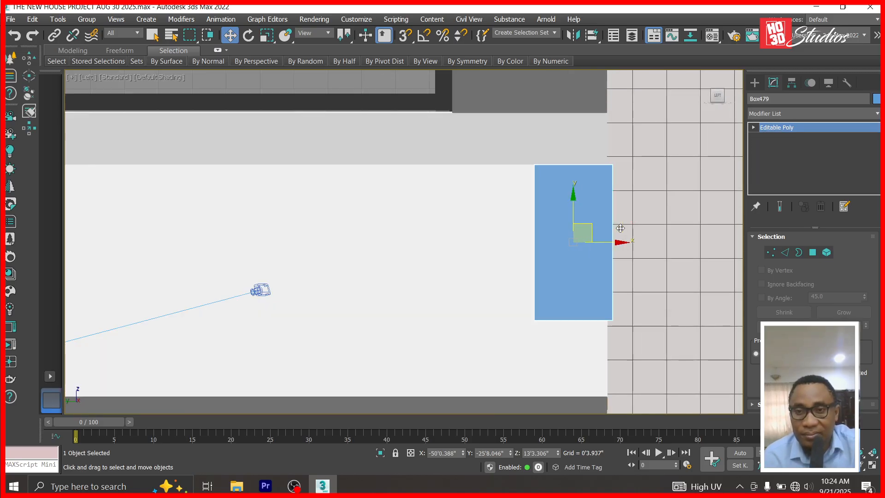
left_click_drag(618, 243, 612, 248)
Return to Corona Camera001 and orbit to inspect the new boxes on the house.
key("c")
left_click(401, 142)
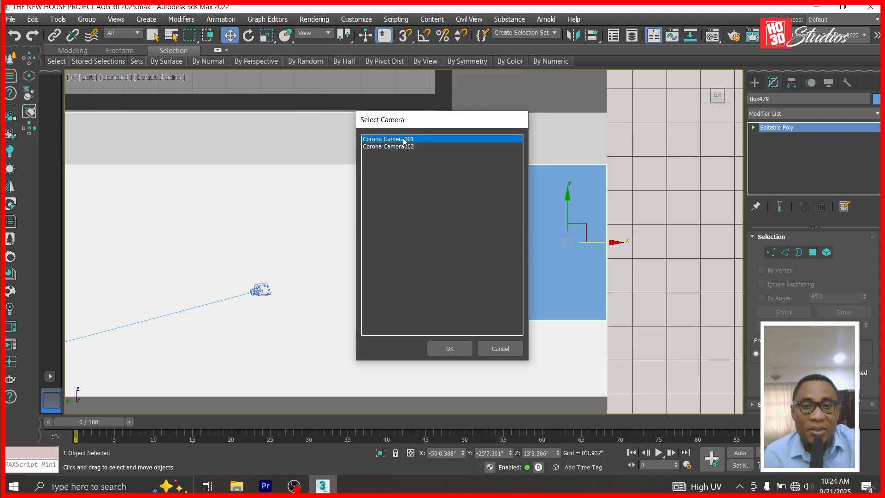
double_click(401, 142)
left_click(861, 465)
left_click_drag(270, 323, 301, 316)
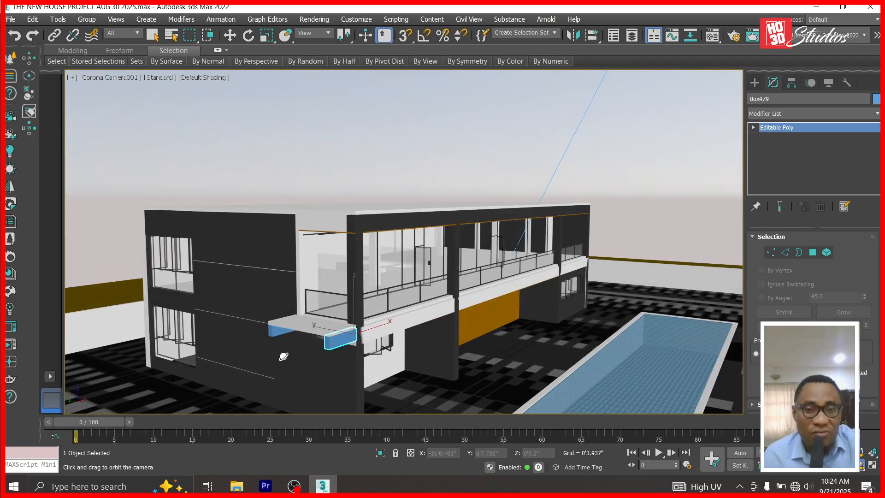
mouse_move(273, 347)
left_mouse_down()
mouse_move(295, 347)
mouse_move(268, 346)
left_mouse_up()
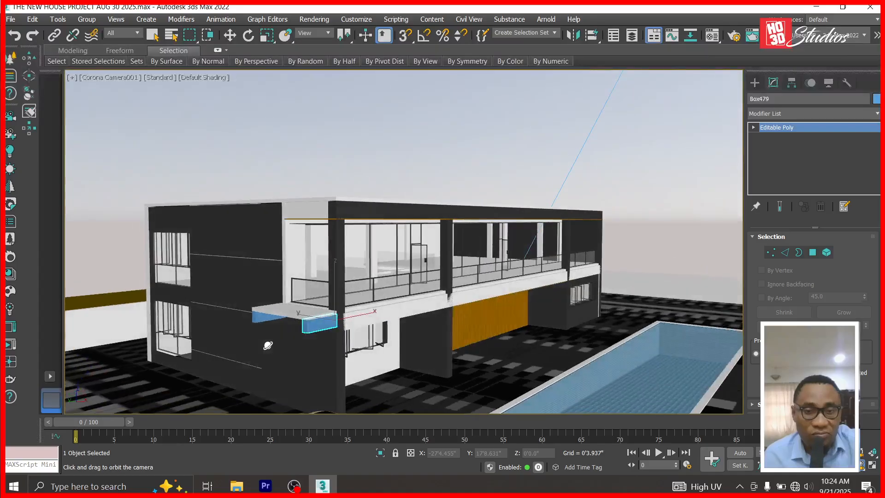
left_click(229, 35)
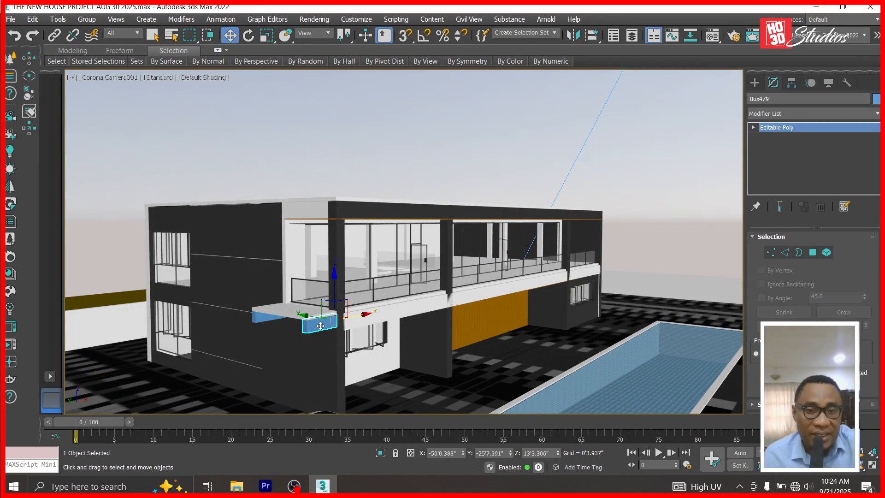
In Top view, clone the blue box upward as Box480 and rotate the copy 90°.
key("t")
scroll(430, 293, "down", 6)
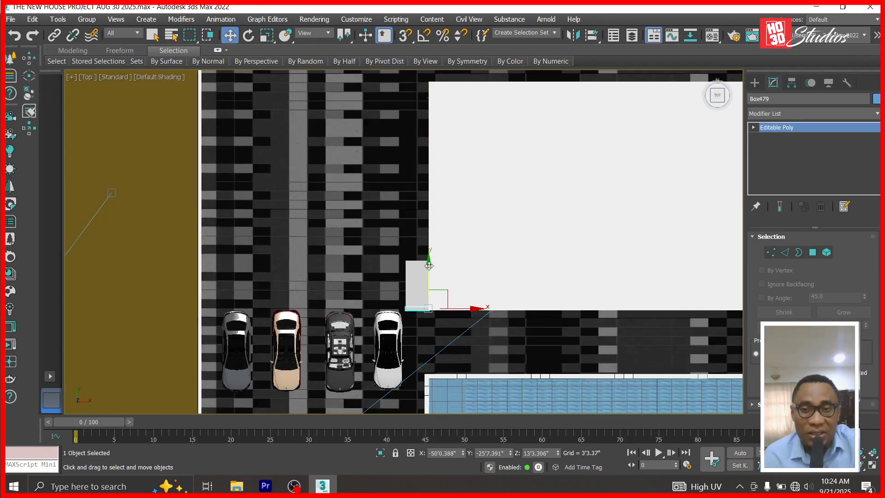
scroll(482, 289, "up", 4)
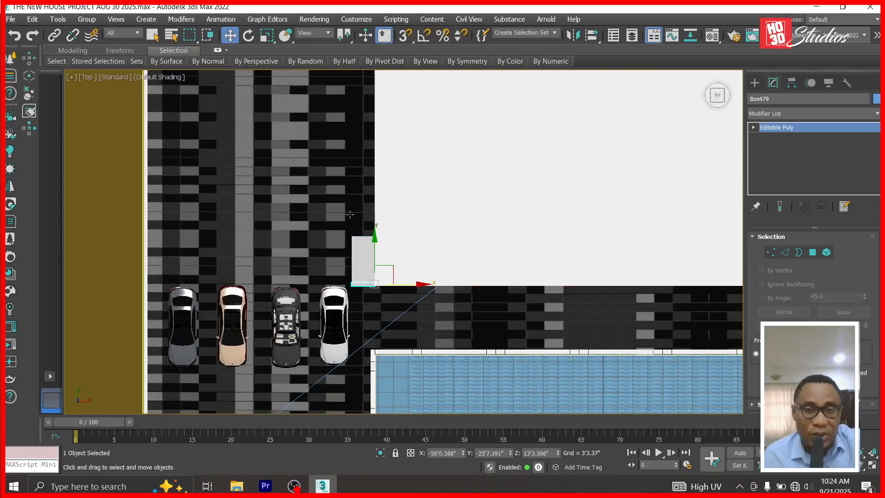
left_click_drag(374, 241, 374, 225, "shift")
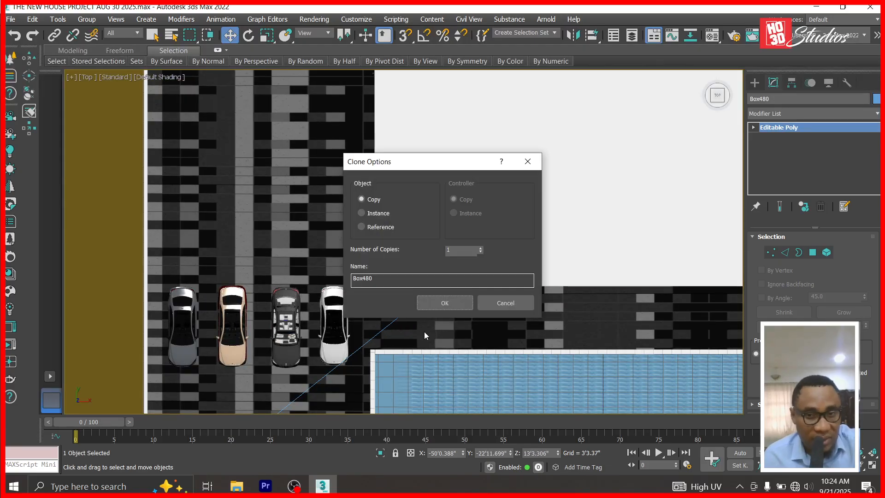
left_click(444, 303)
key("e")
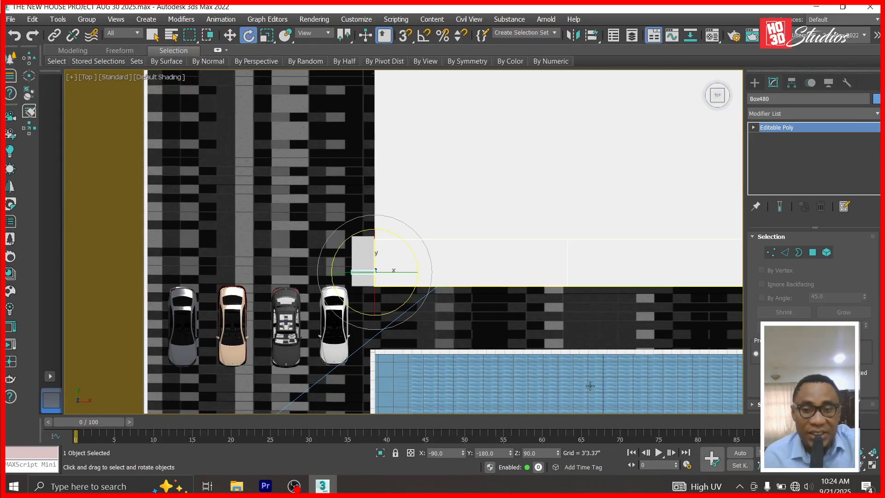
key("Return")
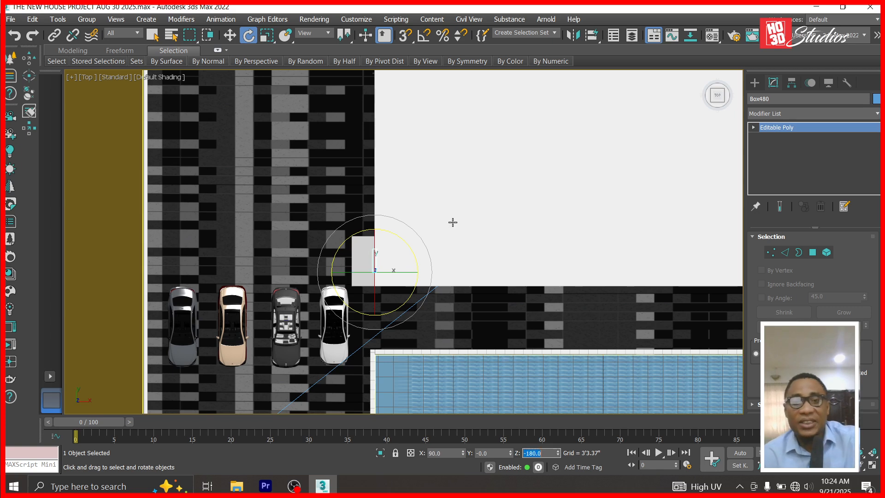
left_click(233, 38)
Hide the pink box Box477 and select the vertical blue box copy.
scroll(350, 299, "up", 4)
left_click(375, 226)
right_click(374, 227)
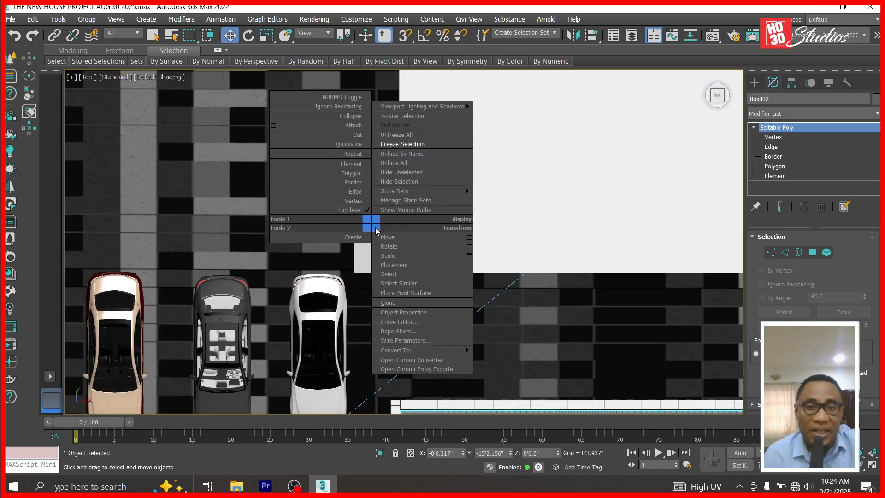
left_click(398, 144)
right_click(367, 196)
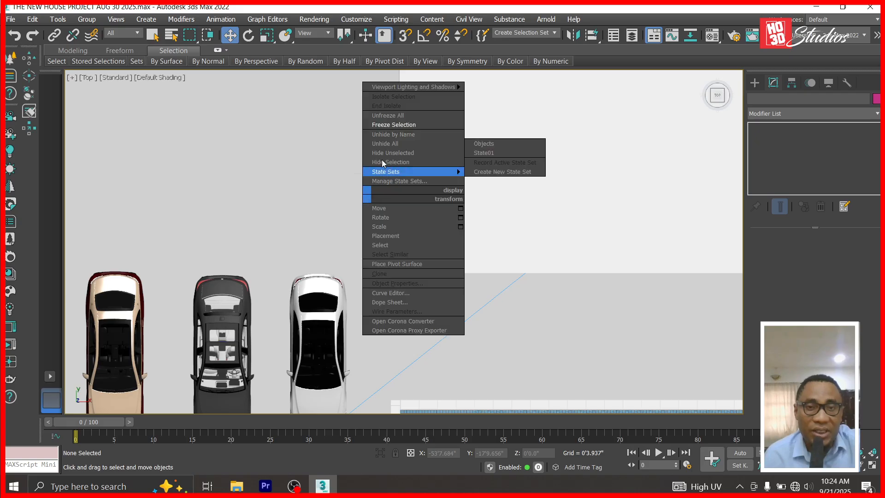
left_click(394, 116)
right_click(377, 168)
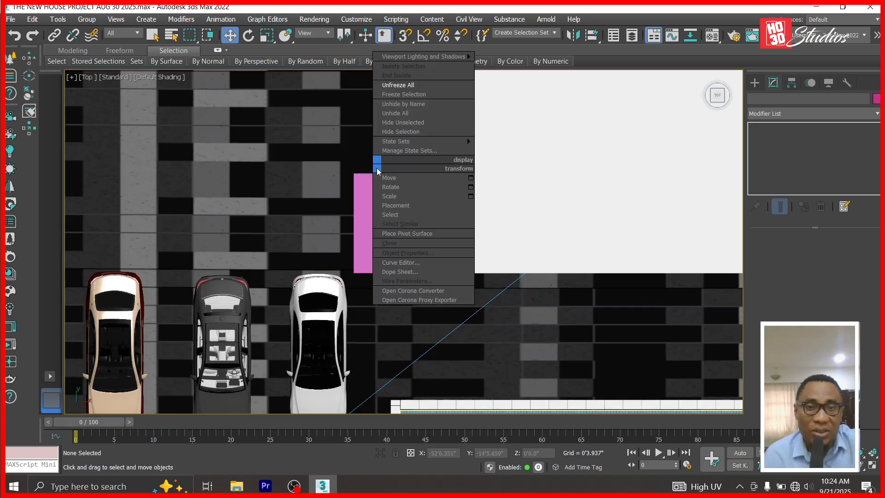
left_click(366, 221)
right_click(377, 215)
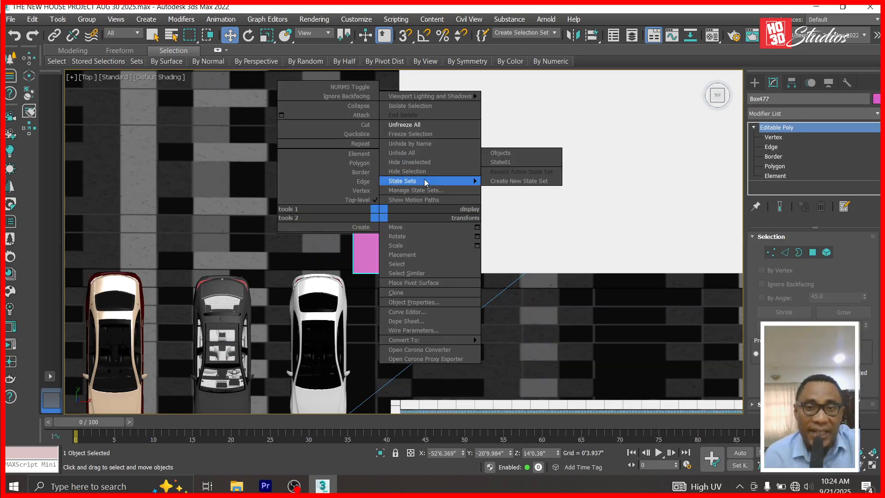
left_click(408, 171)
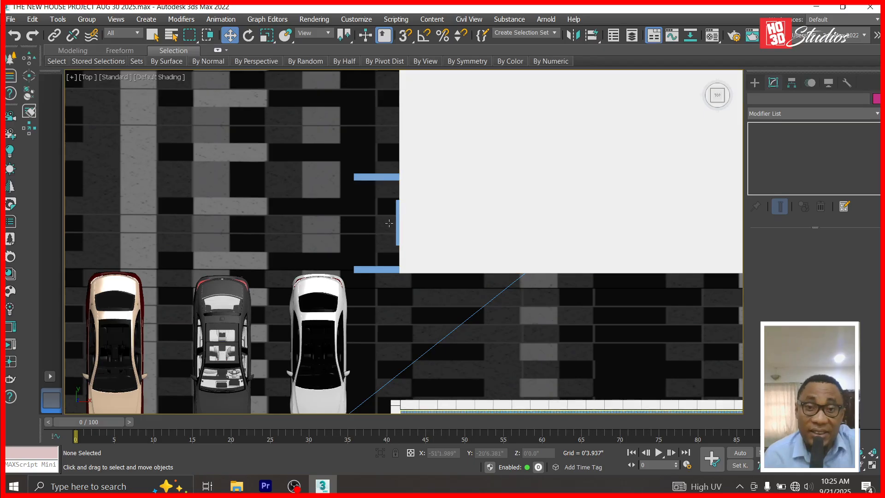
left_click(395, 223)
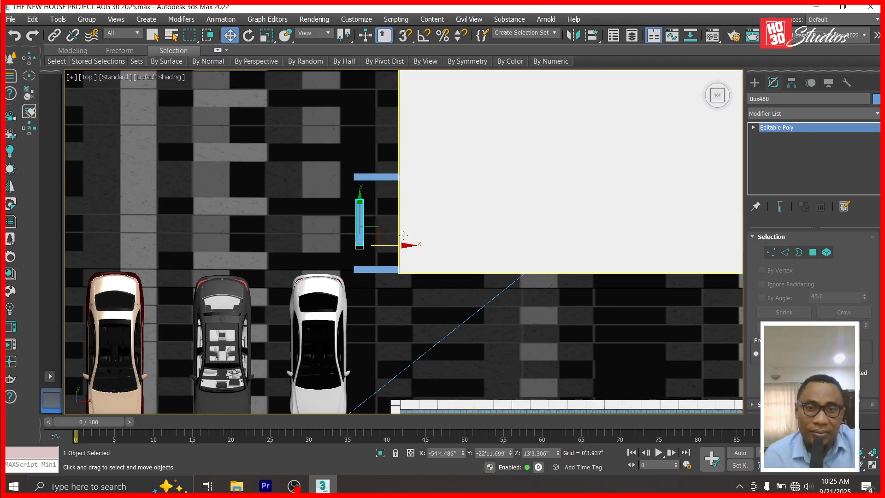
Move the vertical blue box up to the top bar and line it up with the bar.
scroll(368, 216, "up", 5)
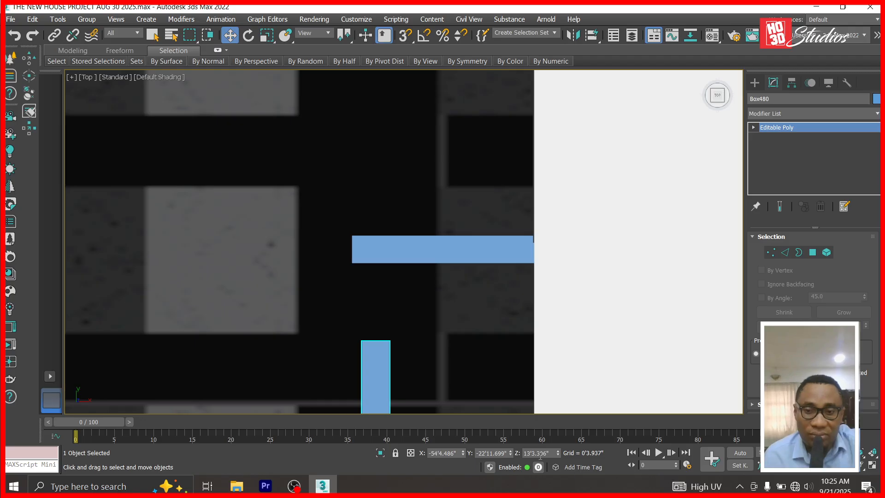
left_click_drag(510, 453, 517, 376)
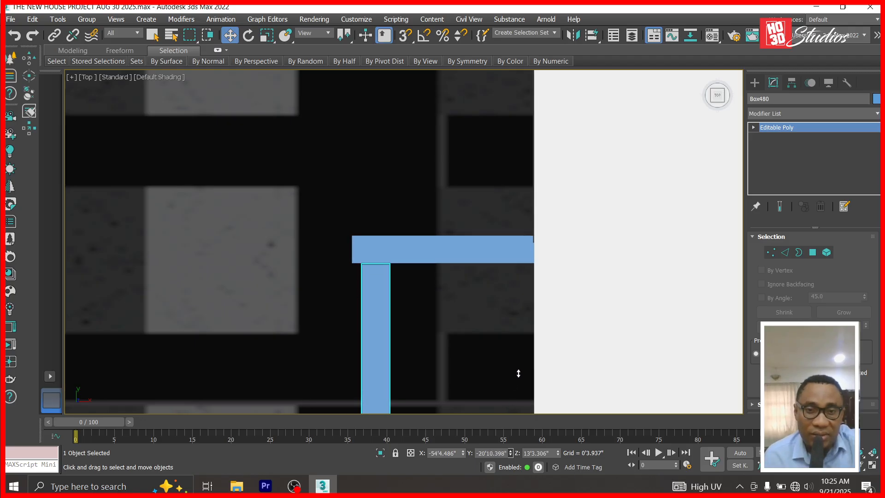
left_click_drag(463, 454, 465, 463)
scroll(422, 247, "down", 5)
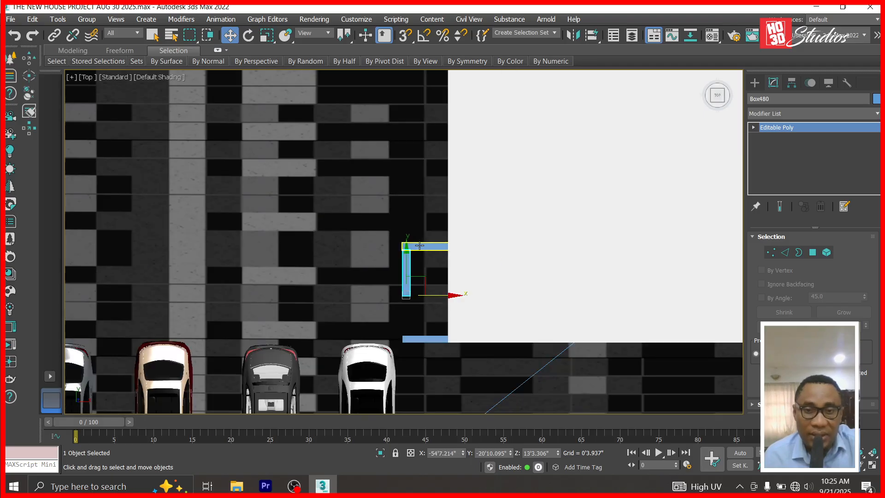
At Vertex level, drag the box's bottom vertices down to meet the lower bar.
left_click(754, 127)
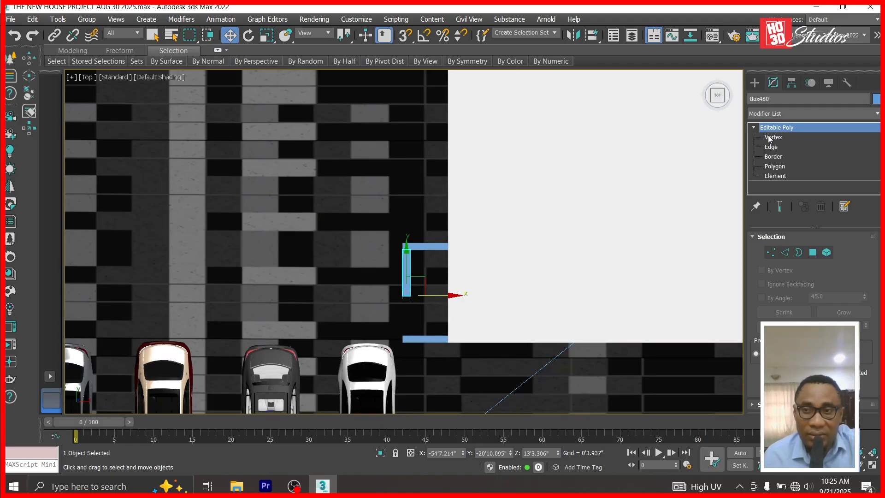
left_click(770, 137)
left_click_drag(434, 323, 433, 322)
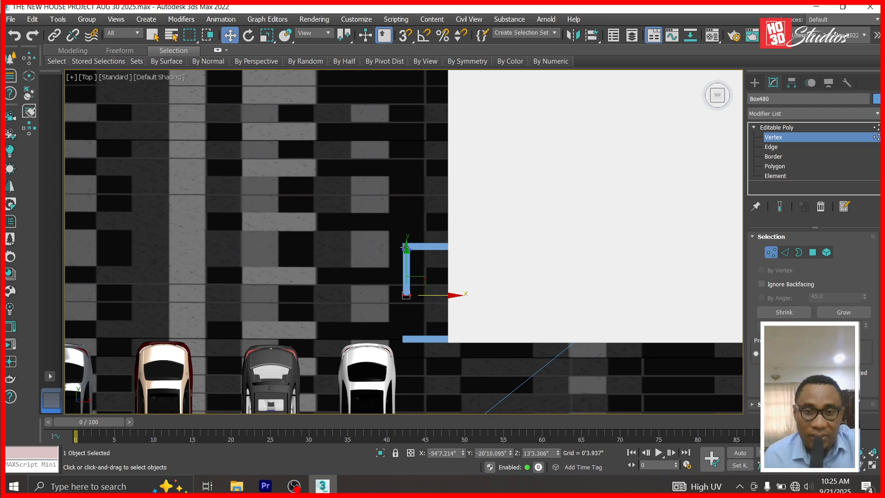
left_click_drag(406, 250, 409, 271)
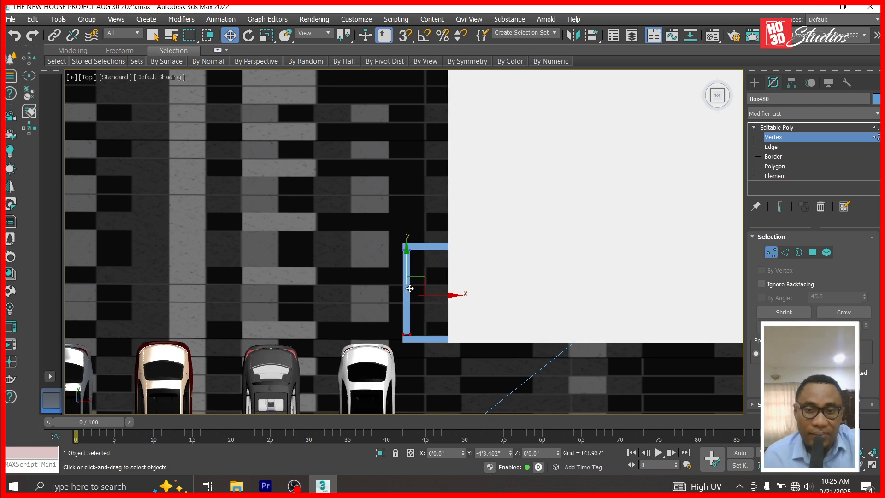
scroll(410, 341, "up", 8)
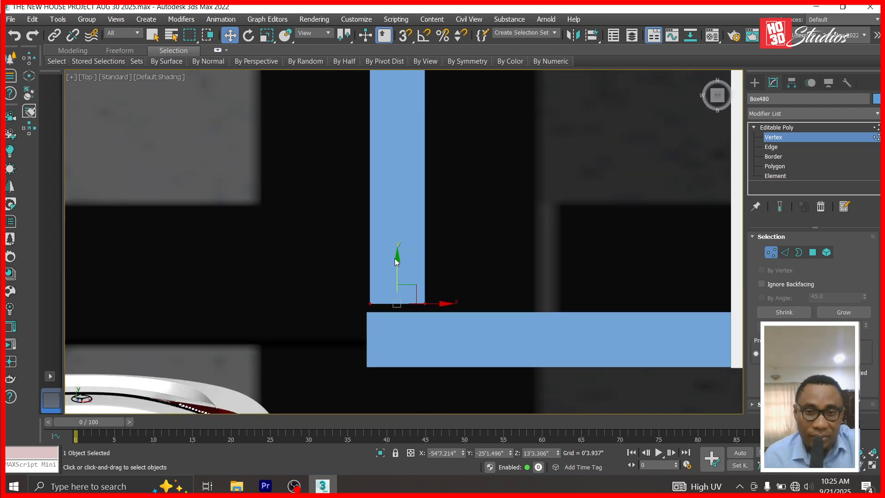
left_click_drag(397, 259, 397, 267)
scroll(488, 313, "down", 4)
scroll(481, 143, "down", 3)
scroll(446, 198, "up", 6)
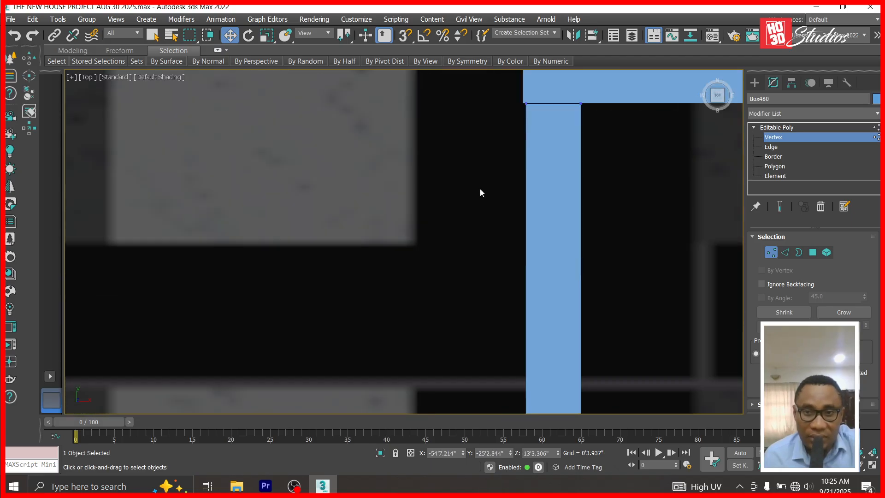
scroll(589, 92, "up", 3)
Back at object level, nudge the box slightly left and Shift-drag a copy to the right.
left_click(777, 128)
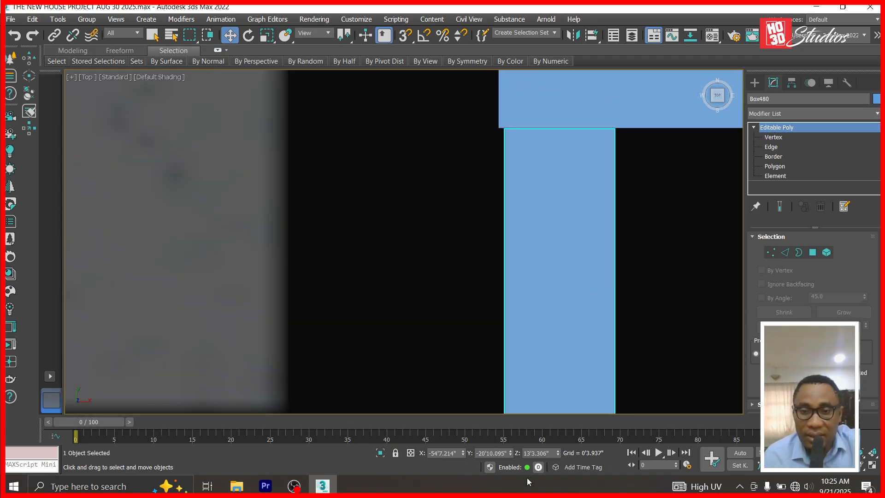
left_click_drag(463, 455, 464, 460)
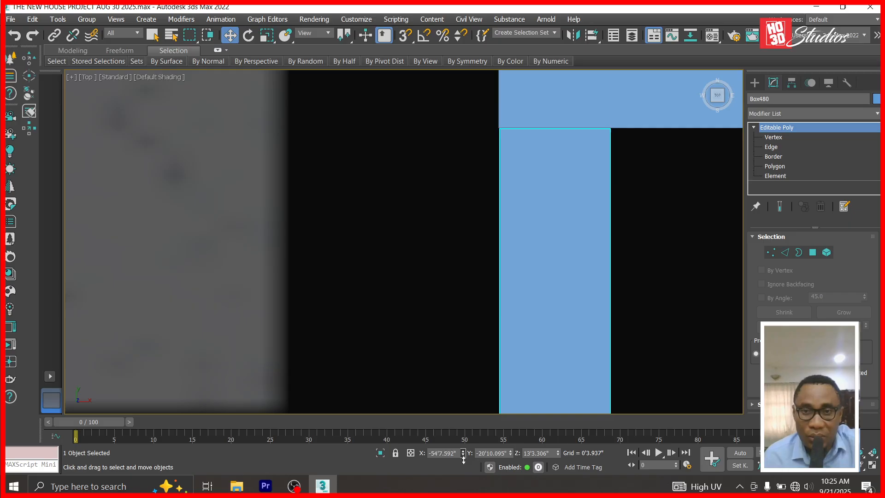
scroll(296, 318, "down", 4)
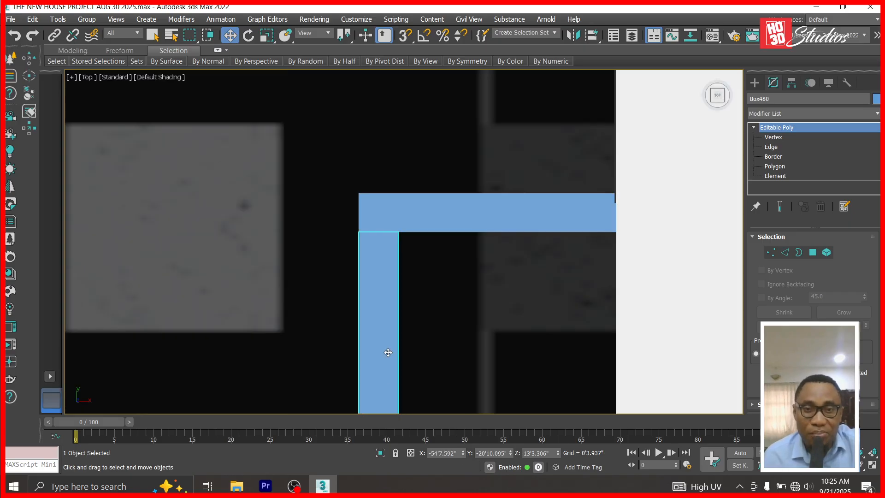
scroll(396, 102, "down", 4)
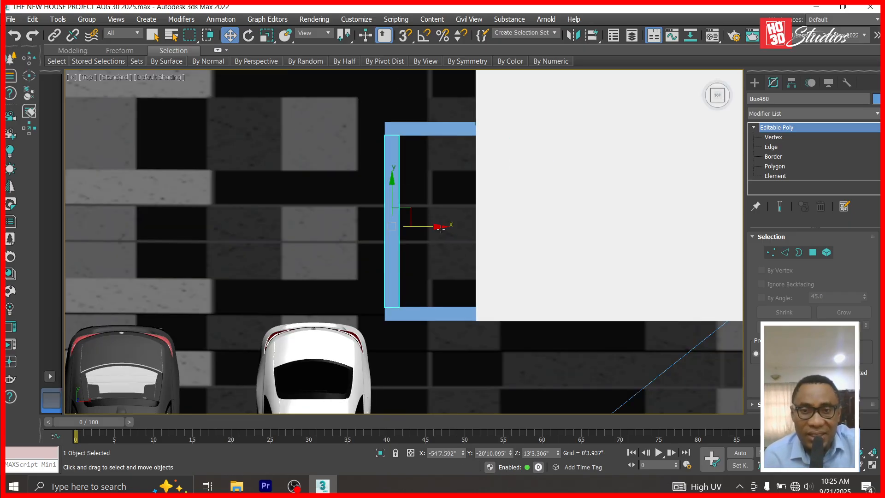
left_click_drag(438, 225, 512, 232, "shift")
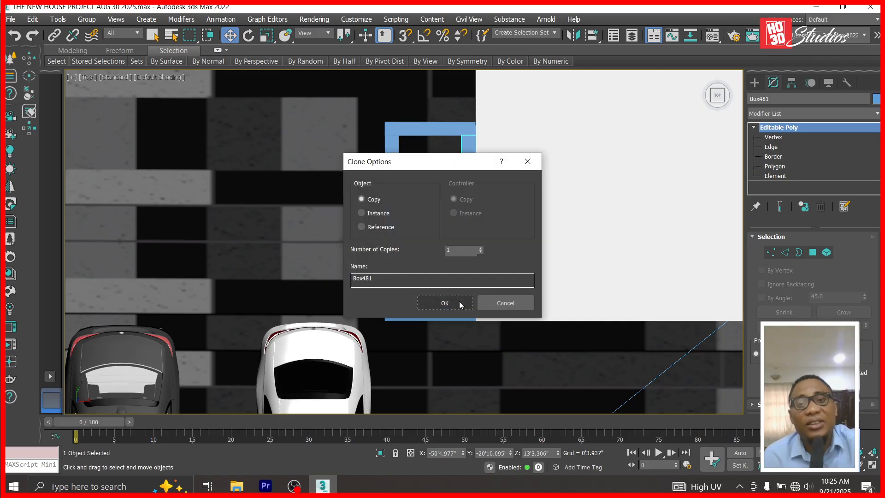
Confirm the right-side copy, then try copying the top bar downward and cancel it.
left_click(446, 303)
left_click(449, 129)
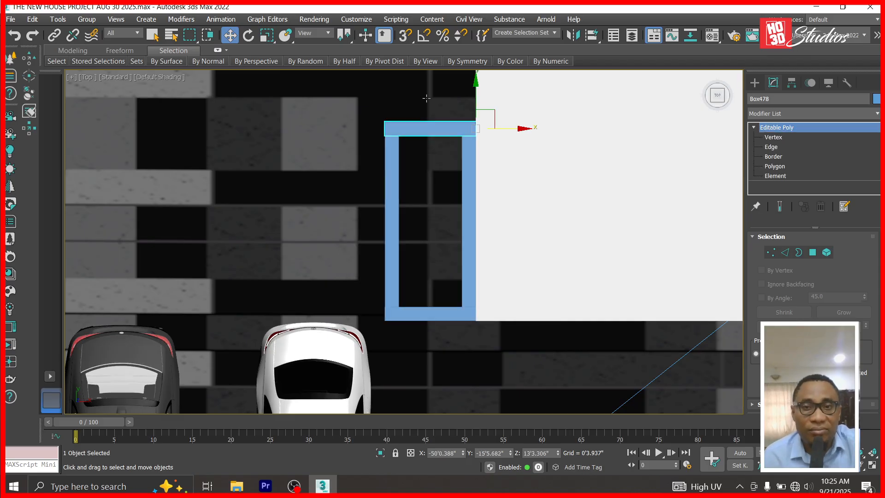
scroll(430, 174, "down", 2)
left_click_drag(463, 97, 461, 154, "shift")
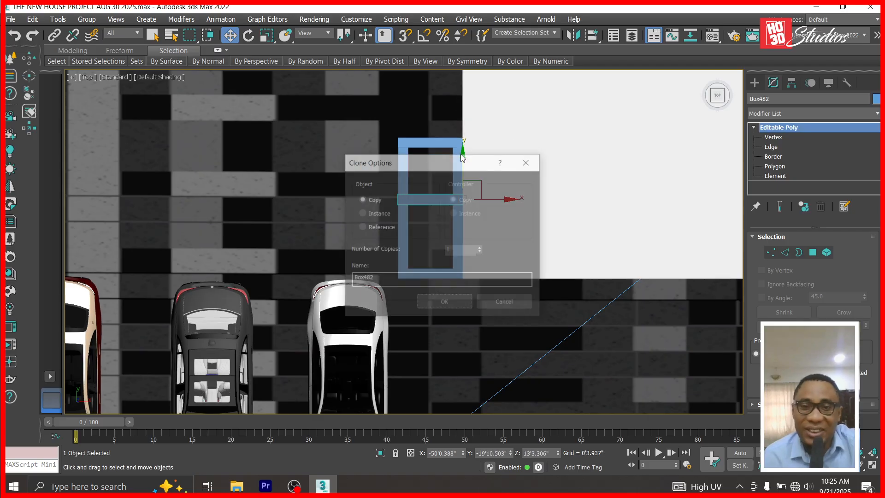
left_click(509, 303)
Unhide the pink box and view the scene through Corona Camera001.
right_click(282, 178)
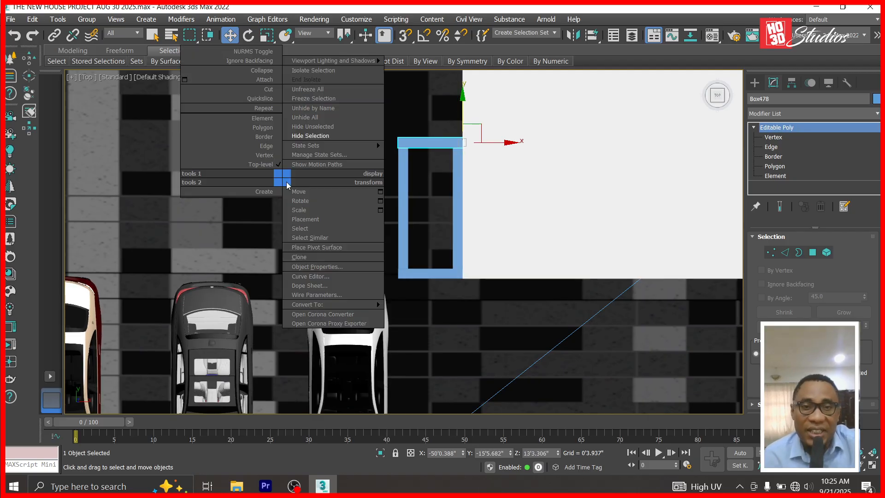
left_click(321, 119)
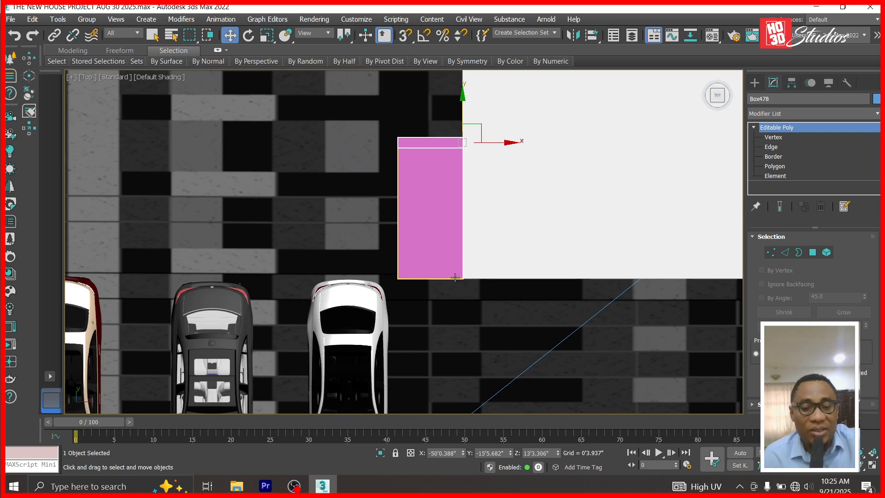
key("c")
double_click(380, 140)
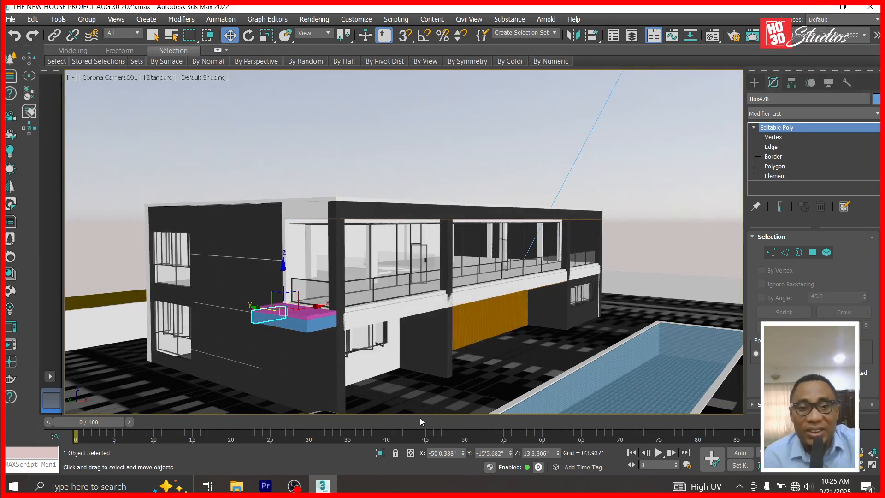
Orbit Corona Camera001 around the house to reframe the pink and blue boxes.
left_click(861, 466)
left_click_drag(393, 367, 403, 391)
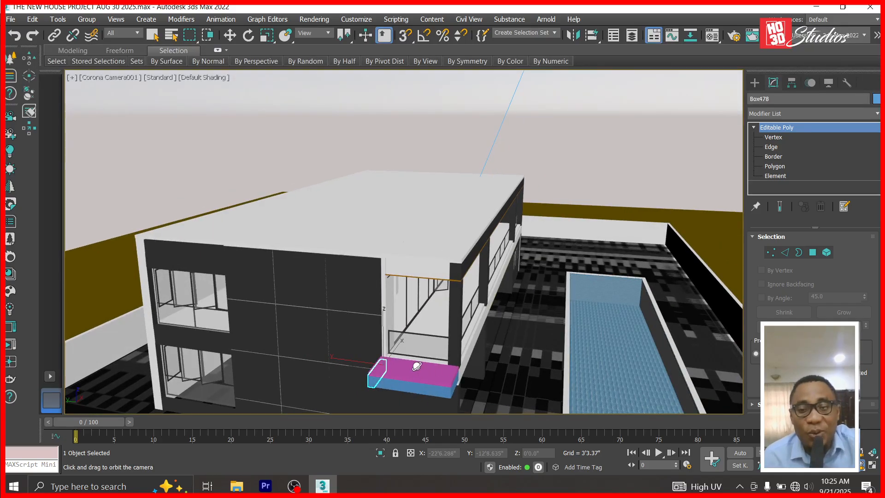
left_click_drag(440, 380, 349, 352)
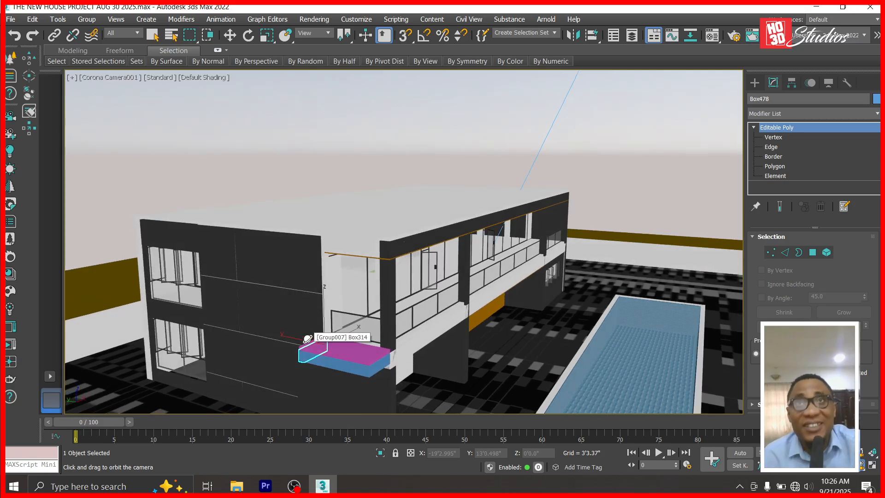
left_click_drag(388, 339, 396, 343)
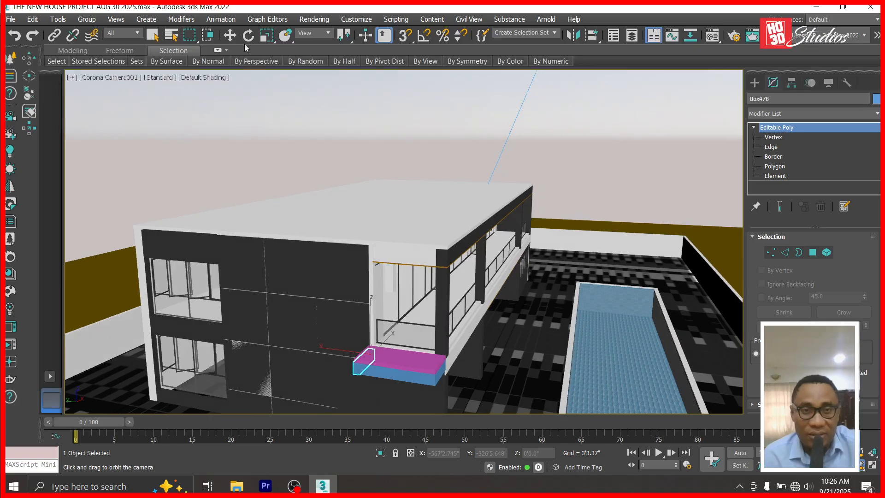
left_click(224, 32)
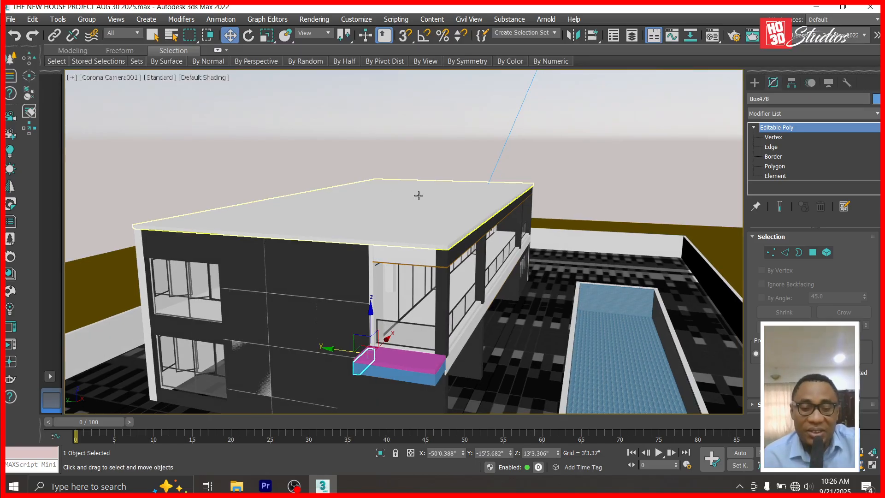
In Left view, hide the white front wall.
key("l")
scroll(546, 221, "down", 8)
scroll(314, 224, "down", 3)
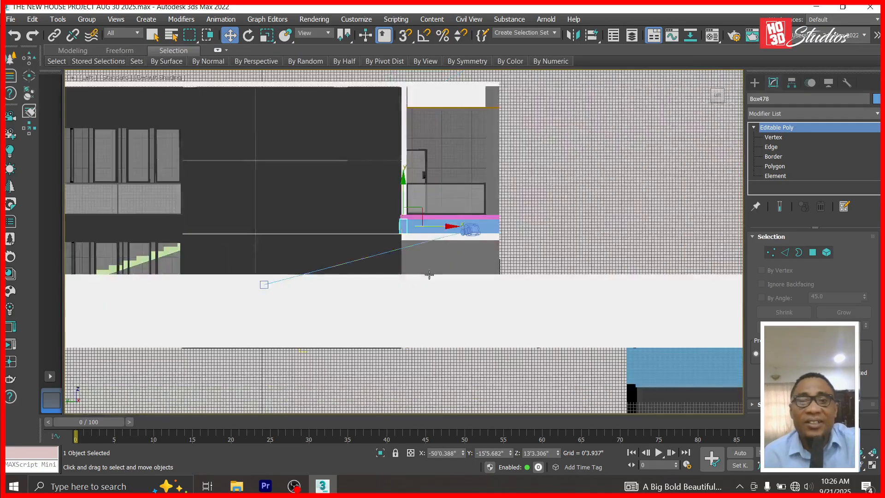
left_click(346, 299)
right_click(346, 298)
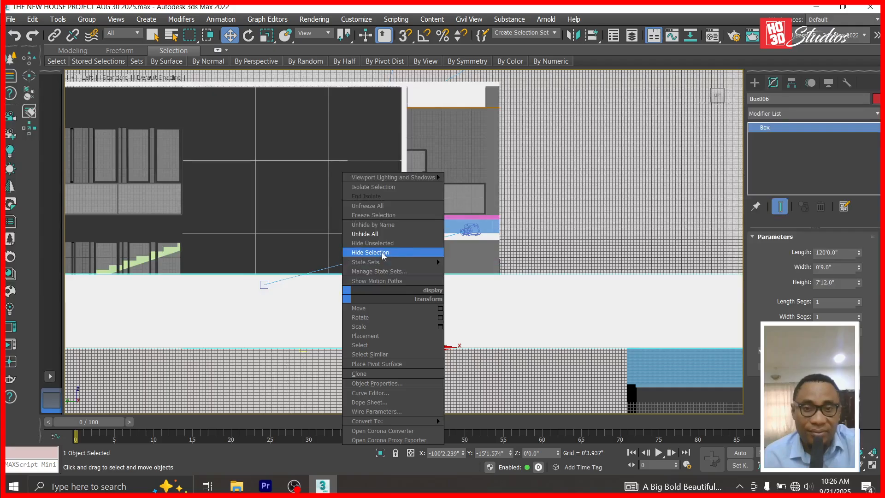
left_click(428, 252)
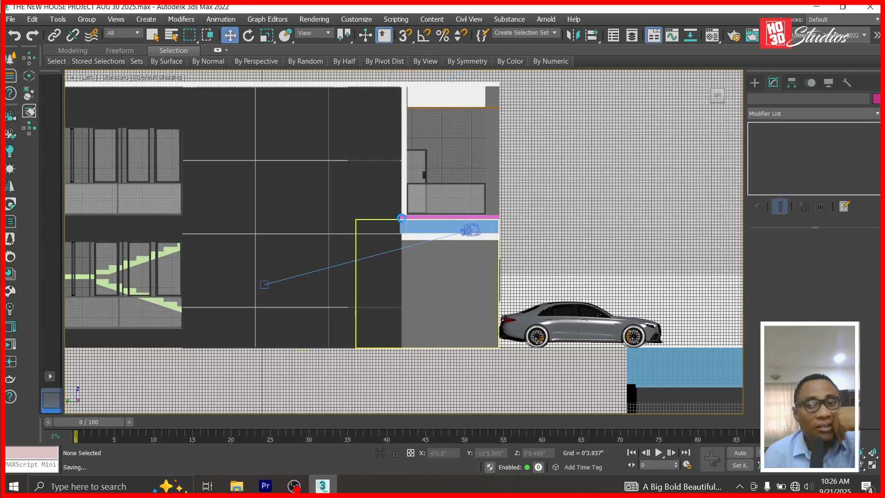
Draw a test box beside the landing boxes and start changing its height.
scroll(402, 219, "up", 5)
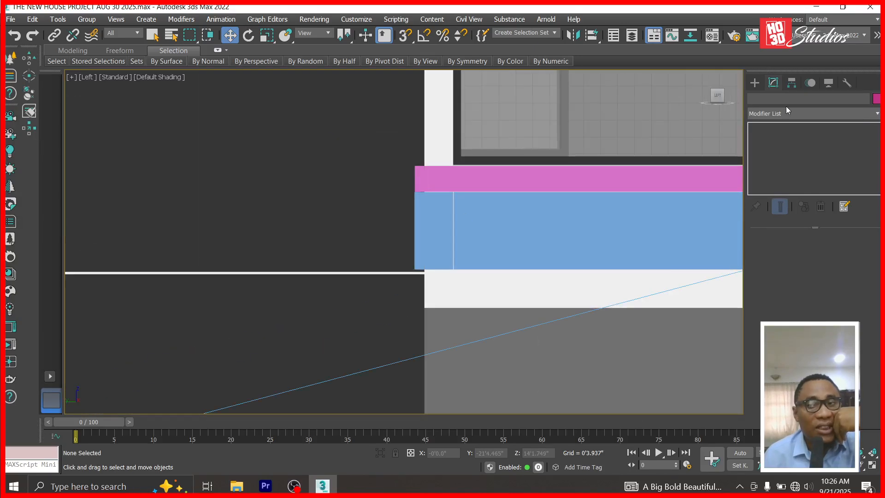
left_click(755, 83)
left_click(781, 155)
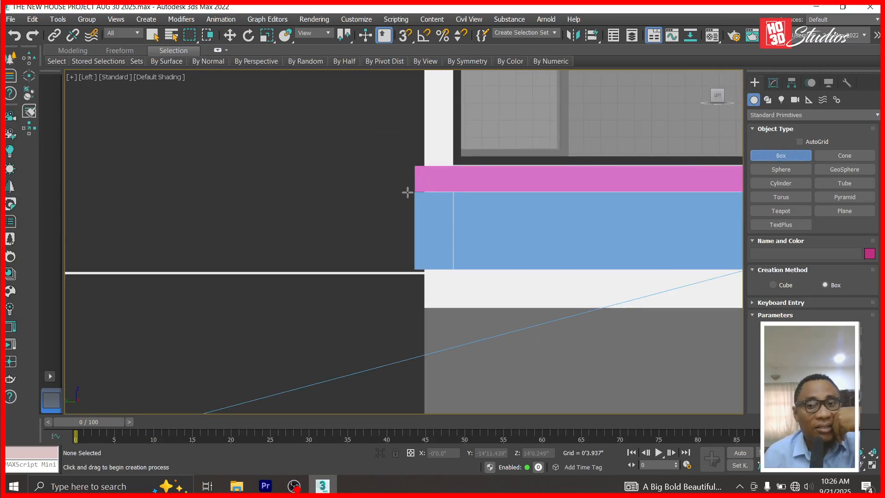
mouse_move(415, 190)
left_mouse_down()
mouse_move(413, 216)
mouse_move(381, 279)
mouse_move(235, 278)
left_mouse_up()
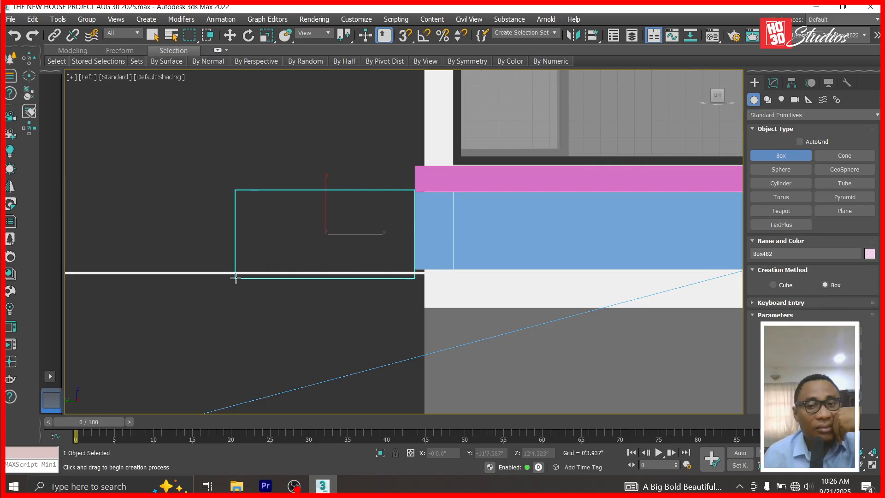
left_click(236, 35)
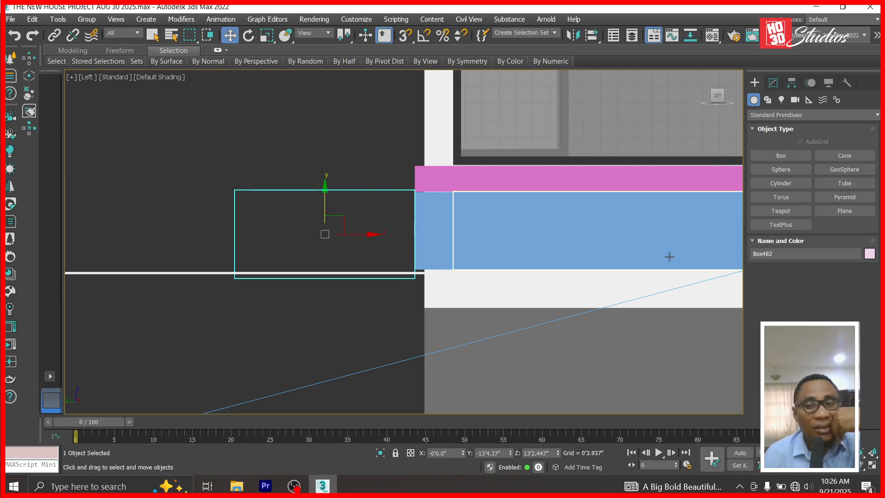
left_click(774, 84)
double_click(838, 282)
type("0.5")
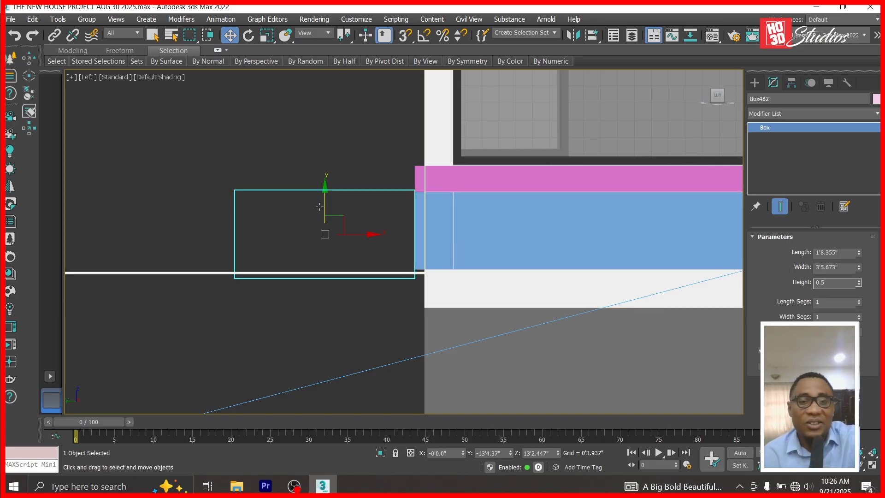
Undo back through the edits to remove the test box.
left_click(15, 36)
left_click(21, 40)
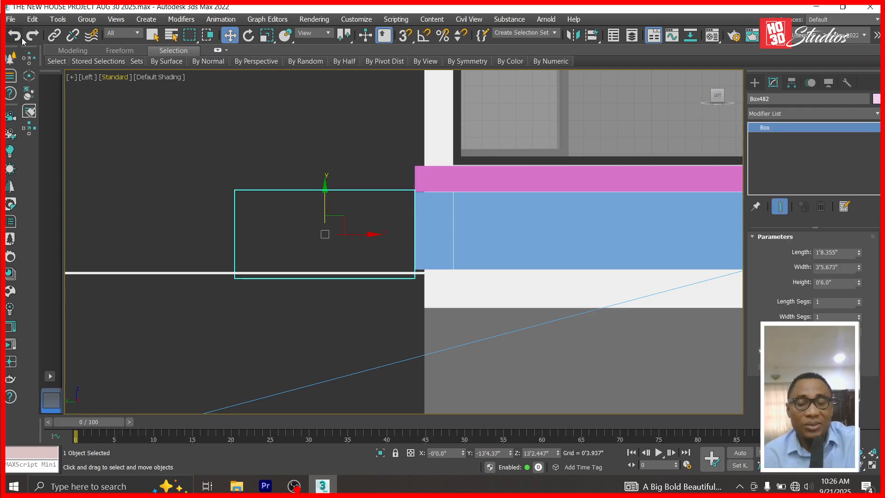
left_click(21, 41)
In Top view, draw a box from the pink box's corner and shorten its length to 1'3.96".
key("t")
scroll(212, 188, "down", 5)
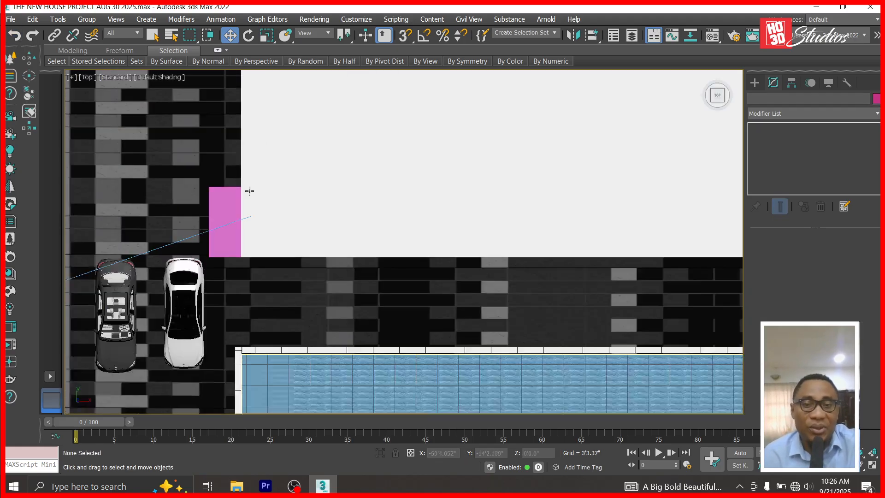
scroll(243, 157, "up", 4)
scroll(189, 296, "up", 1)
scroll(188, 296, "up", 1)
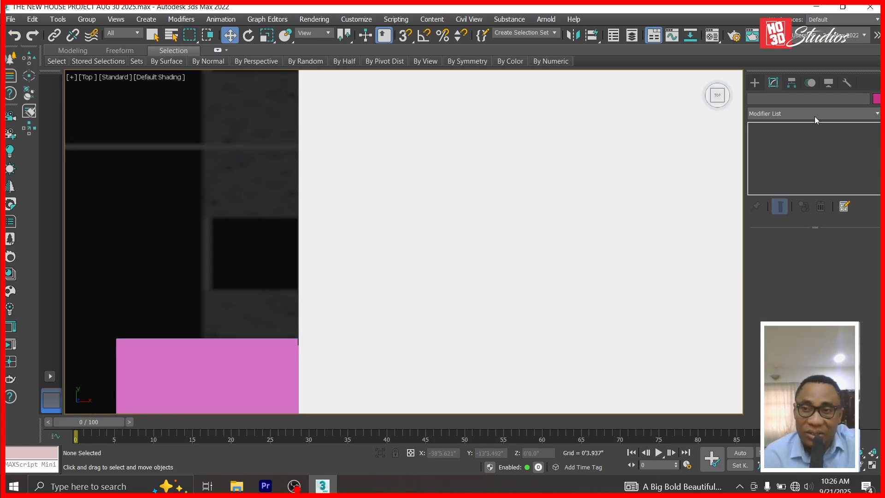
left_click(754, 83)
left_click(781, 156)
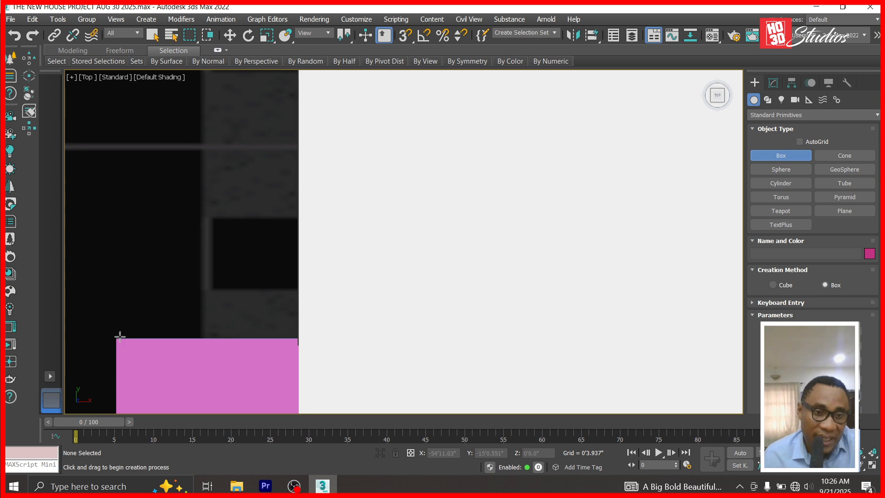
left_click_drag(116, 338, 300, 264)
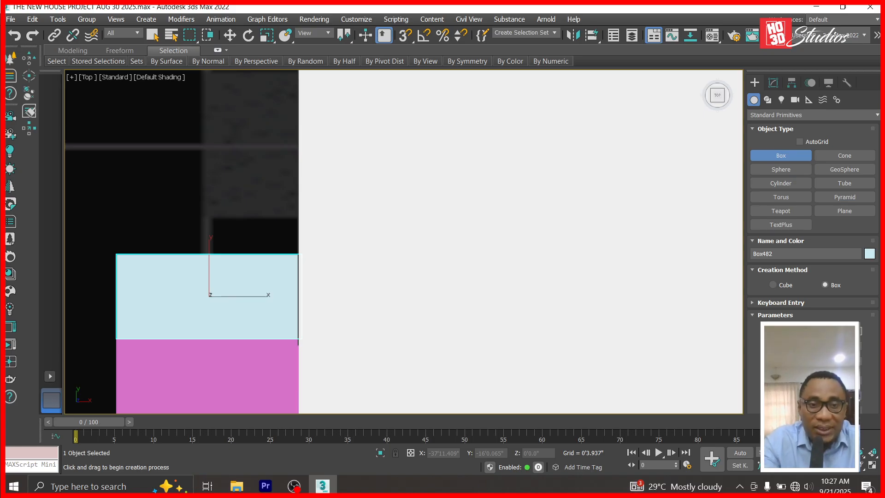
key("Return")
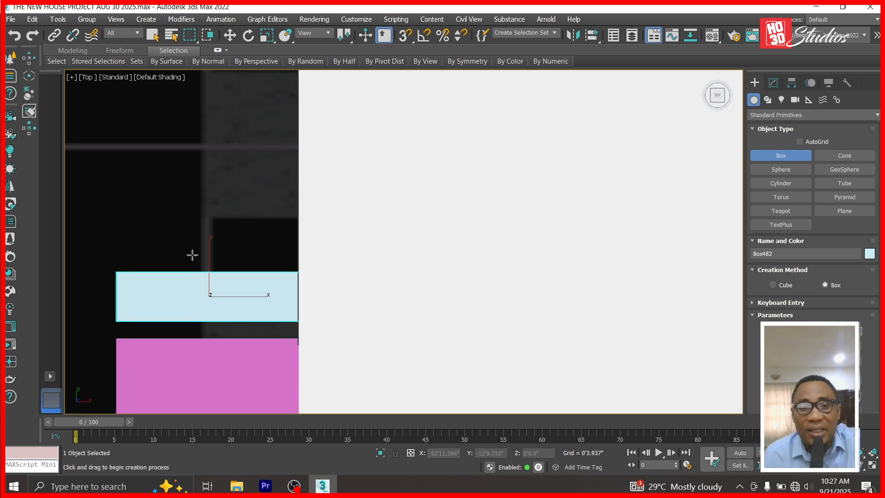
Set the box width to 4'12.0" and nudge it flush against the pink box's edge.
scroll(203, 257, "down", 2)
scroll(215, 289, "up", 5)
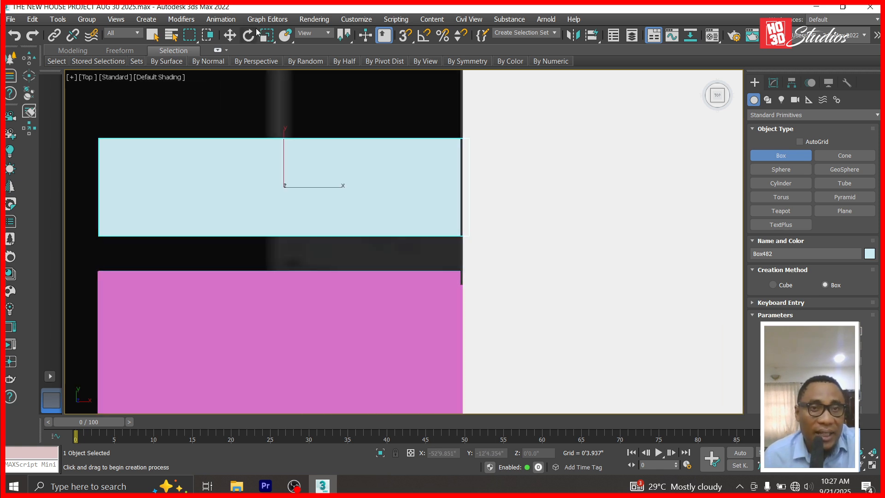
left_click(230, 36)
left_click(774, 83)
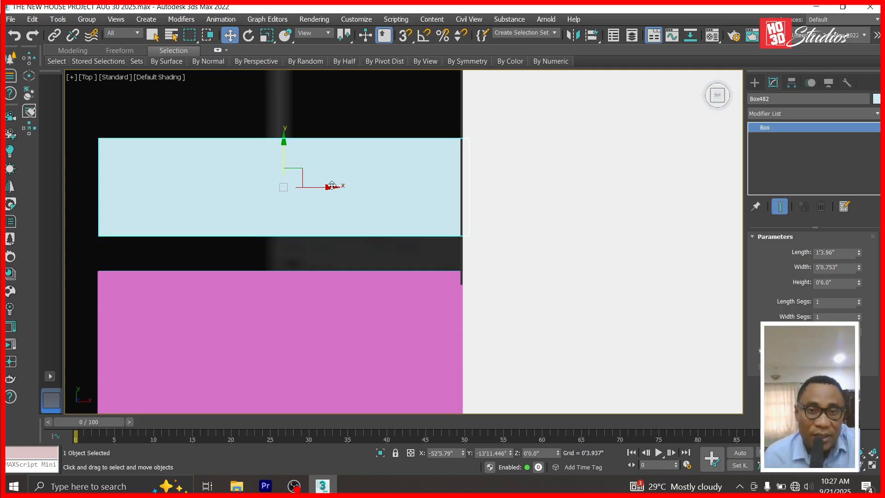
left_click_drag(330, 187, 325, 188)
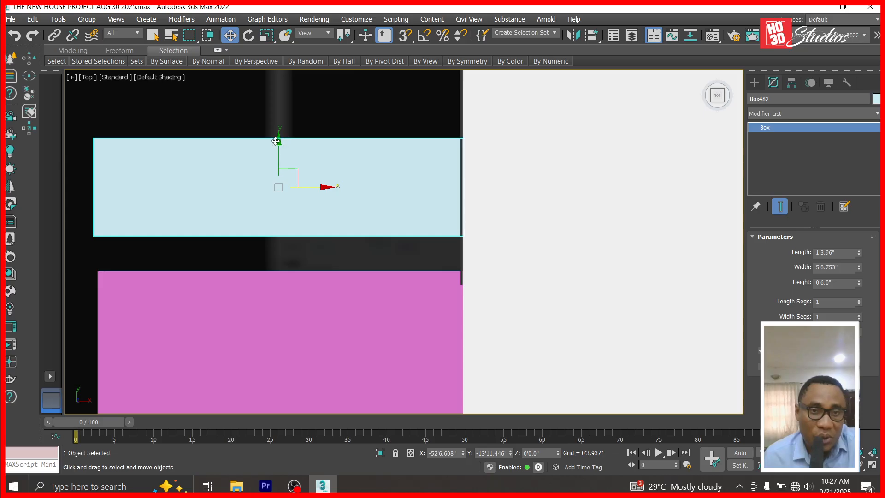
left_click_drag(278, 141, 275, 166)
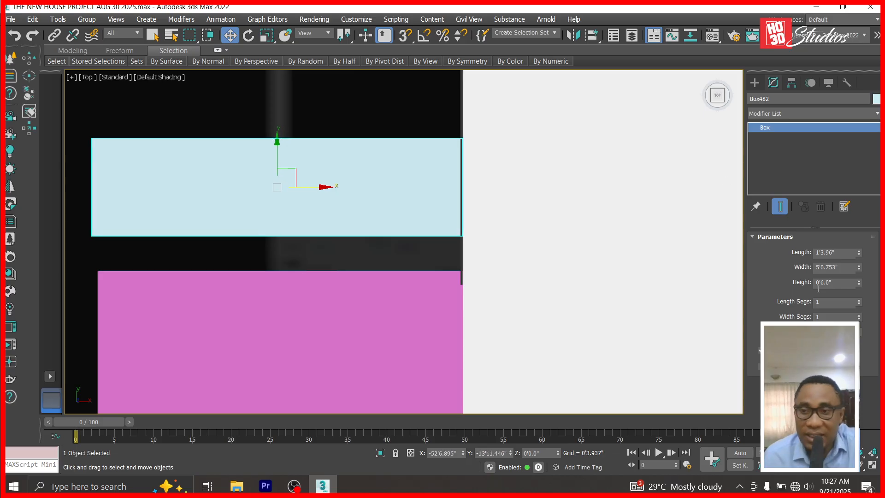
type("5")
key("Return")
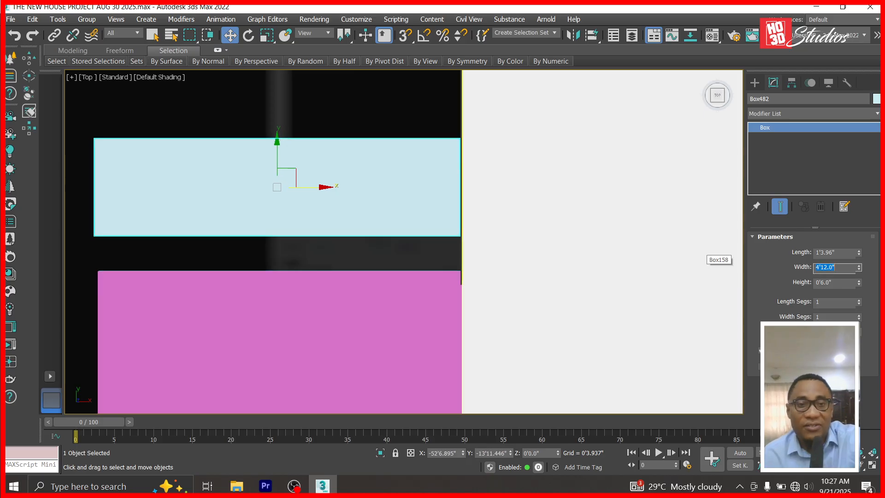
left_click_drag(326, 188, 328, 187)
left_click_drag(280, 141, 281, 171)
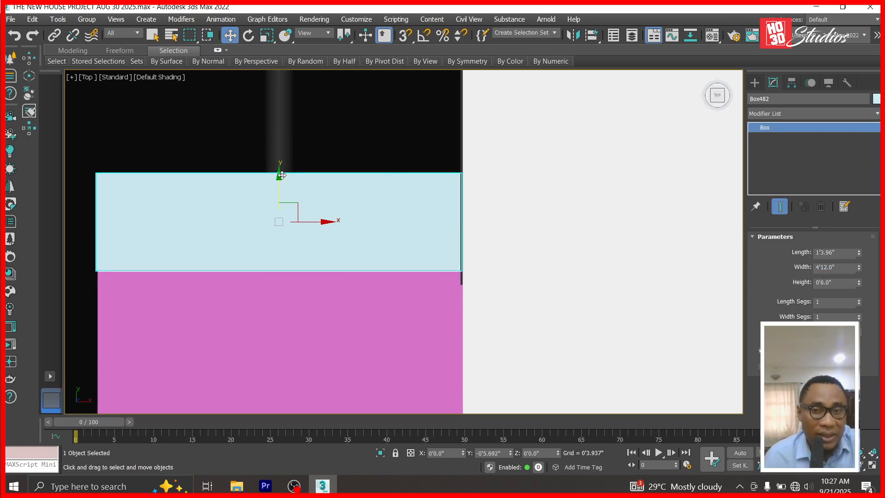
scroll(349, 152, "down", 5)
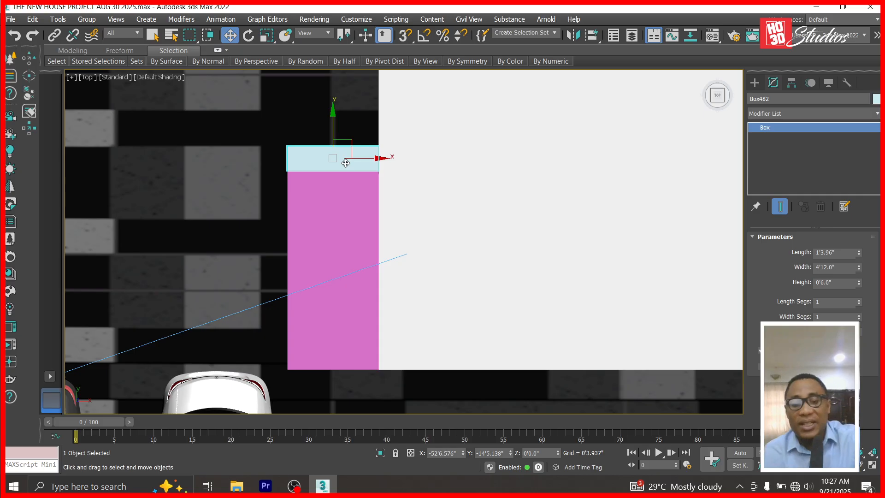
In Left view, raise the light-blue box up to sit over the blue box.
key("l")
scroll(456, 304, "down", 4)
scroll(461, 323, "up", 2)
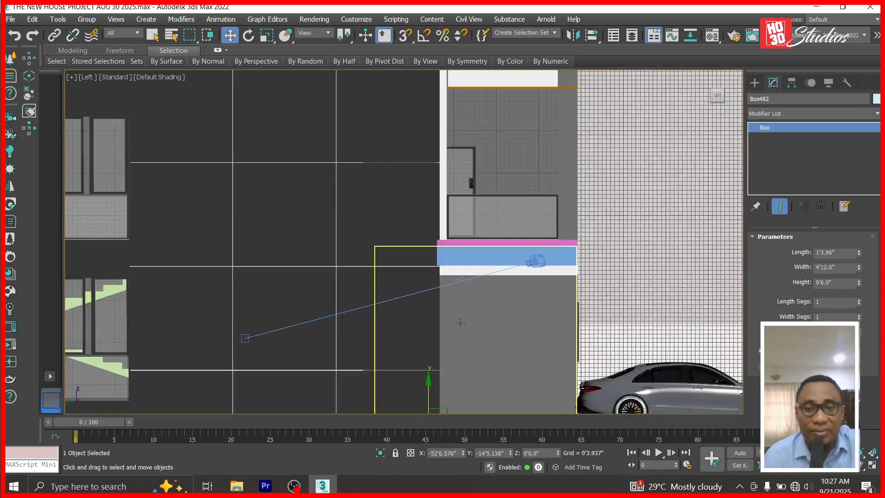
left_click_drag(427, 377, 423, 229)
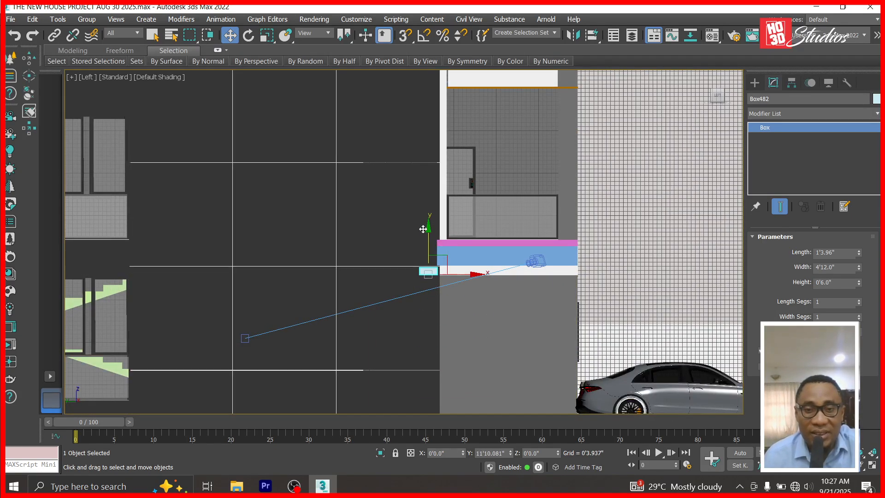
scroll(423, 229, "up", 10)
left_click_drag(367, 227, 371, 202)
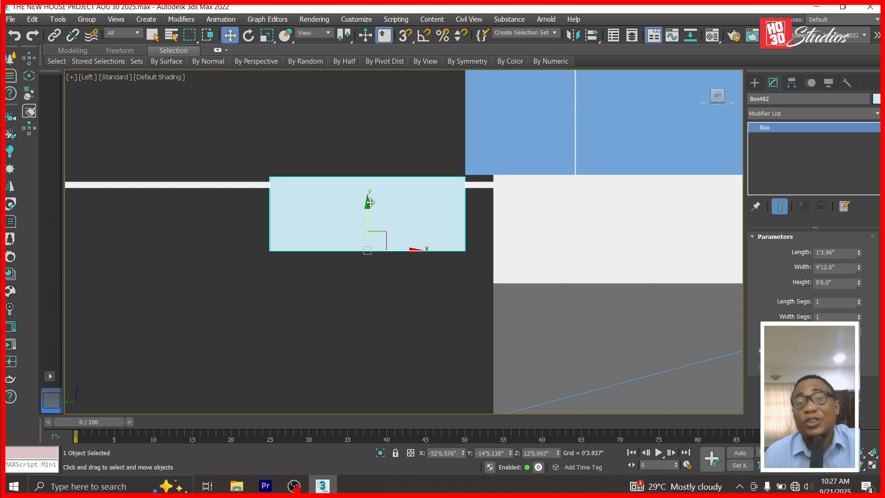
scroll(370, 202, "down", 2)
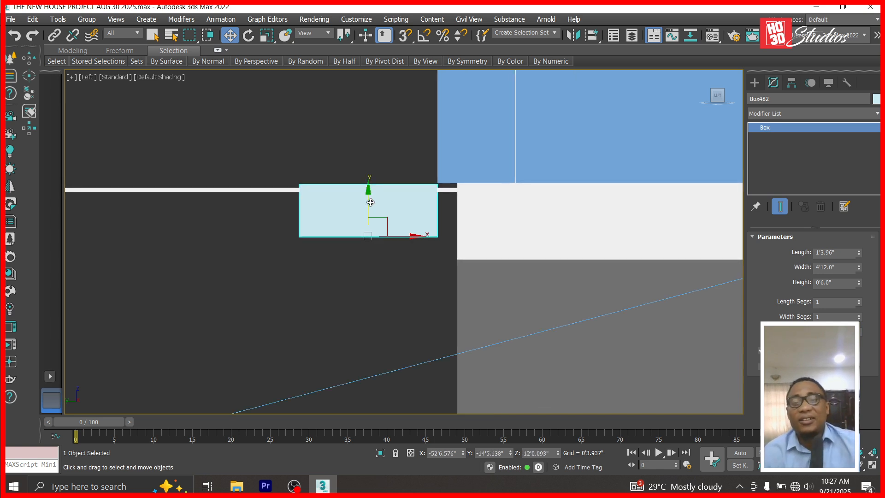
scroll(370, 202, "down", 5)
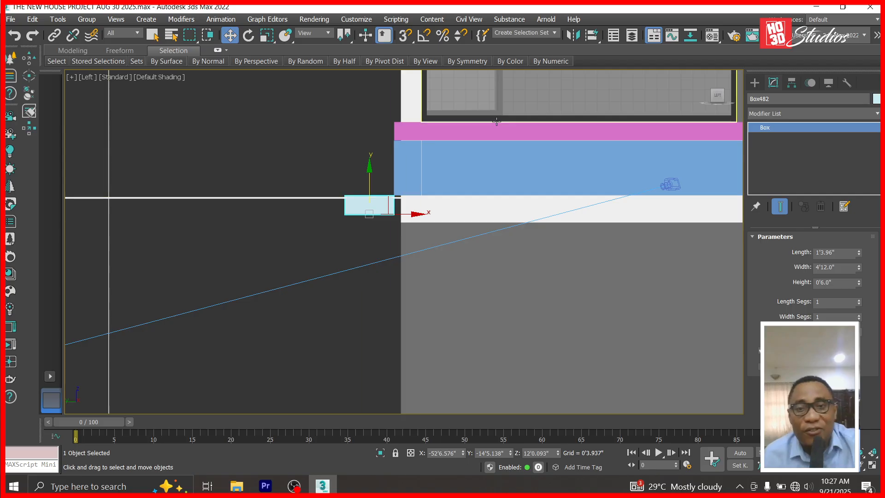
left_click_drag(367, 170, 375, 117)
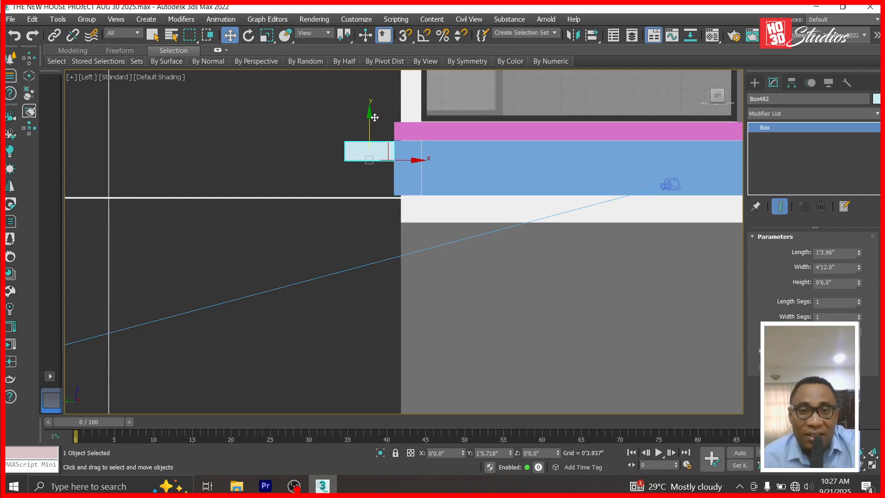
Shift-drag a copy of the step box down-left, cancelling a first attempt.
scroll(411, 125, "up", 4)
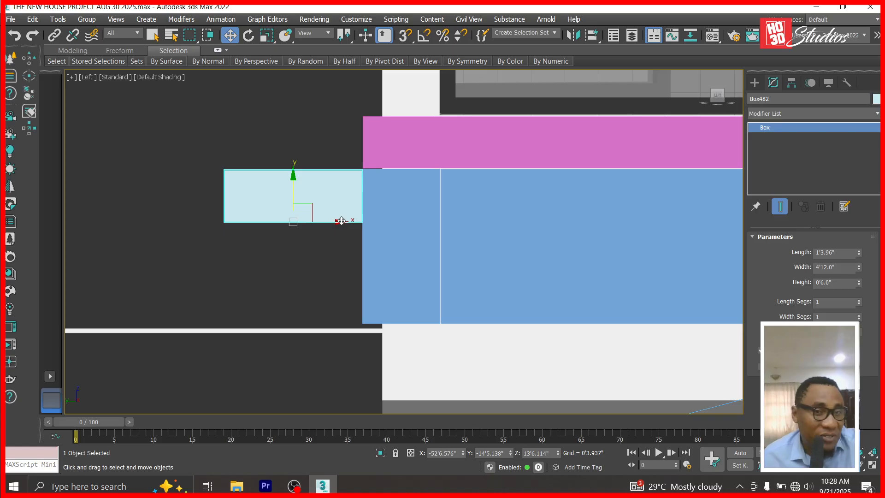
left_click_drag(341, 221, 341, 240, "shift")
left_click(507, 301)
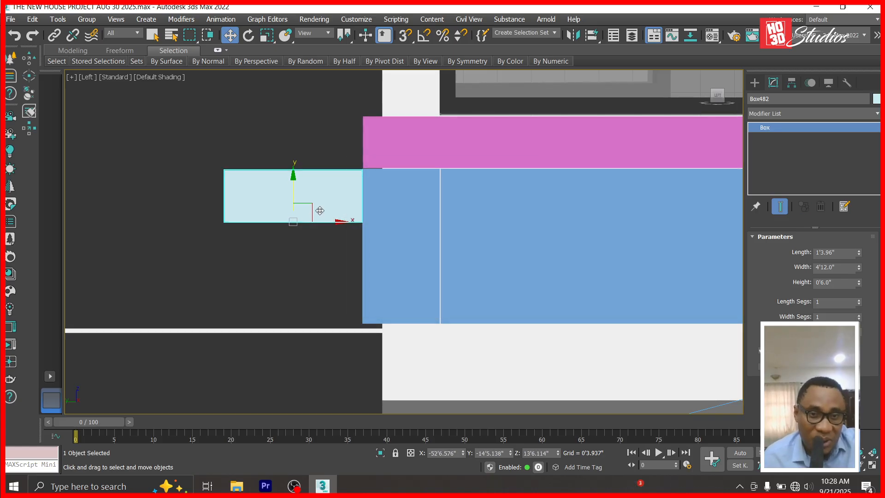
mouse_move(308, 206)
left_mouse_down("shift")
mouse_move(159, 256)
mouse_move(171, 259)
left_mouse_up("shift")
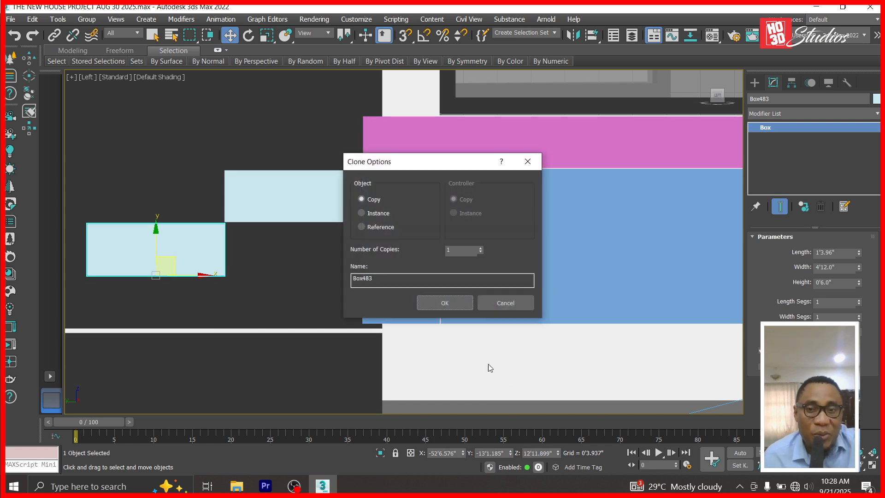
Cancel the pending clone, recentre the Left view, and Shift-drag a copy one step down-left.
left_click(505, 307)
scroll(295, 297, "up", 3)
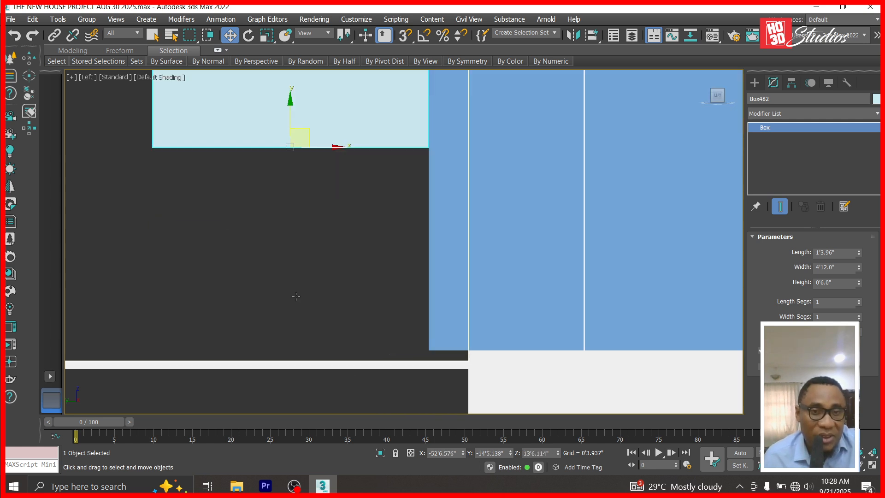
middle_click_drag(358, 261, 475, 312)
left_click(229, 35)
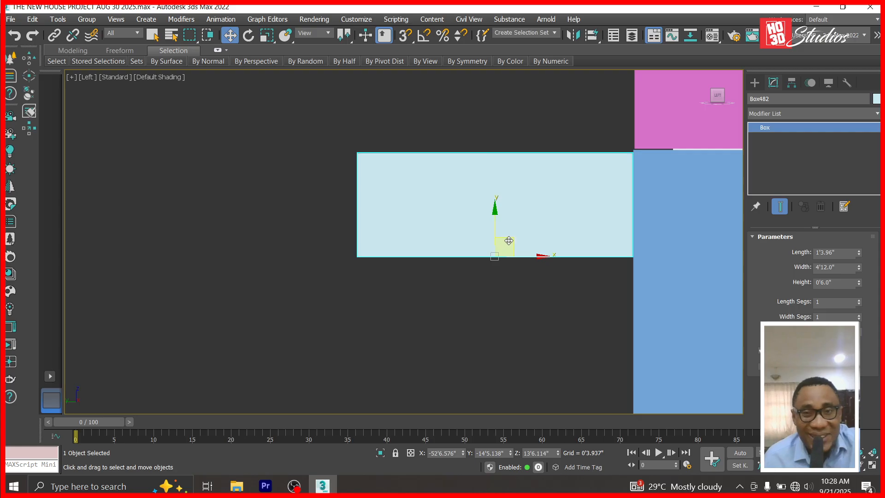
mouse_move(510, 240)
left_mouse_down("shift")
mouse_move(292, 290)
mouse_move(216, 340)
mouse_move(235, 344)
left_mouse_up("shift")
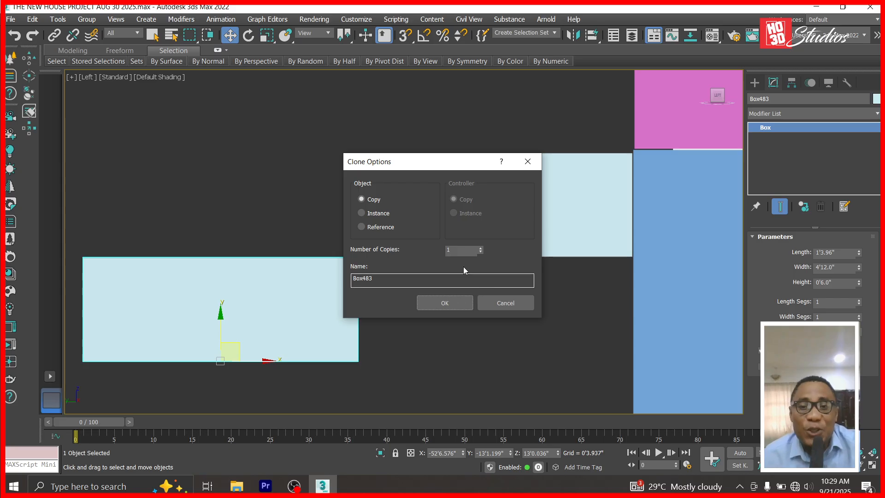
Make 30 copies of the step box to form the diagonal staircase.
left_click(458, 248)
type("30")
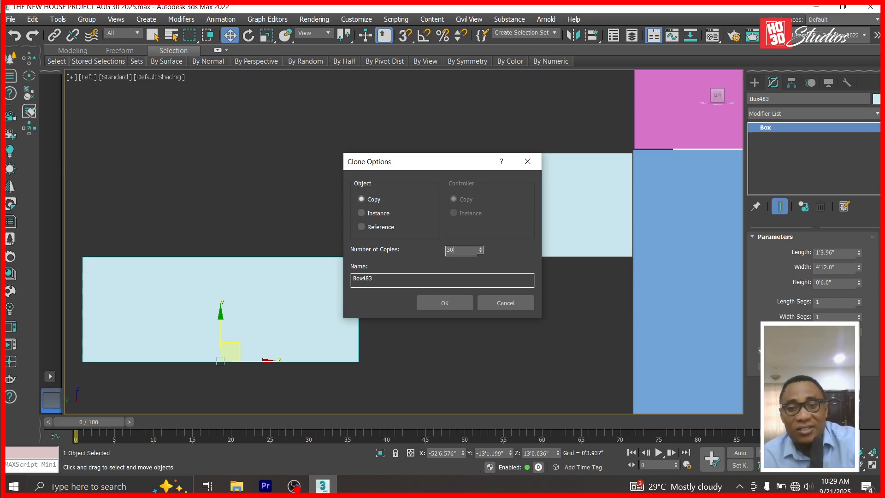
left_click(460, 302)
scroll(472, 258, "down", 5)
scroll(102, 390, "down", 1)
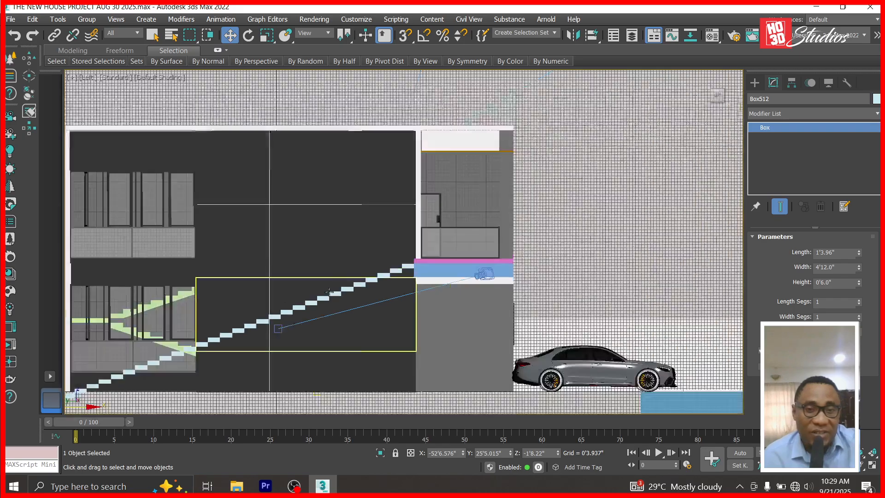
scroll(101, 390, "down", 1)
scroll(101, 390, "up", 4)
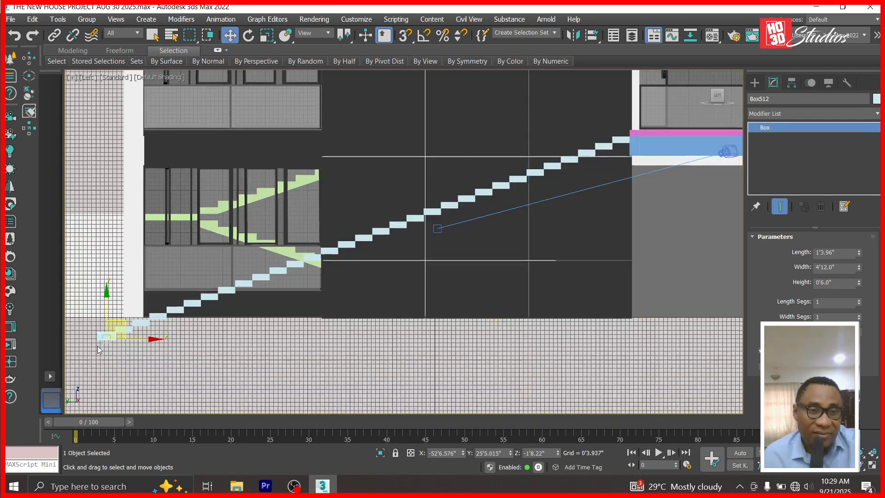
Delete the surplus step boxes below the floor at the bottom of the flight.
left_click(110, 333)
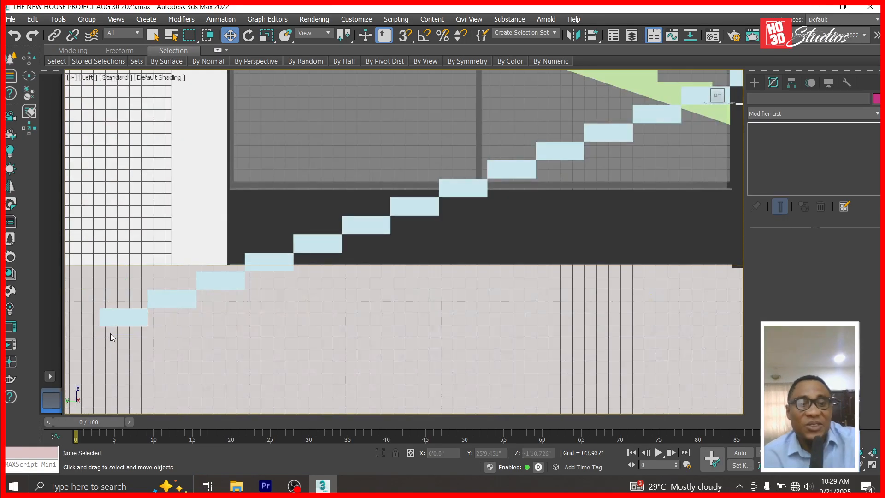
left_click(120, 324)
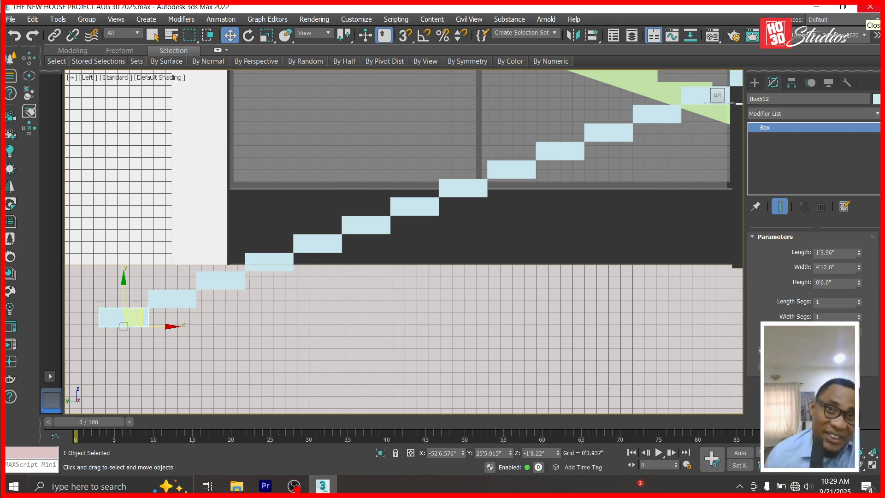
key("ctrl+z")
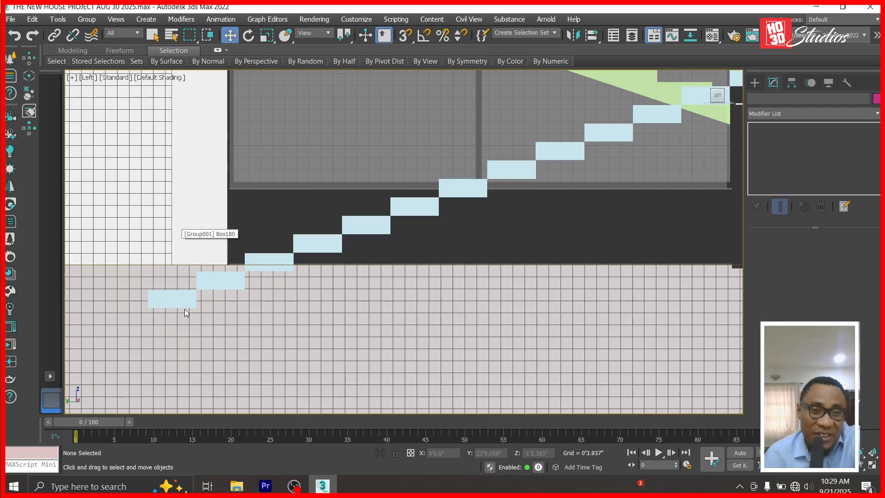
left_click(215, 284)
key("Delete")
scroll(237, 267, "up", 3)
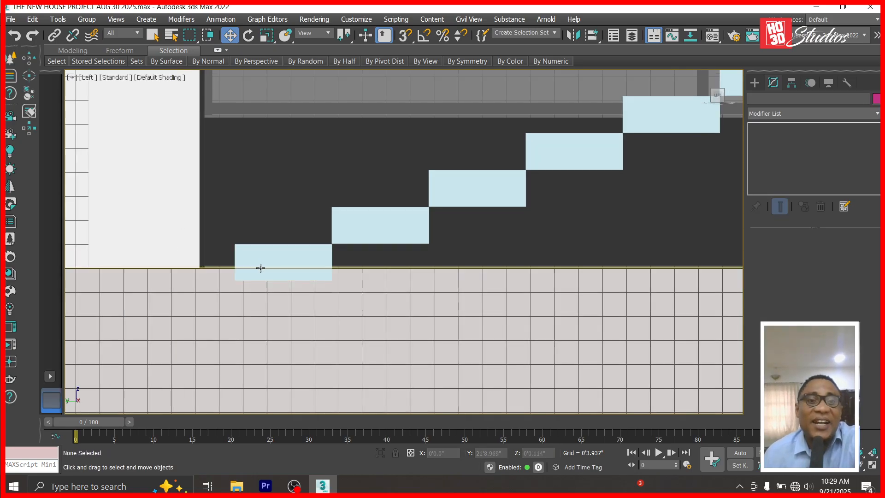
left_click(263, 264)
scroll(262, 264, "down", 5)
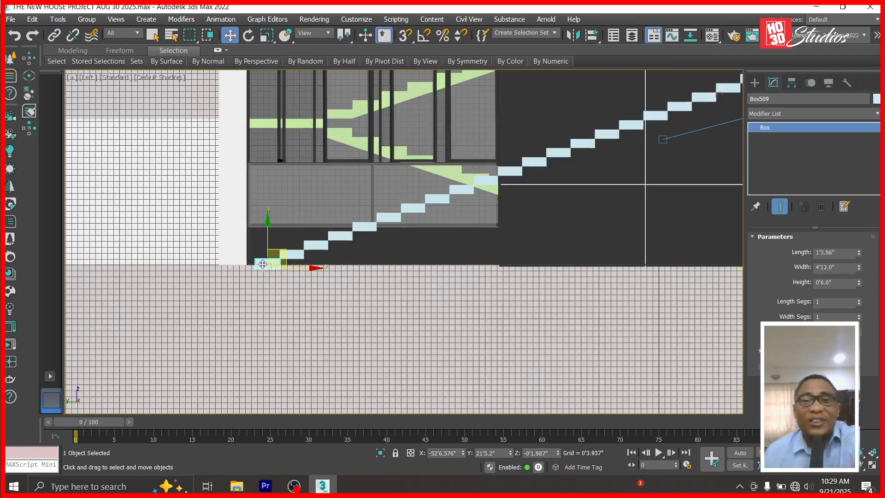
View through Corona Camera001 and orbit until the staircase rising to the landing shows.
key("c")
double_click(386, 144)
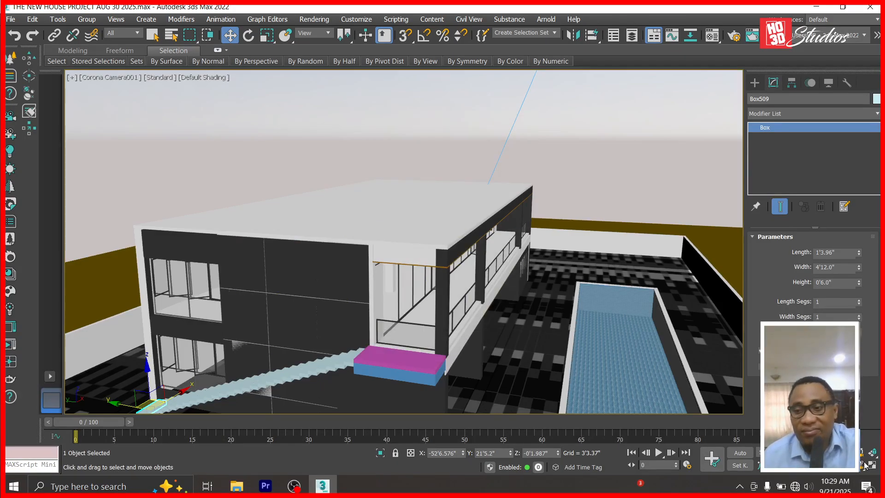
left_click(865, 466)
left_click_drag(346, 391, 609, 295)
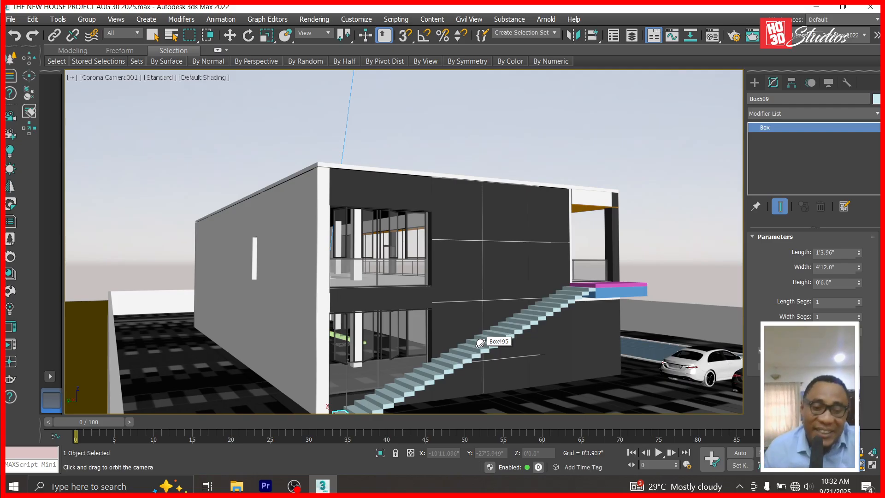
Switch to Left view and frame the bottom stair step.
key("t")
scroll(330, 279, "down", 3)
scroll(406, 310, "down", 2)
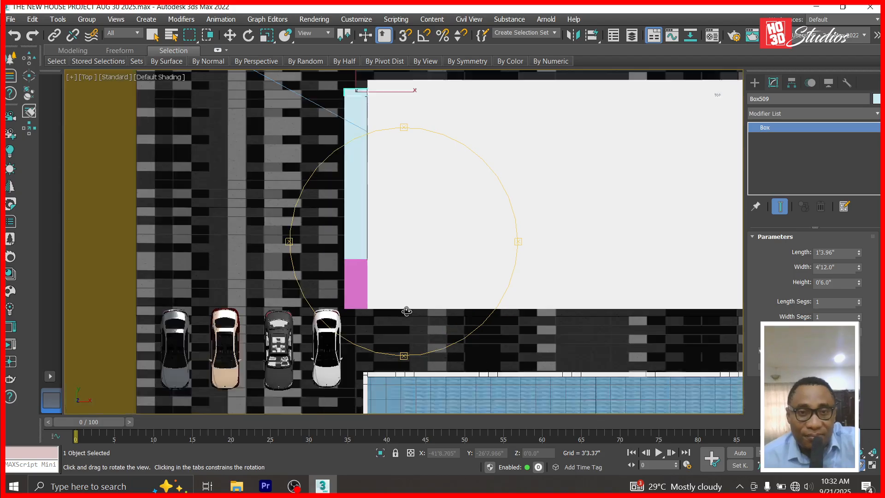
scroll(378, 217, "up", 1)
scroll(378, 216, "up", 2)
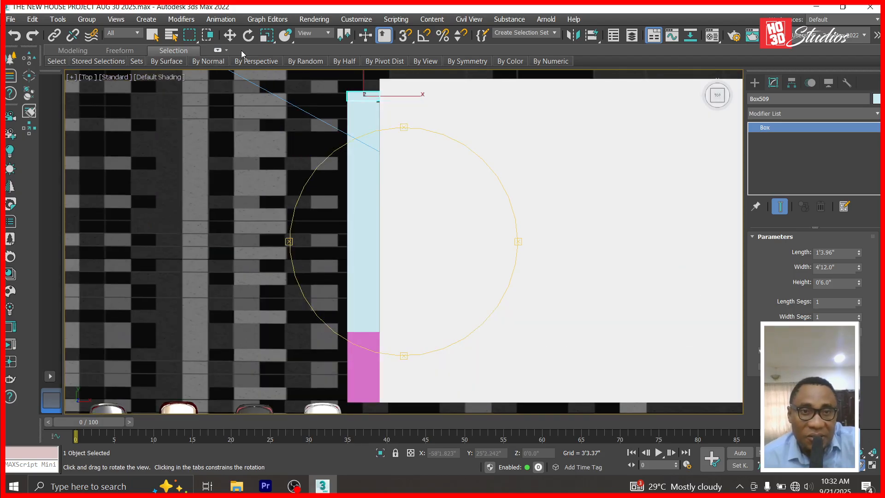
left_click(231, 36)
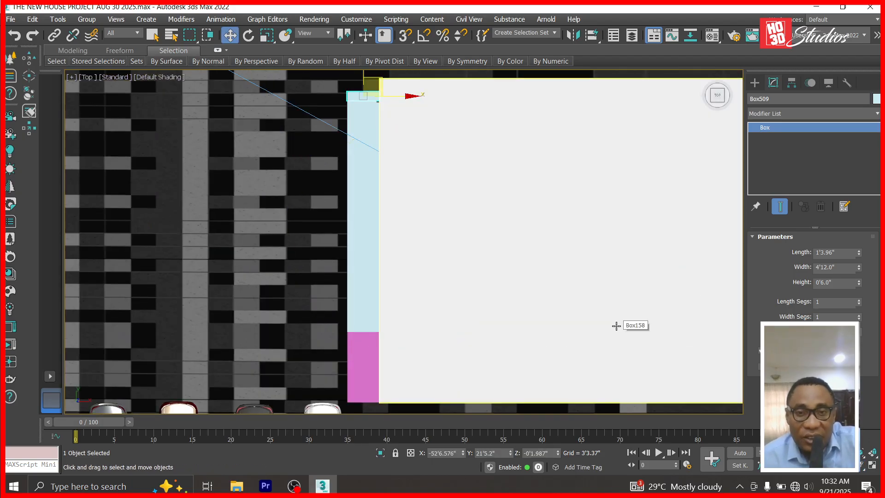
key("f")
scroll(530, 306, "down", 5)
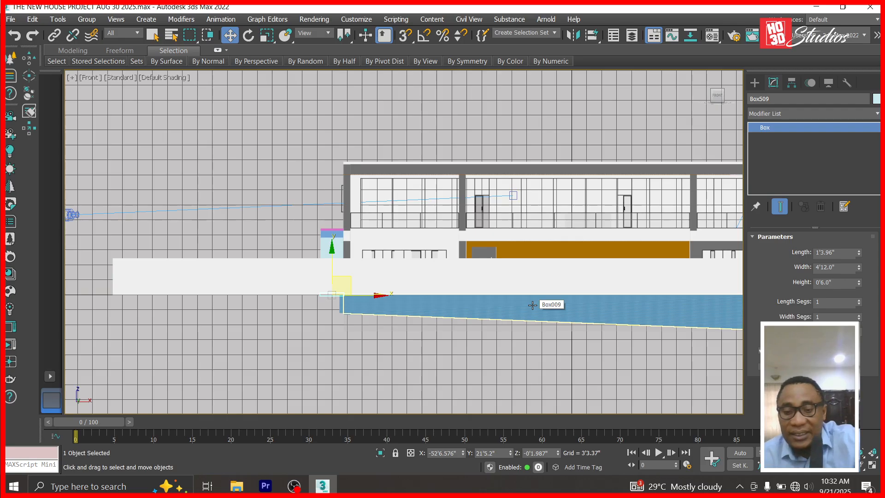
key("l")
scroll(368, 230, "down", 6)
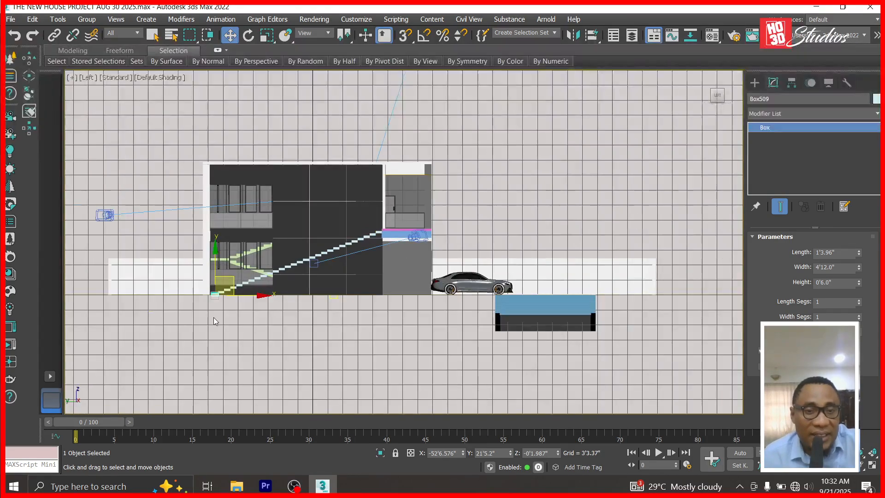
scroll(211, 230, "up", 2)
scroll(211, 229, "up", 3)
middle_click_drag(283, 305, 256, 214)
scroll(248, 193, "down", 2)
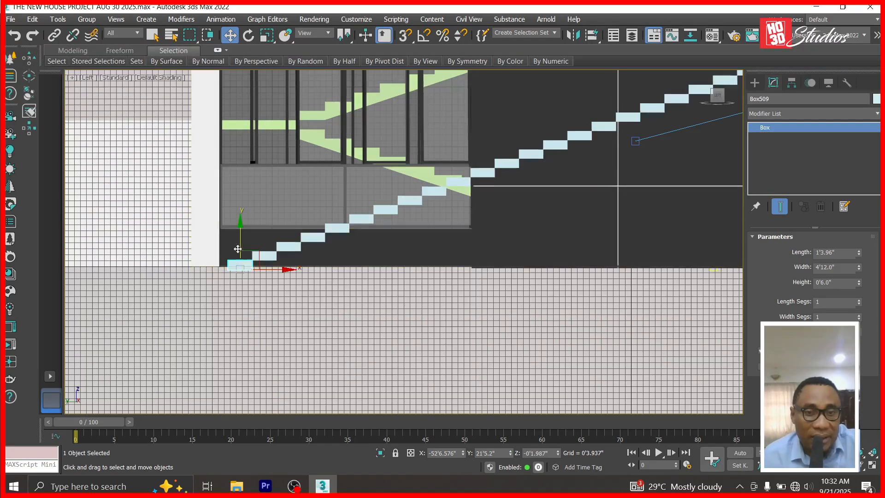
scroll(239, 251, "up", 2)
Clone the bottom step as an independent copy and slide it right along the floor.
left_click(32, 19)
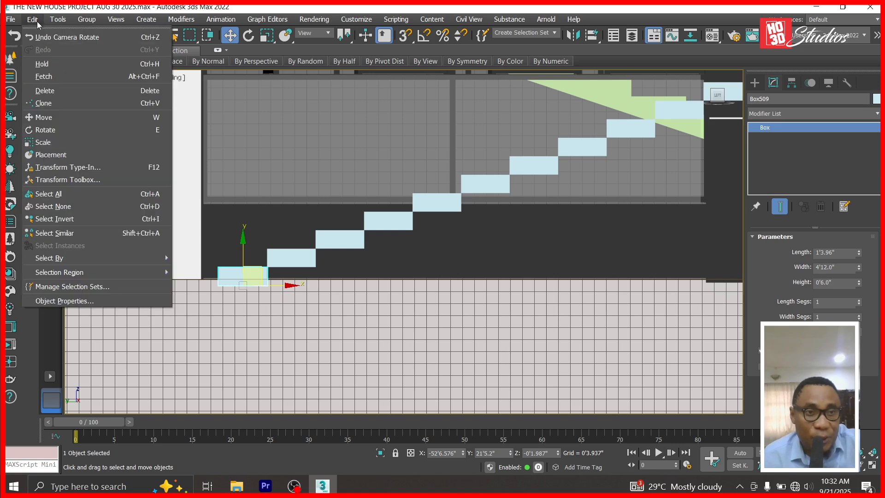
left_click(63, 103)
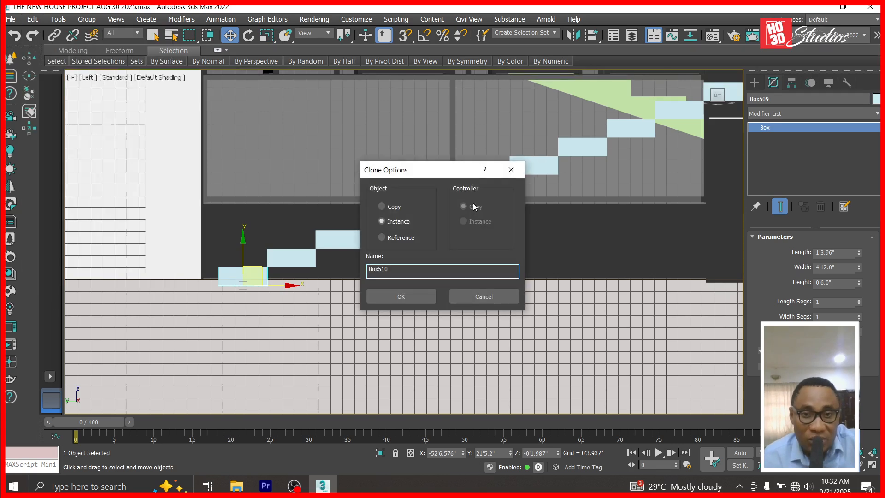
left_click(382, 207)
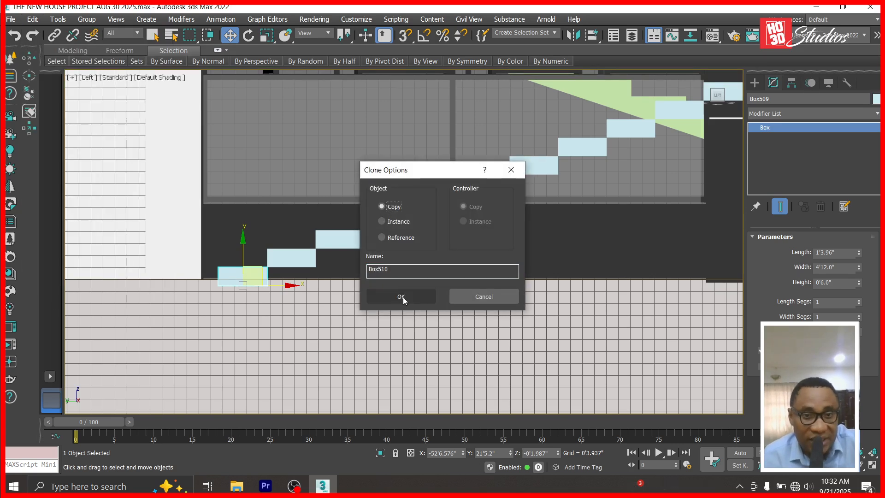
left_click(402, 296)
scroll(273, 289, "up", 5)
mouse_move(244, 278)
left_mouse_down()
mouse_move(385, 274)
mouse_move(374, 275)
left_mouse_up()
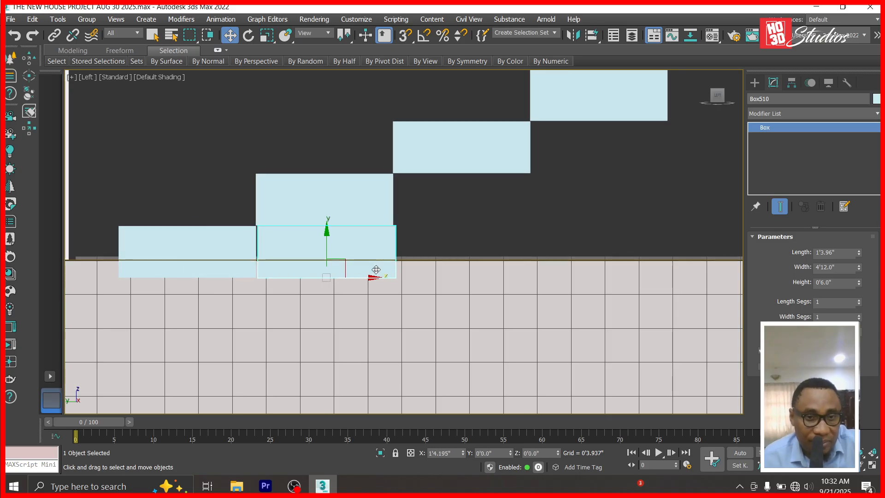
right_click(770, 129)
Convert the copied box to Editable Poly and nudge its left-edge vertices slightly left.
left_click(806, 204)
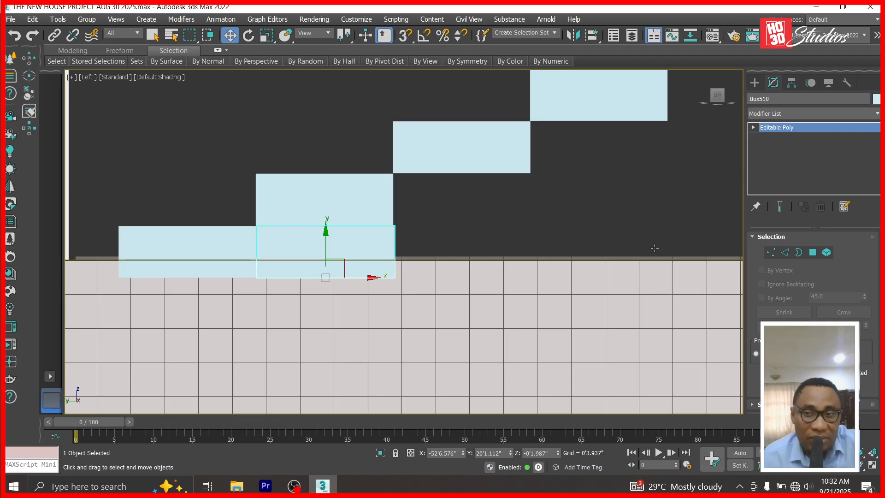
left_click(753, 128)
left_click(774, 137)
scroll(237, 217, "up", 4)
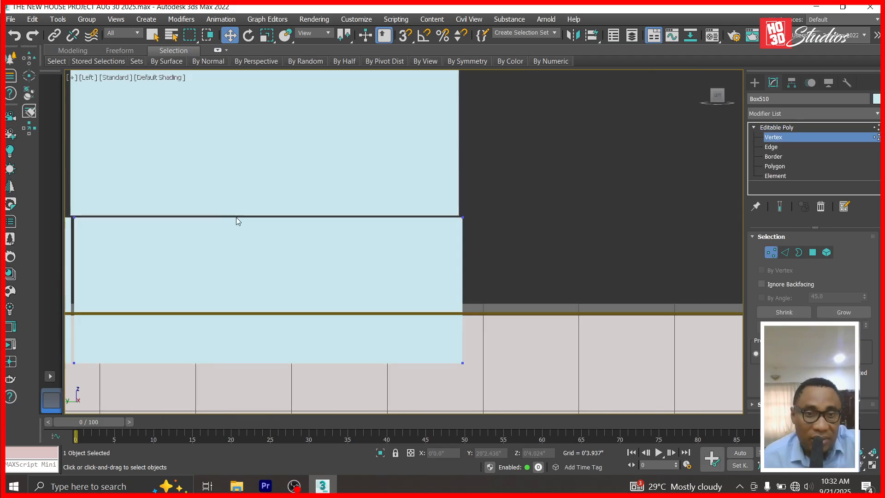
scroll(318, 200, "down", 2)
left_click_drag(257, 198, 302, 292)
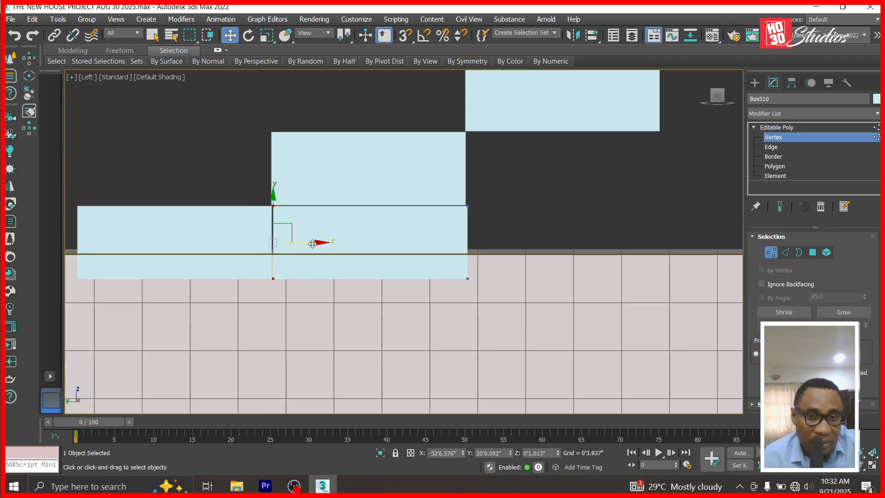
left_click_drag(314, 243, 313, 244)
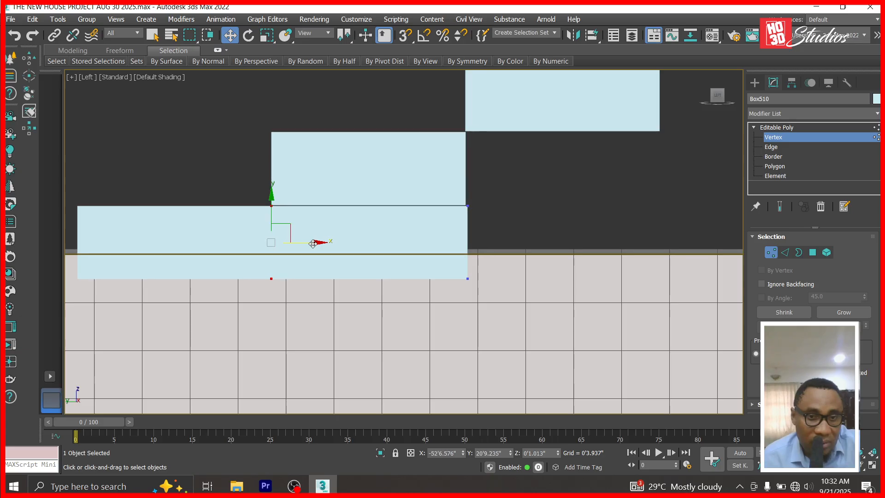
Stretch the bottom step's right vertices right, then diagonally up to the blue landing block.
scroll(298, 253, "down", 3)
left_click_drag(432, 212, 348, 307)
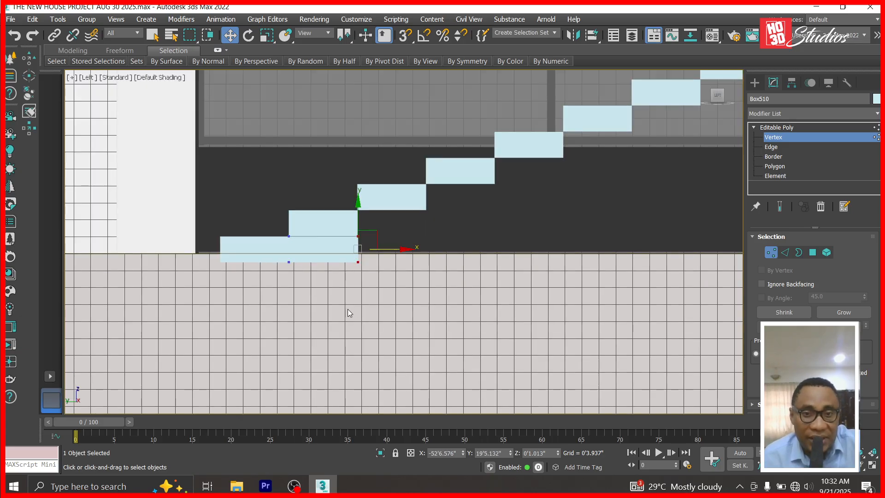
scroll(349, 308, "down", 3)
left_click_drag(396, 288, 638, 191)
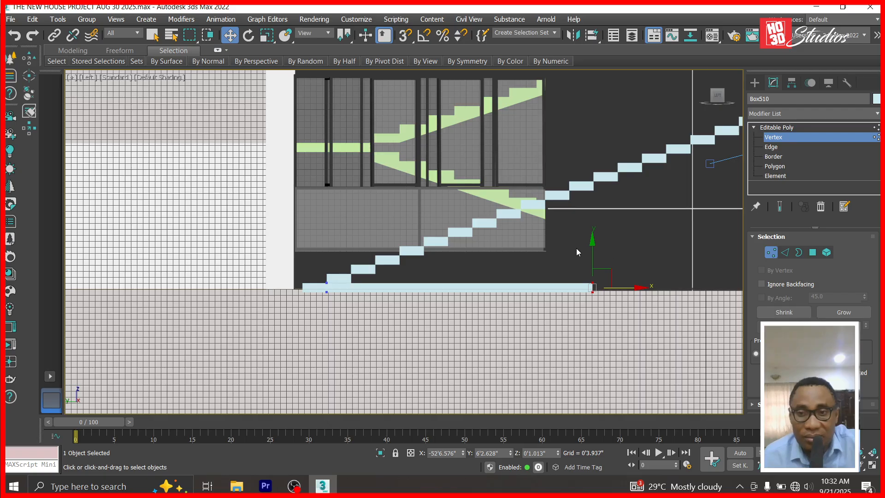
left_click_drag(636, 294, 728, 294)
scroll(572, 289, "down", 4)
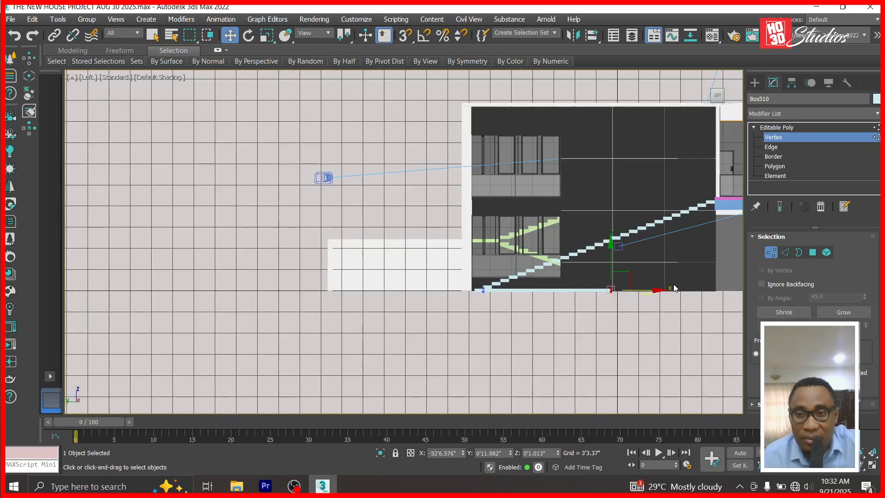
left_click_drag(631, 279, 728, 192)
scroll(729, 193, "up", 8)
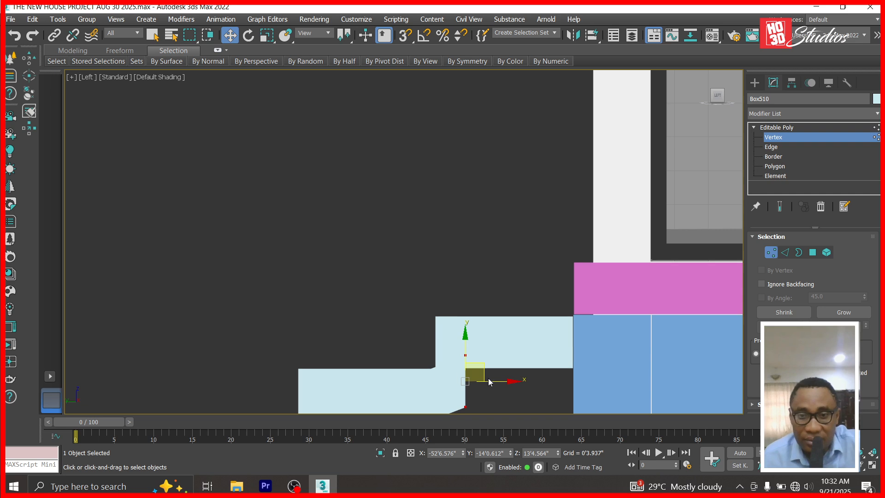
left_click_drag(482, 375, 589, 336)
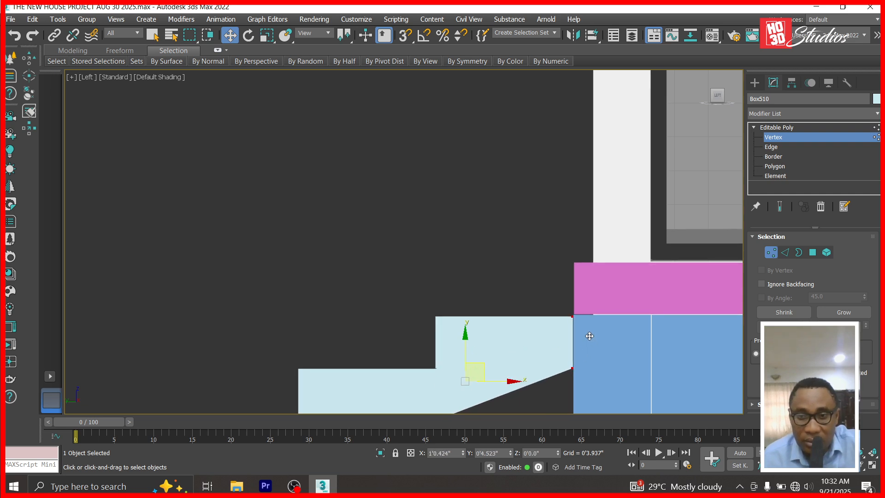
scroll(572, 143, "down", 8)
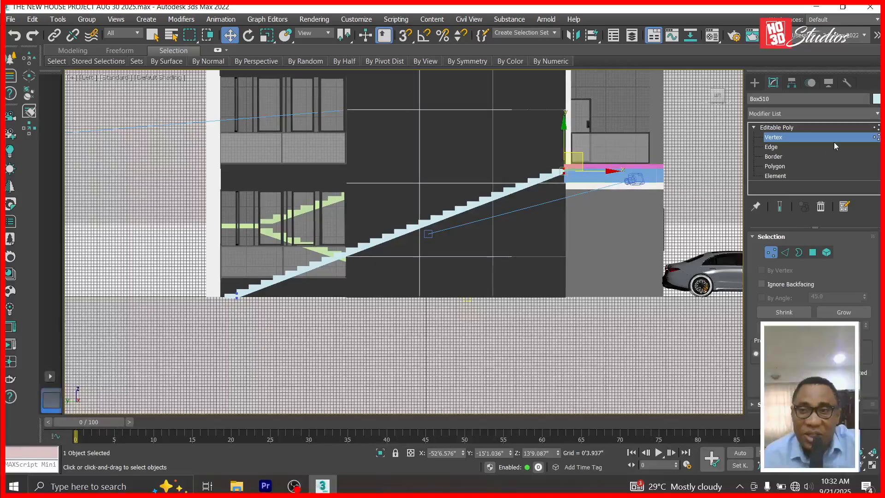
Exit Vertex mode, view through Corona Camera001, and briefly hide then restore the staircase.
left_click(786, 126)
key("c")
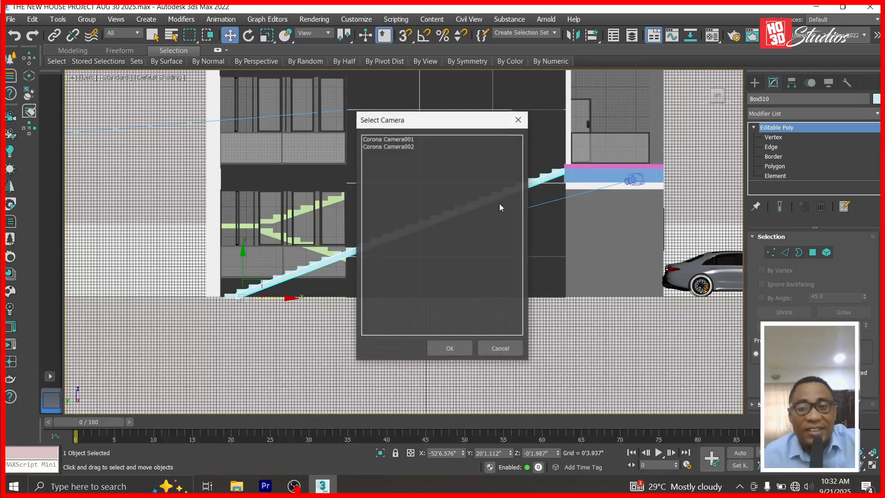
double_click(416, 139)
left_click(655, 206)
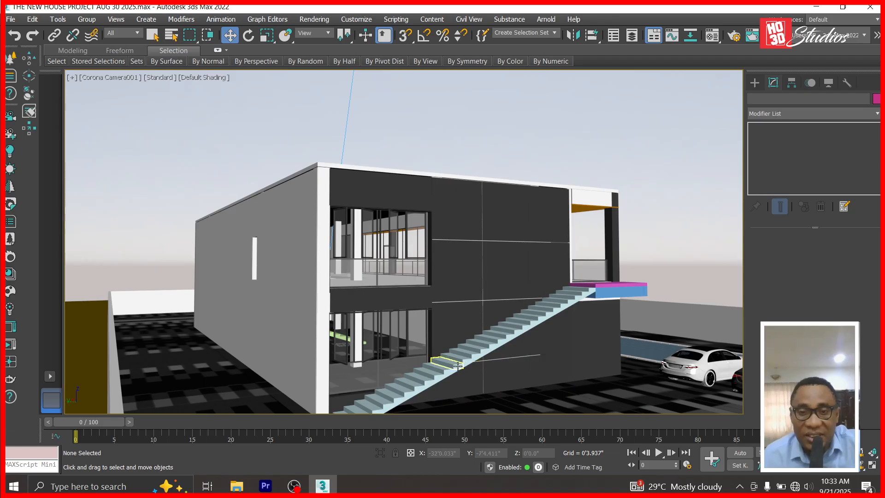
left_click(458, 365)
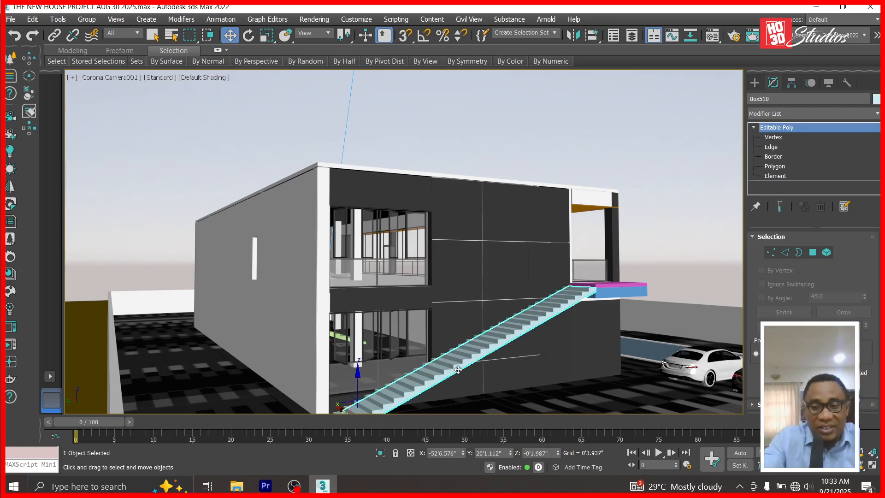
key("ctrl+d")
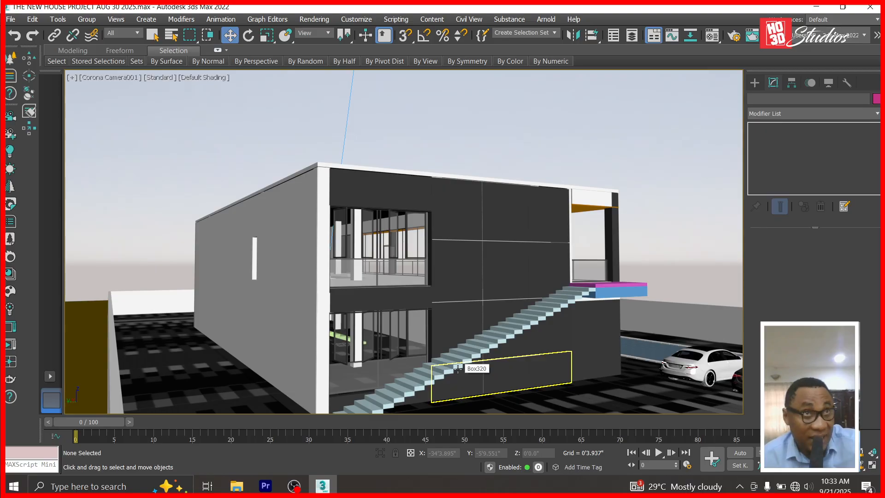
key("ctrl+z")
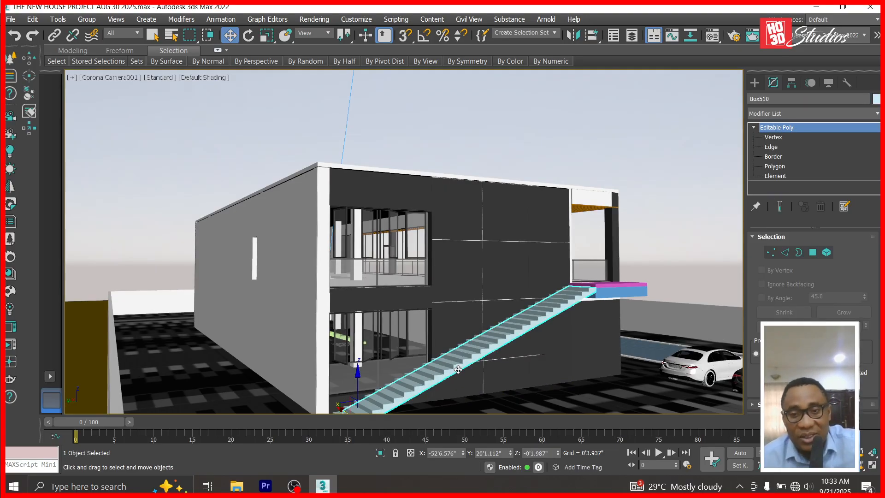
Orbit Corona Camera001 to a more front-on view of the house and stairs.
left_click(861, 465)
mouse_move(514, 355)
left_mouse_down()
mouse_move(456, 354)
mouse_move(497, 353)
left_mouse_up()
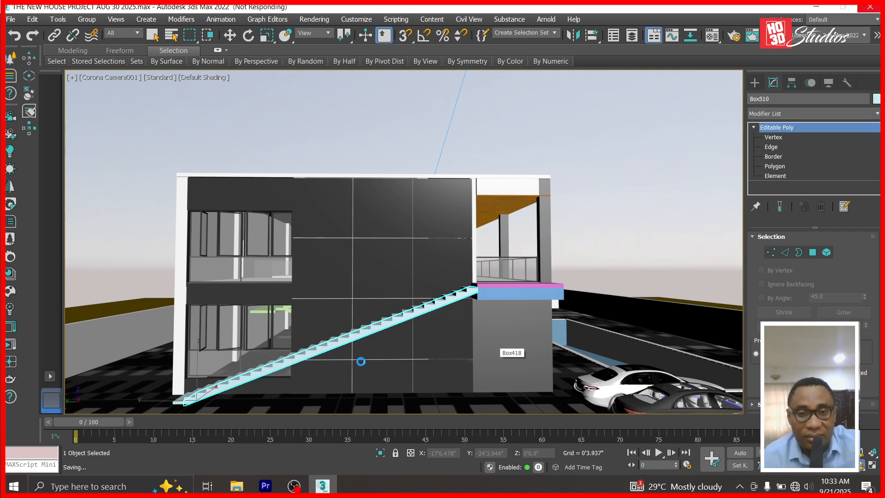
mouse_move(362, 366)
left_mouse_down()
mouse_move(381, 359)
mouse_move(364, 367)
left_mouse_up()
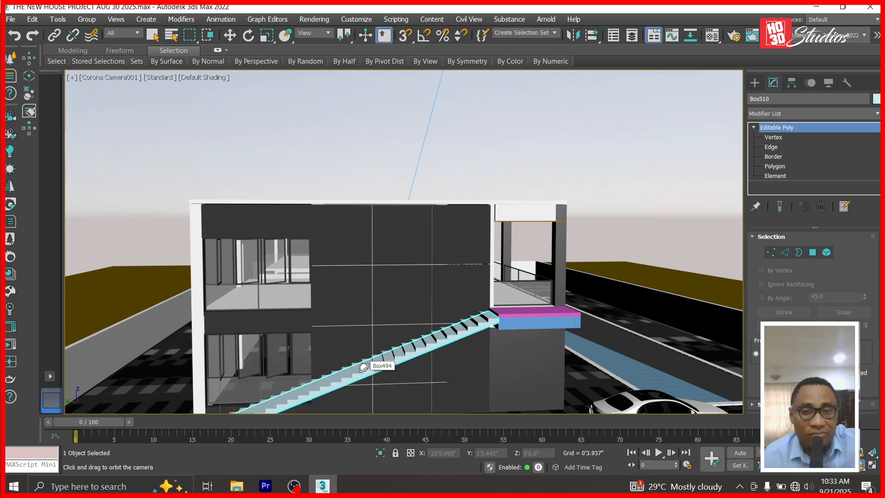
In the Left view, draw a thin Standard Primitives box across the building, then delete it.
key("l")
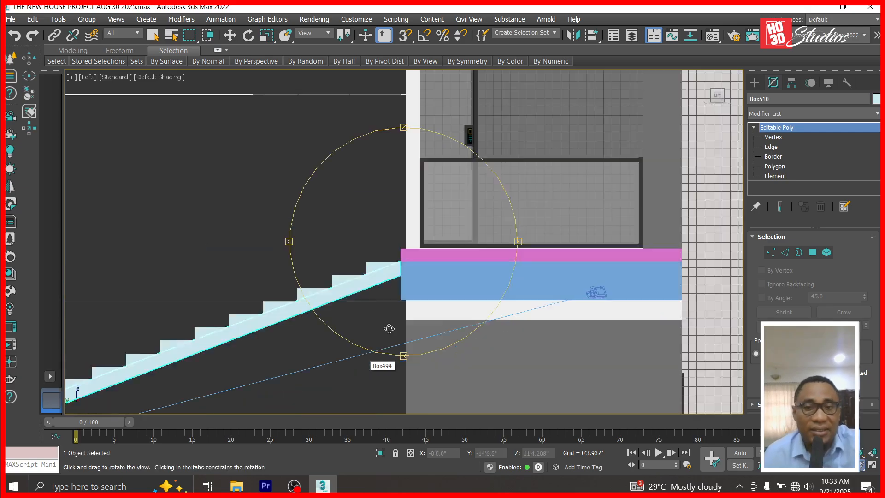
left_click(753, 82)
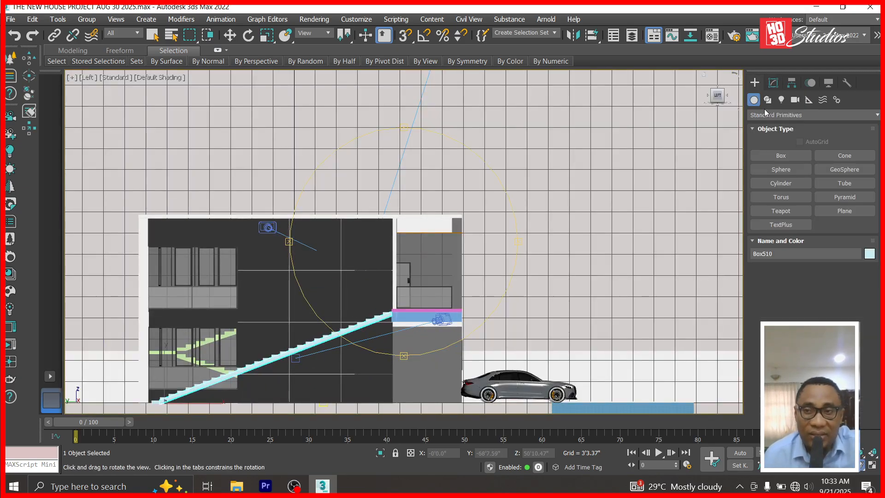
left_click(782, 157)
left_click_drag(392, 281, 140, 296)
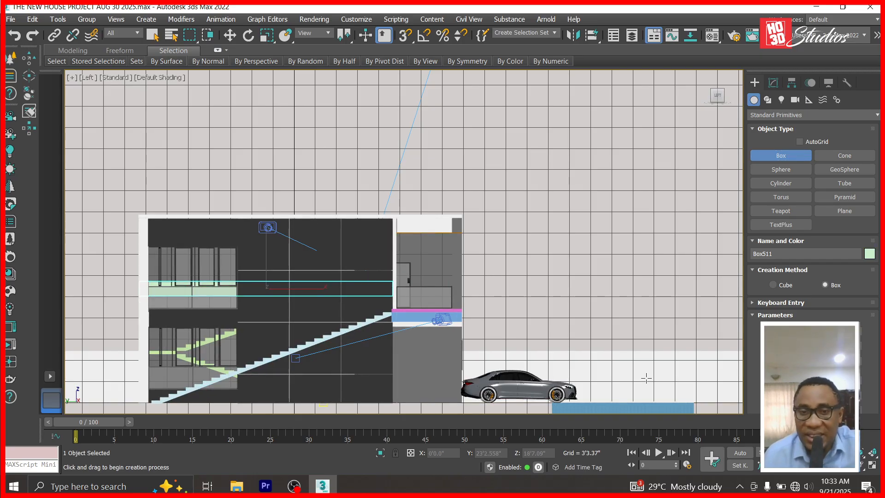
left_click(233, 36)
key("Delete")
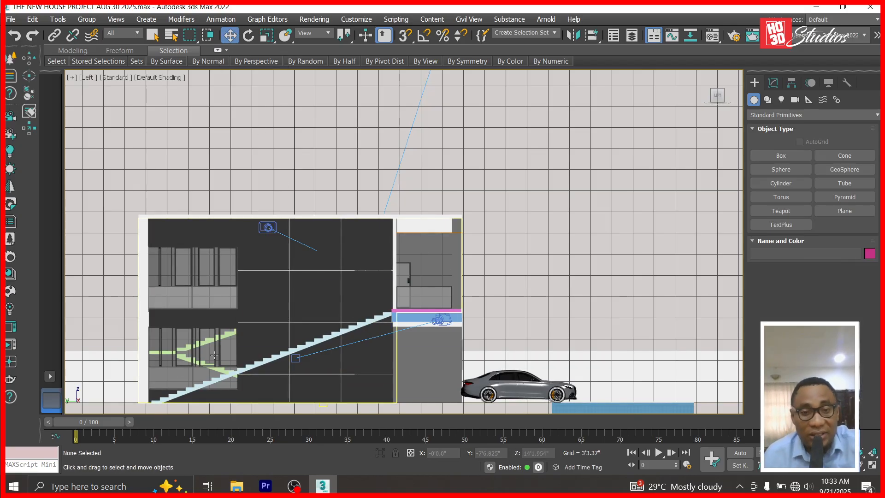
scroll(358, 214, "down", 4)
scroll(288, 334, "up", 4)
scroll(309, 237, "up", 5)
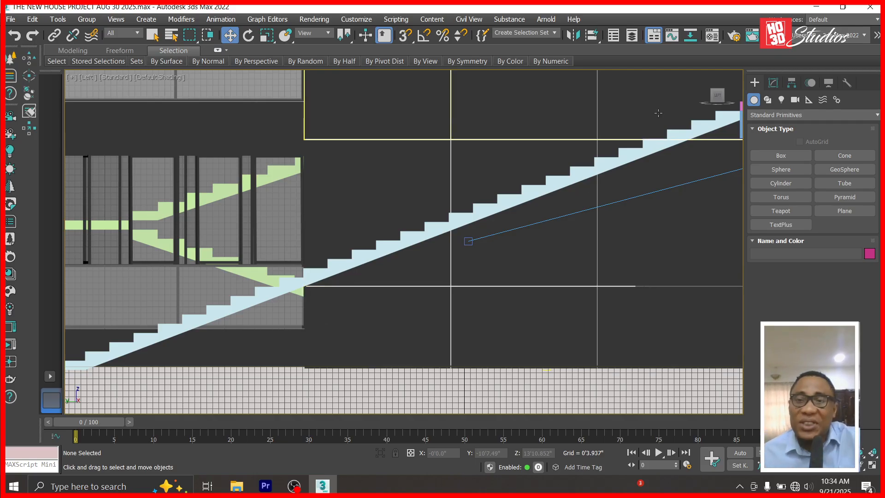
scroll(643, 145, "down", 2)
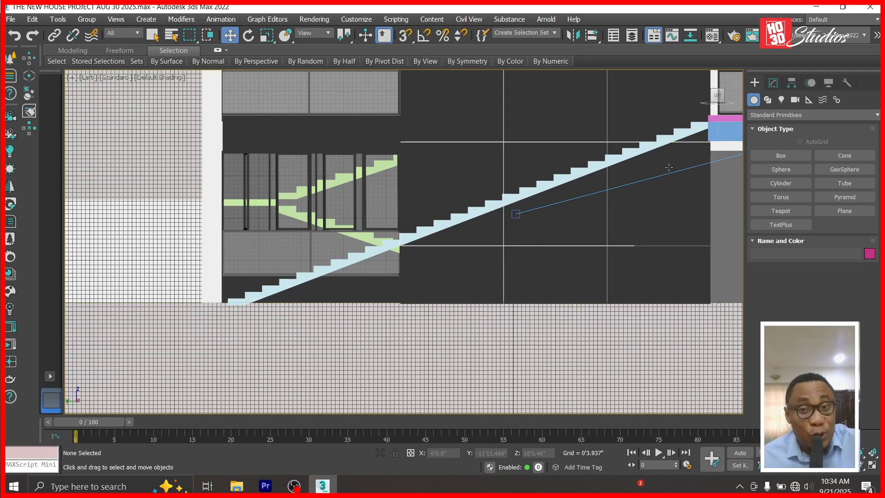
Draw a tall box beneath the staircase and, in Top view, move it beside the stairs.
left_click(778, 156)
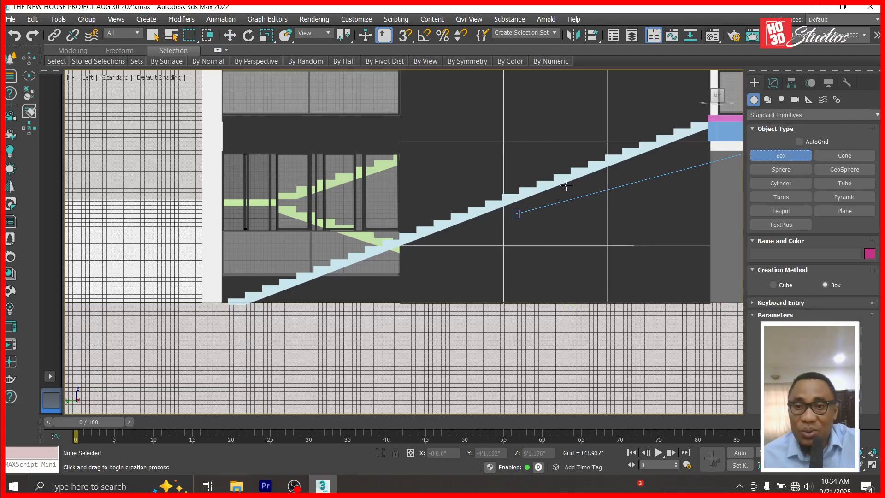
left_click_drag(562, 180, 584, 295)
key("w")
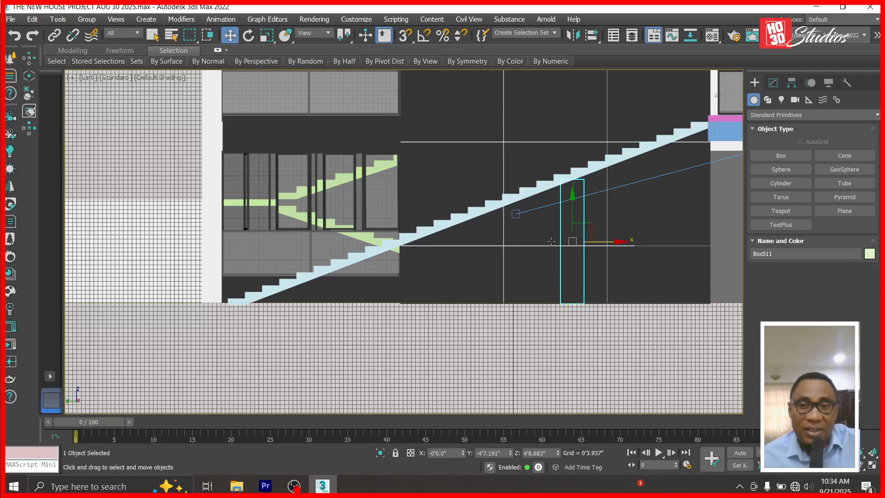
key("t")
scroll(358, 270, "down", 2)
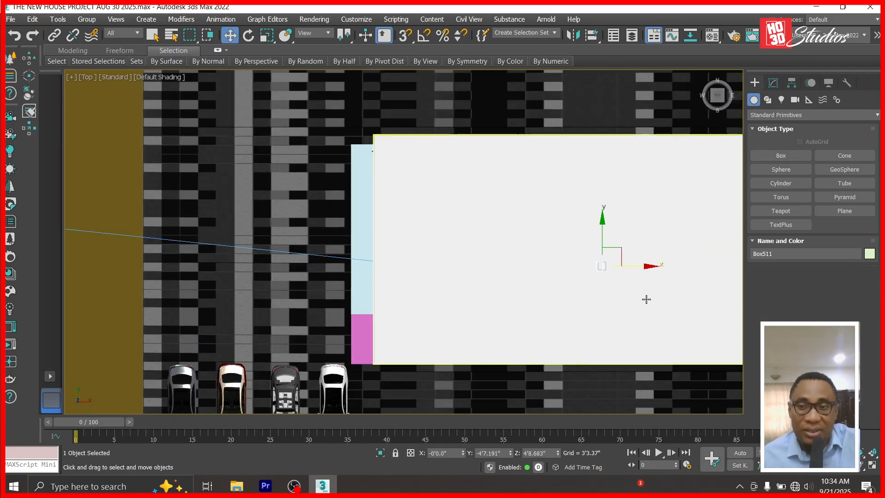
left_click_drag(651, 267, 381, 266)
Set the new box's Height to 5, undoing an accidental width change.
left_click_drag(841, 268, 666, 254)
type("5")
key("Return")
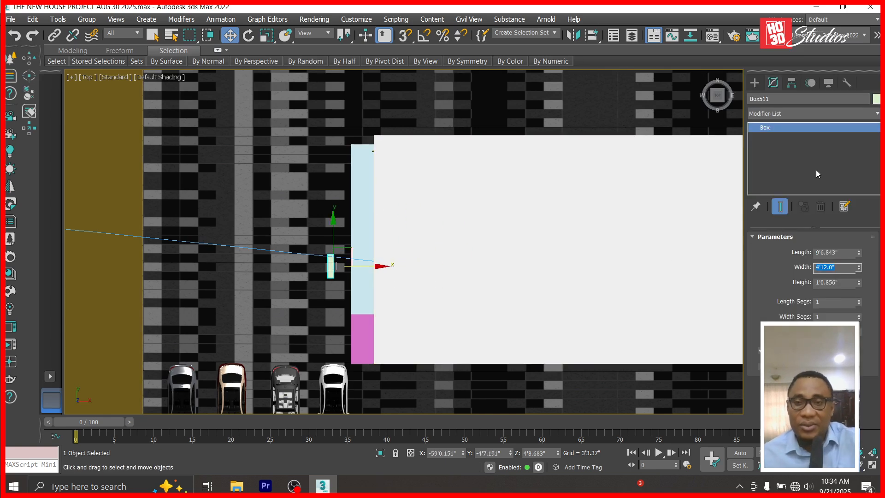
left_click(13, 36)
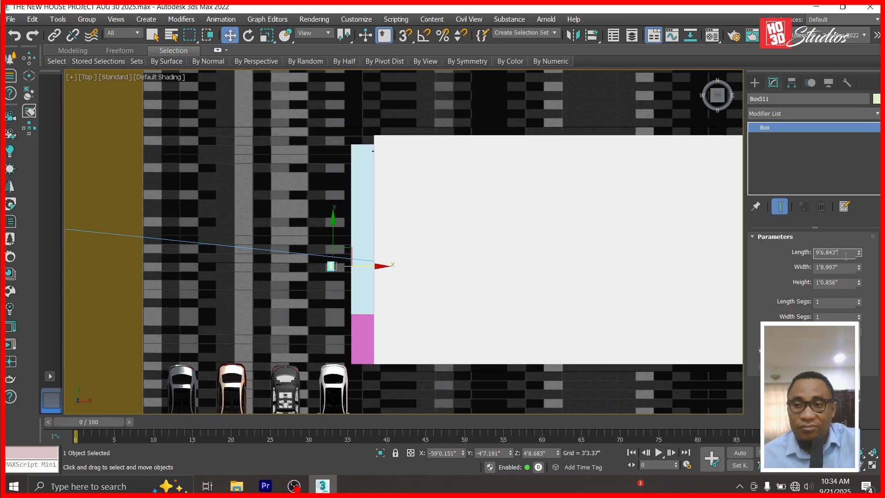
left_click_drag(843, 280, 668, 274)
type("5")
key("Return")
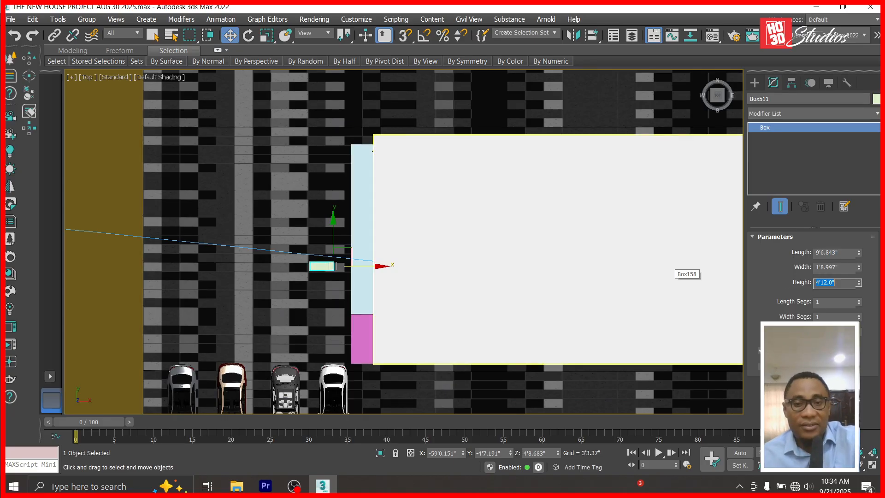
Slide the pillar right against the wall's edge and return to the Left view.
scroll(278, 328, "up", 5)
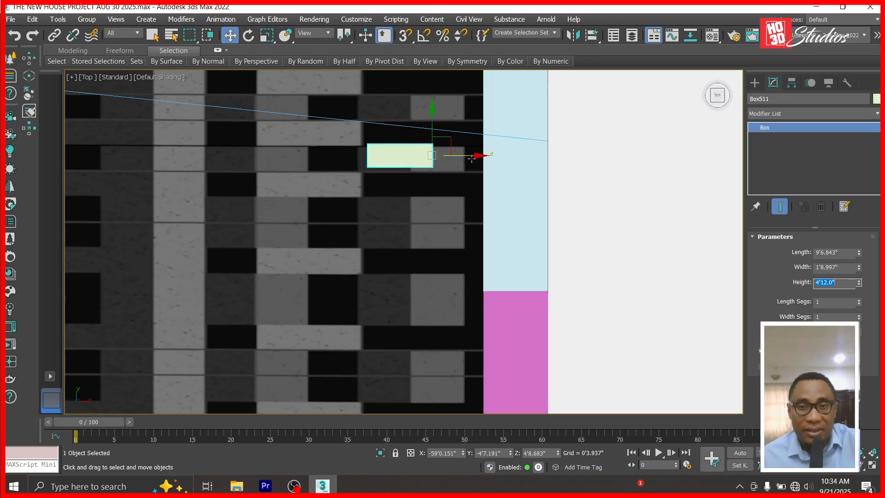
left_click_drag(492, 156, 592, 157)
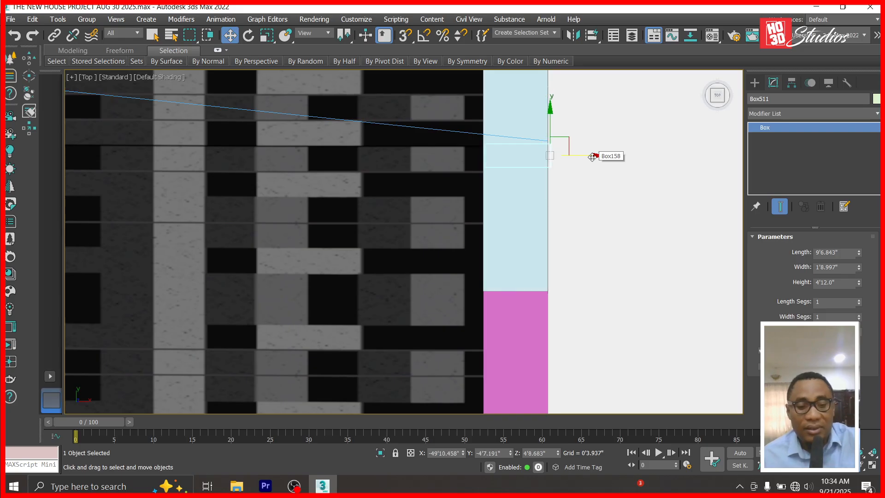
key("l")
scroll(575, 180, "up", 8)
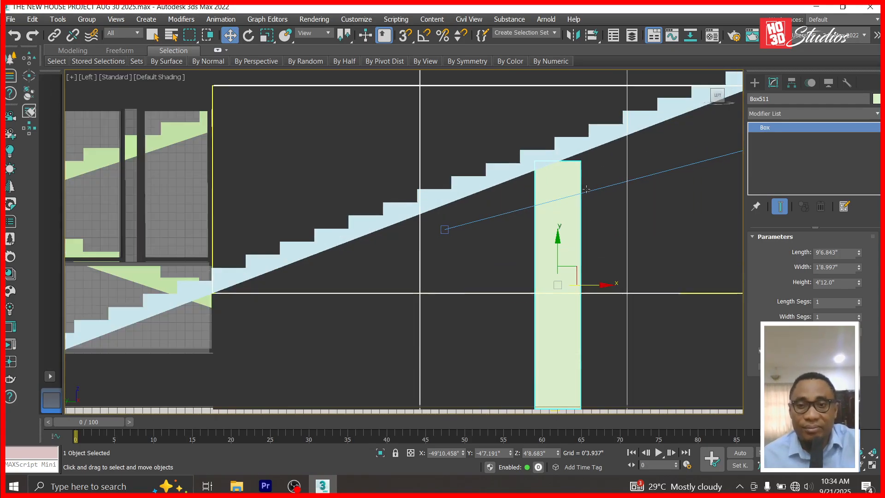
scroll(557, 166, "down", 8)
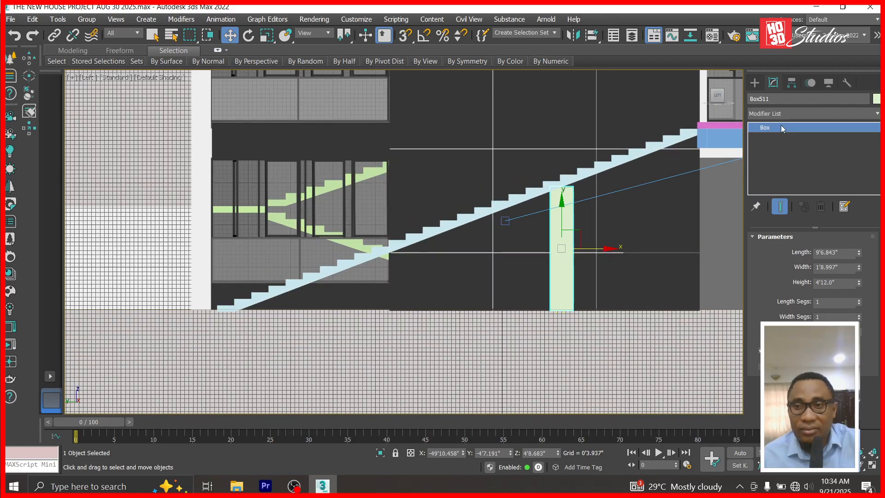
Convert the pillar to Editable Poly and raise its top-right vertex onto the stair underside.
right_click(782, 129)
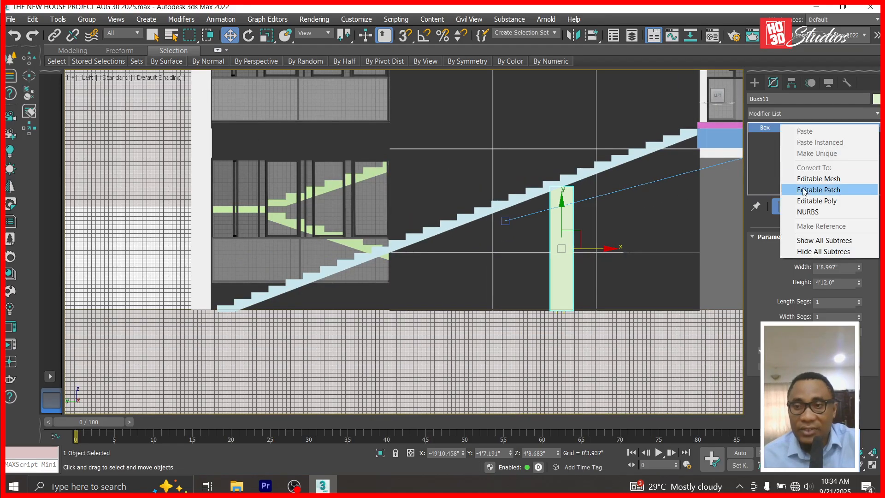
left_click(809, 200)
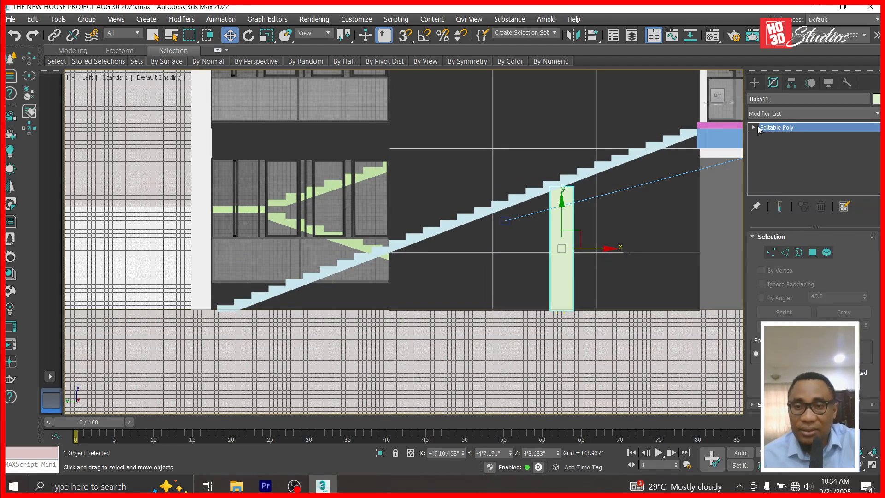
left_click(754, 128)
scroll(567, 173, "up", 6)
left_click(778, 140)
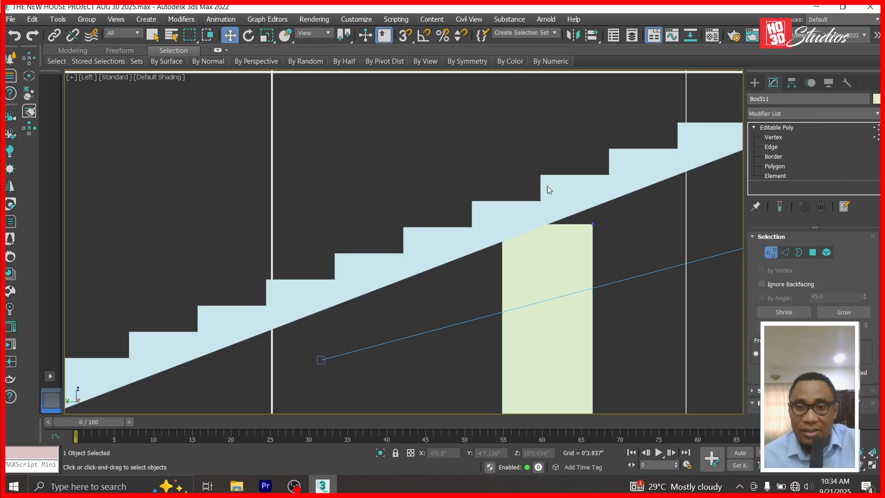
left_click_drag(616, 194, 590, 234)
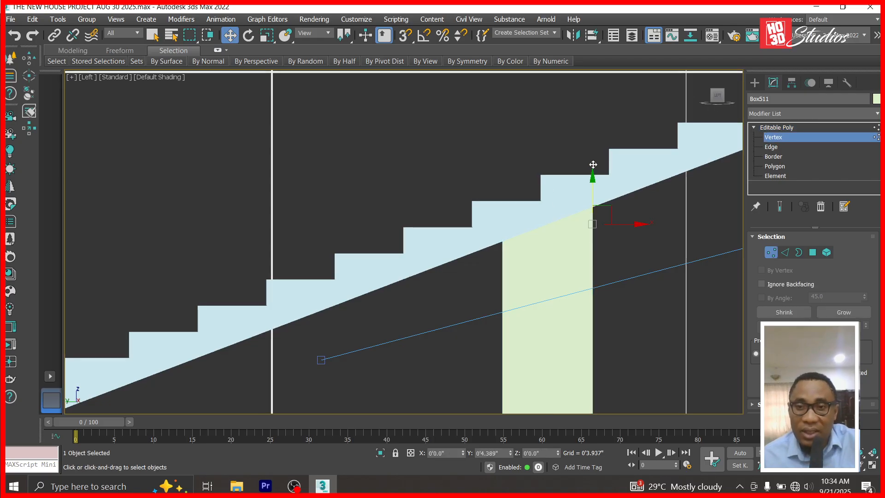
left_click_drag(593, 165, 593, 145)
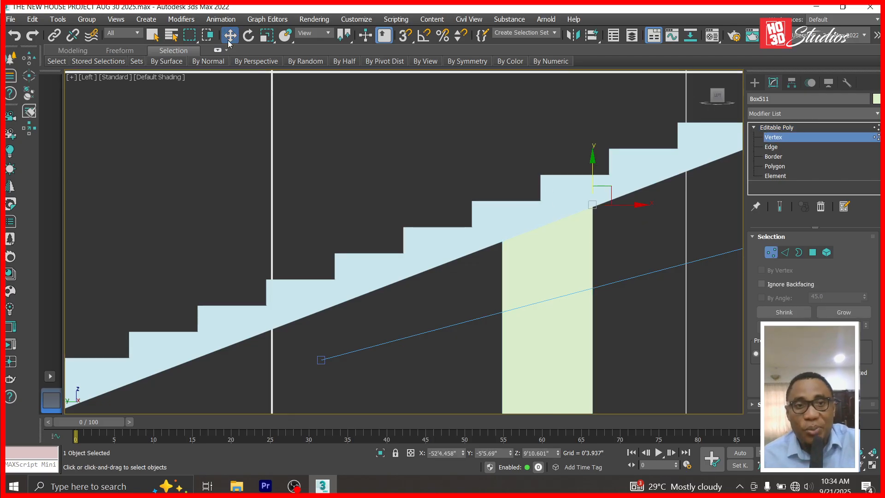
Shift-drag a copy of the pillar further left beneath the stairs.
scroll(402, 129, "down", 5)
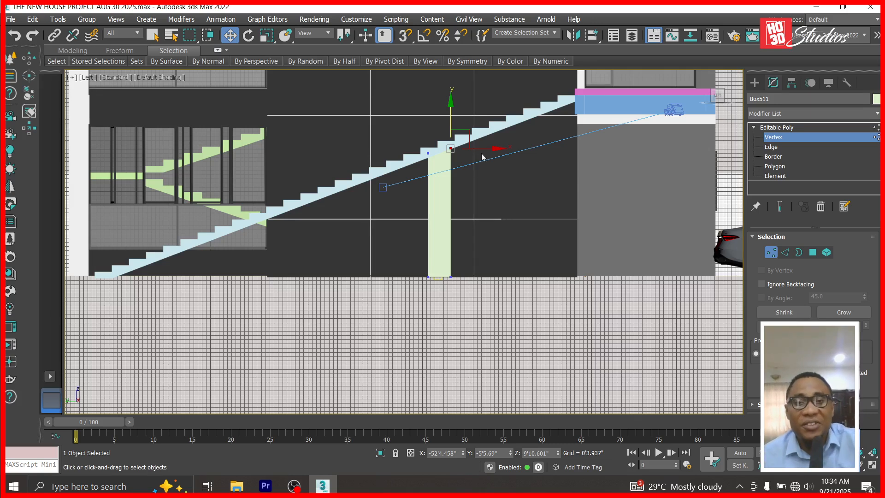
left_click(776, 128)
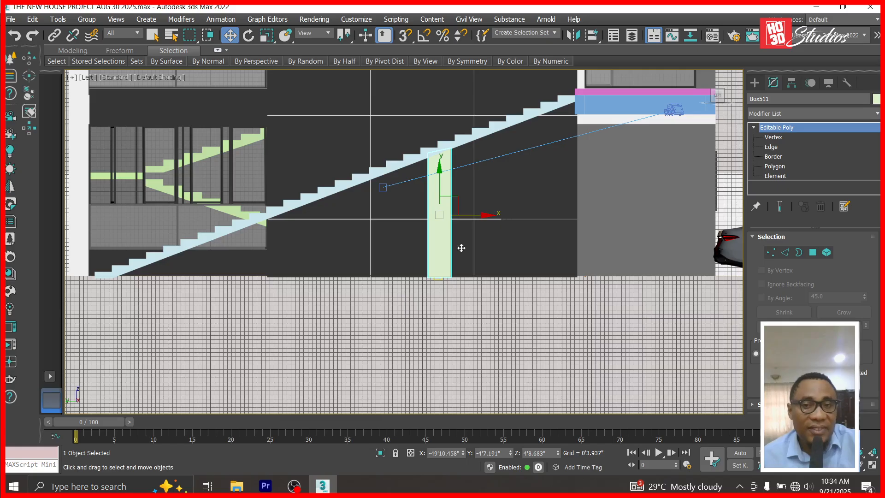
left_click_drag(487, 215, 331, 221, "shift")
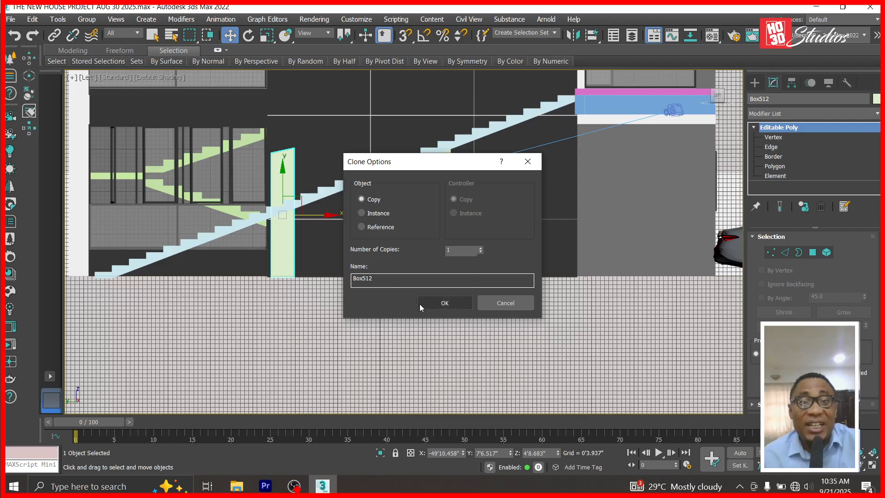
Confirm the clone as Box512 and switch it to Vertex editing.
left_click(445, 302)
left_click(755, 127)
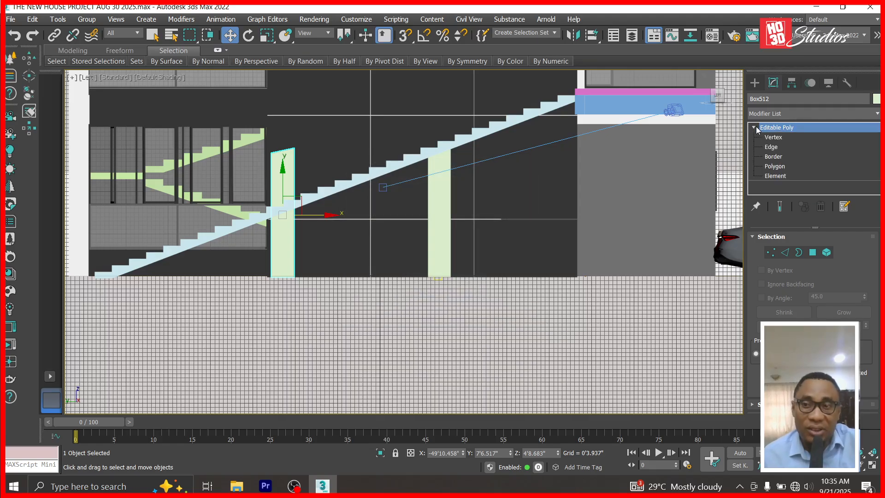
key("2")
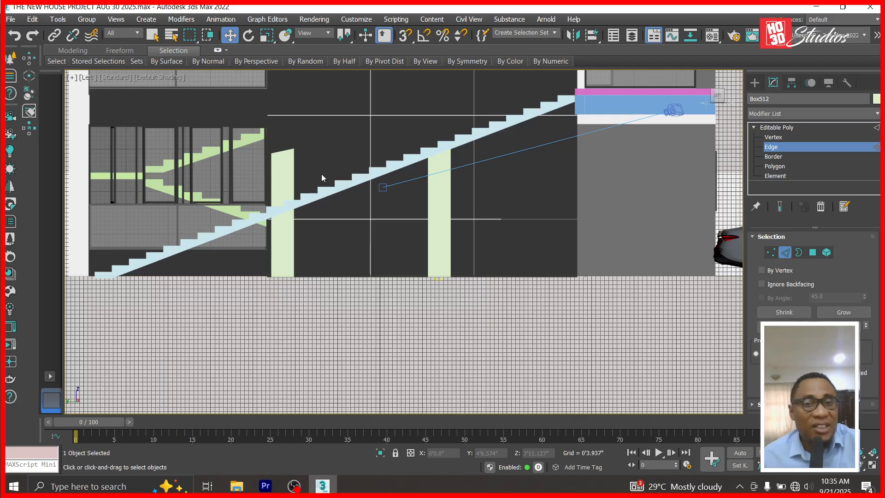
left_click(782, 129)
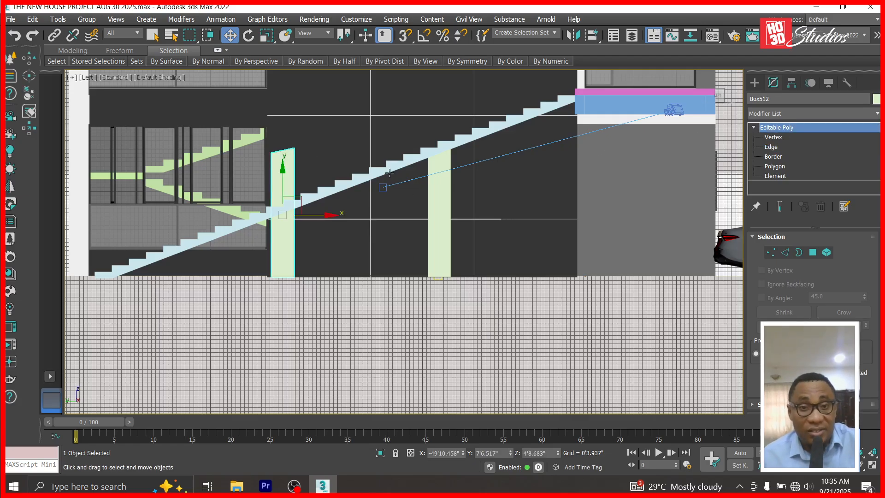
left_click(772, 136)
Move Box512's top vertices so they sit snugly against the sloping stair underside.
left_click(293, 149)
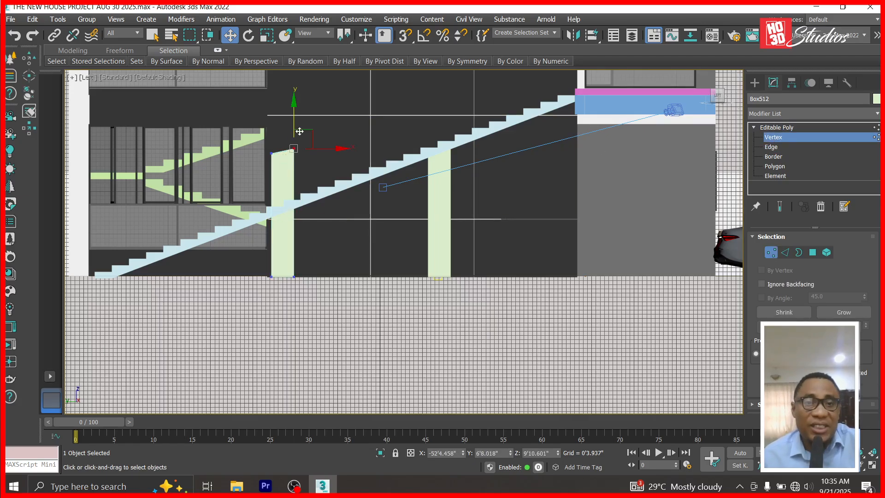
left_click_drag(264, 167, 266, 164)
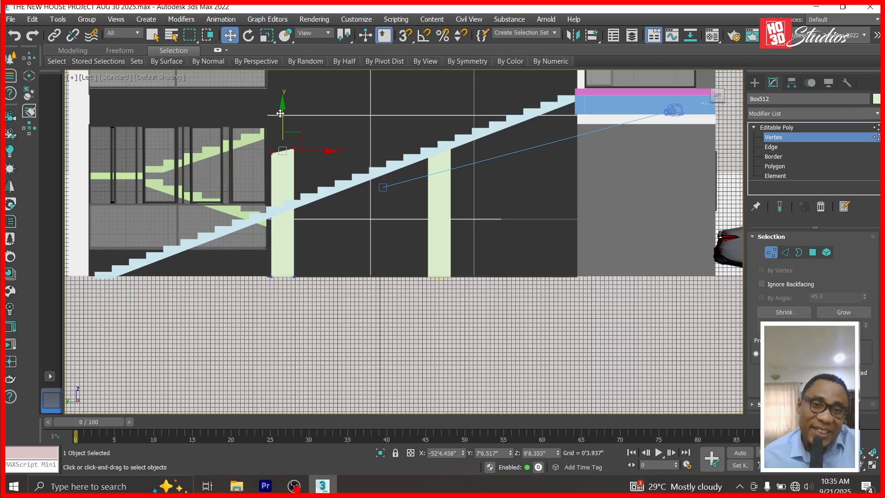
left_click_drag(283, 110, 274, 161)
scroll(318, 258, "up", 3)
scroll(257, 185, "up", 5)
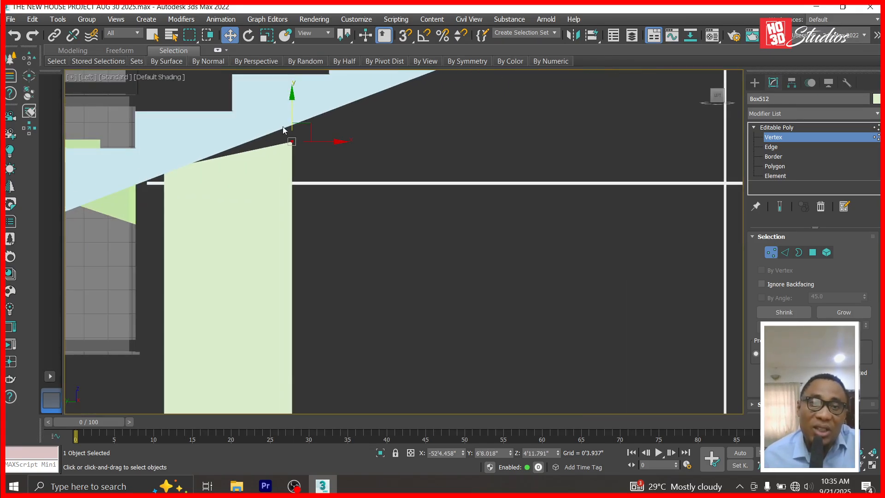
left_click_drag(292, 100, 291, 82)
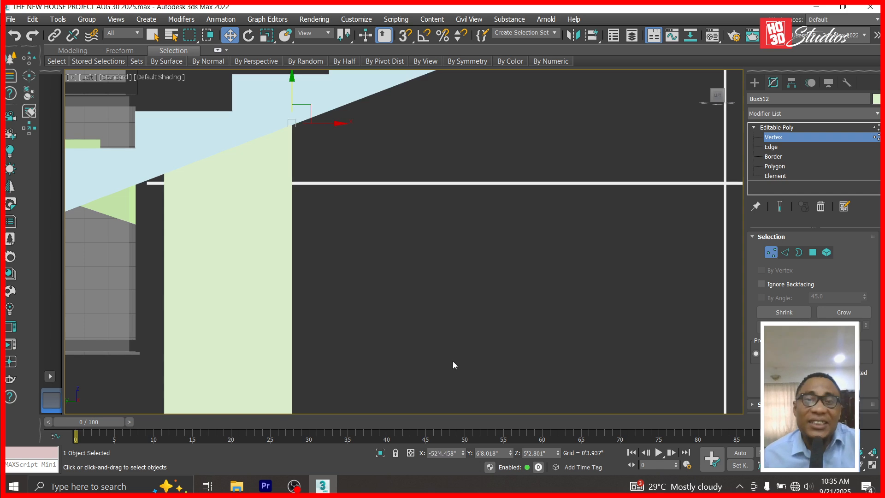
left_click(804, 127)
key("c")
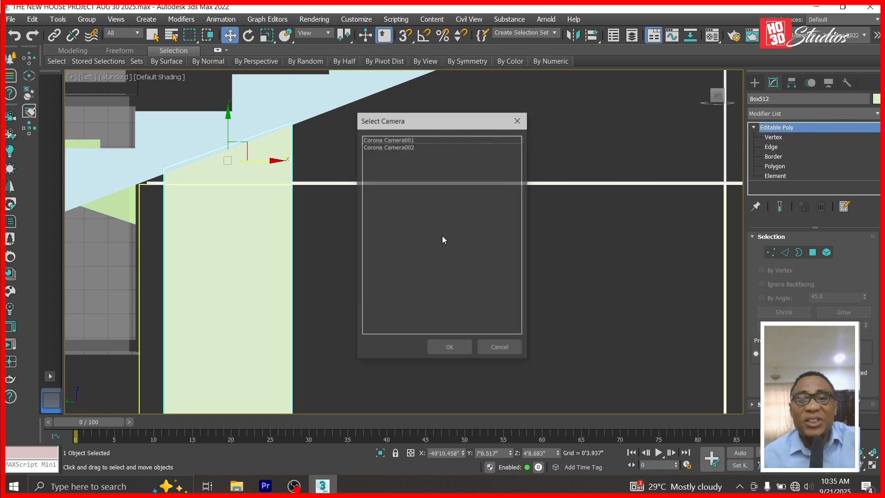
left_click(384, 139)
double_click(385, 139)
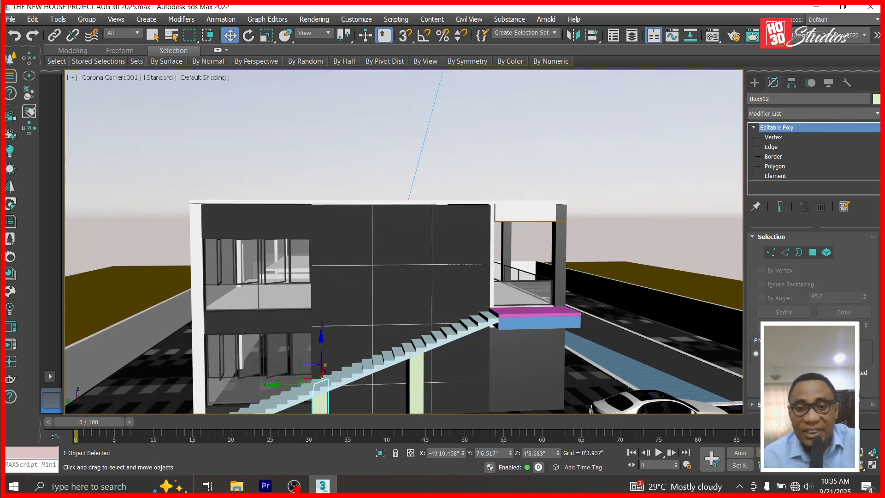
left_click(496, 350)
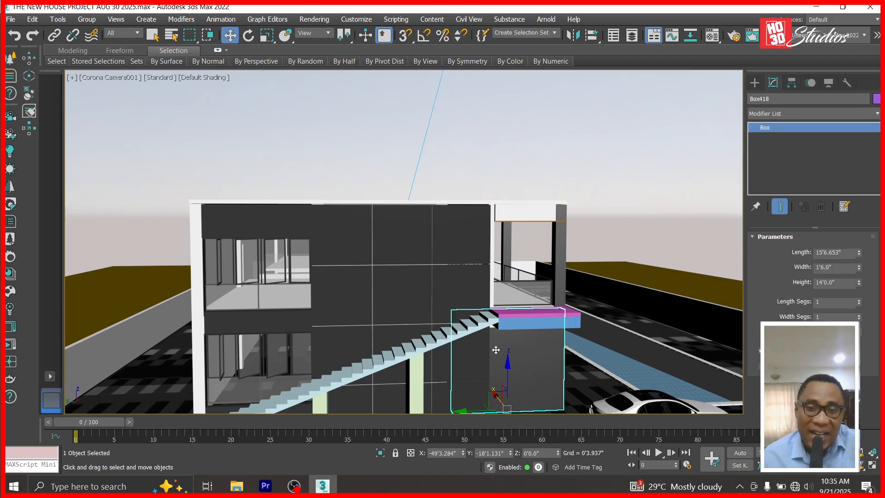
left_click(861, 465)
left_click_drag(559, 364, 495, 365)
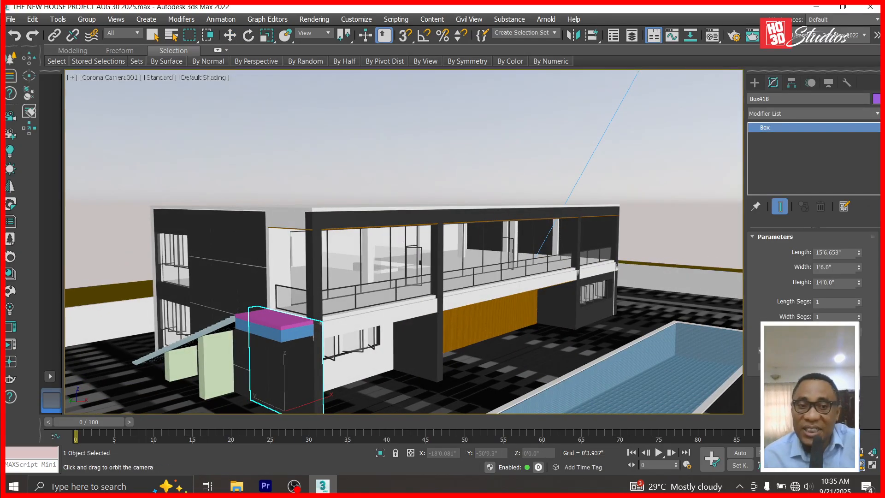
left_click_drag(178, 334, 234, 333)
left_click(846, 466)
left_click_drag(295, 365, 424, 331)
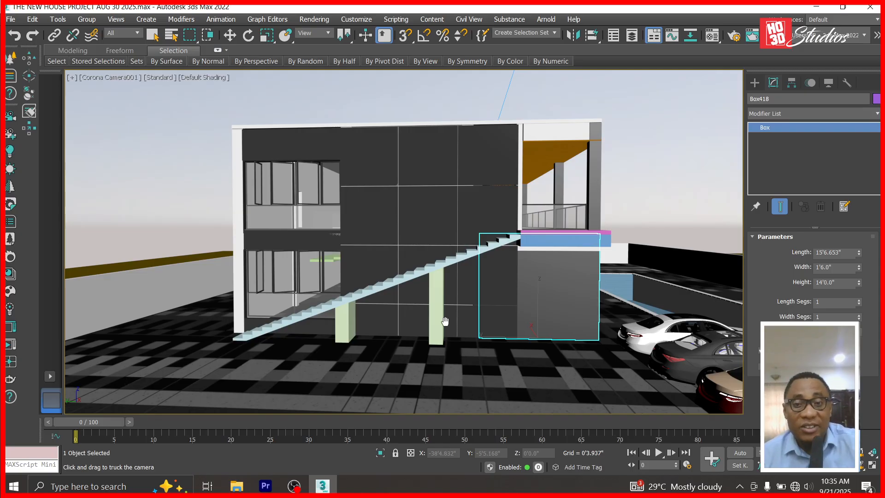
left_click(861, 470)
mouse_move(475, 373)
left_mouse_down()
mouse_move(490, 372)
mouse_move(467, 373)
left_mouse_up()
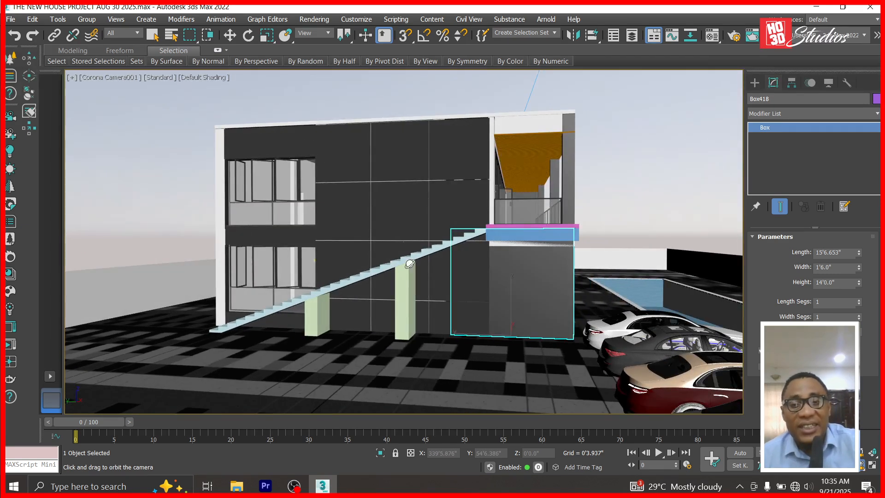
left_click_drag(346, 289, 406, 290)
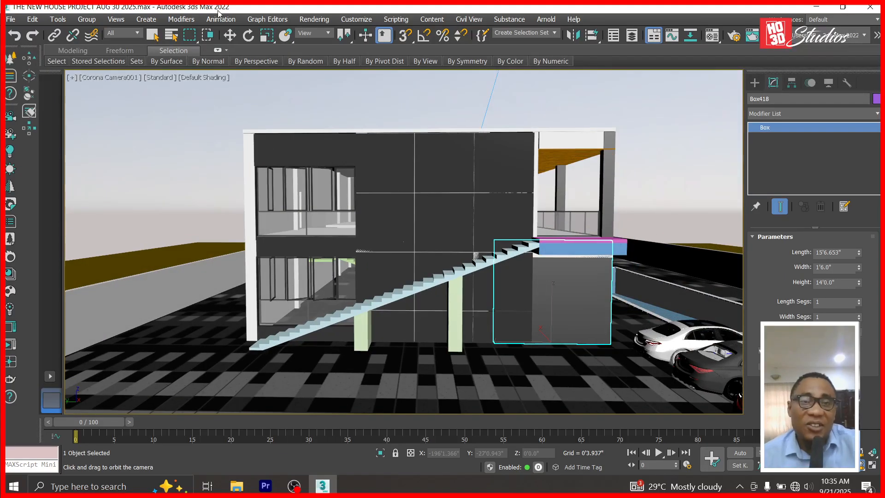
left_click(230, 35)
In the Left view, delete the two pillars under the stairs.
key("l")
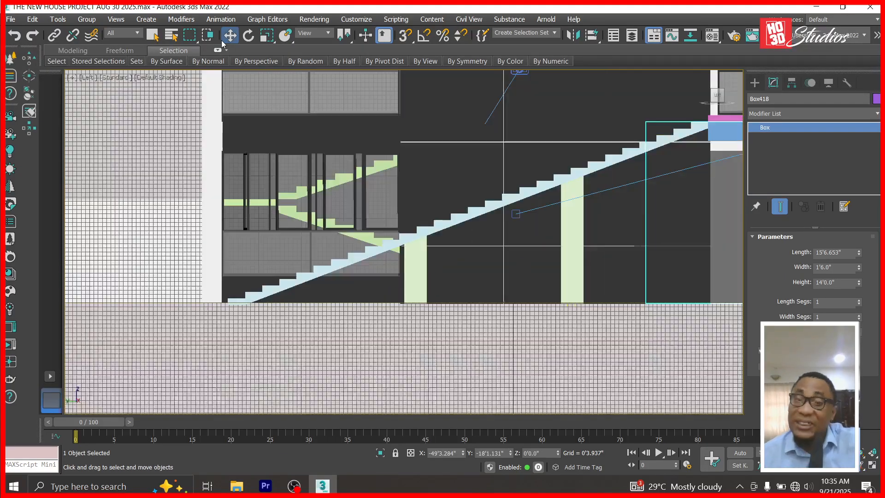
scroll(314, 230, "down", 7)
scroll(646, 196, "up", 4)
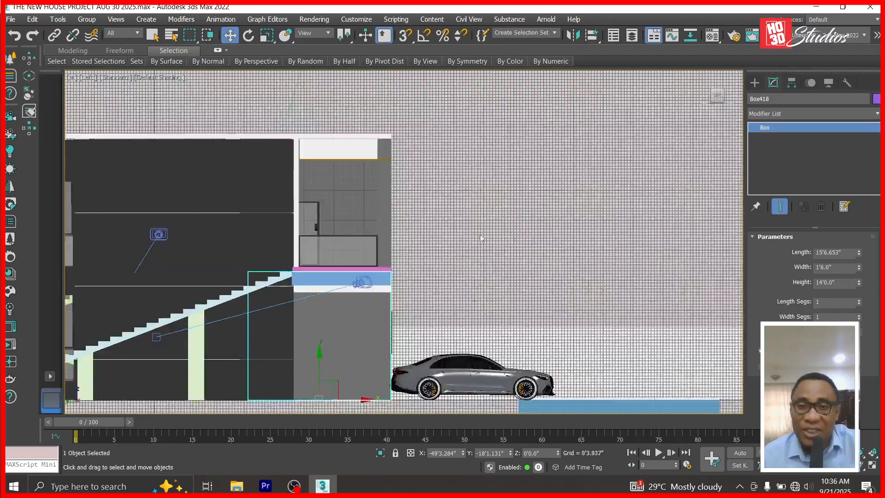
left_click(296, 280)
left_click(296, 281)
scroll(500, 267, "down", 2)
left_click(287, 338)
key("Delete")
left_click(208, 351)
key("Delete")
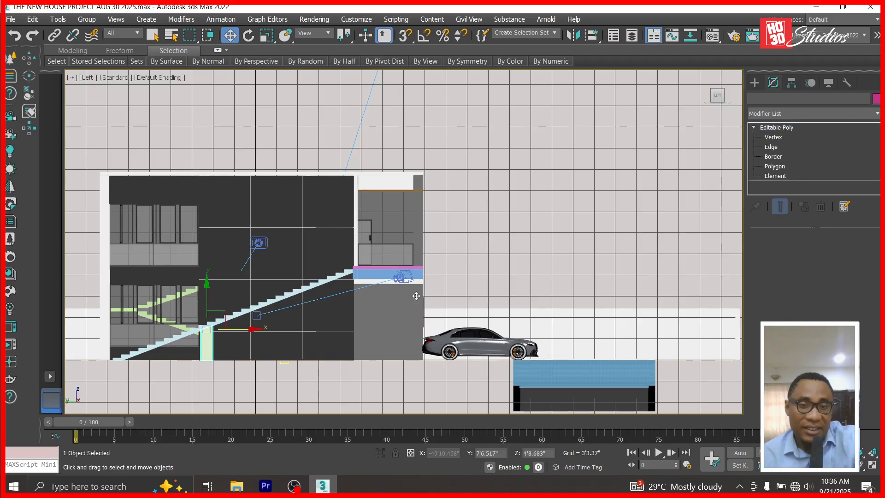
Clone the blue landing box Box480 down-left along the stairs as Box511.
left_click(406, 275)
scroll(406, 275, "up", 3)
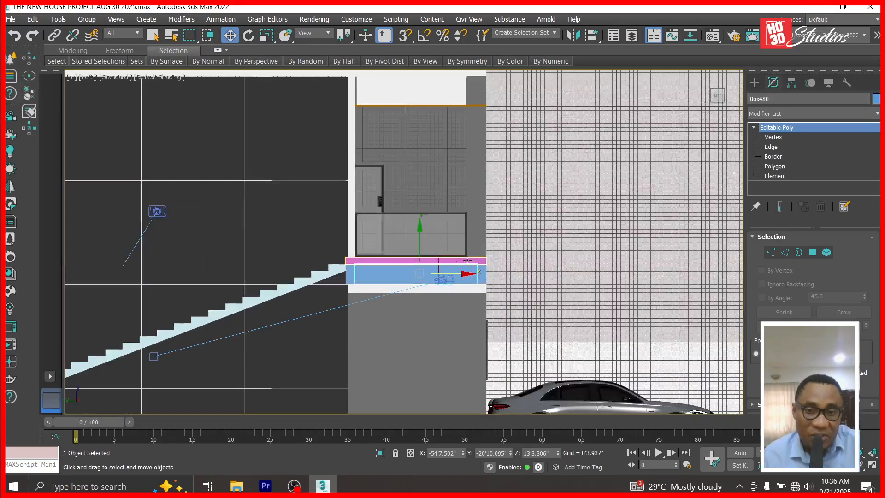
left_click_drag(437, 262, 311, 307)
key("ctrl+z")
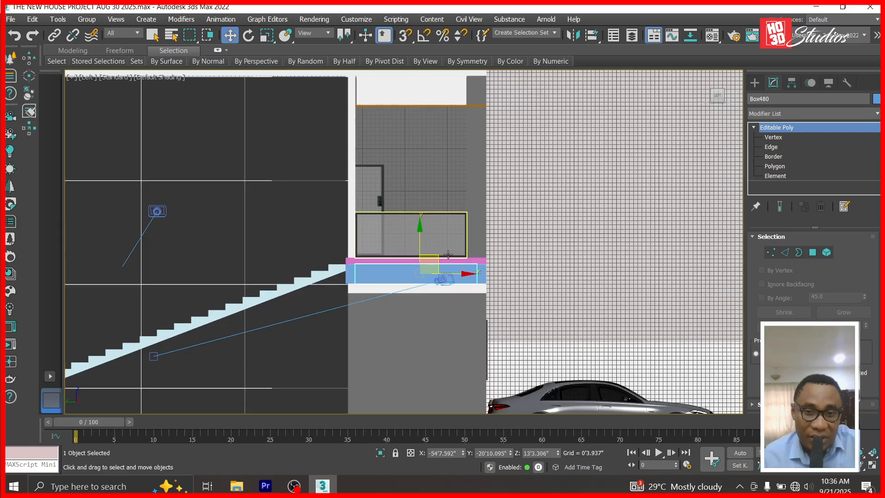
left_click_drag(431, 264, 315, 314)
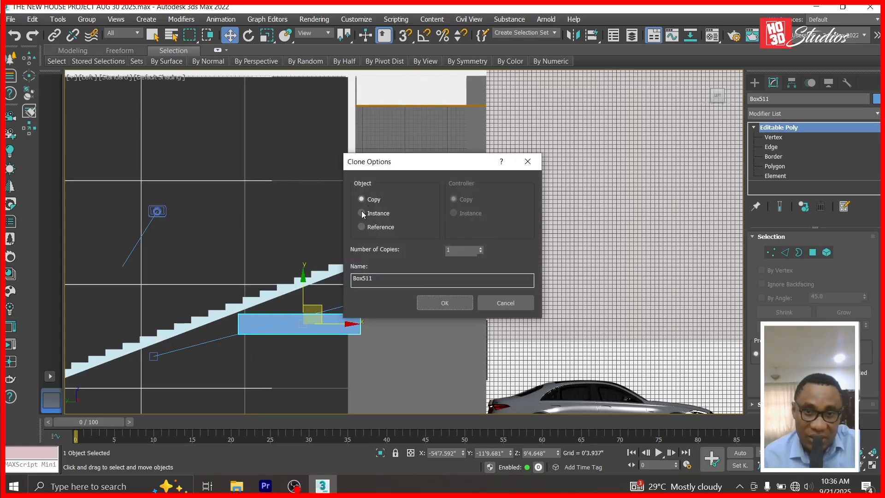
left_click(445, 303)
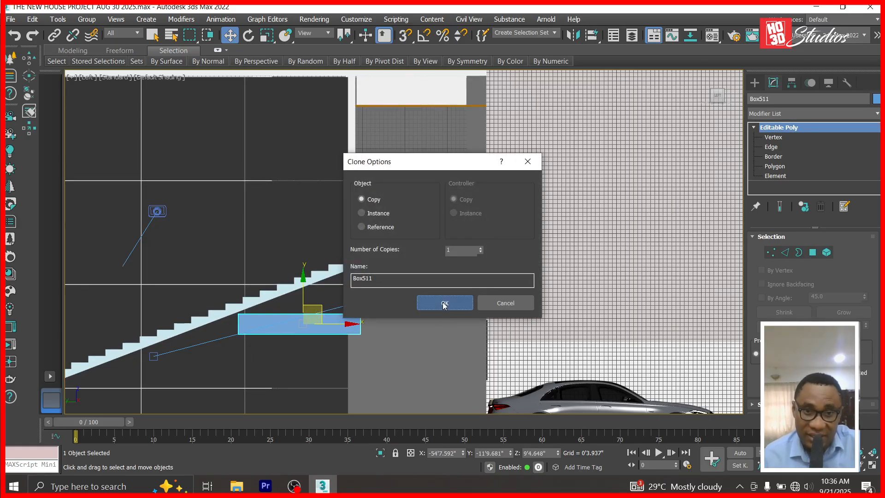
In Vertex mode, slant Box511's right end up along the stair toward the landing.
left_click(754, 127)
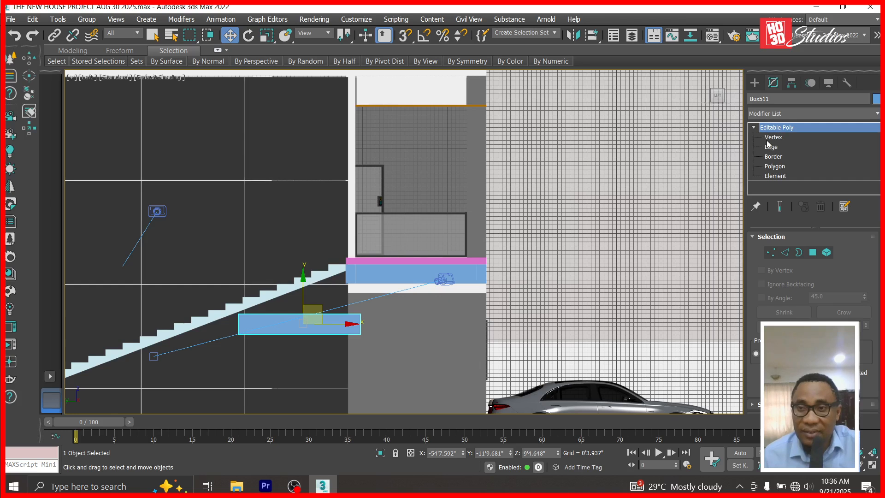
left_click(773, 137)
left_click_drag(375, 311, 357, 273)
scroll(357, 273, "up", 5)
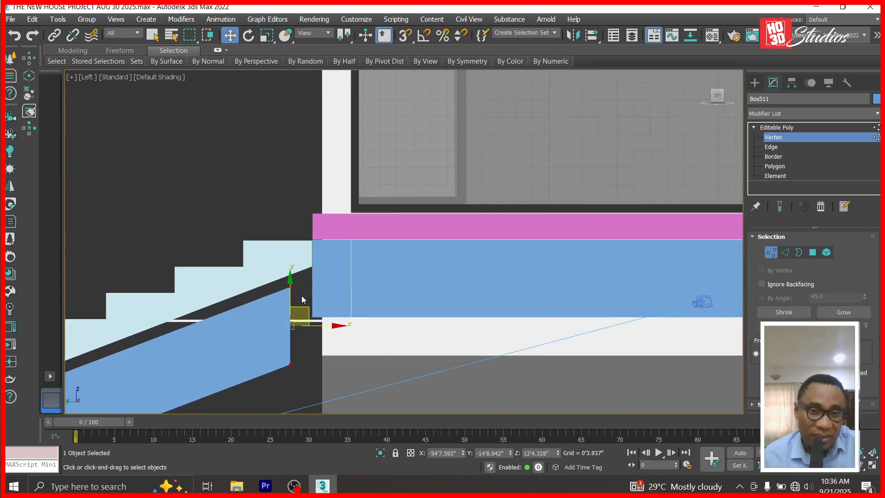
left_click_drag(302, 305, 326, 281)
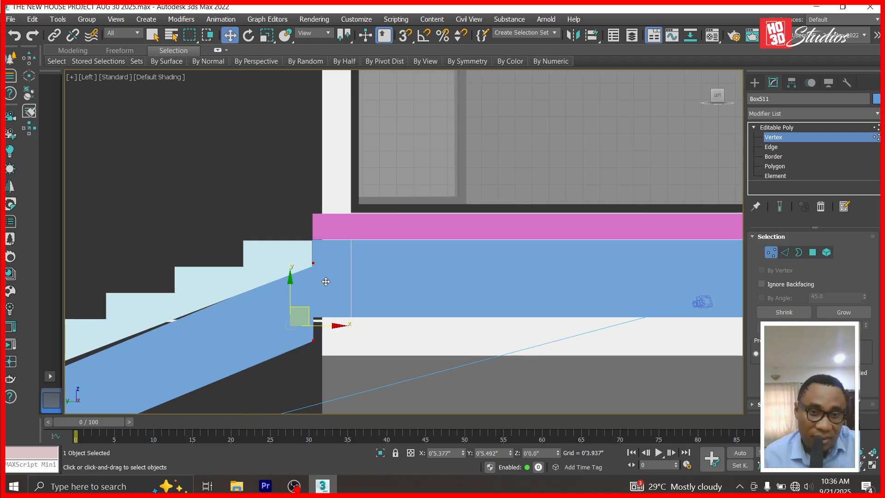
scroll(530, 138, "down", 5)
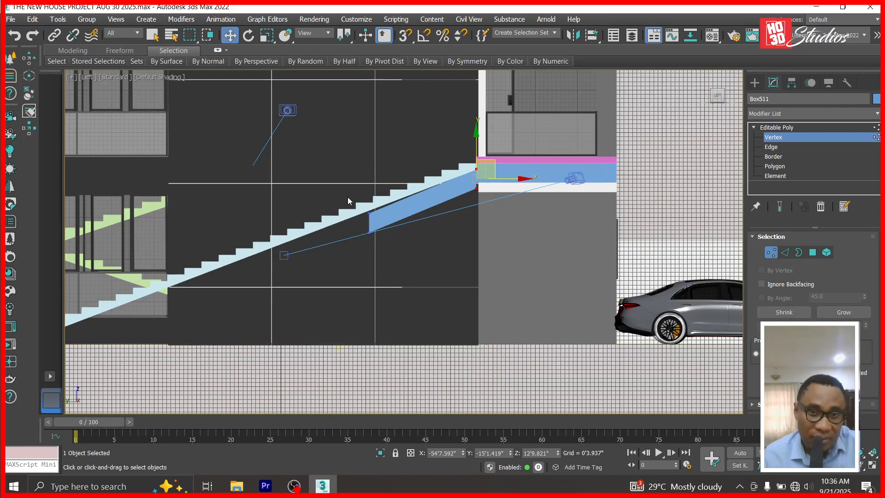
Raise the beam's upper-end vertices flush with the landing, then select the slab under the steps.
left_click_drag(347, 197, 389, 257)
scroll(503, 139, "up", 3)
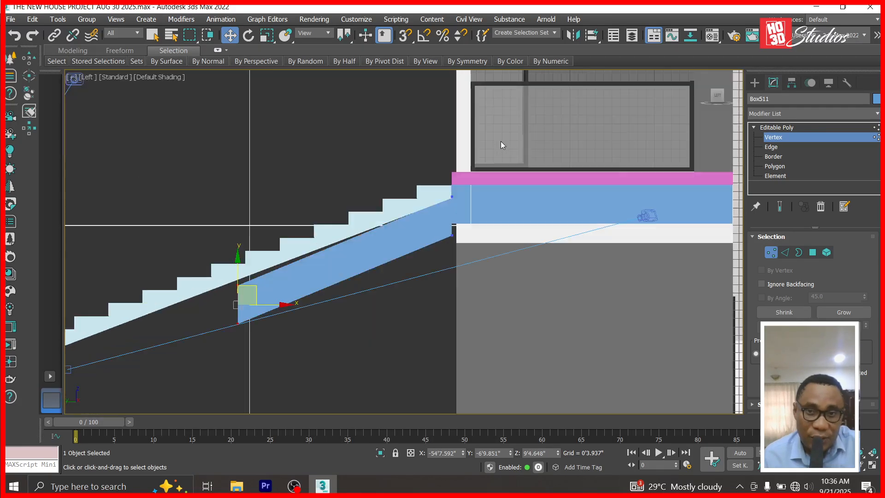
scroll(501, 143, "up", 2)
left_click_drag(477, 189, 416, 308)
left_click_drag(433, 210, 431, 195)
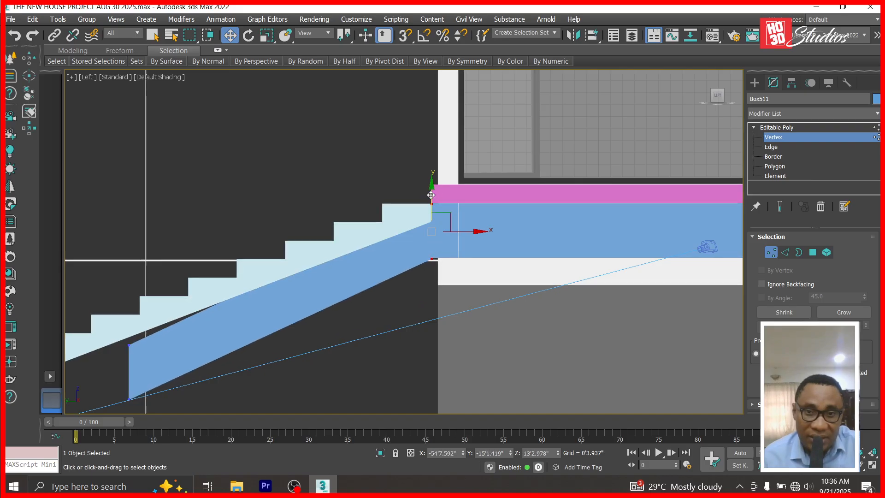
left_click(779, 128)
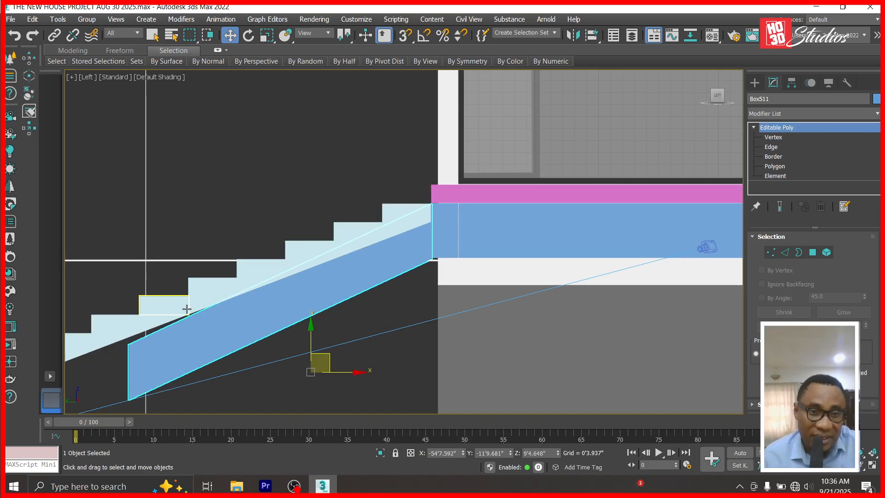
left_click(155, 321)
left_click(141, 325)
Delete the light-blue slab under the steps and select the sloped blue beam.
key("Delete")
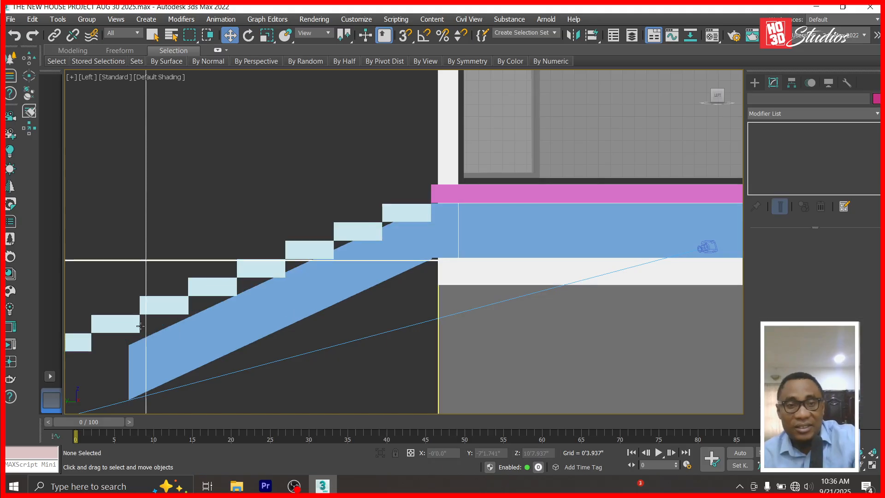
left_click(375, 251)
scroll(439, 211, "up", 6)
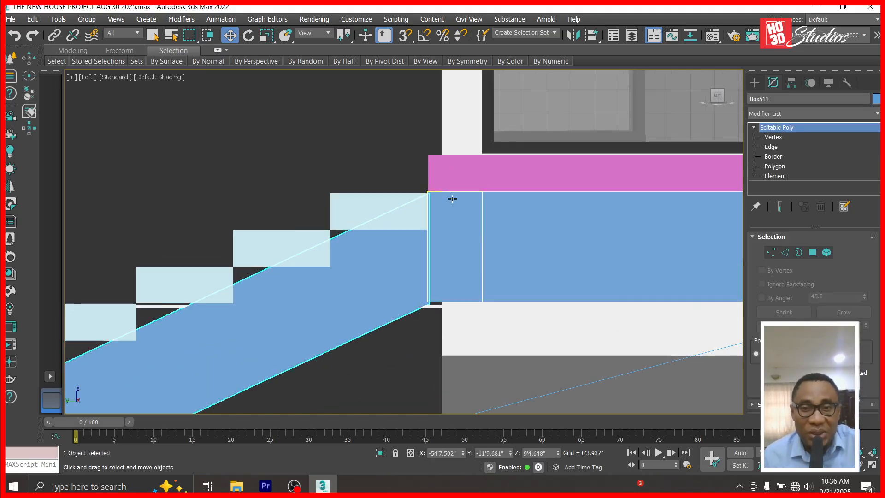
Extend the beam's lower-end vertices down along the stairs to ground level.
left_click(774, 137)
left_click_drag(391, 336, 391, 330)
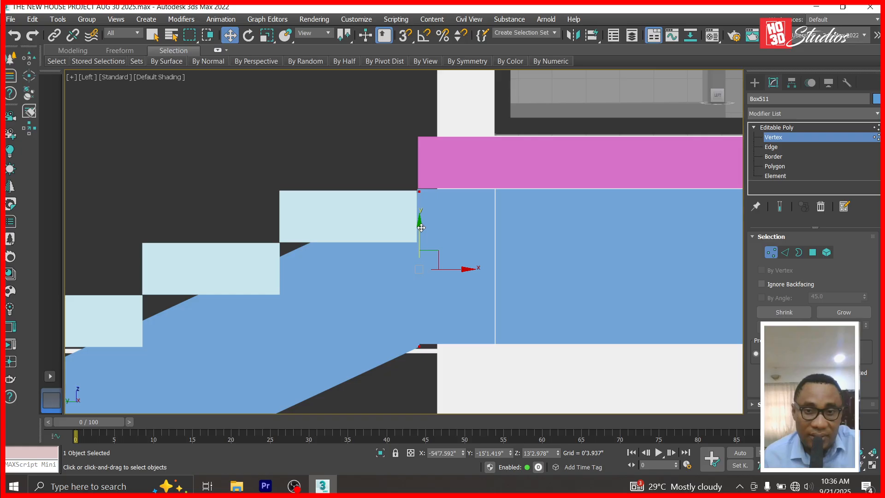
scroll(557, 125, "down", 10)
left_click_drag(557, 131, 361, 161)
scroll(385, 194, "up", 8)
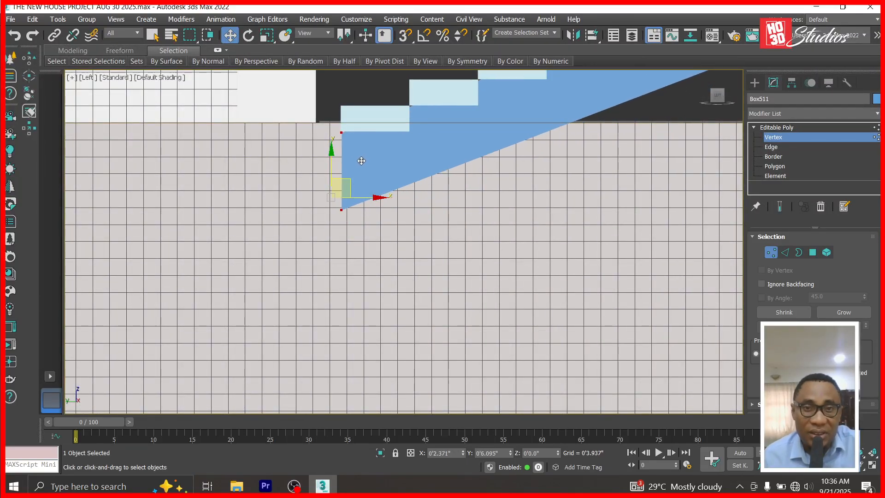
left_click(359, 230)
scroll(358, 230, "down", 5)
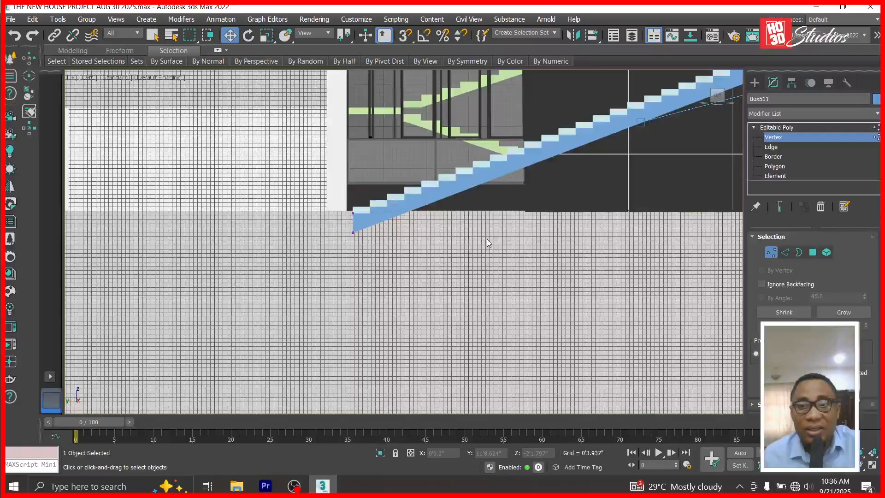
View the staircase through Corona Camera001 and orbit around the house to inspect it.
key("1")
key("c")
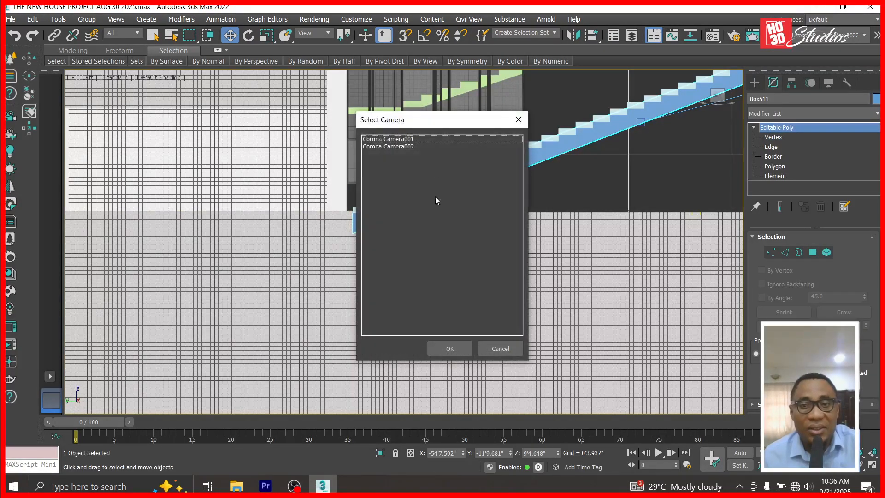
left_click(396, 138)
double_click(397, 138)
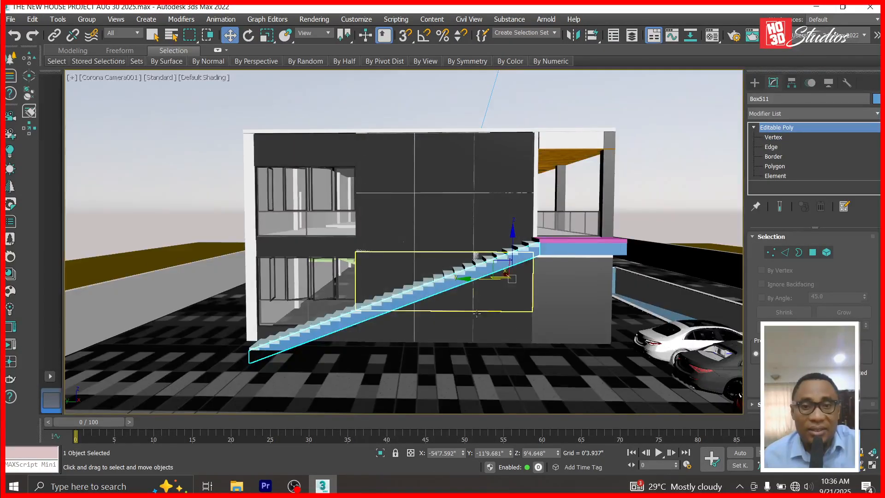
left_click(684, 168)
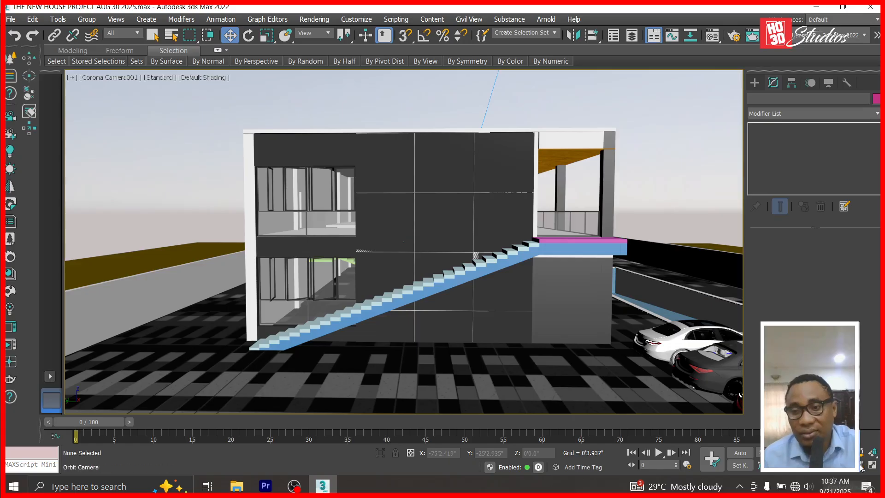
left_click(862, 465)
left_click_drag(303, 241, 352, 309)
left_click(230, 35)
In the Front view, select the long white box Box005 and hide everything else.
key("f")
left_click(358, 283)
right_click(359, 285)
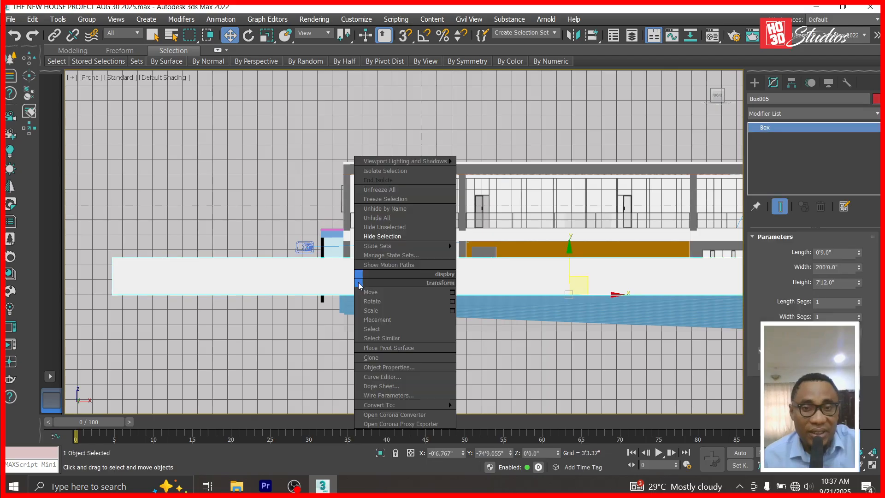
left_click(385, 228)
Restore the hidden house and pool, then hide only the long white box Box005.
key("ctrl+z")
left_click(328, 276)
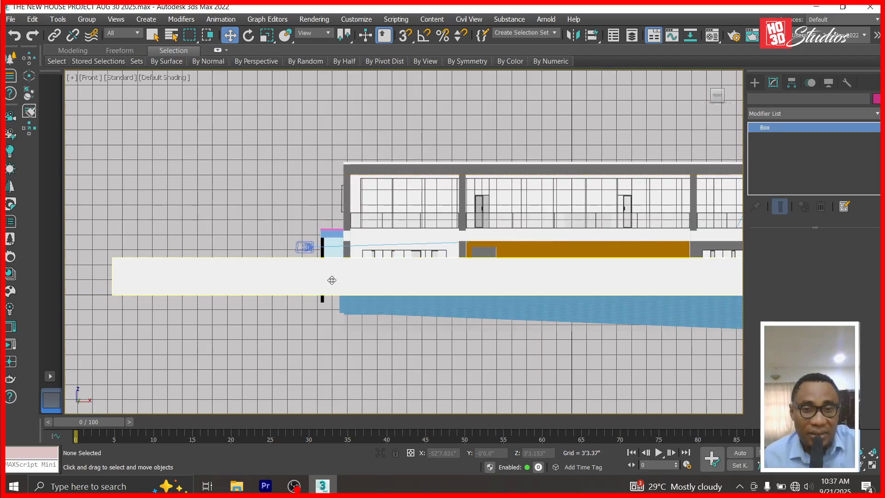
right_click(327, 276)
left_click(364, 234)
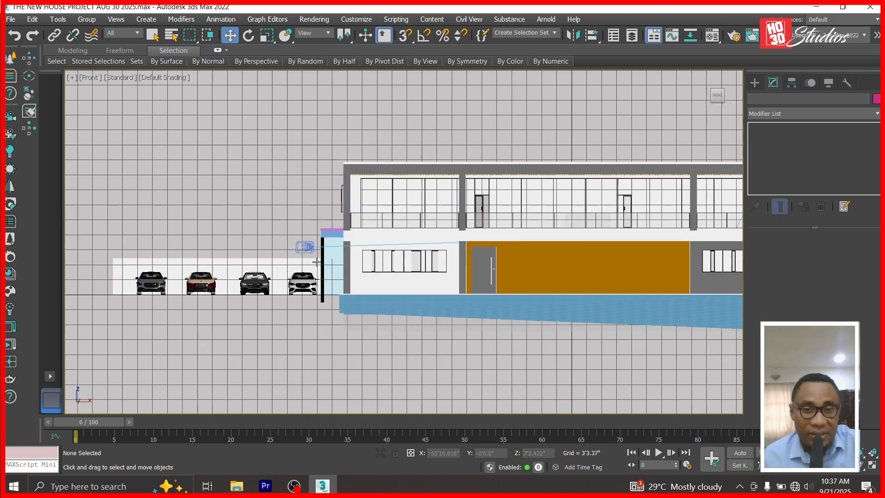
scroll(346, 247, "up", 6)
Clone the stringer Box511 to the stairs' opposite edge as Box512.
left_click(346, 247)
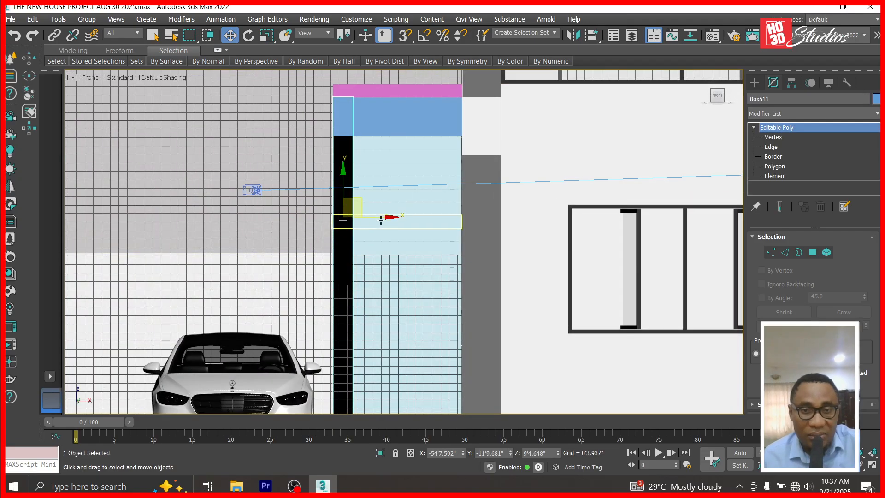
left_click_drag(443, 221, 498, 224, "shift")
left_click(461, 302)
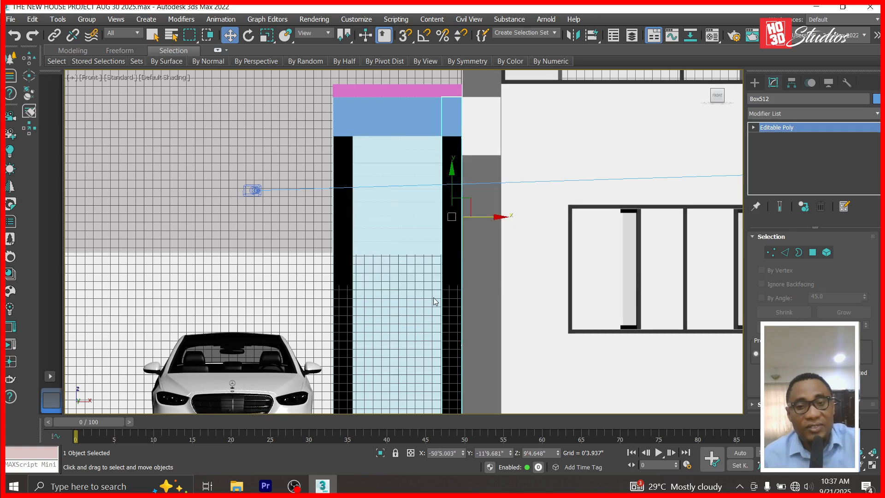
View the scene through Corona Camera001 and orbit toward the staircase side.
key("c")
double_click(394, 139)
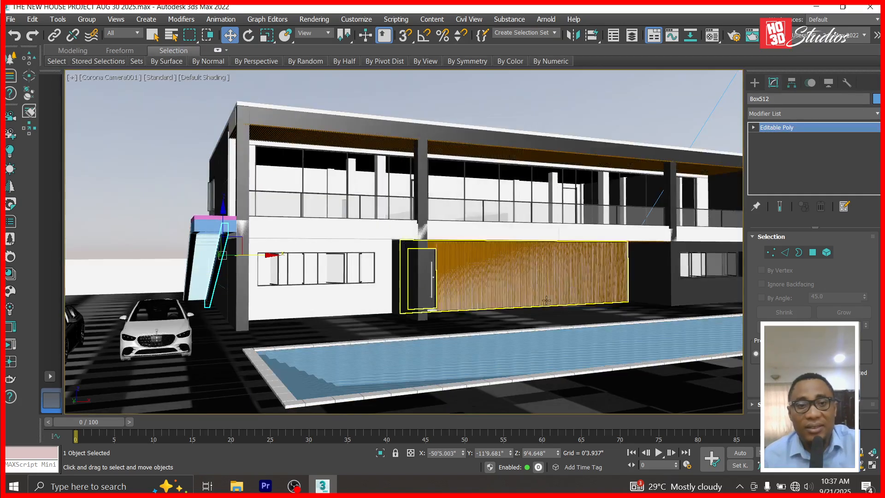
left_click(862, 466)
left_click_drag(237, 245, 317, 247)
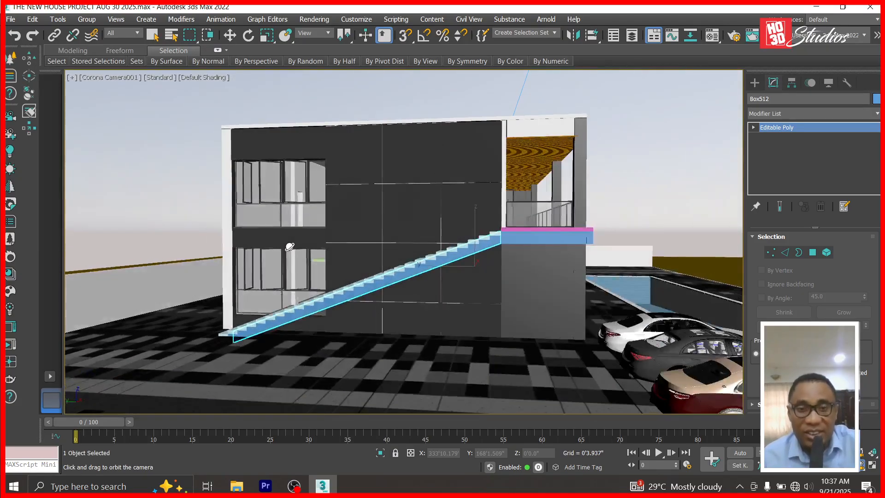
Save the scene, then orbit and dolly closer to inspect the stringers below the landing.
key("ctrl+s")
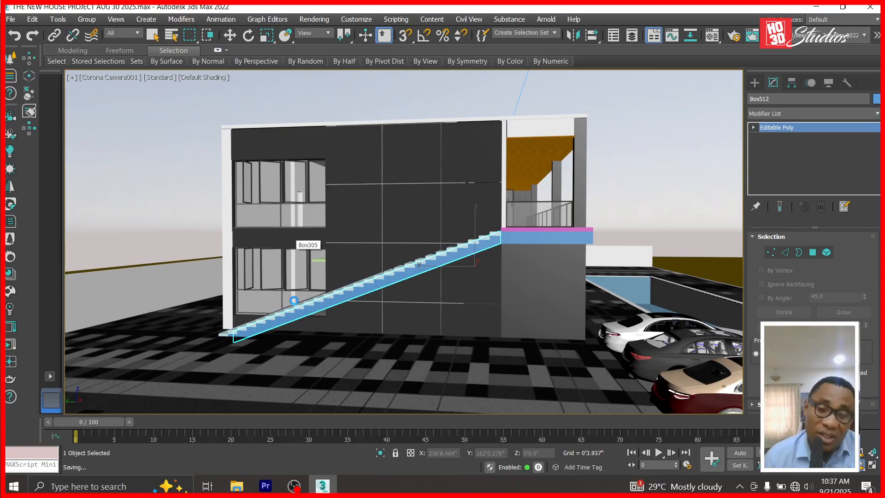
left_click_drag(526, 252, 376, 301)
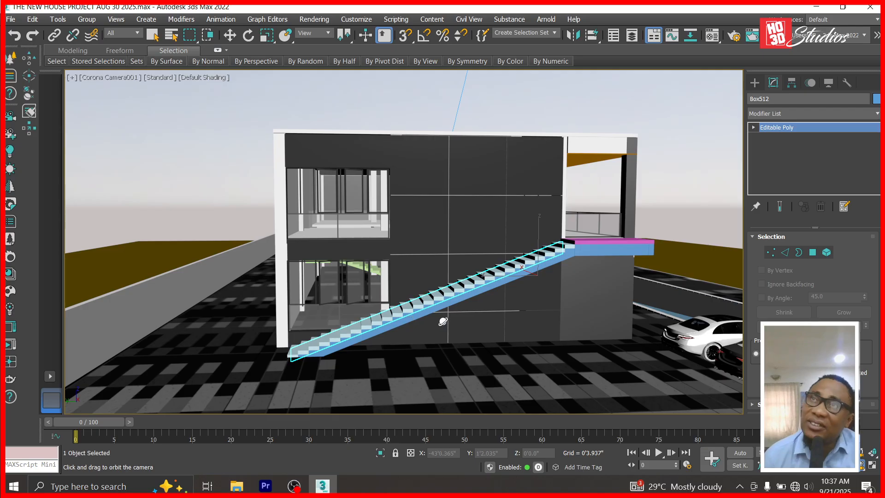
left_click_drag(507, 274, 541, 251)
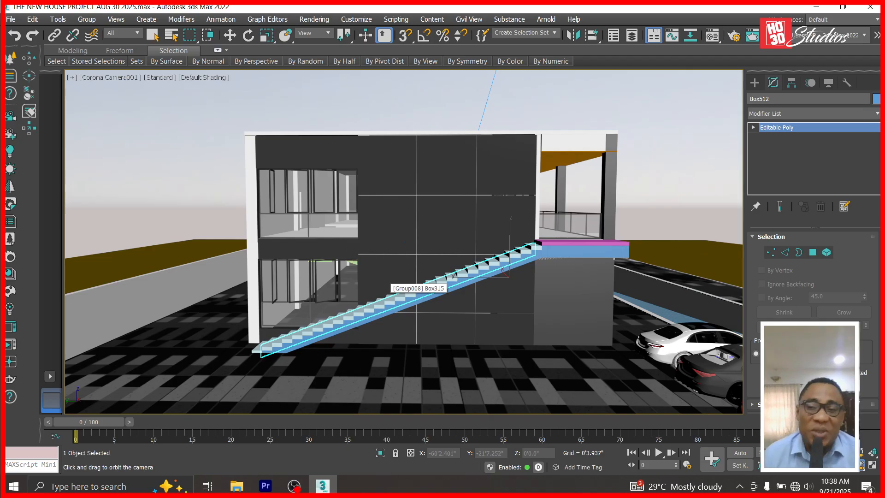
scroll(371, 245, "up", 1)
left_click_drag(423, 318, 430, 300)
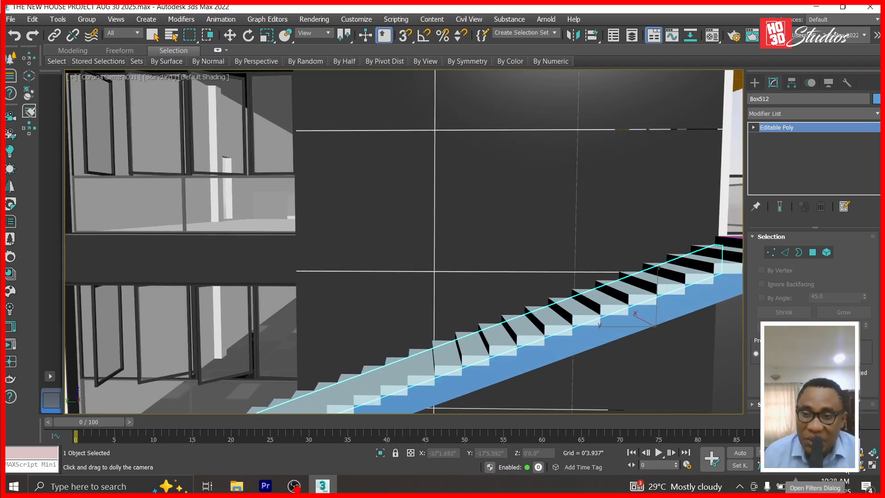
left_click(862, 466)
left_click_drag(608, 356, 583, 355)
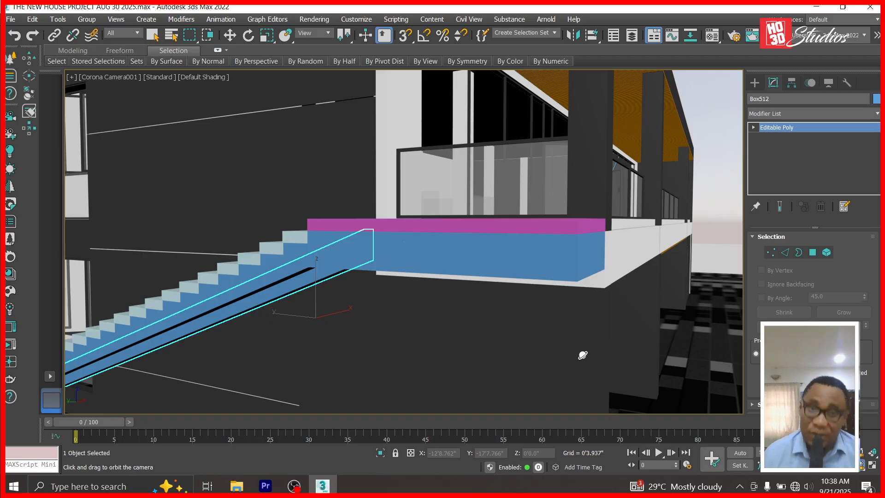
left_click(229, 35)
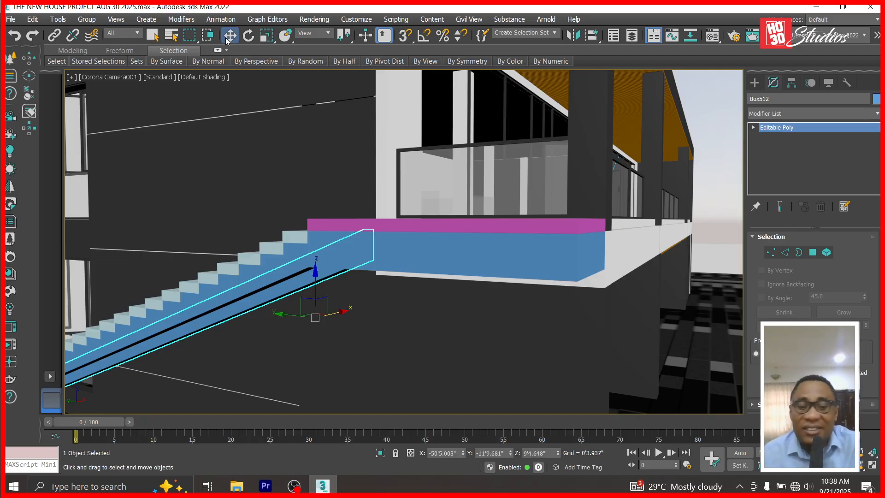
In the Front view, zoom to the copied stringer, select the original stringer post, and bring up the Create panel.
key("f")
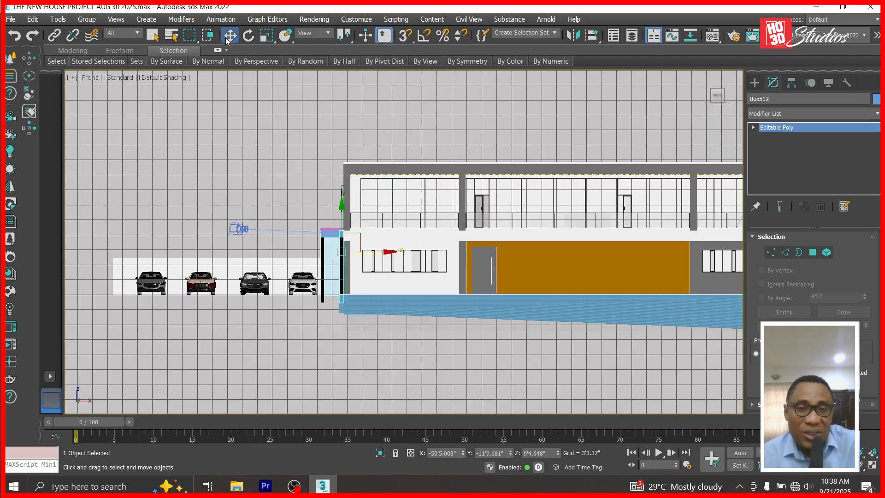
key("z")
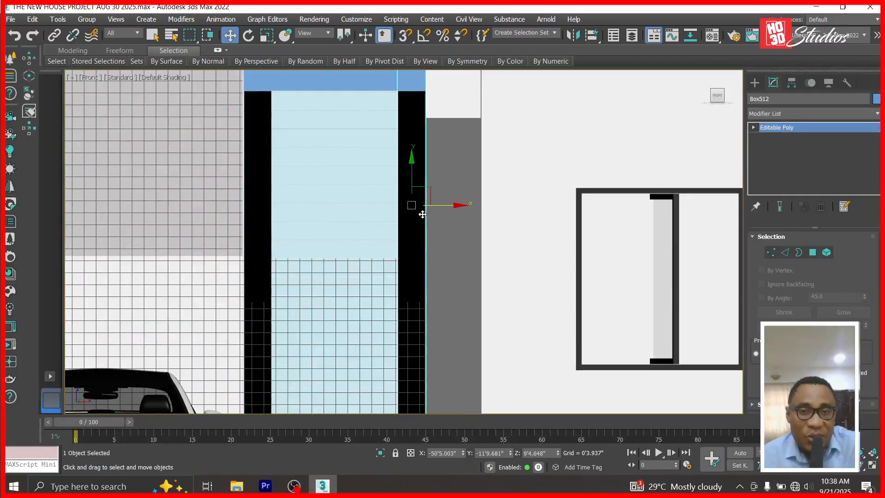
left_click(256, 189)
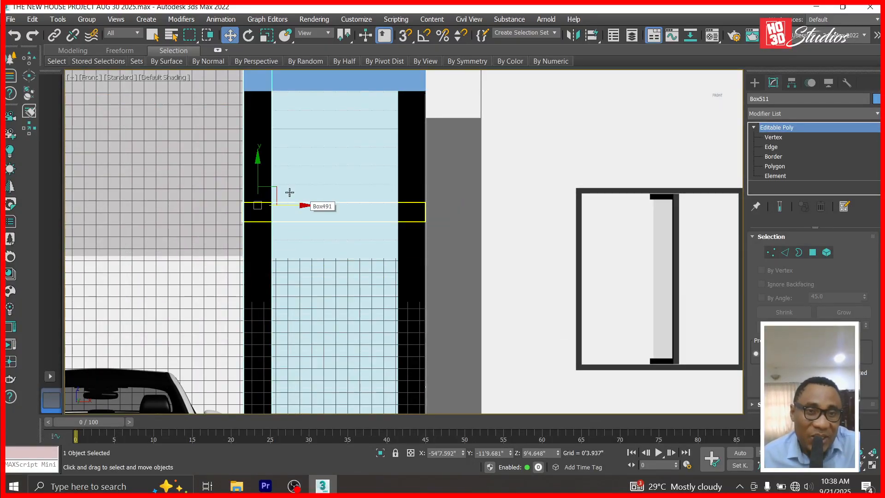
scroll(304, 206, "up", 1)
scroll(314, 223, "up", 4)
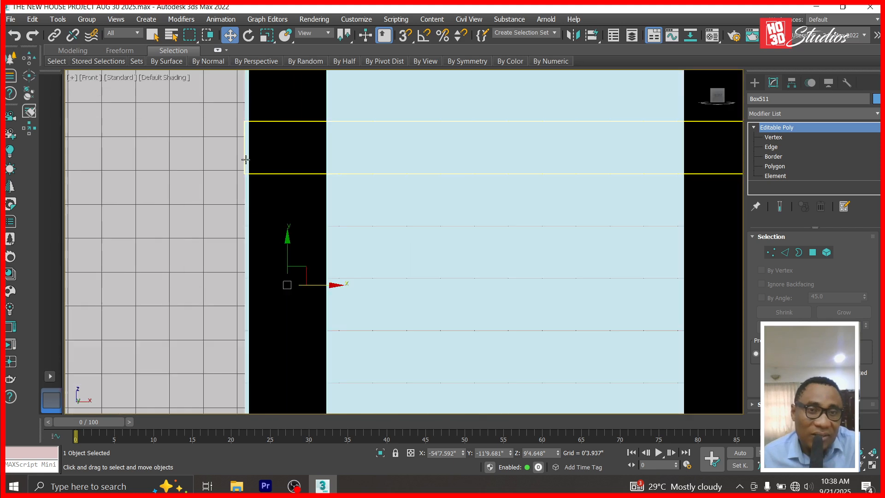
left_click(755, 83)
Draw a new pink box in the Front view with a taller length and wider width.
left_click(779, 157)
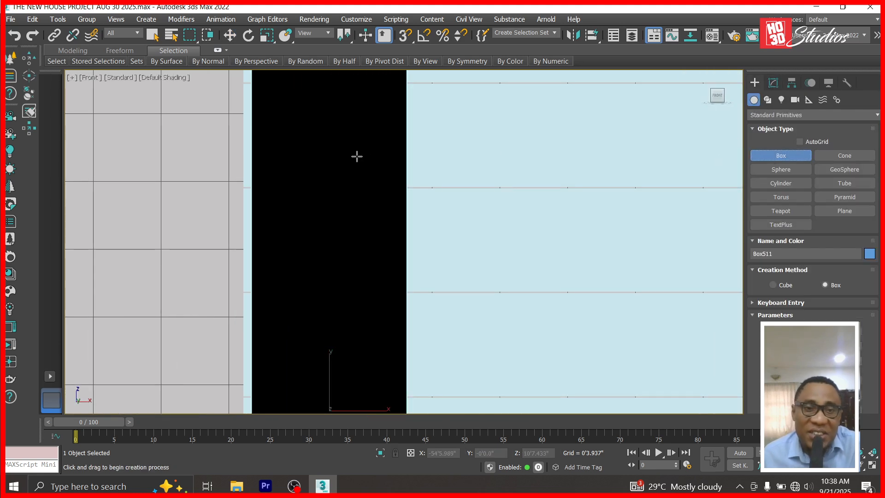
left_click_drag(247, 170, 303, 194)
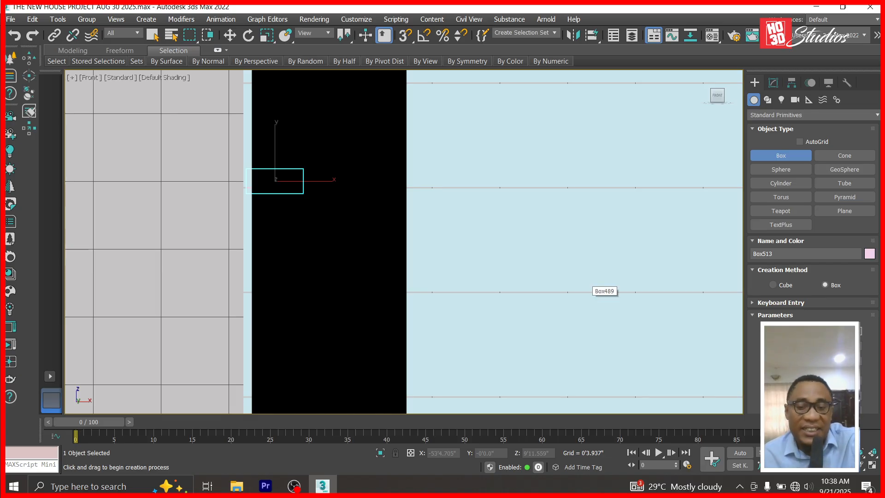
key("Return")
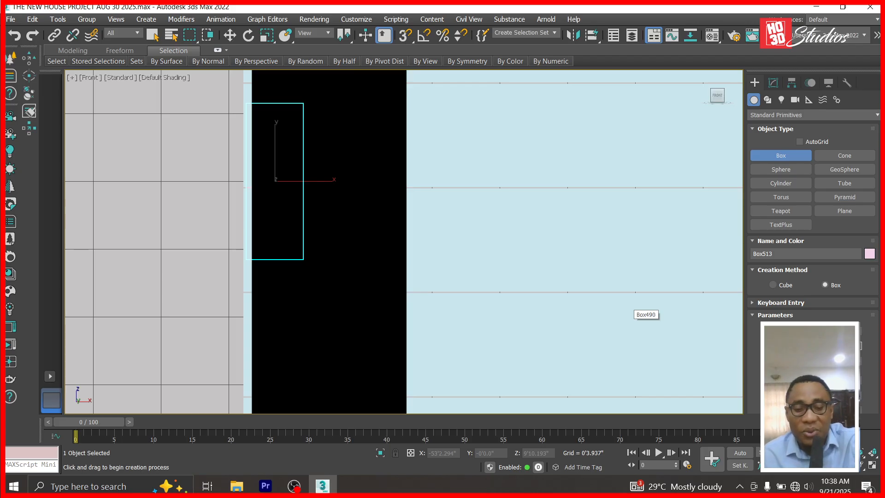
key("Return")
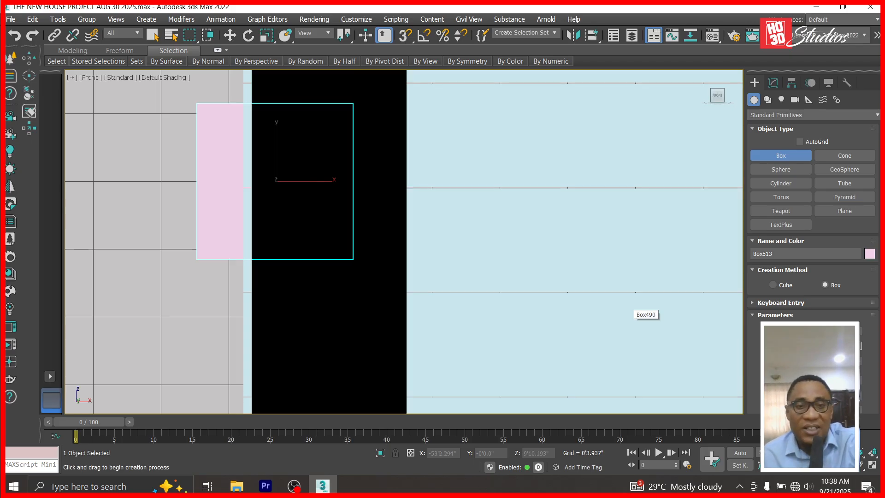
Move the pink box right over the black box, then down toward the landing in Top view.
left_click(236, 36)
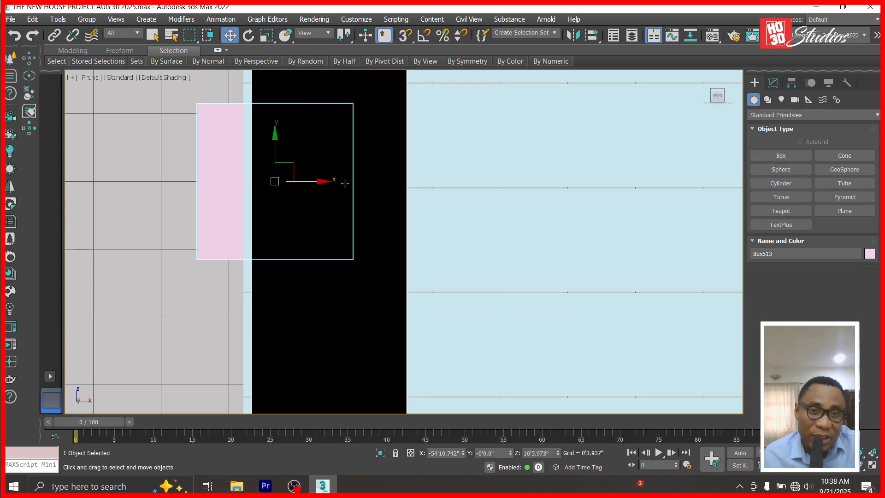
left_click_drag(325, 182, 367, 182)
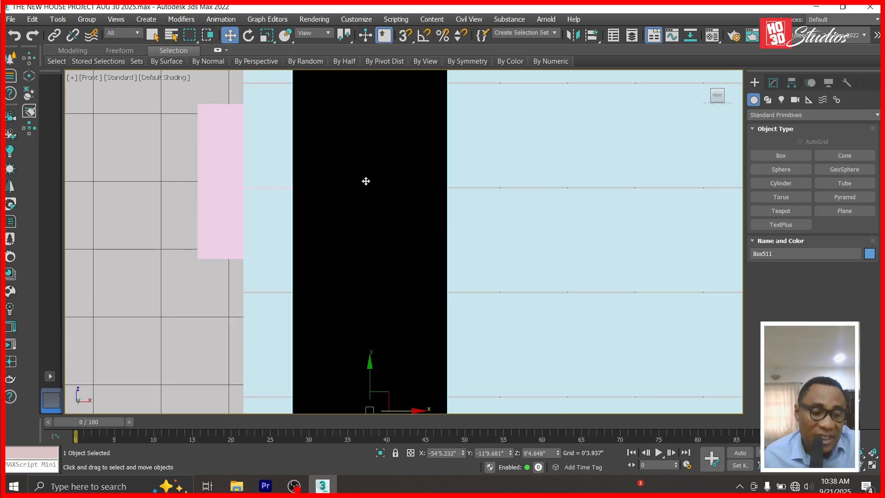
key("ctrl+z")
left_click(213, 162)
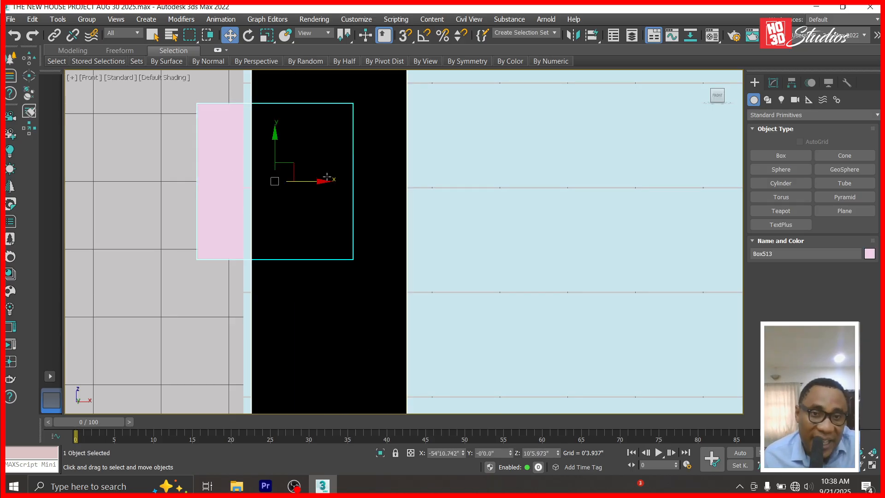
left_click_drag(325, 180, 369, 182)
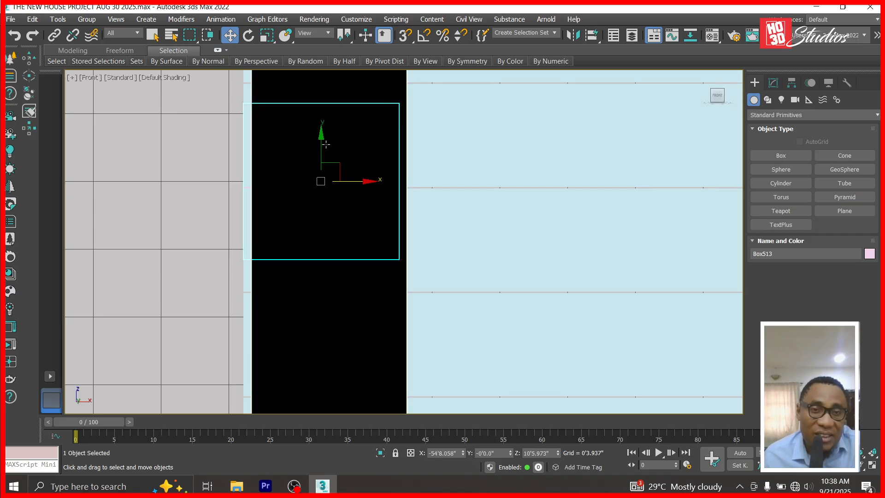
key("t")
scroll(376, 99, "down", 4)
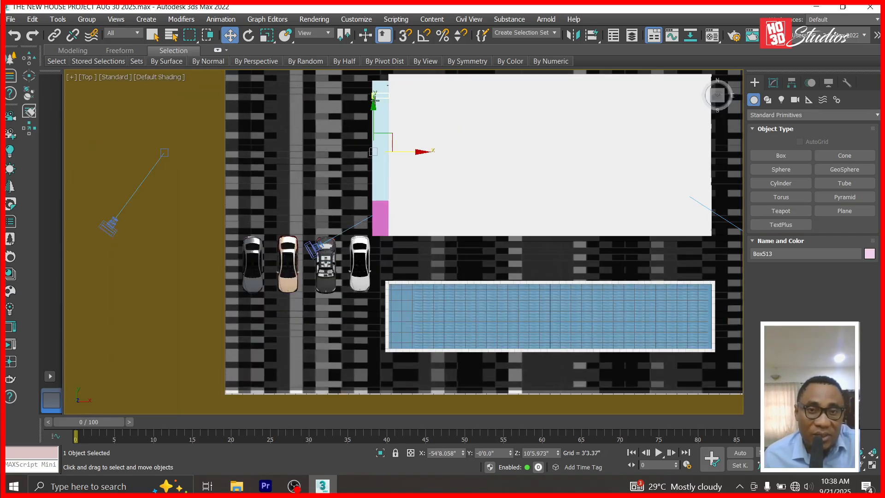
left_click_drag(375, 107, 388, 213)
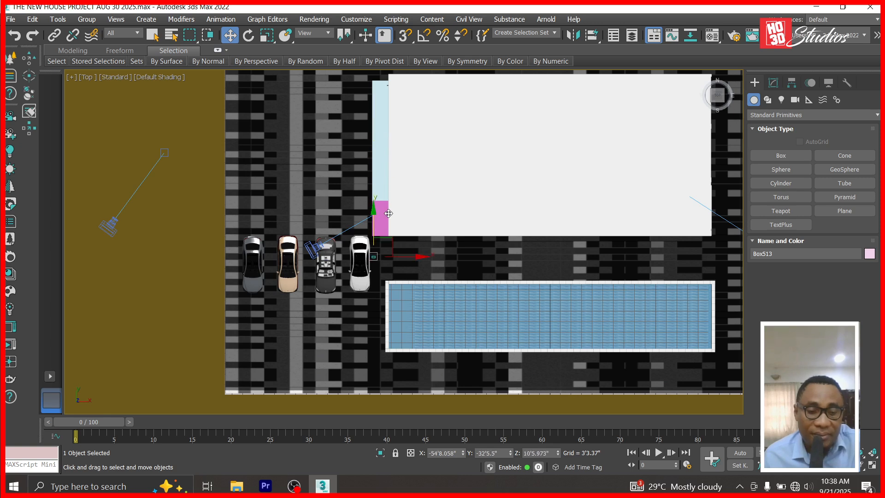
key("f")
Slide the black box right, delete the trial pink box, and view through Corona Camera001.
left_click(371, 299)
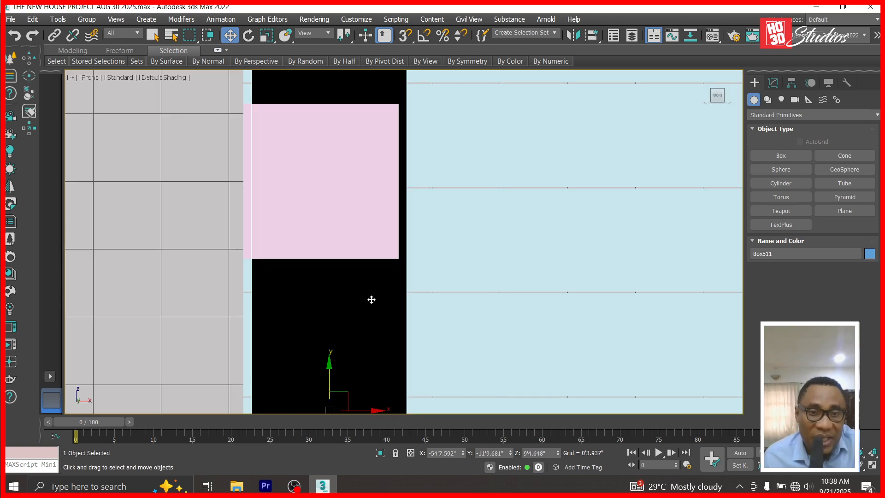
left_click_drag(380, 405, 525, 387)
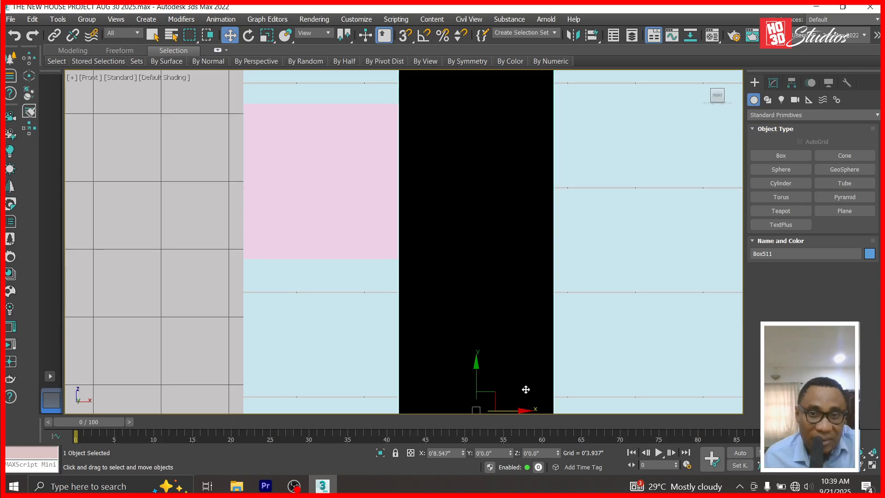
left_click(359, 121)
key("Delete")
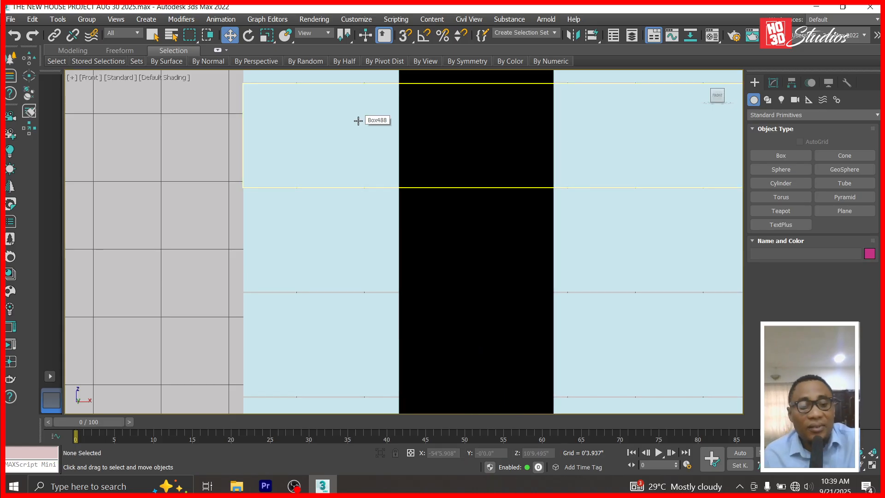
key("c")
double_click(390, 139)
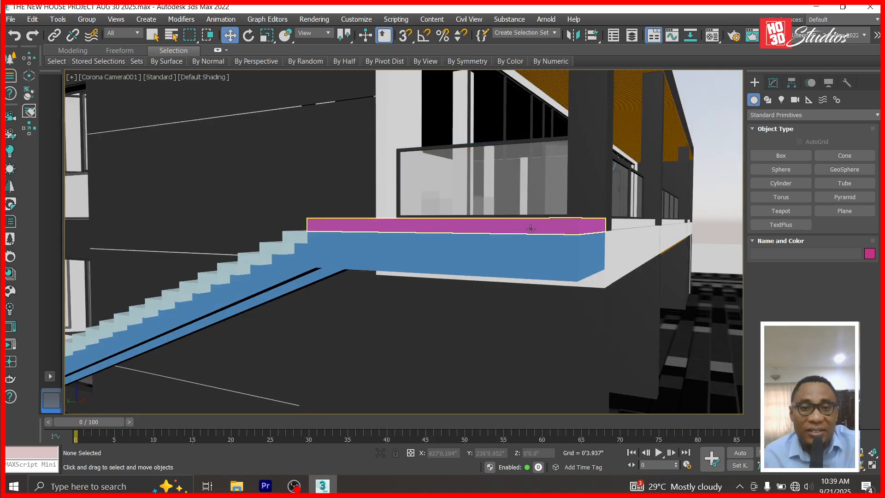
Turn on Edged Faces and Clay shading in the camera viewport.
left_click(192, 77)
left_click(201, 202)
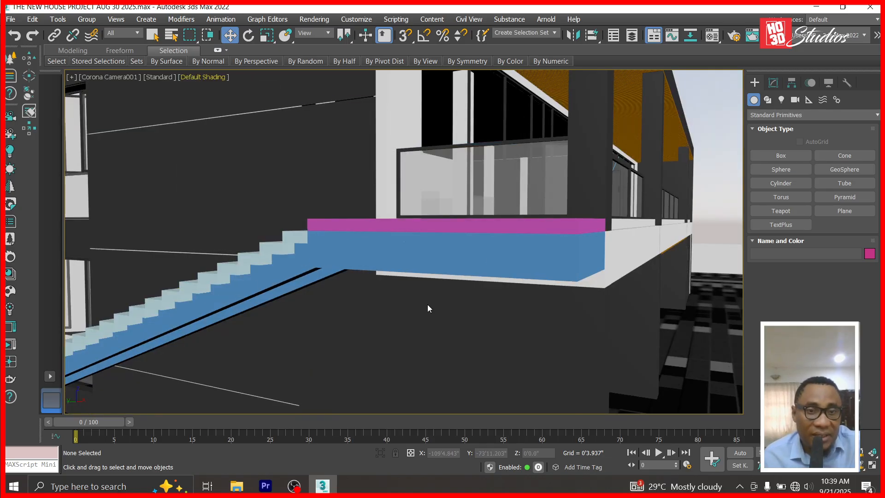
left_click(170, 77)
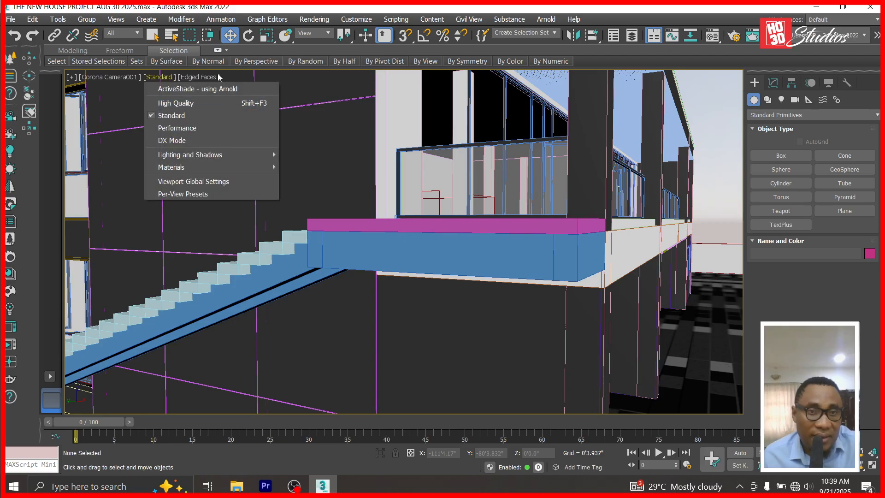
left_click(267, 76)
left_click(209, 77)
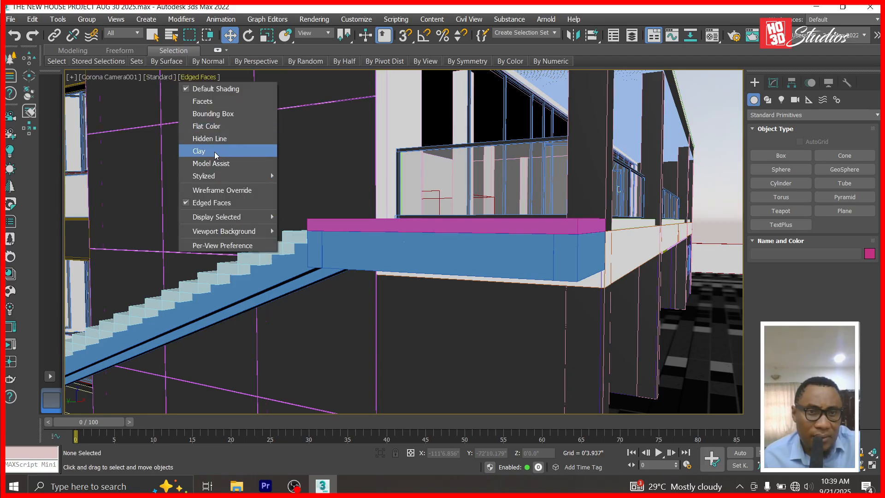
left_click(203, 150)
Orbit the camera around the house toward the landing and balcony.
left_click(860, 471)
mouse_move(404, 365)
left_mouse_down()
mouse_move(459, 358)
mouse_move(407, 360)
left_mouse_up()
left_click_drag(427, 197, 417, 197)
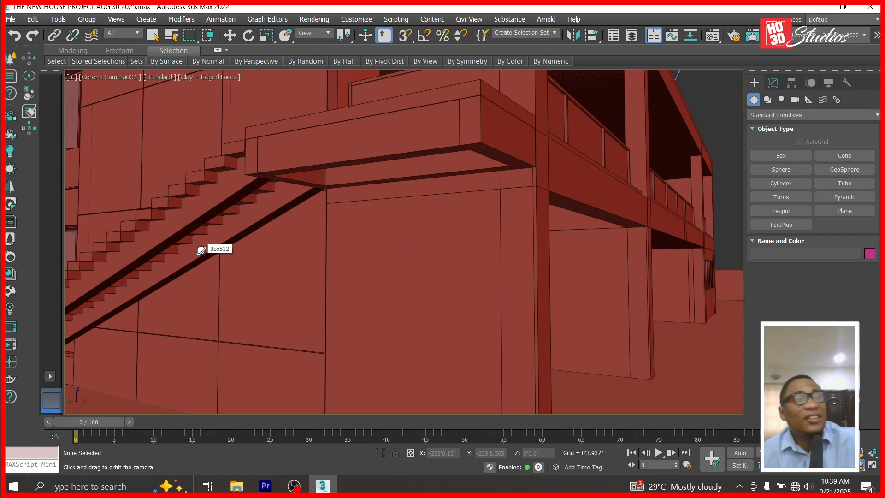
Orbit around the stairs, then switch to a zoomed Top view and select a stair step box.
left_click_drag(194, 229, 214, 234)
left_click_drag(299, 309, 395, 340)
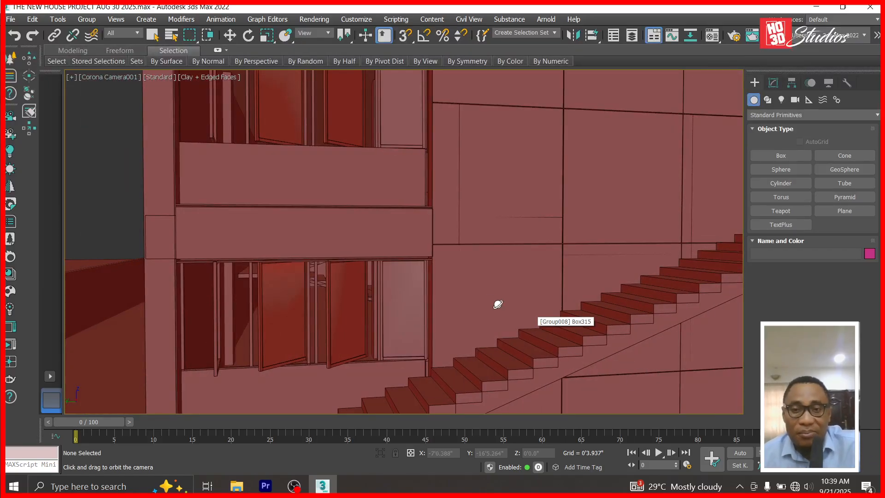
key("t")
scroll(480, 279, "down", 2)
scroll(438, 212, "up", 5)
left_click(230, 35)
left_click(382, 243)
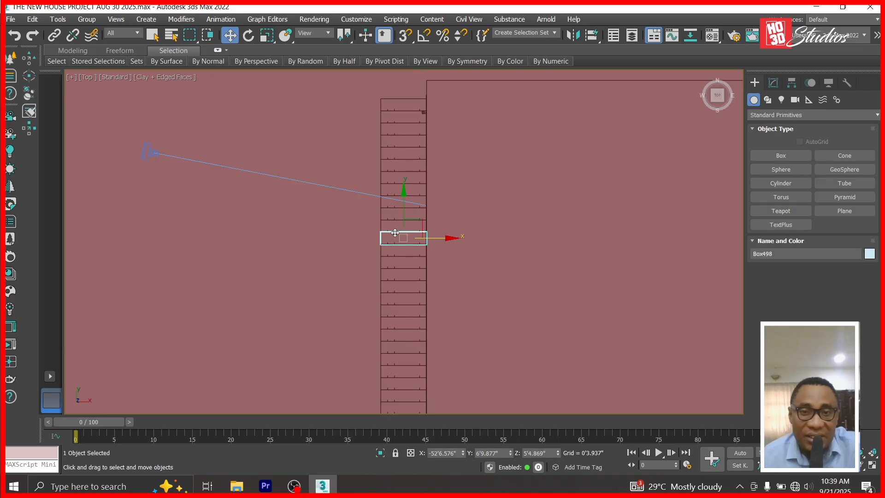
Freeze the selected stair step box so it can't be picked.
right_click(395, 233)
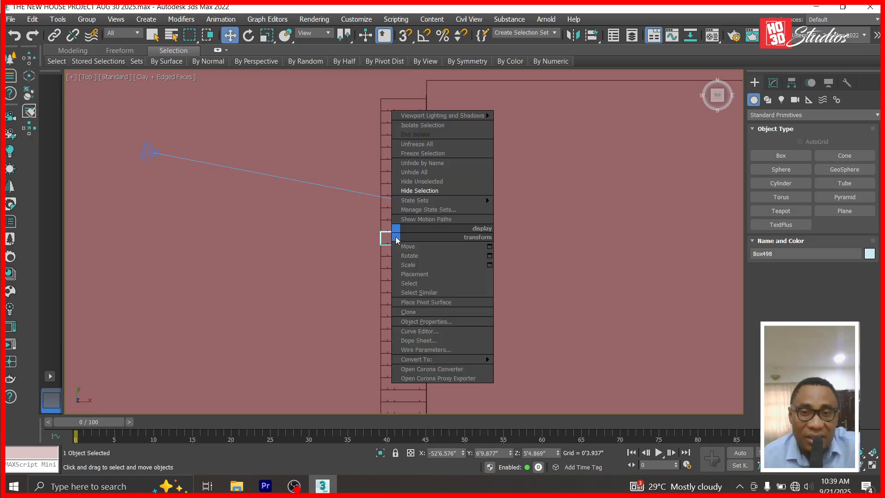
left_click(432, 154)
scroll(366, 241, "up", 3)
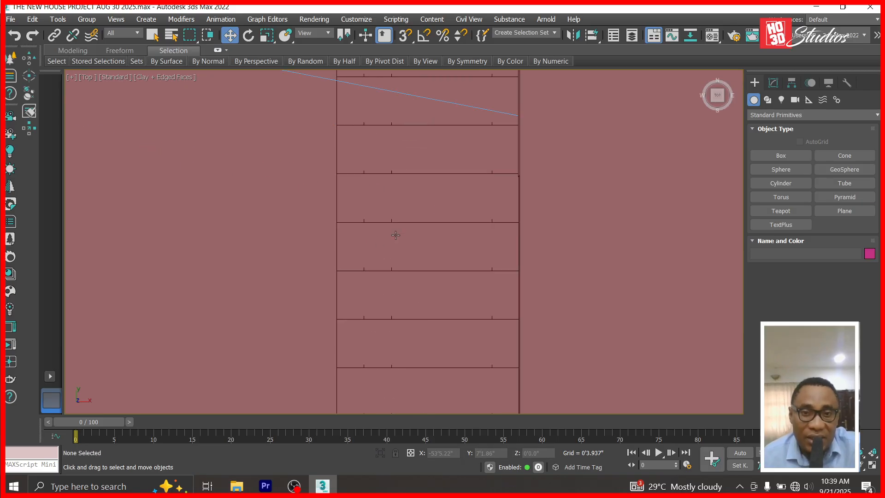
Nudge the long stringer box Box511 slightly left and view it through Corona Camera001.
left_click(365, 241)
scroll(392, 188, "down", 4)
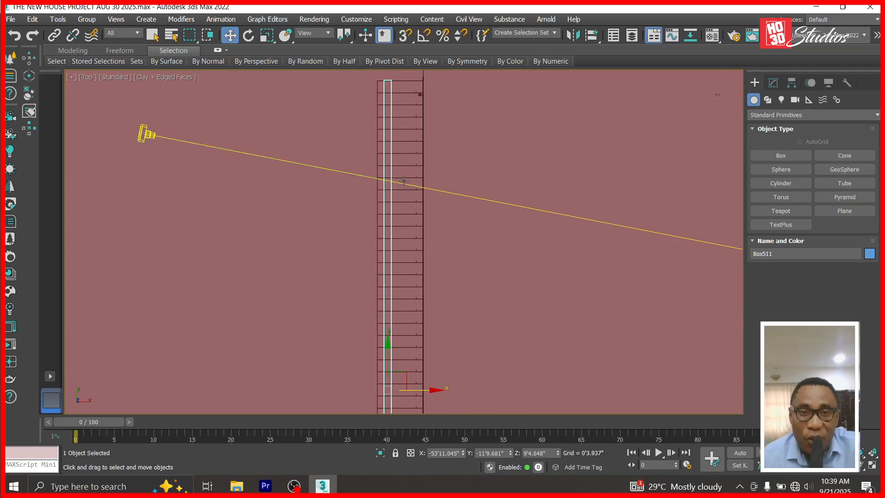
mouse_move(435, 389)
left_mouse_down()
mouse_move(425, 389)
mouse_move(434, 390)
left_mouse_up()
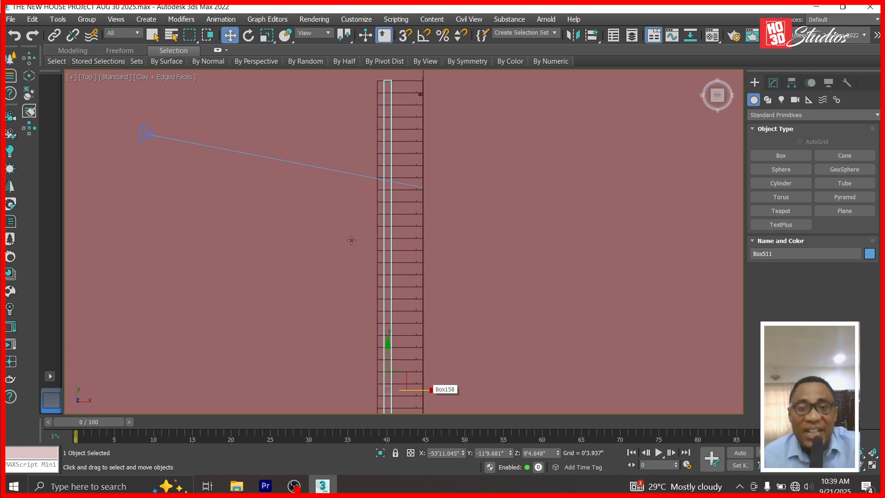
scroll(389, 287, "up", 4)
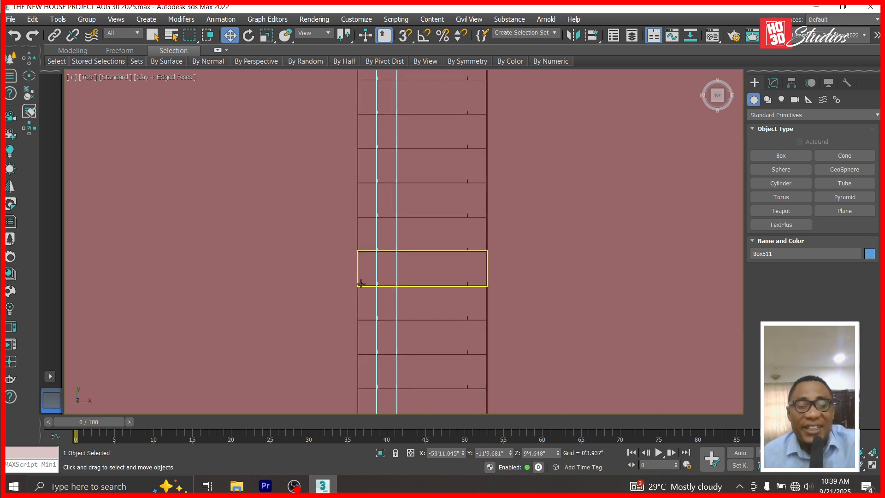
key("c")
double_click(383, 138)
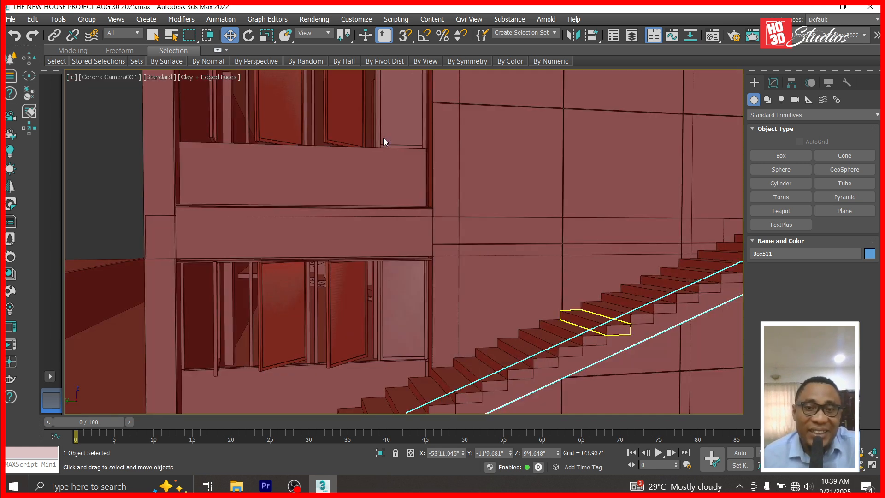
Orbit the camera around the stairs, then zoom into the Top view on stringer Box511.
left_click(860, 467)
left_click_drag(646, 318, 610, 321)
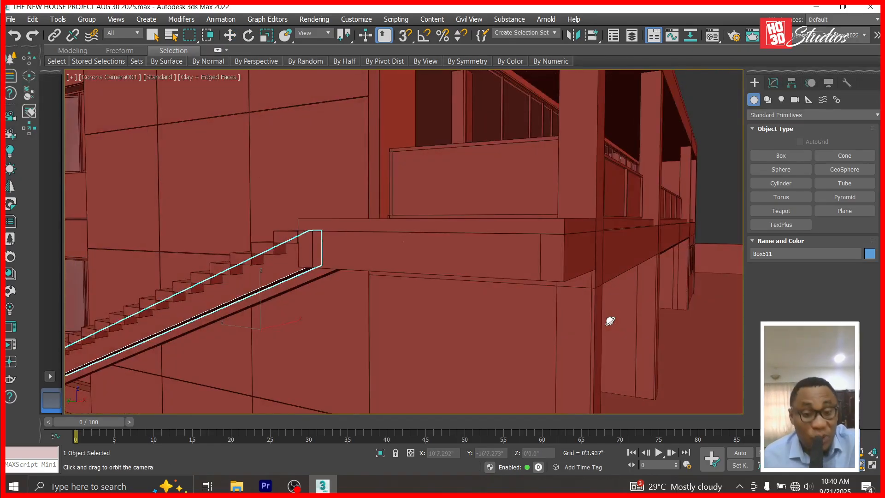
key("t")
scroll(392, 177, "up", 5)
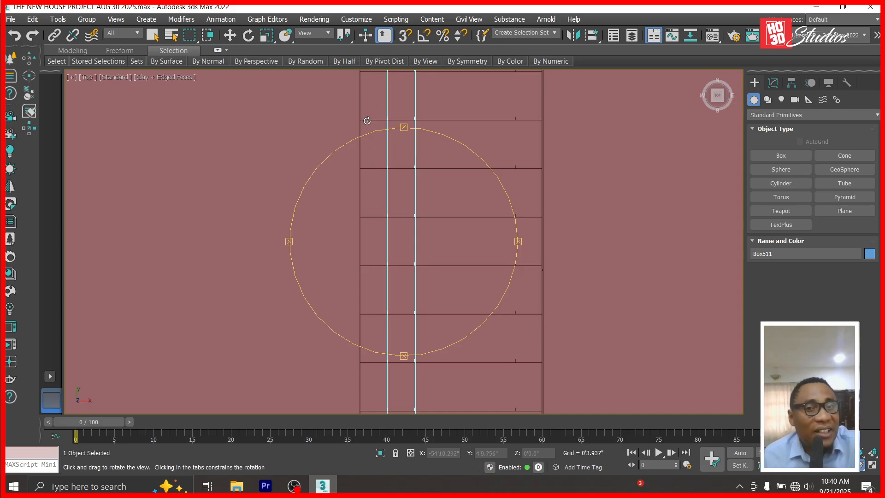
scroll(374, 211, "up", 2)
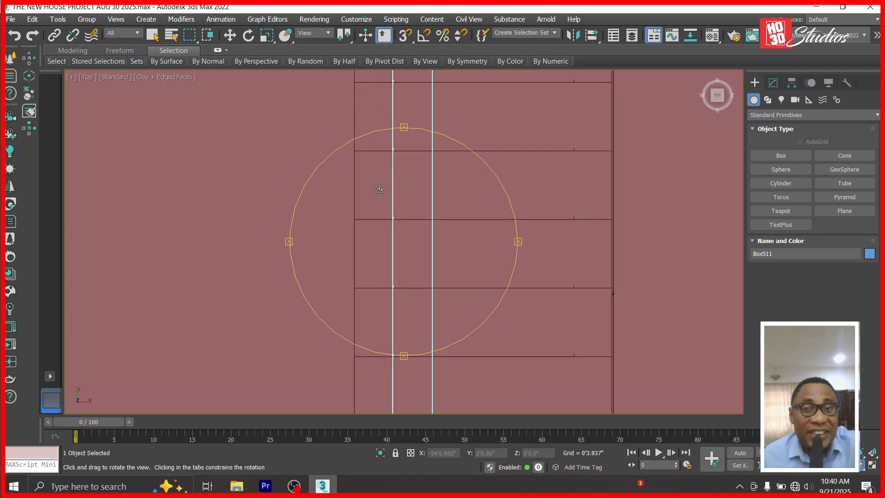
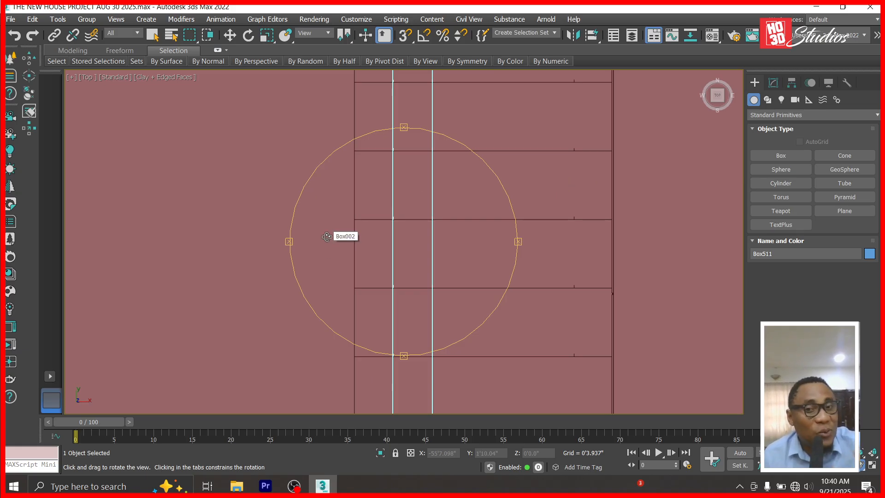
Select the step box Box494 in the Top view, then bring up the camera list to view through Corona Camera001.
left_click(229, 35)
left_click(526, 315)
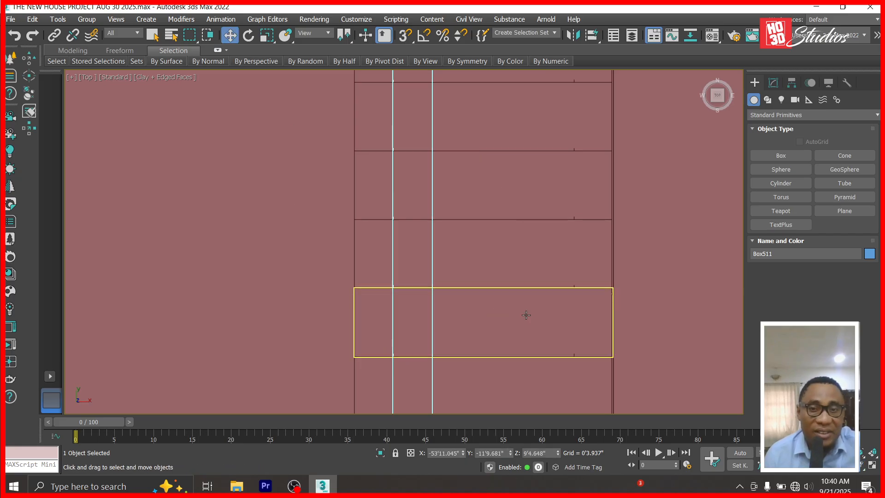
left_click(519, 264)
left_click_drag(528, 255, 138, 240)
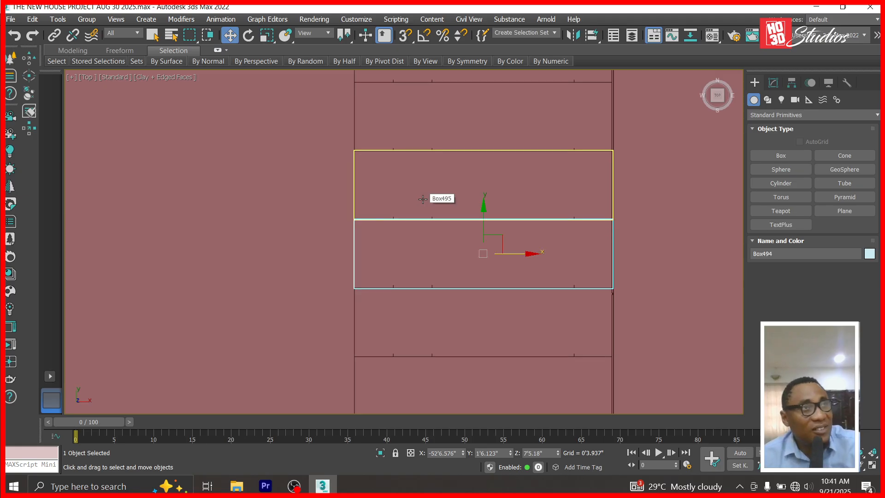
key("c")
double_click(402, 139)
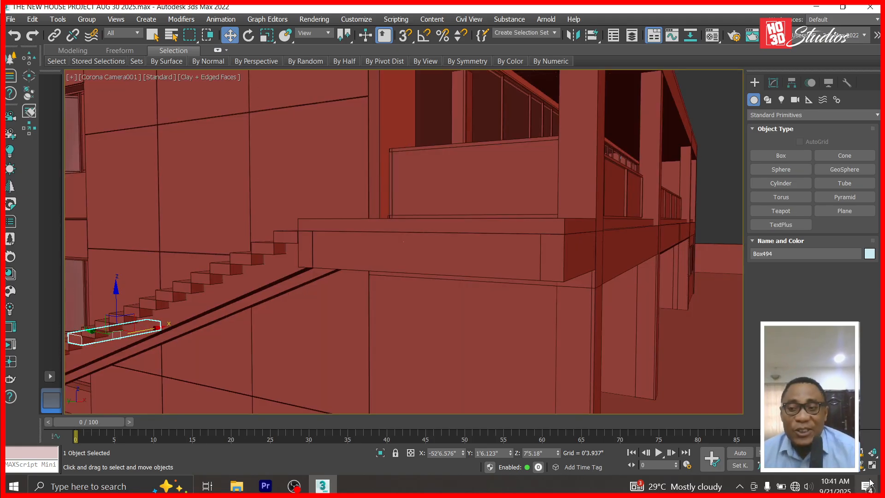
left_click(861, 467)
left_click_drag(273, 366, 312, 362)
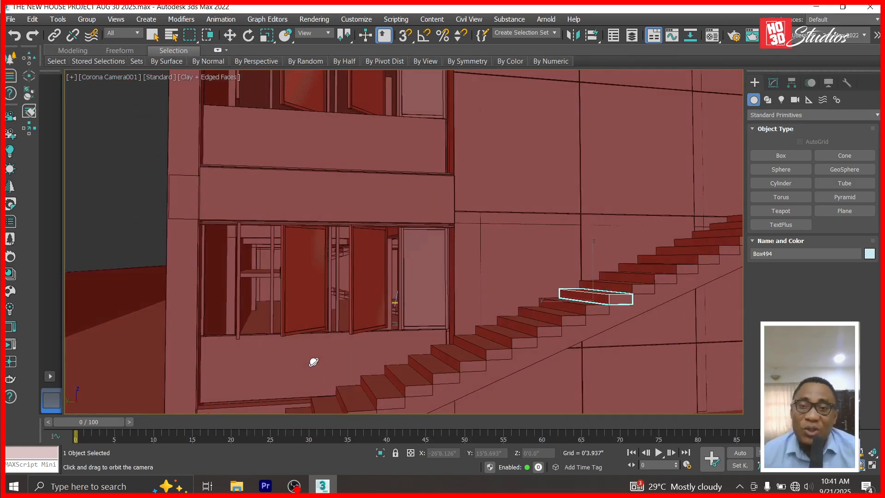
left_click_drag(588, 367, 345, 361)
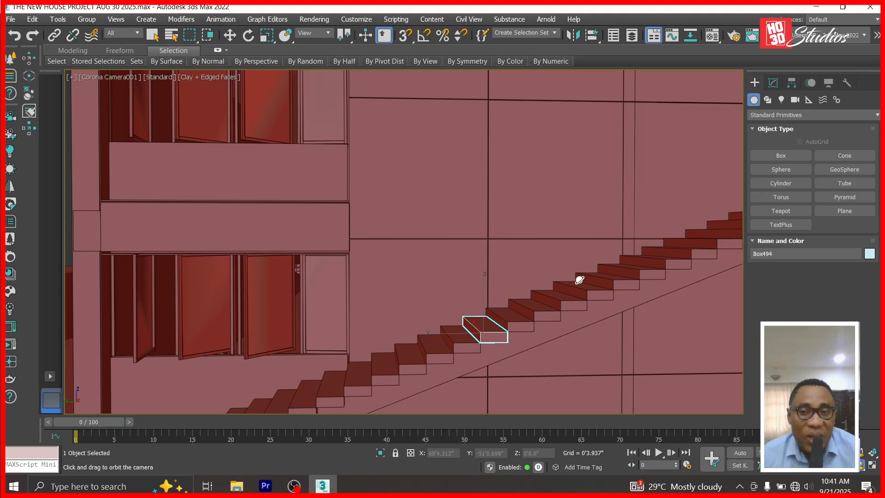
left_click_drag(583, 339, 552, 336)
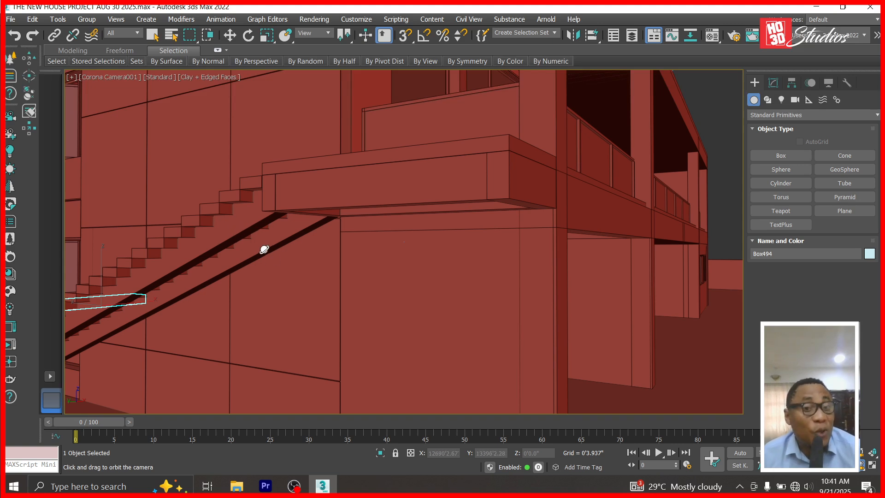
left_click_drag(263, 233, 271, 241)
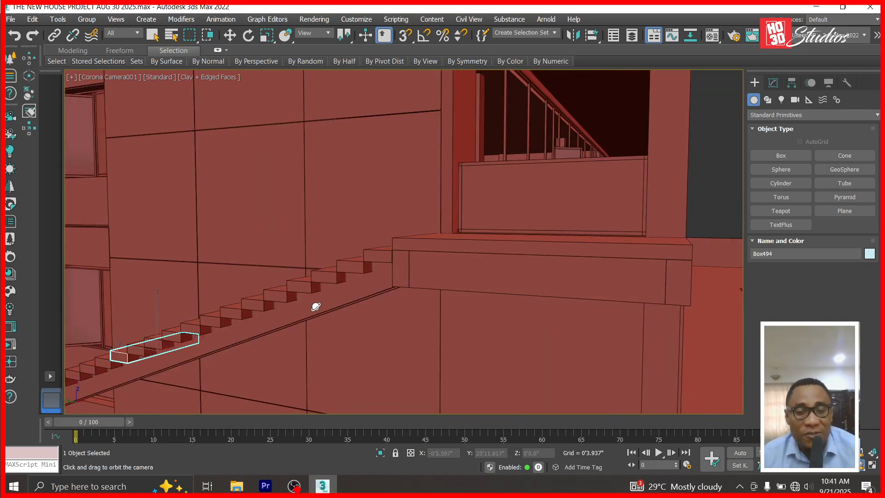
left_click_drag(316, 307, 322, 300)
left_click_drag(384, 246, 405, 224)
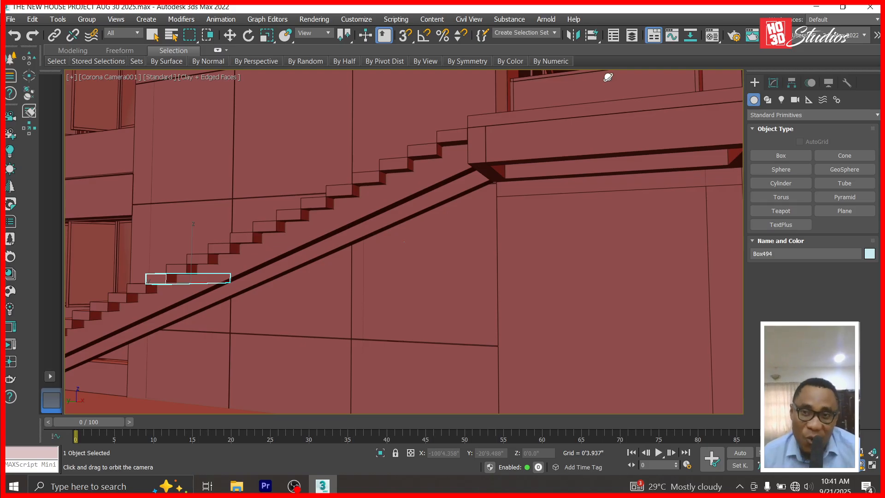
key("t")
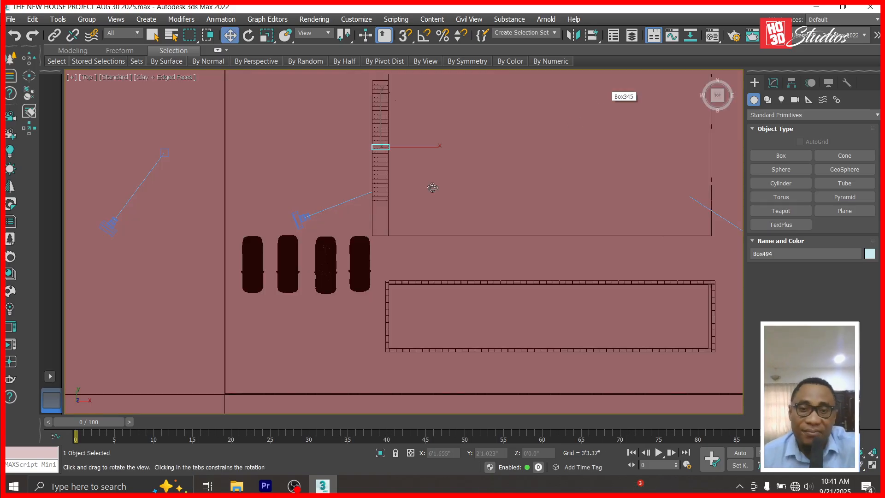
Switch the viewport from clay to Default Shading and save the house project.
left_click(166, 77)
left_click(174, 88)
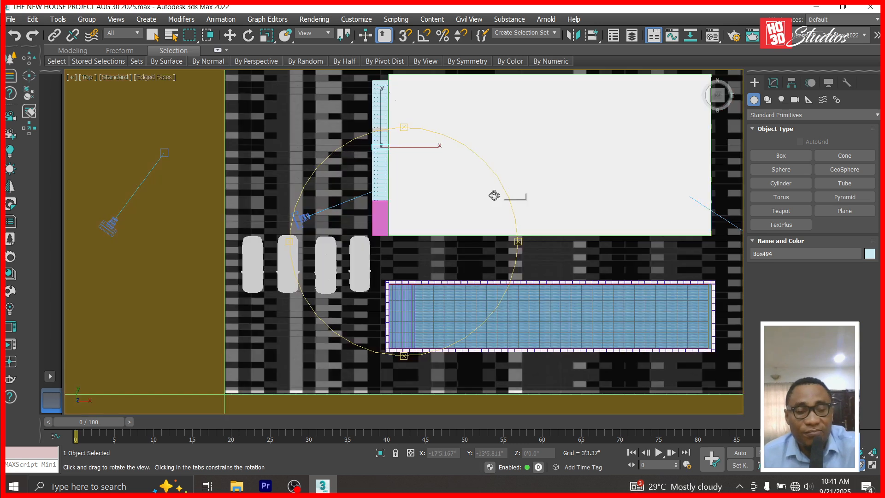
key("ctrl+s")
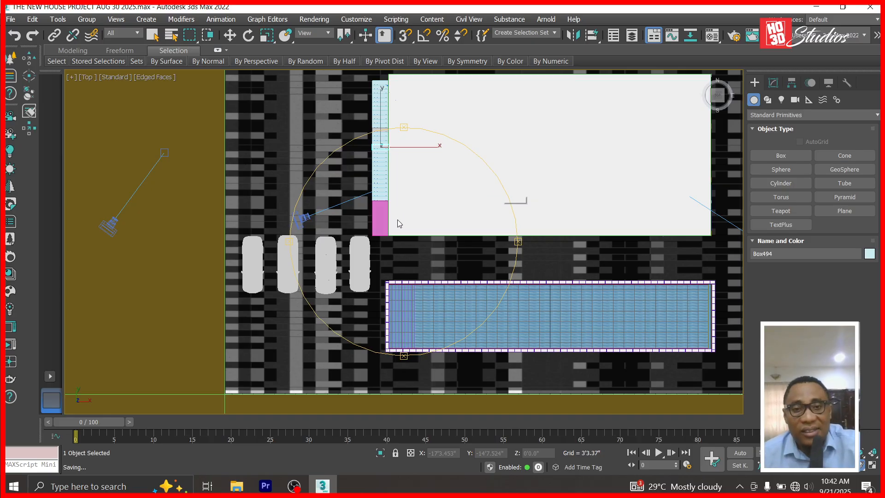
Show the staircase in the Left view and select the long sloping stair slab.
left_click(229, 36)
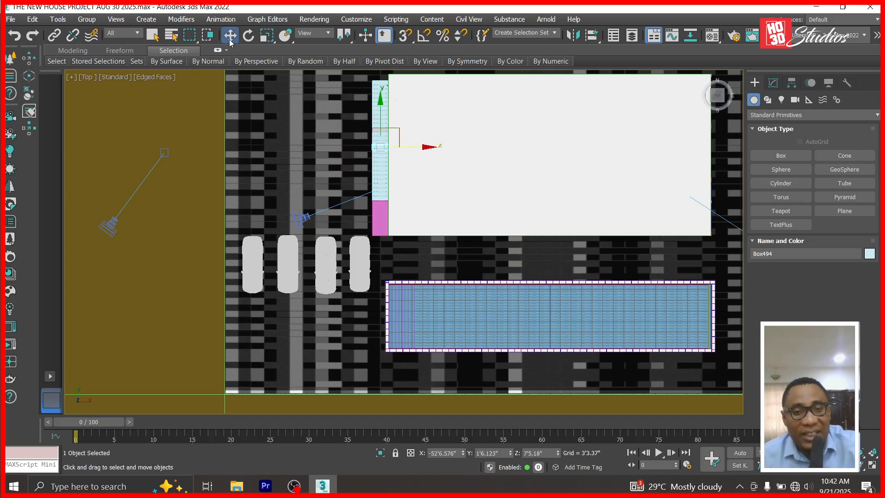
key("f")
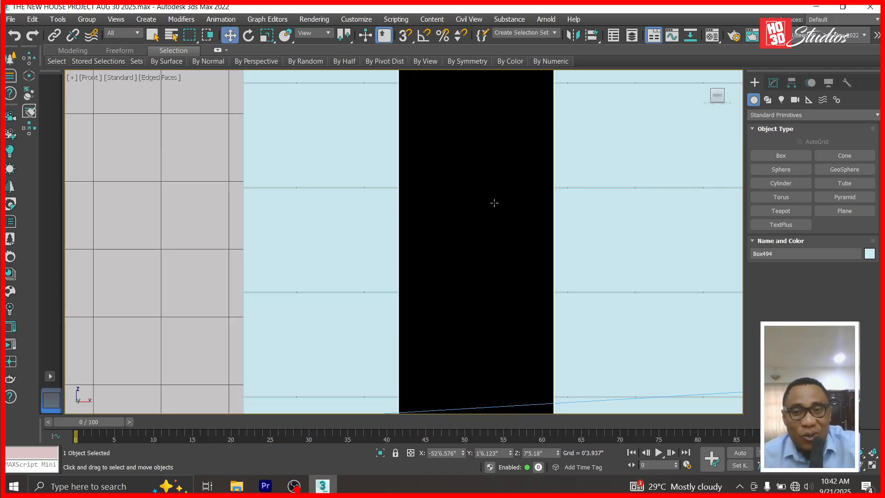
scroll(494, 202, "down", 8)
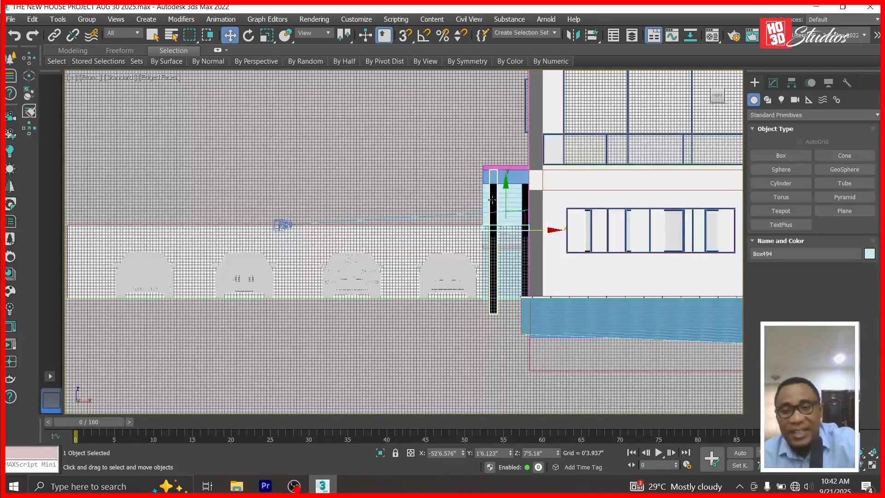
key("l")
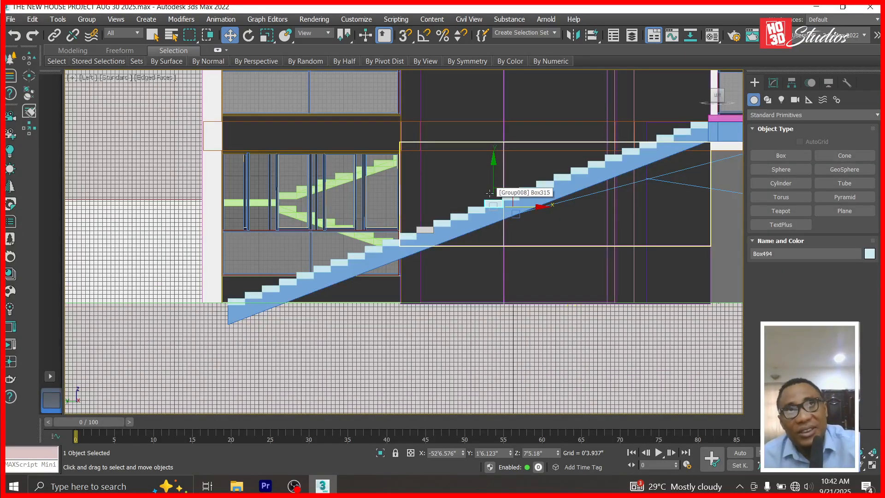
scroll(530, 172, "up", 4)
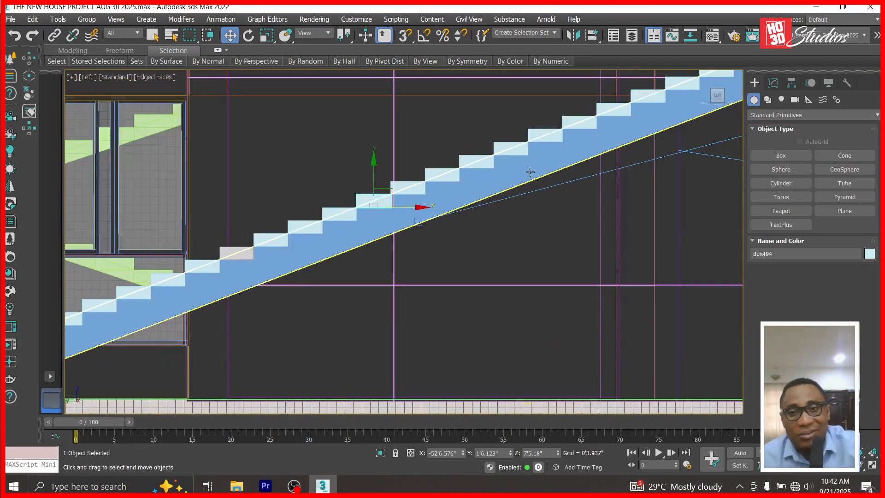
left_click(531, 172)
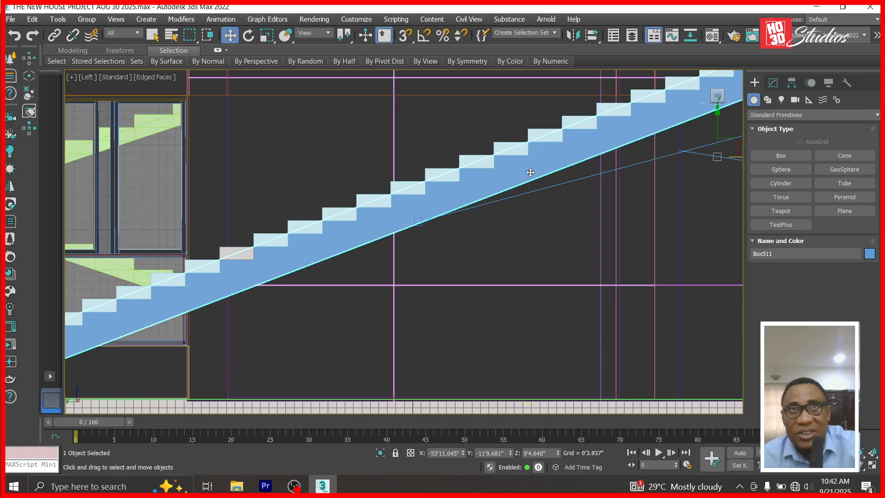
scroll(531, 172, "down", 2)
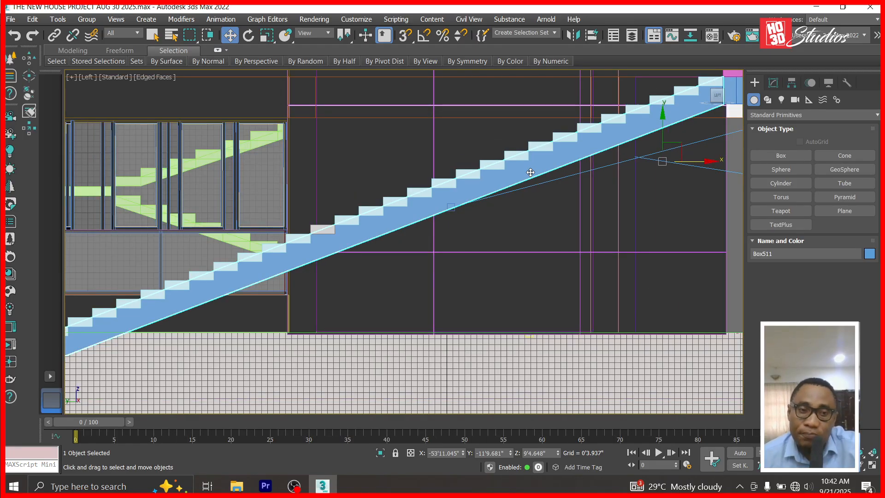
scroll(530, 172, "down", 2)
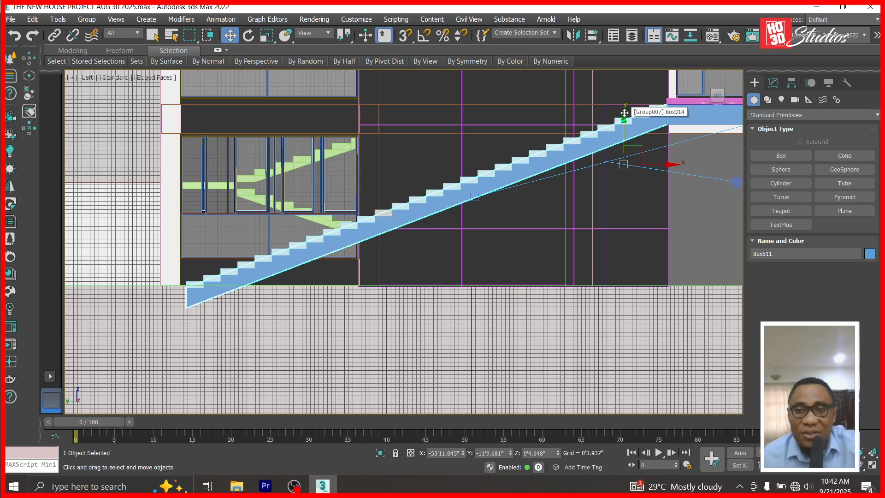
Clone the sloping stair slab as a single copy just below itself and enter Vertex level.
left_click_drag(624, 113, 622, 138, "shift")
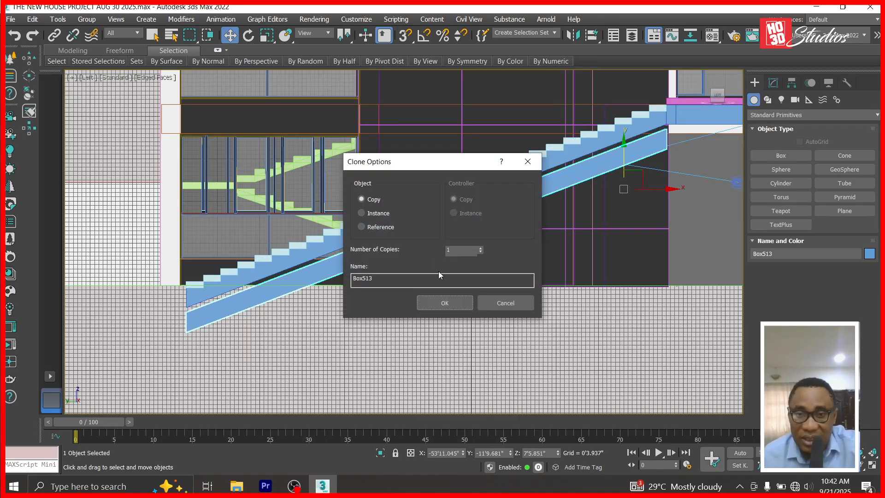
left_click(443, 303)
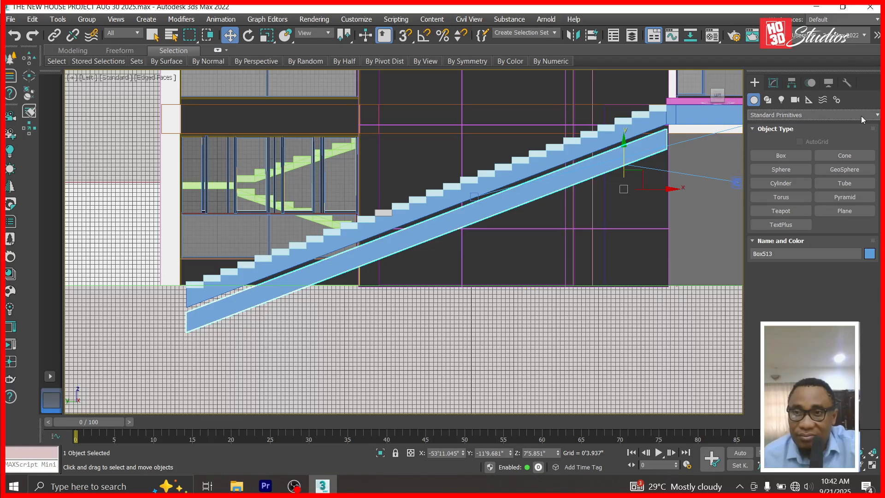
left_click(773, 83)
left_click(754, 127)
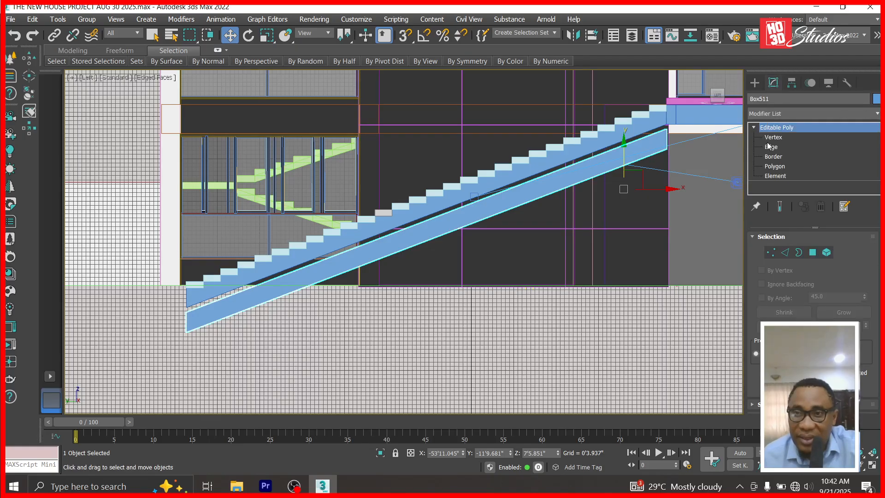
left_click(770, 146)
scroll(694, 147, "up", 5)
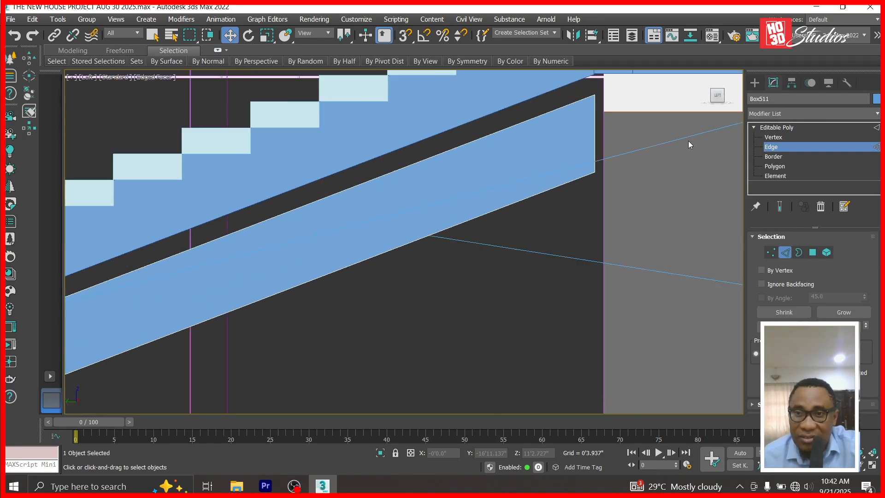
left_click(774, 137)
Raise the copy's corner vertices to thin it into a narrow sloped strip.
left_click_drag(588, 151, 604, 92)
scroll(593, 139, "up", 4)
scroll(593, 138, "up", 1)
scroll(606, 217, "down", 3)
scroll(656, 128, "down", 10)
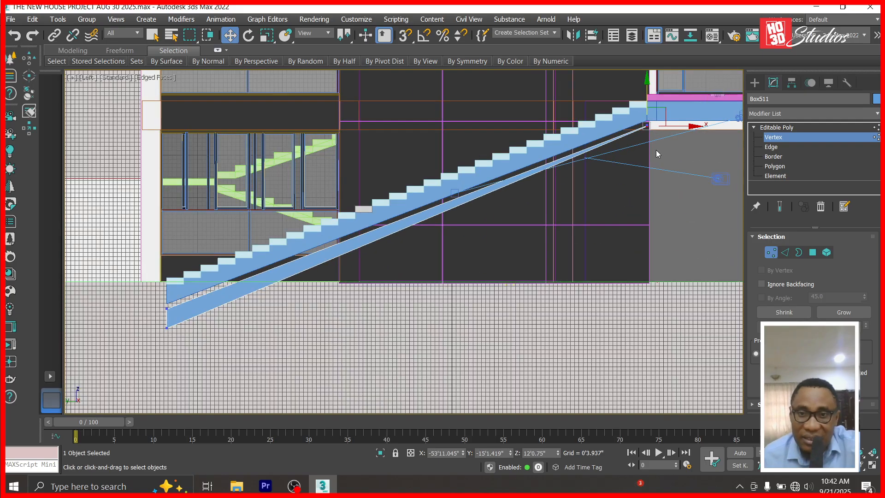
scroll(153, 323, "up", 6)
left_click(262, 273)
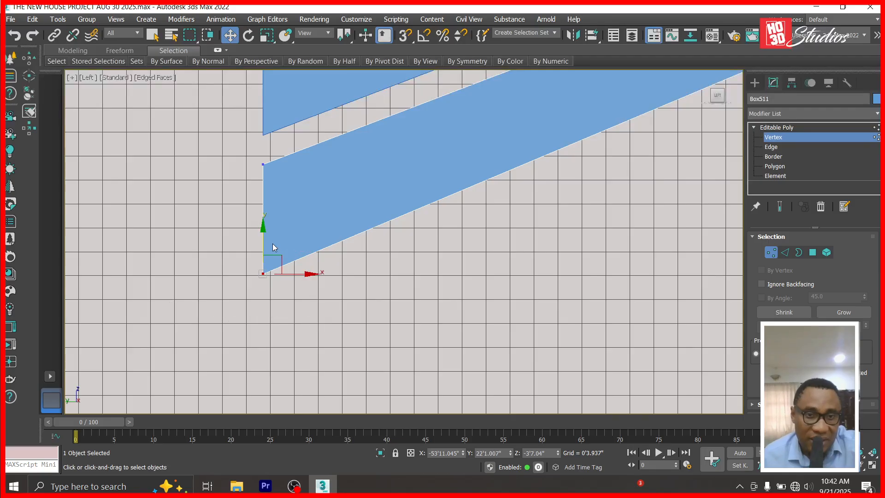
left_click_drag(263, 231, 270, 125)
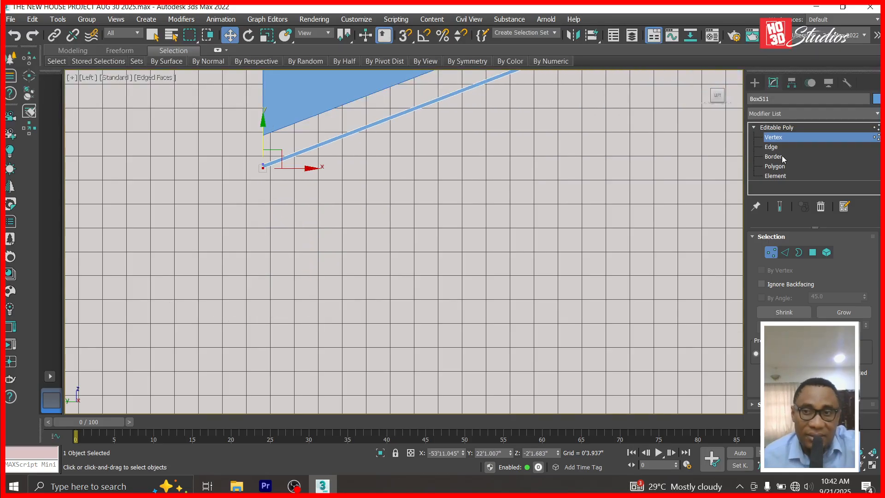
left_click(805, 128)
scroll(390, 321, "down", 5)
Check the strip's vertices from the Top view.
key("t")
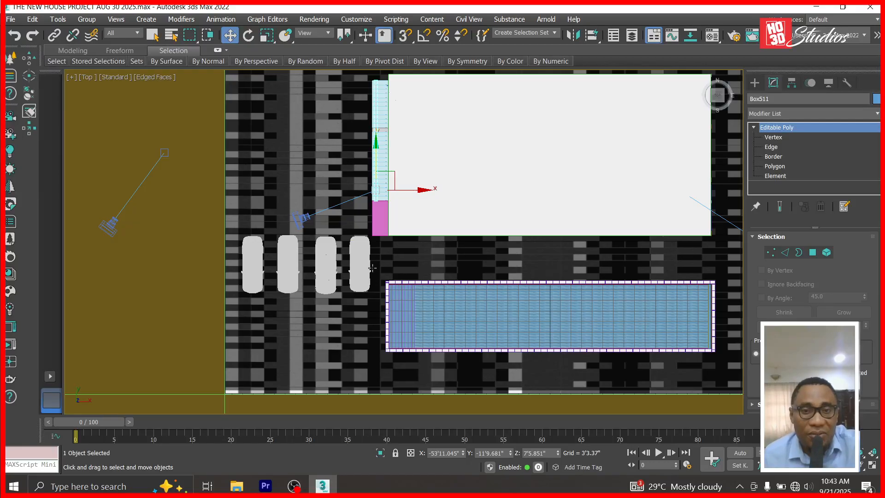
scroll(379, 184, "up", 5)
scroll(380, 241, "down", 3)
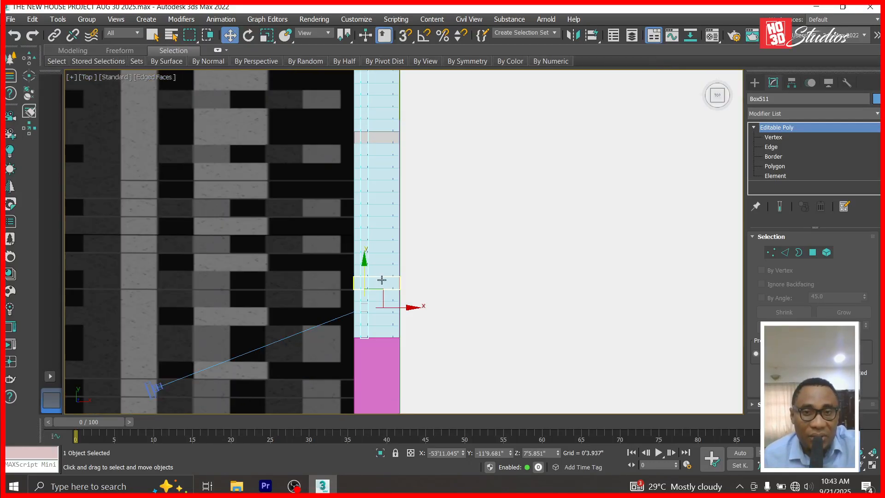
scroll(668, 211, "down", 2)
left_click(776, 138)
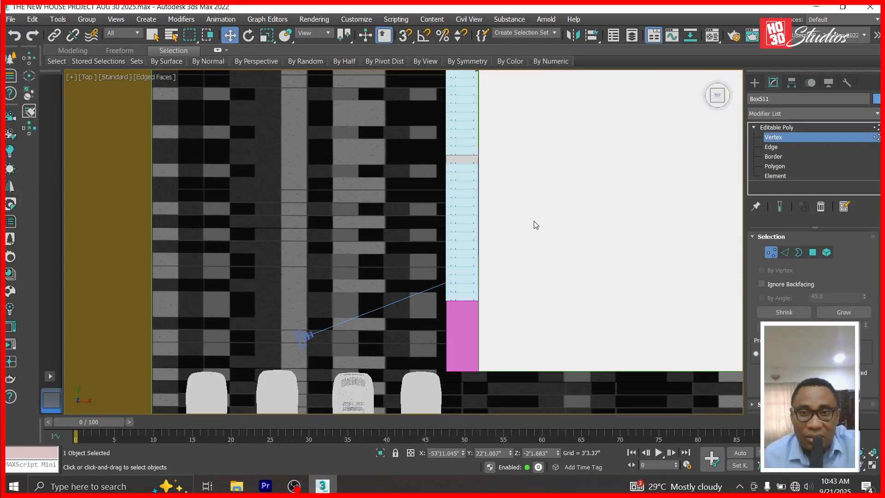
scroll(534, 222, "down", 2)
scroll(491, 109, "up", 2)
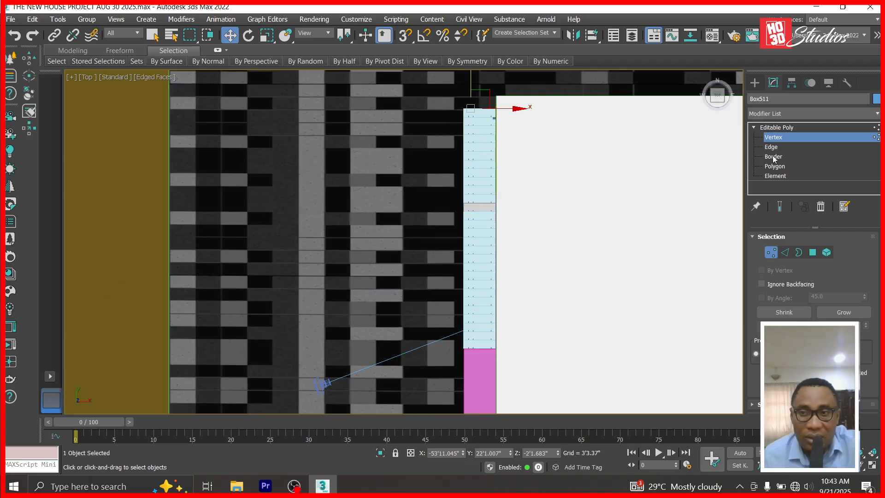
left_click(778, 128)
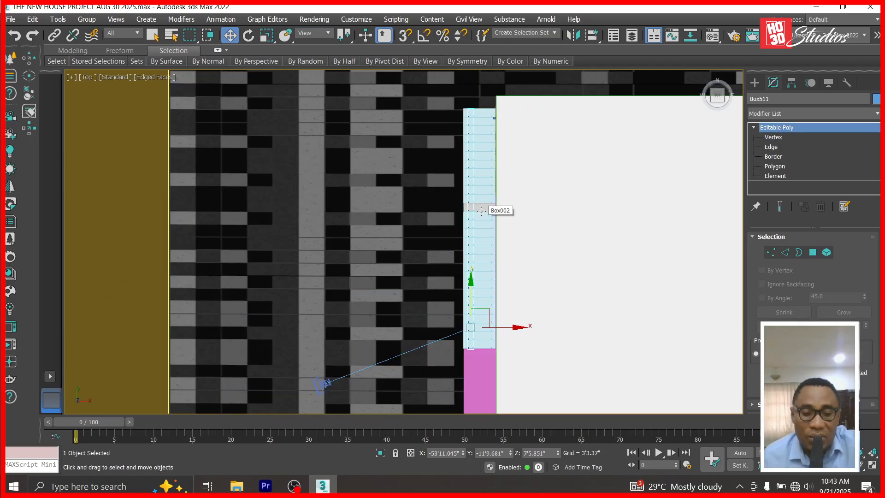
In the Left view, isolate the stair slab and strip, then select Box511.
key("l")
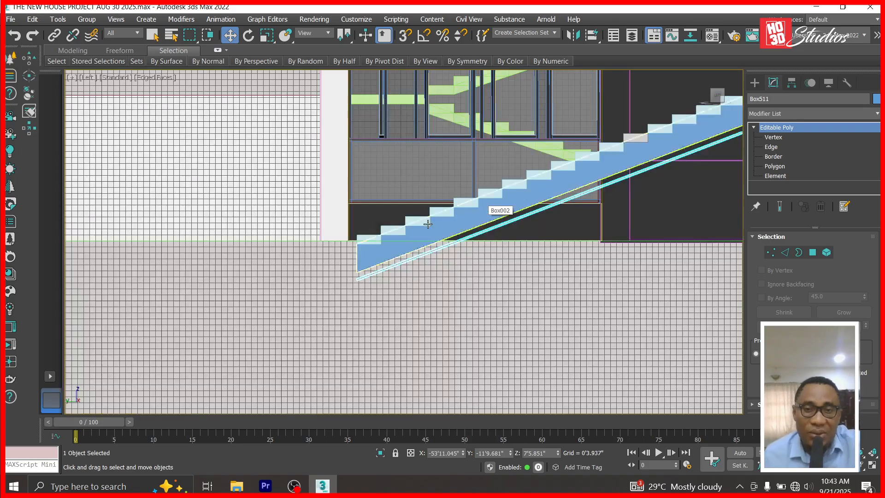
left_click(455, 223, "ctrl")
right_click(454, 223)
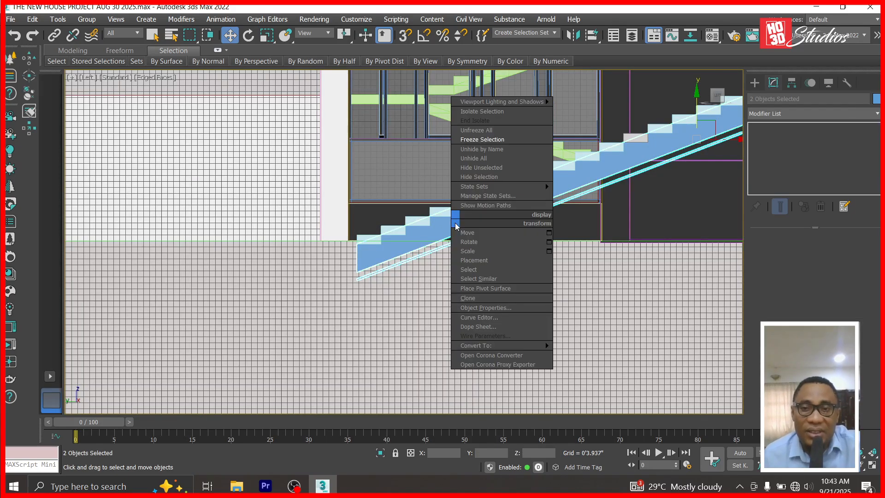
left_click(494, 172)
left_click(484, 313)
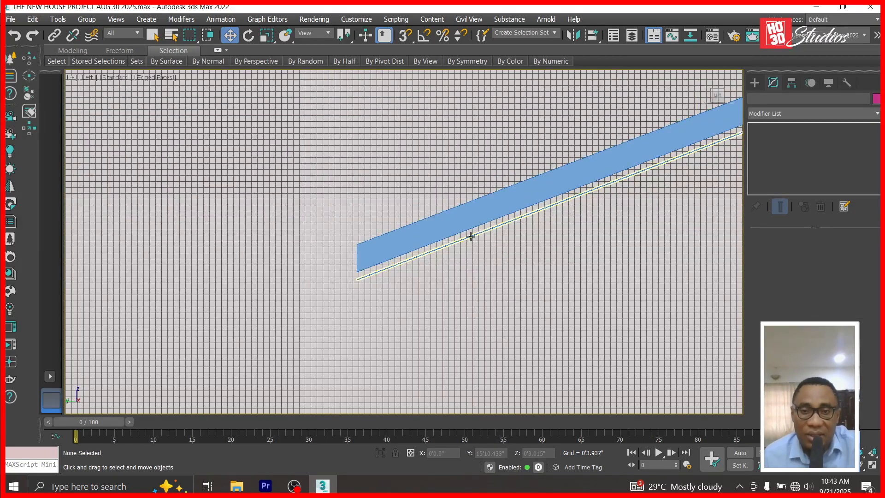
left_click(470, 244)
In the Top view, widen the strip by moving its top corner vertices right and setting the lower-right vertex's X position.
key("t")
scroll(671, 229, "up", 2)
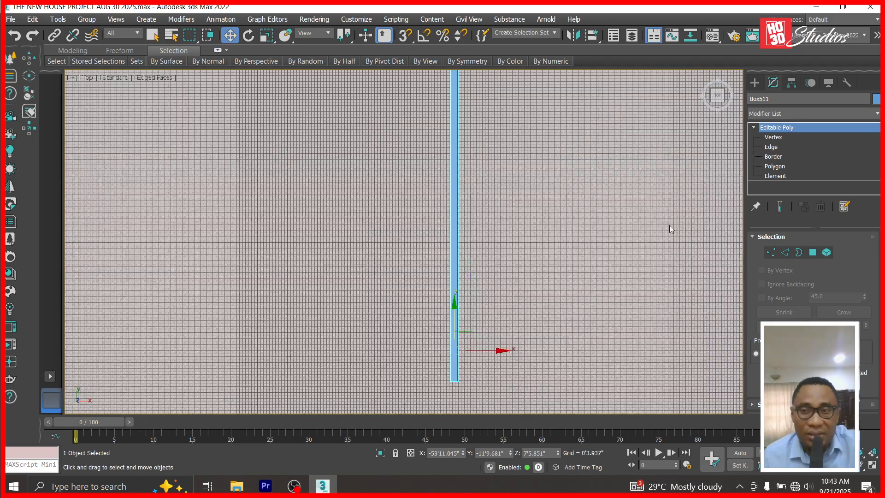
left_click(773, 140)
scroll(493, 171, "down", 2)
scroll(484, 98, "up", 4)
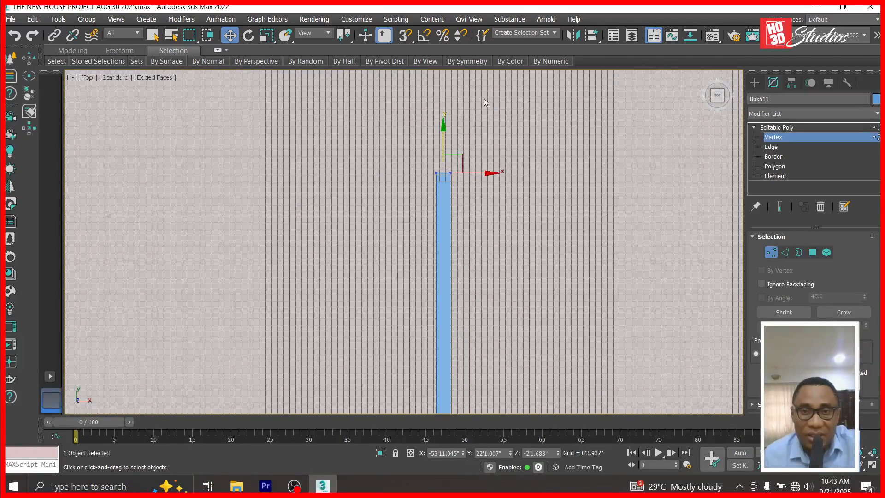
left_click_drag(447, 206, 447, 206)
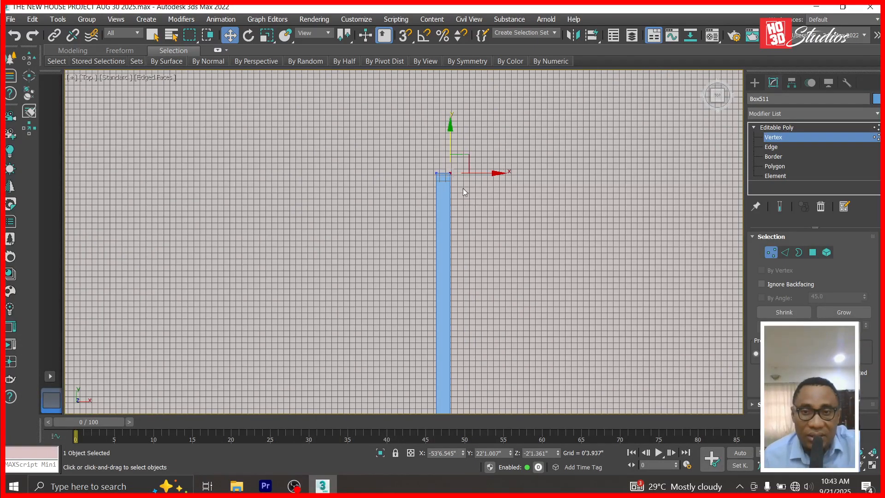
left_click_drag(497, 174, 554, 176)
scroll(533, 106, "down", 4)
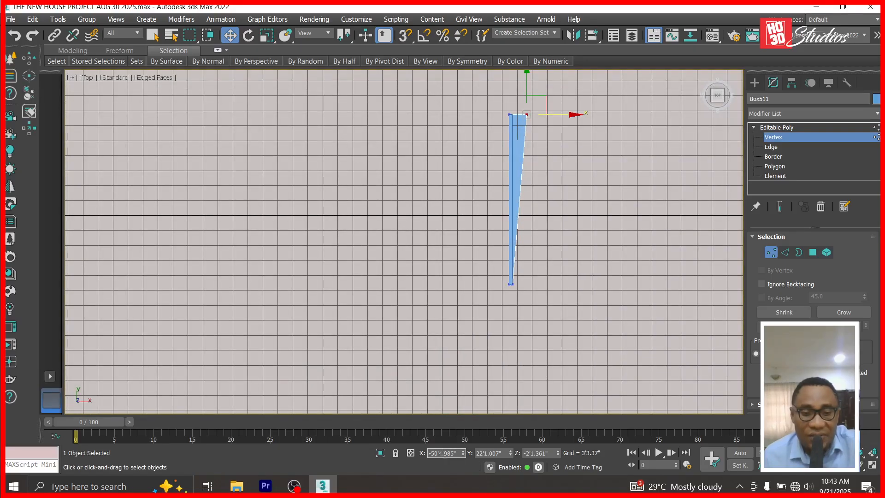
scroll(512, 279, "up", 3)
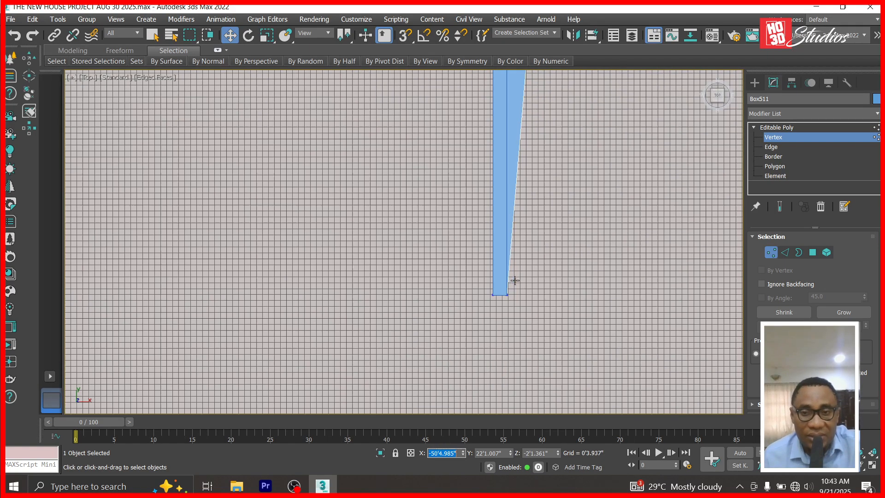
left_click_drag(506, 334, 504, 334)
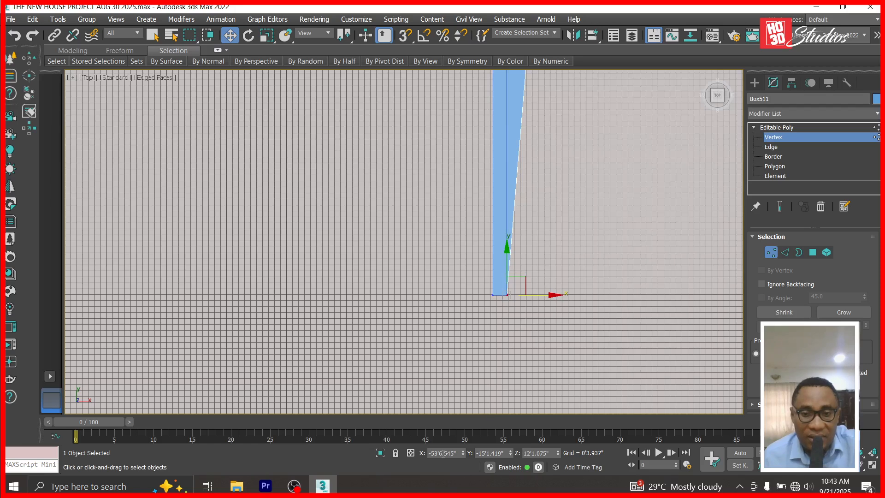
key("Return")
scroll(408, 338, "down", 4)
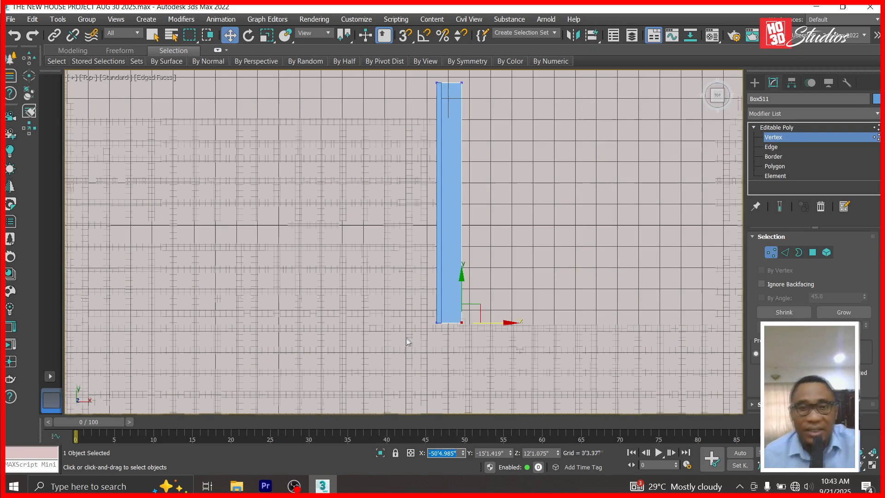
left_click(786, 127)
Unhide everything, raise the strip flush under the slab's underside, and colour it white.
right_click(368, 214)
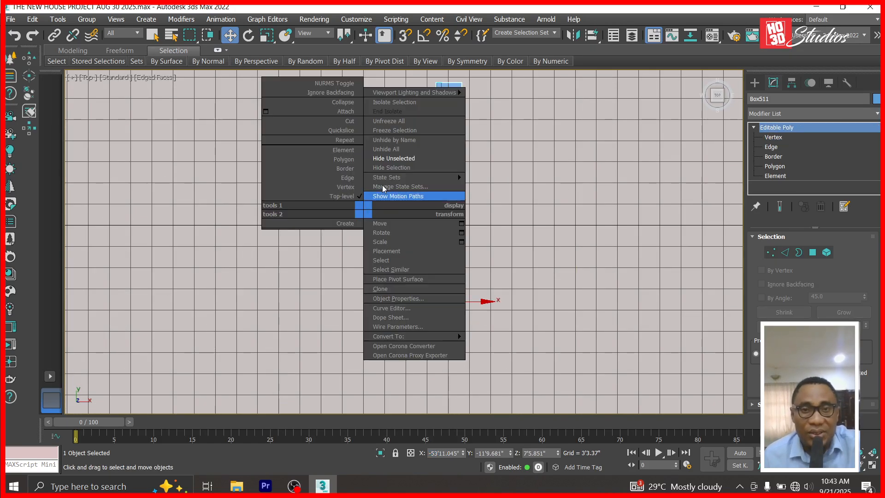
left_click(396, 150)
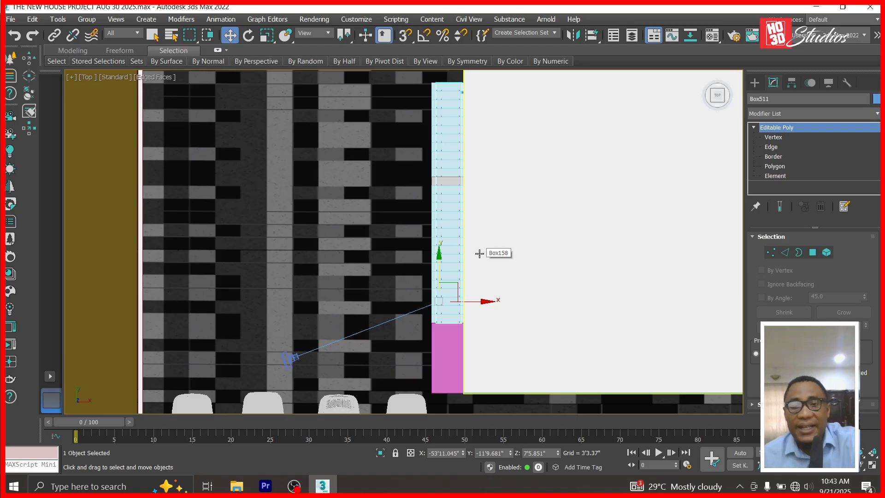
key("l")
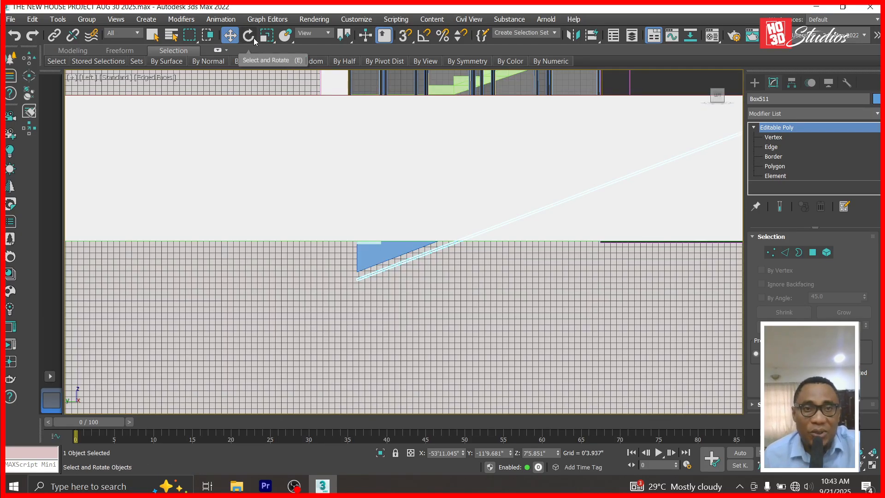
scroll(403, 301, "up", 6)
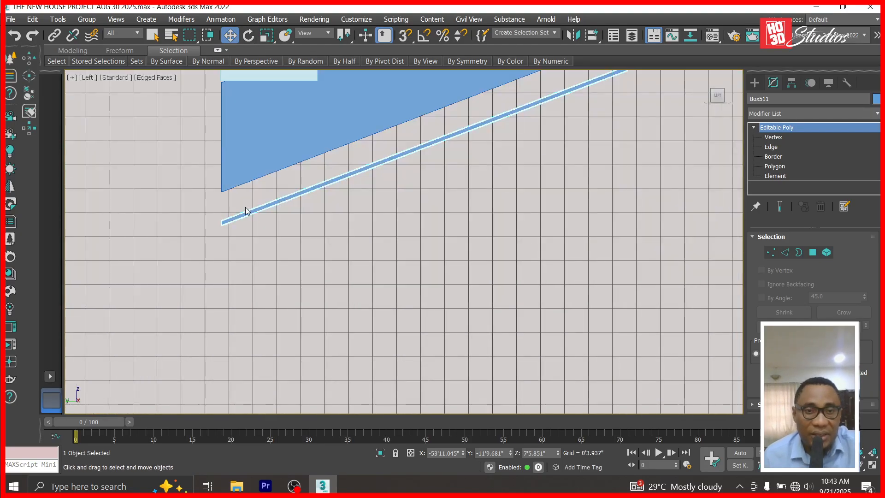
left_click_drag(560, 455, 569, 418)
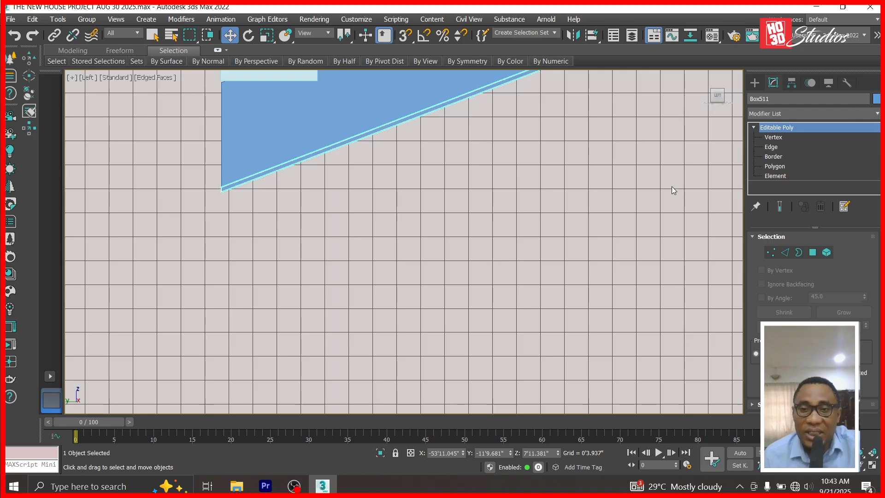
left_click(584, 273)
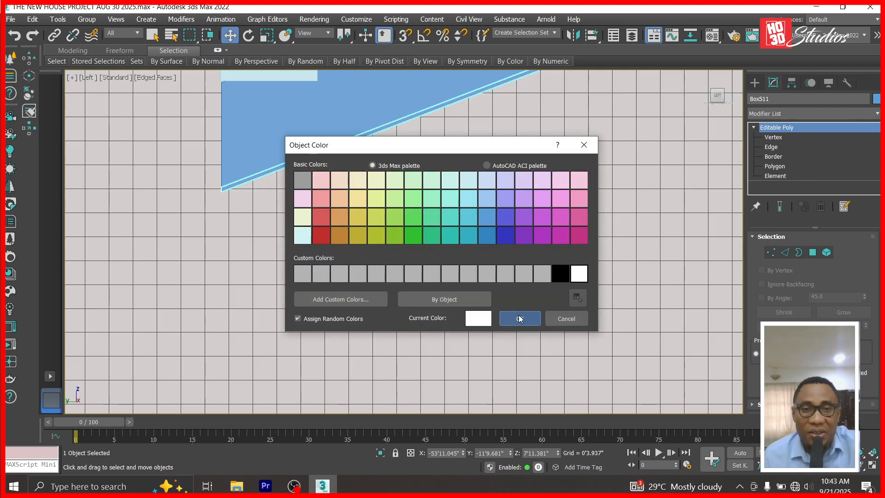
left_click(519, 319)
scroll(253, 133, "up", 5)
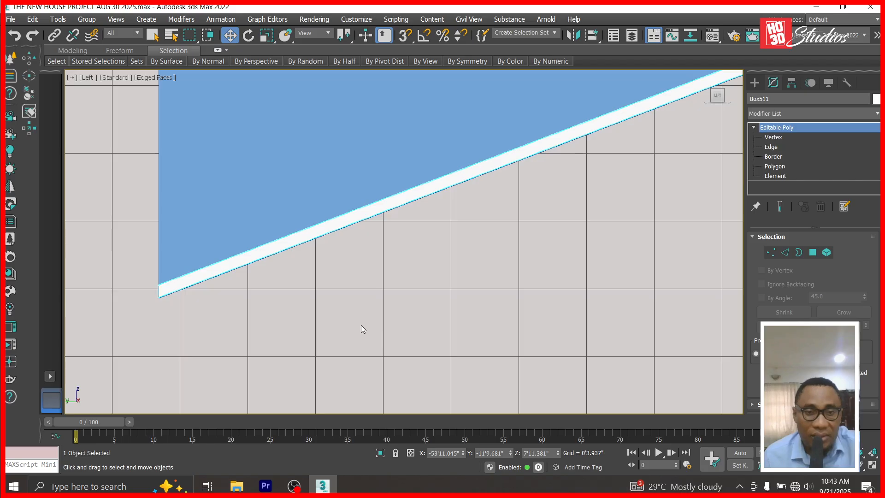
scroll(362, 328, "down", 3)
Isolate the stair slab and strip again and reselect Box511.
left_click(346, 210, "ctrl")
right_click(346, 210)
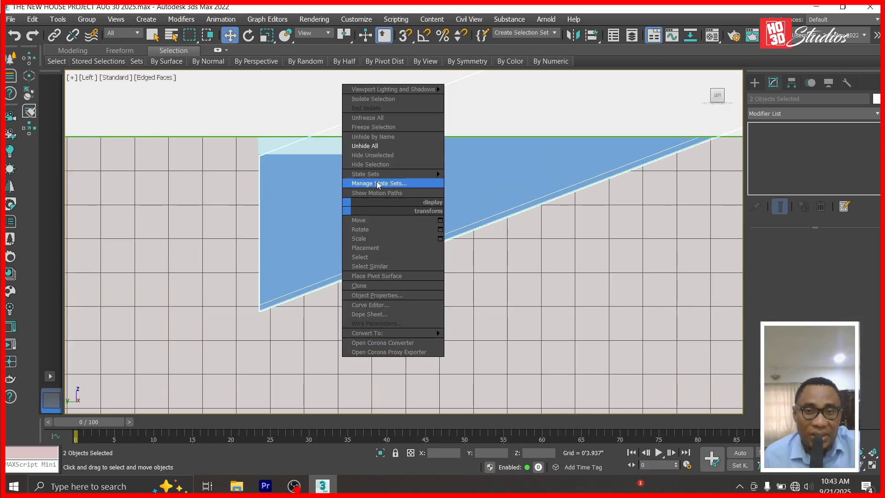
left_click(394, 158)
left_click(382, 306)
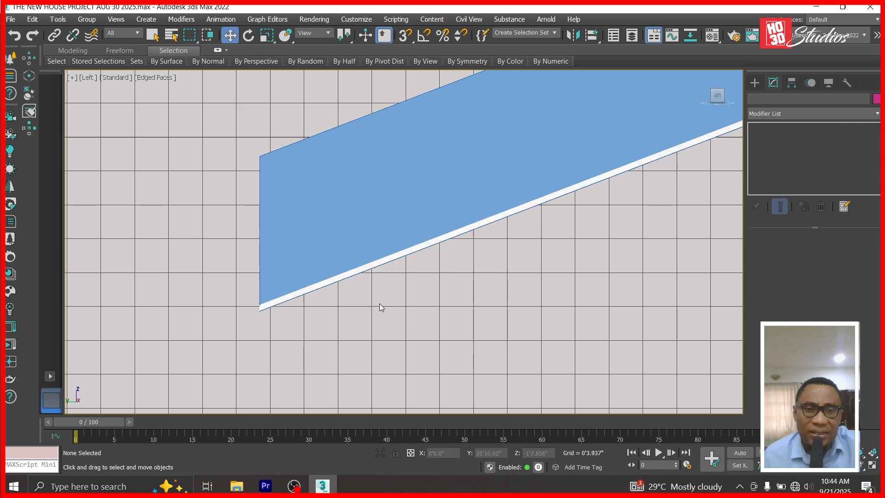
left_click(318, 283)
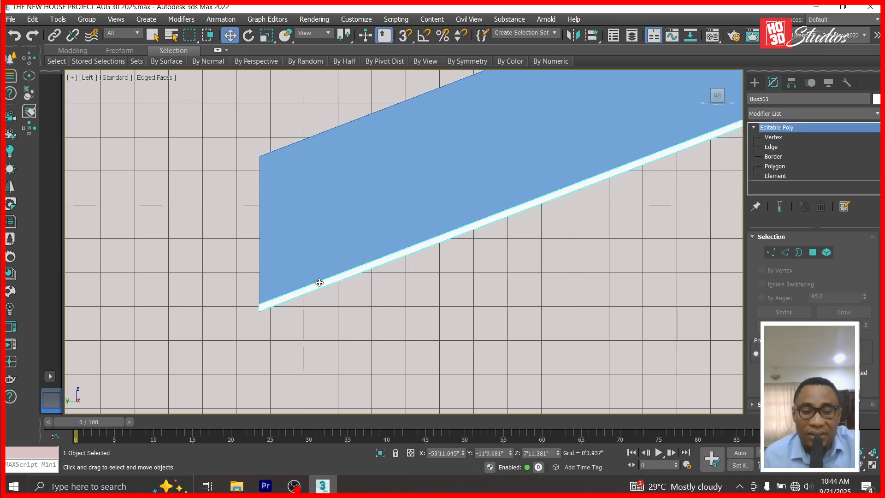
Nudge a strip vertex slightly right in the Top view to taper it.
key("t")
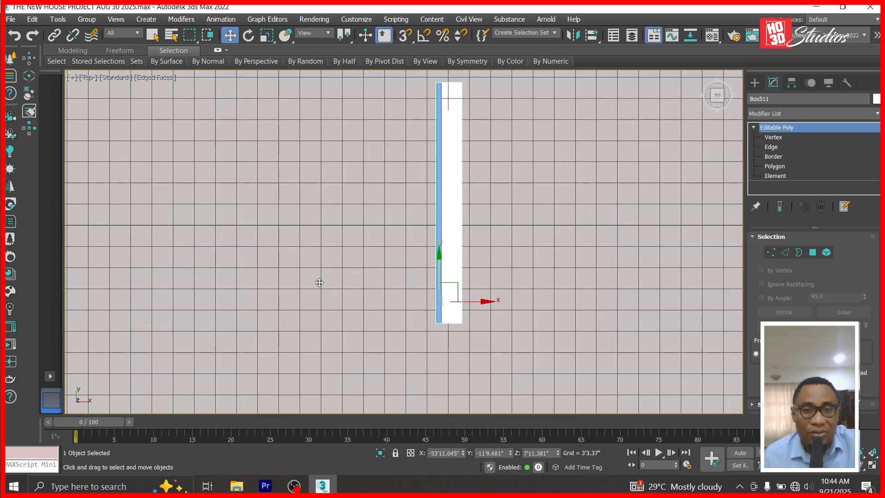
left_click(770, 137)
scroll(451, 155, "down", 2)
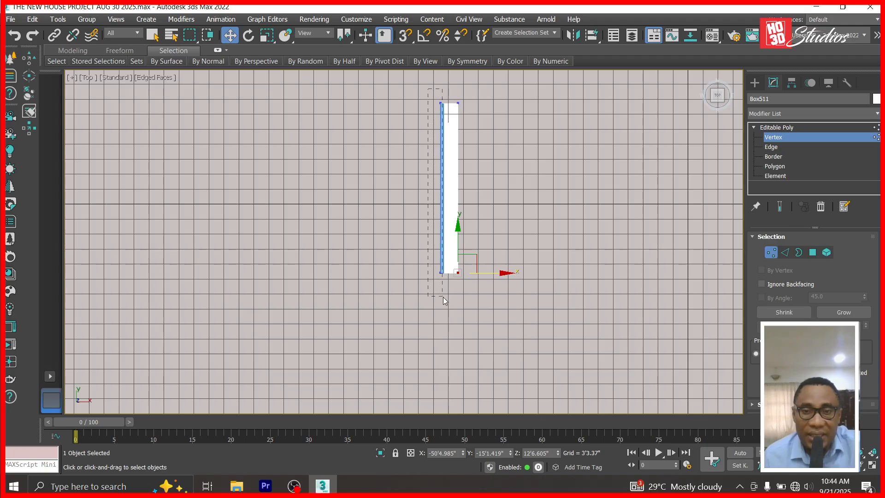
scroll(442, 295, "up", 6)
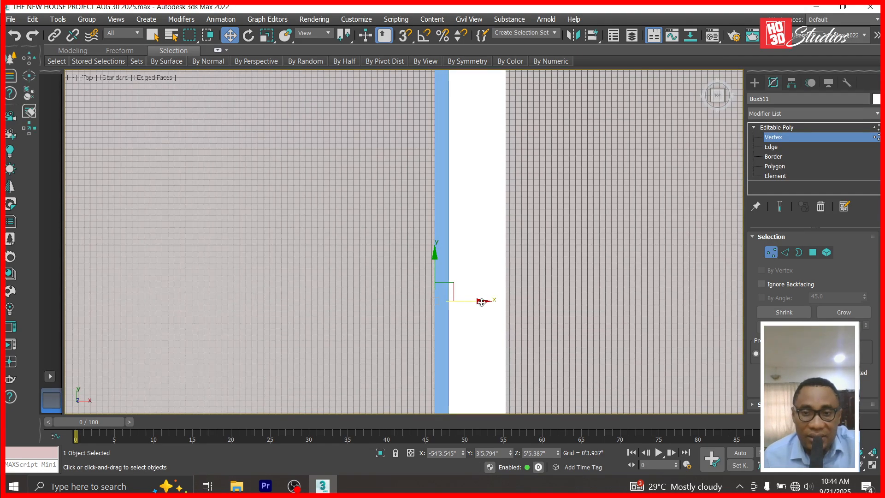
left_click_drag(481, 302, 483, 301)
scroll(466, 300, "up", 5)
left_click(803, 127)
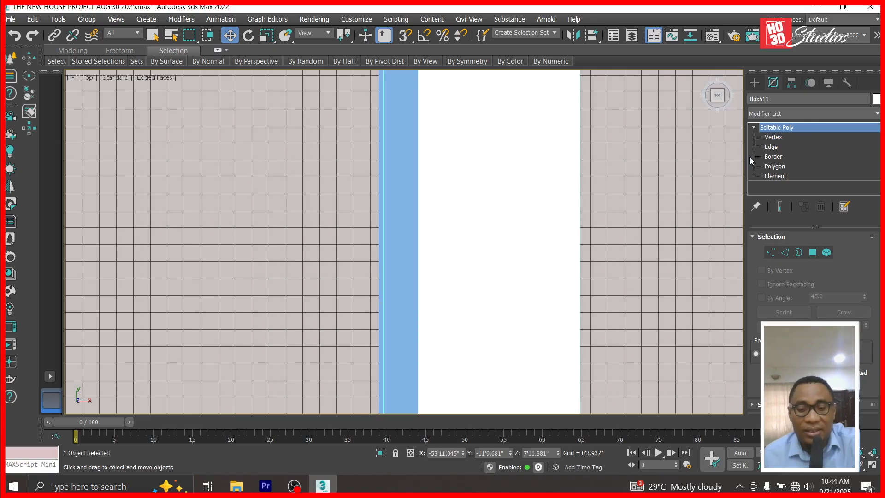
Unhide all objects and look through Corona Camera001.
key("l")
right_click(396, 306)
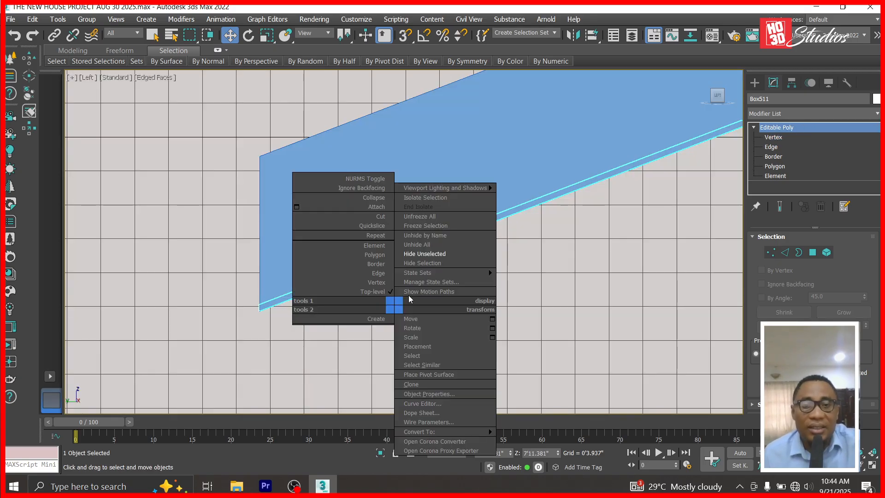
left_click(445, 244)
key("c")
double_click(409, 142)
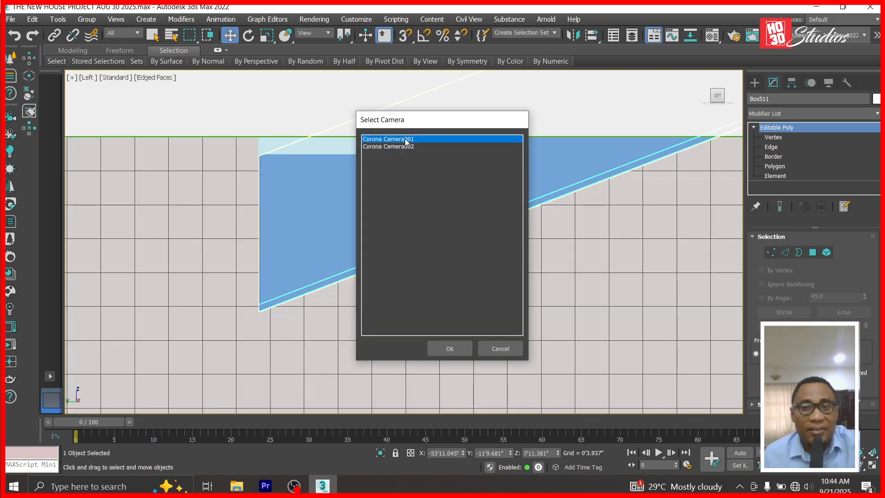
Select the stair stringer and switch the viewport to Clay shading.
left_click(422, 203)
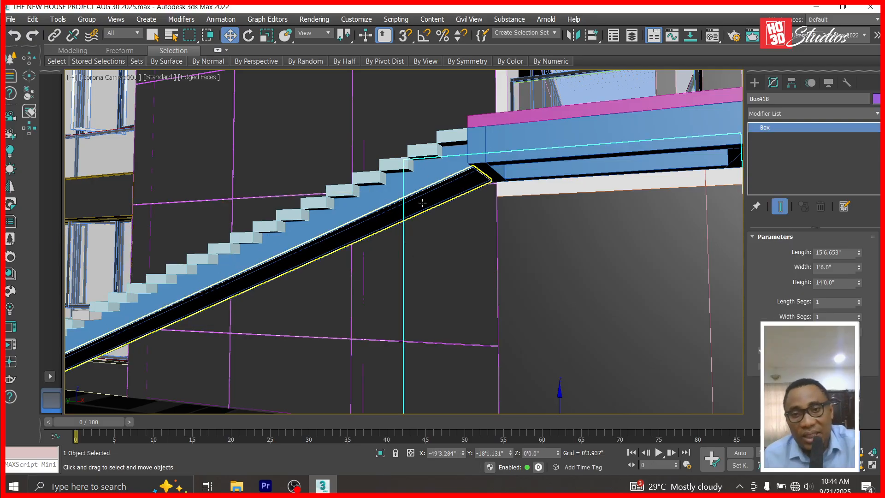
left_click(423, 207)
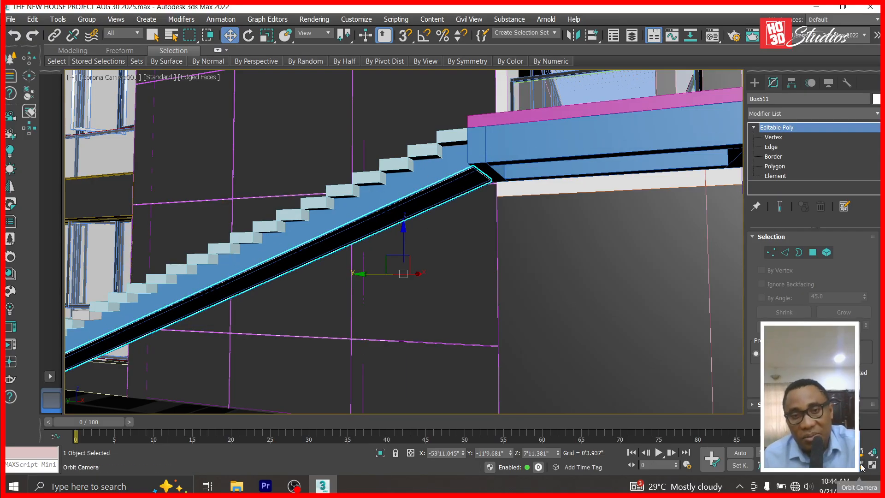
left_click(194, 82)
left_click(207, 148)
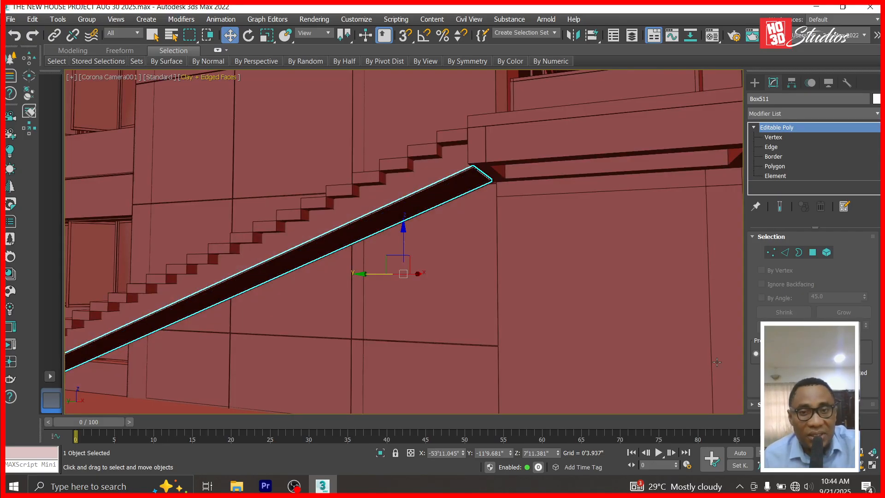
Orbit the camera toward the facade, reselect the stair stringer, and save the scene.
left_click(440, 310)
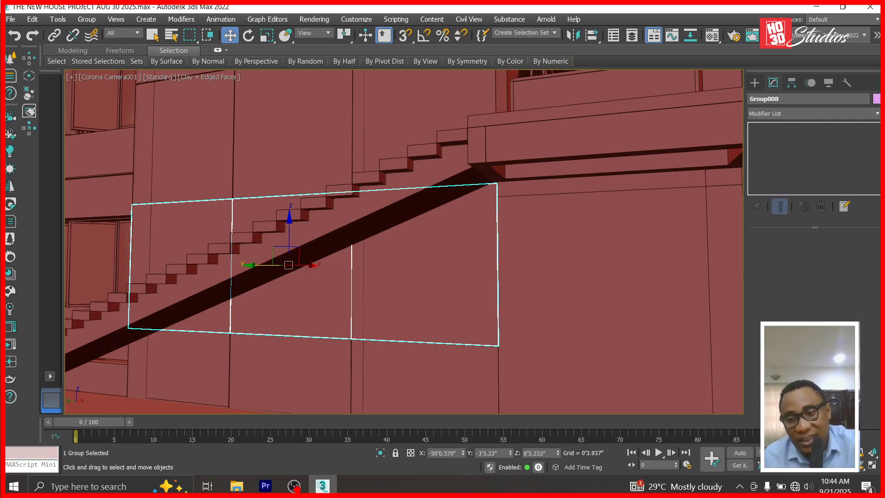
left_click(860, 467)
mouse_move(528, 358)
left_mouse_down()
mouse_move(510, 350)
mouse_move(502, 360)
mouse_move(517, 359)
left_mouse_up()
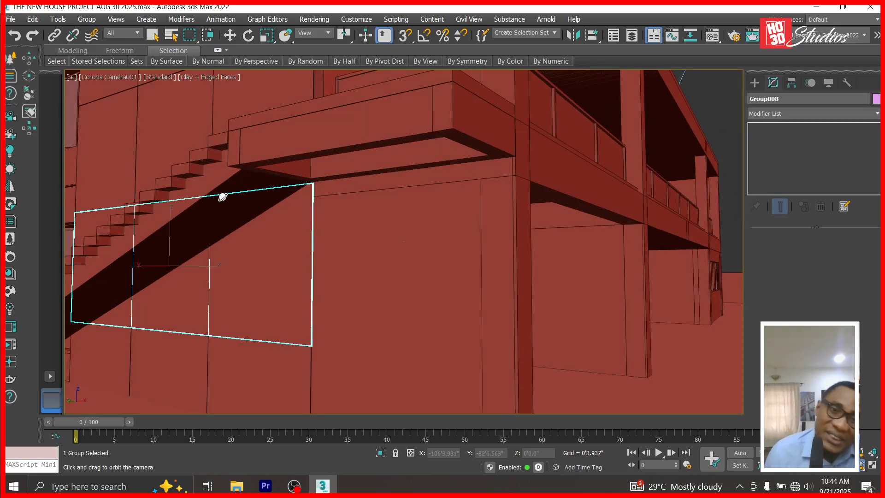
left_click(227, 36)
left_click(689, 98)
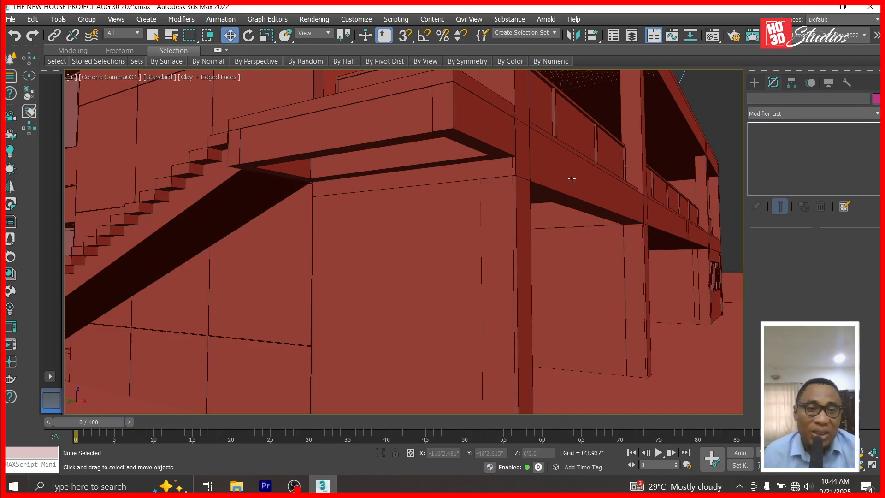
left_click(218, 226)
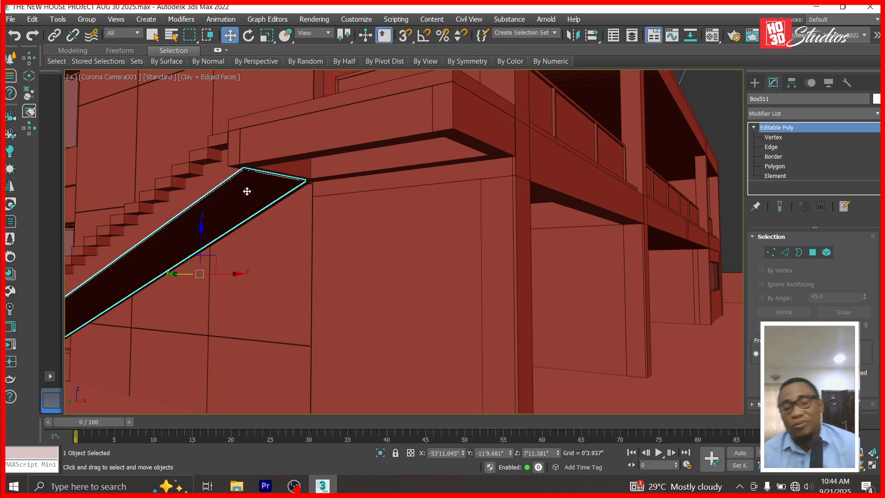
key("ctrl+s")
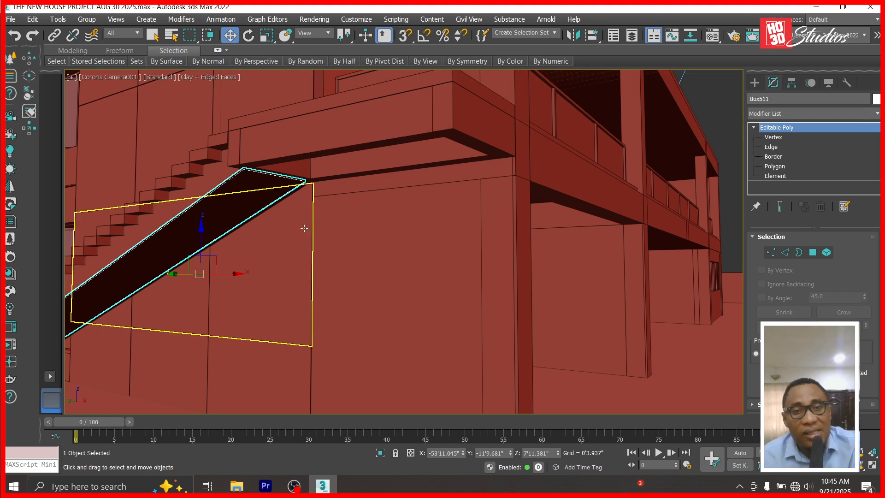
Isolate the four landing beams and frame them in the Bottom view.
left_click(328, 144)
left_click(293, 171, "ctrl")
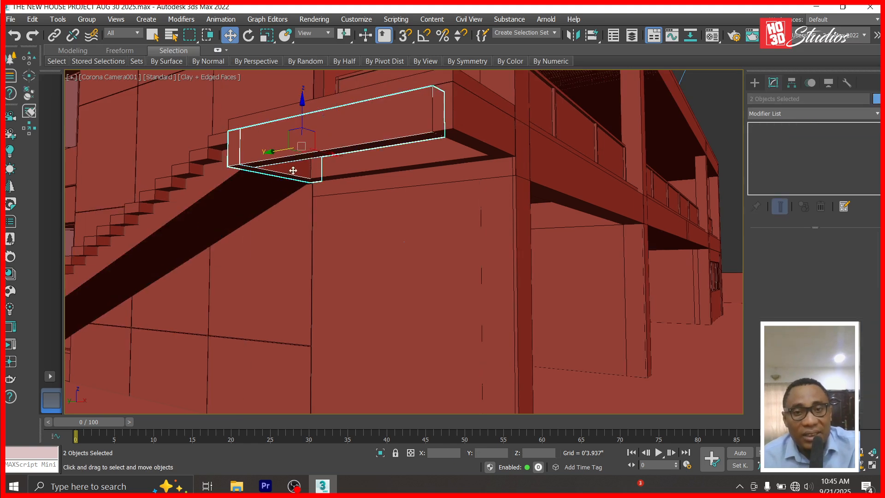
left_click(344, 165, "ctrl")
left_click(466, 133, "ctrl")
right_click(466, 133)
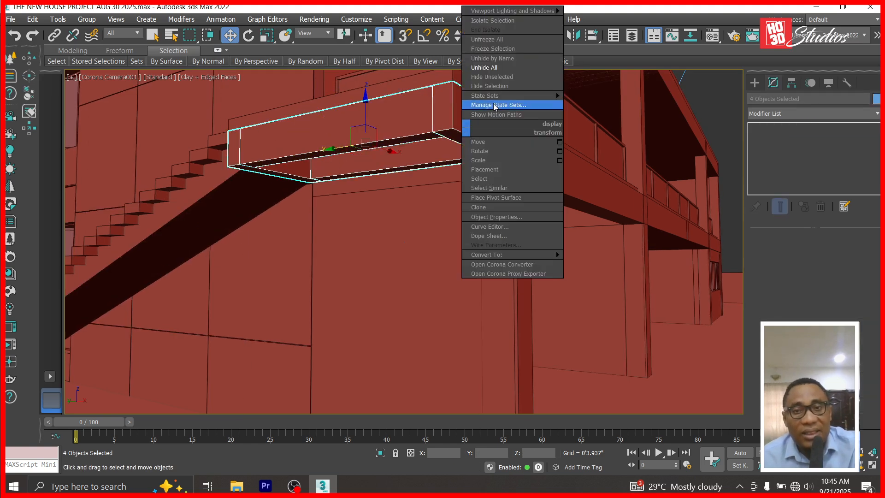
left_click(479, 79)
left_click(103, 79)
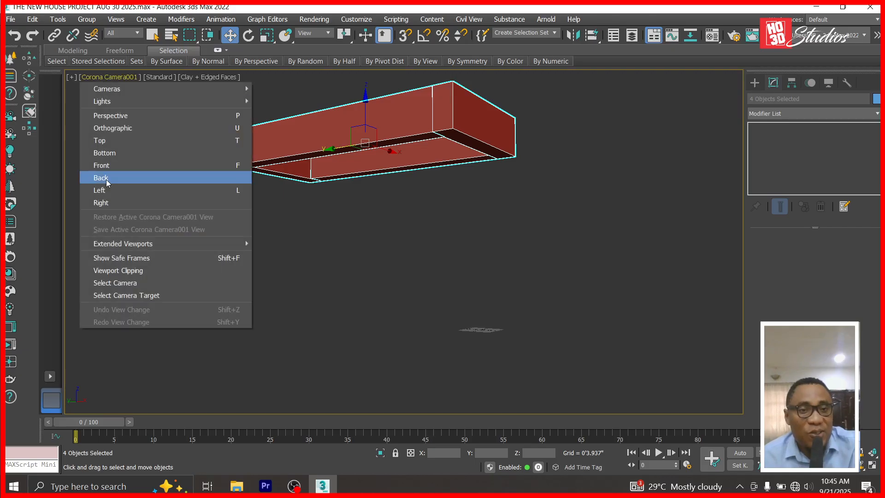
left_click(118, 153)
key("z")
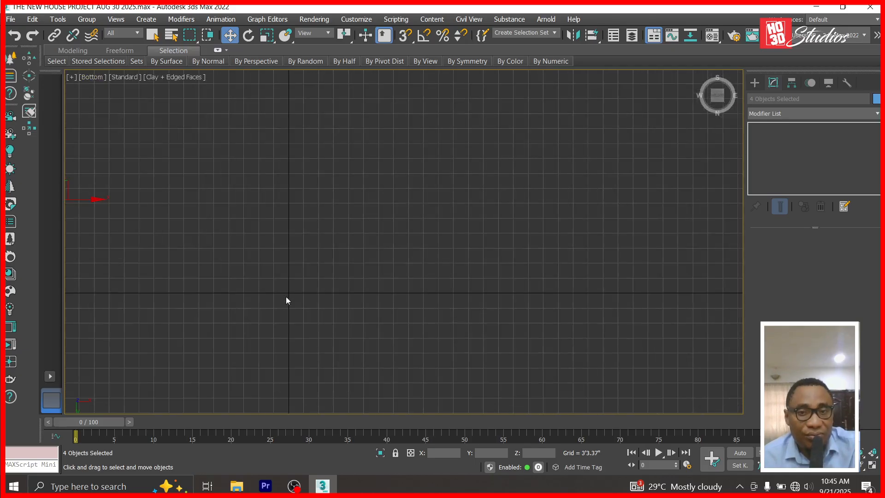
Draw a box over the landing footprint and set its height.
left_click(755, 83)
left_click(781, 155)
scroll(347, 193, "up", 5)
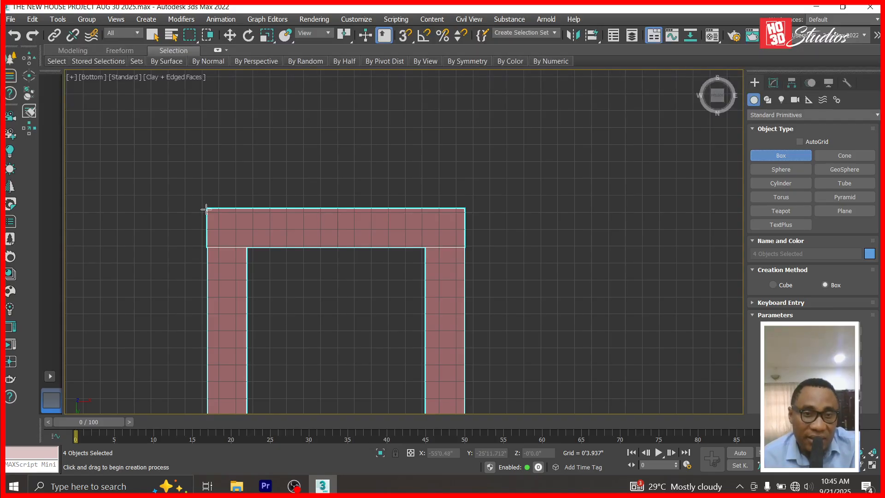
left_click_drag(206, 209, 463, 375)
left_click(485, 356)
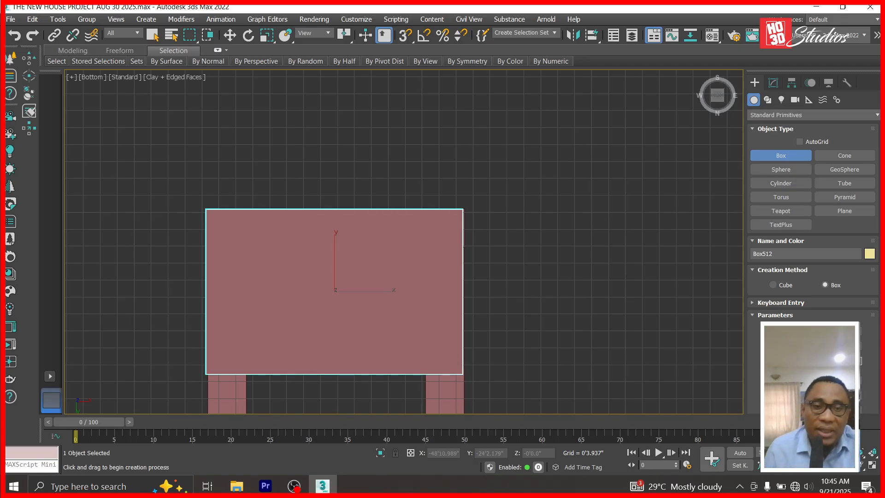
Convert the box to Editable Poly and stretch its vertices lengthwise to the beams.
left_click(774, 84)
right_click(780, 128)
left_click(793, 201)
left_click(754, 127)
left_click(773, 138)
scroll(522, 300, "down", 5)
left_click_drag(360, 352, 359, 353)
scroll(430, 262, "down", 5)
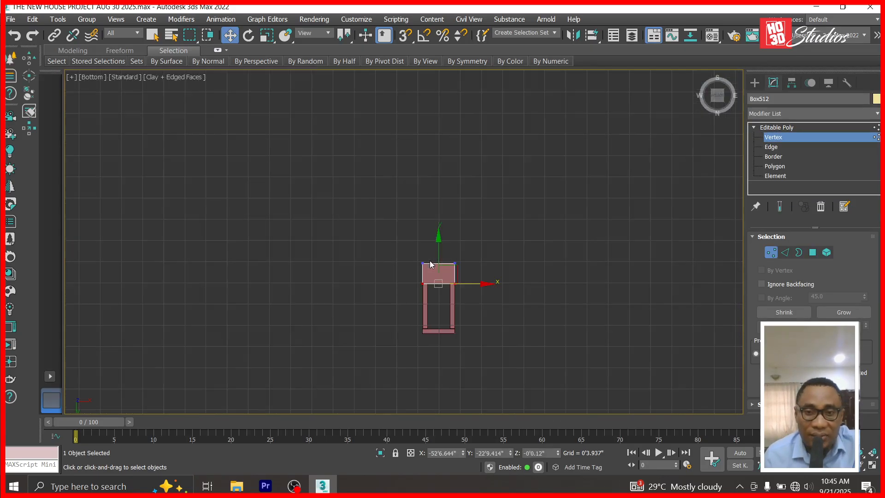
mouse_move(436, 234)
left_mouse_down()
mouse_move(438, 277)
mouse_move(431, 229)
mouse_move(423, 239)
mouse_move(419, 230)
left_mouse_up()
Line the box's edge up with the beams and rename it 'stair landing ceiling'.
scroll(440, 270, "up", 10)
scroll(420, 252, "up", 5)
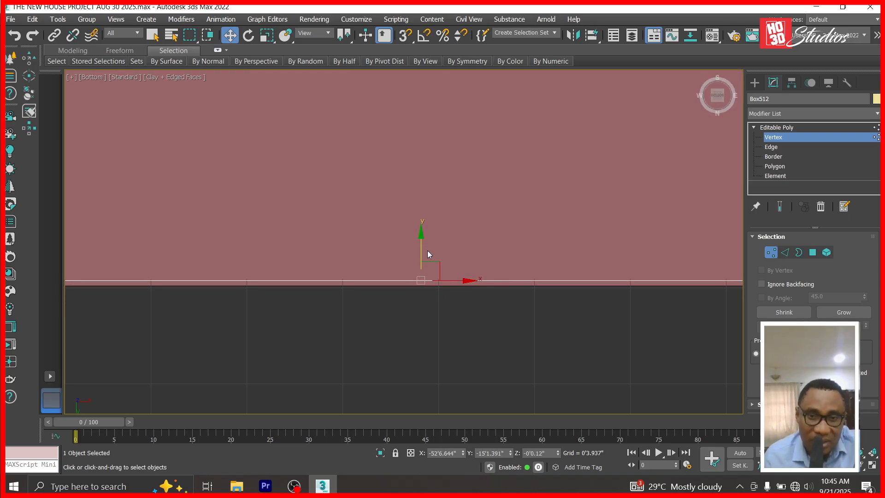
scroll(418, 245, "down", 3)
scroll(408, 297, "down", 4)
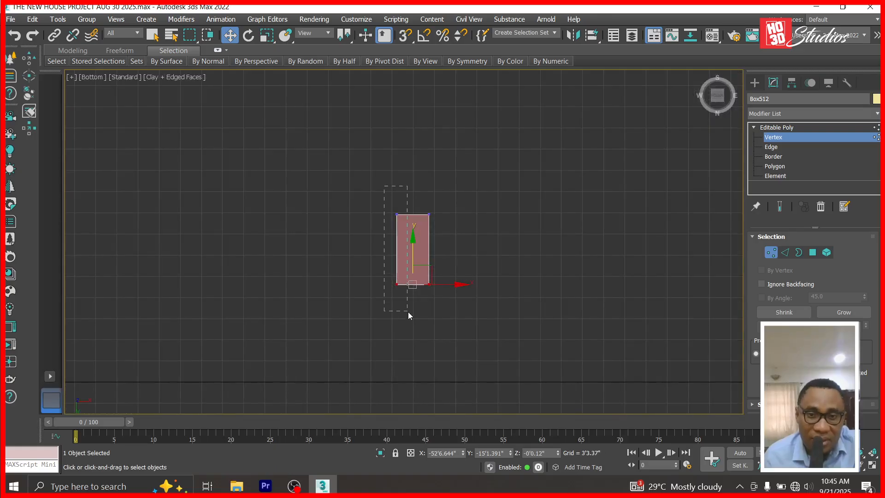
scroll(397, 276, "up", 7)
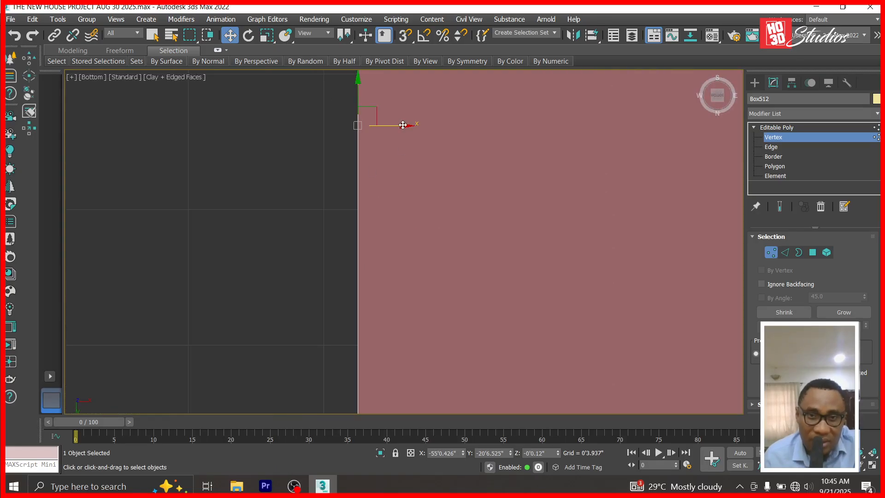
mouse_move(403, 125)
left_mouse_down()
mouse_move(430, 132)
mouse_move(415, 132)
left_mouse_up()
left_click(790, 130)
scroll(383, 198, "down", 5)
left_click(828, 98)
type("stair landing")
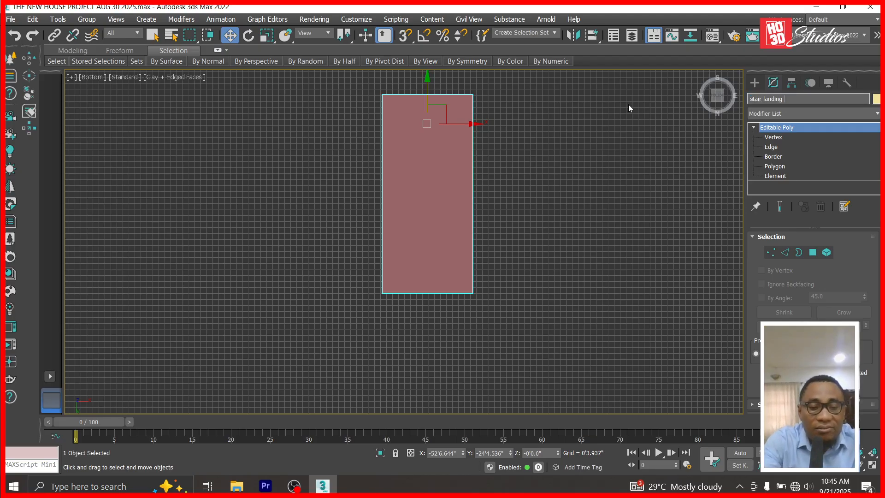
type(" ceiling")
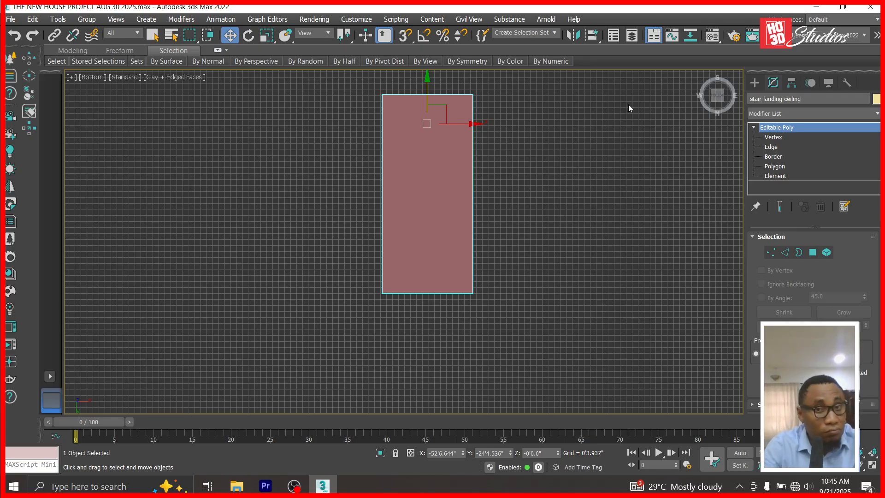
In Left view, raise the stair landing ceiling slab until it sits flush under the landing beams.
left_click(392, 300)
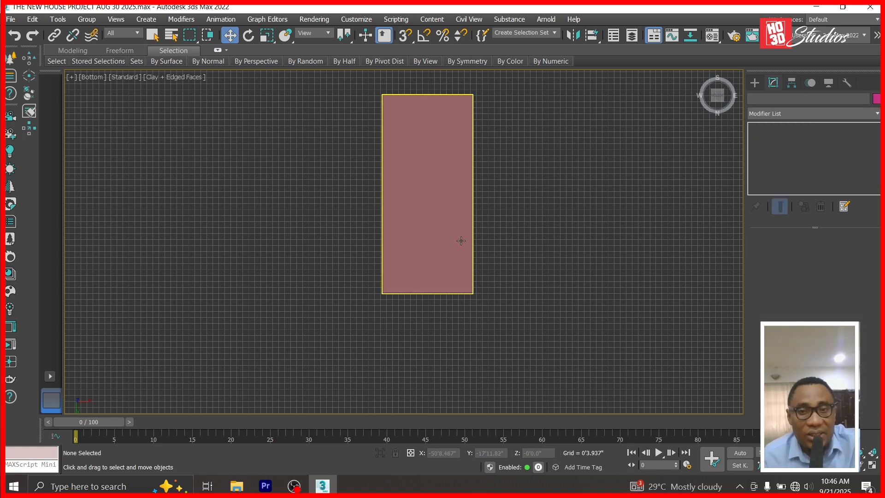
left_click(459, 240)
key("l")
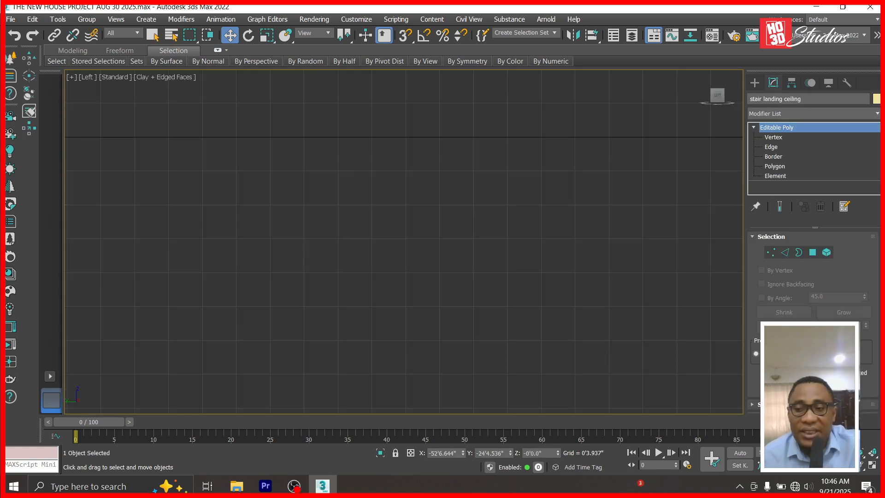
left_click(866, 466)
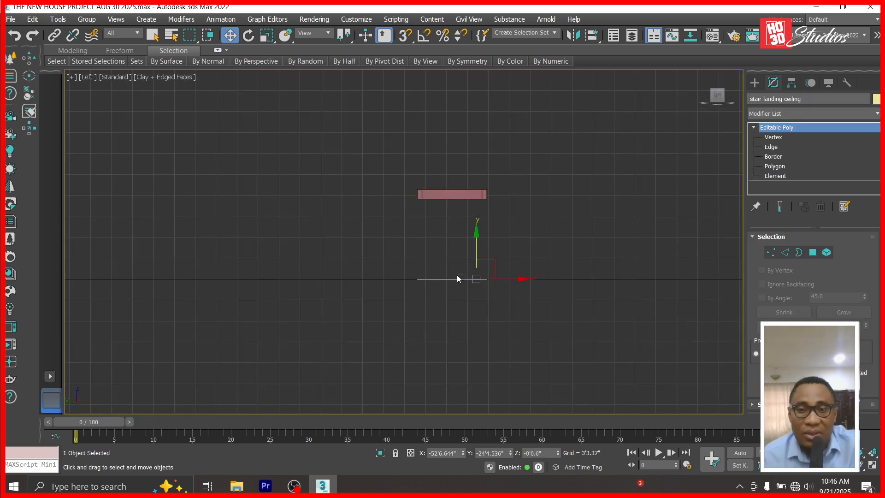
left_click_drag(475, 238, 476, 165)
scroll(488, 197, "up", 10)
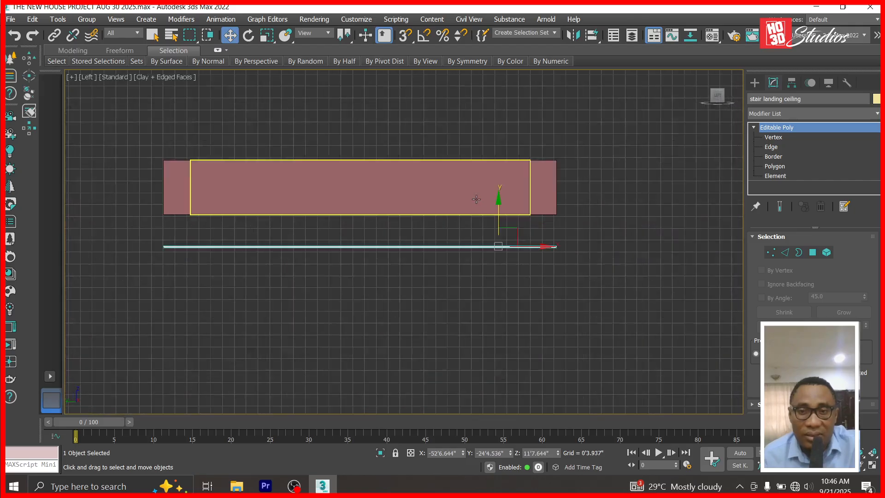
left_click_drag(516, 256, 522, 193)
scroll(630, 222, "up", 9)
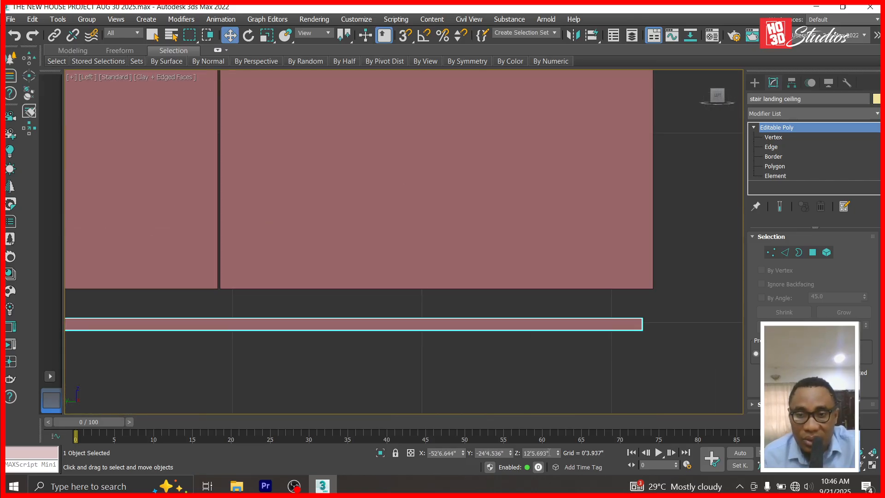
left_click_drag(558, 453, 562, 409)
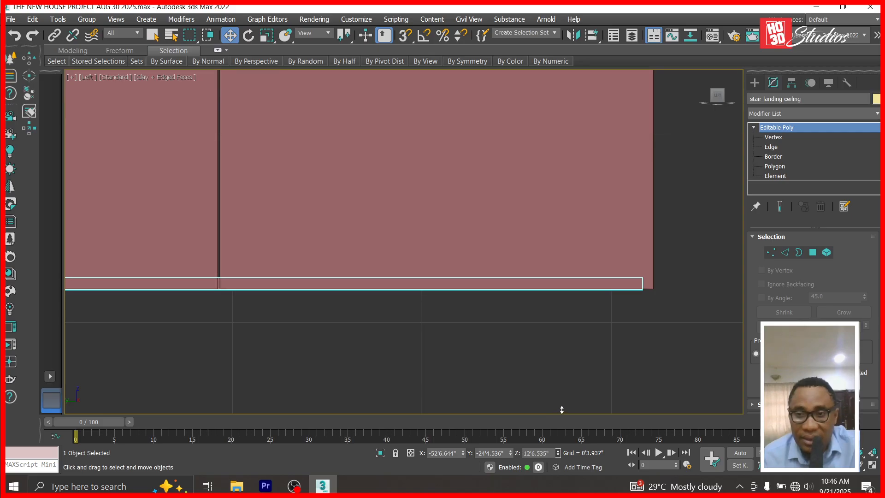
scroll(552, 295, "down", 4)
Save the scene and unhide all hidden objects.
key("ctrl+s")
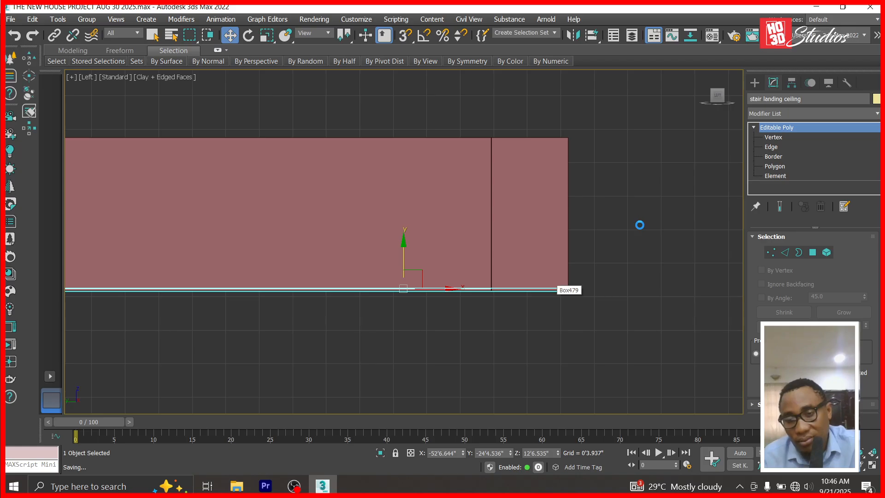
right_click(640, 226)
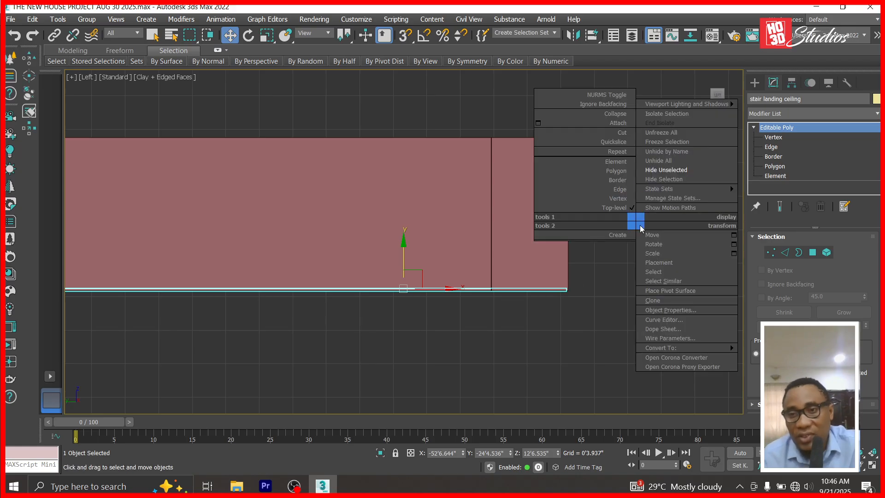
left_click(668, 164)
Return to Corona Camera001 and dolly back to show more of the building.
key("c")
double_click(387, 139)
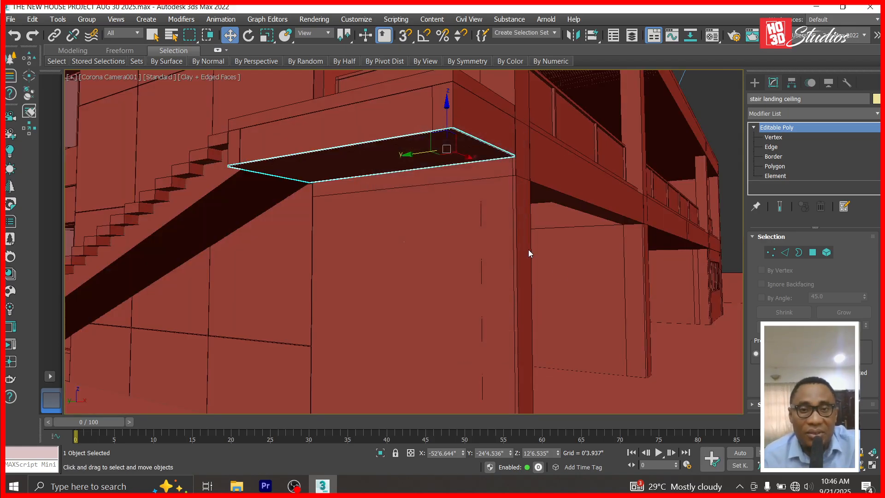
left_click(838, 453)
left_click_drag(526, 257, 524, 260)
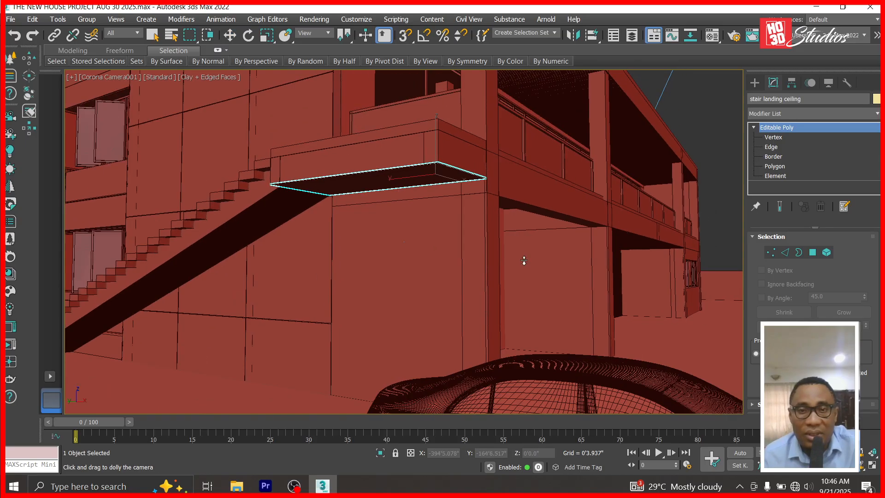
left_click(230, 35)
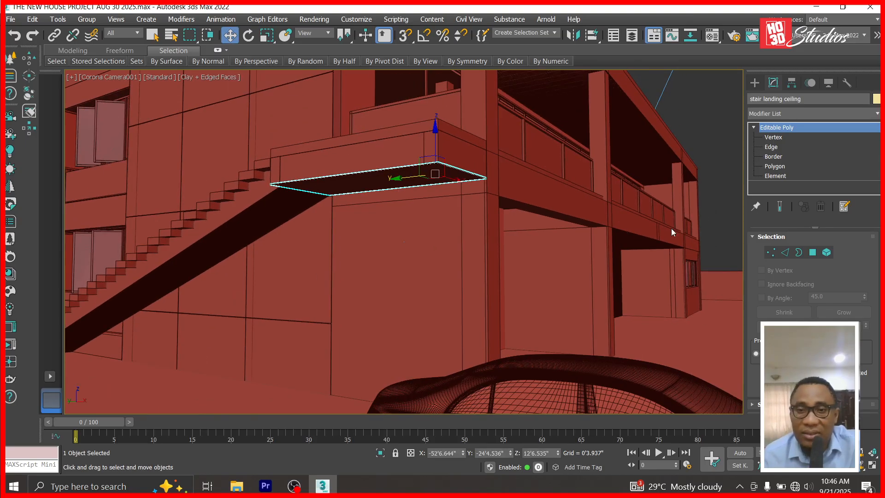
Set the ceiling slab's object colour to white and save the scene.
left_click(876, 98)
left_click(582, 272)
left_click(518, 316)
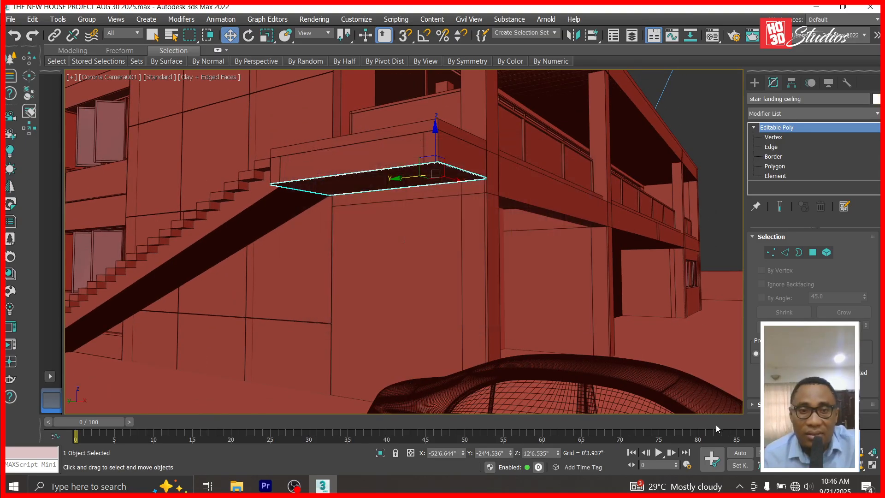
key("ctrl+s")
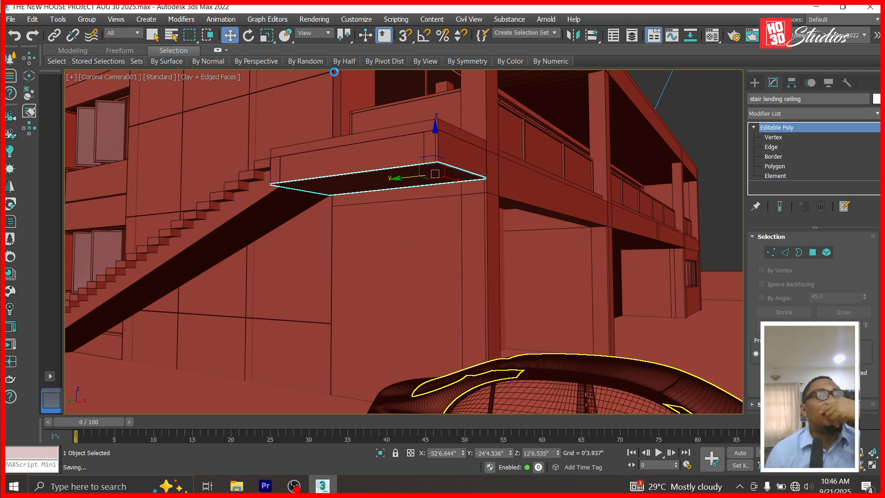
Start a 2560x1440 Corona render of the camera view, dismiss the error, and maximize the frame buffer.
left_click(324, 22)
left_click(330, 75)
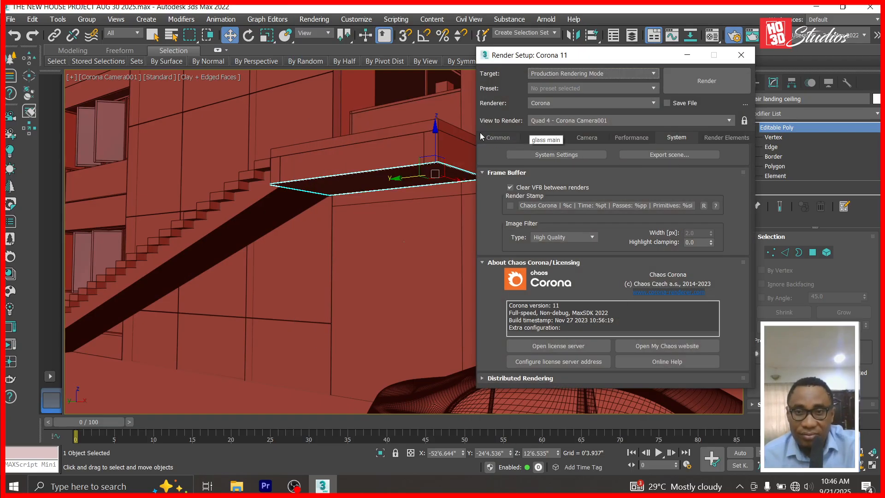
left_click(483, 137)
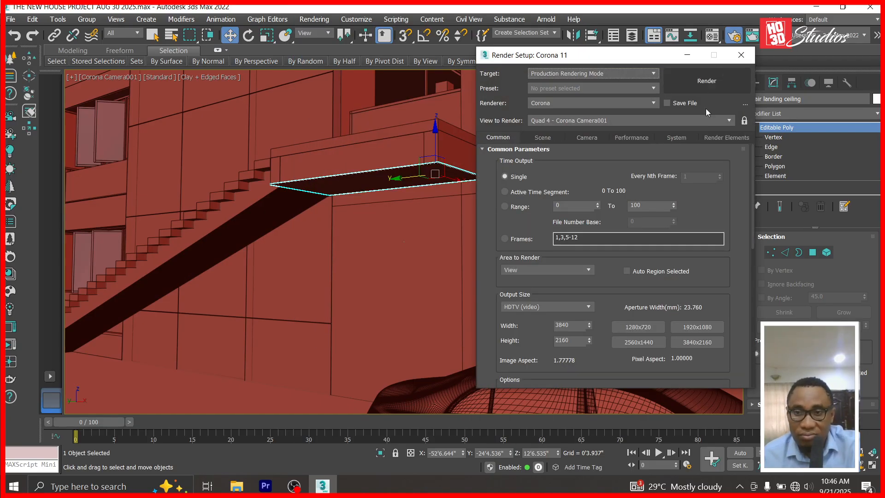
left_click(658, 343)
left_click(699, 84)
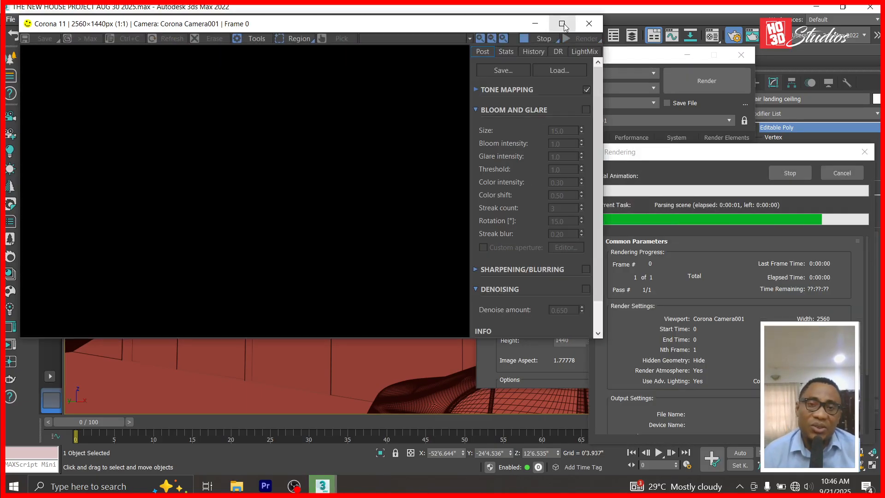
left_click(530, 141)
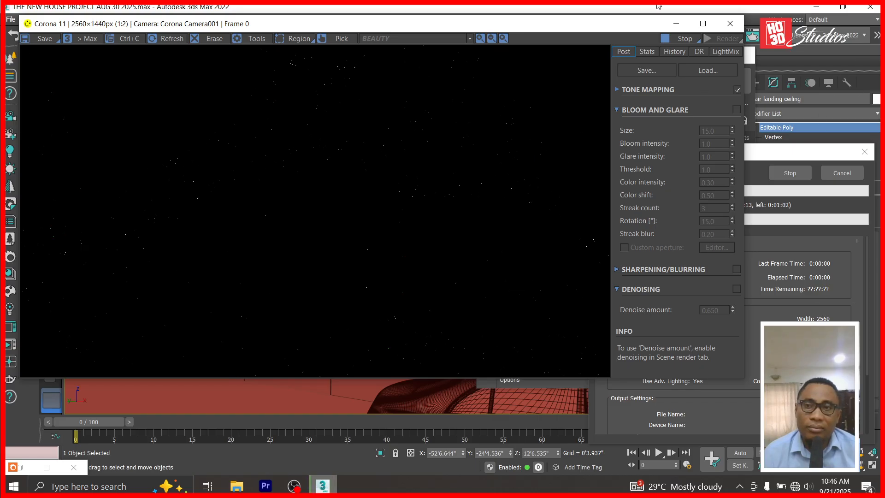
left_click(703, 24)
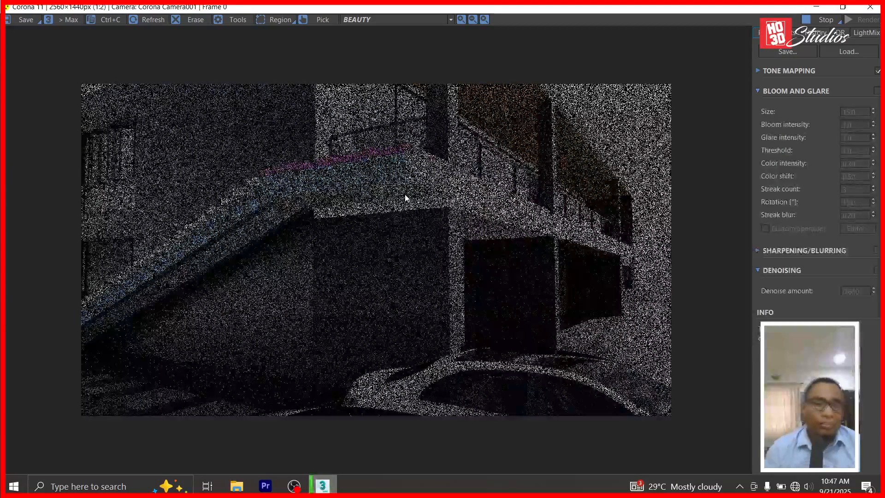
Zoom in and out of the frame buffer to inspect the stair landing as the render refines.
scroll(241, 178, "up", 1)
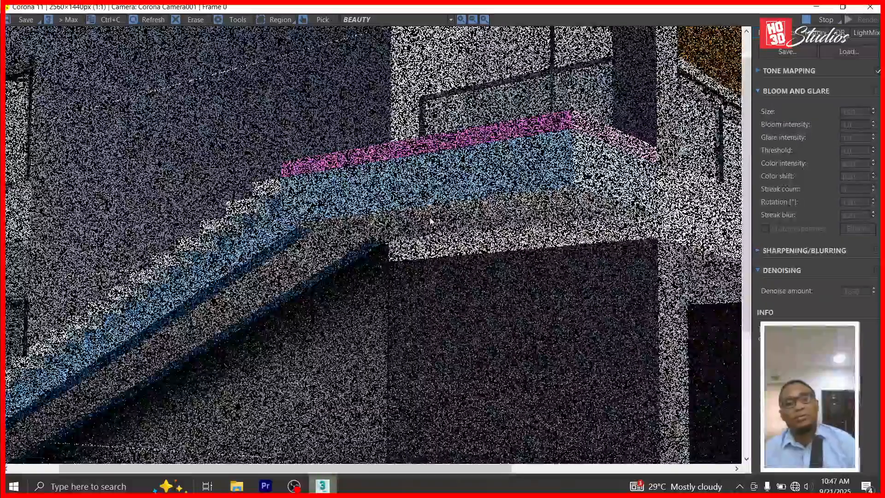
scroll(430, 221, "down", 1)
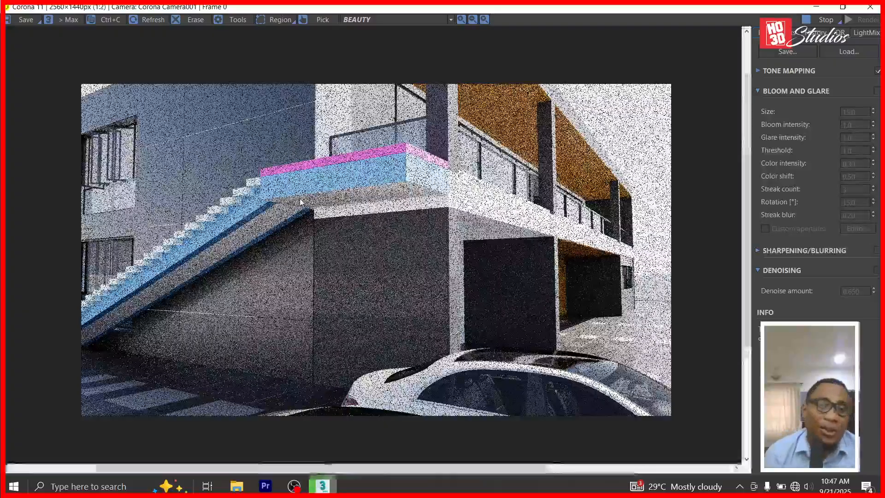
scroll(298, 201, "up", 1)
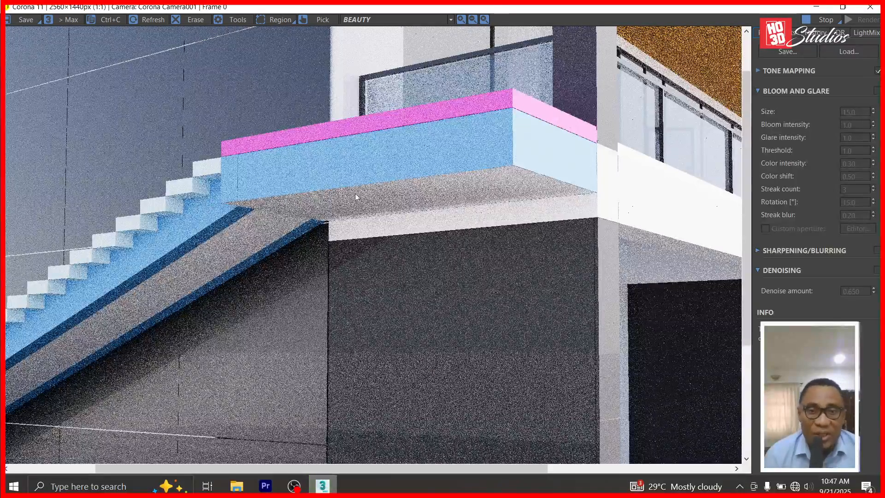
Stop the render, hide the frame buffer, and isolate the stair slab, landing and wall.
left_click(817, 18)
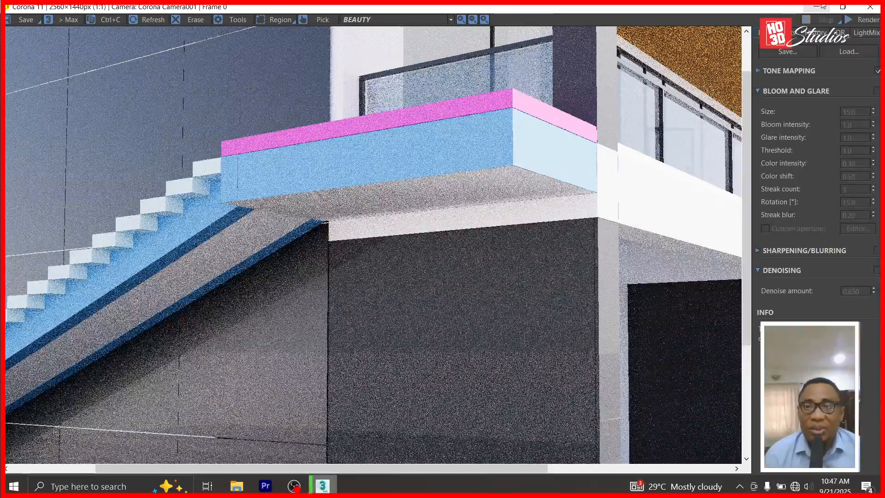
left_click(816, 7)
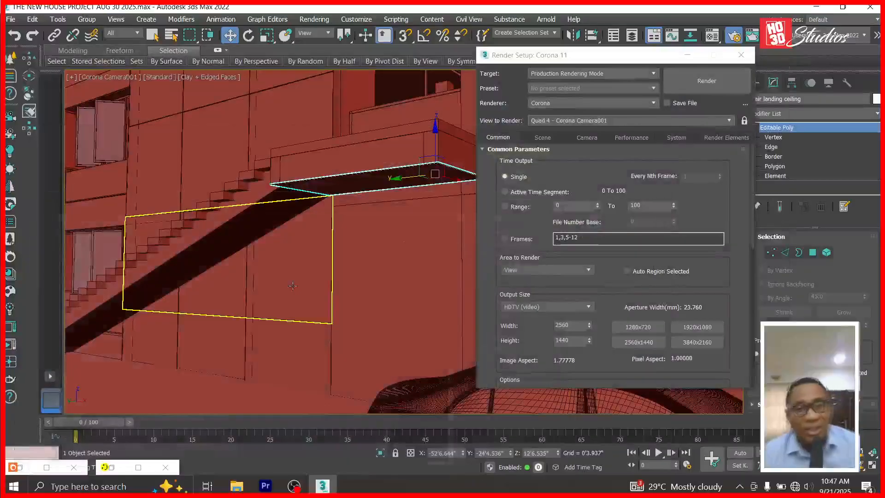
left_click(261, 211)
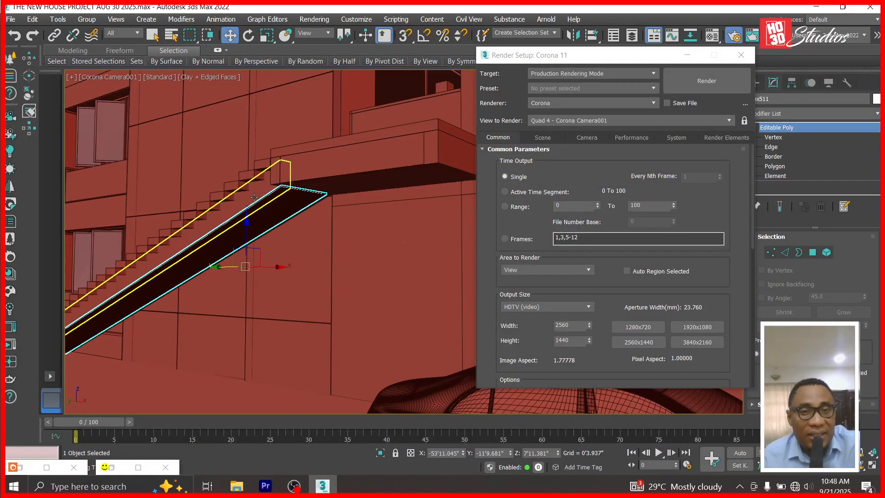
left_click(291, 184, "ctrl")
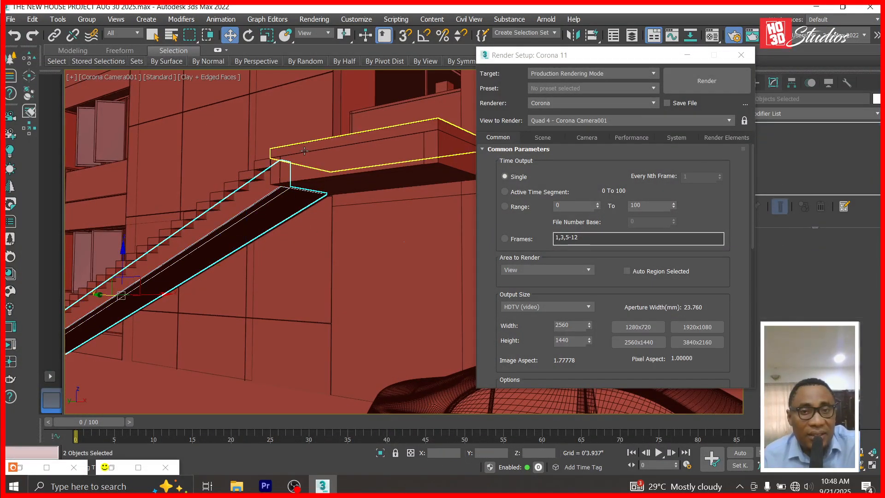
left_click(304, 124, "ctrl")
right_click(303, 126)
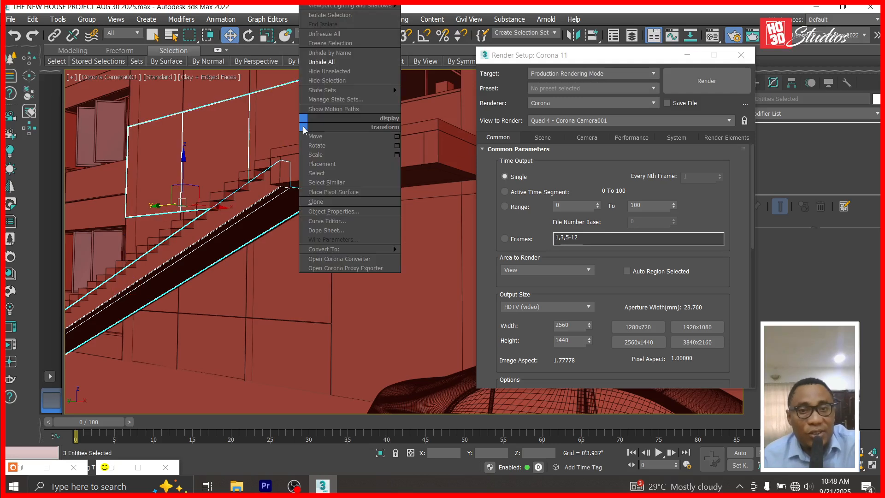
left_click(339, 70)
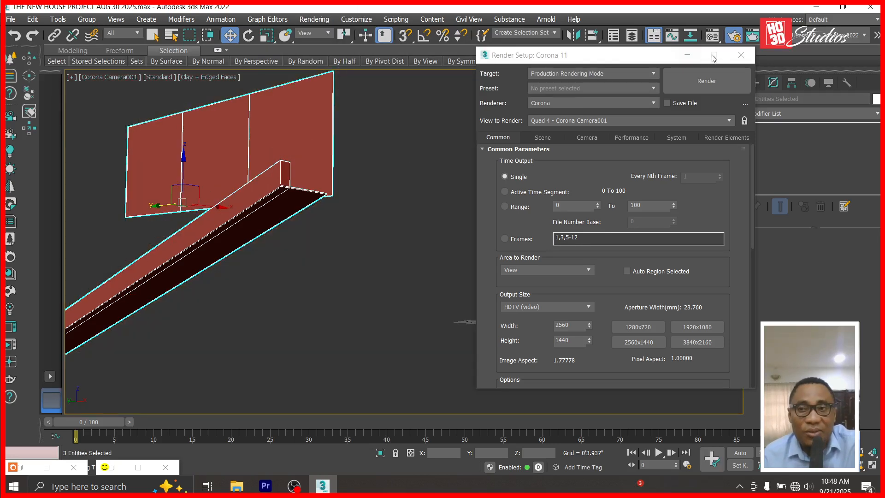
left_click(687, 55)
In Top view, select the wall's right-side vertices at Vertex level.
key("t")
scroll(397, 291, "down", 2)
left_click(484, 237)
scroll(457, 227, "down", 5)
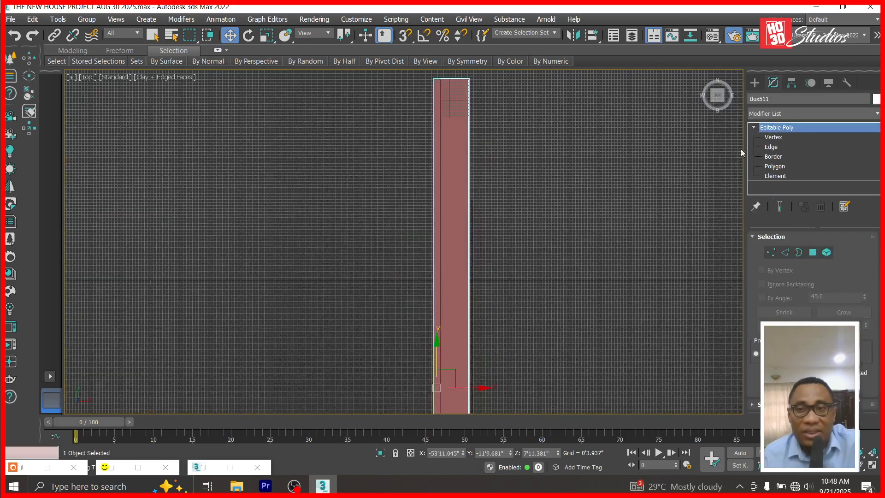
left_click(775, 137)
scroll(543, 158, "down", 4)
left_click_drag(539, 84, 506, 296)
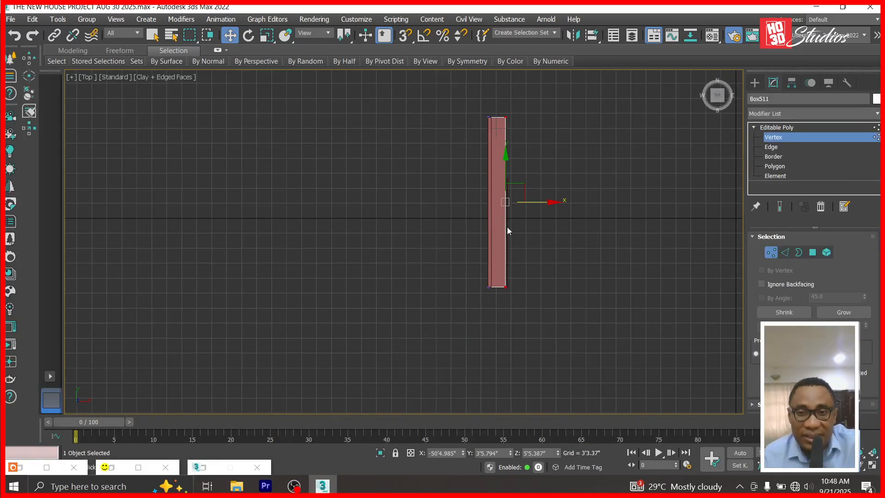
Stretch the wall's right edge along X to meet the neighbouring edge, then leave Vertex mode.
scroll(510, 162, "up", 6)
scroll(484, 187, "down", 3)
scroll(505, 194, "up", 3)
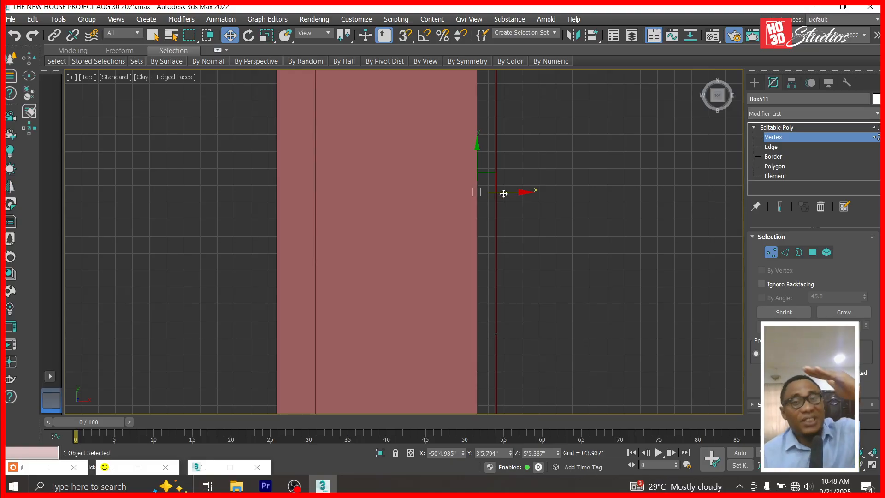
scroll(503, 194, "up", 3)
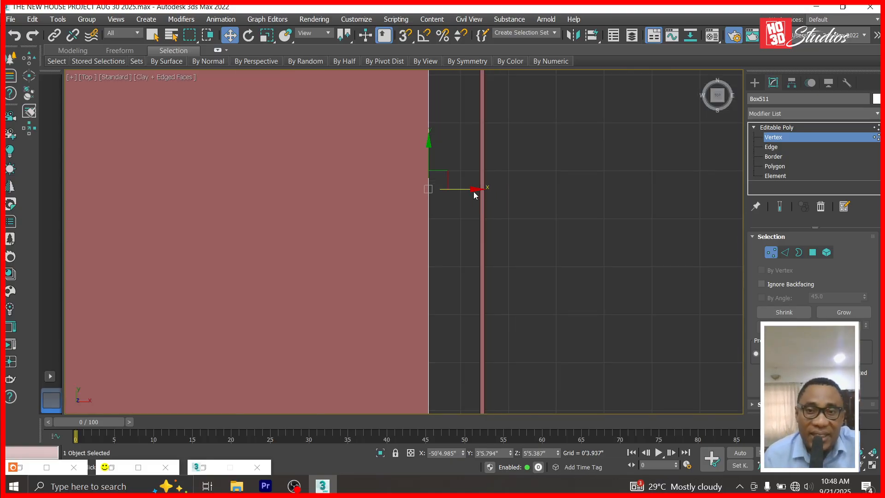
left_click_drag(475, 190, 514, 197)
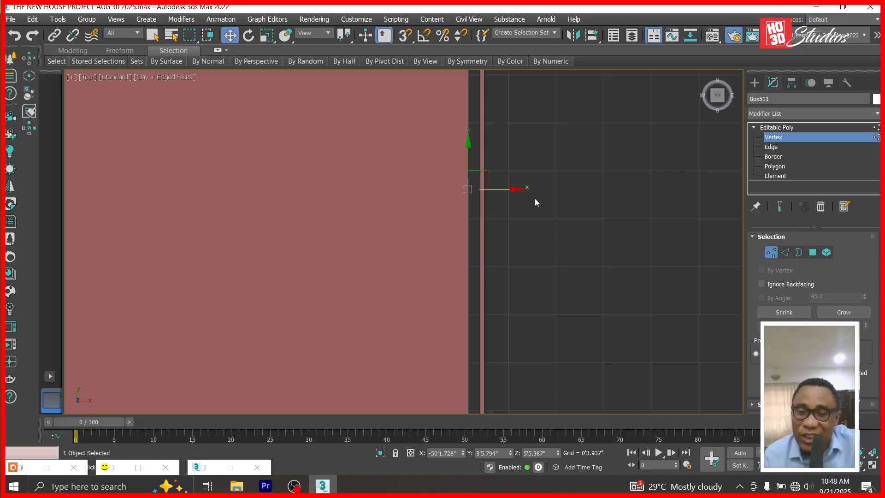
scroll(535, 199, "down", 3)
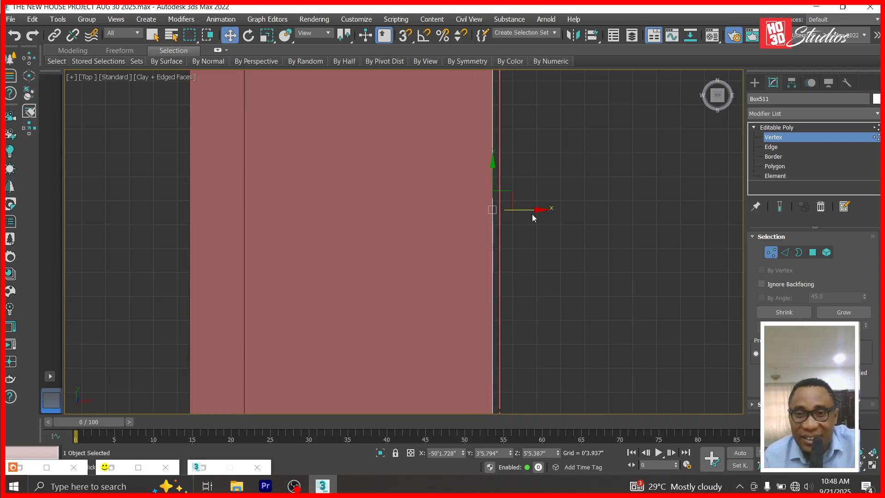
left_click_drag(538, 210, 508, 208)
scroll(519, 210, "up", 3)
scroll(507, 208, "down", 8)
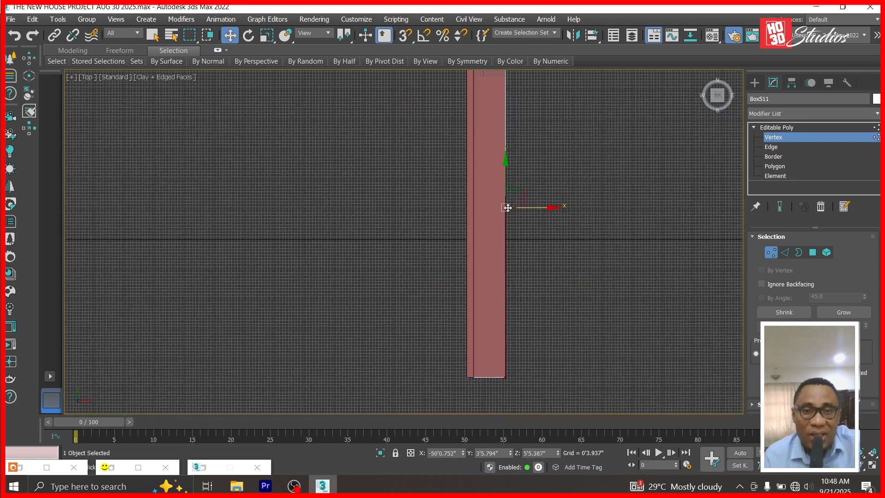
scroll(537, 346, "down", 3)
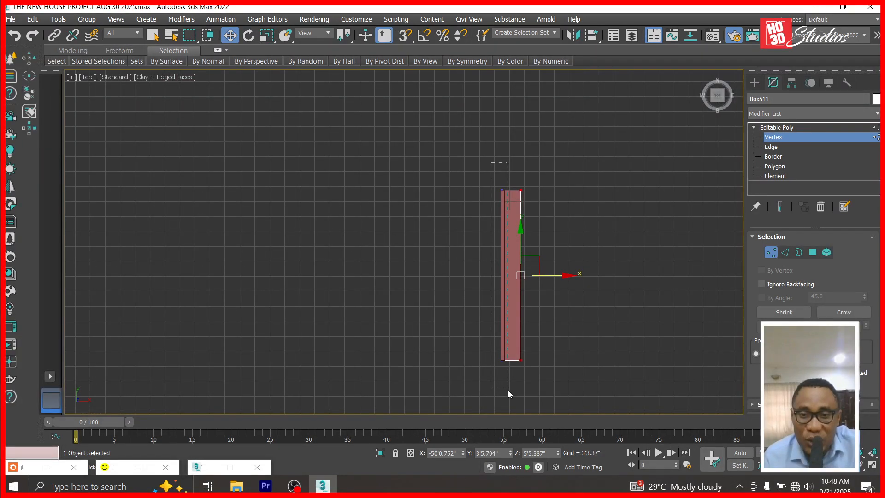
scroll(511, 292, "up", 8)
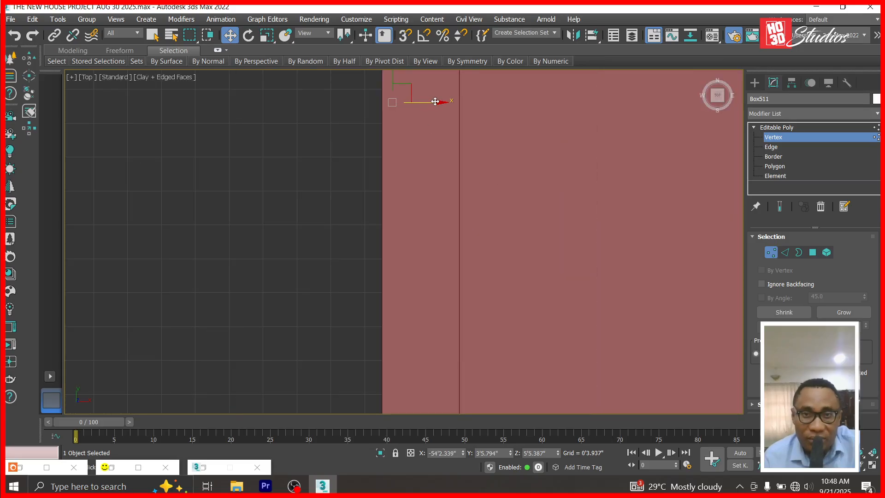
left_click_drag(438, 102, 426, 106)
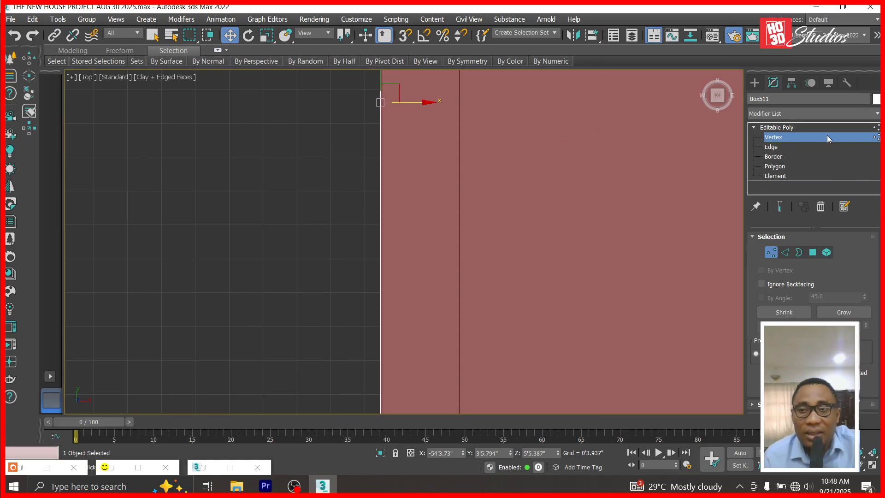
left_click(816, 127)
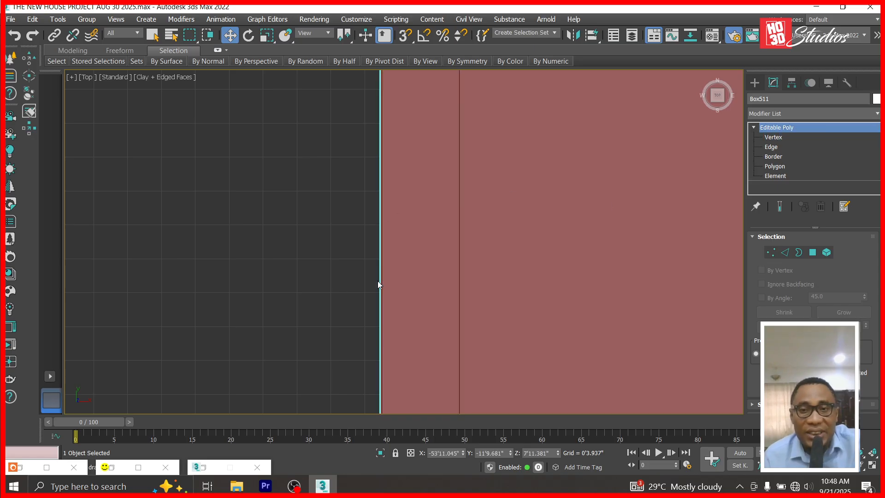
In Left view, lower the sloped stair slab slightly with the Z spinner.
key("l")
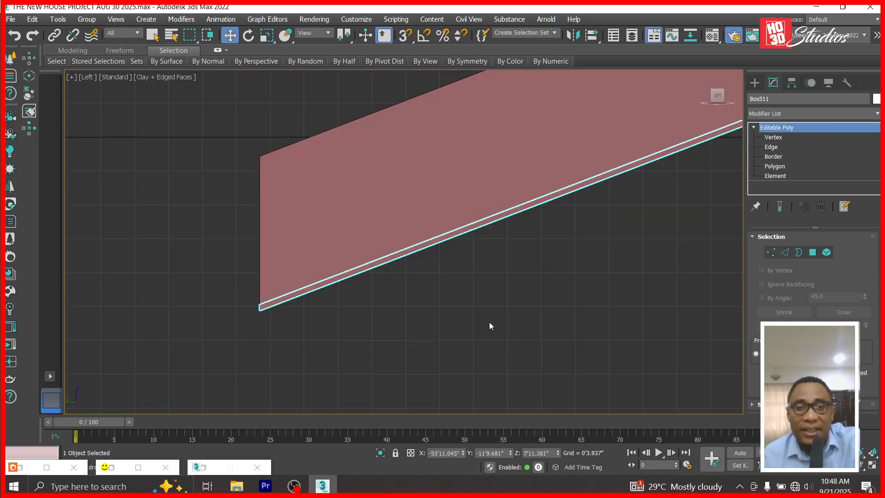
scroll(267, 304, "up", 5)
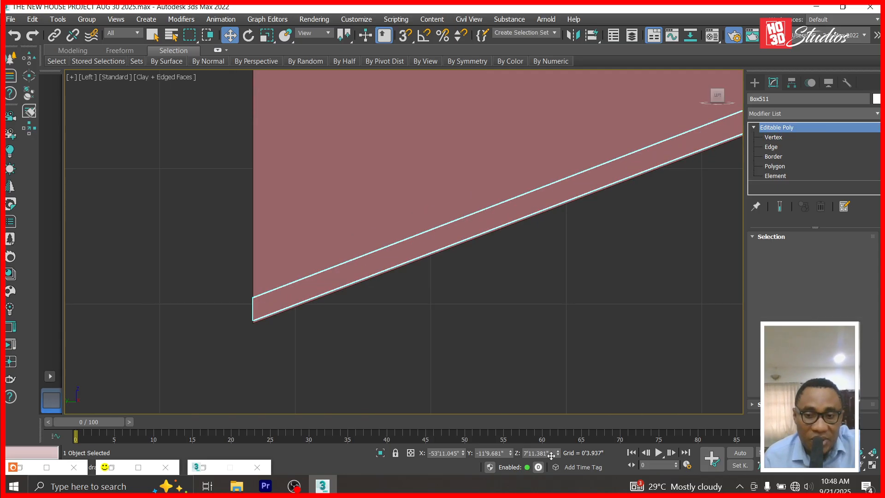
left_click_drag(558, 454, 559, 11)
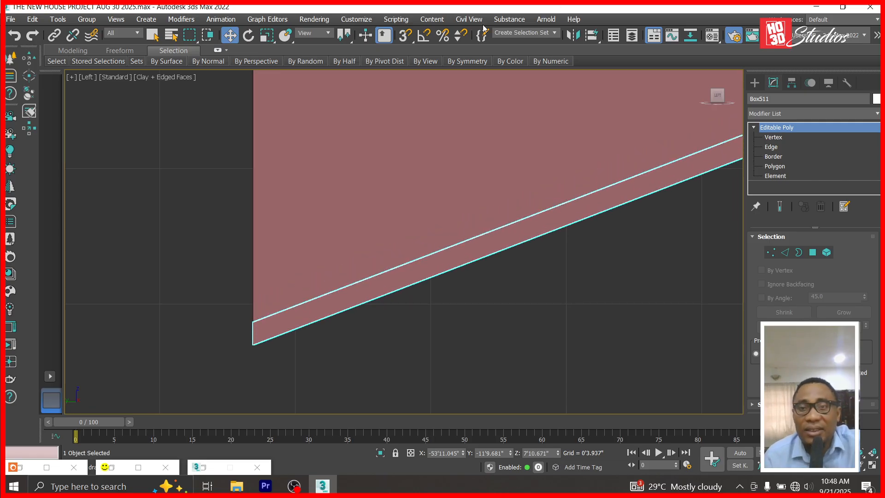
scroll(477, 197, "down", 6)
Unhide all objects and view the scene through Corona Camera001.
right_click(477, 198)
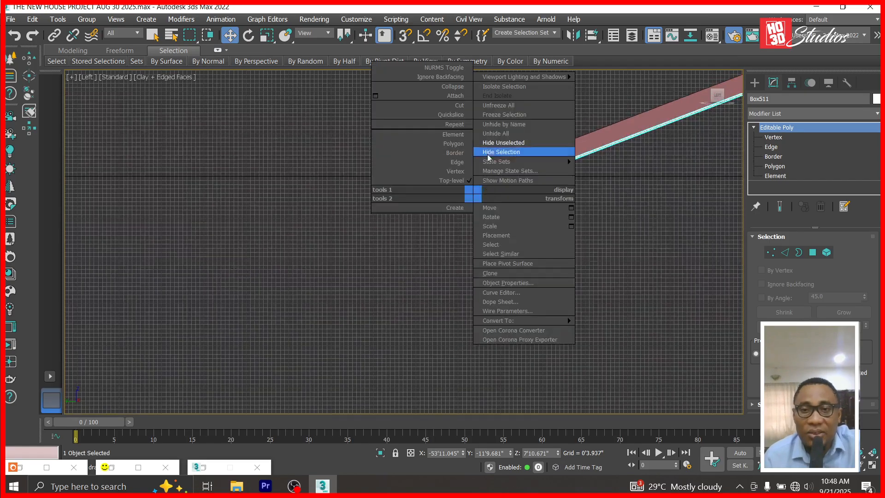
left_click(499, 134)
key("c")
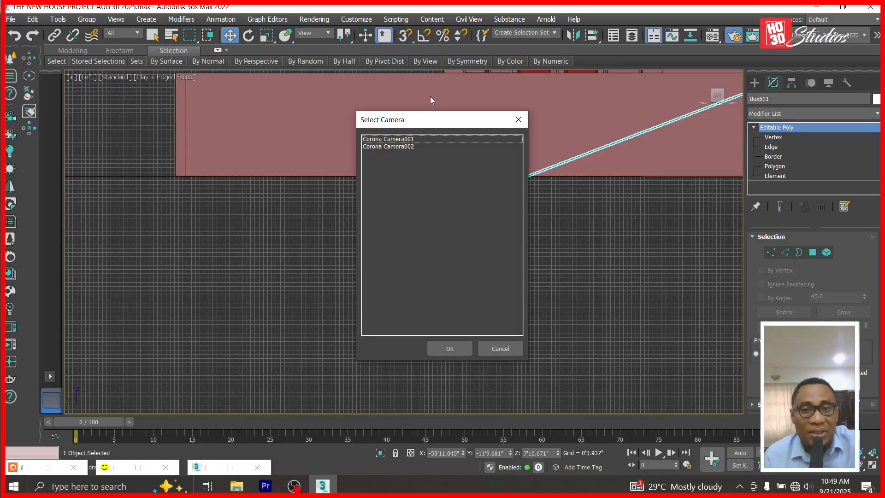
double_click(418, 139)
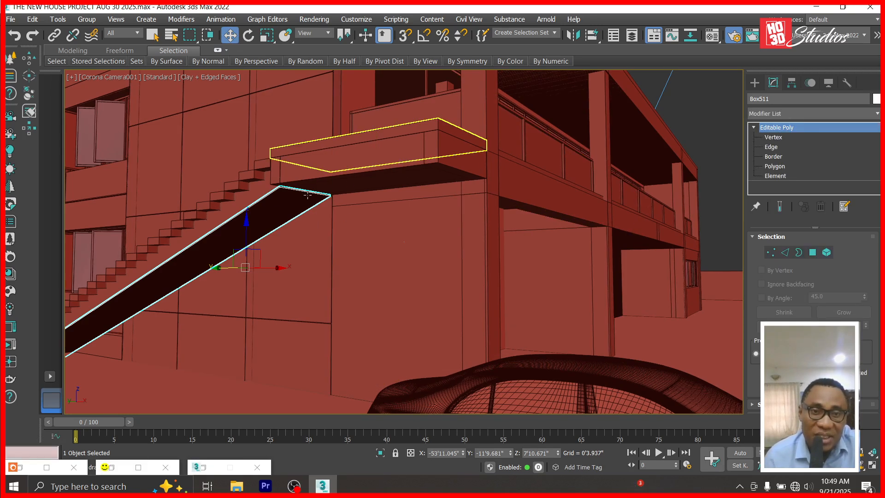
Isolate the sloped slab and landing ceiling slab, then select the ceiling slab in Top view.
left_click(352, 184, "ctrl")
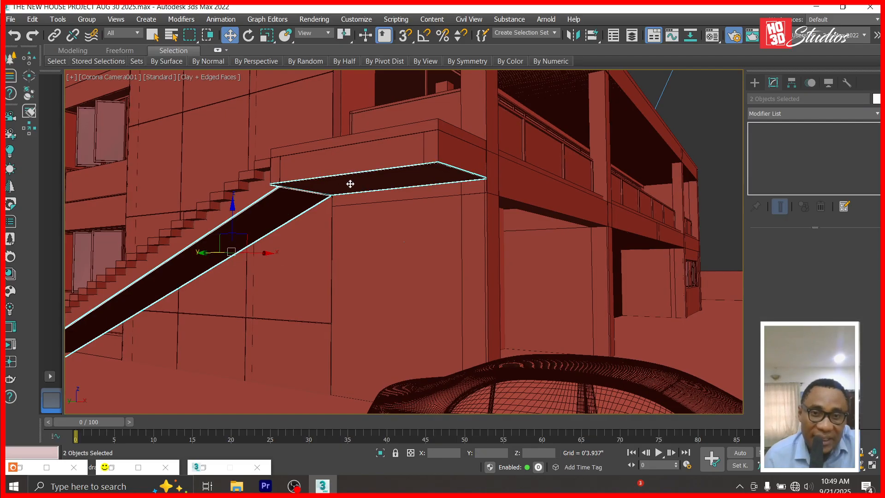
right_click(352, 184)
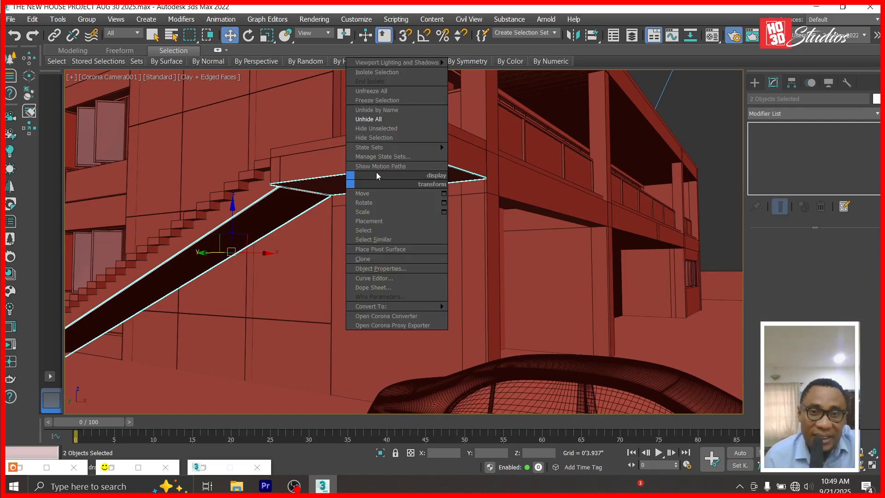
left_click(400, 130)
key("t")
scroll(464, 276, "down", 5)
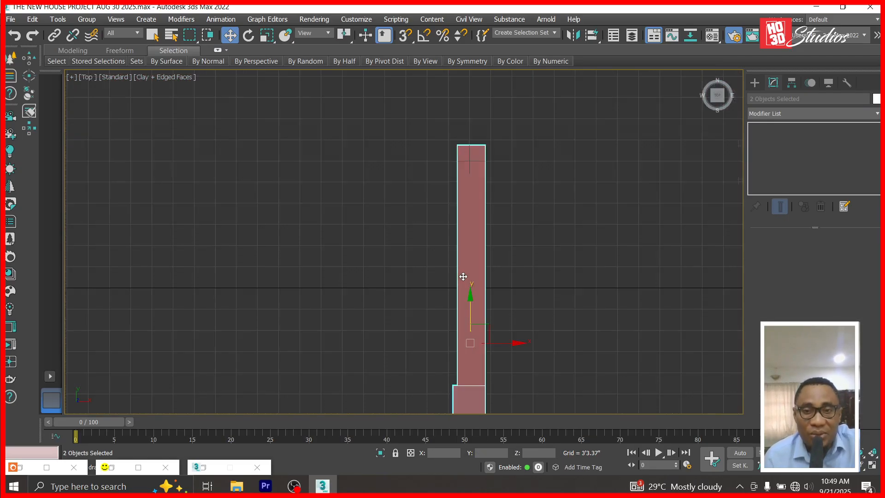
left_click(717, 165)
scroll(540, 312, "down", 3)
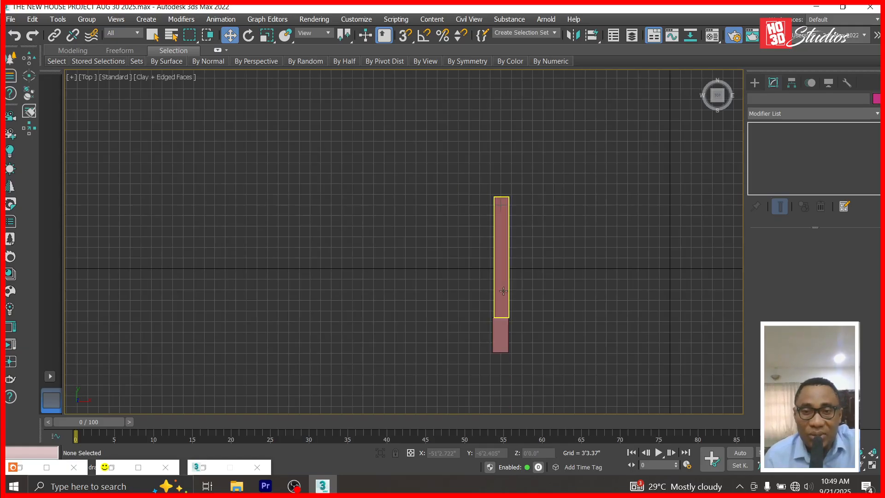
scroll(496, 313, "up", 6)
left_click(498, 302)
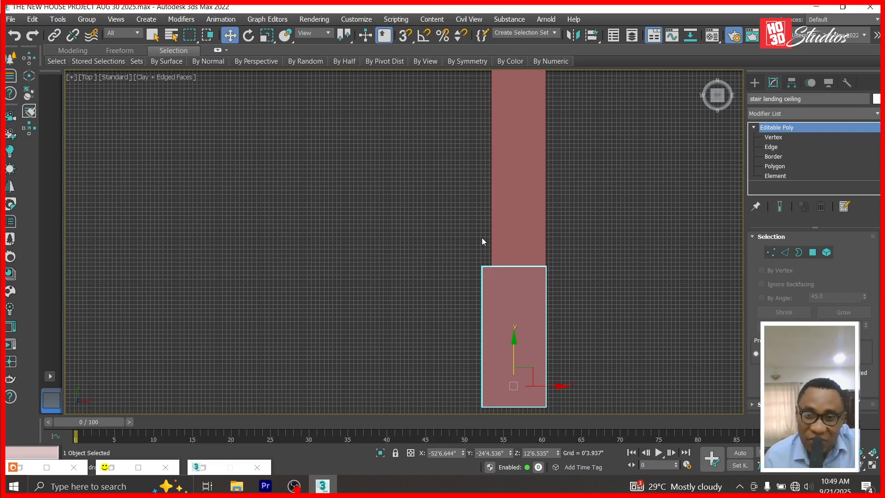
Use the viewport context menu options, then switch to the Left view.
right_click(598, 232)
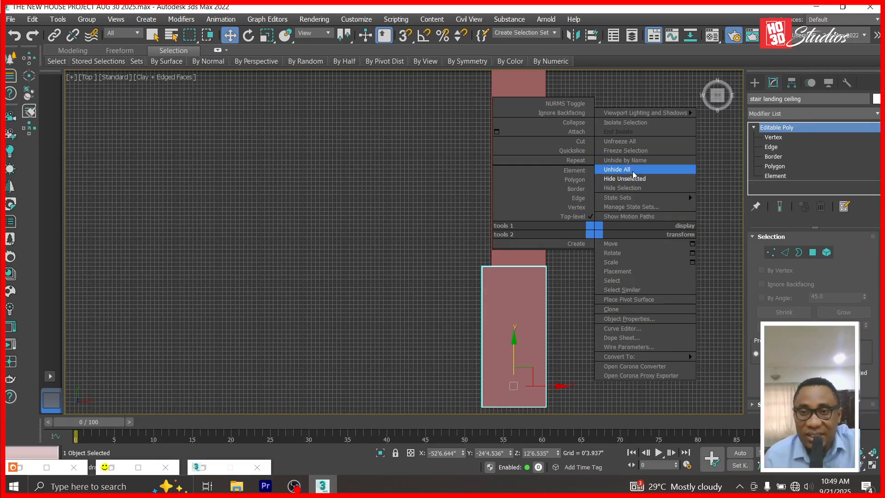
left_click(634, 171)
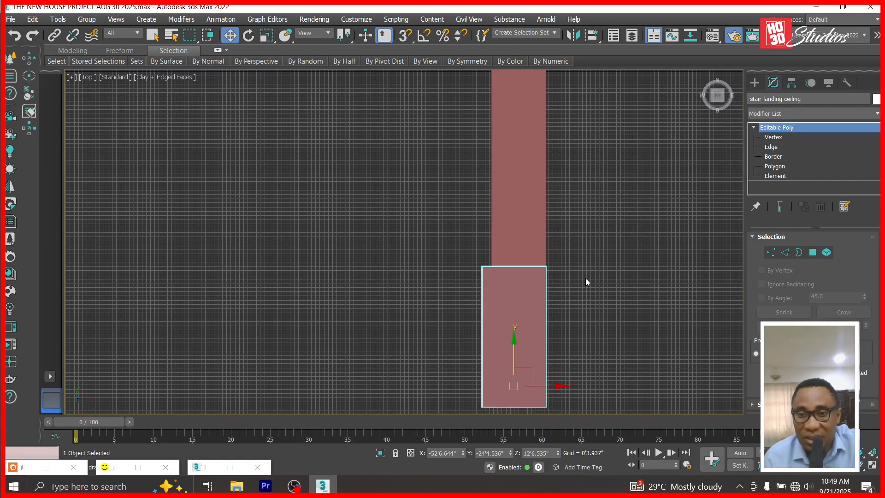
scroll(553, 272, "up", 5)
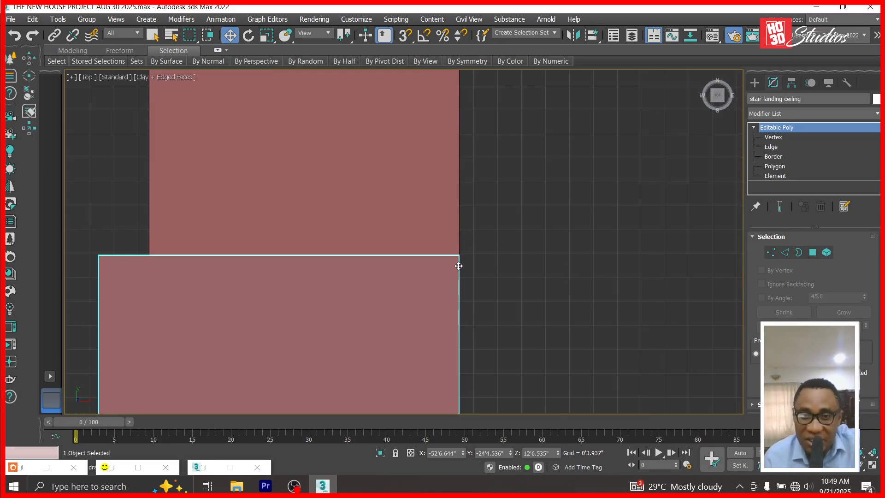
right_click(569, 251)
left_click(103, 181)
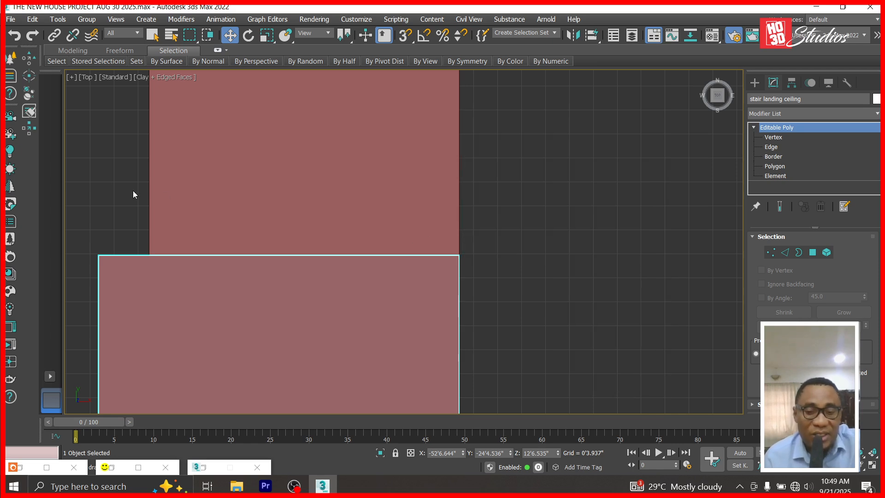
key("l")
scroll(455, 286, "down", 5)
scroll(681, 202, "down", 3)
scroll(581, 213, "up", 8)
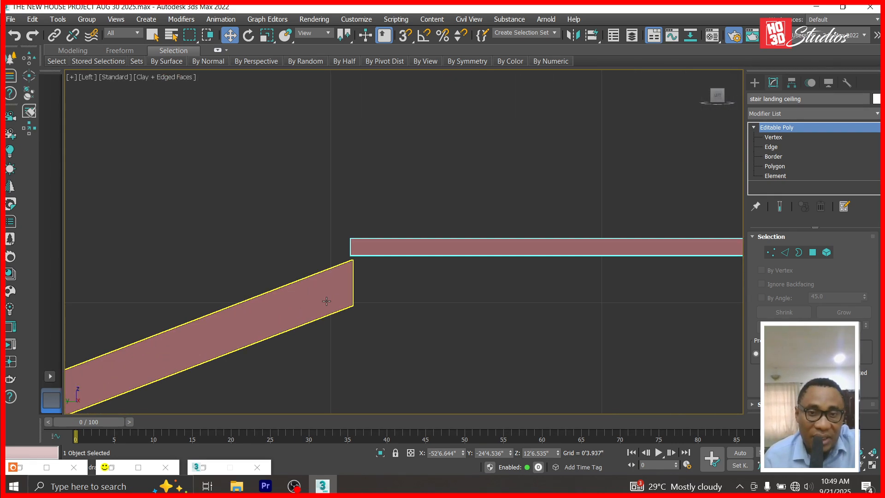
Select the sloped stair slab and raise it slightly.
left_click(331, 281)
scroll(332, 268, "up", 3)
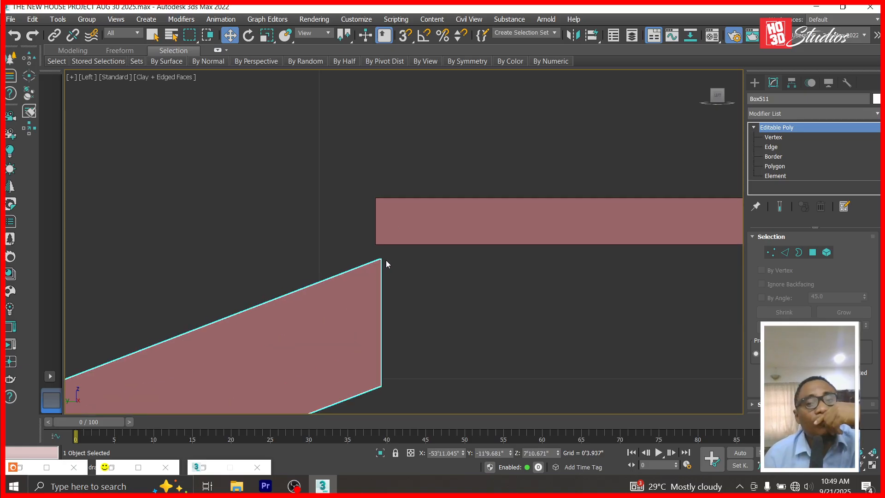
left_click(413, 245)
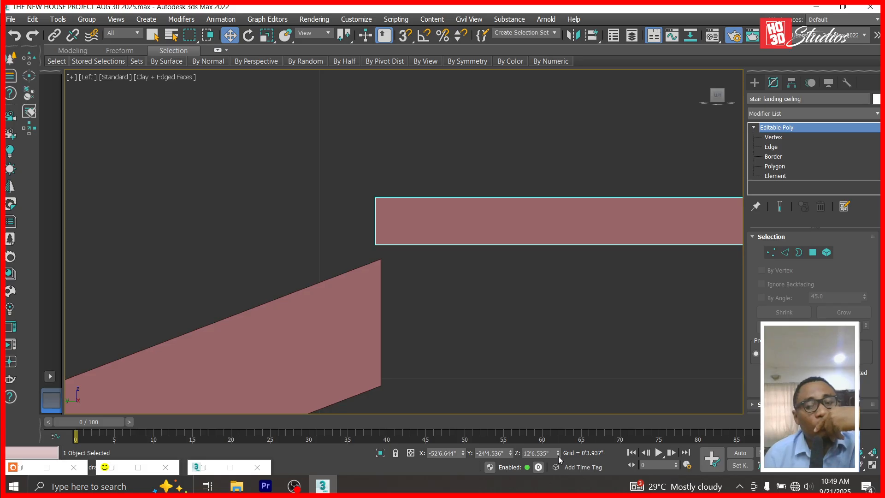
scroll(389, 233, "down", 3)
left_click(372, 289)
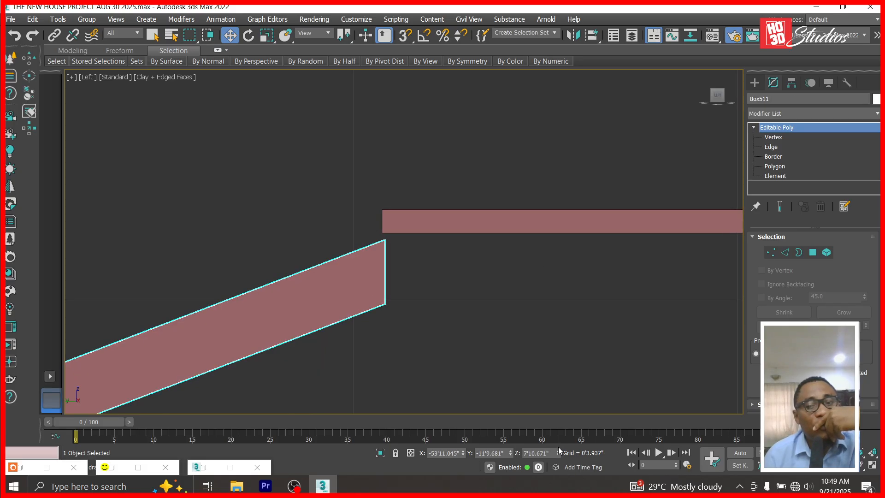
left_click_drag(558, 453, 559, 423)
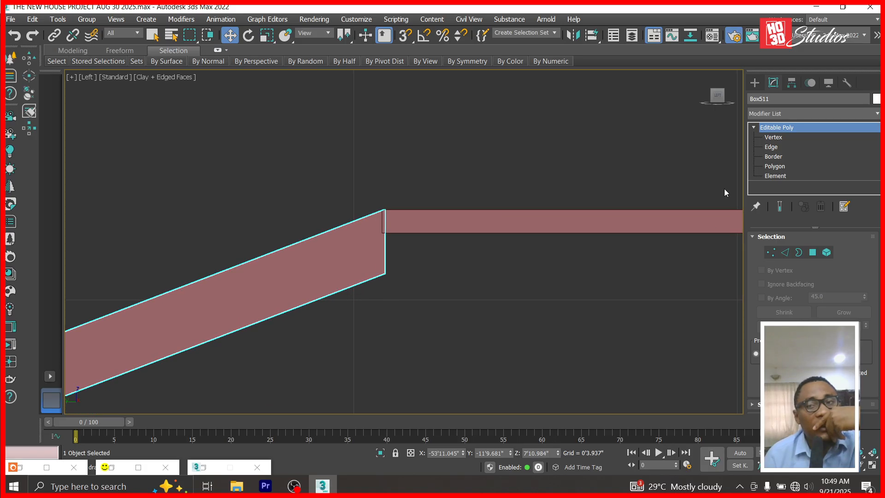
Raise the slab's lower corner vertex at its top end to meet the landing underside.
left_click(773, 139)
left_click_drag(370, 297, 371, 295)
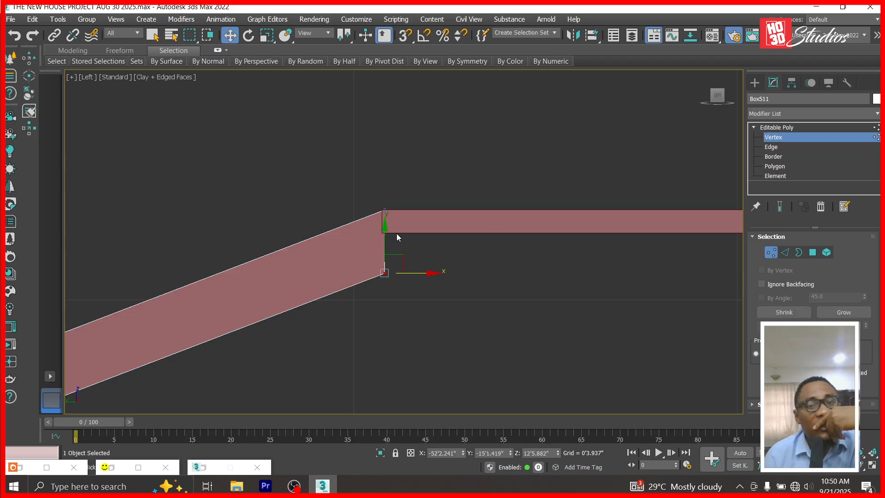
left_click_drag(380, 231, 389, 188)
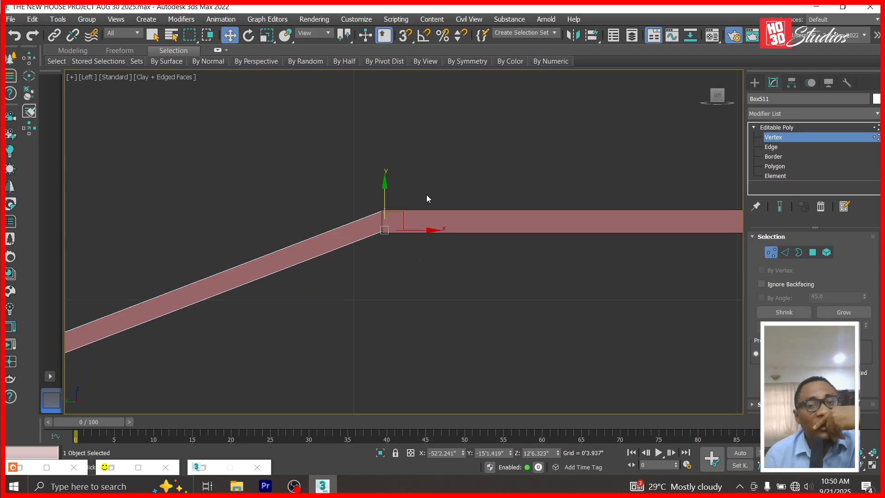
scroll(507, 199, "down", 6)
scroll(595, 198, "up", 8)
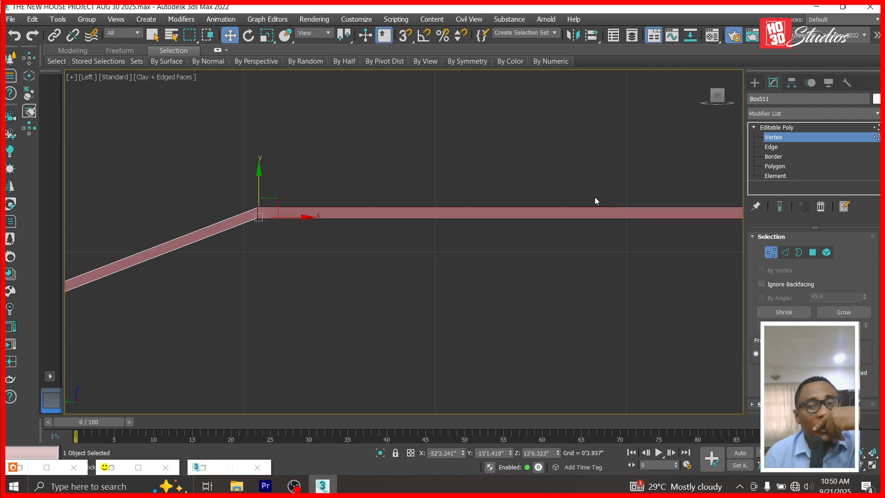
scroll(234, 210, "up", 2)
Draw a small reference box, Box513, at the slab junction.
left_click(755, 82)
left_click(781, 155)
left_click_drag(245, 210, 265, 235)
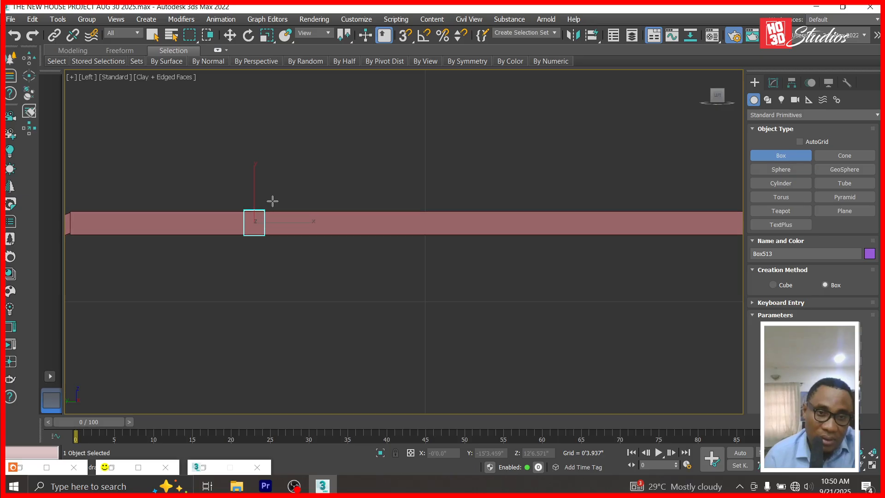
left_click(230, 35)
Move the small box down the slope to line up with the sloped slab's lower end.
scroll(544, 236, "down", 8)
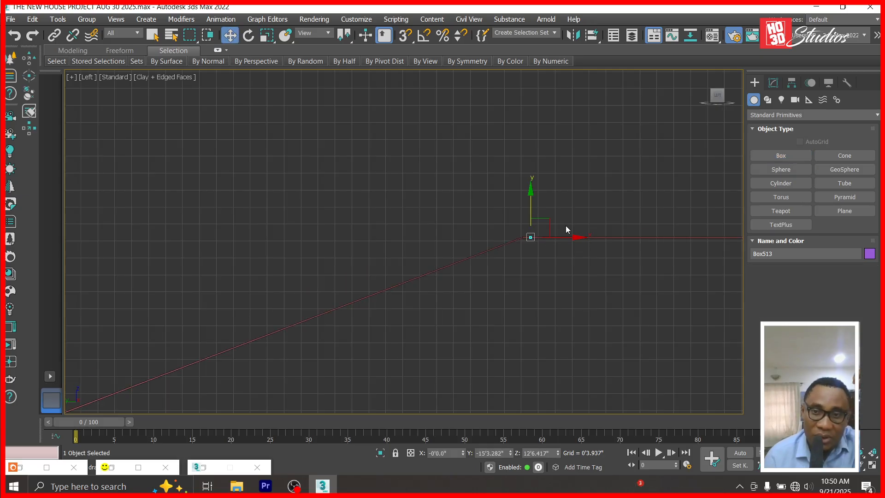
scroll(558, 231, "down", 2)
left_click_drag(562, 216, 150, 358)
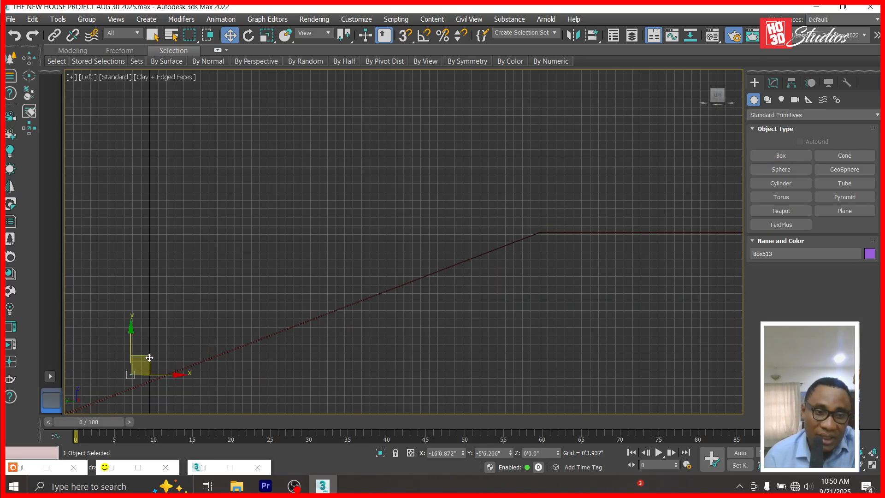
scroll(258, 308, "down", 5)
left_click_drag(230, 307, 104, 353)
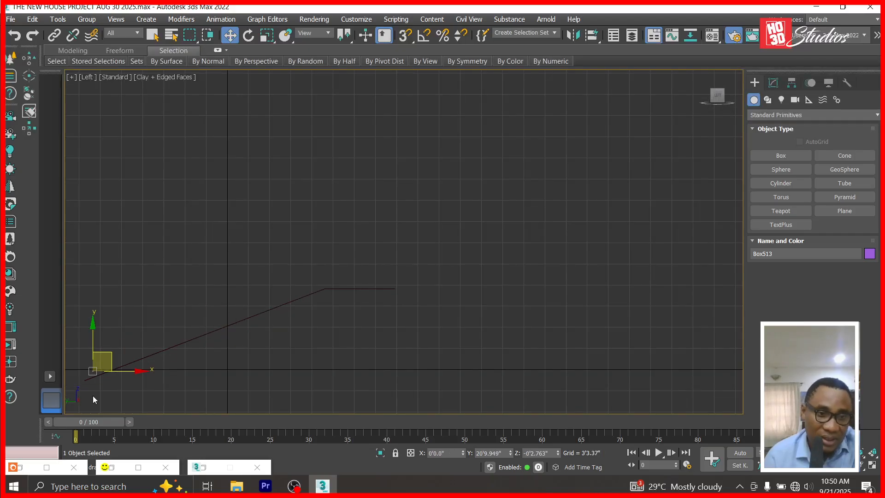
scroll(92, 395, "up", 6)
scroll(337, 338, "down", 4)
left_click_drag(320, 305, 305, 327)
scroll(286, 333, "up", 12)
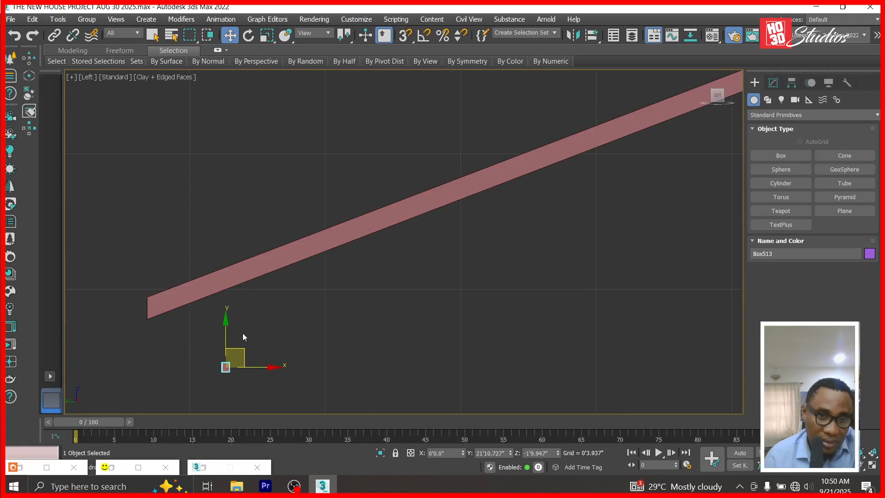
left_click_drag(231, 345, 183, 308)
scroll(170, 333, "up", 8)
left_click(183, 368)
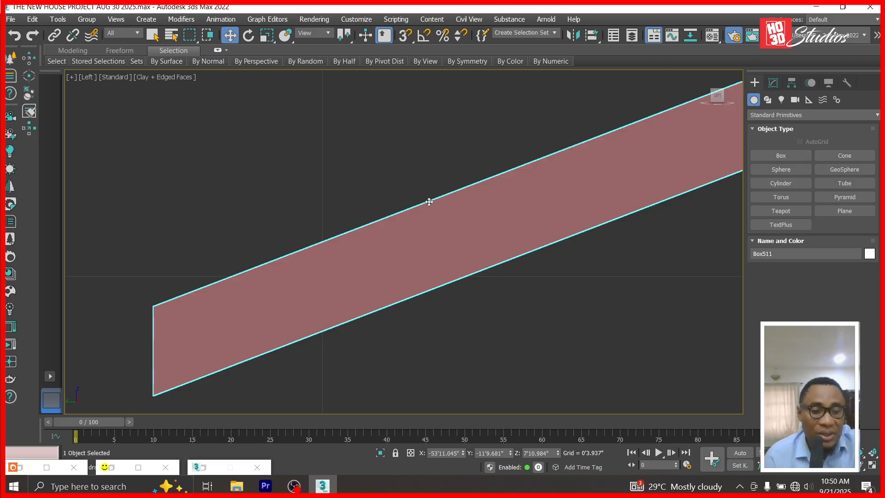
key("ctrl+z")
In Top view, select Box513 and slide it left along X.
key("t")
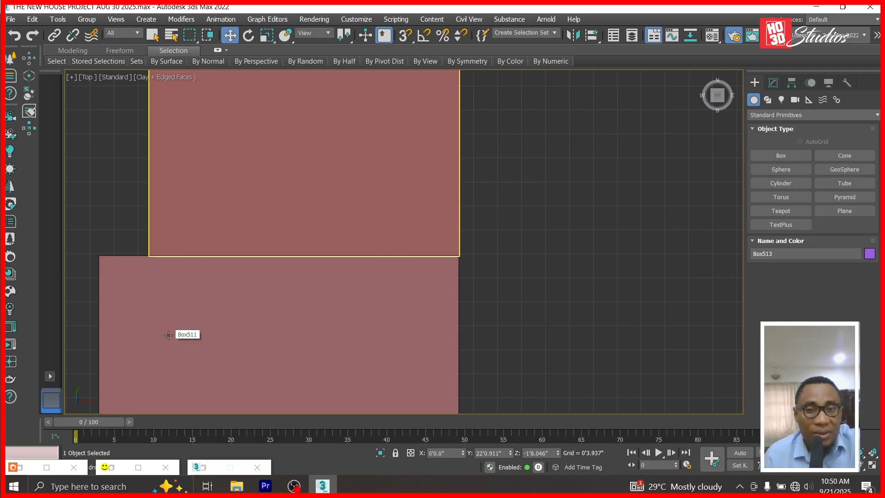
scroll(454, 254, "down", 10)
left_click(525, 160)
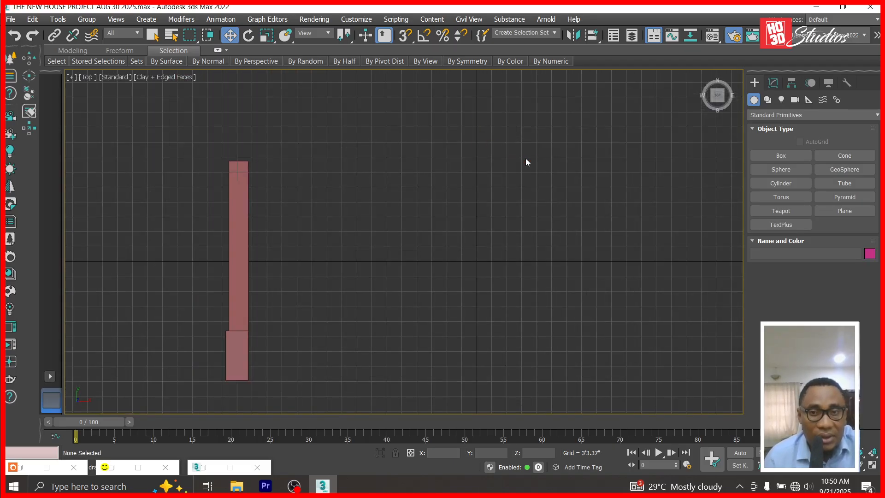
left_click_drag(414, 121, 552, 191)
left_click_drag(524, 160, 253, 160)
Raise Box511's bottom vertex to line up with Box513, then delete Box513.
key("l")
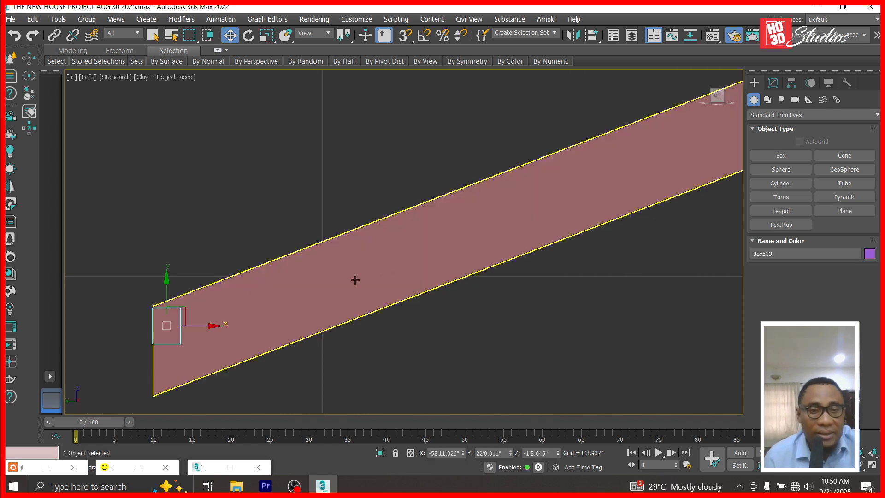
left_click(563, 251)
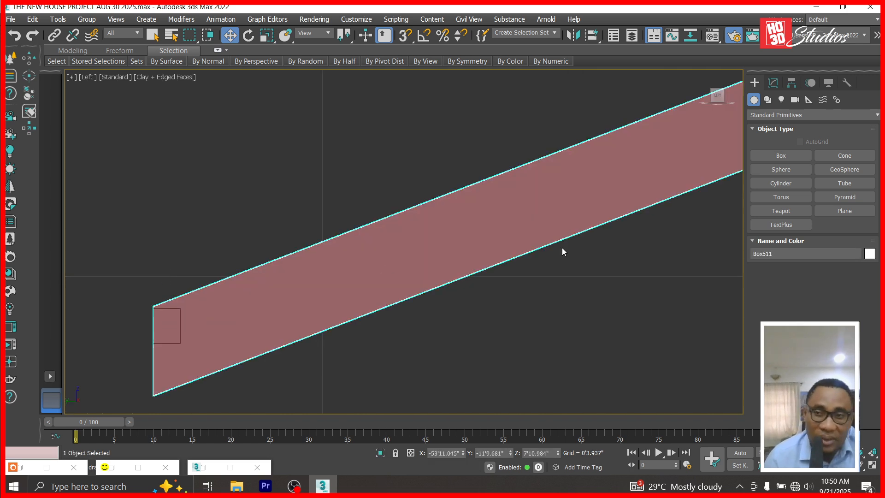
left_click(774, 83)
left_click(762, 137)
left_click_drag(174, 404, 174, 404)
left_click_drag(153, 351, 162, 298)
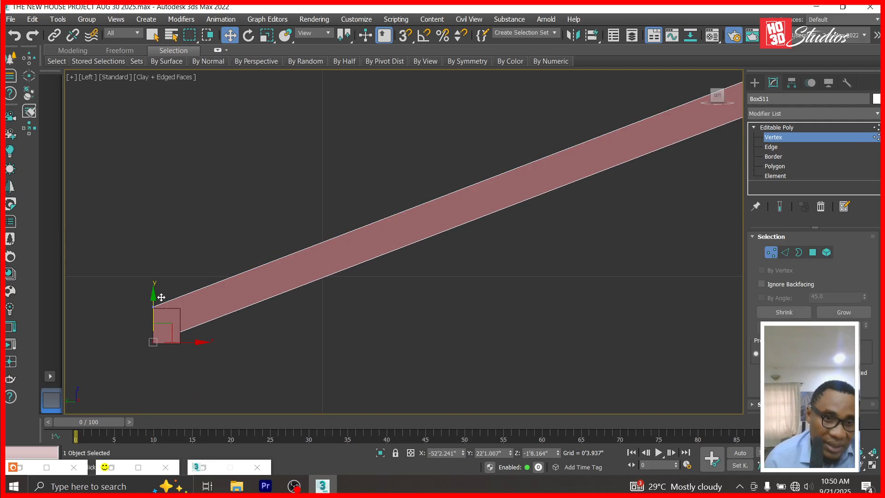
left_click(179, 325)
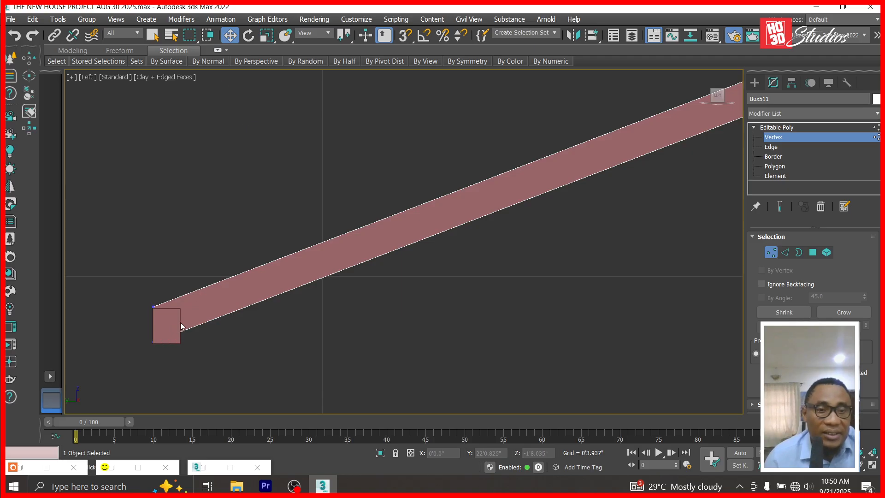
left_click(785, 141)
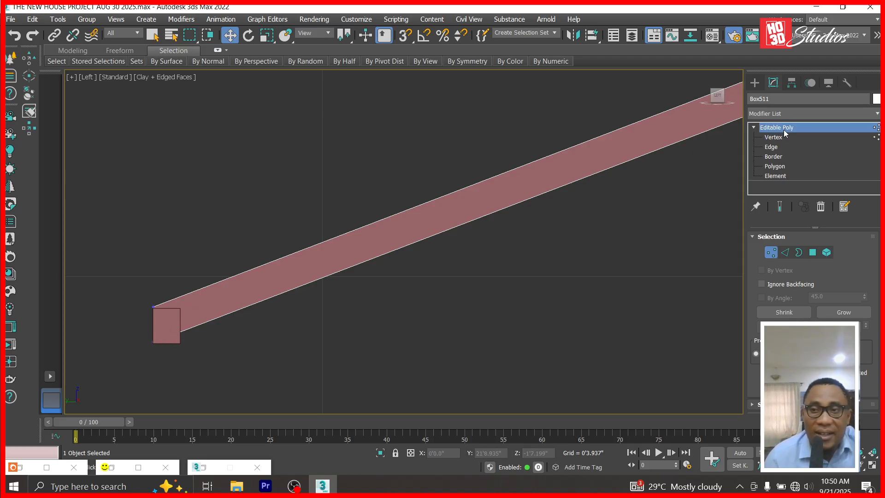
left_click(181, 325)
key("Delete")
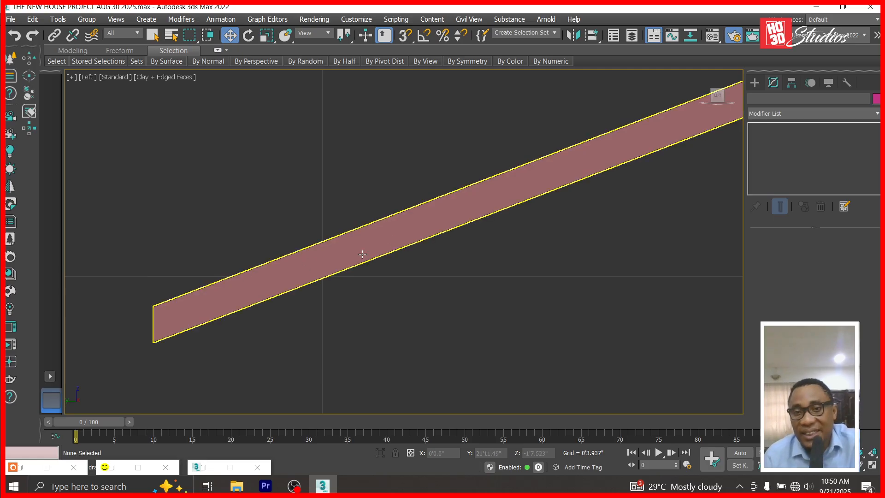
Unhide all objects, then pick the slanted beam Box511's bottom-left vertex in Vertex mode.
right_click(482, 283)
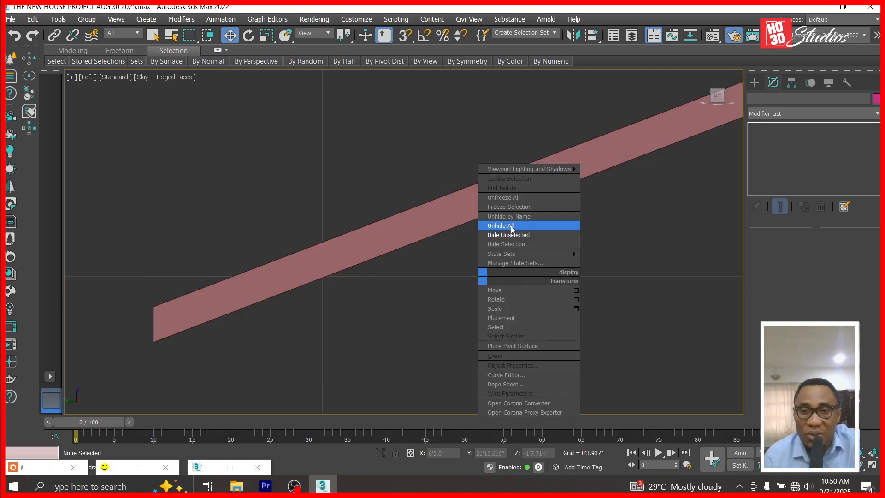
left_click(513, 227)
left_click(212, 217)
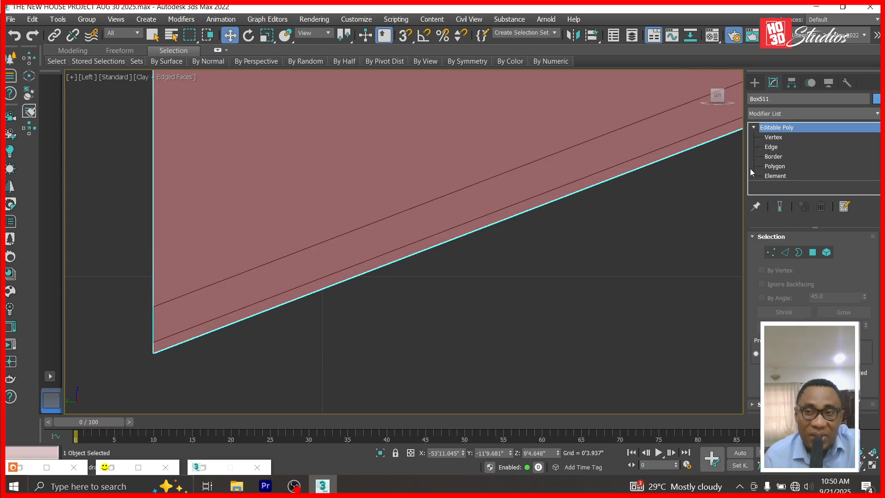
key("1")
left_click_drag(103, 346, 184, 380)
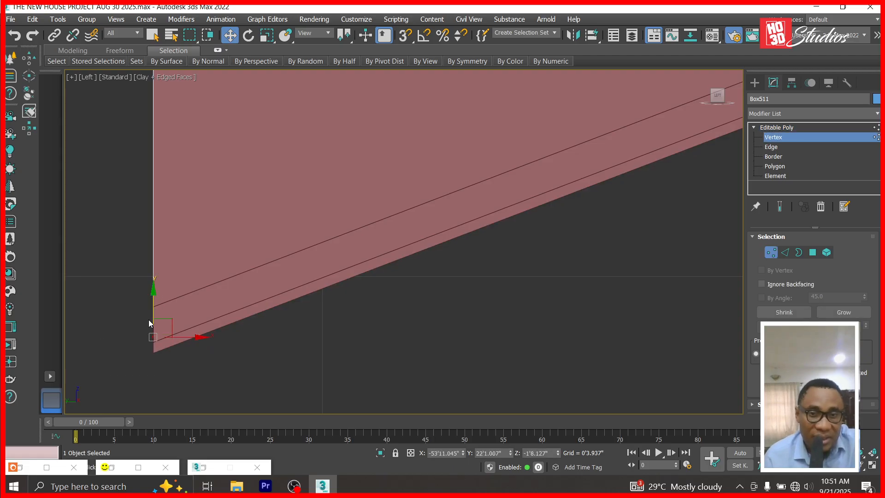
scroll(153, 294, "down", 3)
scroll(706, 254, "down", 5)
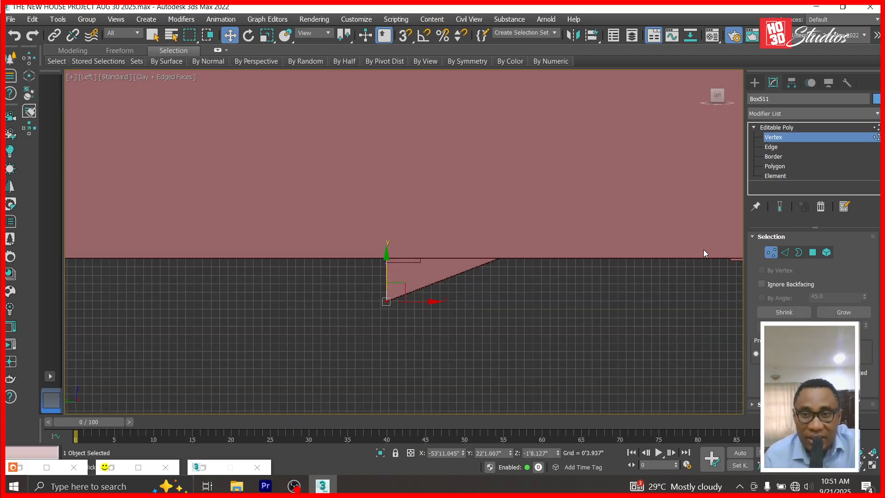
left_click(810, 129)
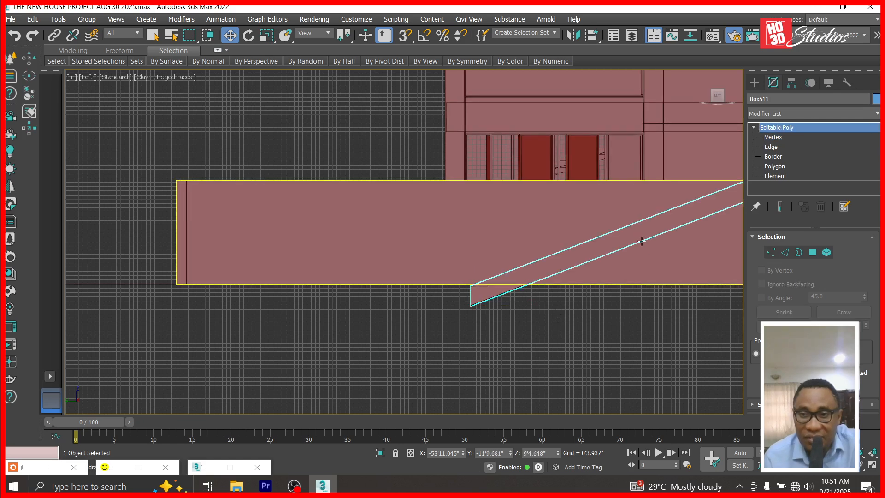
Hide the long box in front of the stairs.
left_click(648, 259)
right_click(647, 257)
left_click(684, 215)
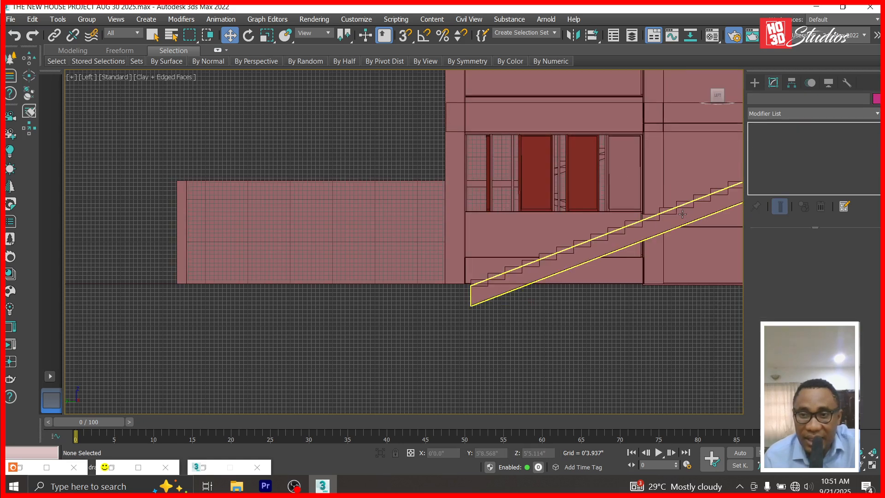
scroll(629, 281, "down", 3)
scroll(621, 274, "down", 2)
scroll(621, 275, "up", 8)
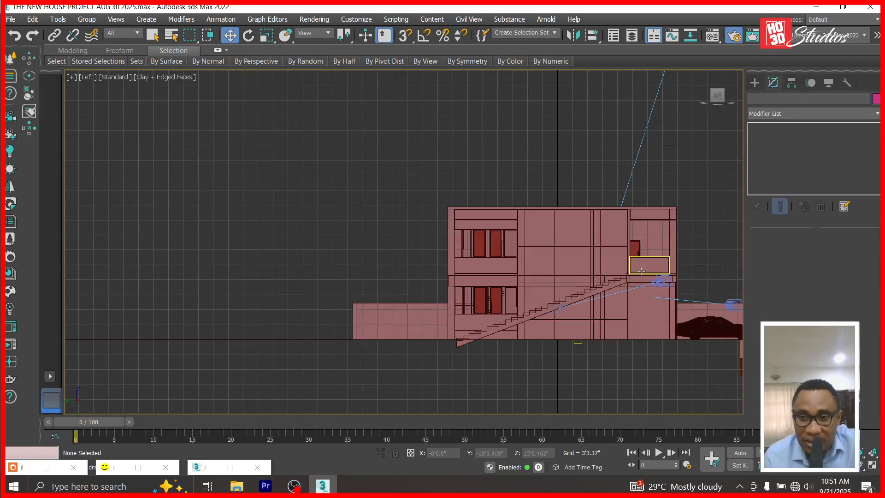
scroll(486, 350, "up", 5)
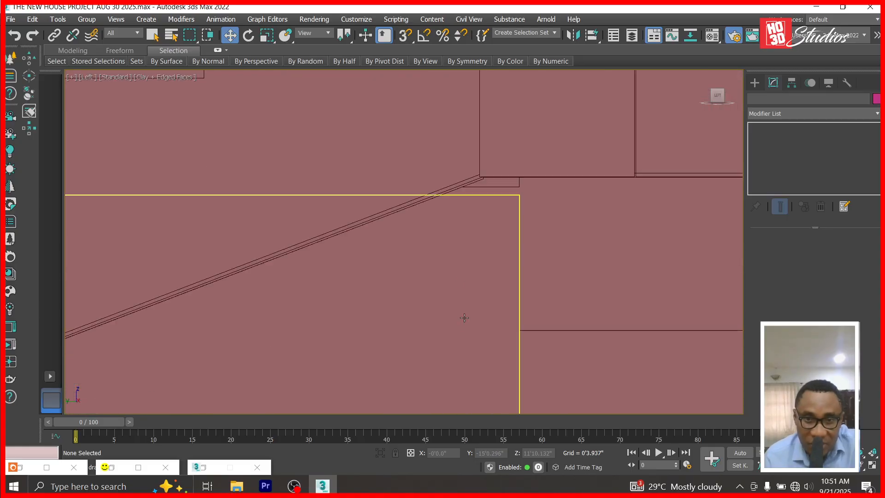
scroll(456, 175, "up", 3)
Raise the slanted beam's top corner vertex up along Y to meet the upper slab.
left_click(456, 175)
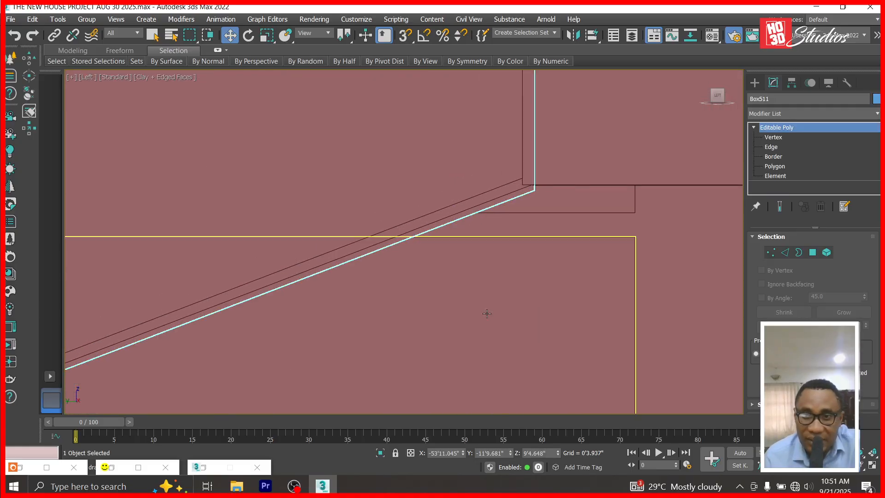
scroll(487, 312, "down", 8)
scroll(488, 319, "up", 6)
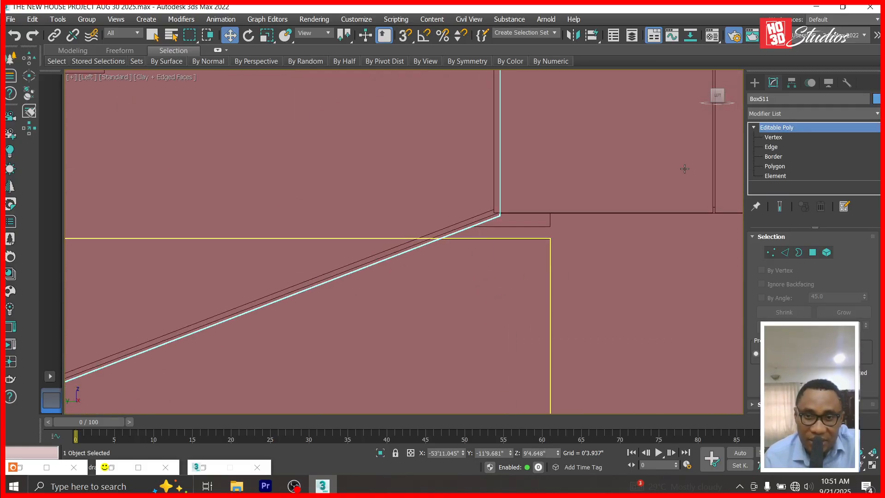
left_click(768, 138)
scroll(565, 219, "up", 2)
left_click_drag(482, 176, 434, 238)
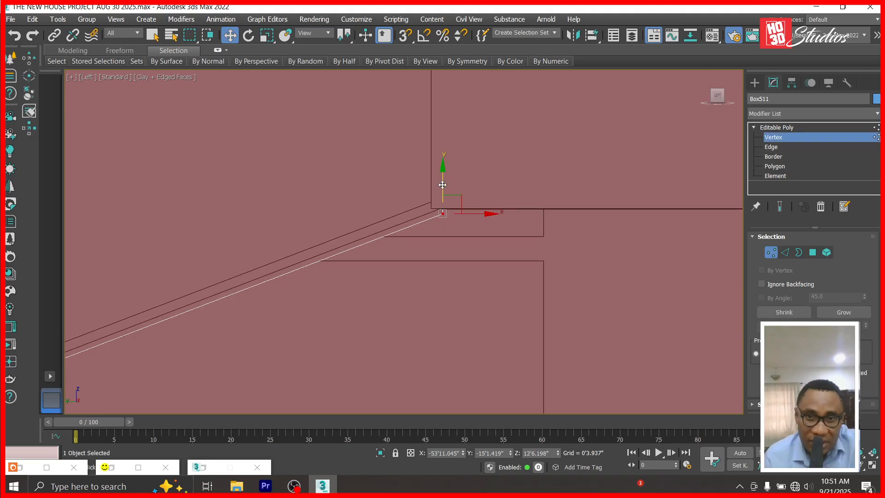
left_click_drag(444, 171, 445, 150)
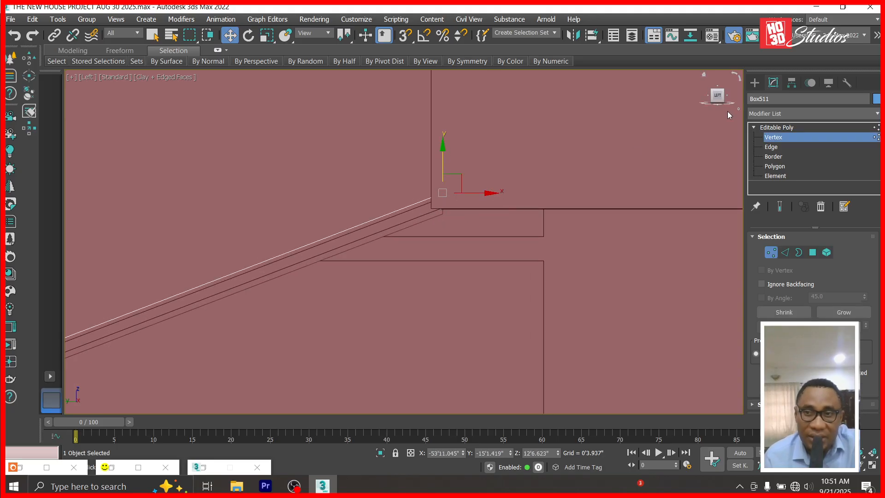
left_click(775, 127)
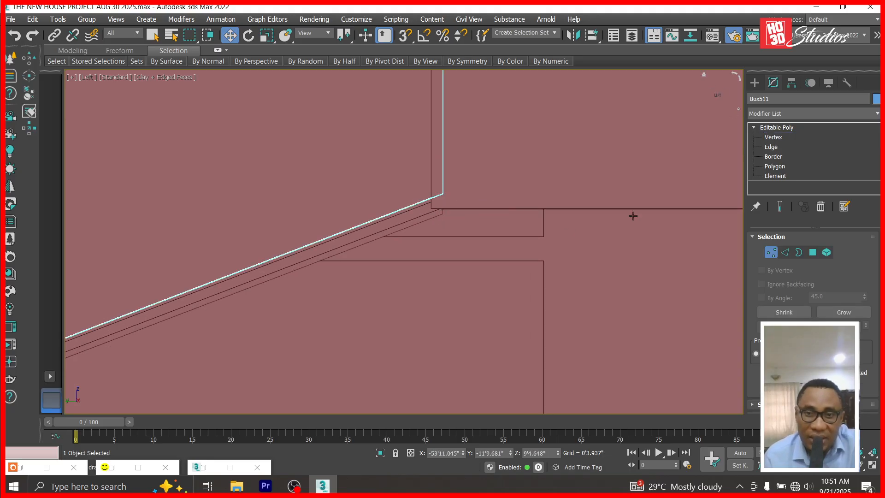
Nudge Box512's top corner vertex up to the slab.
left_click(415, 222)
scroll(439, 289, "down", 5)
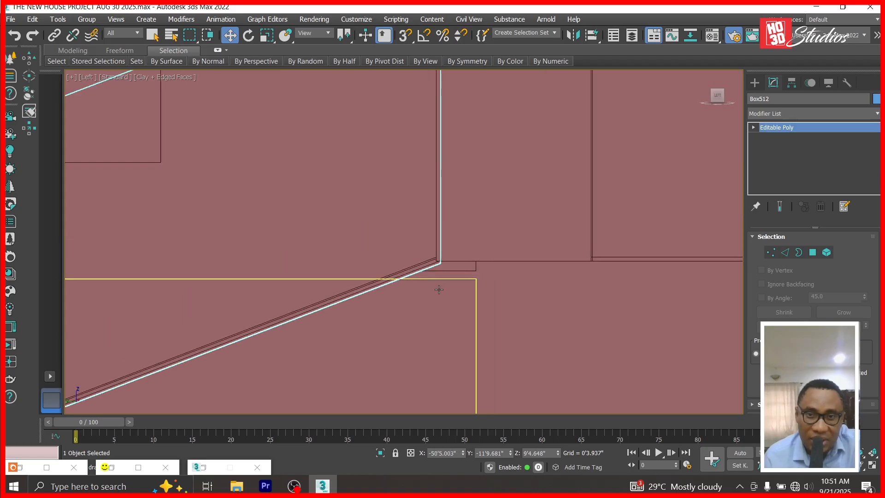
left_click(754, 127)
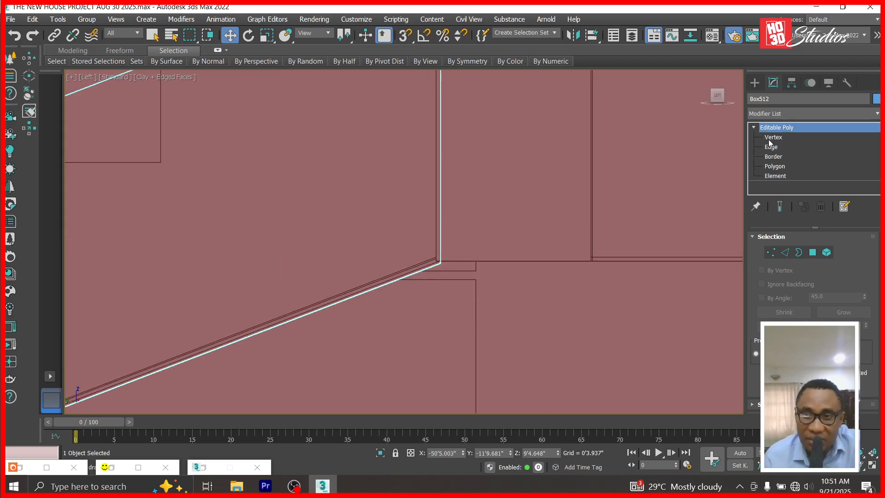
left_click(774, 137)
left_click_drag(436, 288, 436, 284)
left_click_drag(441, 222, 441, 216)
Raise Box512's bottom-left vertex so its underside runs just above the thin Box511 strip.
scroll(482, 233, "down", 5)
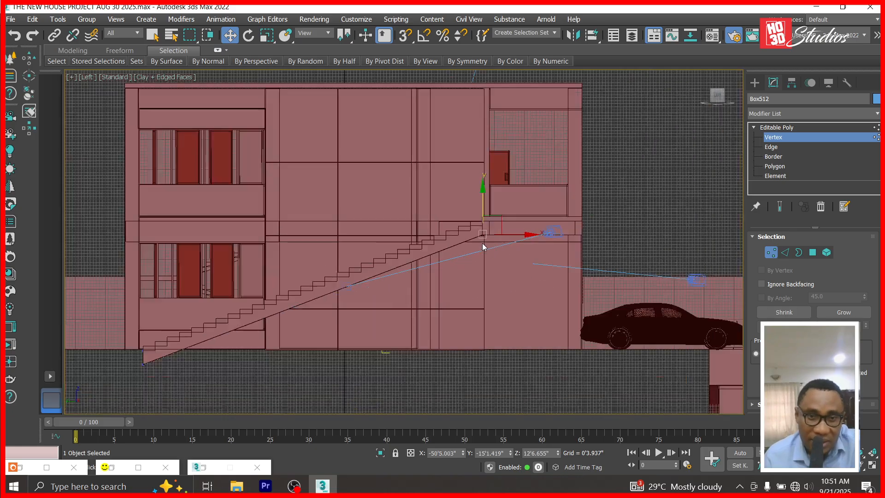
scroll(482, 246, "down", 2)
scroll(368, 277, "up", 5)
scroll(138, 393, "up", 3)
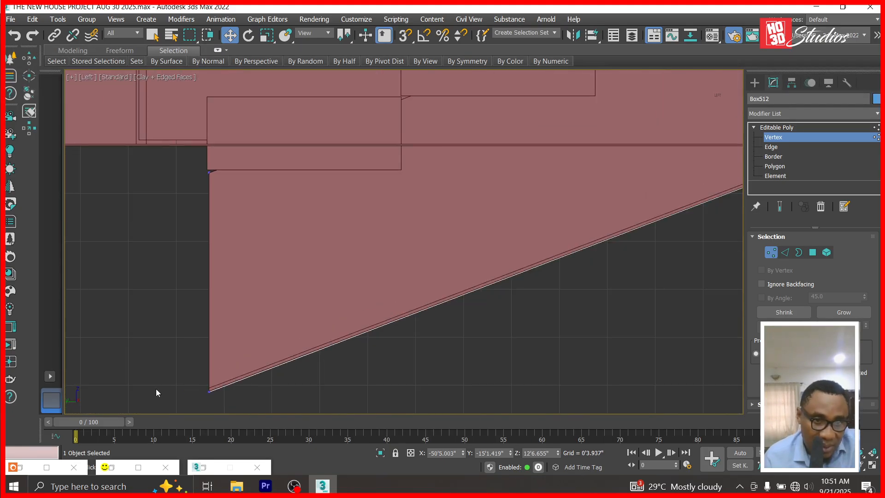
left_click_drag(200, 386, 226, 401)
scroll(226, 401, "up", 2)
left_click_drag(168, 332, 171, 306)
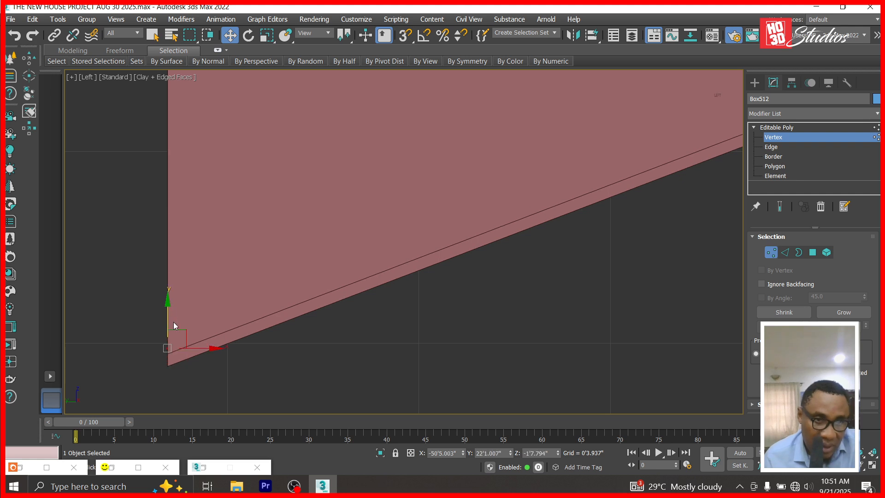
left_click(766, 127)
left_click(426, 265)
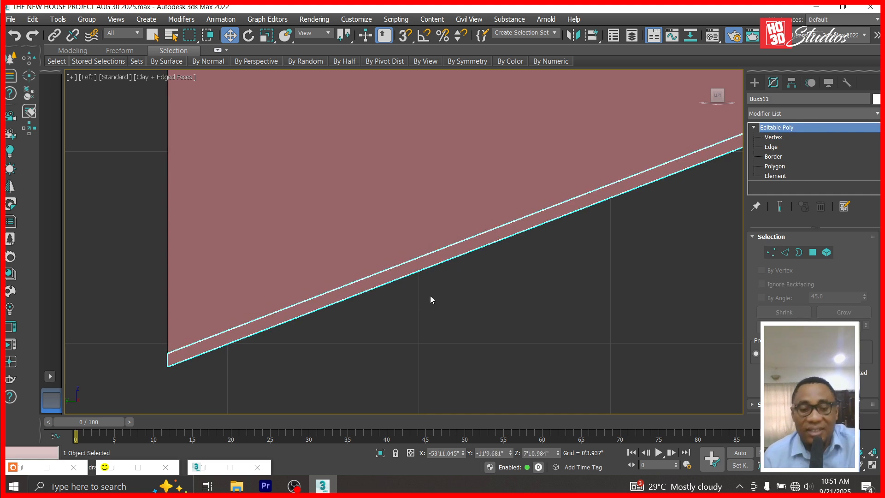
View the scene through Corona Camera001 and render it.
key("c")
double_click(401, 140)
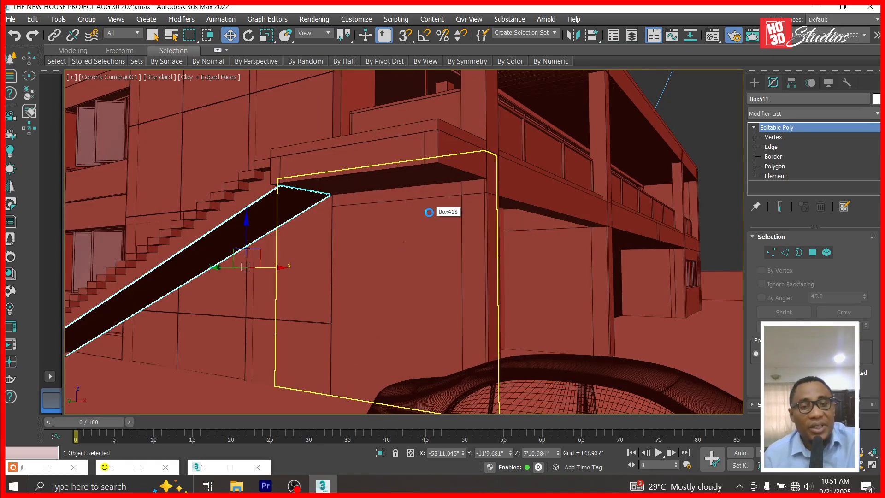
left_click(323, 19)
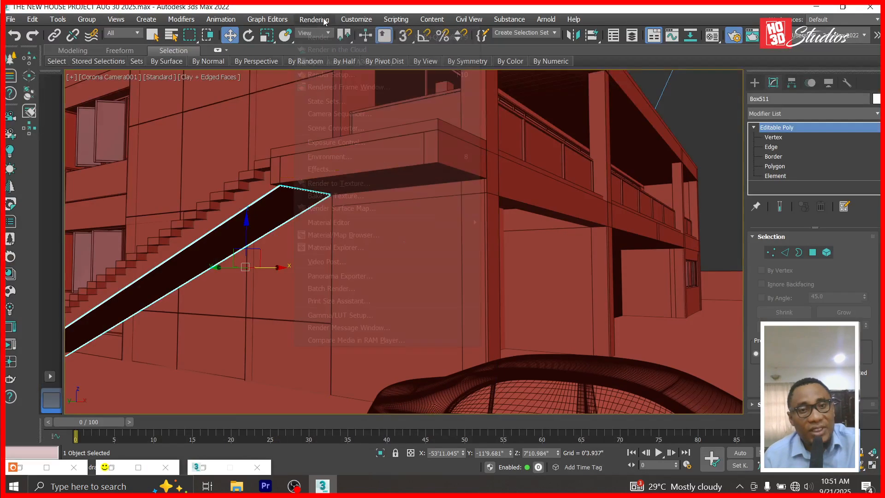
left_click(325, 40)
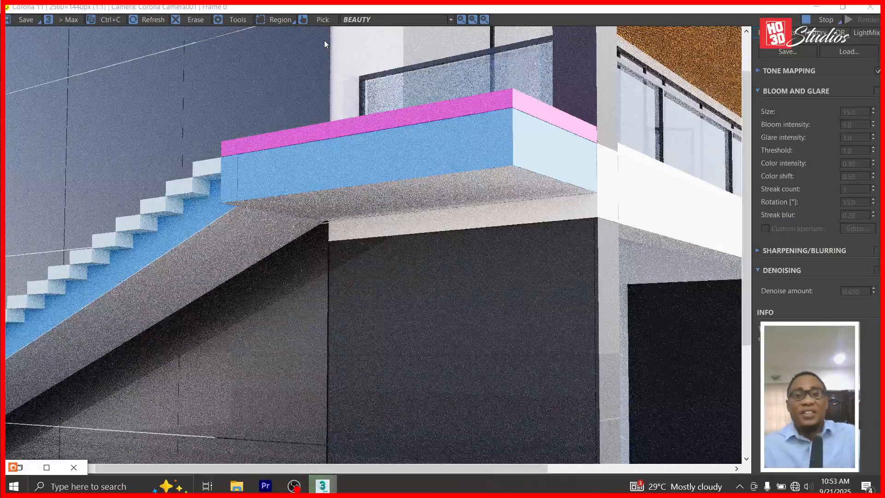
Zoom into the render to inspect the staircase and blue landing, zoom back out, then stop it.
scroll(372, 333, "down", 1)
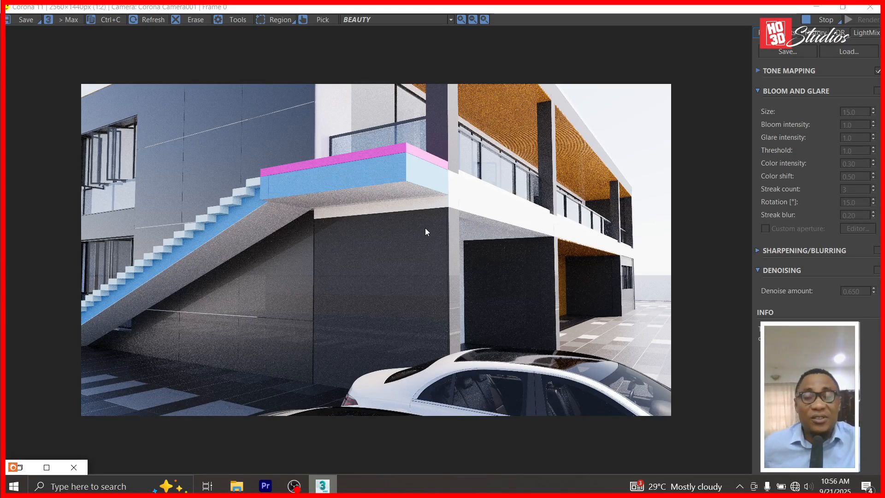
scroll(337, 253, "up", 2)
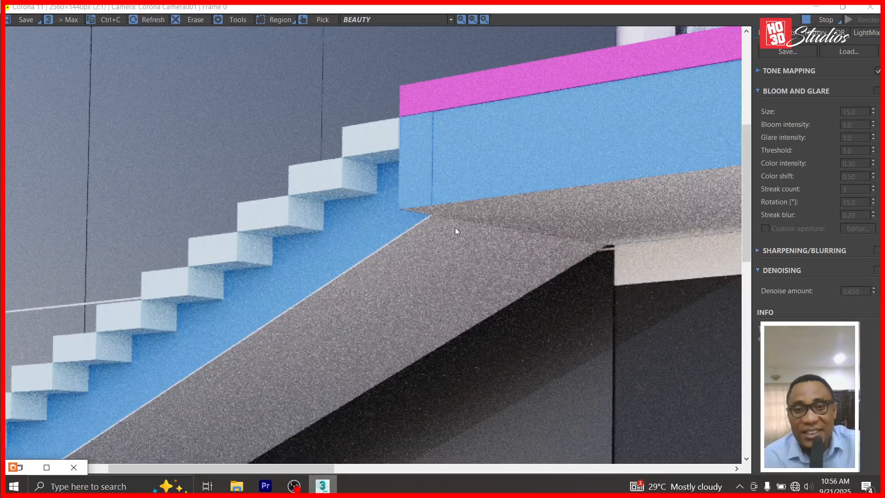
scroll(455, 228, "down", 2)
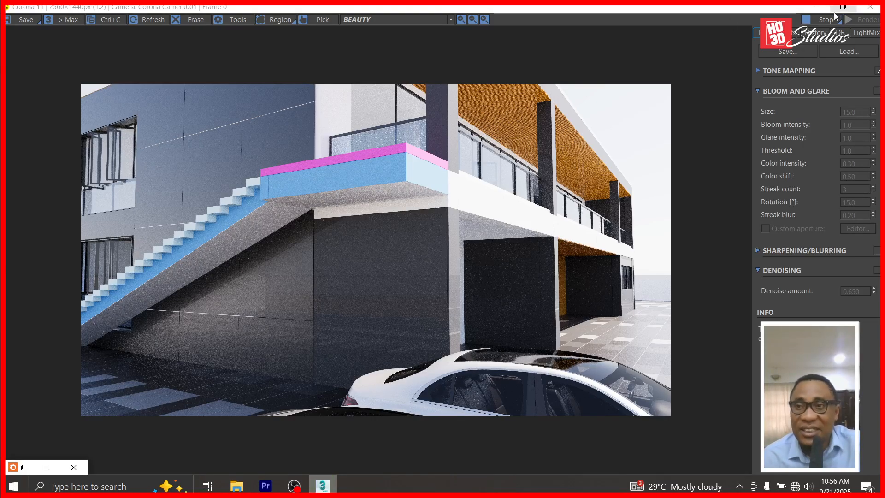
left_click(819, 19)
Minimize the render window and set the viewport to Default Shading.
left_click(817, 7)
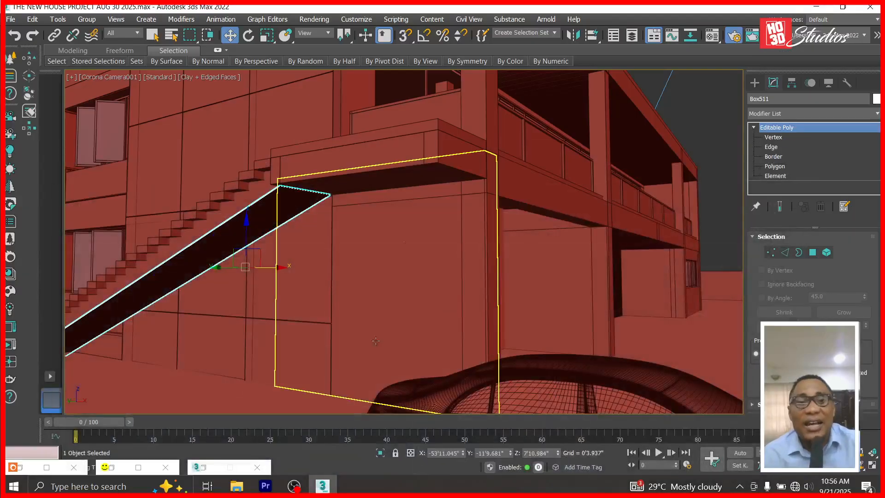
left_click(205, 77)
left_click(204, 91)
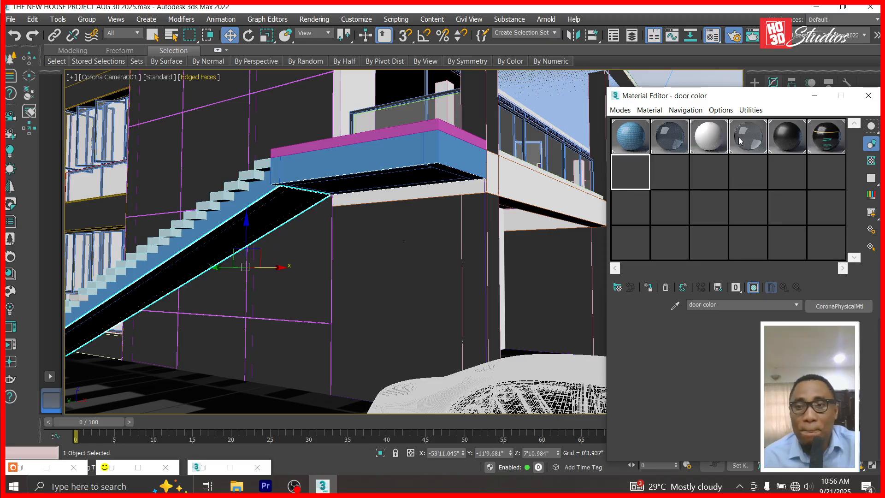
Apply the aluminium material to the blue landing's top, front and side faces.
left_click(626, 179)
left_click(787, 138)
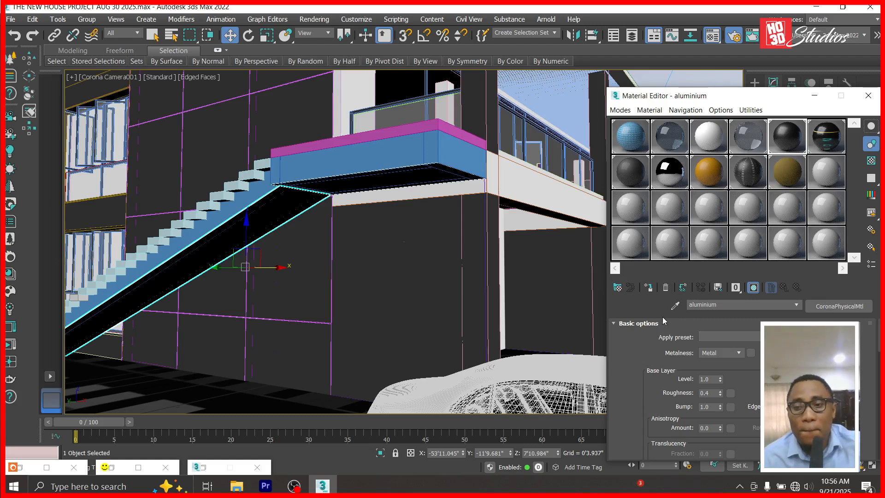
left_click(675, 305)
left_click_drag(780, 133, 378, 165)
left_click_drag(779, 137, 459, 156)
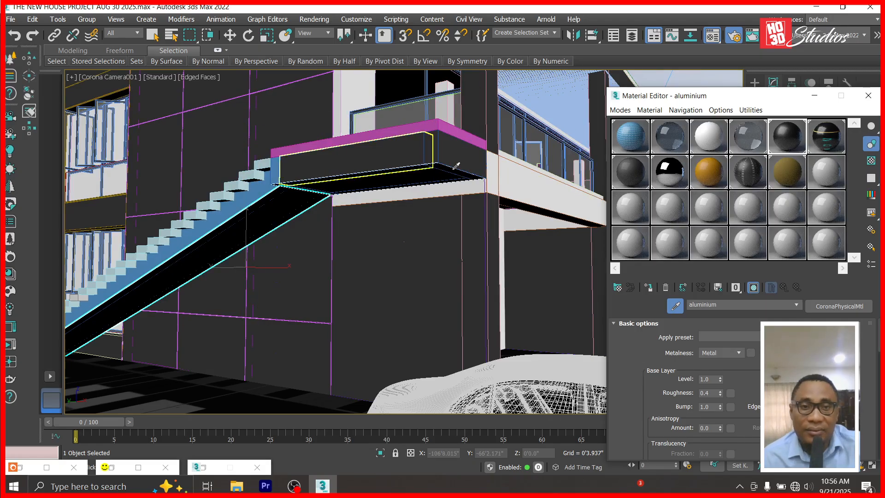
left_click_drag(795, 139, 487, 233)
Apply housepaint to the stair slab and landing parapet, then activate an empty material slot.
left_click(708, 131)
left_click_drag(682, 139, 255, 219)
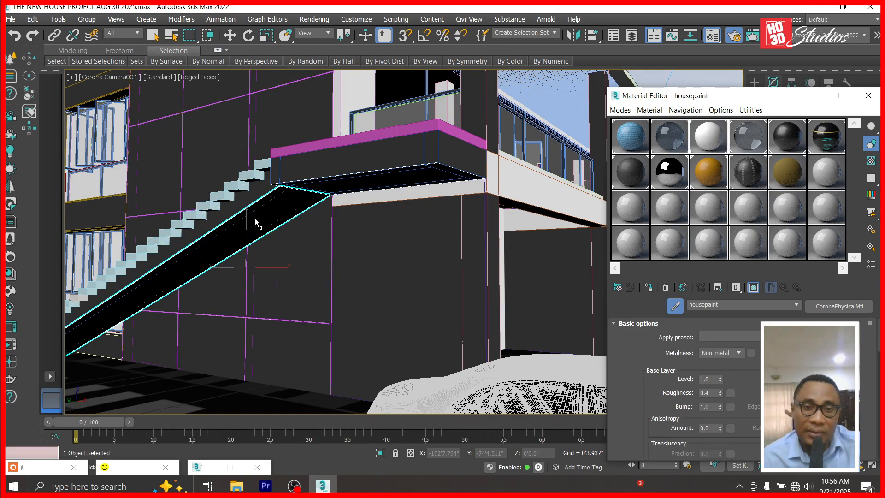
left_click_drag(709, 134, 452, 153)
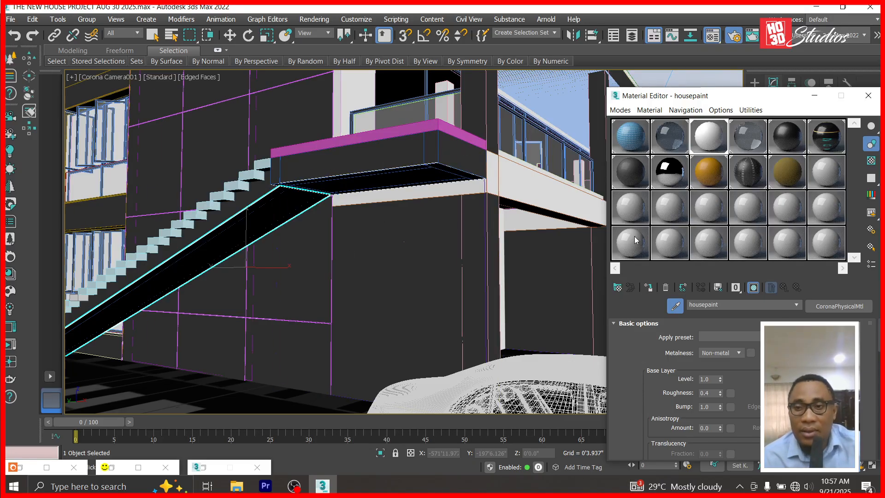
left_click(826, 179)
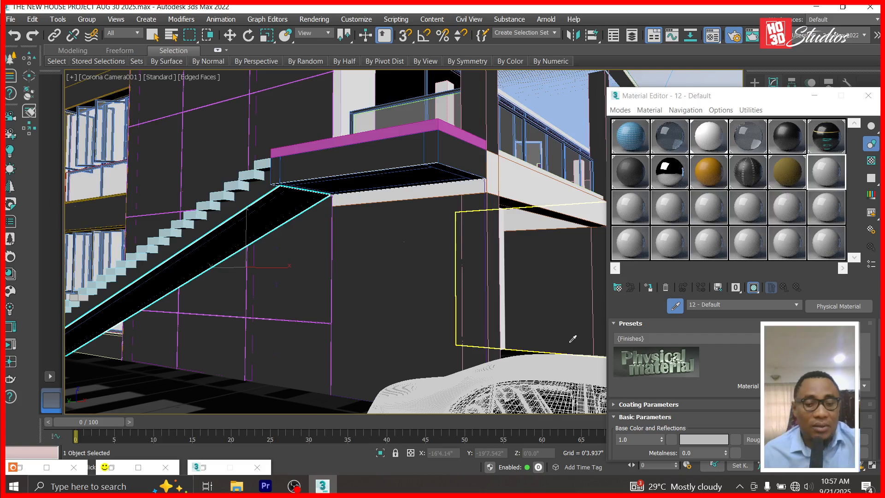
Launch CorelDRAW 2021 and create a new blank 12 x 12 inch document.
key("super")
type("corel")
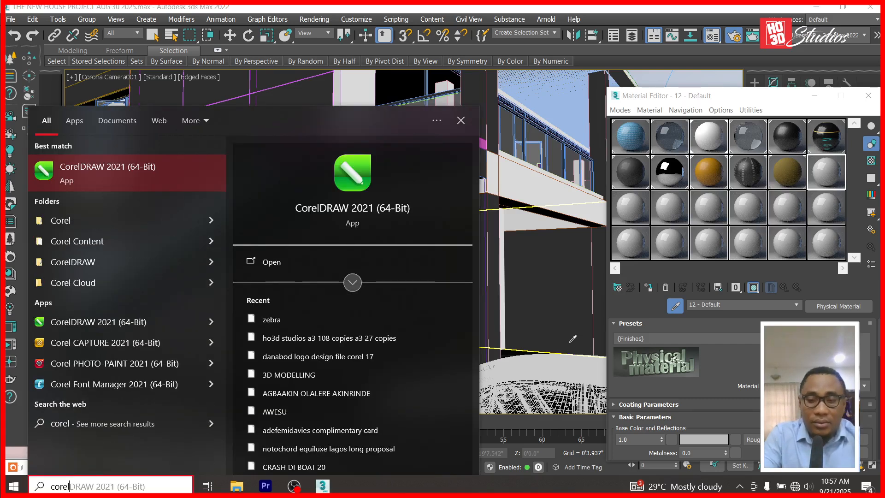
key("Escape")
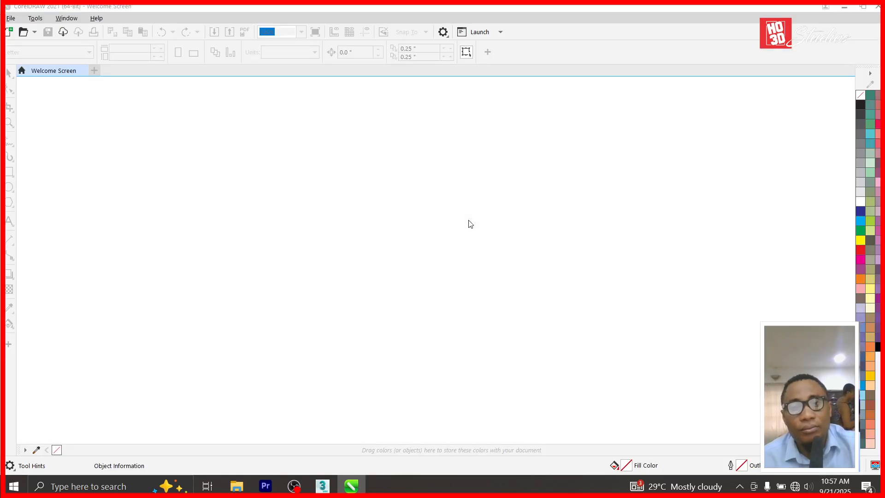
left_click(283, 135)
left_click(484, 348)
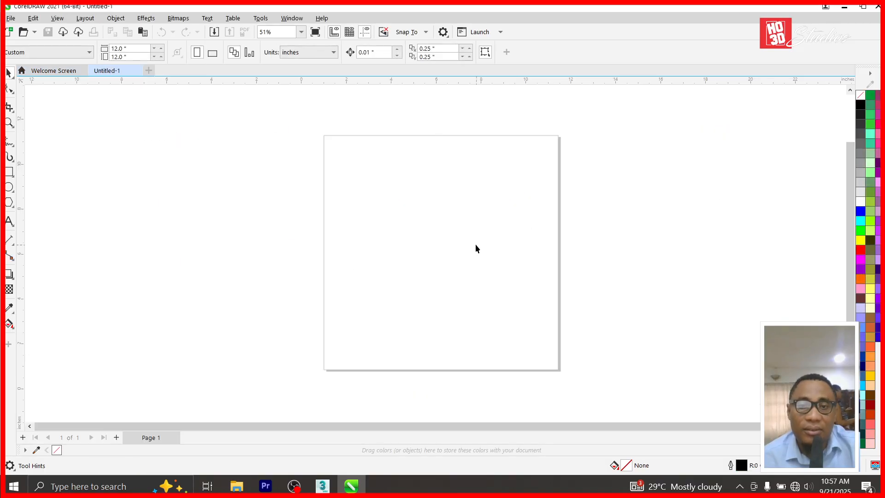
Open the drawing ceramics 2 stprey.cdr.
left_click(26, 32)
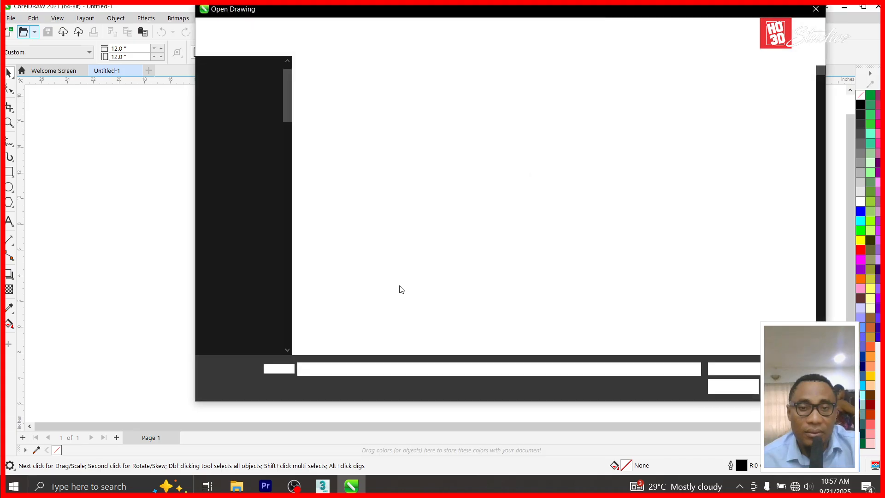
left_click(443, 273)
key("c")
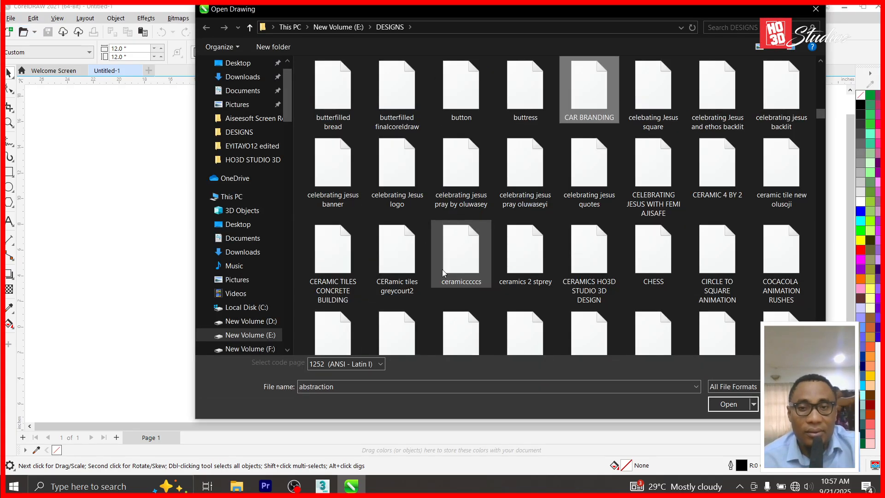
double_click(534, 248)
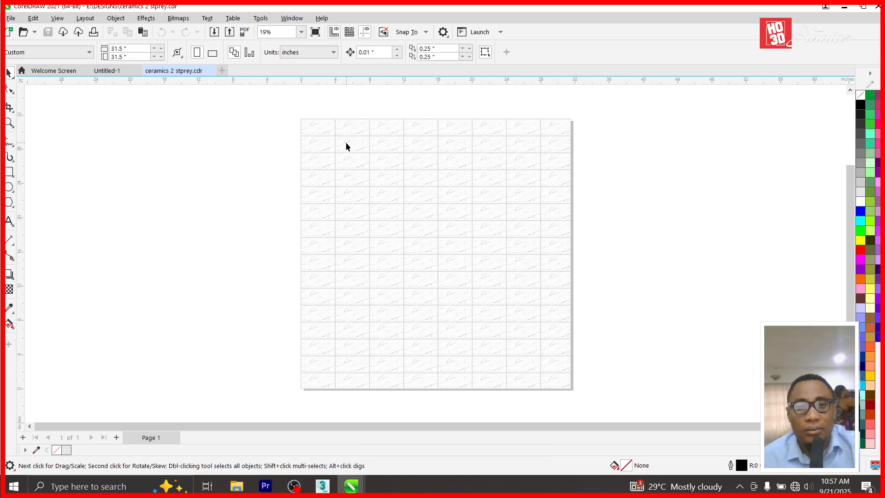
Copy a single 4 x 2 inch marble tile from the PowerClip and paste it centred on Untitled-1.
left_click(320, 127)
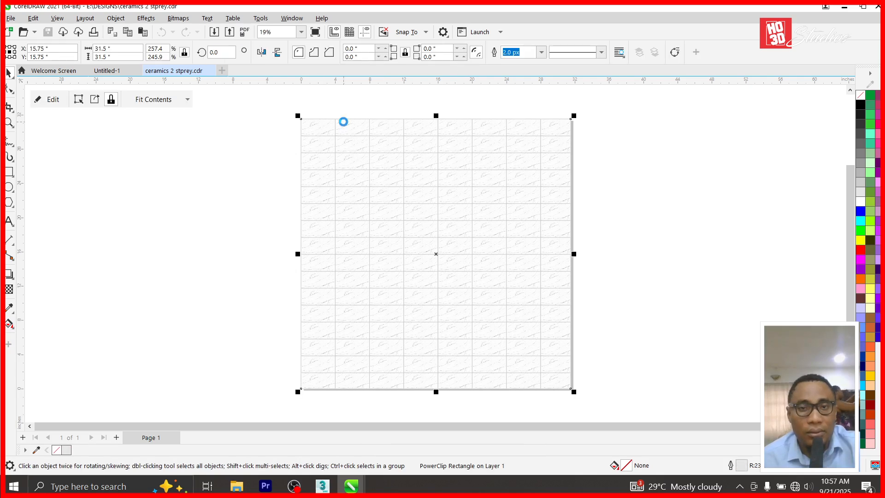
double_click(322, 121)
left_click(321, 125)
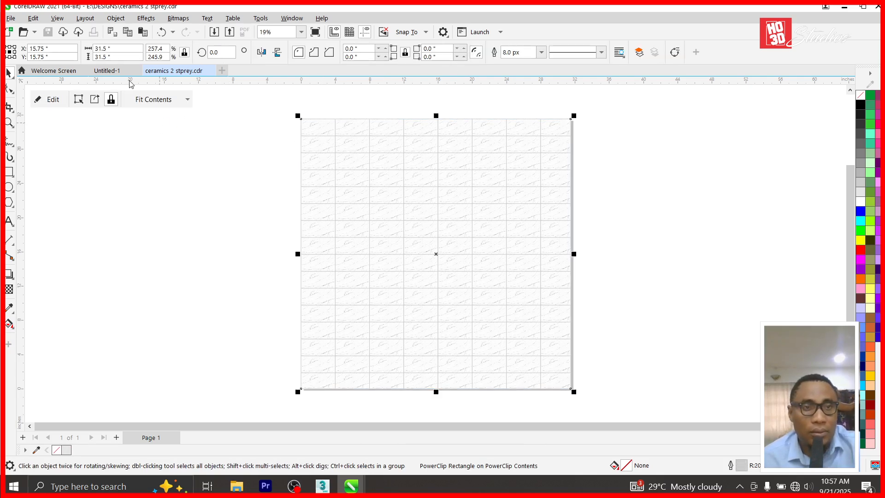
left_click(115, 70)
key("ctrl+v")
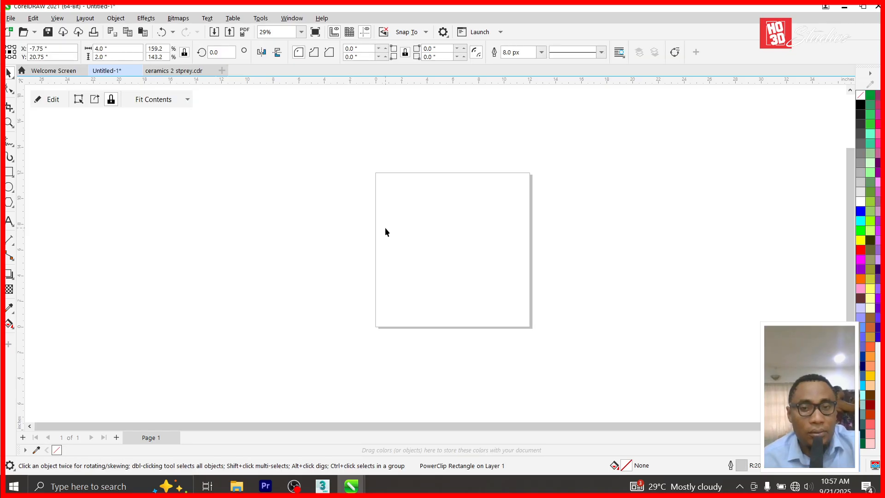
key("p")
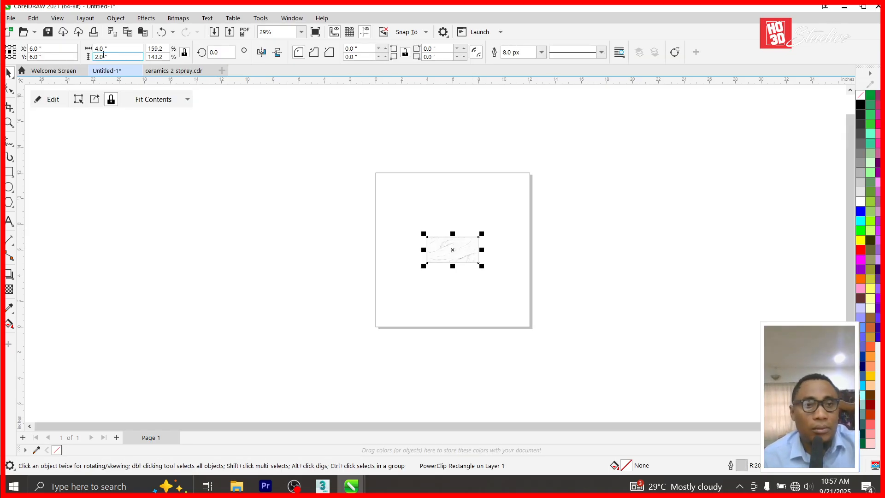
Resize the tile to an 8 x 8 inch square, then enlarge it evenly to about 12.124 inches.
double_click(124, 53)
type("4")
key("Return")
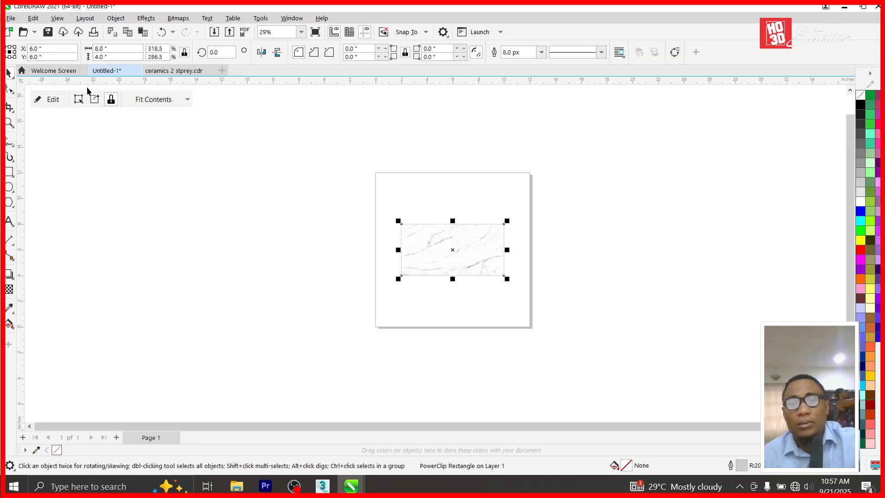
double_click(115, 49)
type("8")
key("Tab")
type("8")
key("Return")
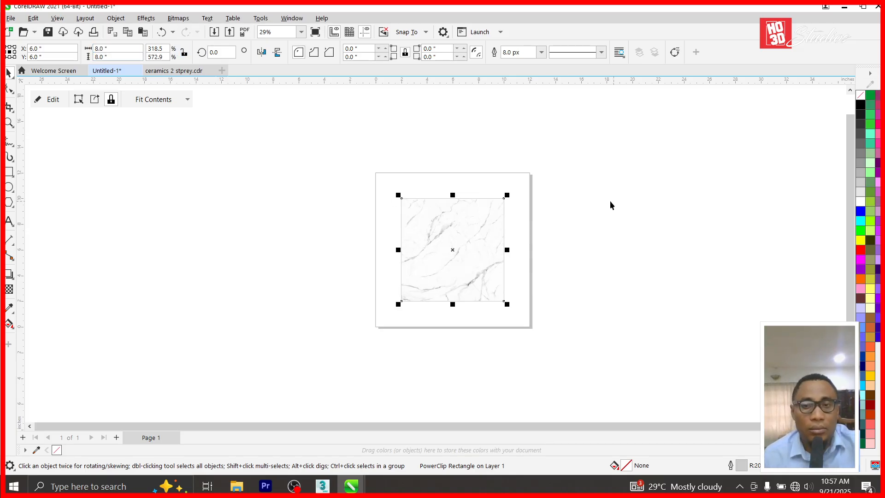
left_click_drag(507, 195, 536, 171, "shift")
scroll(494, 223, "up", 2)
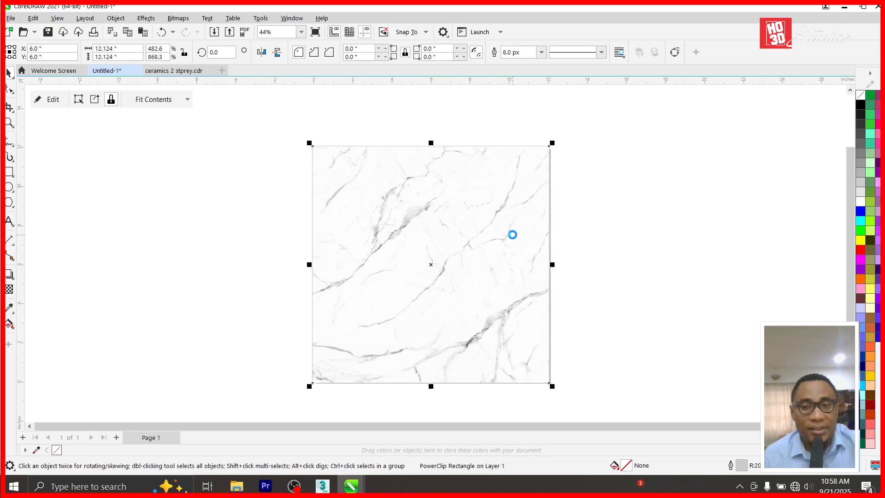
Export the marble tile as 'marble texture' JPEG into the THE NEW HOUSE PROJECT AUG 30 2025 folder.
key("ctrl+e")
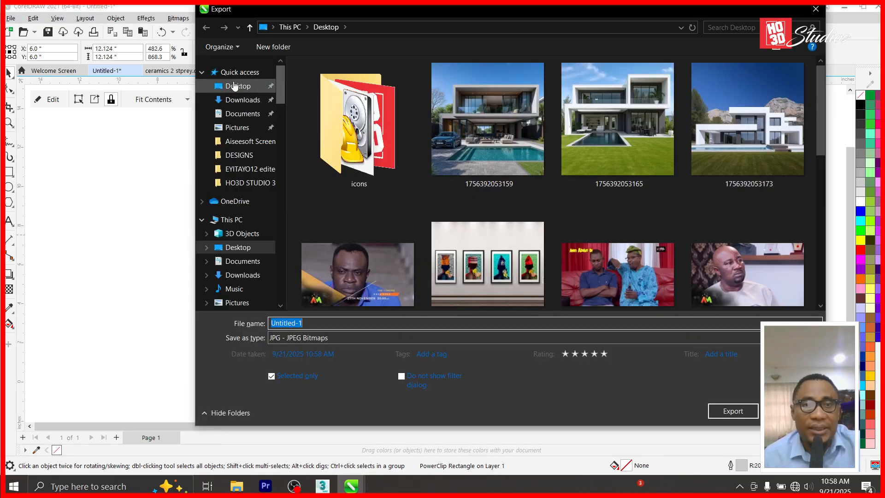
left_click(259, 118)
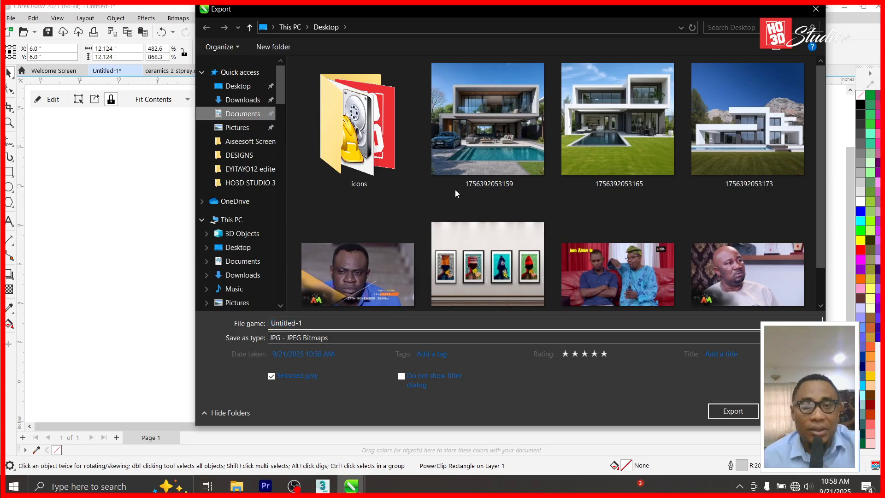
double_click(386, 280)
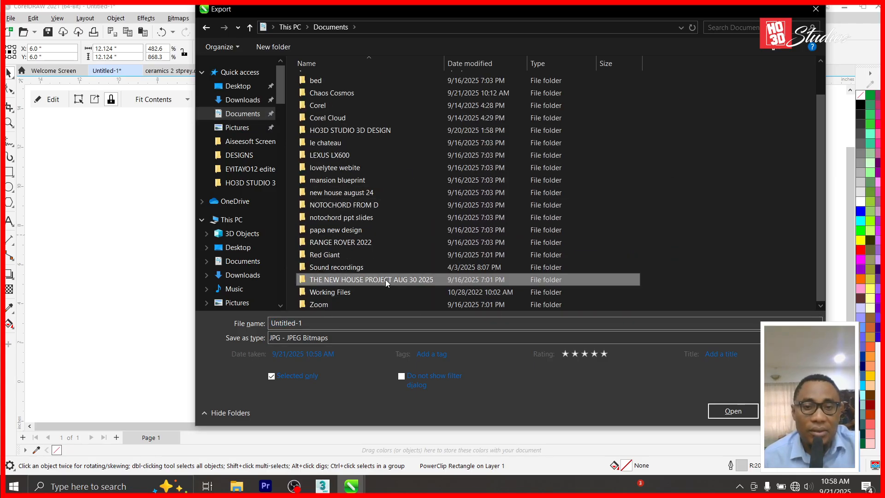
left_click(349, 323)
type("marble te")
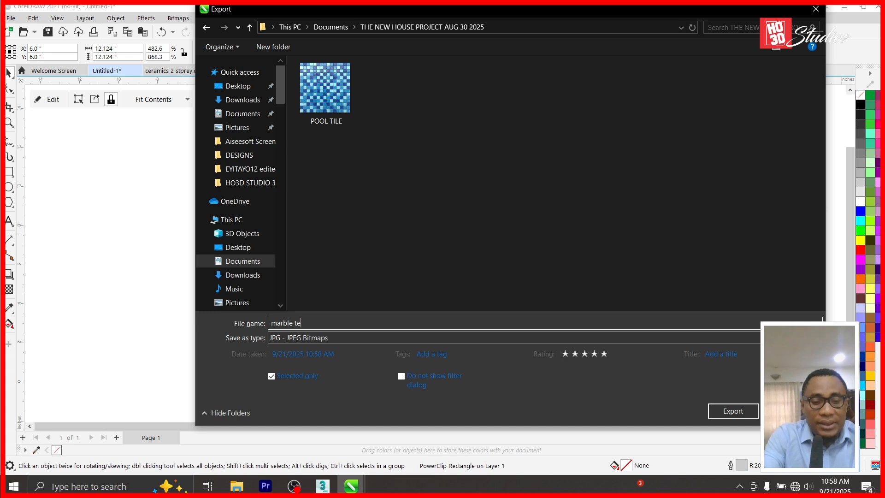
type("xture")
key("Return")
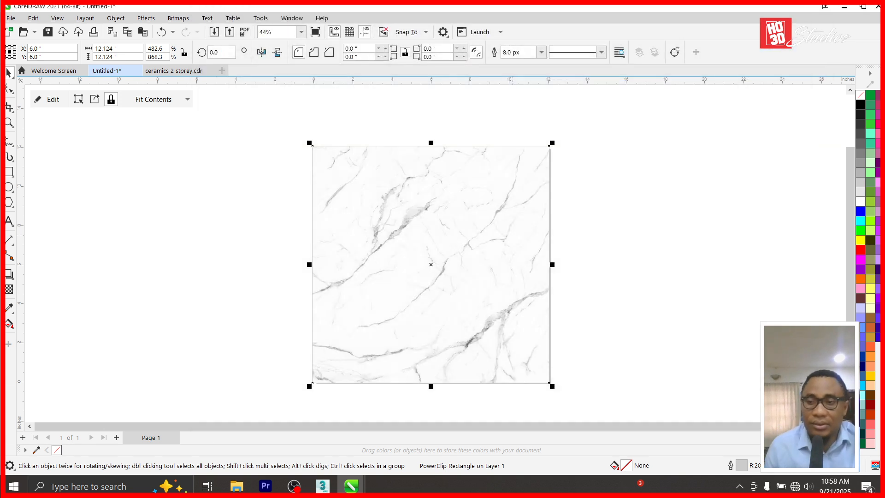
left_click(624, 368)
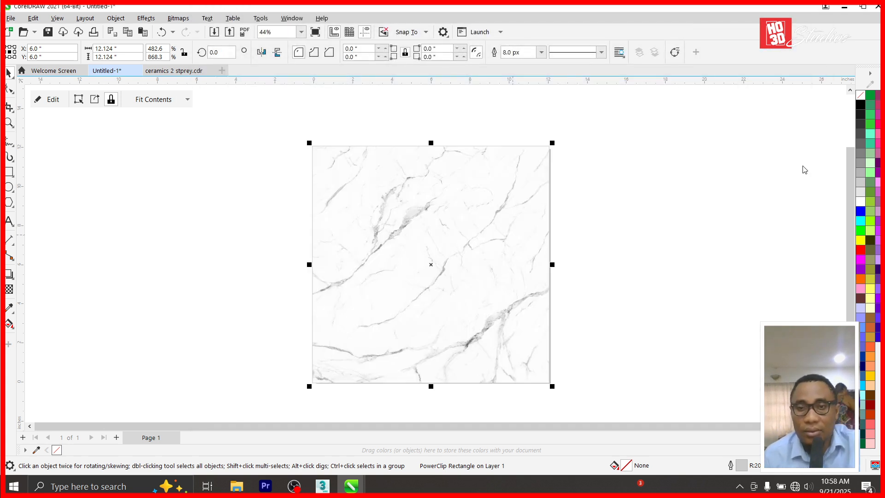
Remove the square's outline and re-export it, overwriting marble texture.jpg.
right_click(859, 100)
left_click(807, 102)
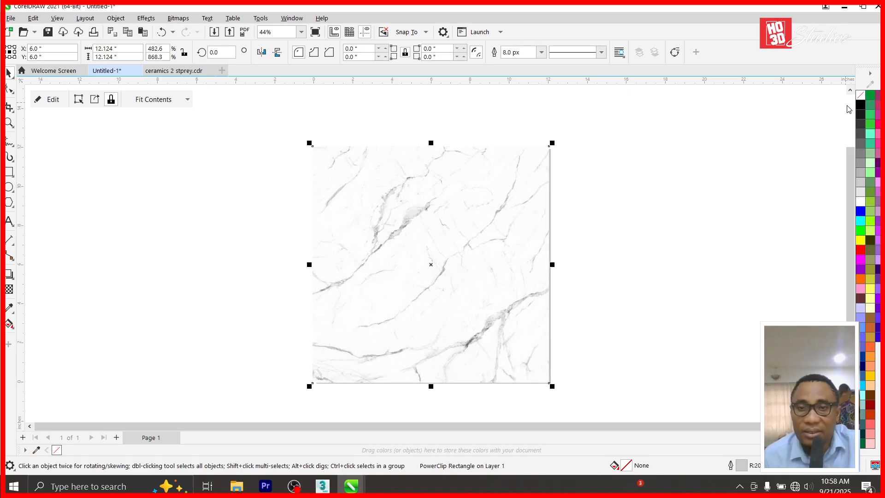
key("ctrl+e")
left_click(326, 90)
left_click(733, 411)
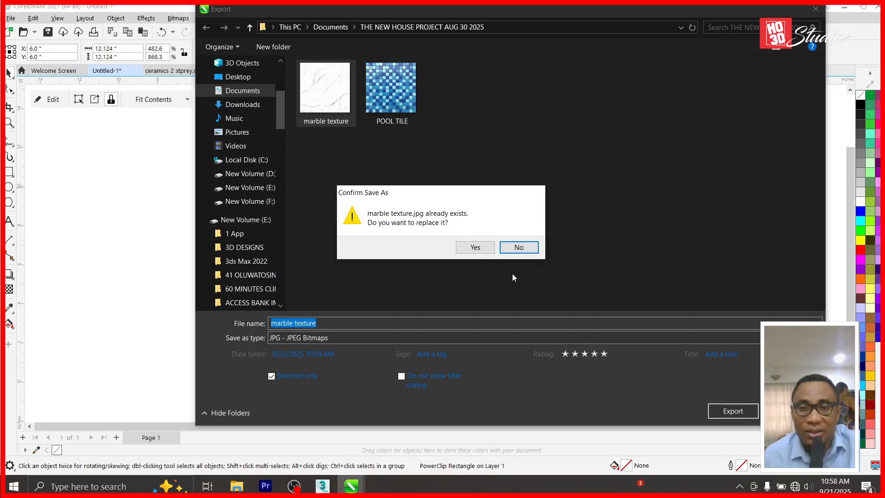
left_click(480, 248)
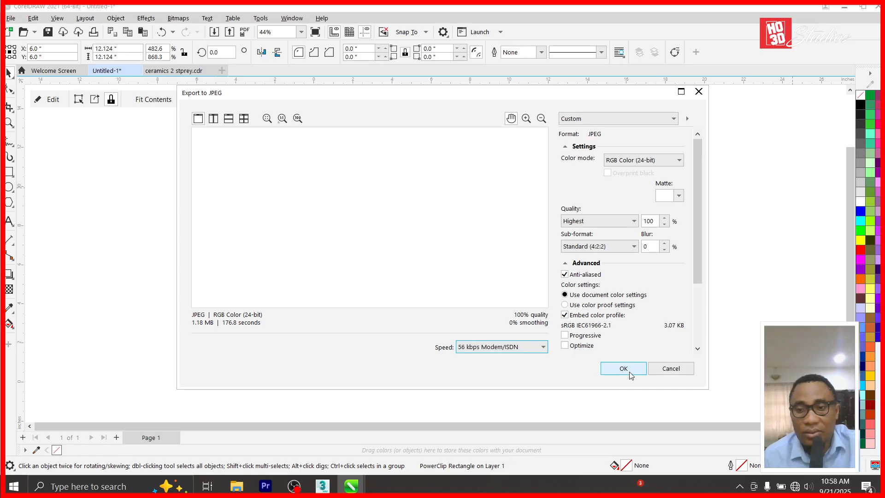
left_click(623, 368)
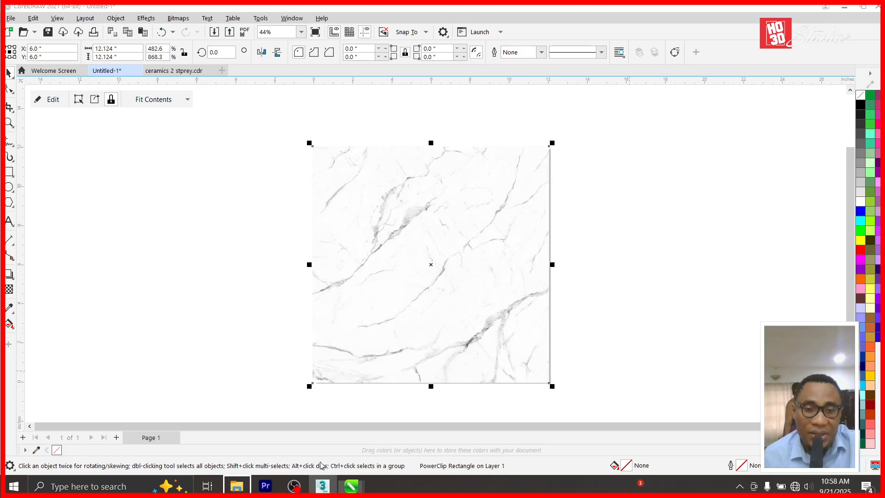
Clear the Corona VFB and Render Setup away and convert 12 - Default to a CoronaPhysicalMtl.
mouse_move(323, 485)
left_click(336, 445)
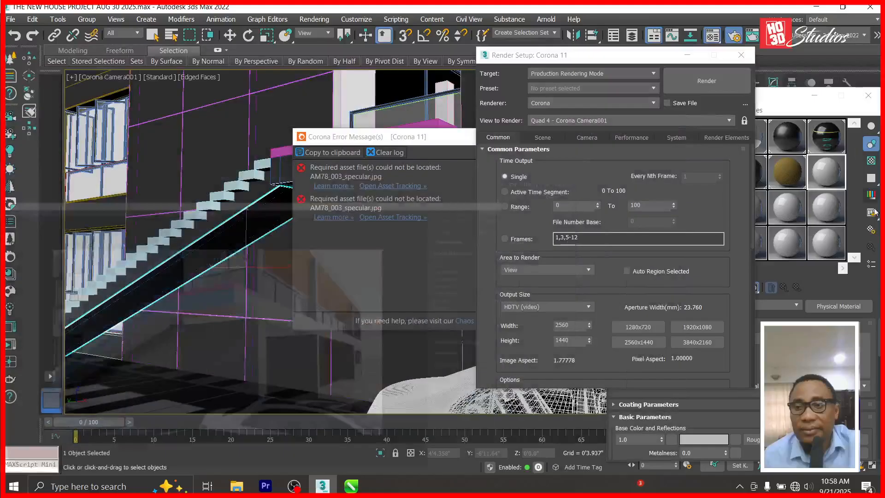
left_click(816, 7)
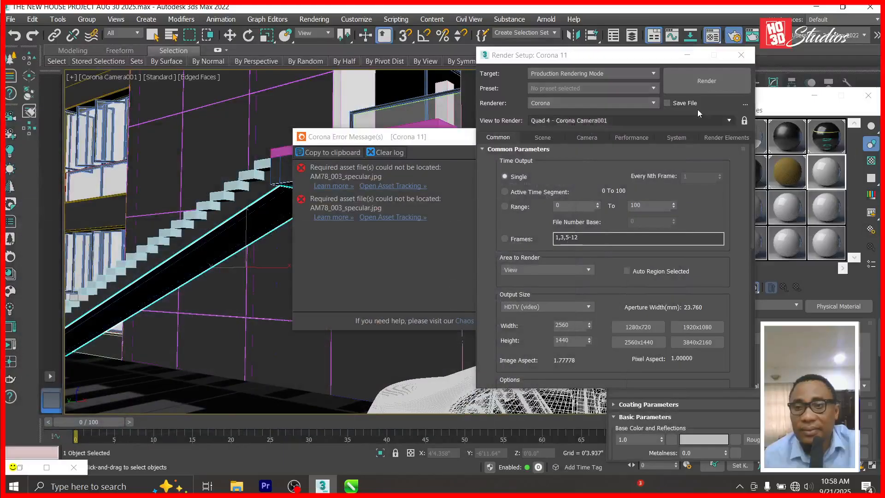
left_click(687, 55)
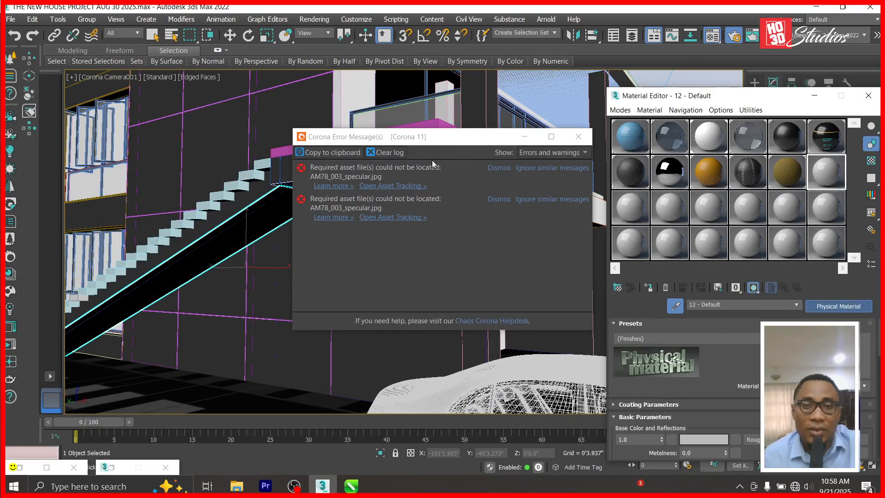
double_click(358, 141)
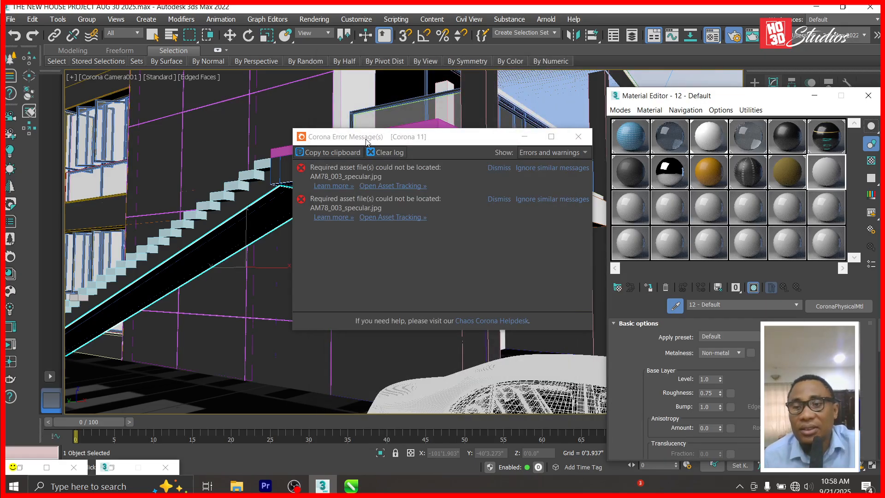
left_click(524, 136)
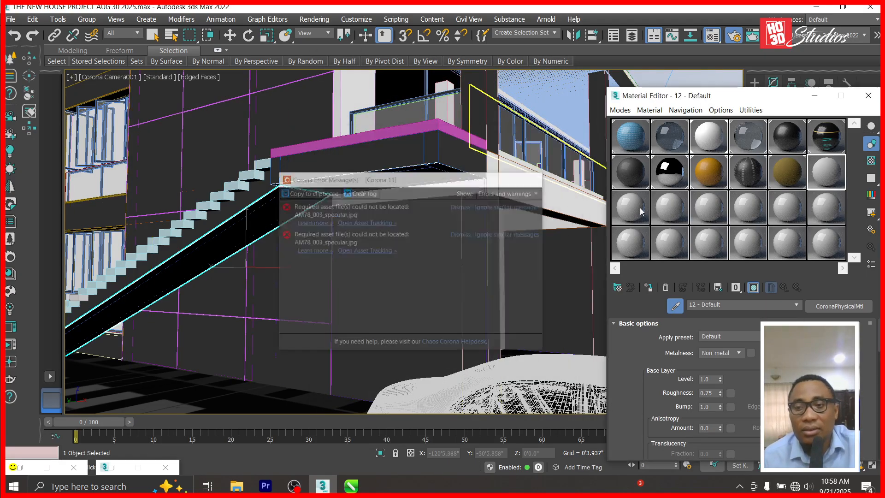
Load marble texture.jpg from the project folder as a Bitmap in the Base color map slot.
left_click(817, 379)
double_click(366, 124)
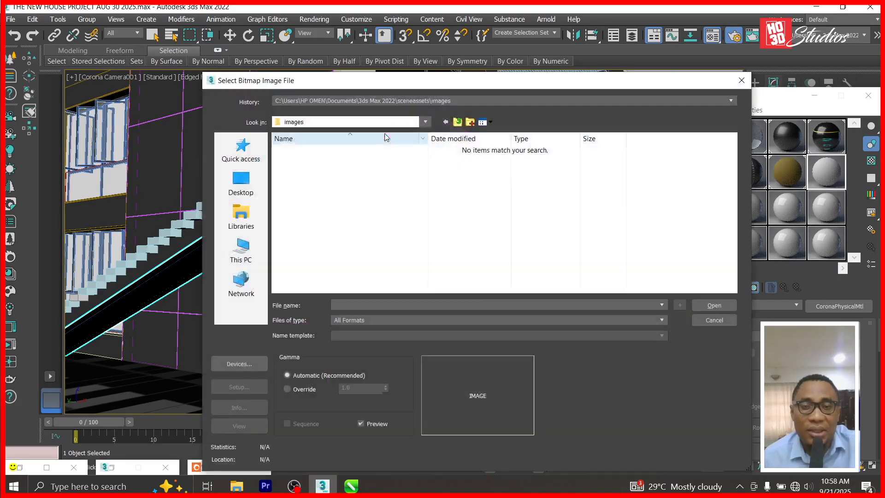
left_click(252, 217)
double_click(330, 161)
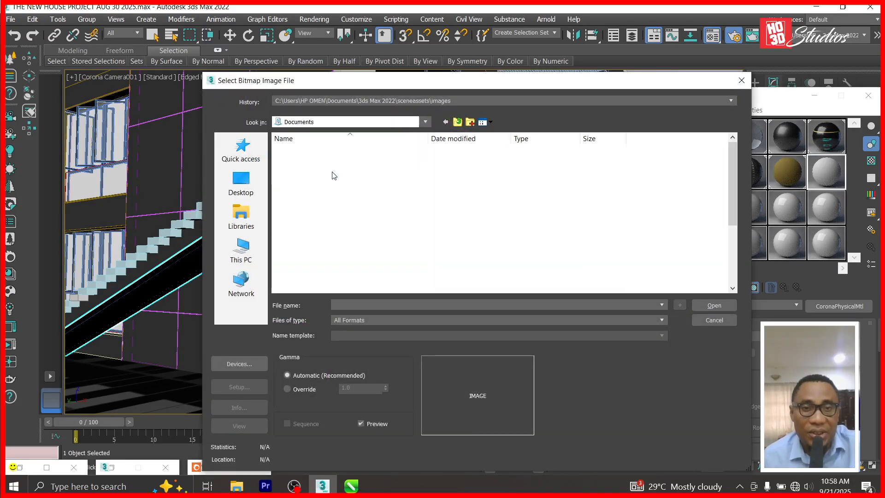
scroll(341, 262, "down", 6)
double_click(341, 261)
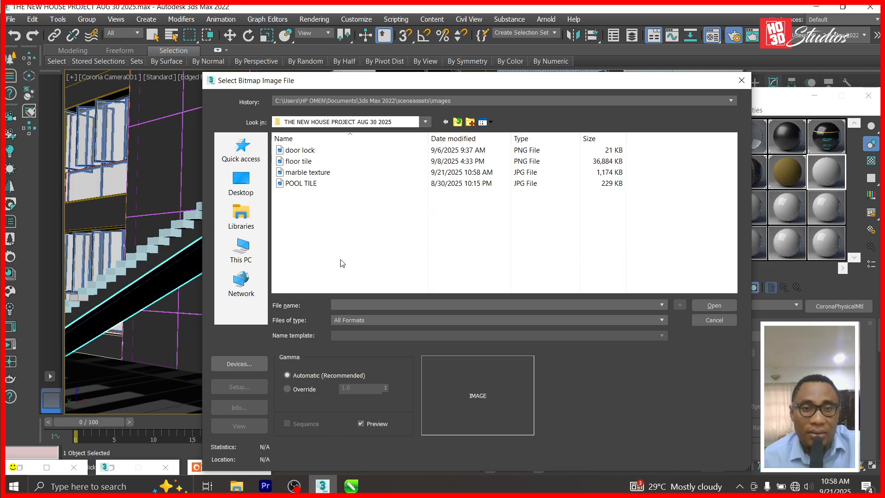
left_click(318, 173)
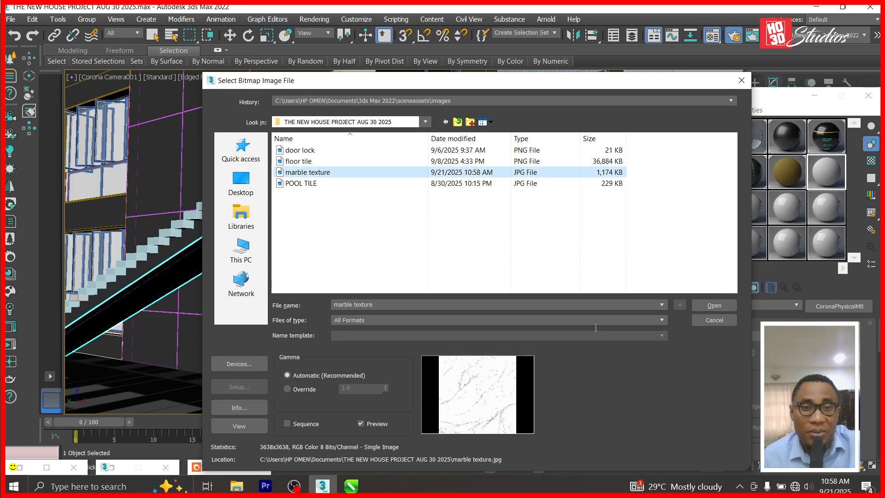
left_click(711, 305)
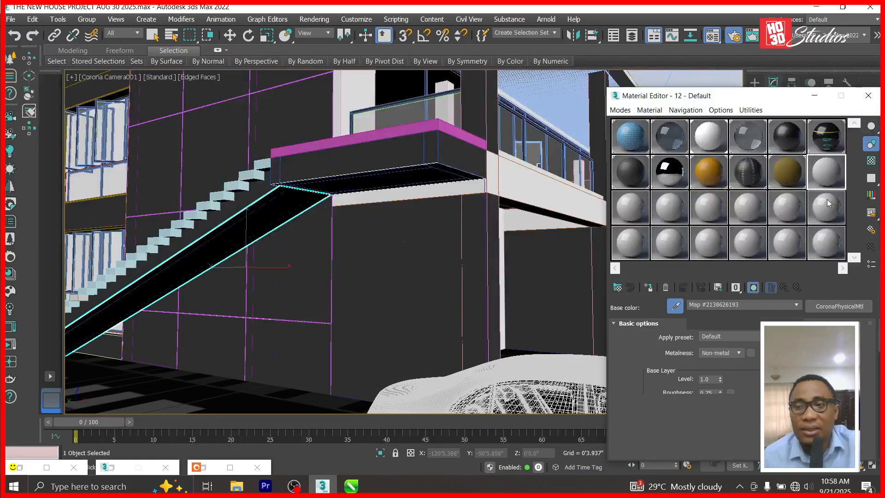
double_click(828, 170)
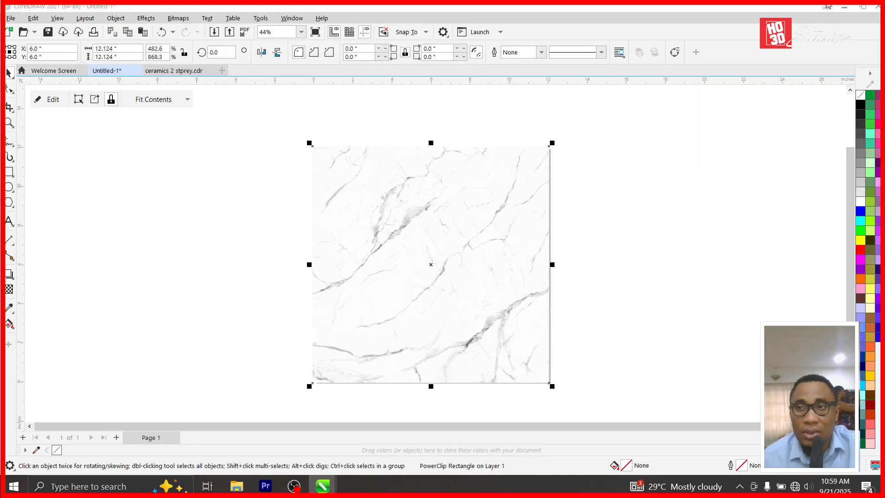
Minimize CorelDRAW and launch 3ds Max 2022 from Windows search.
left_click(845, 7)
key("super")
type("3ds")
left_click(144, 170)
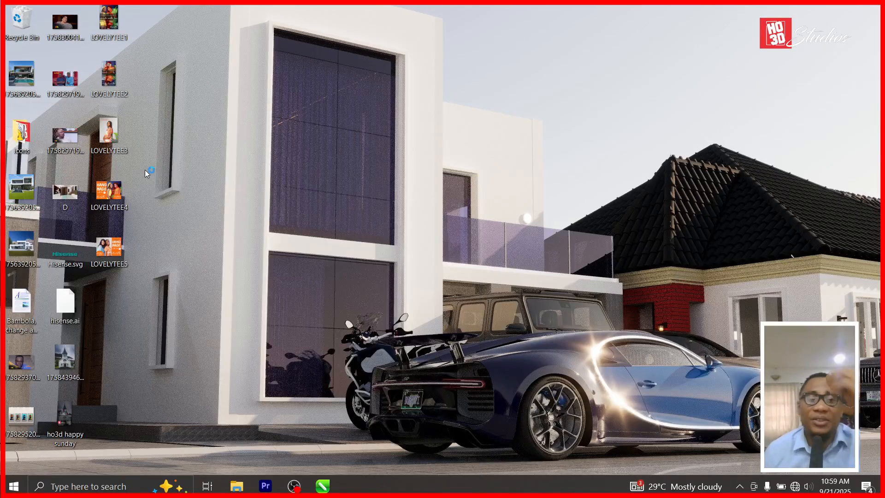
Close CorelDRAW's Untitled-1 document without saving.
mouse_move(322, 486)
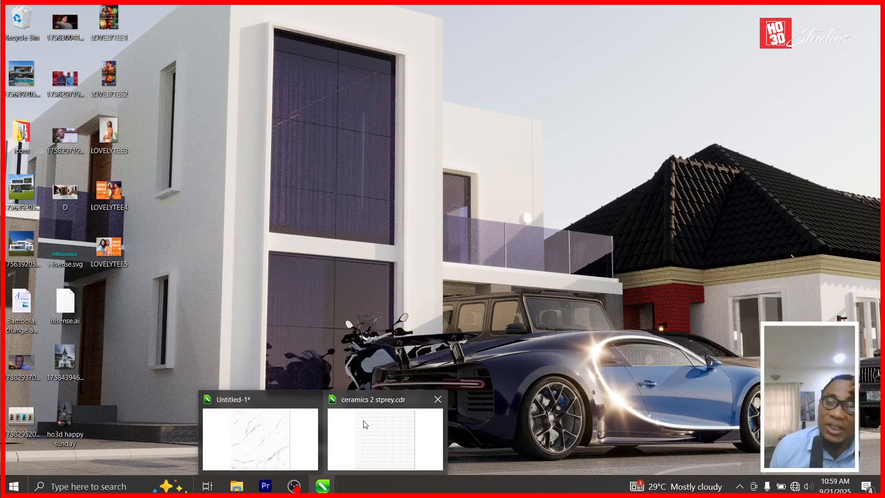
left_click(292, 411)
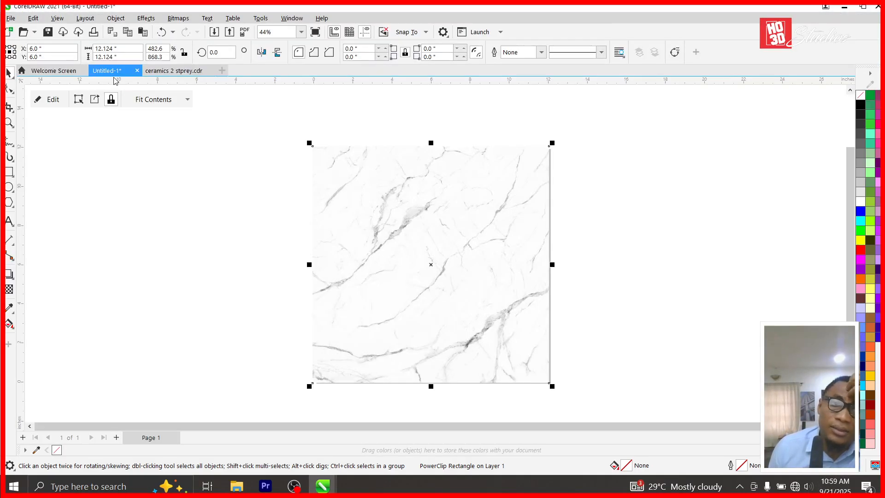
left_click(138, 71)
left_click(440, 268)
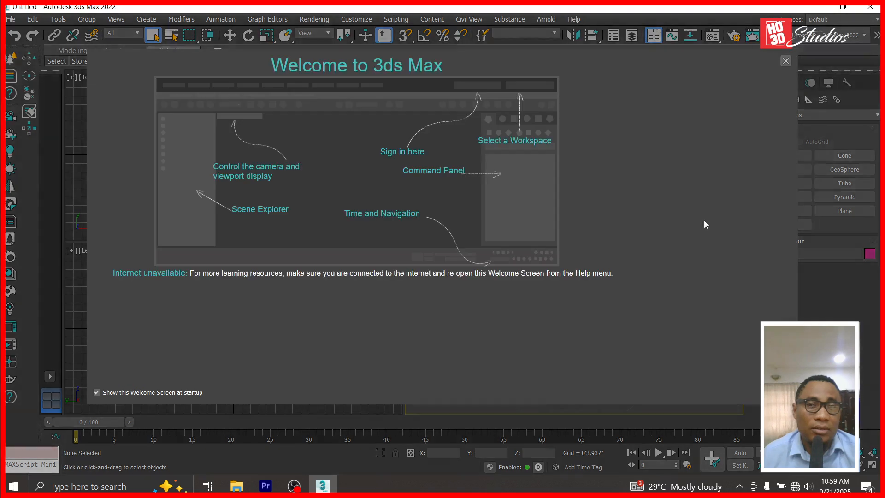
Open THE NEW HOUSE PROJECT AUG 30 2025.max from recent files, continuing past the missing AM78_003_specular.jpg warning.
left_click(785, 60)
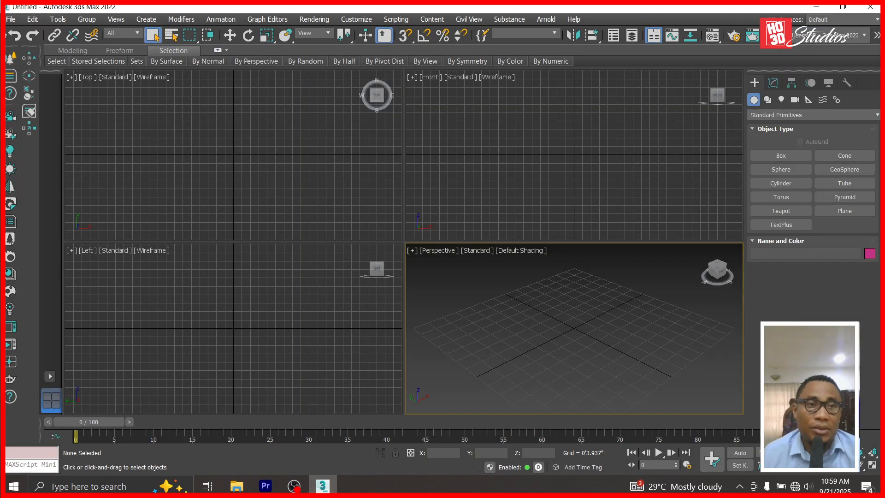
left_click(10, 19)
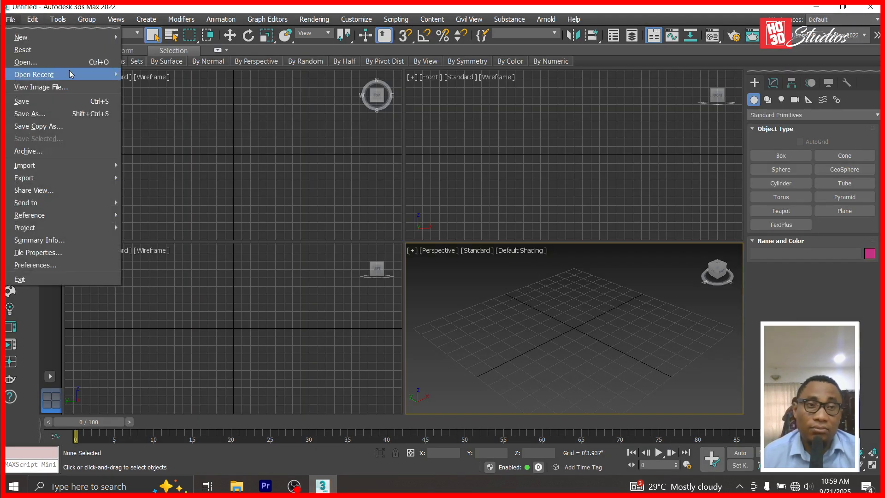
mouse_move(110, 74)
left_click(201, 75)
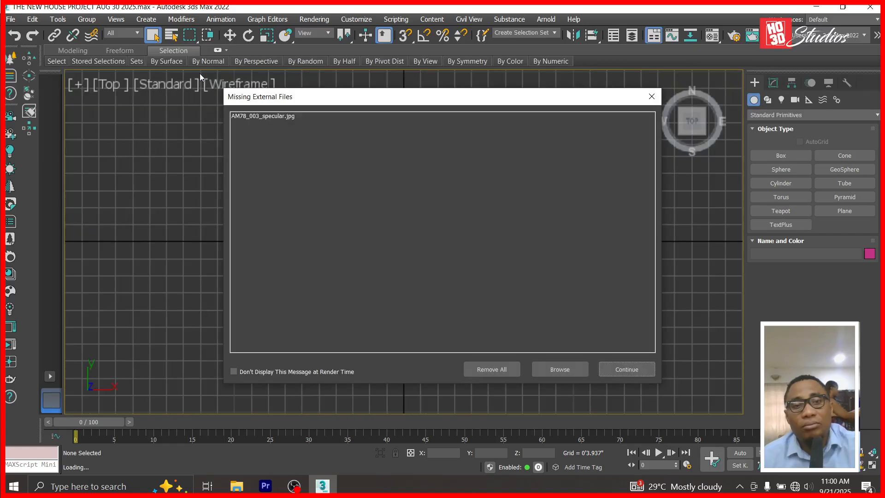
left_click(630, 369)
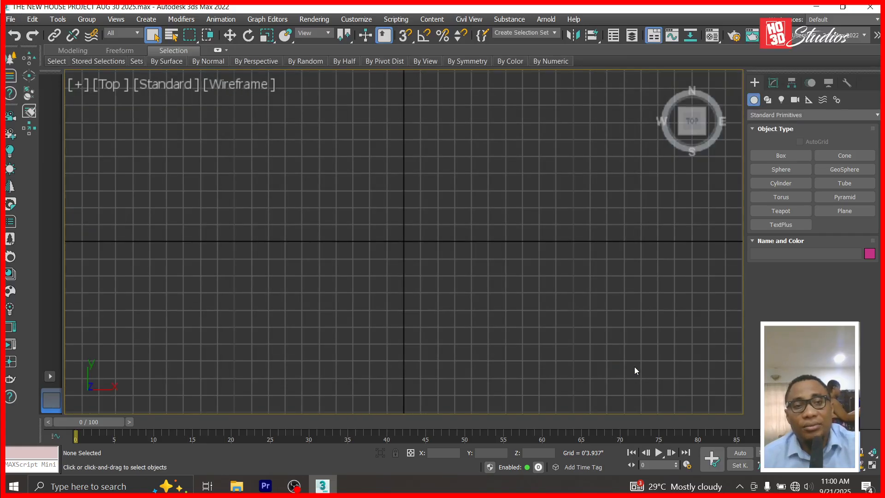
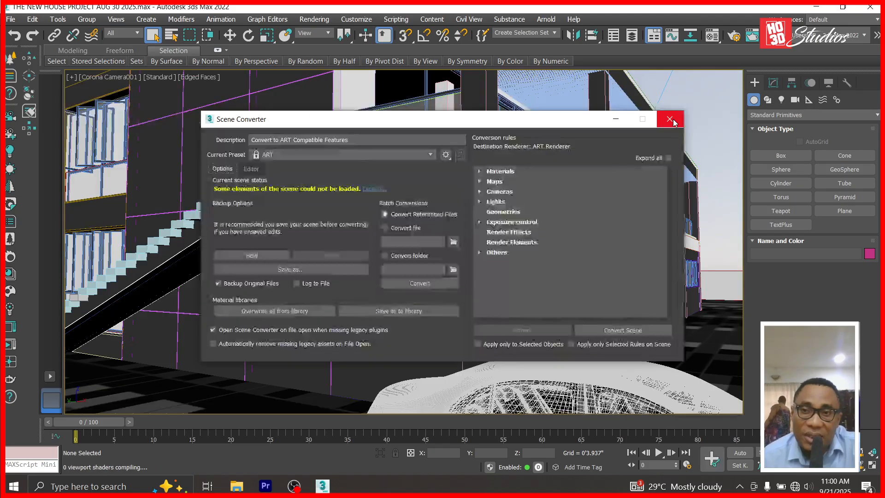
Close the Scene Converter and make an empty Material Editor slot a CoronaPhysicalMtl.
left_click(672, 120)
key("m")
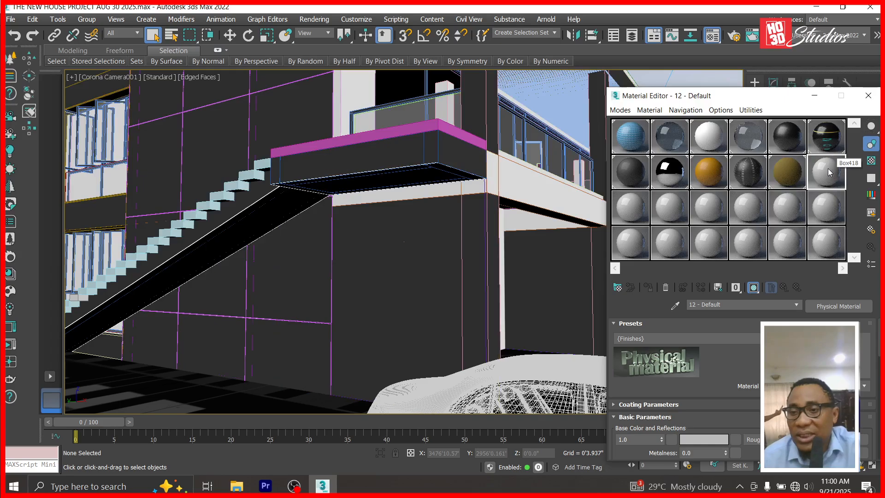
left_click(832, 314)
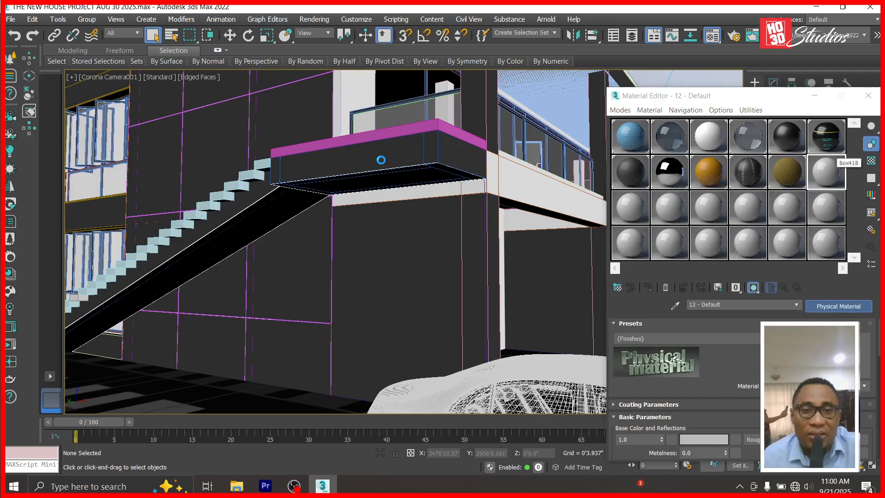
double_click(357, 143)
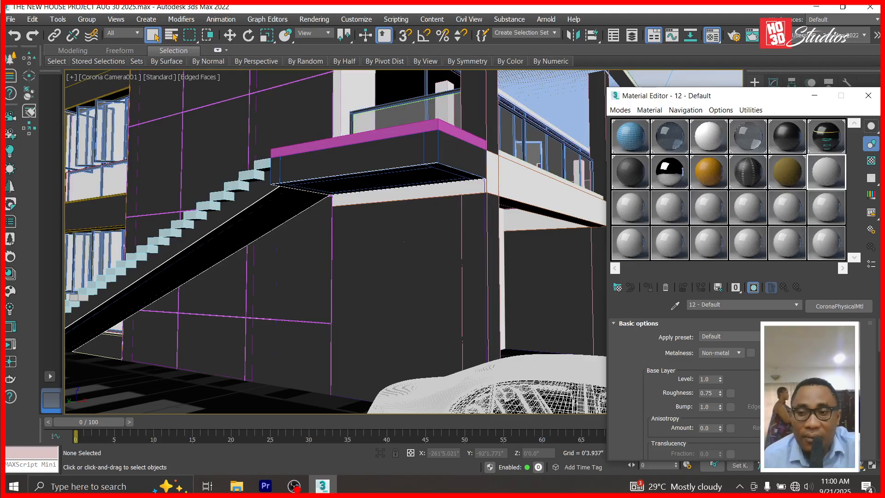
Load the marble texture from THE NEW HOUSE PROJECT AUG 30 2025 folder as a Base color Bitmap.
left_click(817, 380)
double_click(343, 123)
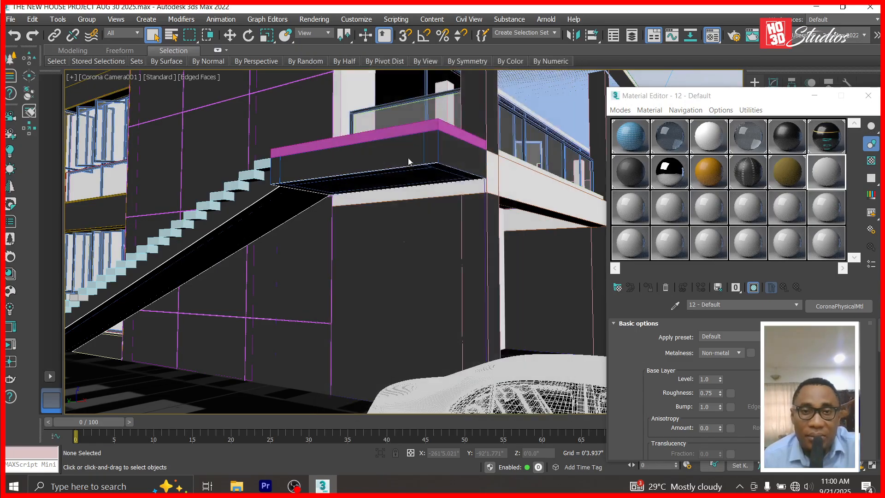
left_click(241, 214)
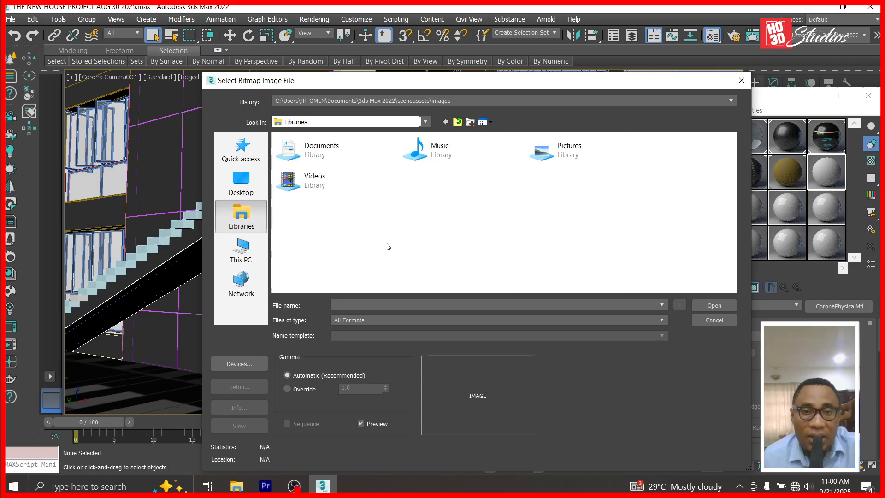
double_click(351, 161)
scroll(350, 244, "down", 5)
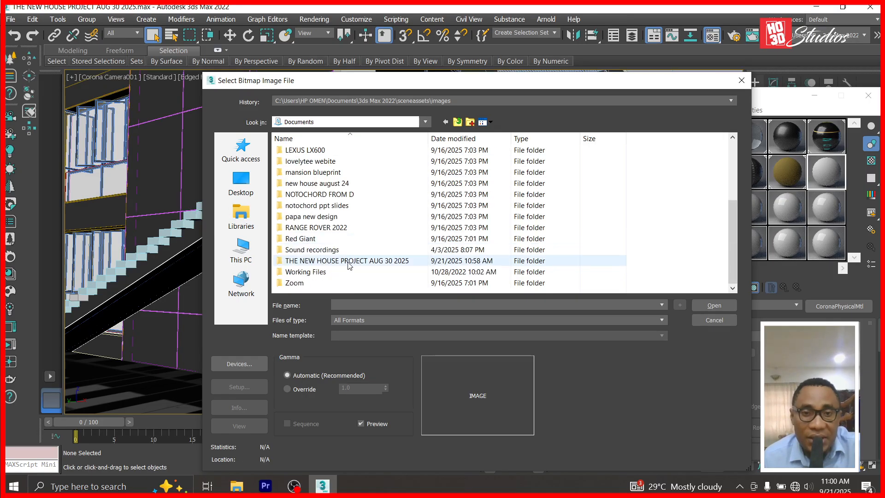
double_click(347, 261)
left_click(331, 172)
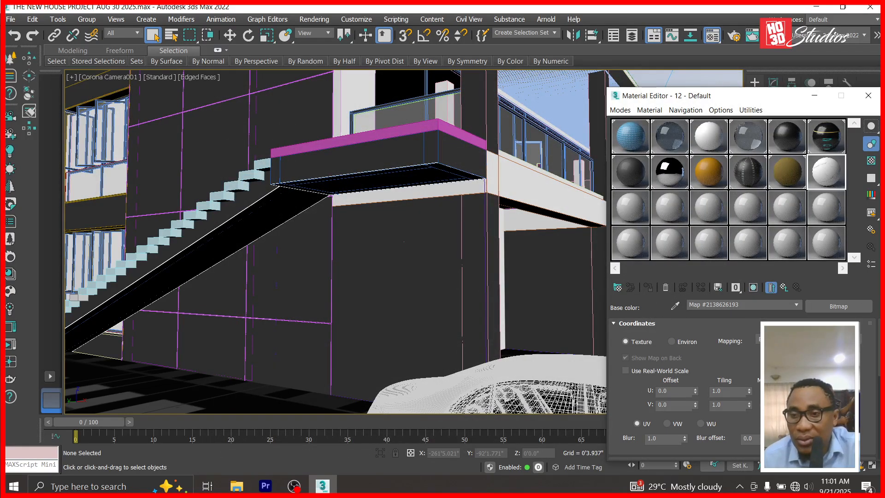
Set the marble material's roughness to 0.4 and apply it to the pink tread in Top view.
left_click(784, 288)
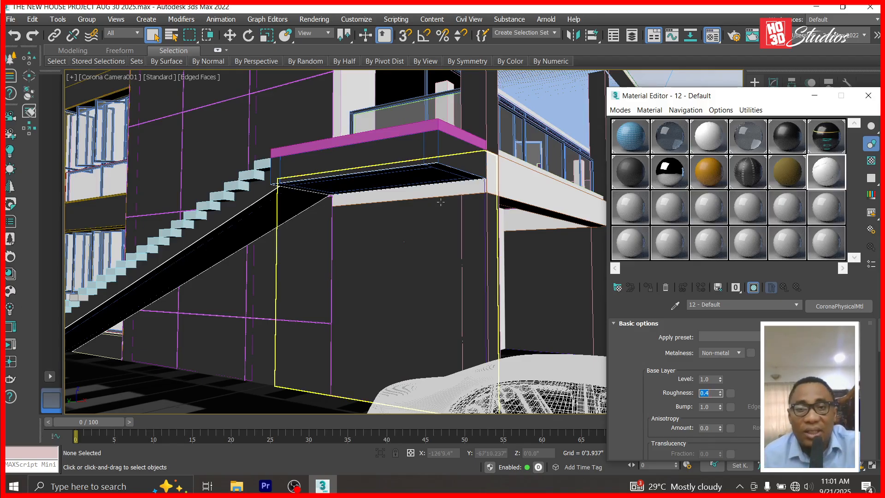
key("w")
key("t")
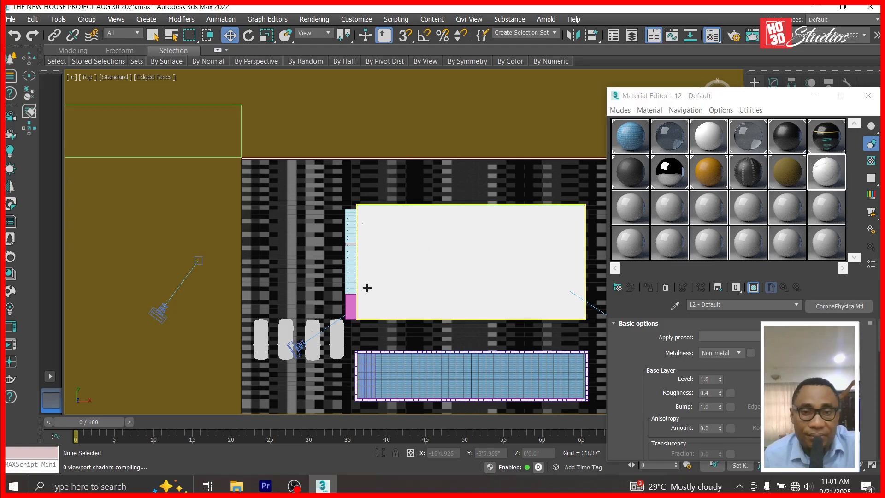
scroll(357, 284, "up", 5)
scroll(592, 96, "down", 2)
left_click_drag(832, 171, 502, 263)
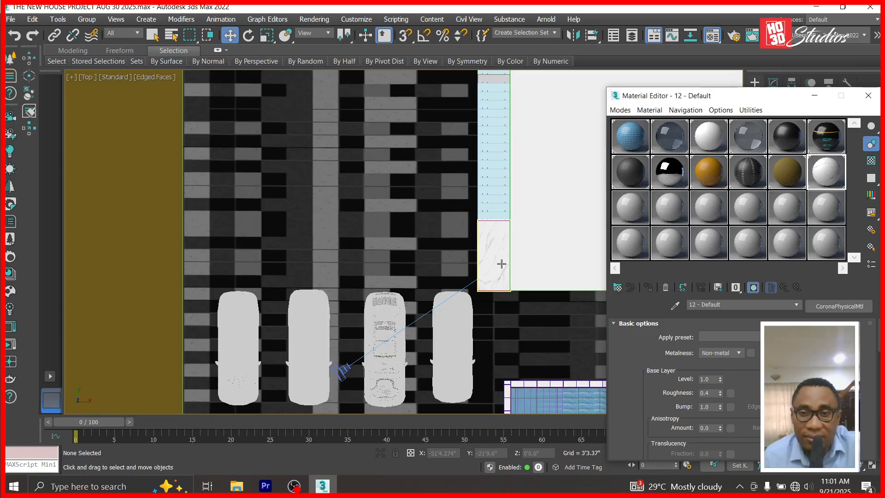
Apply the marble material to blue tread Box482 and the three blue treads above it.
scroll(492, 215, "up", 3)
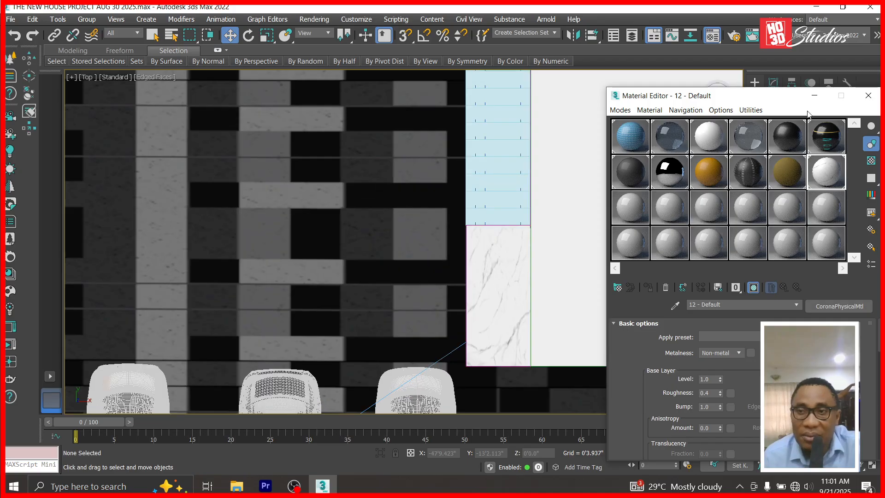
left_click(814, 96)
scroll(485, 188, "up", 4)
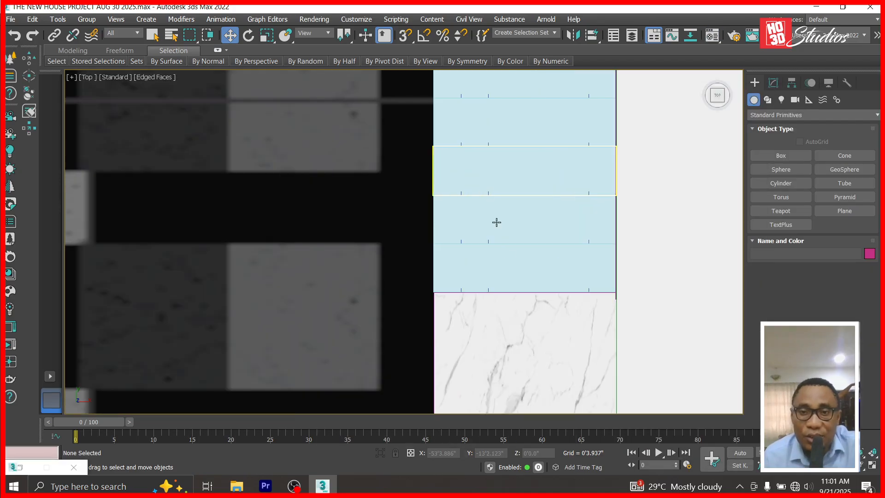
left_click(515, 281)
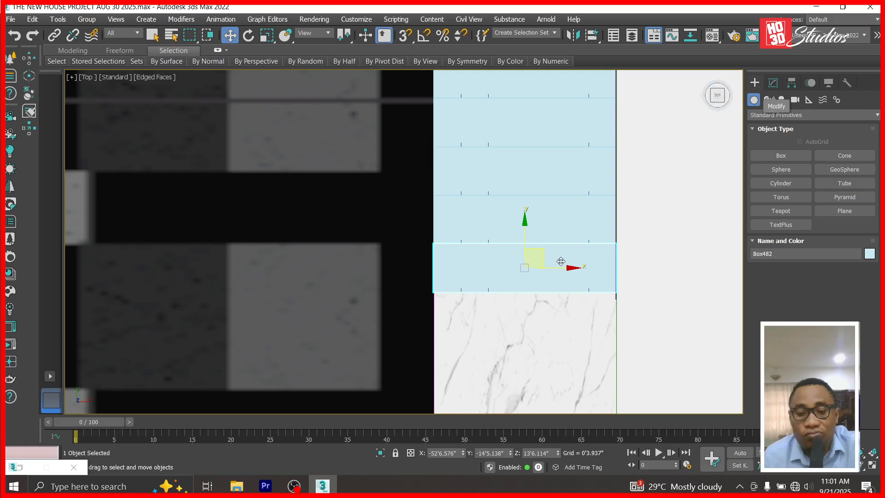
key("m")
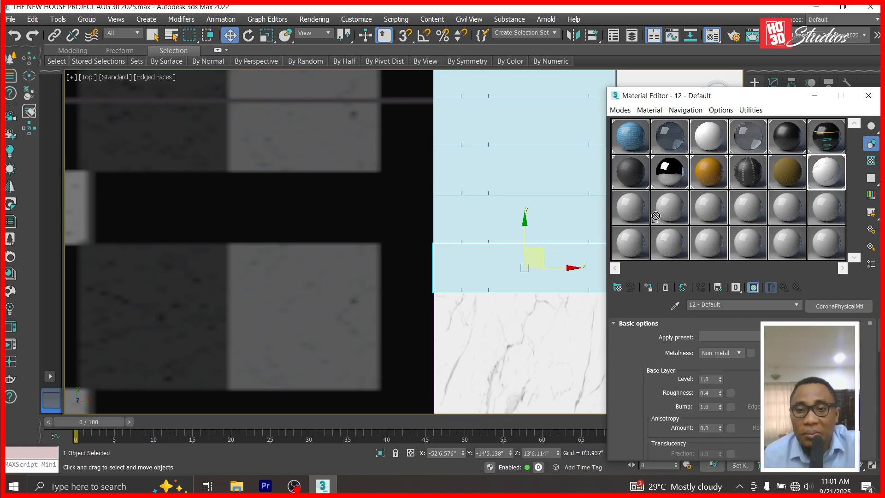
left_click_drag(656, 215, 513, 268)
left_click_drag(828, 177, 484, 235)
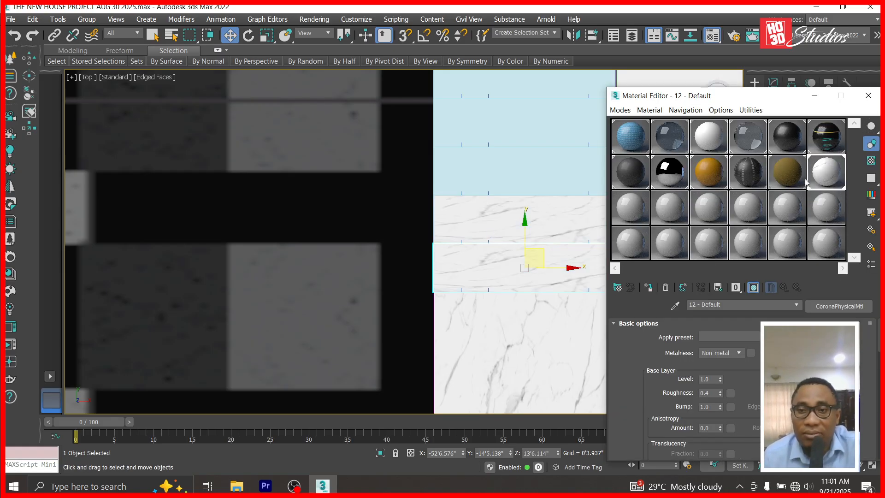
left_click_drag(615, 182, 524, 186)
left_click_drag(816, 173, 527, 126)
scroll(494, 354, "down", 3)
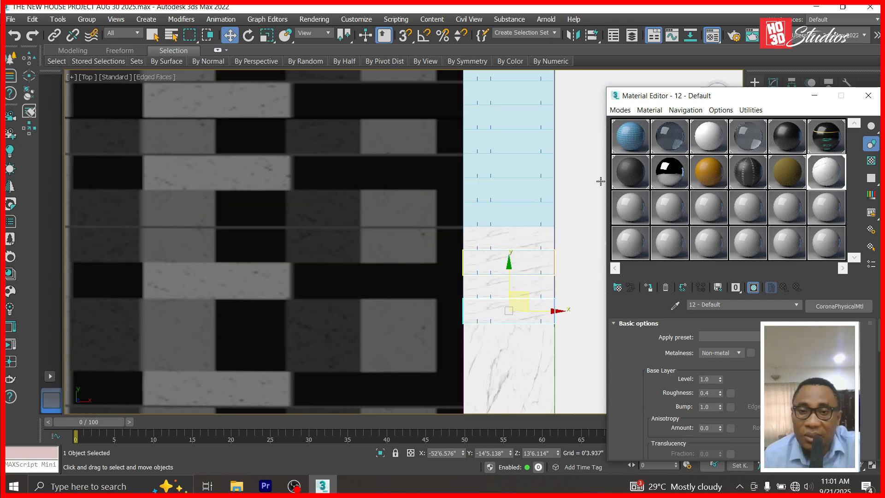
left_click(814, 96)
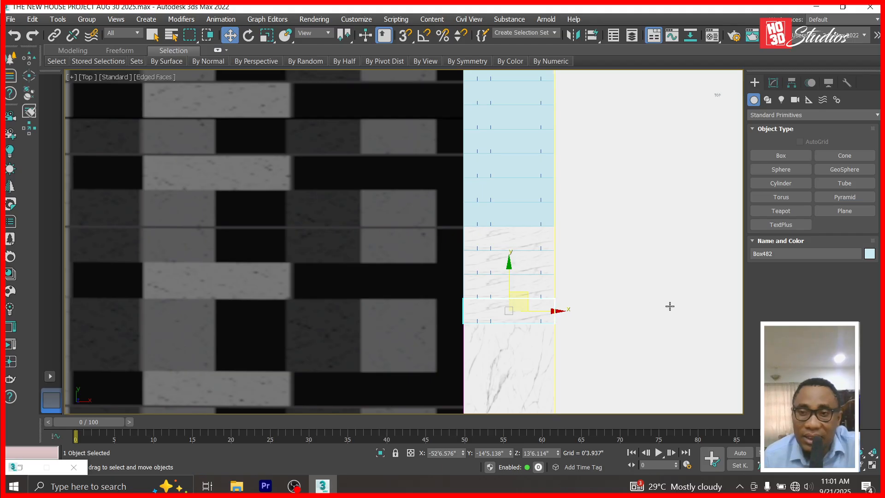
Convert marble tread Box482 to an Editable Poly.
left_click(774, 83)
right_click(765, 127)
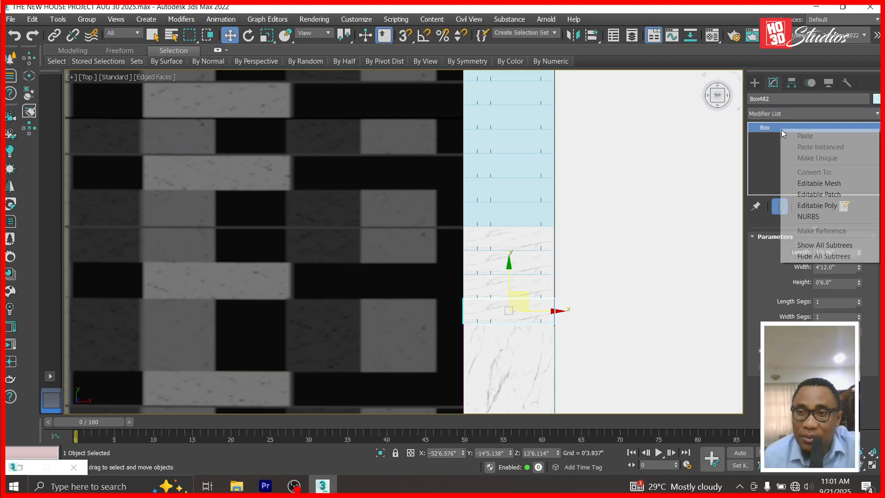
left_click(811, 205)
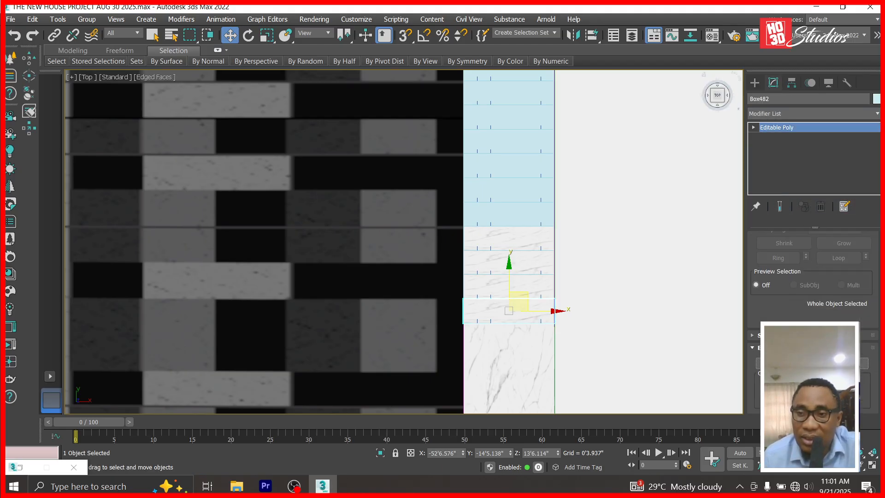
scroll(813, 322, "down", 2)
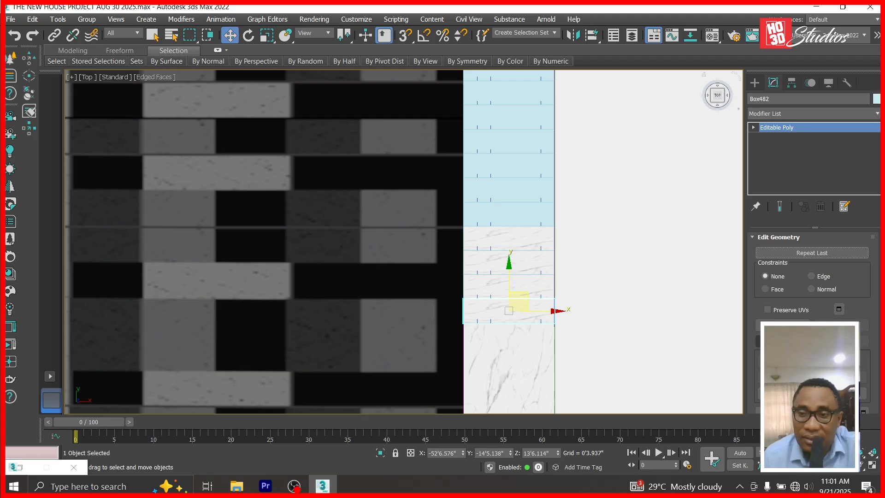
Attach the column of blue stair treads to Box482, then select blue tread Box499.
key("q")
left_click(516, 269)
left_click(522, 243)
left_click(524, 215)
left_click(526, 187)
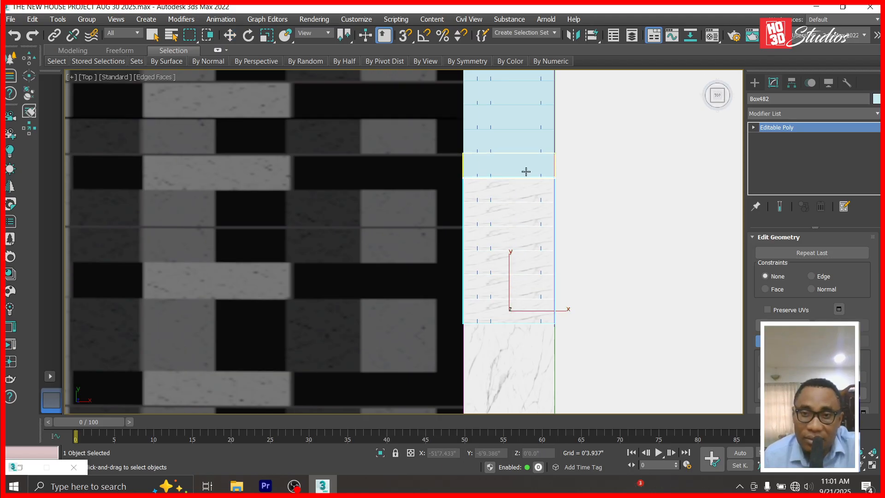
left_click(526, 172)
left_click(521, 148)
left_click(521, 115)
left_click(522, 93)
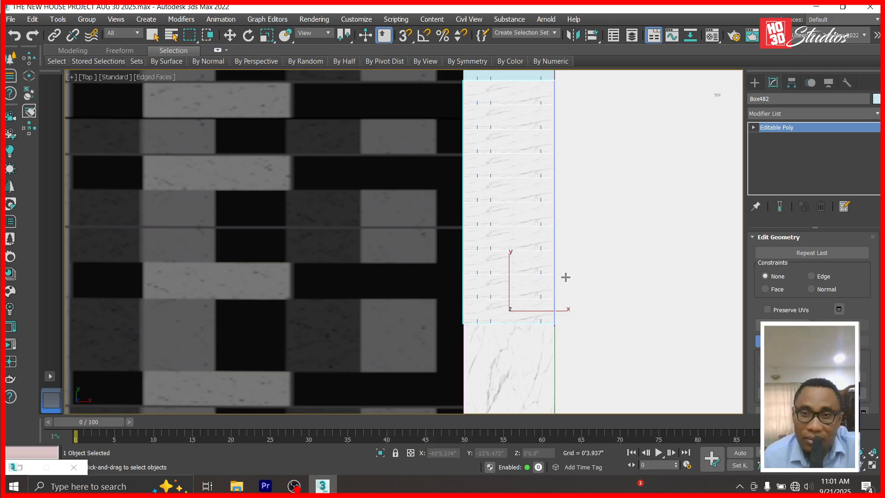
scroll(565, 277, "down", 3)
scroll(555, 145, "up", 3)
scroll(538, 299, "up", 1)
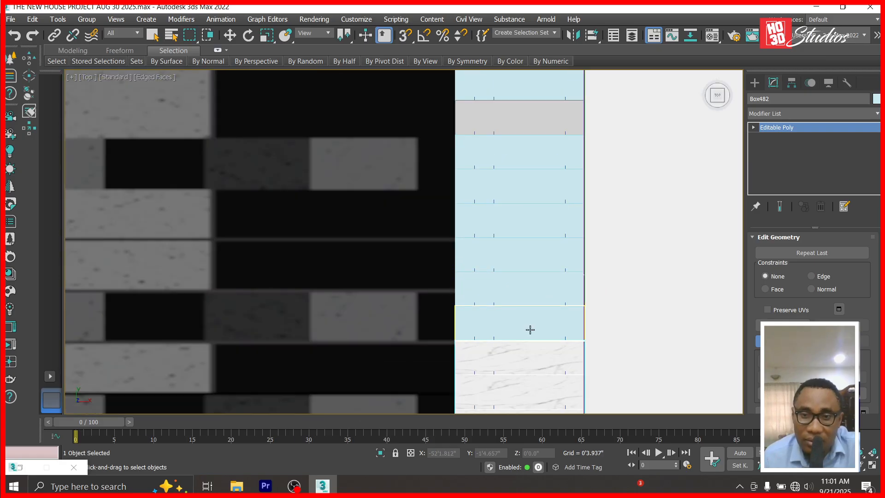
left_click(530, 329)
left_click(536, 291)
left_click(539, 254)
left_click(542, 220)
left_click(543, 186)
left_click(543, 147)
scroll(576, 159, "down", 3)
scroll(553, 239, "up", 4)
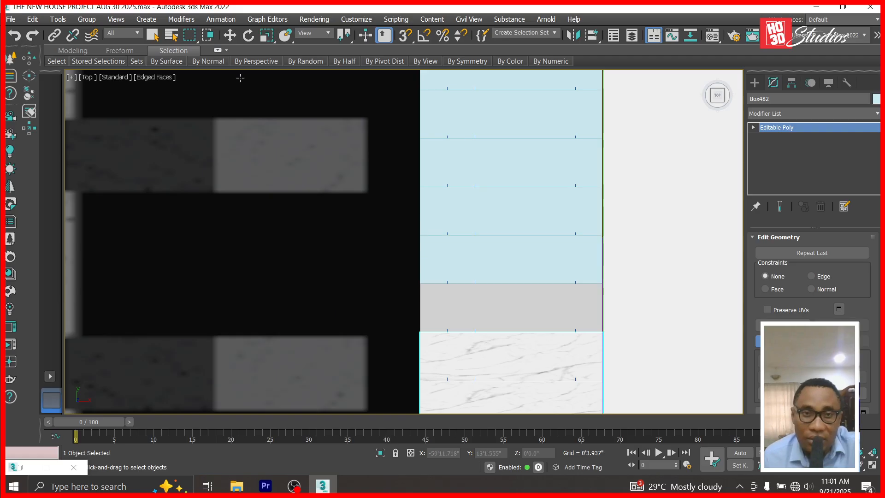
left_click(229, 35)
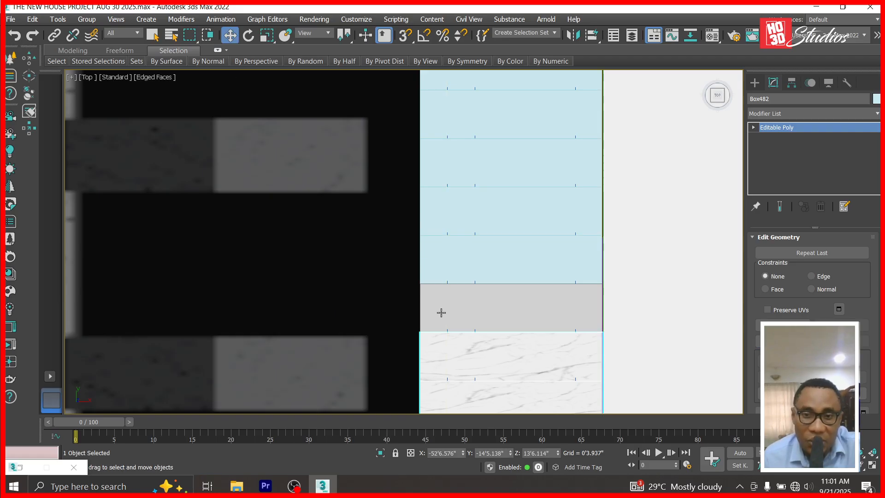
left_click(485, 274)
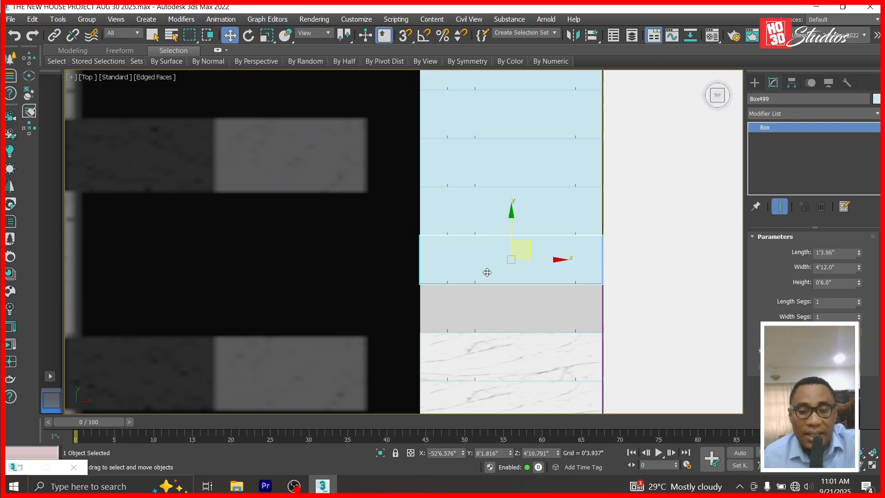
In the Left view, inspect the stairs by selecting the grey tread group and marble tread.
key("l")
scroll(369, 255, "up", 8)
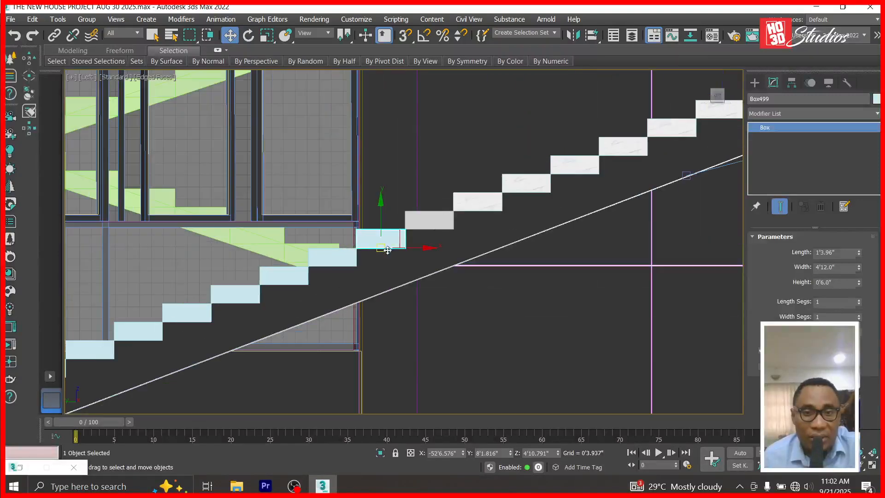
scroll(369, 255, "down", 3)
scroll(375, 255, "up", 6)
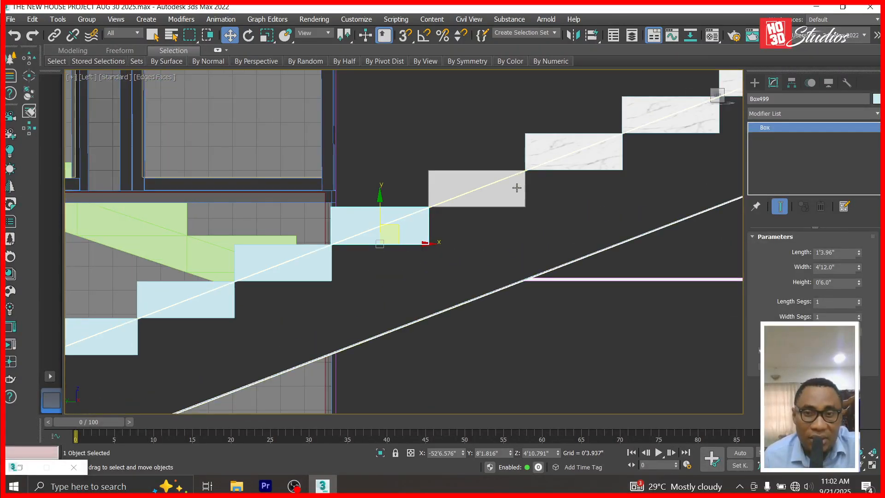
scroll(468, 190, "up", 2)
left_click(456, 185)
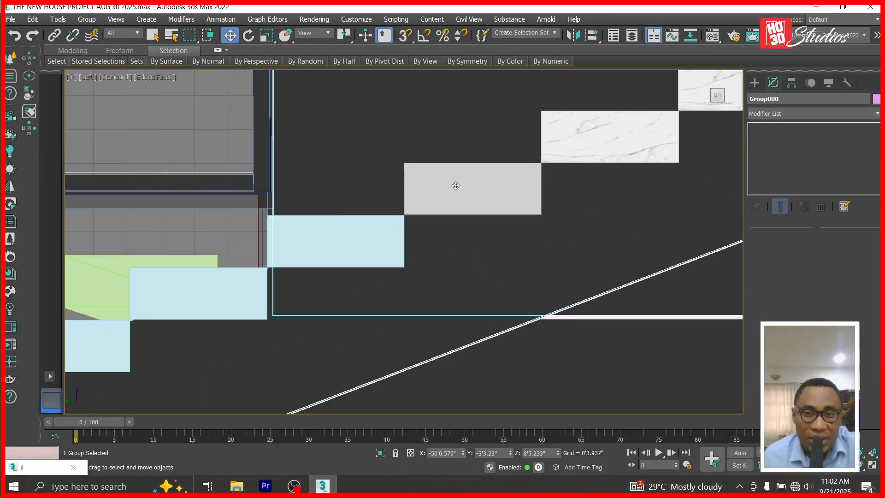
left_click(562, 131)
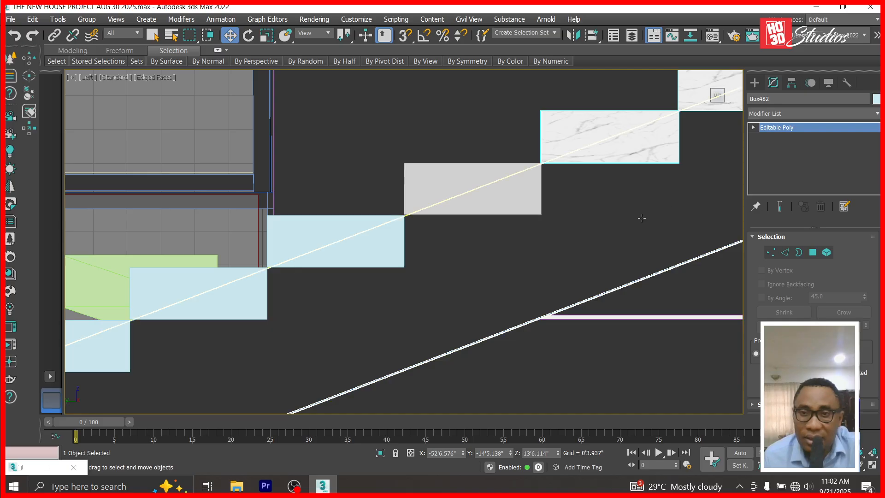
left_click(497, 190)
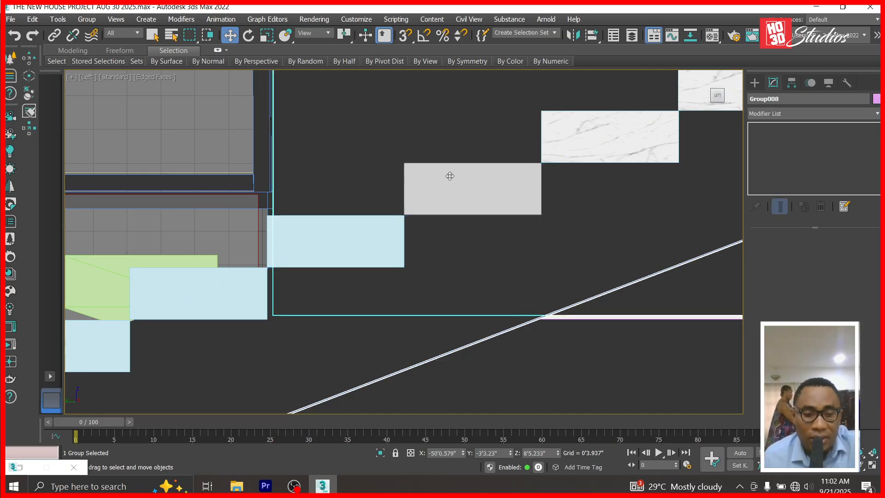
Shift-drag tread Box513 up one step in the Left view to copy it.
key("t")
scroll(450, 175, "down", 4)
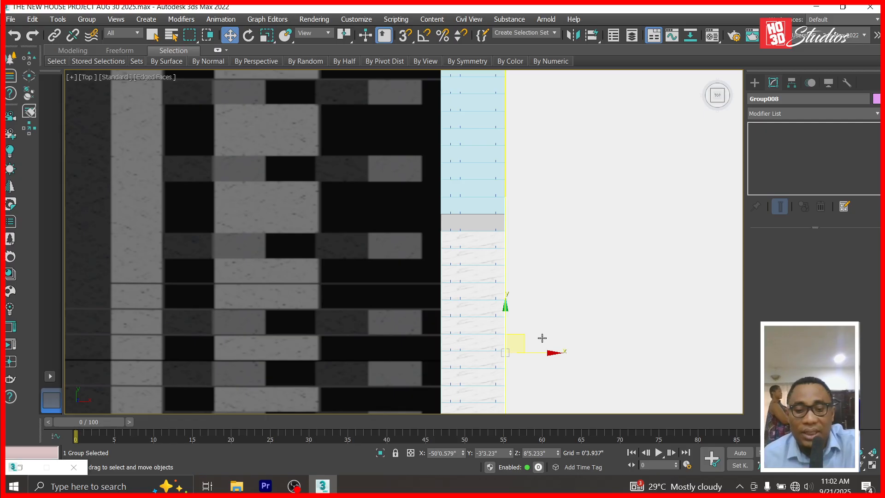
key("l")
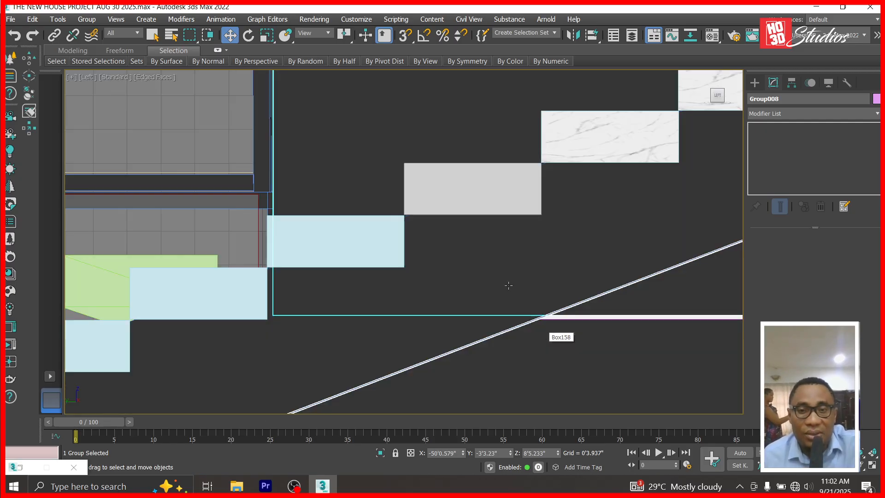
left_click(368, 235)
mouse_move(352, 254)
left_mouse_down("shift")
mouse_move(461, 198)
mouse_move(497, 200)
mouse_move(490, 203)
left_mouse_up("shift")
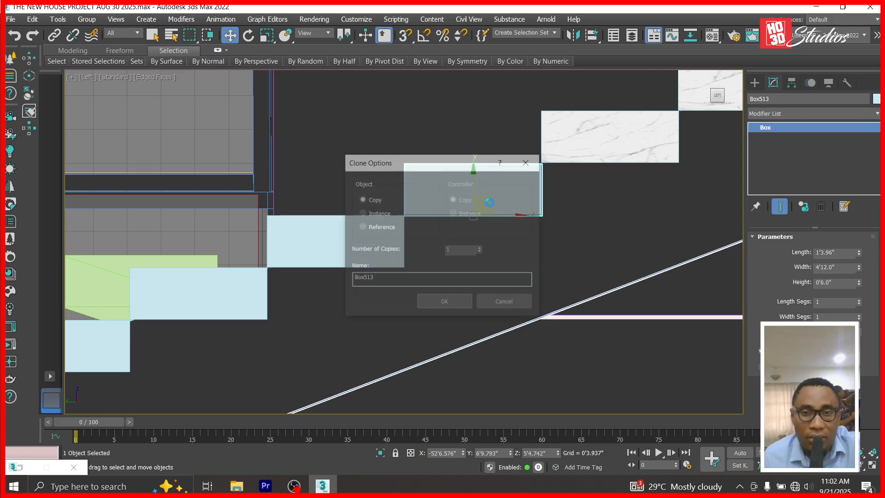
Confirm the tread copy in Clone Options and return to the Top view.
left_click(440, 302)
key("t")
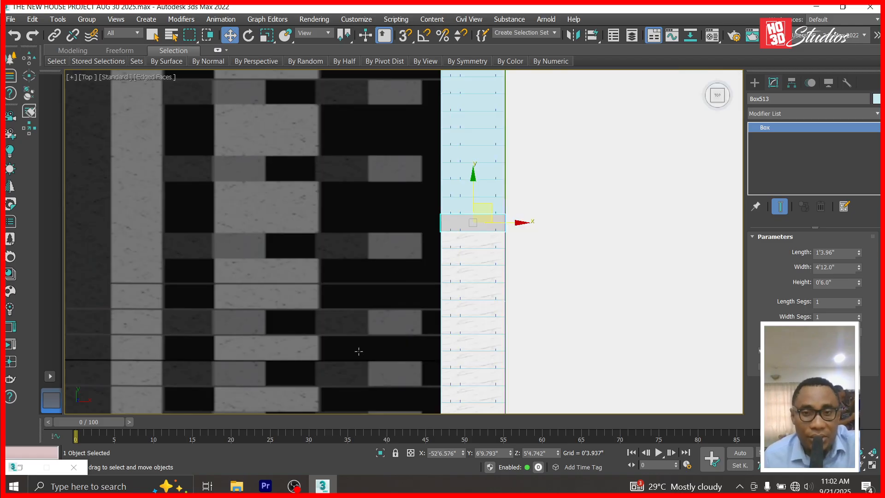
scroll(456, 154, "up", 4)
scroll(506, 186, "down", 2)
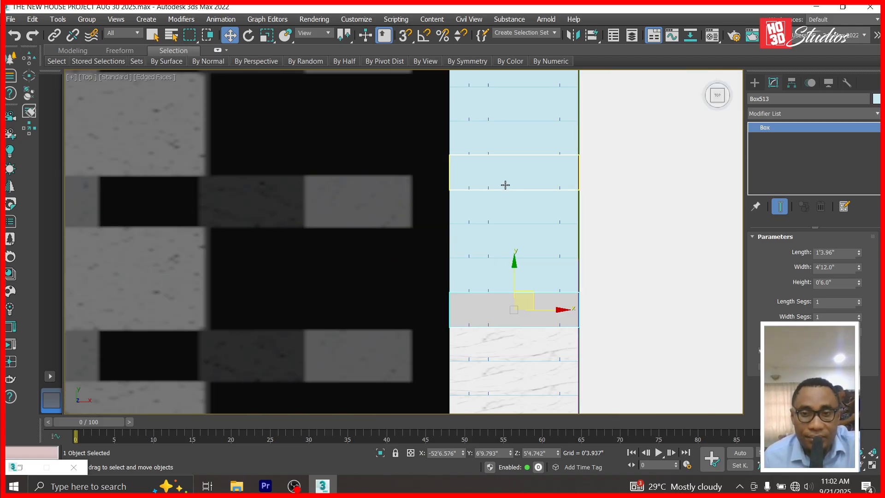
Attach the grey tread and all remaining blue treads to the marble tread object.
left_click(537, 352)
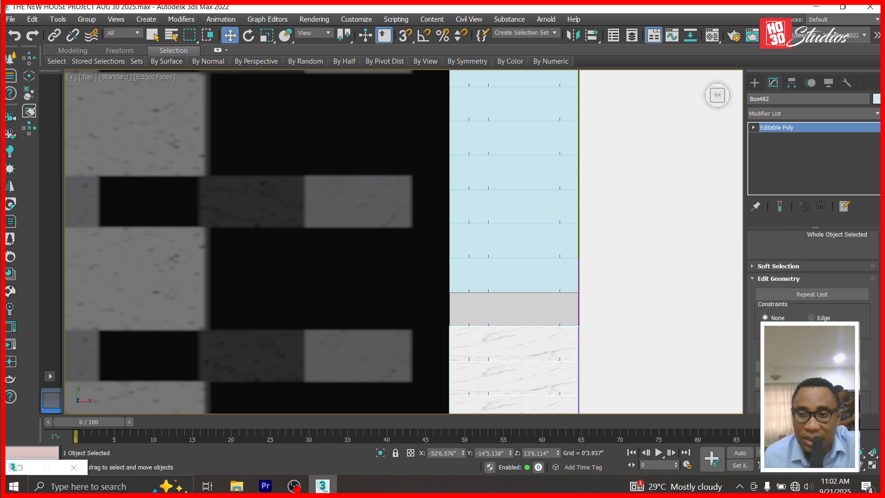
left_click(779, 382)
left_click(485, 310)
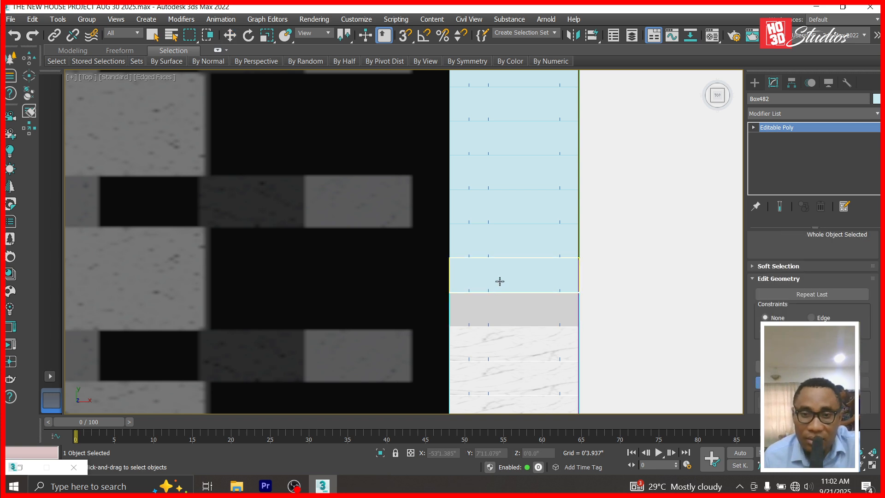
left_click(501, 280)
left_click(509, 242)
left_click(513, 202)
left_click(516, 171)
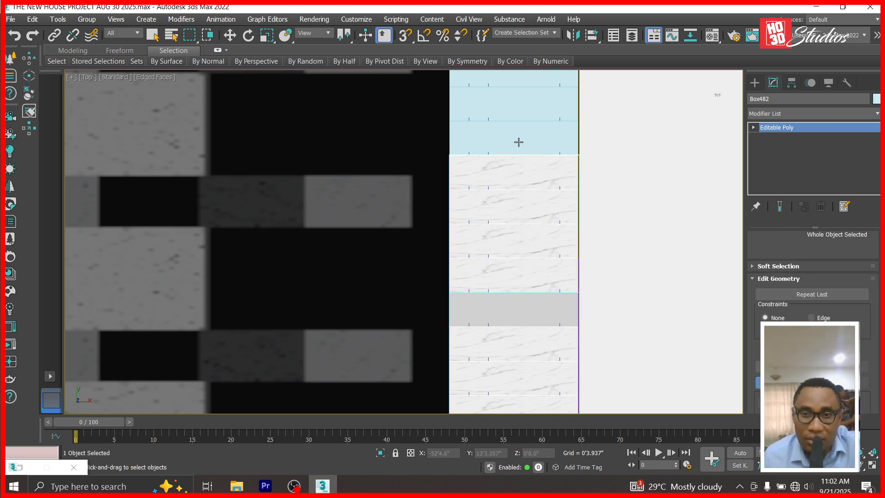
left_click(518, 140)
left_click(518, 113)
left_click(518, 79)
scroll(533, 332, "down", 3)
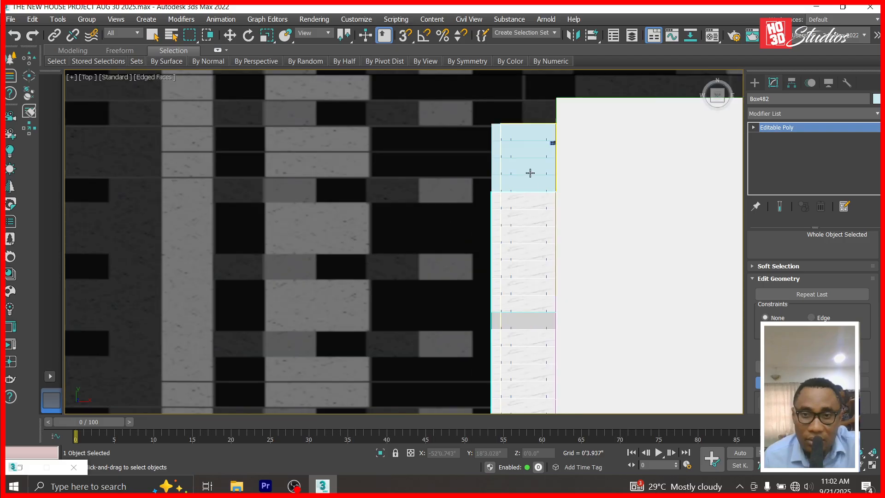
scroll(529, 171, "up", 3)
left_click(525, 187)
left_click(532, 155)
left_click(534, 136)
left_click(530, 93)
scroll(457, 245, "down", 3)
scroll(468, 276, "up", 1)
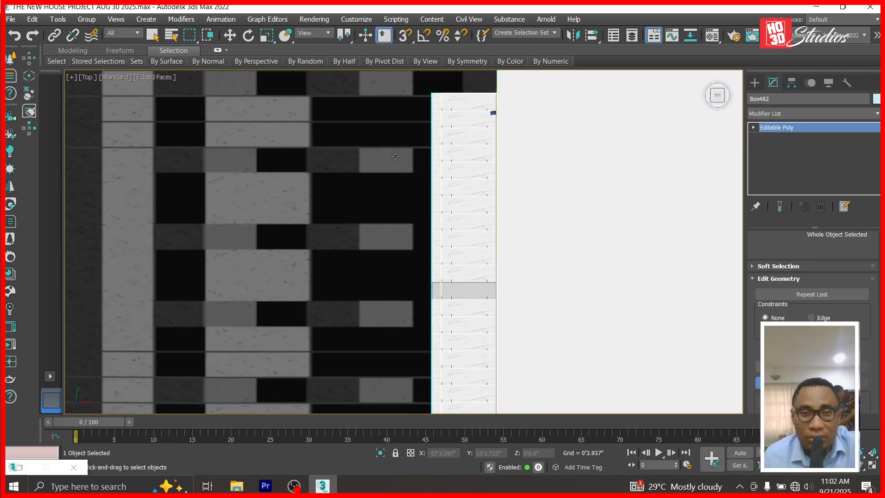
left_click(230, 36)
Select the marble tread object and shift it along the X axis.
left_click(452, 291)
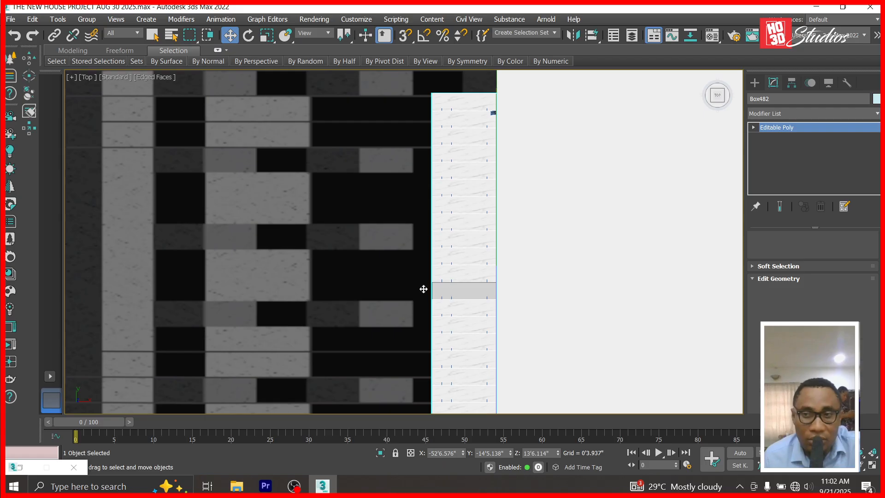
left_click(754, 127)
left_click(455, 287)
left_click(460, 287)
left_click(460, 287)
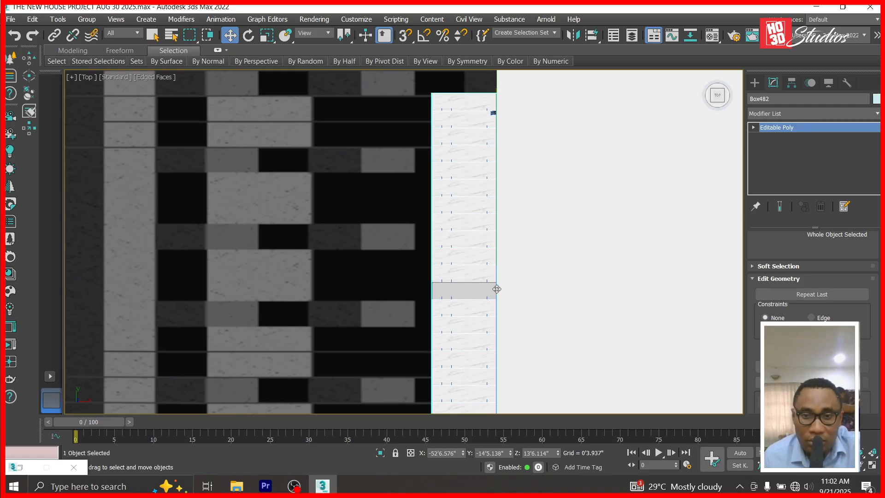
left_click_drag(462, 455, 422, 75)
Delete and restore the dark tiled floor, then inspect its dark strip element.
left_click(480, 297)
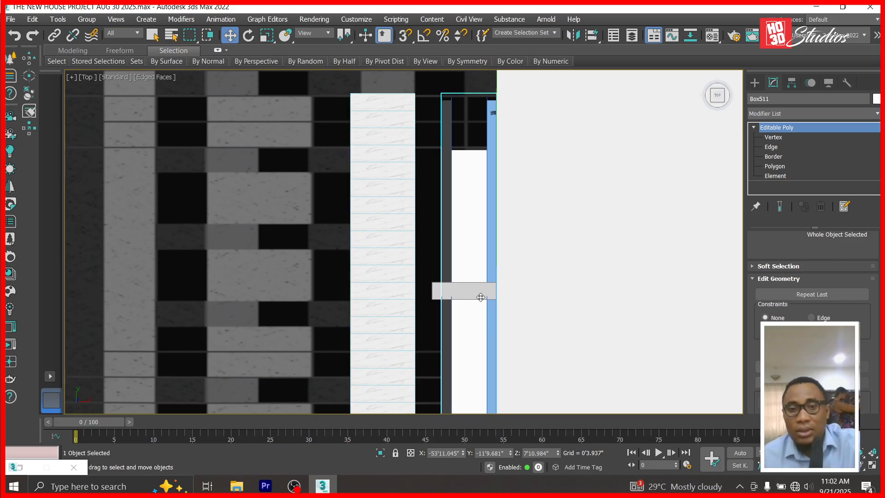
left_click(441, 289)
key("Delete")
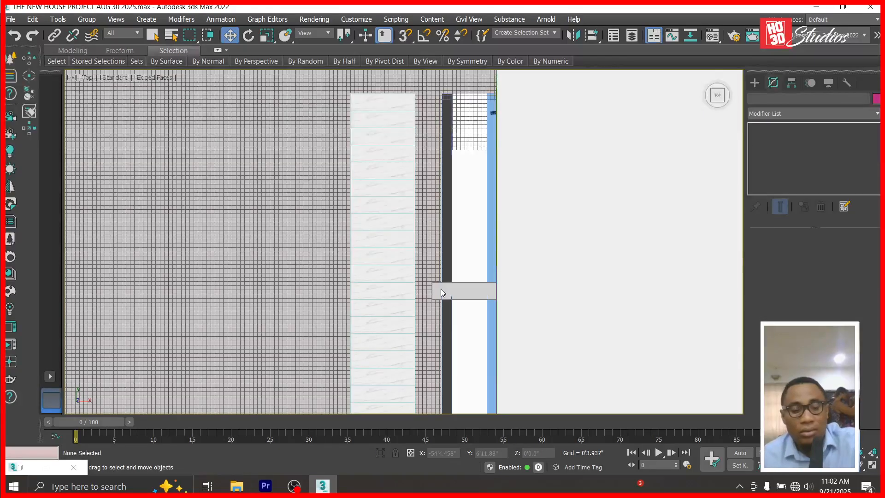
key("ctrl+z")
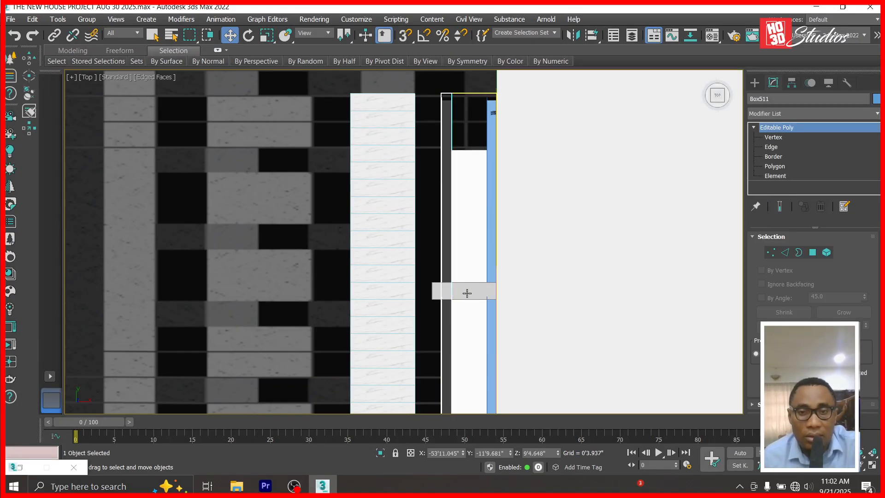
scroll(467, 293, "up", 5)
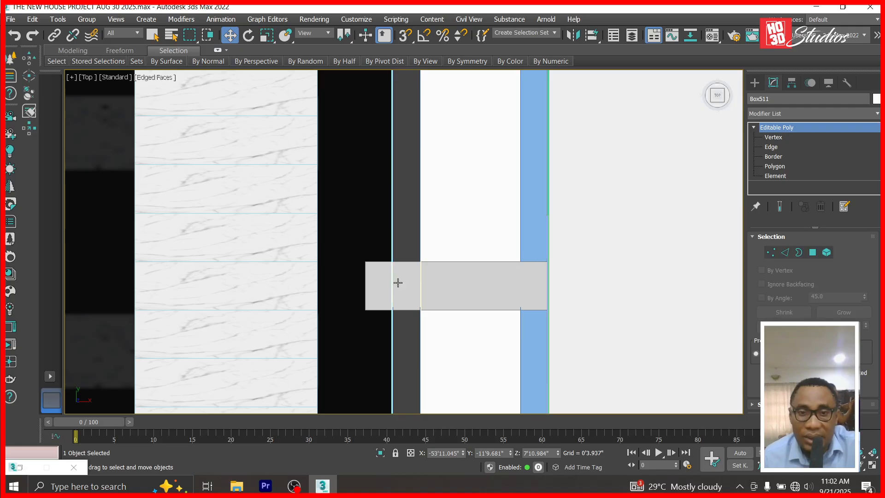
left_click(572, 232)
left_click(786, 176)
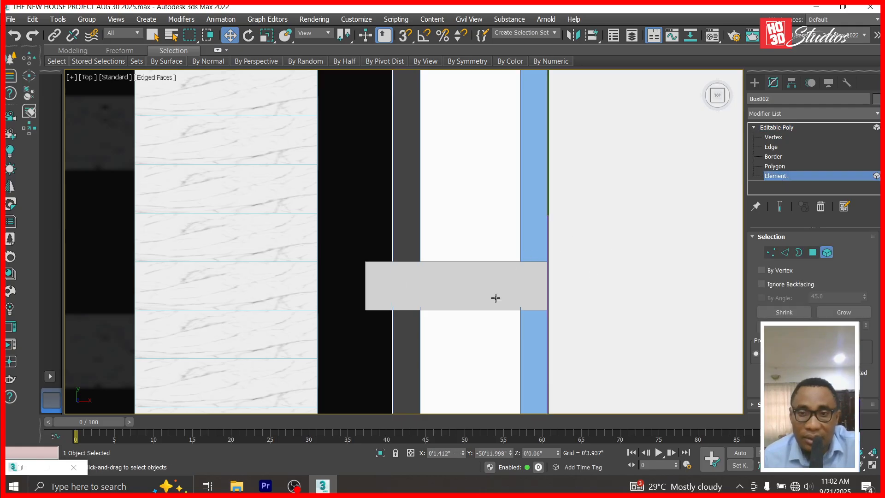
left_click(467, 301)
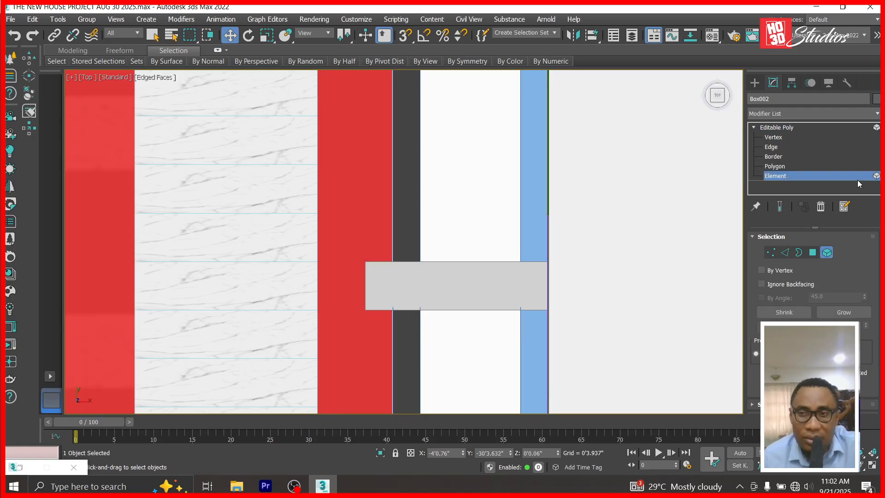
scroll(515, 173, "down", 3)
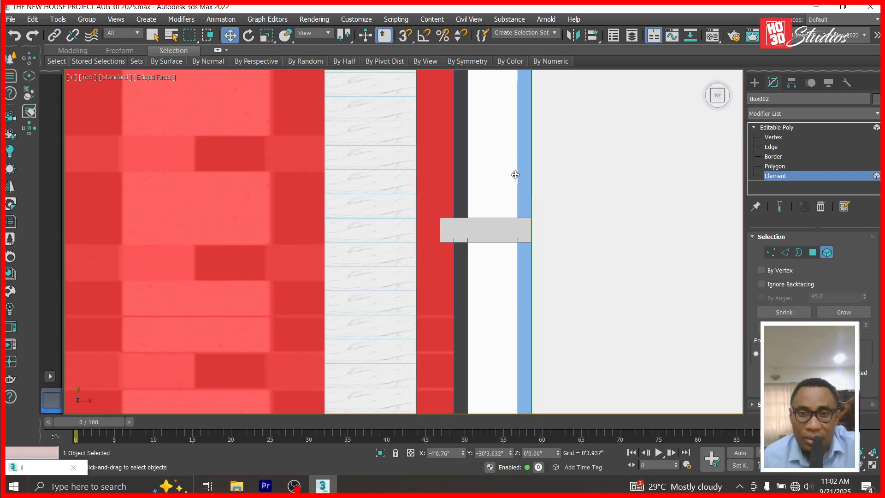
left_click(792, 129)
Unhide all objects and delete the revealed small grey box.
right_click(483, 227)
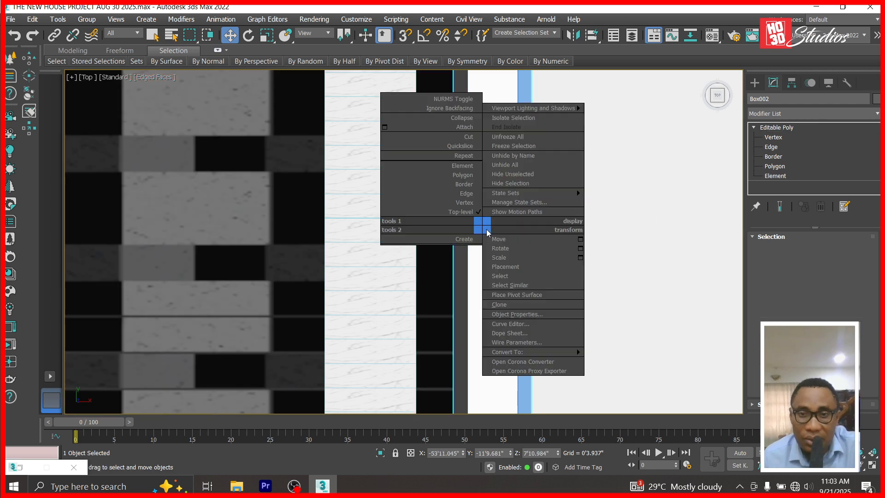
left_click(520, 164)
left_click(489, 236)
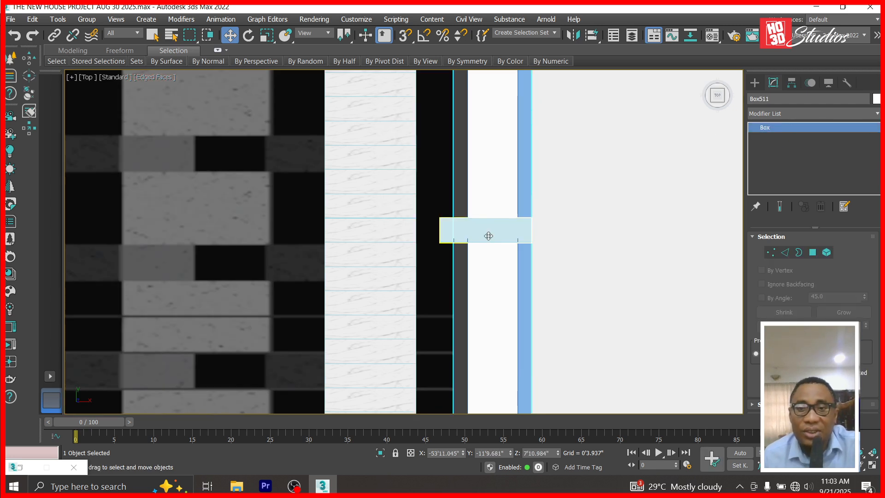
key("Delete")
Move the marble tread strip right over the white panel.
left_click(377, 253)
scroll(404, 257, "down", 4)
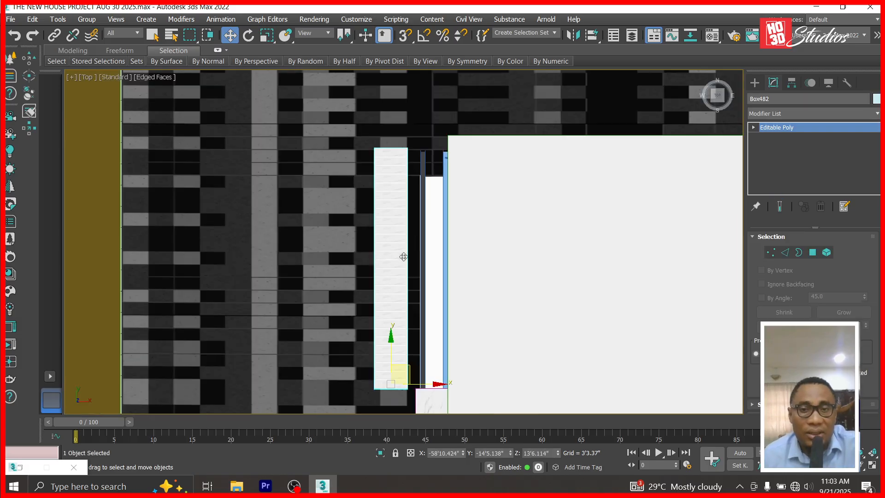
scroll(435, 394, "up", 5)
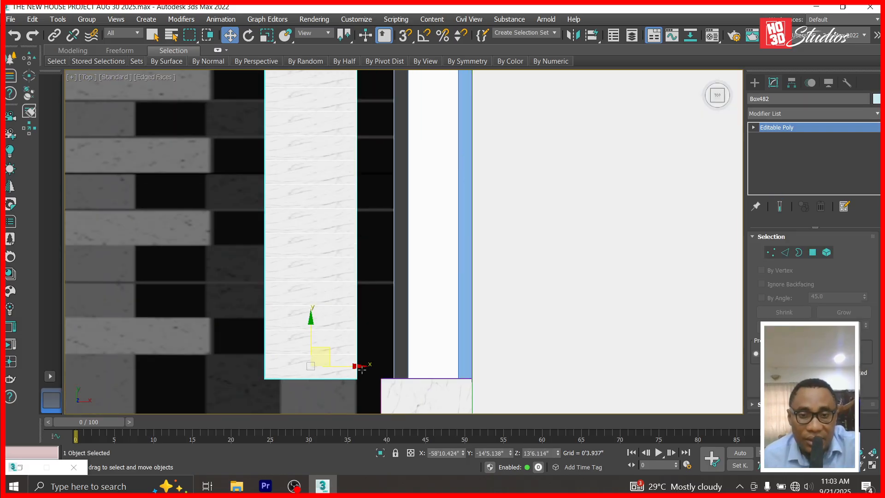
left_click_drag(358, 367, 475, 356)
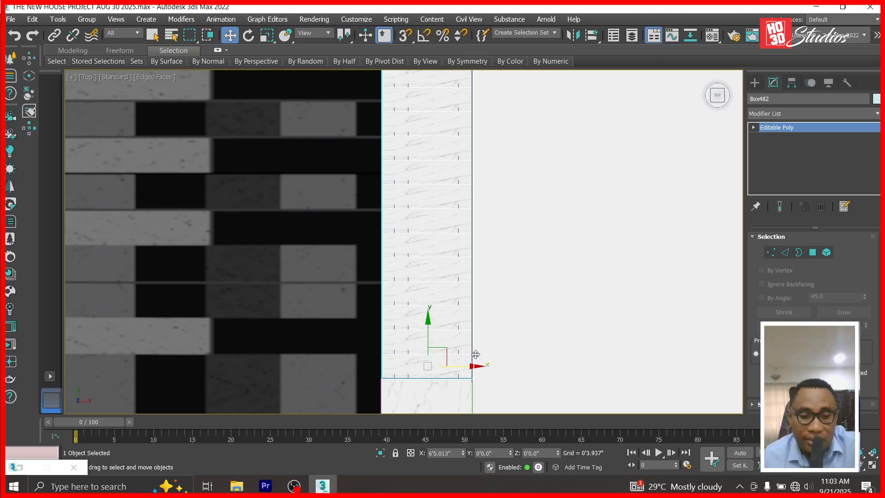
Through Corona Camera001, assign the 'door color' metal material to the top beams group.
key("c")
double_click(403, 140)
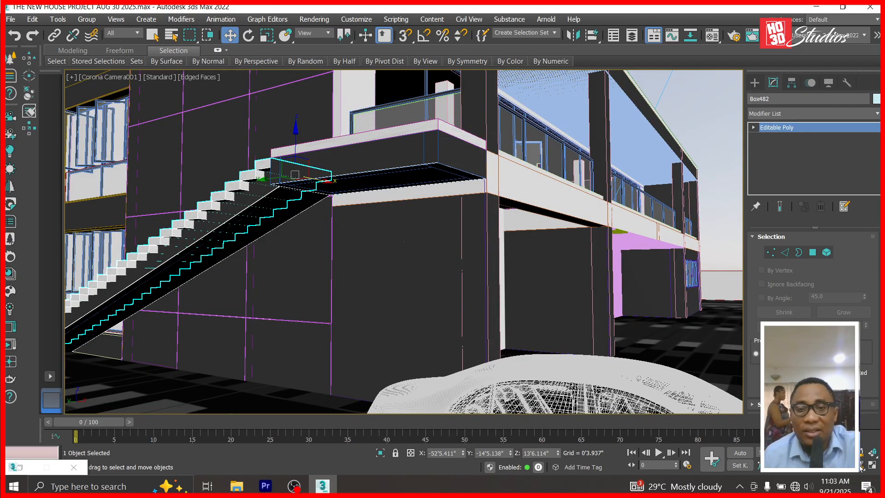
left_click(465, 186)
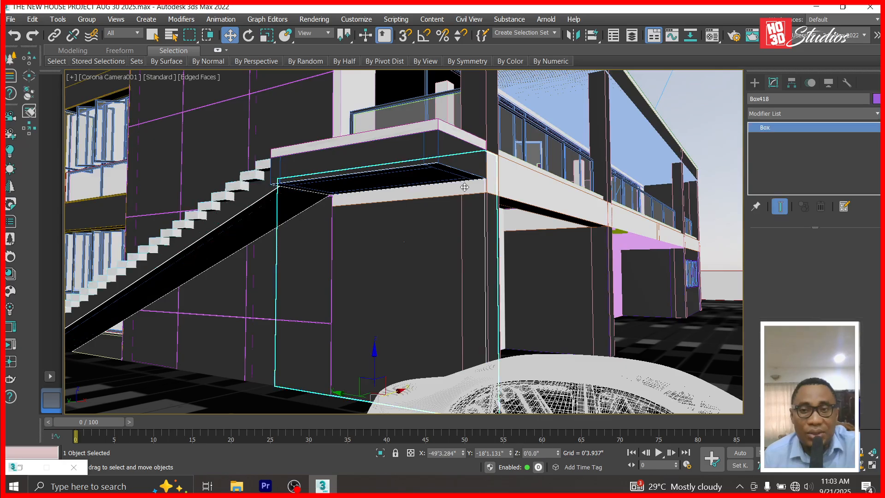
key("m")
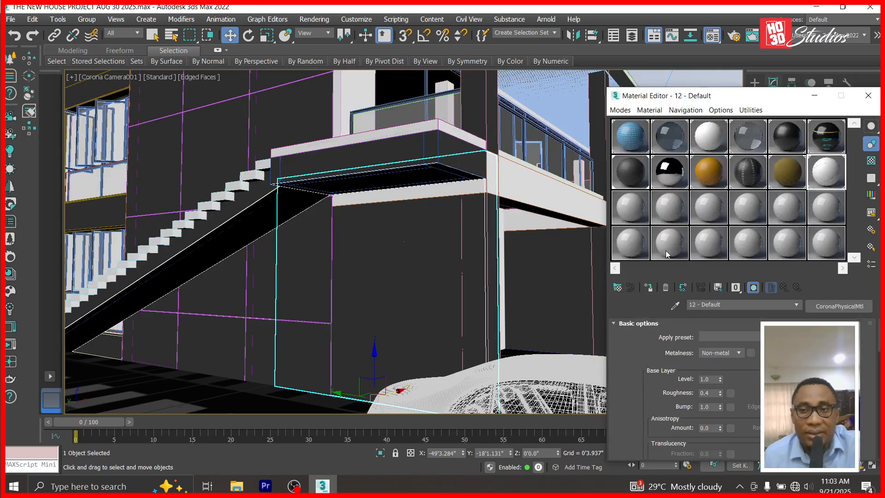
left_click_drag(630, 171, 461, 221)
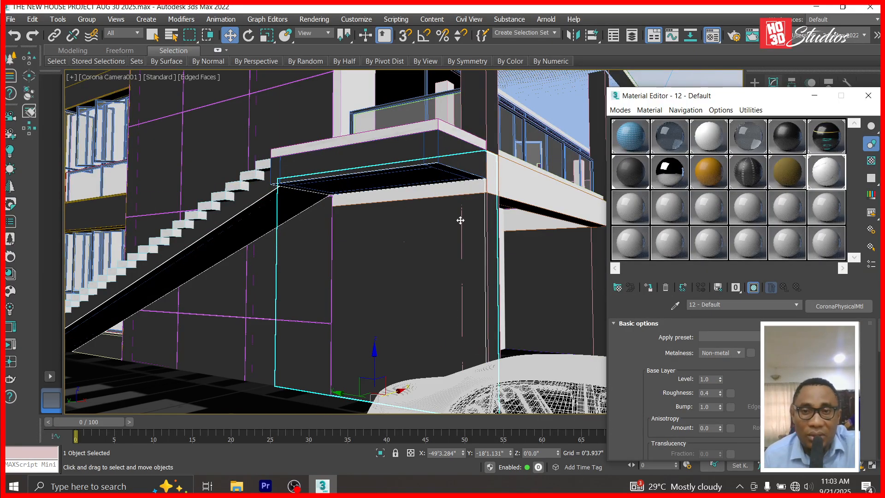
left_click(489, 186)
left_click(644, 181)
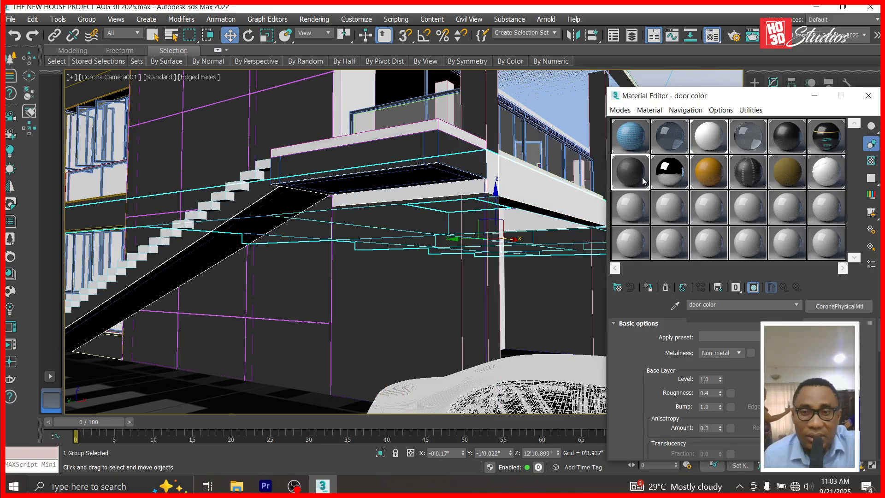
left_click(648, 287)
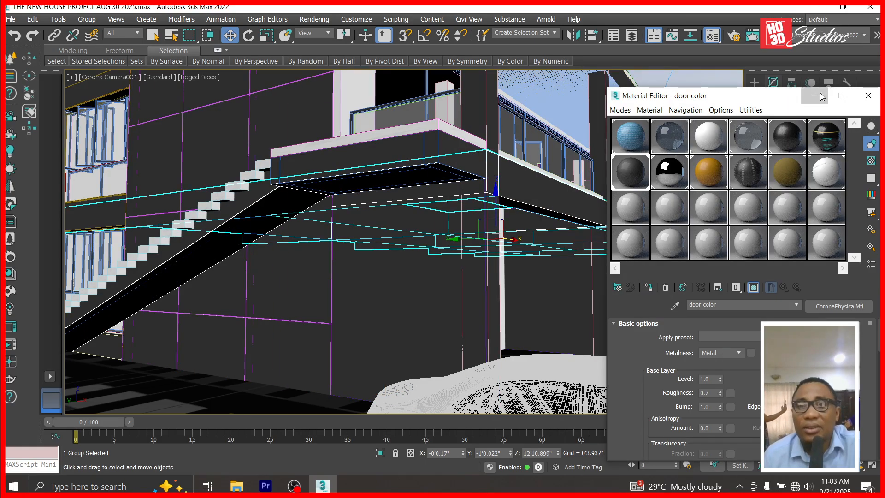
left_click(815, 96)
Orbit and truck Corona Camera001 to the landing side by the pool, then reactivate Select and Move.
left_click(860, 466)
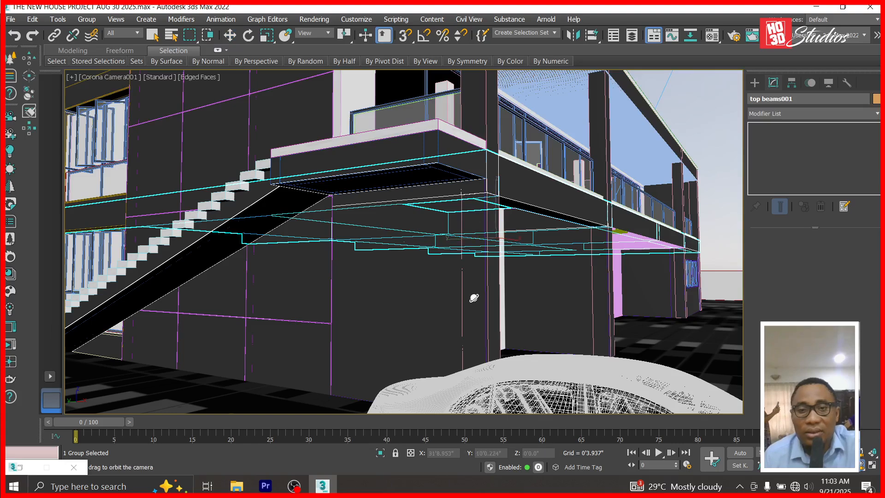
left_click_drag(464, 295, 493, 300)
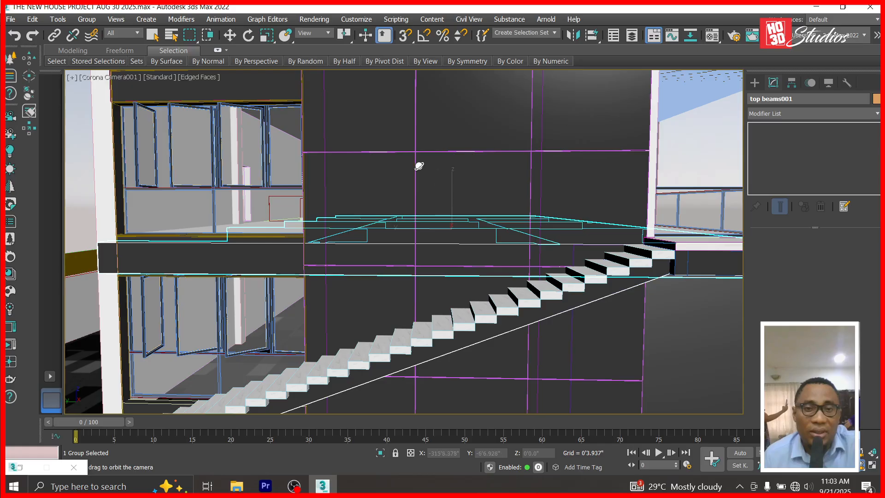
left_click(230, 37)
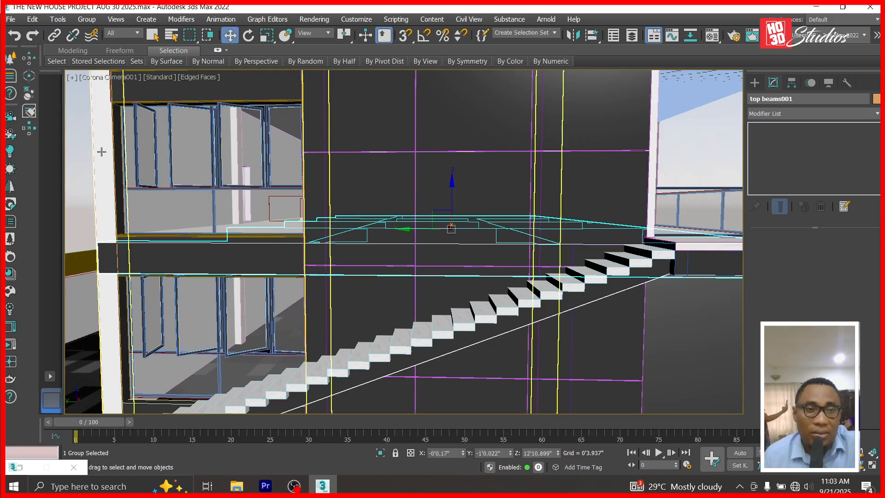
left_click(81, 164)
left_click(861, 466)
left_click_drag(579, 377, 621, 385)
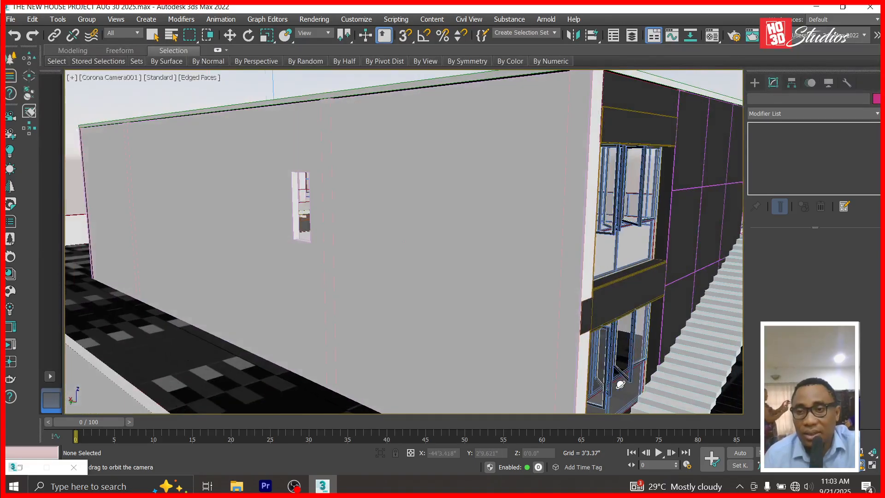
left_click(850, 465)
left_click_drag(643, 320, 432, 272)
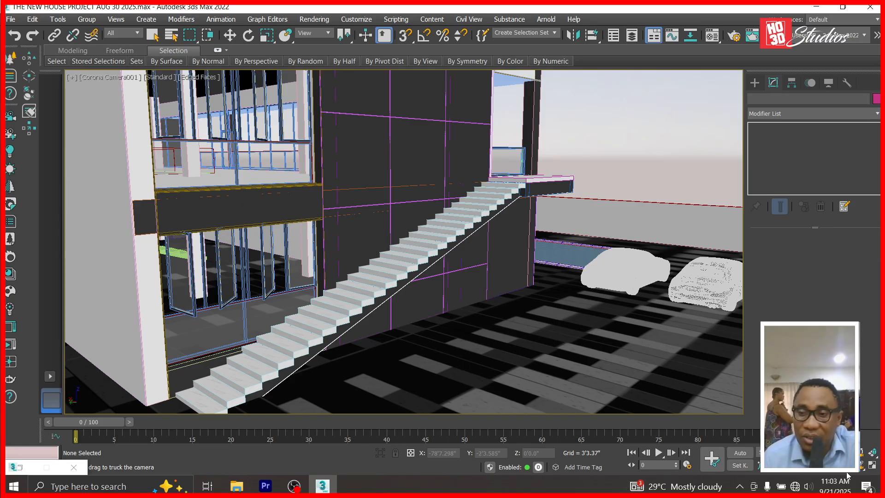
left_click(861, 468)
left_click_drag(679, 296, 590, 319)
left_click(230, 35)
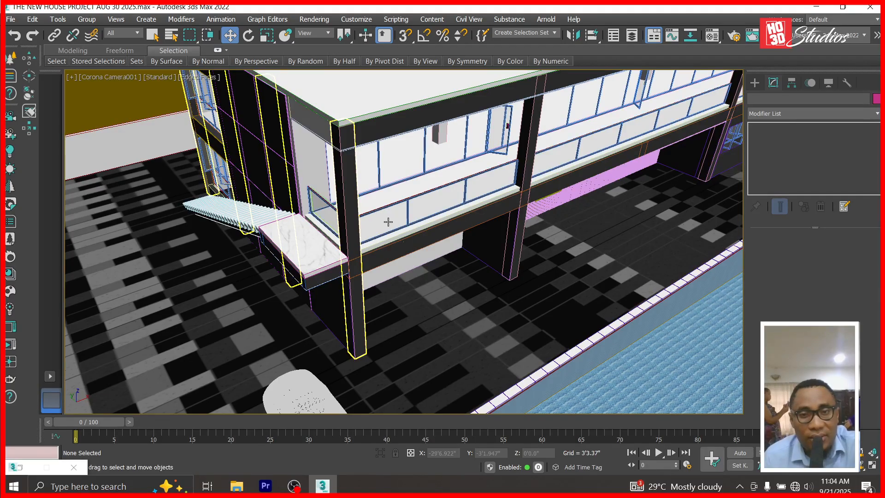
Clone the balcony glass panel Box159 as a copy named Box513.
left_click(637, 120)
mouse_move(672, 123)
left_mouse_down("shift")
mouse_move(508, 170)
mouse_move(444, 213)
mouse_move(276, 257)
mouse_move(286, 258)
left_mouse_up("shift")
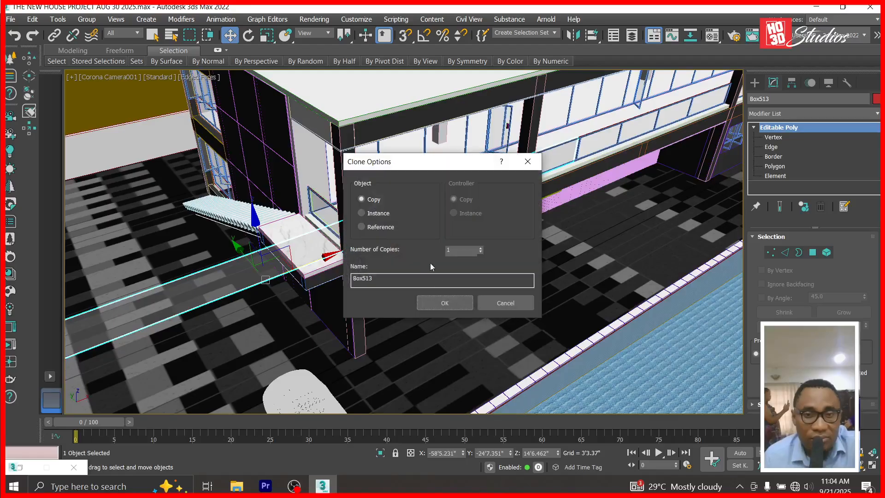
left_click(444, 303)
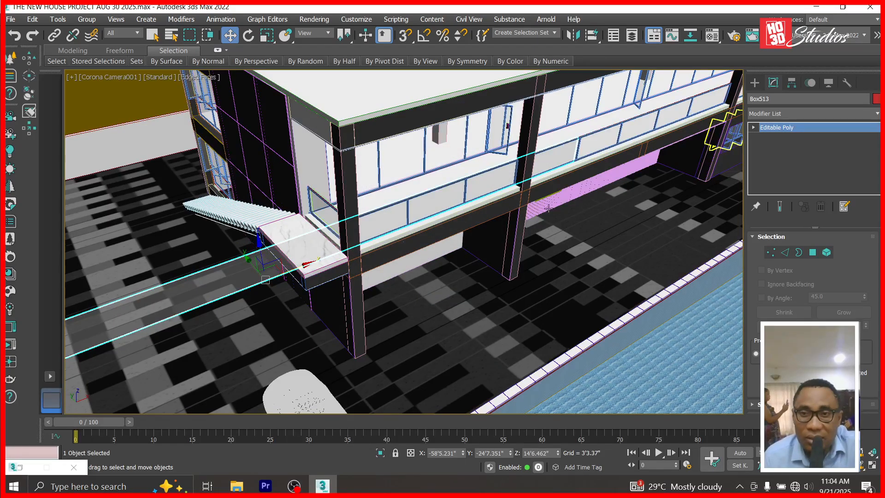
In Front view, move Box513's end vertices to shorten it to the landing length.
key("f")
scroll(438, 253, "down", 6)
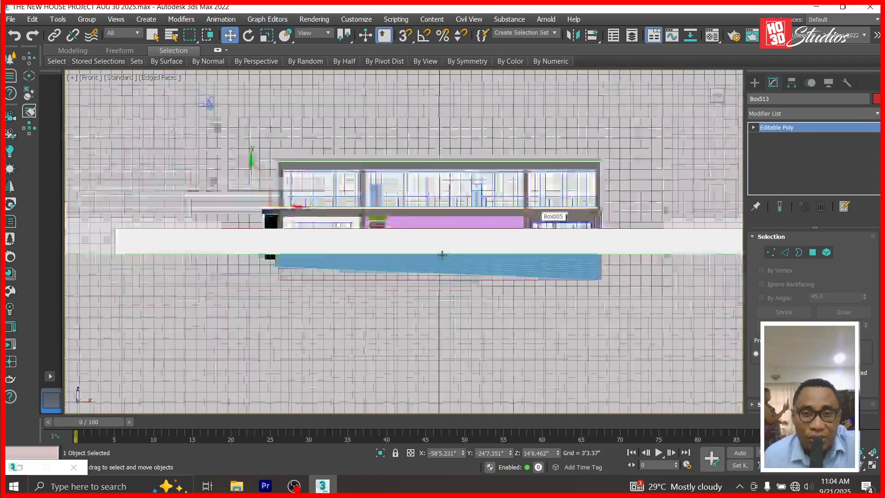
left_click(753, 128)
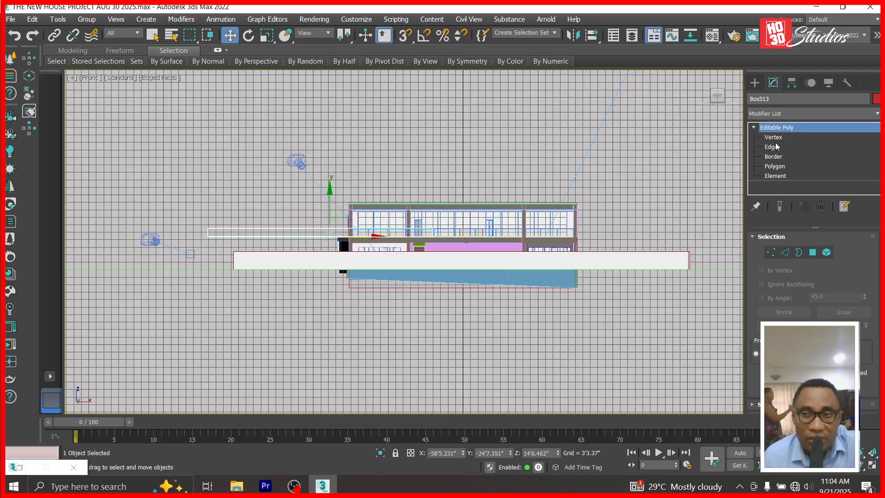
key("1")
left_click_drag(472, 235, 545, 222)
scroll(313, 236, "up", 3)
scroll(312, 237, "up", 4)
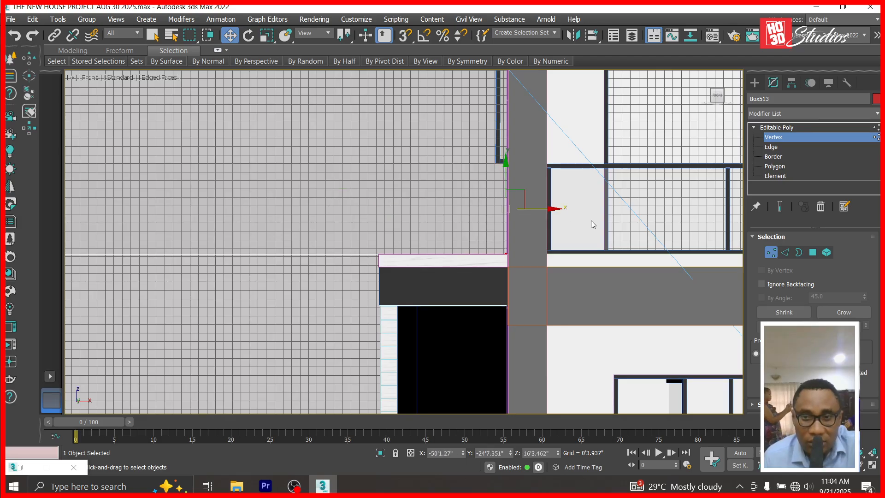
scroll(591, 221, "down", 6)
left_click_drag(157, 175, 574, 226)
scroll(569, 223, "up", 4)
left_click_drag(525, 206, 540, 207)
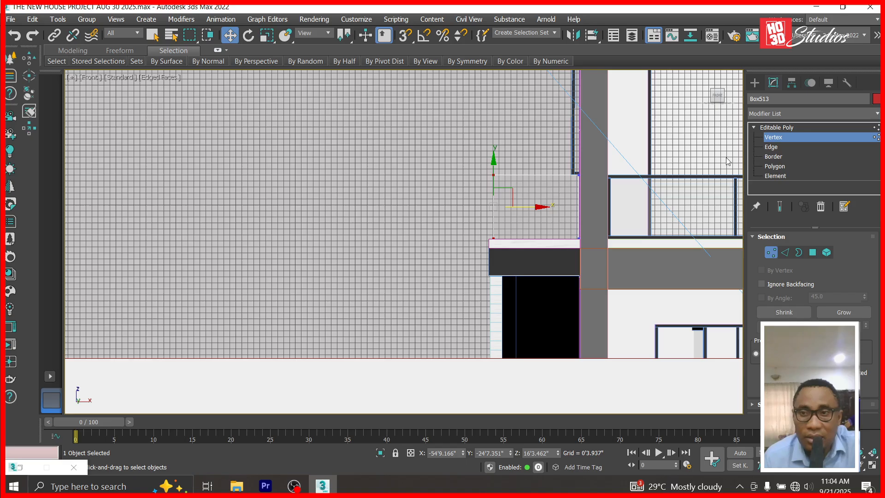
Move Box513's pivot onto the panel using Affect Pivot Only.
left_click(768, 129)
key("Insert")
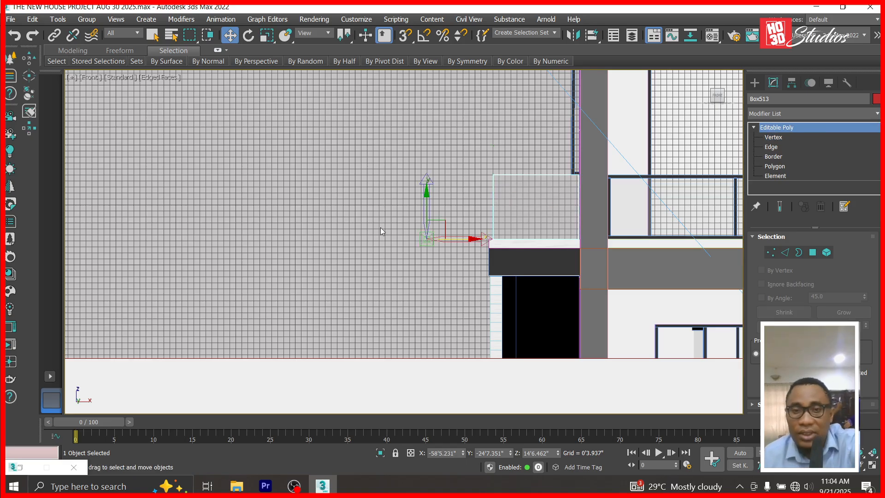
left_click_drag(448, 220, 557, 193)
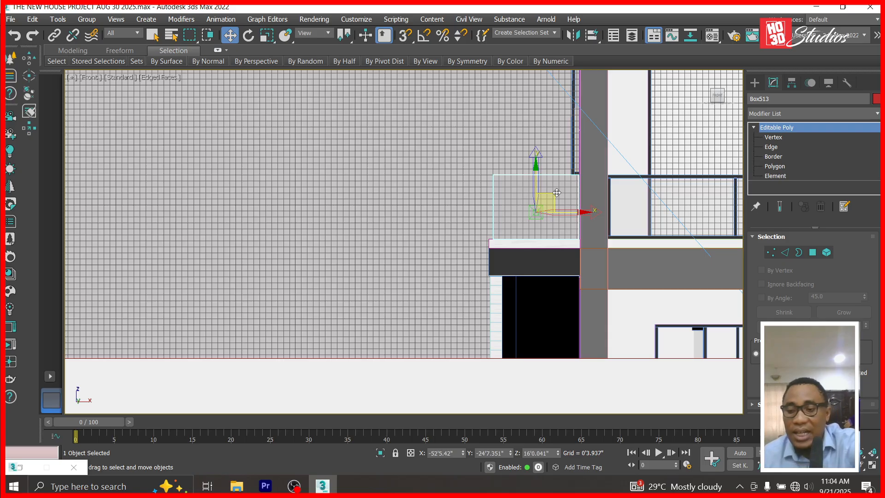
key("t")
scroll(487, 245, "down", 7)
scroll(488, 338, "up", 7)
scroll(460, 362, "up", 5)
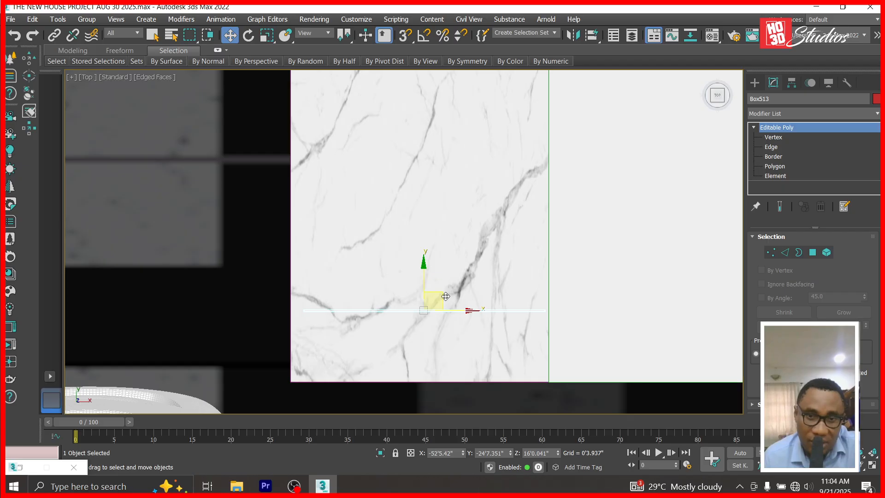
Clone Box513 as Box514 and rotate it 90° about Z.
left_click_drag(442, 297, 440, 201, "shift")
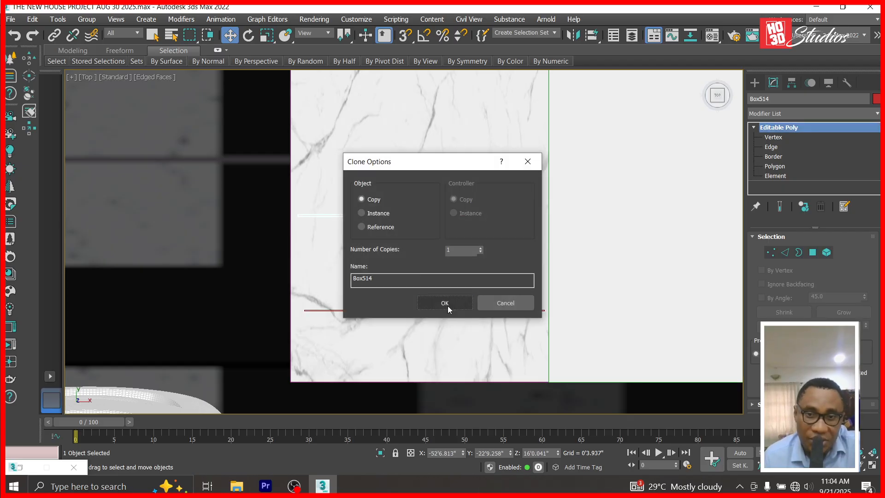
left_click(445, 302)
left_click(249, 36)
left_click(533, 452)
type("90")
key("Return")
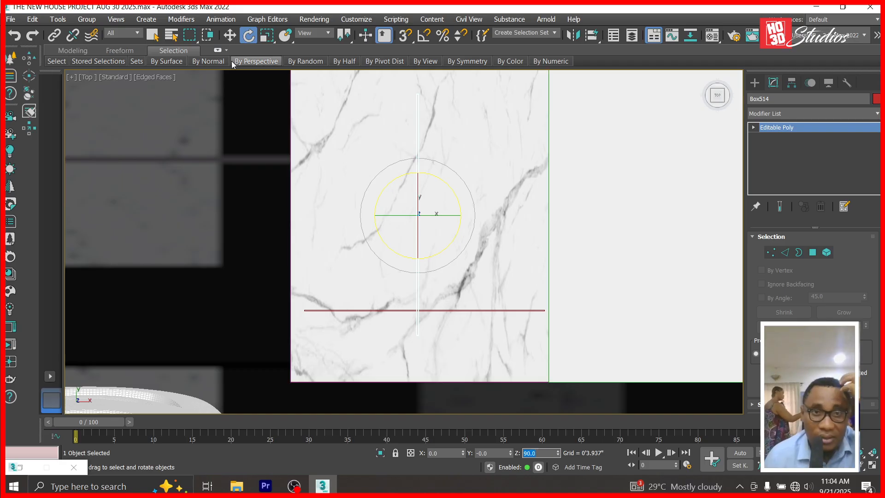
Move Box514 against the first panel, fine-tuning its X and Y to form the corner.
left_click(230, 36)
left_click_drag(430, 221, 373, 194)
key("ctrl+z")
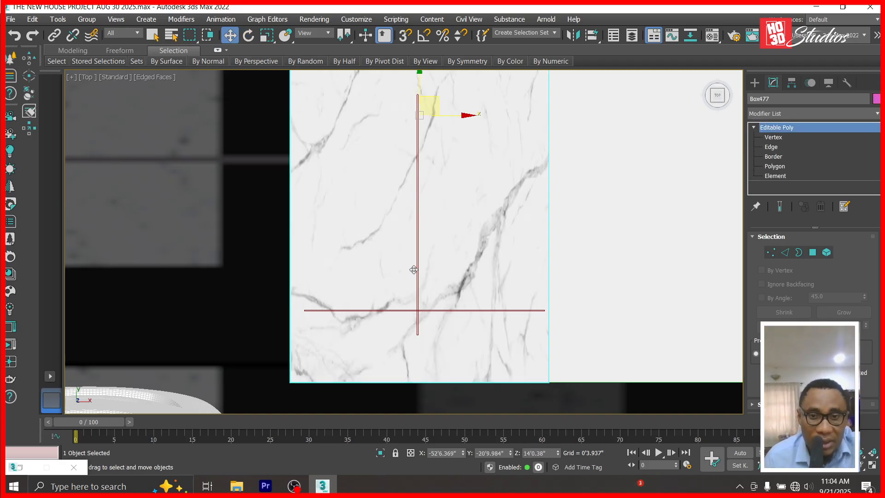
left_click(417, 270)
left_click_drag(418, 285, 307, 257)
scroll(303, 310, "up", 6)
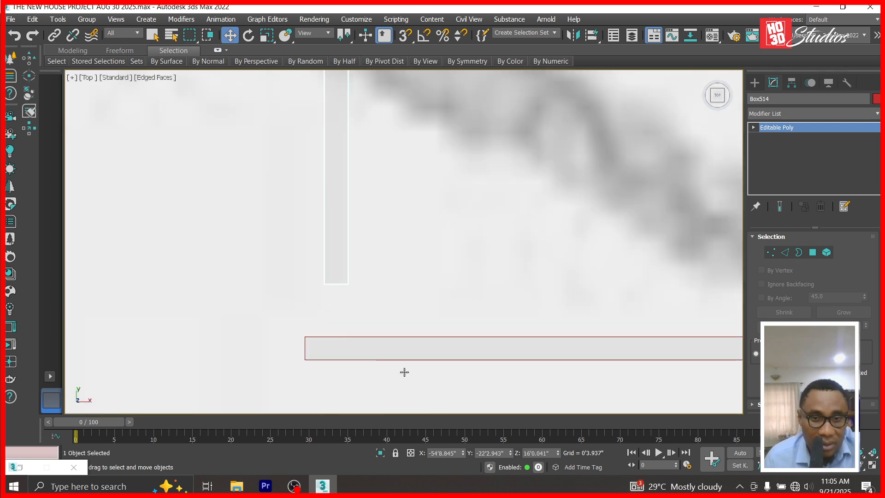
left_click_drag(510, 455, 513, 40)
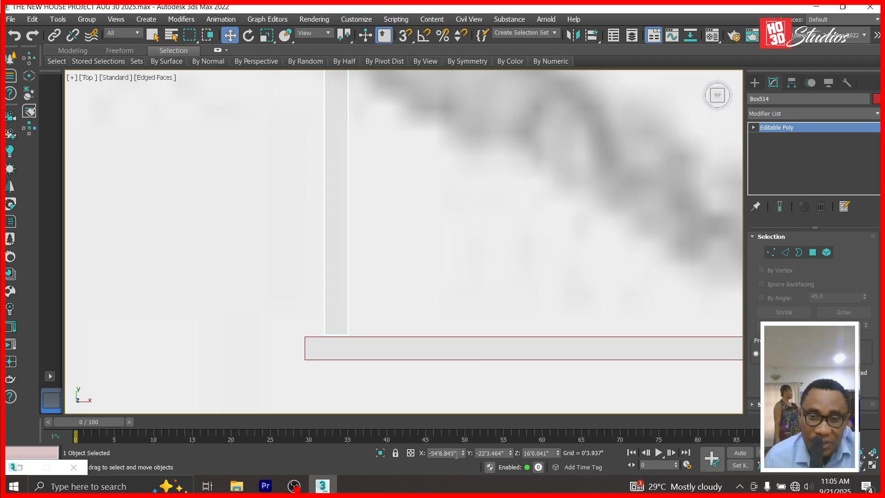
left_click_drag(463, 454, 463, 6)
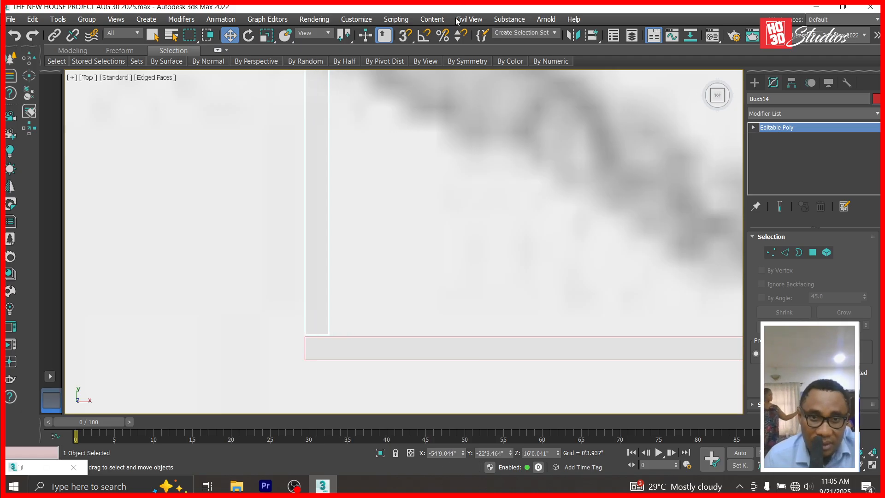
scroll(463, 107, "down", 8)
key("l")
scroll(480, 208, "down", 8)
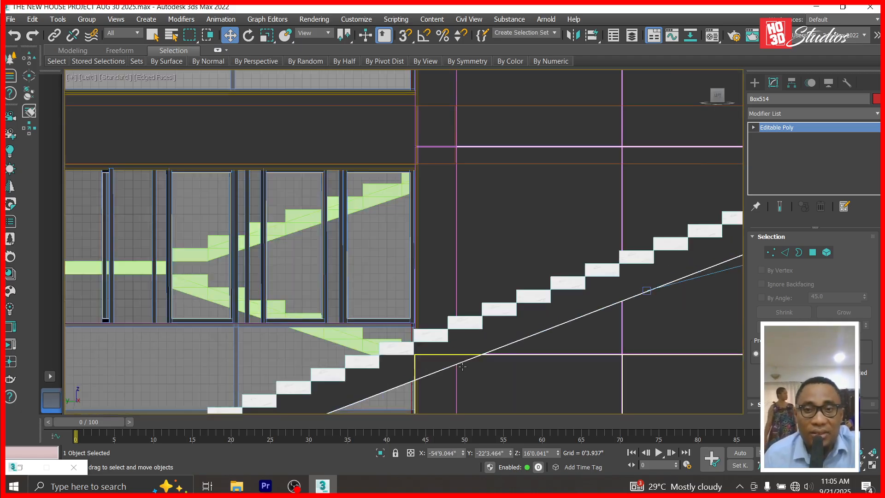
scroll(473, 219, "up", 8)
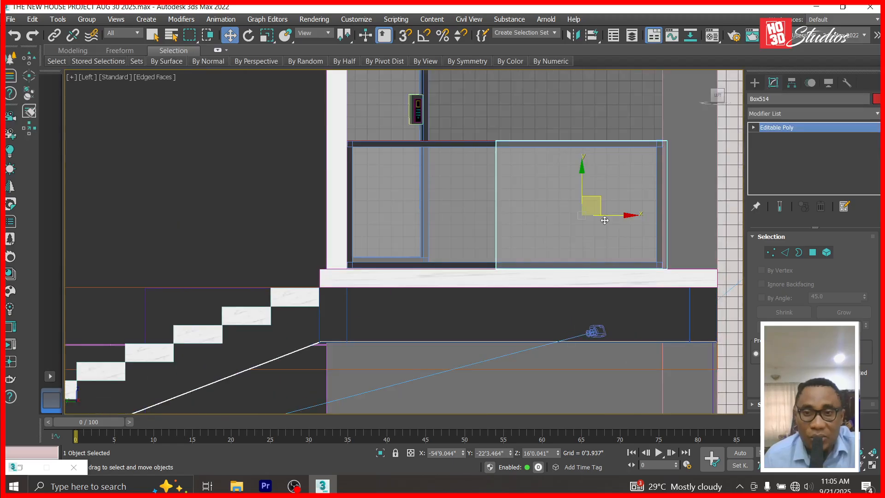
Stretch Box514's middle vertices left across the landing, then Shift-drag a copy toward the stairs.
left_click(753, 127)
left_click(770, 137)
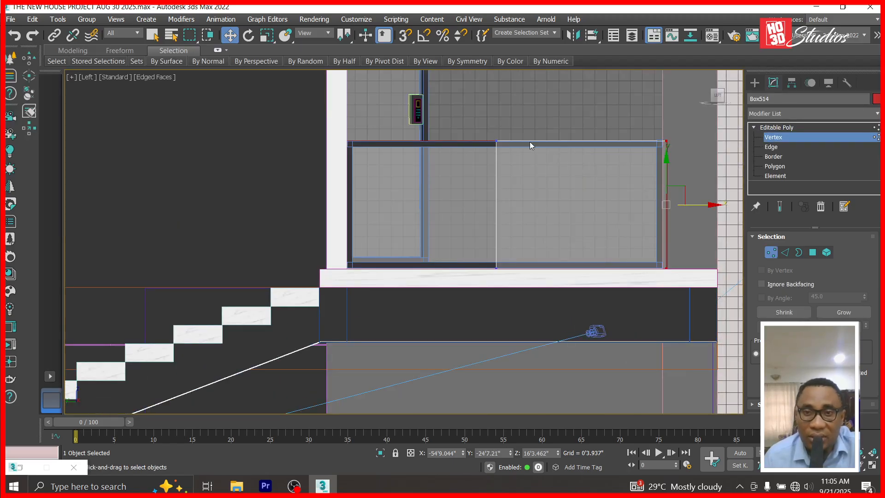
left_click_drag(515, 267, 516, 270)
left_click_drag(539, 205, 367, 201)
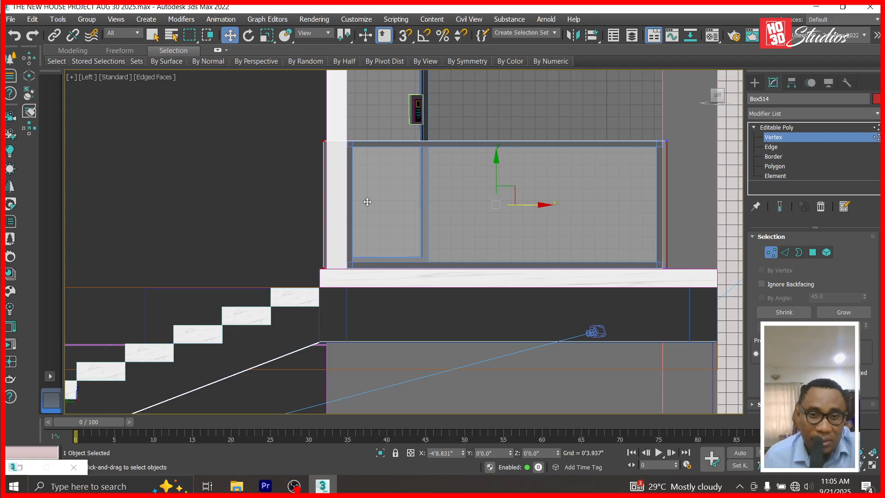
left_click(817, 128)
mouse_move(411, 229)
left_mouse_down("shift")
mouse_move(268, 228)
mouse_move(281, 232)
left_mouse_up("shift")
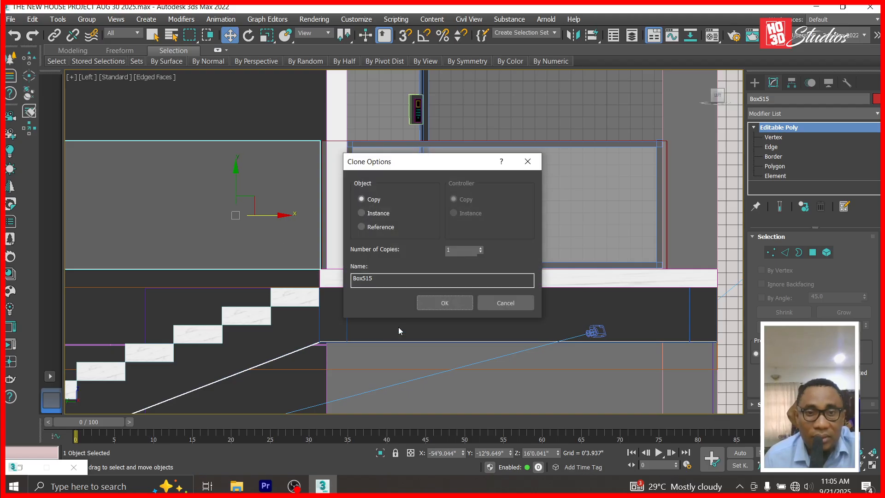
Confirm the Box515 copy and lower its left-side vertices to match the stair slope.
left_click(433, 302)
scroll(646, 199, "down", 2)
scroll(645, 194, "down", 3)
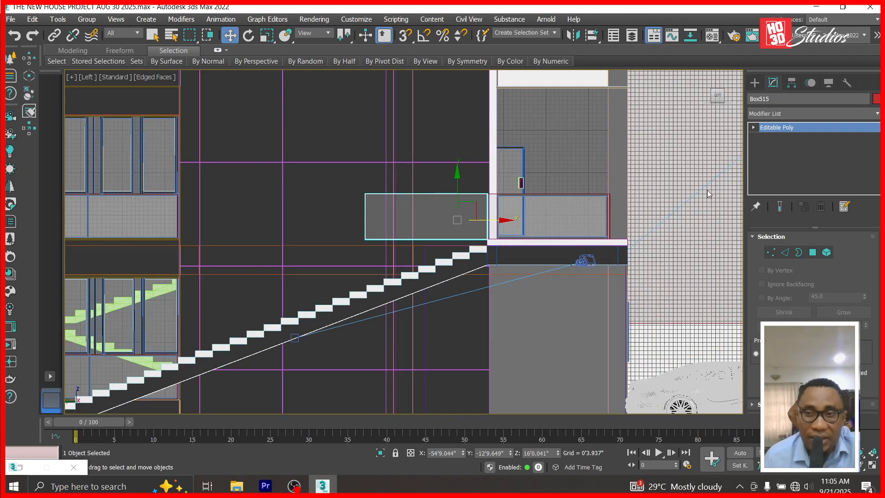
left_click(755, 127)
left_click(769, 137)
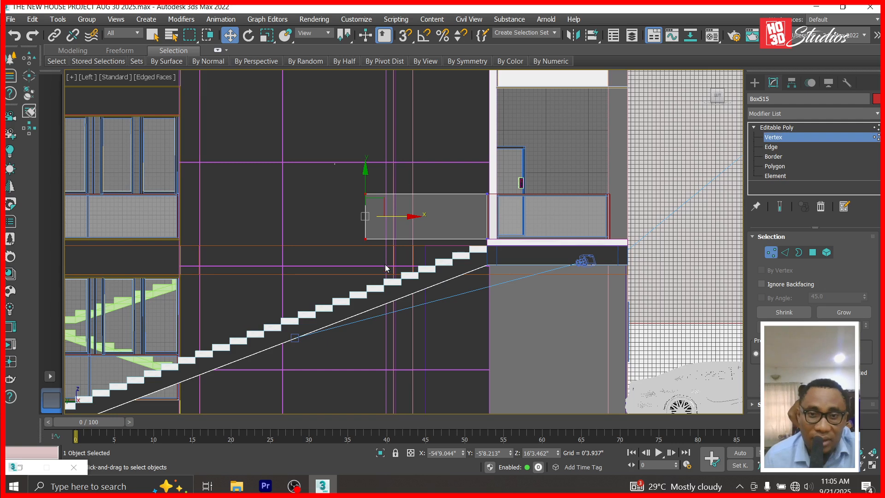
left_click_drag(364, 169, 361, 224)
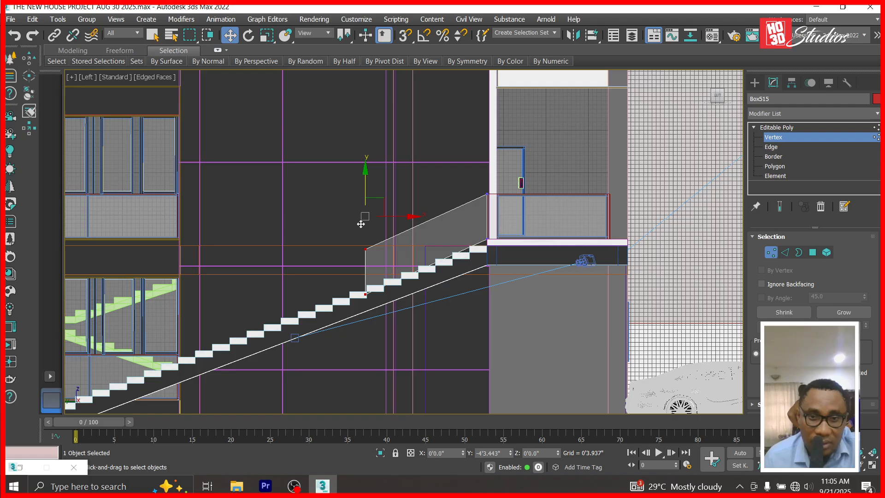
left_click_drag(361, 224, 361, 224)
left_click(769, 129)
scroll(428, 255, "up", 4)
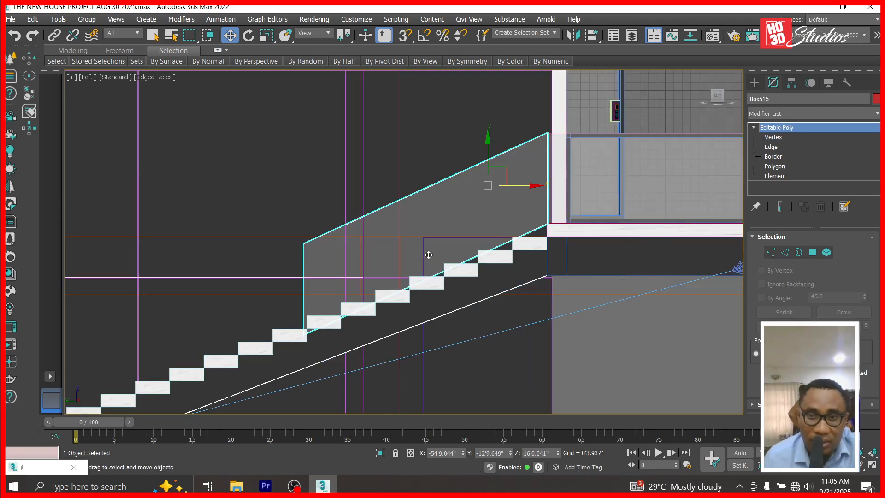
scroll(429, 255, "up", 2)
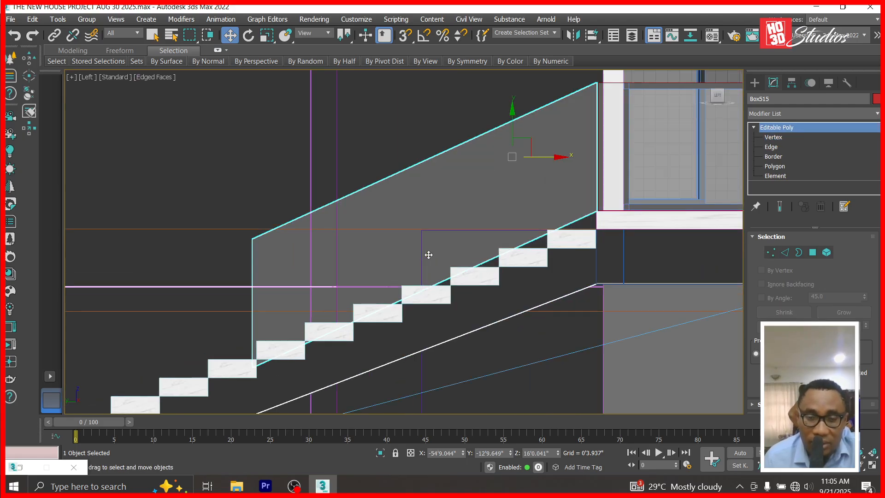
Select Box515's lower corner vertices and try raising its lower edge, then undo.
key("t")
scroll(428, 255, "down", 6)
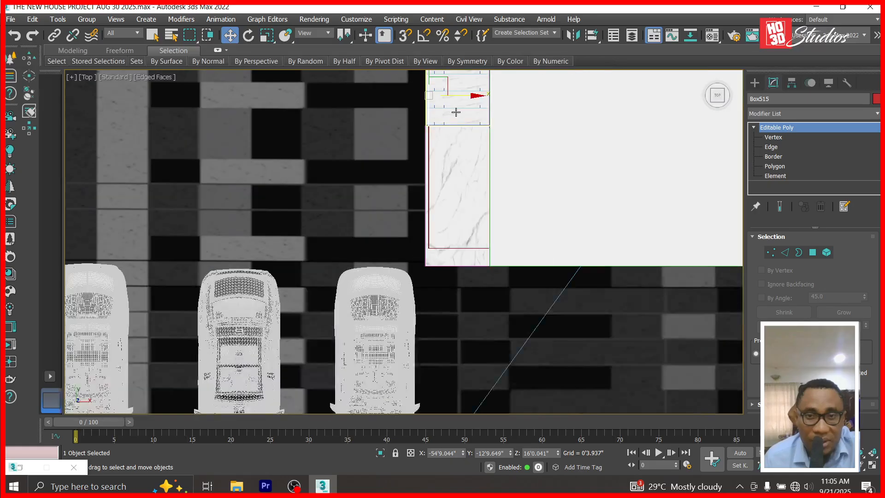
scroll(444, 120, "down", 1)
scroll(436, 138, "up", 6)
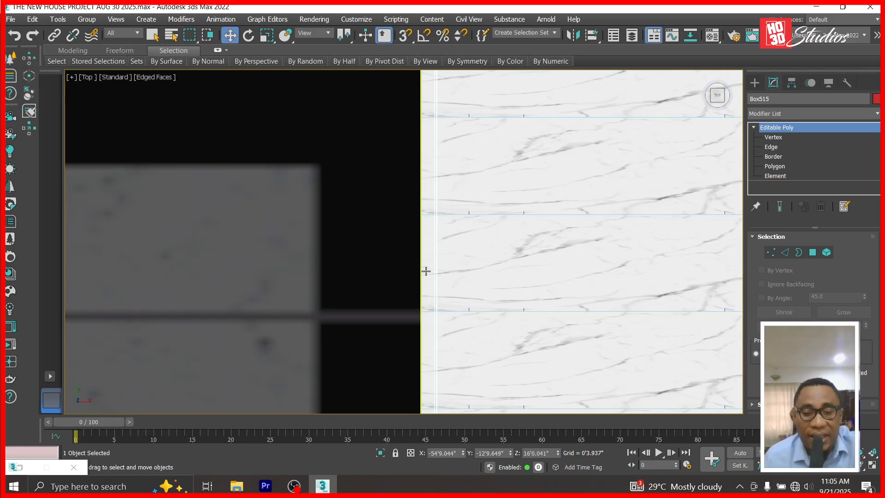
key("l")
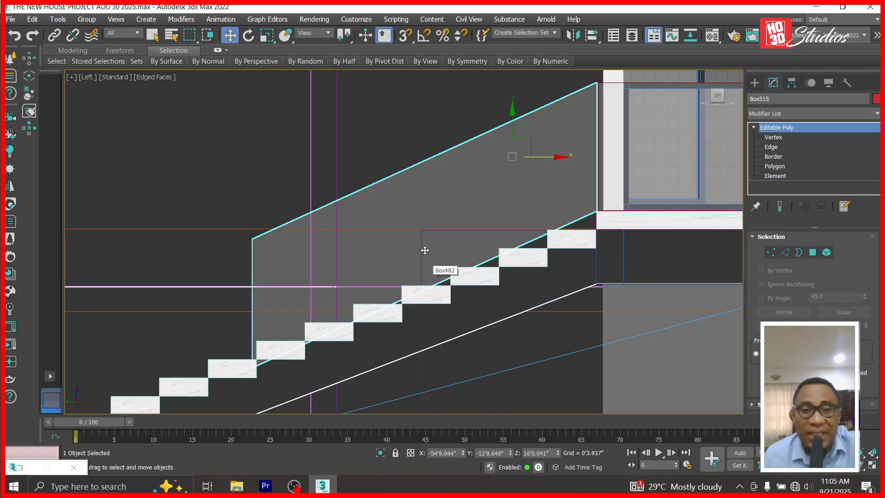
left_click(783, 137)
left_click_drag(310, 358, 527, 274)
left_click_drag(300, 395, 485, 257)
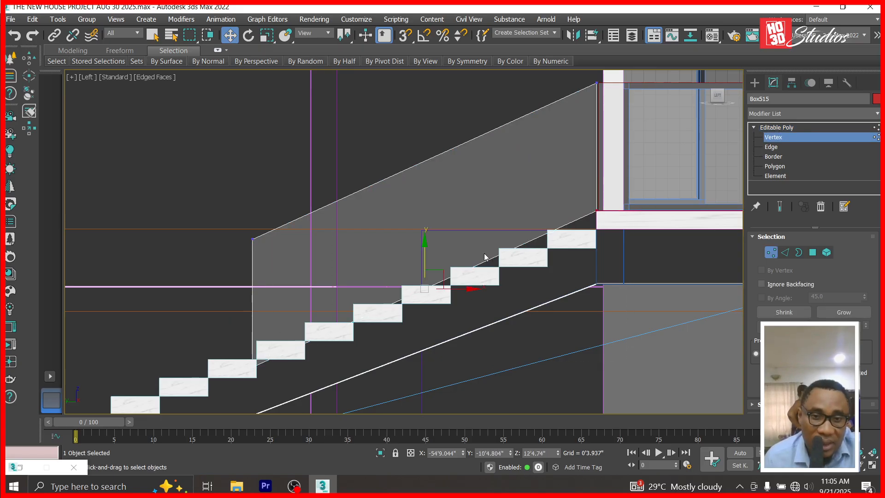
left_click_drag(423, 240, 429, 215)
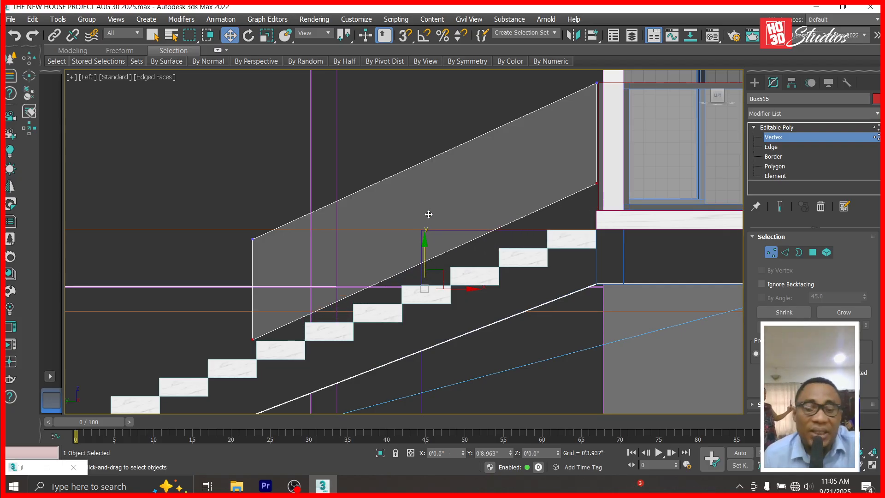
key("ctrl+z")
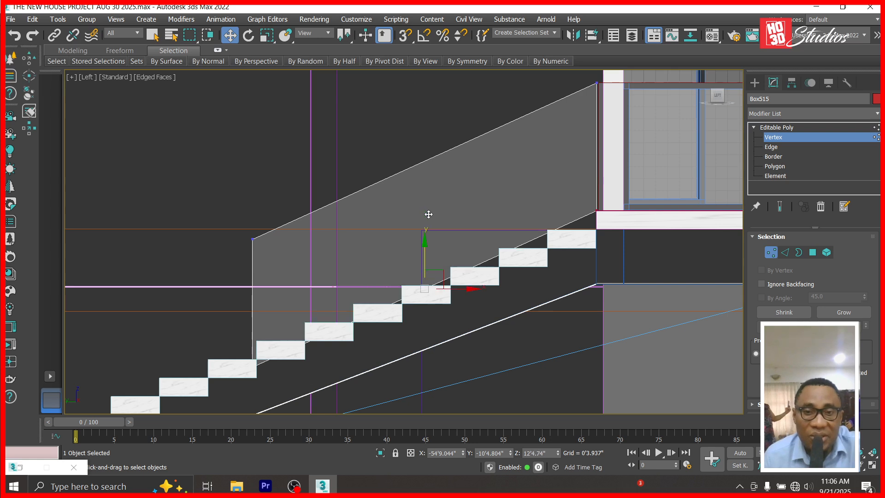
In Top view, move the whole Box515 panel from X -54'9.044" to -54'11.961".
key("t")
scroll(502, 255, "down", 3)
scroll(498, 297, "up", 5)
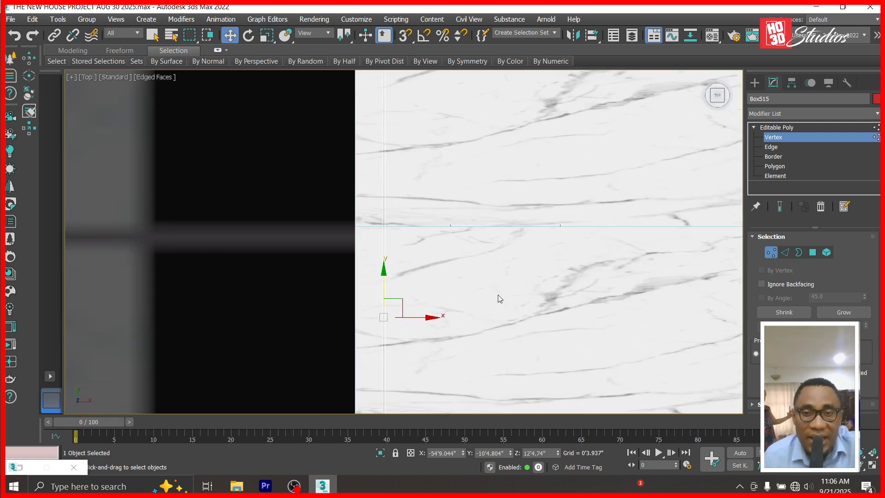
left_click_drag(432, 318, 395, 320)
key("ctrl+z")
key("1")
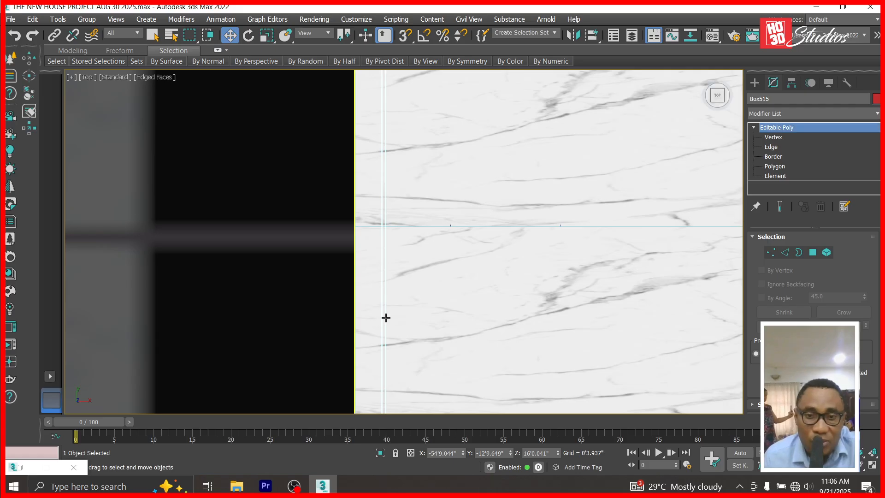
left_click_drag(463, 456, 463, 463)
scroll(441, 220, "down", 5)
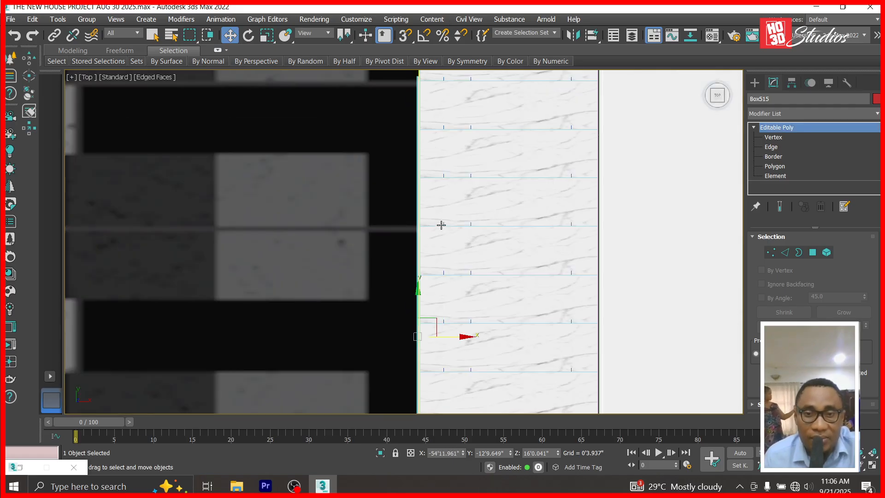
key("f")
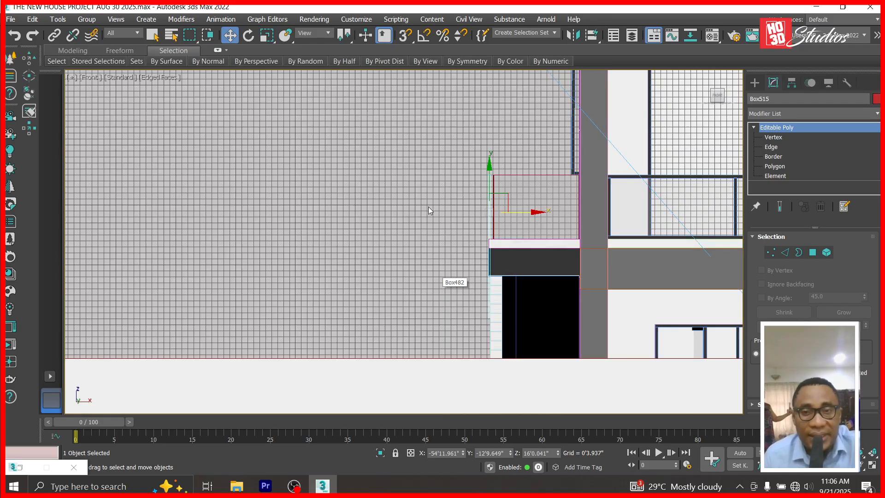
scroll(428, 206, "down", 4)
key("l")
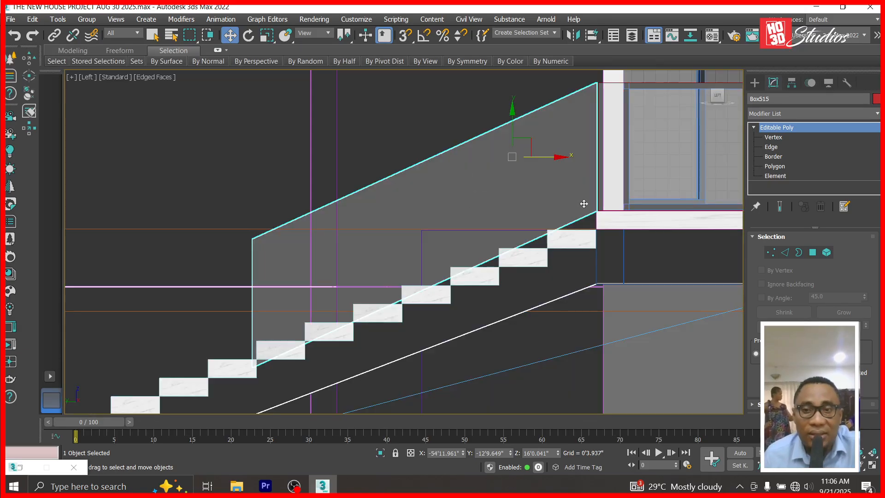
Select Box515's two bottom corner vertices and lower them along Y.
left_click(774, 137)
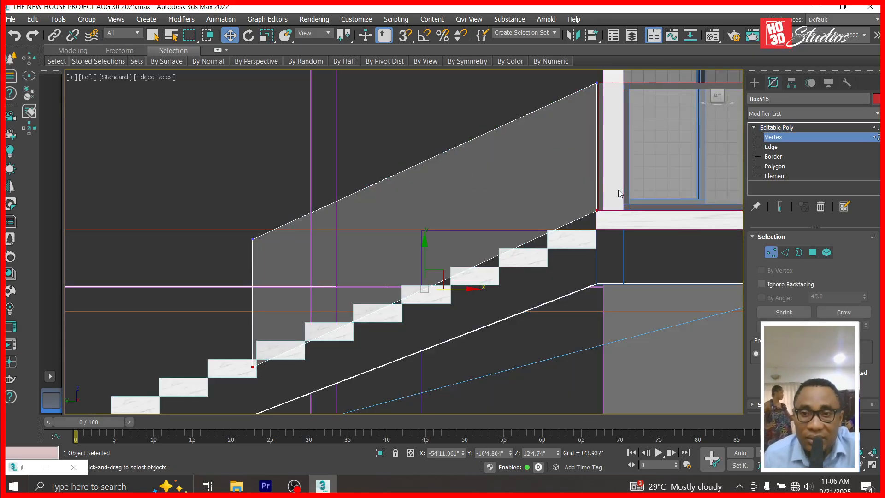
left_click_drag(572, 243, 573, 240)
left_click_drag(225, 333, 351, 376, "ctrl")
left_click_drag(424, 243, 430, 213)
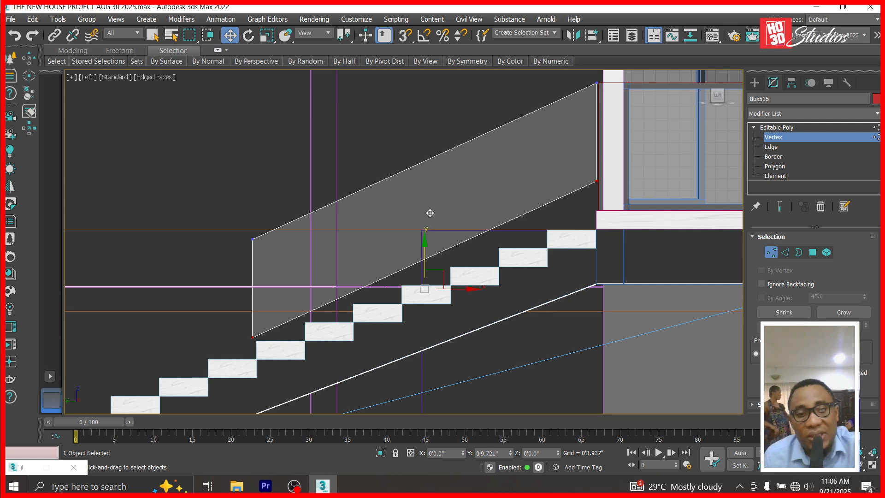
left_click_drag(430, 213, 427, 213)
Lower Box515's top-right corner vertex to follow the stair line.
left_click(597, 182)
left_click_drag(601, 136, 595, 168)
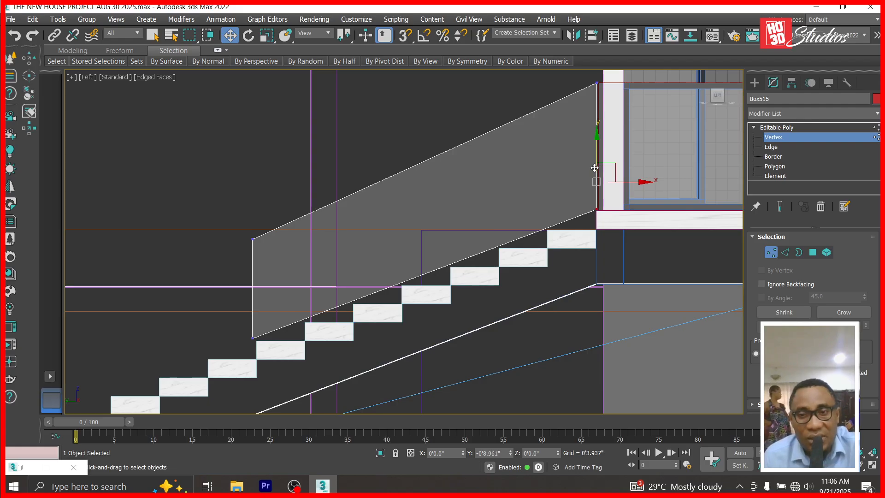
left_click_drag(594, 166, 595, 165)
left_click(778, 129)
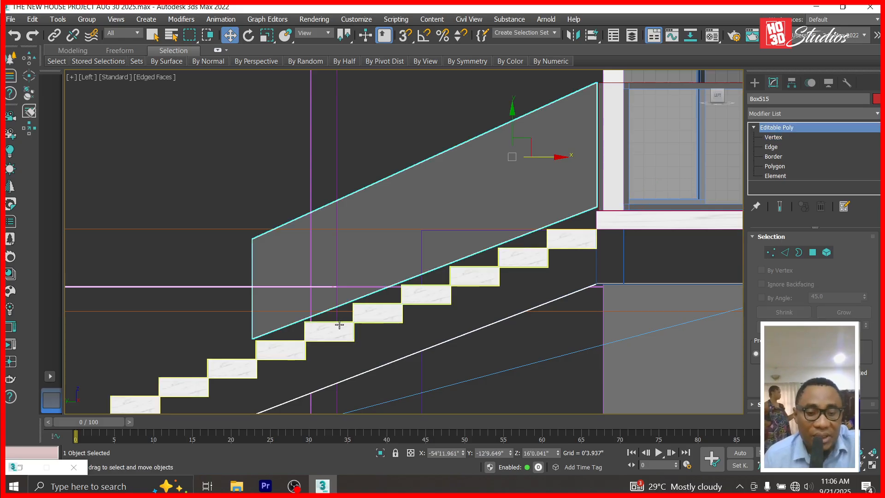
key("t")
scroll(456, 259, "up", 5)
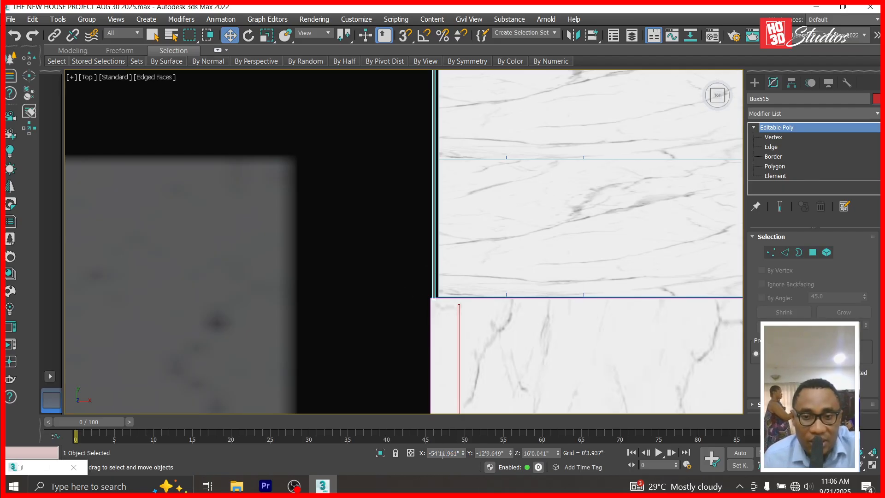
Copy Box514's X value and paste -54'9.044" into Box515's X coordinate.
left_click(460, 395)
left_click(443, 453)
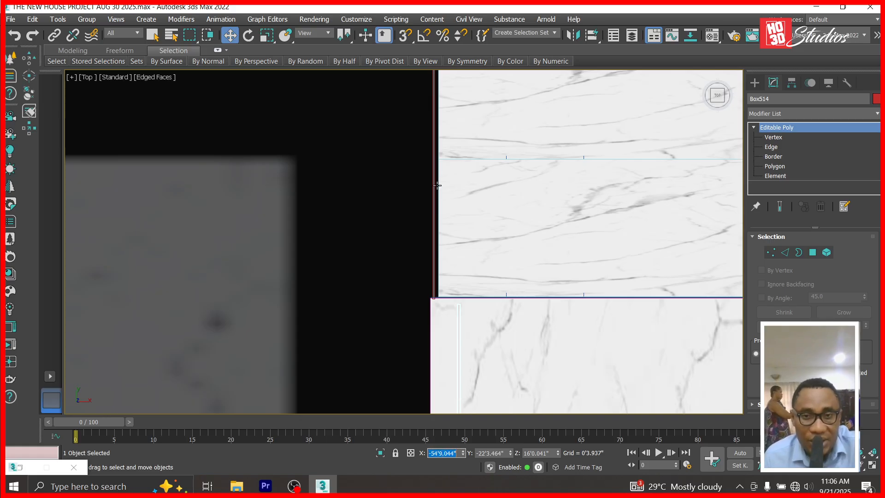
left_click(459, 406)
type("-54'9.044\"")
key("Return")
key("ctrl+c")
scroll(507, 251, "down", 5)
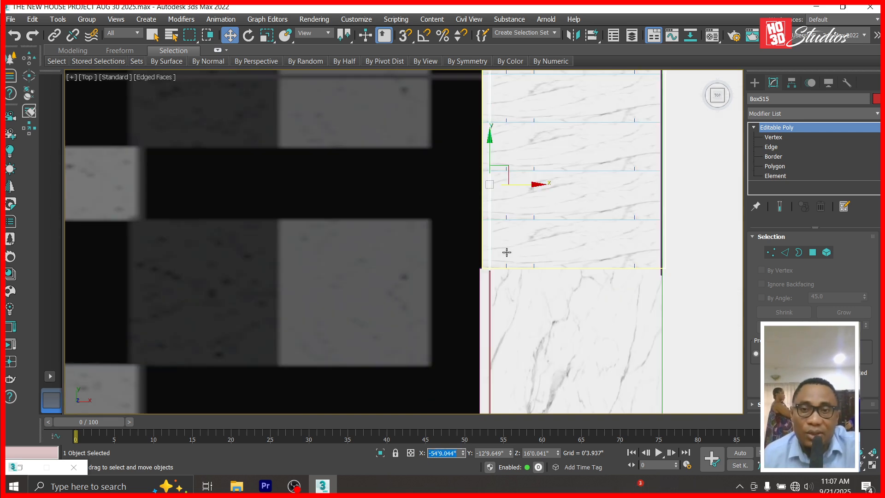
key("BackSpace")
scroll(494, 196, "down", 3)
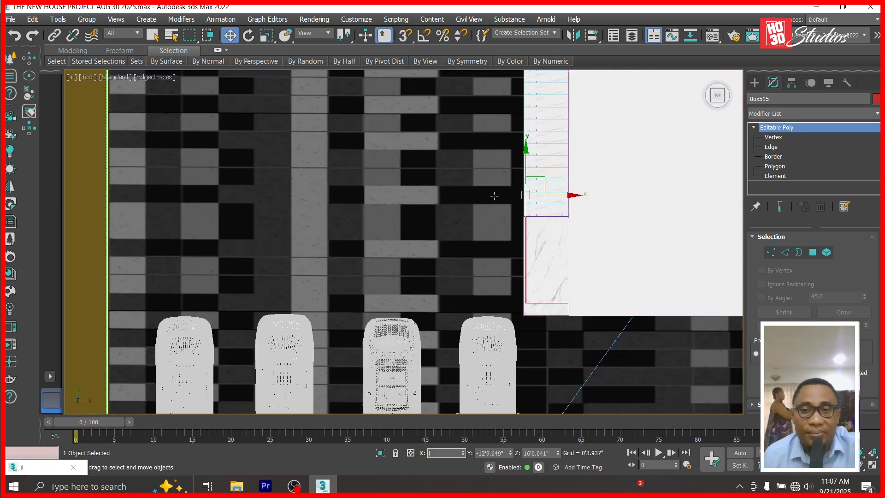
key("ctrl+v")
left_click(526, 167)
scroll(526, 178, "up", 5)
scroll(522, 181, "up", 5)
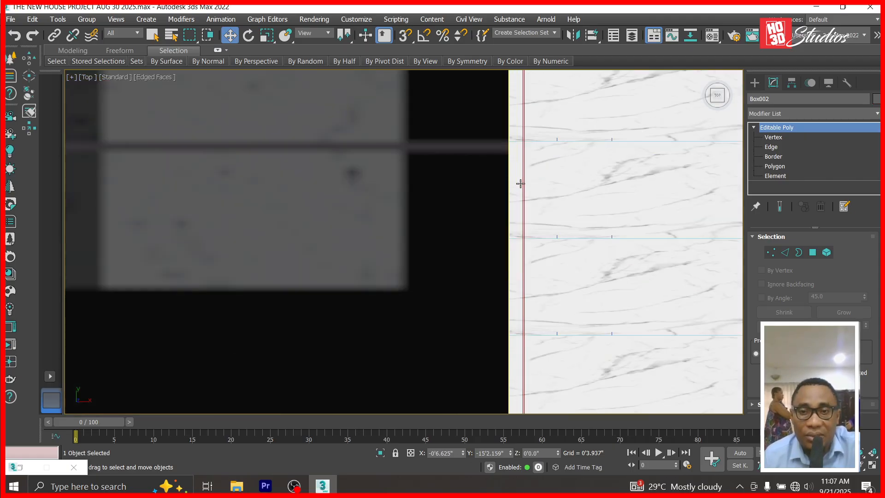
In Left view, Shift-drag the sloped panel down the stairs as copy Box516 and slide it along X.
key("l")
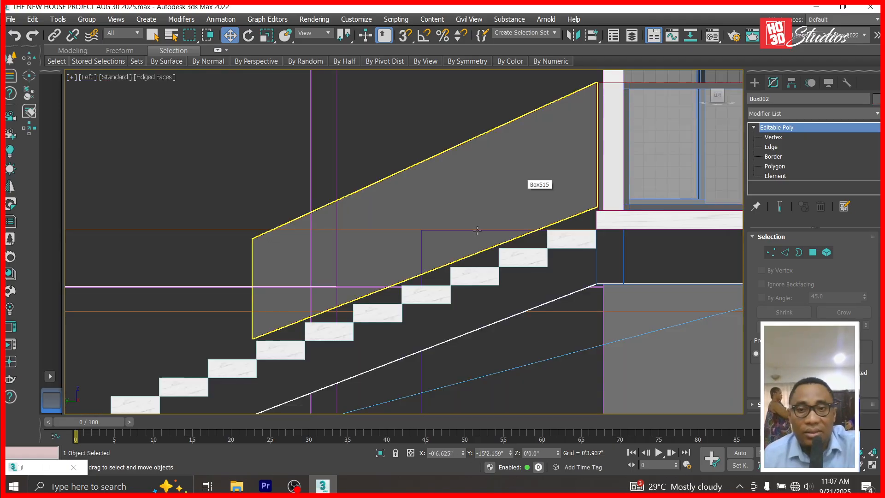
left_click(517, 163)
left_click_drag(517, 163, 342, 237, "shift")
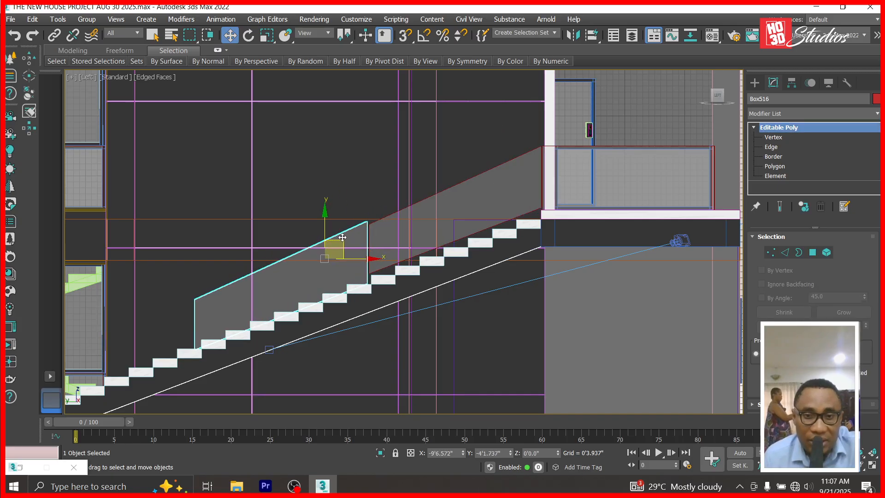
left_click_drag(343, 237, 341, 232, "shift")
left_click(446, 301)
scroll(348, 260, "up", 5)
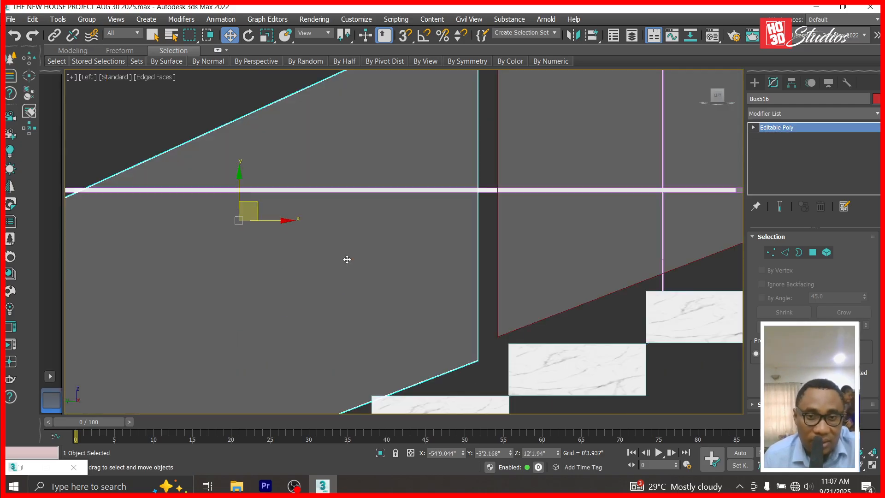
left_click_drag(282, 219, 299, 217)
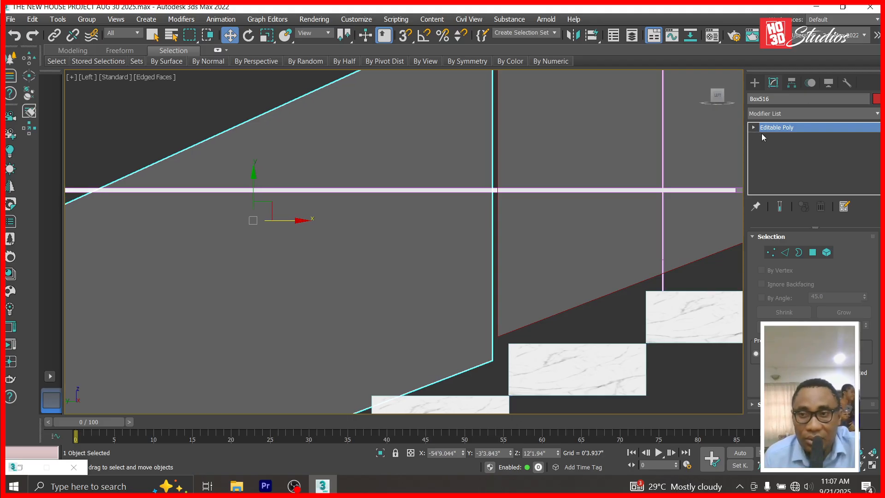
Lower Box516's top corner vertex to Z 13'8.625" so it meets Box515.
left_click(754, 128)
left_click(773, 137)
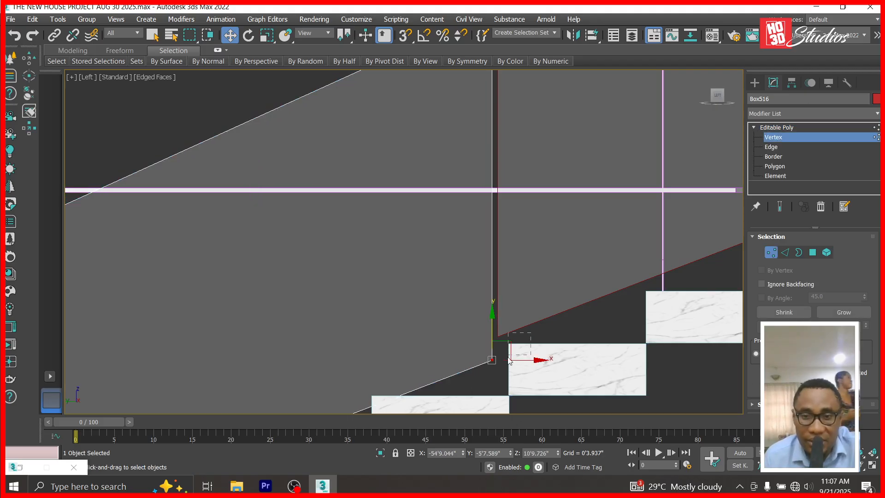
left_click_drag(495, 318, 493, 292)
scroll(498, 294, "down", 5)
left_click(494, 257)
scroll(510, 275, "up", 5)
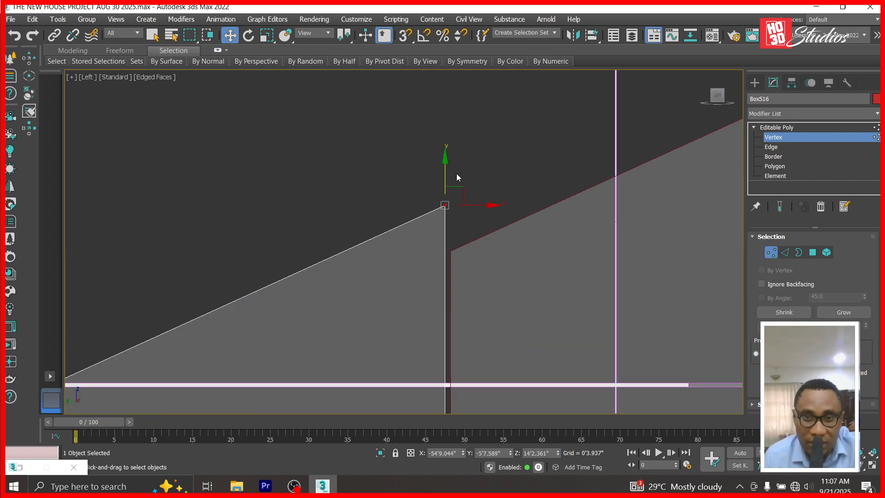
left_click_drag(446, 160, 450, 207)
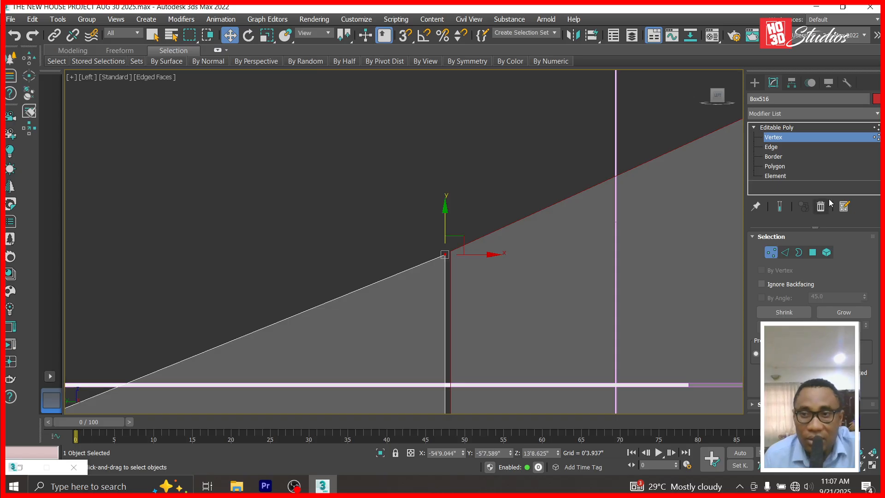
scroll(435, 229, "down", 5)
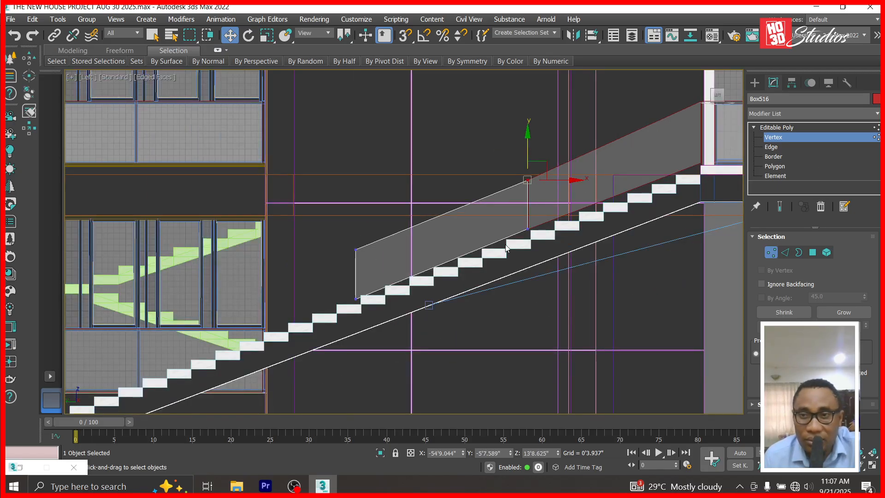
scroll(506, 248, "down", 3)
scroll(721, 161, "up", 8)
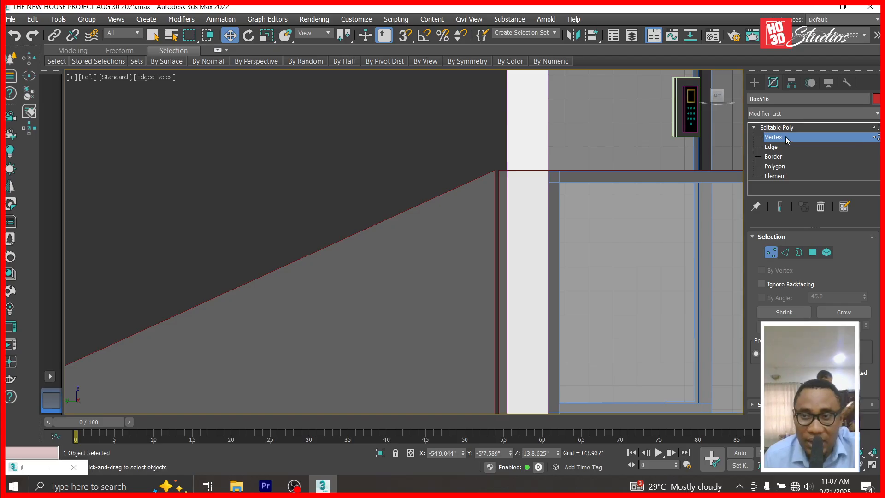
left_click(775, 127)
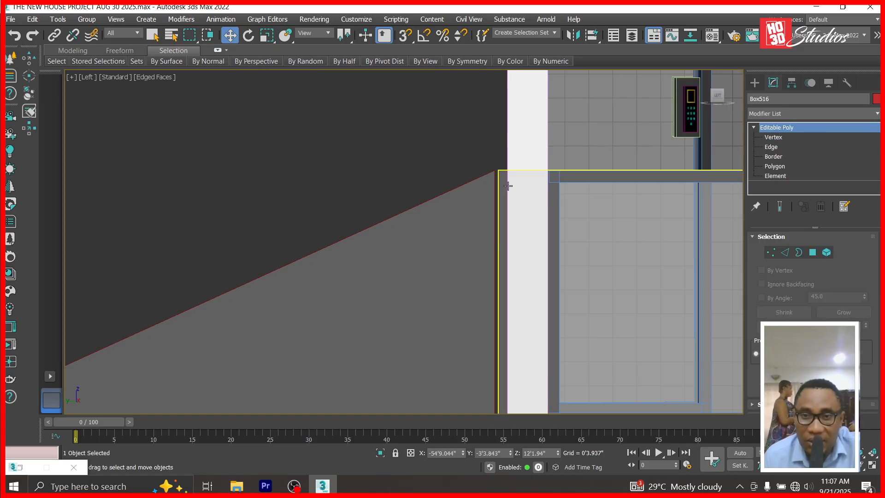
scroll(343, 289, "down", 5)
left_click(343, 289)
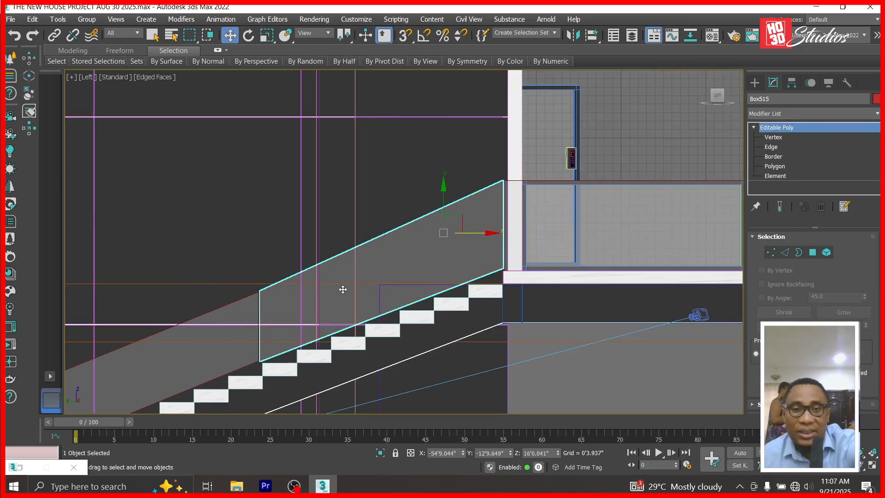
Delete the selected object, copy the lower panel upward as Box517, and adjust its position.
key("Delete")
left_click(195, 326)
mouse_move(215, 316)
left_mouse_down("shift")
mouse_move(462, 225)
mouse_move(461, 217)
left_mouse_up("shift")
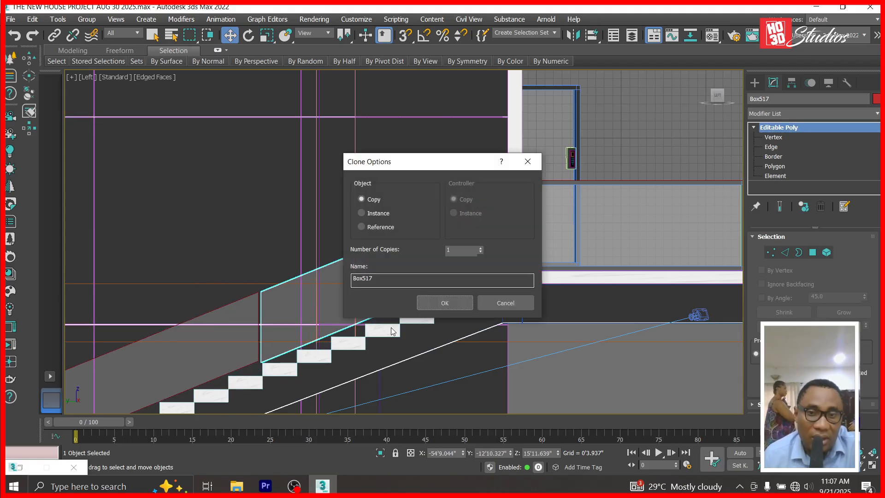
left_click(445, 302)
scroll(282, 368, "up", 5)
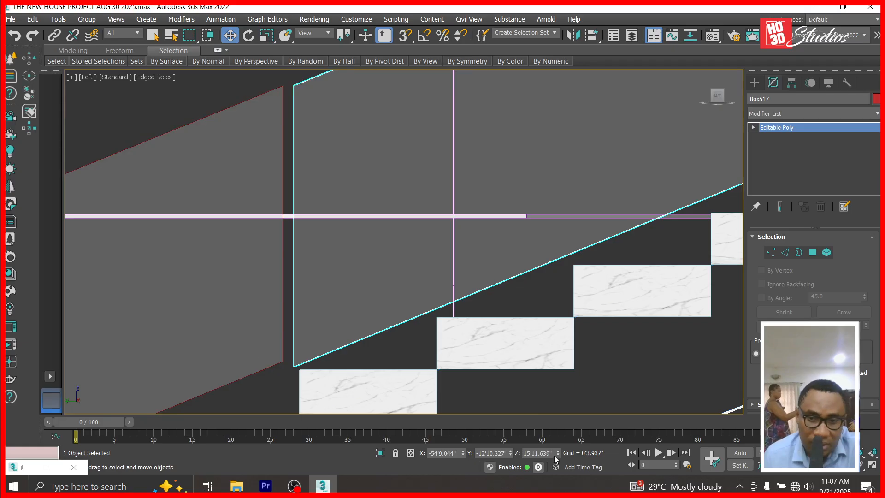
left_click_drag(560, 453, 504, 447)
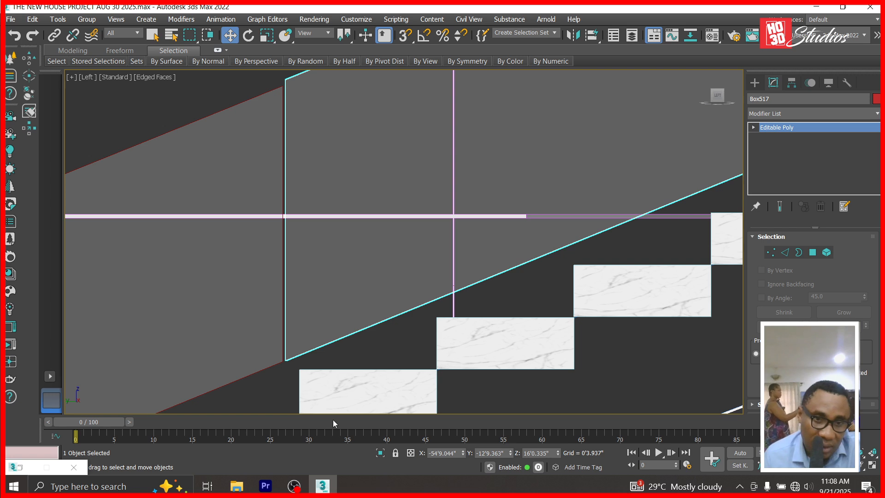
scroll(314, 392, "up", 5)
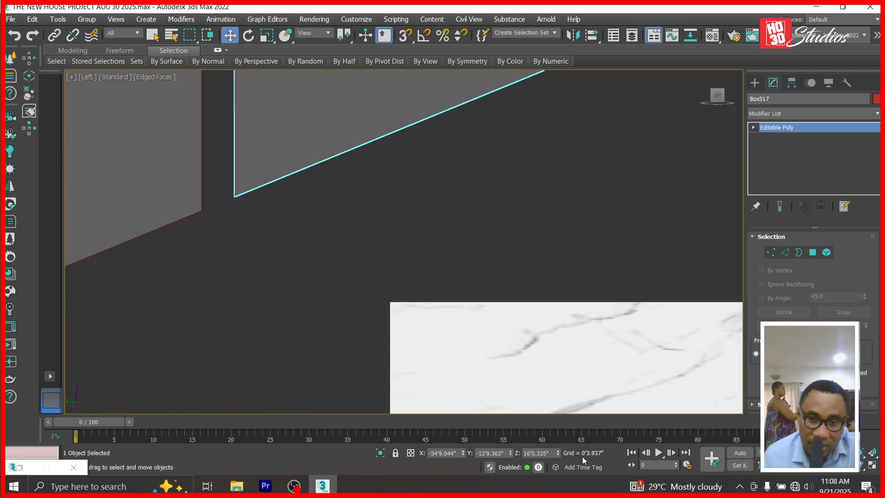
left_click_drag(509, 455, 510, 431)
left_click_drag(558, 458, 556, 467)
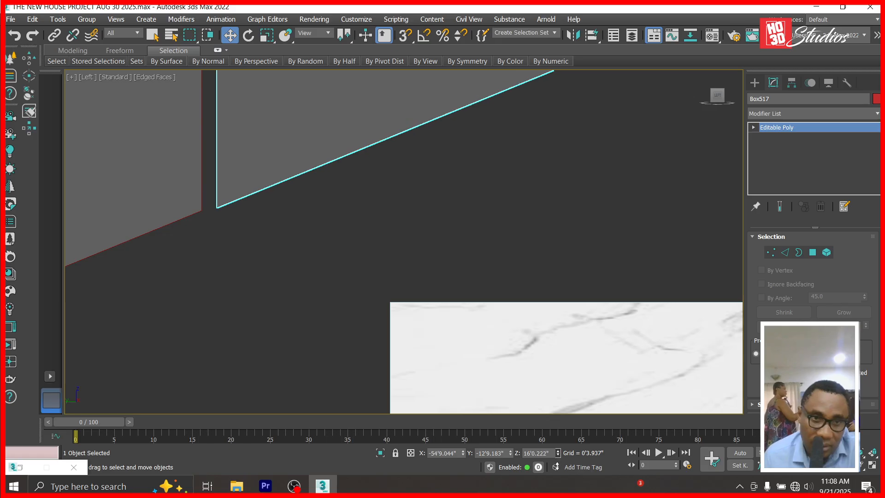
scroll(468, 328, "down", 5)
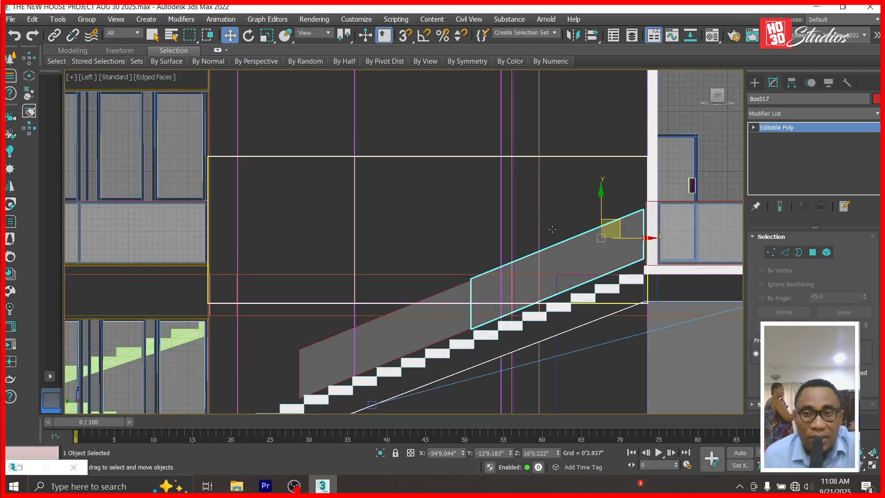
scroll(568, 204, "down", 4)
Copy the middle panel further down the stairs as Box518, aligning its Y and Z to the steps.
left_click(493, 247)
scroll(578, 210, "up", 4)
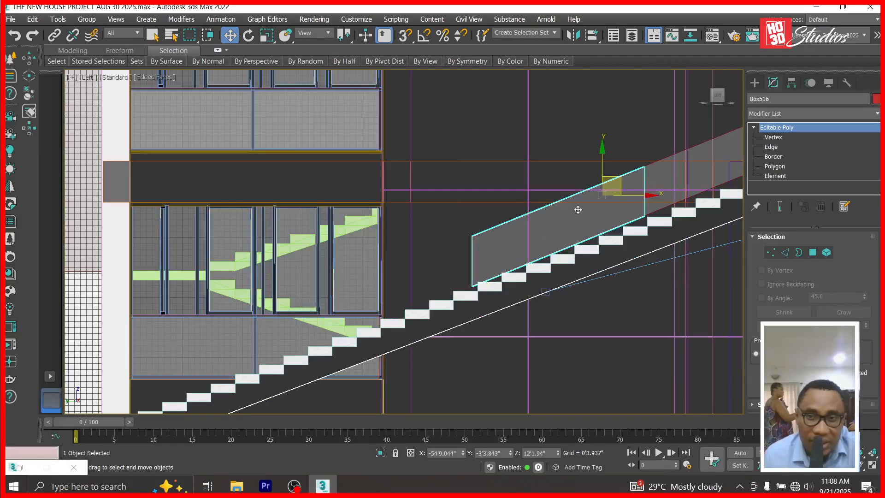
mouse_move(614, 184)
left_mouse_down("shift")
mouse_move(465, 253)
mouse_move(444, 255)
left_mouse_up("shift")
left_click(444, 301)
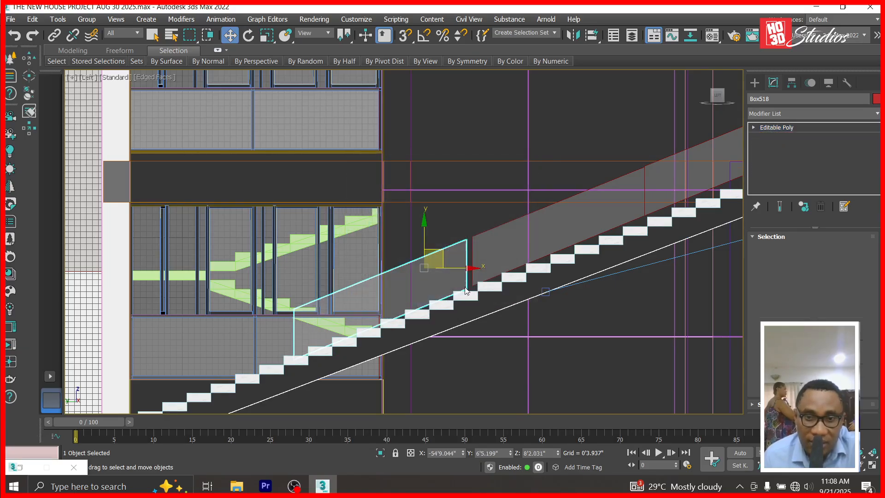
scroll(465, 285, "up", 6)
scroll(465, 285, "up", 2)
left_click_drag(510, 452, 513, 68)
left_click_drag(559, 453, 562, 303)
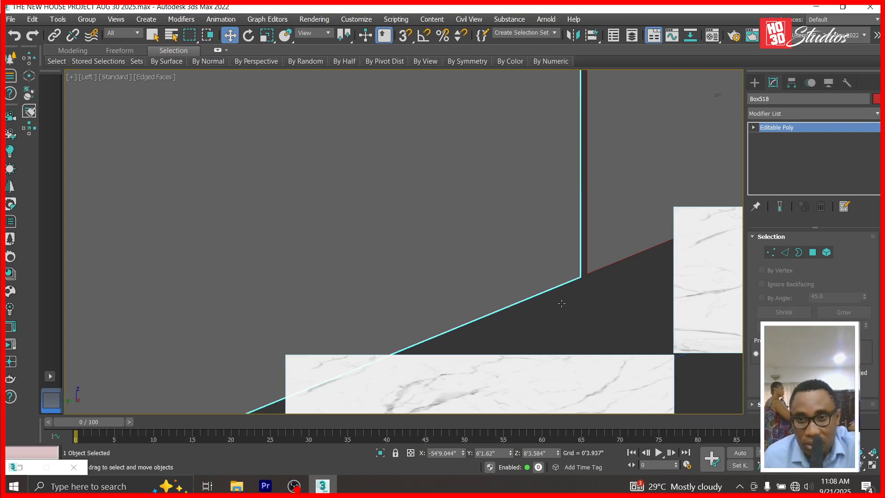
scroll(559, 203, "down", 10)
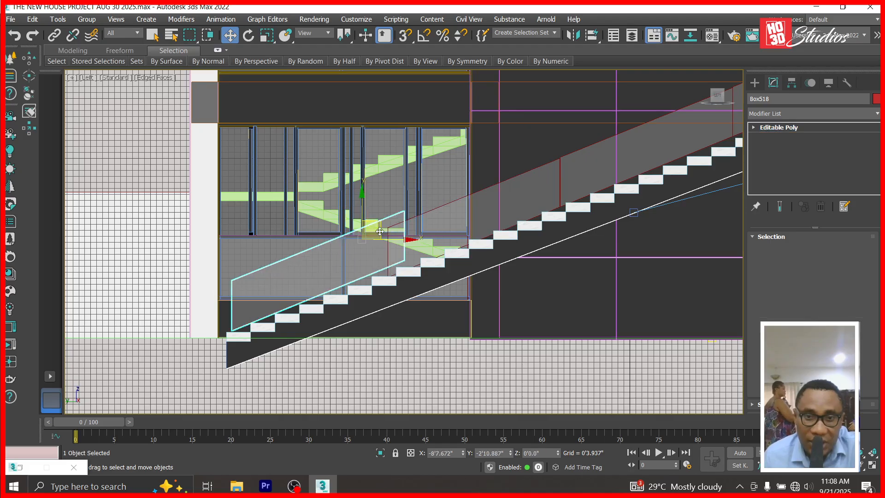
Clone glass panel Box518 down to the stair foot as copy Box519.
left_click(362, 247)
left_click_drag(361, 247, 363, 248, "shift")
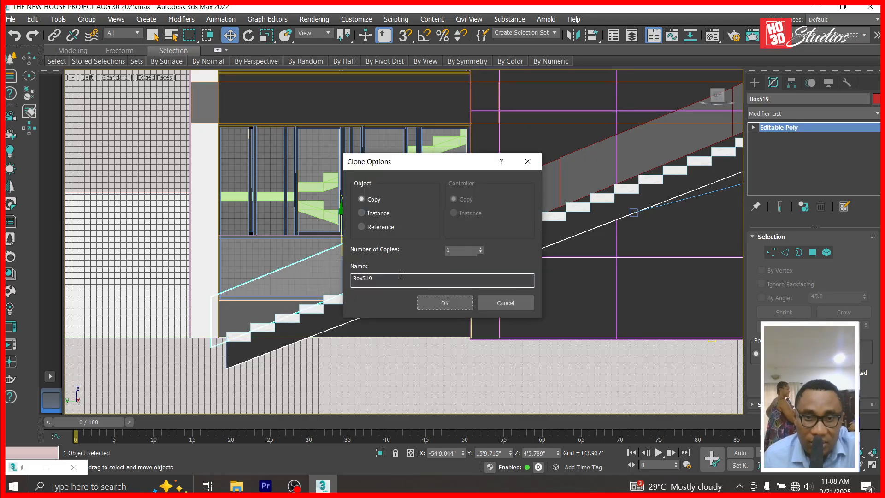
left_click(445, 300)
scroll(386, 265, "up", 3)
scroll(386, 265, "up", 6)
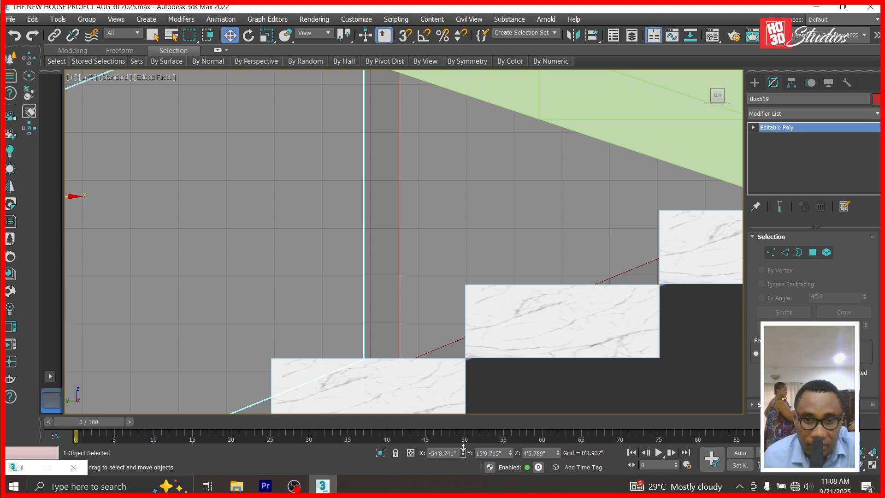
Adjust Box519's Y and Z positions to line it up with the bottom steps, Z 4'5.454".
left_click_drag(512, 453, 512, 462)
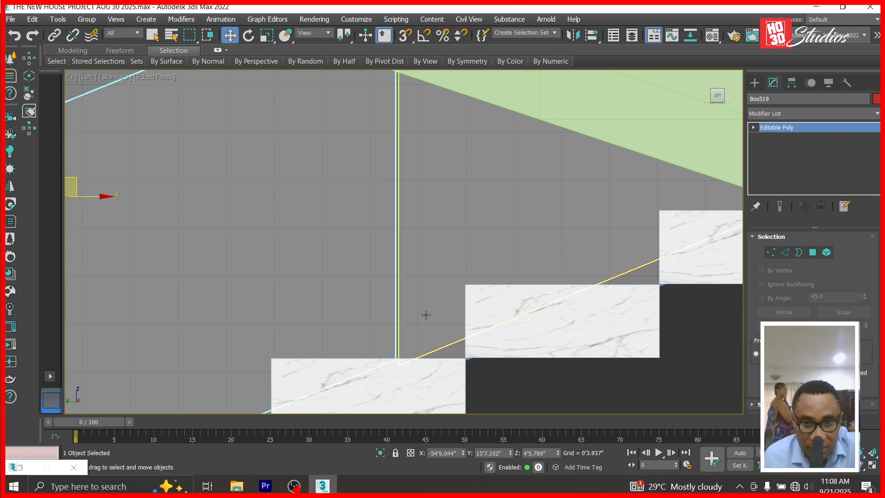
scroll(385, 390, "up", 4)
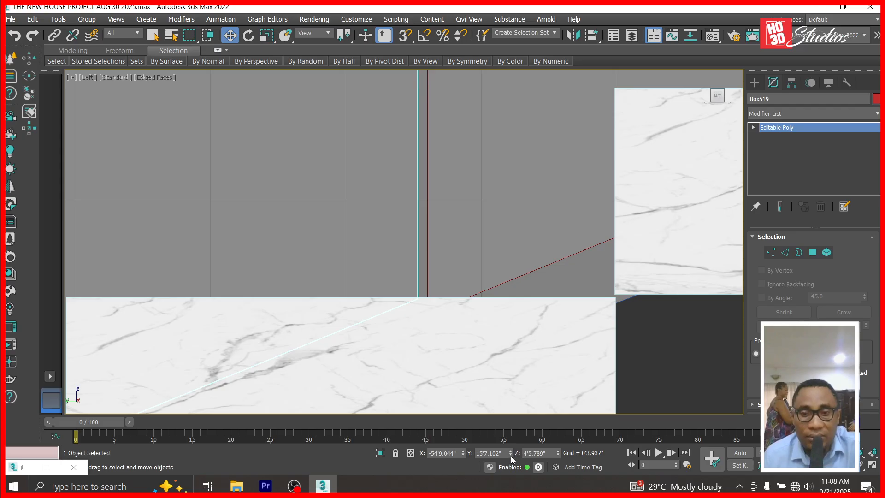
left_click_drag(559, 455, 558, 460)
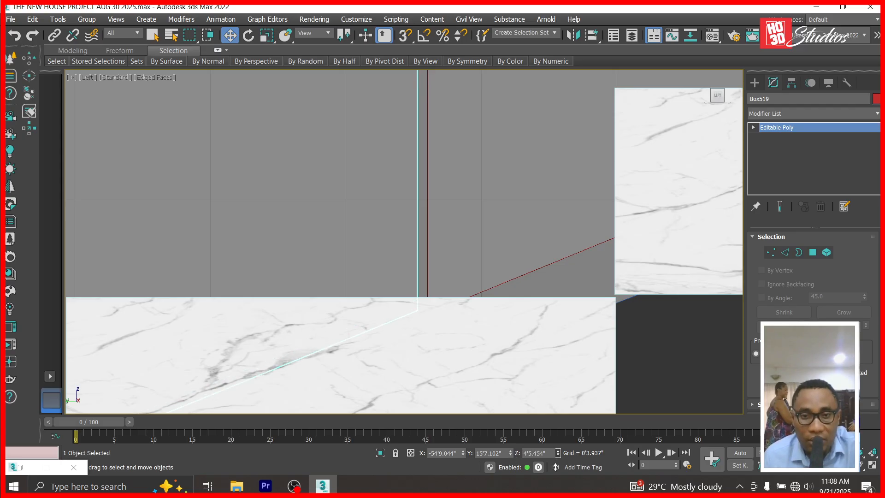
scroll(475, 253, "down", 4)
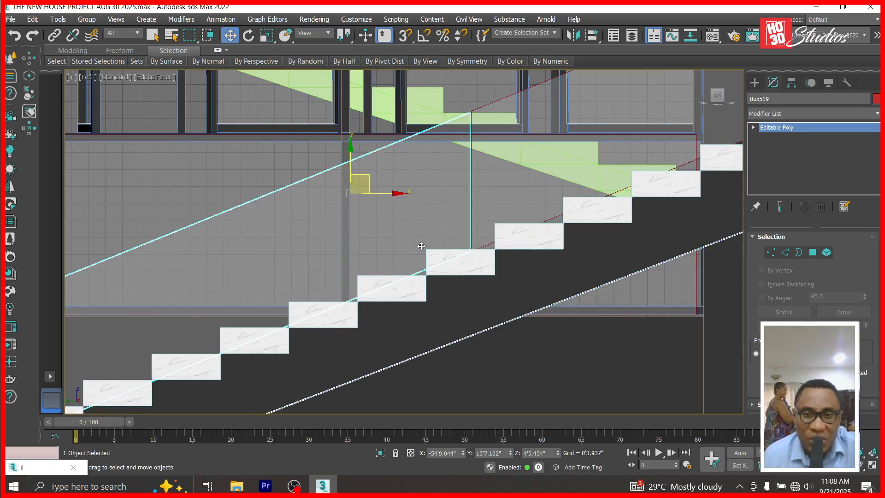
scroll(429, 246, "up", 2)
scroll(436, 245, "down", 5)
scroll(316, 251, "up", 5)
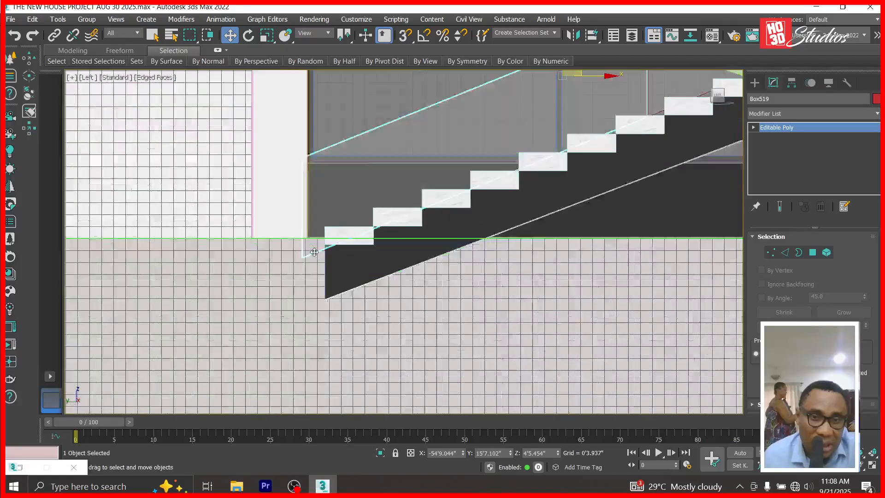
scroll(318, 261, "down", 5)
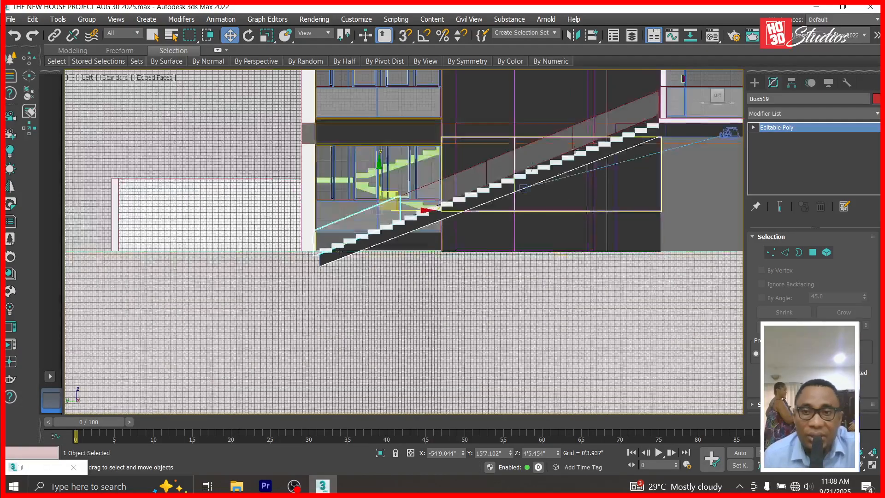
scroll(475, 190, "up", 3)
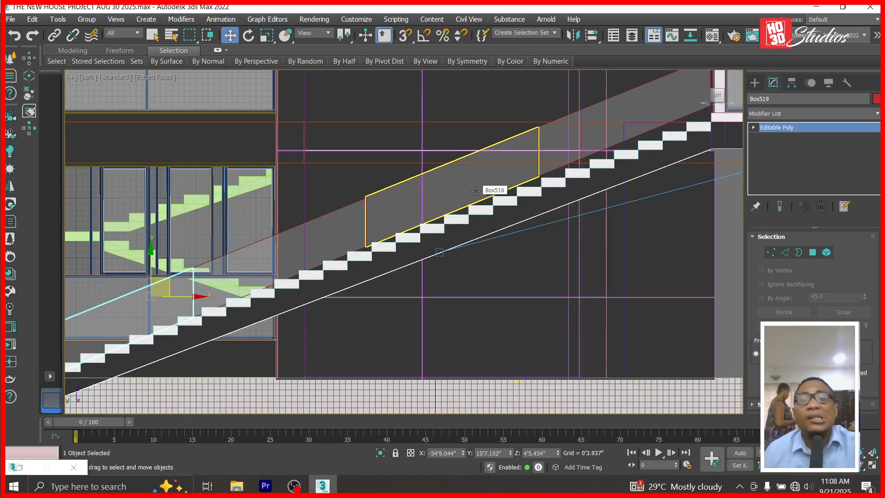
left_click(476, 191)
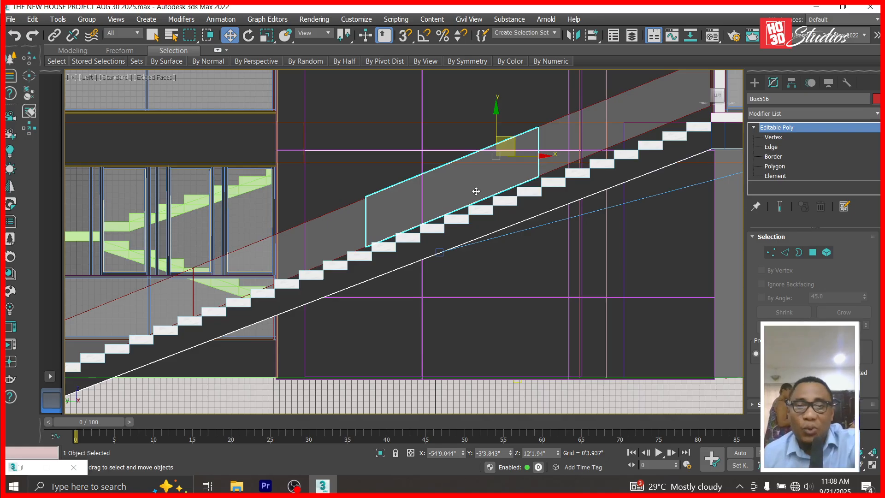
Delete middle glass panel Box516 and enter Vertex level on upper panel Box517.
key("Delete")
scroll(586, 211, "down", 3)
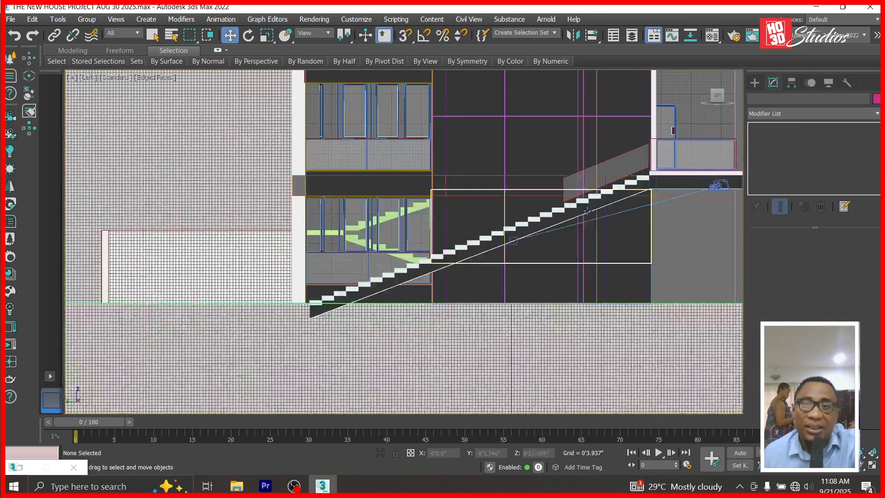
left_click(599, 184)
left_click(754, 128)
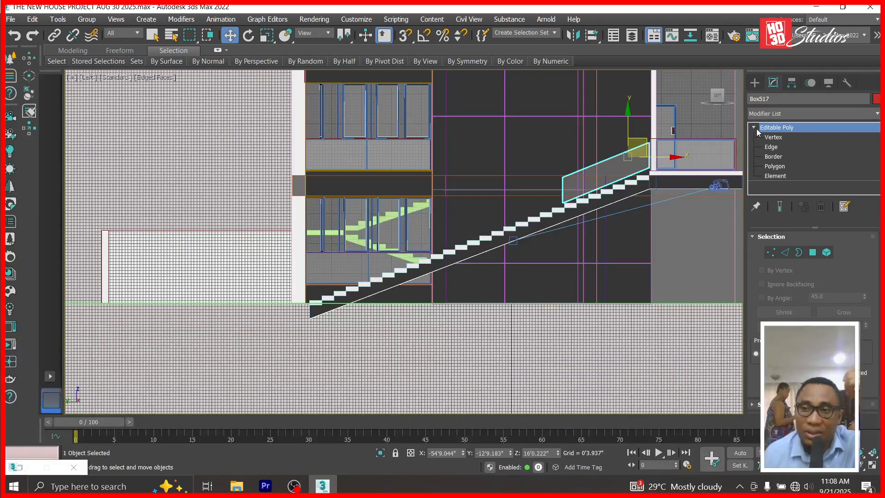
left_click(770, 137)
Stretch Box517's left-end vertices down the stairs to the stair foot.
left_click_drag(577, 239, 577, 238)
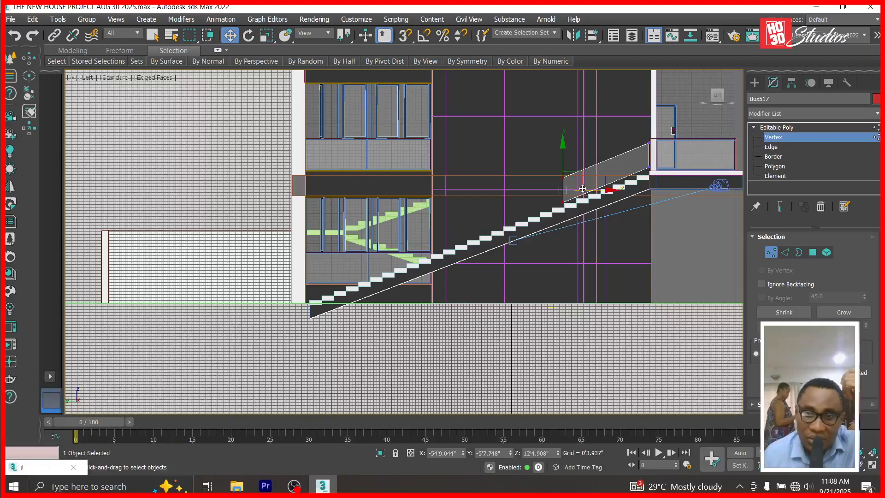
scroll(584, 193, "up", 2)
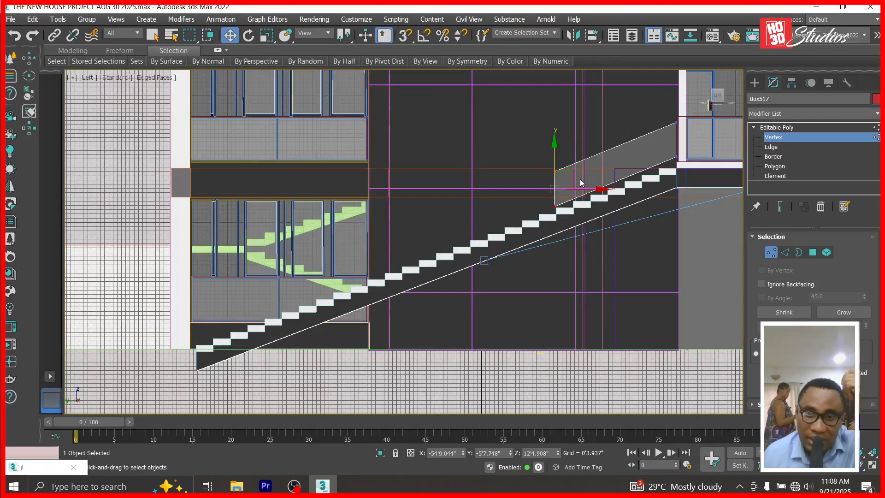
scroll(590, 187, "up", 3)
scroll(580, 179, "down", 2)
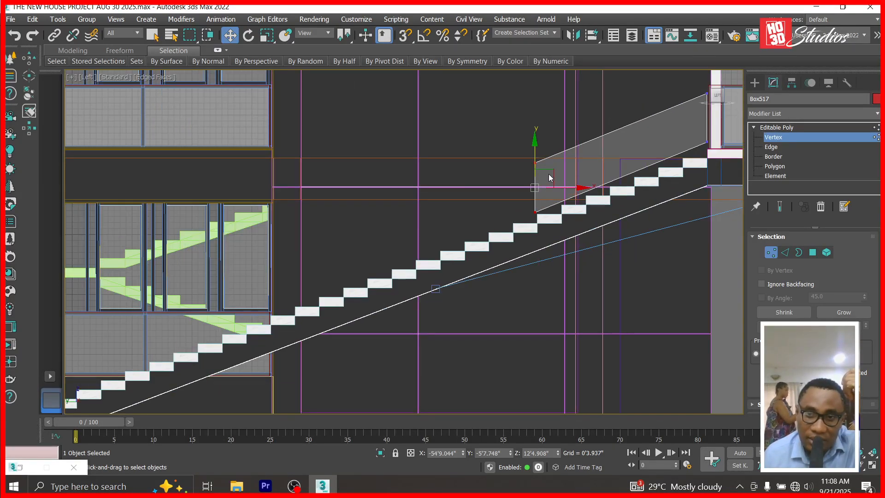
left_click_drag(549, 178, 112, 342)
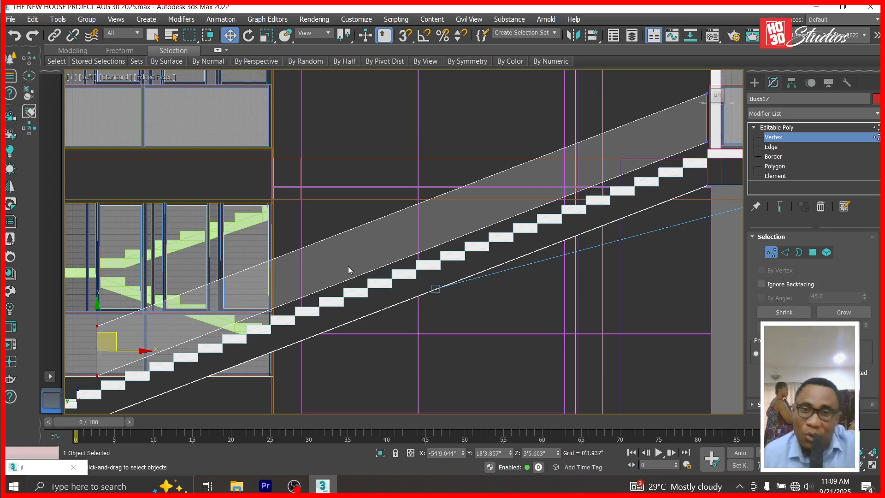
scroll(349, 271, "down", 3)
scroll(274, 287, "up", 2)
scroll(260, 291, "up", 2)
left_click_drag(288, 256, 189, 299)
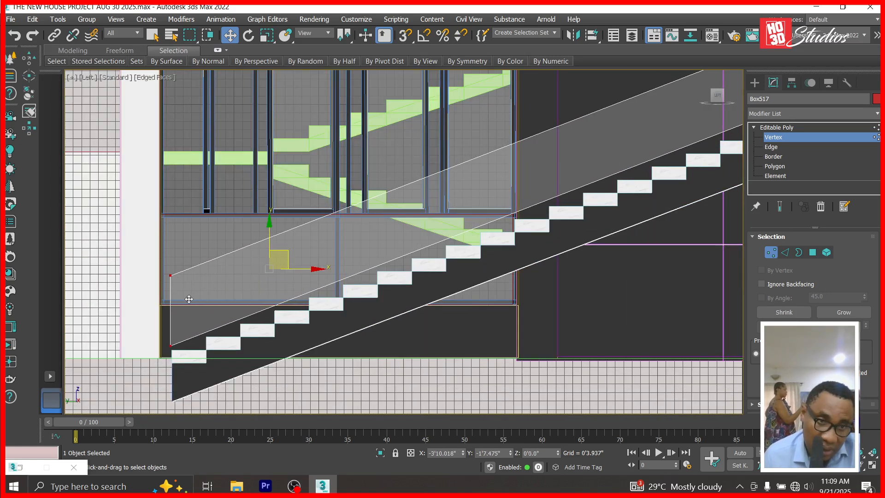
scroll(152, 359, "down", 5)
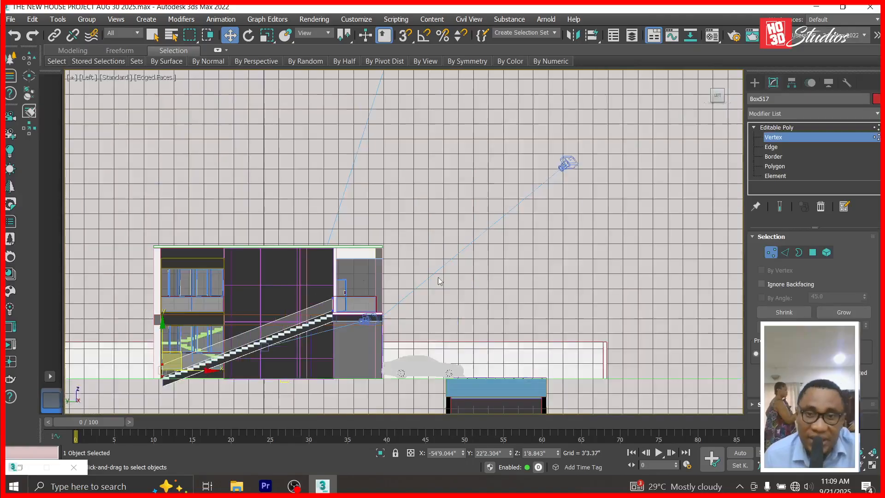
scroll(323, 304, "up", 6)
scroll(308, 252, "down", 1)
Lower the panel's right-end vertices and raise its top corner to the landing, Z 18'0.223".
left_click_drag(343, 234, 343, 235)
left_click_drag(303, 105, 305, 120)
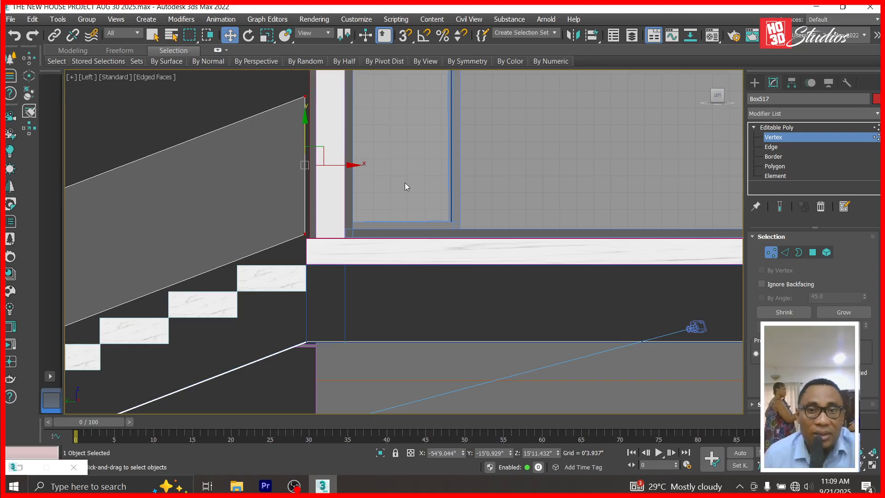
scroll(405, 185, "down", 3)
scroll(346, 207, "up", 1)
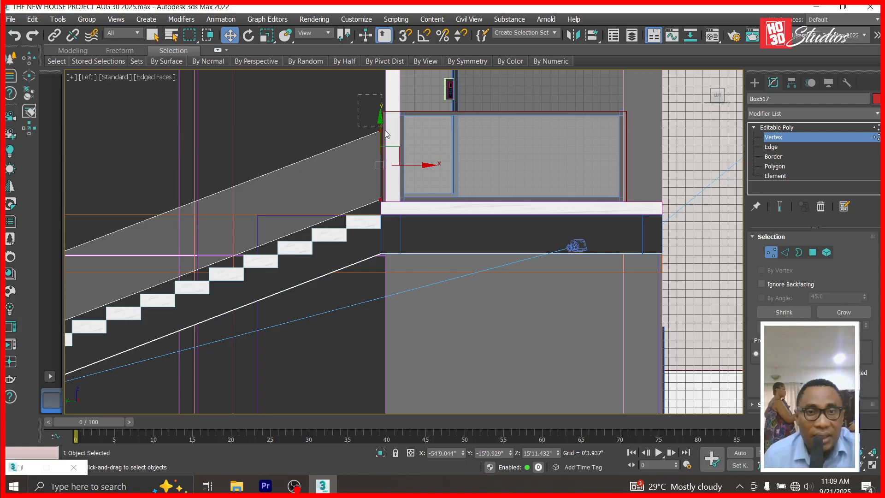
scroll(386, 129, "up", 4)
left_click_drag(367, 118, 377, 64)
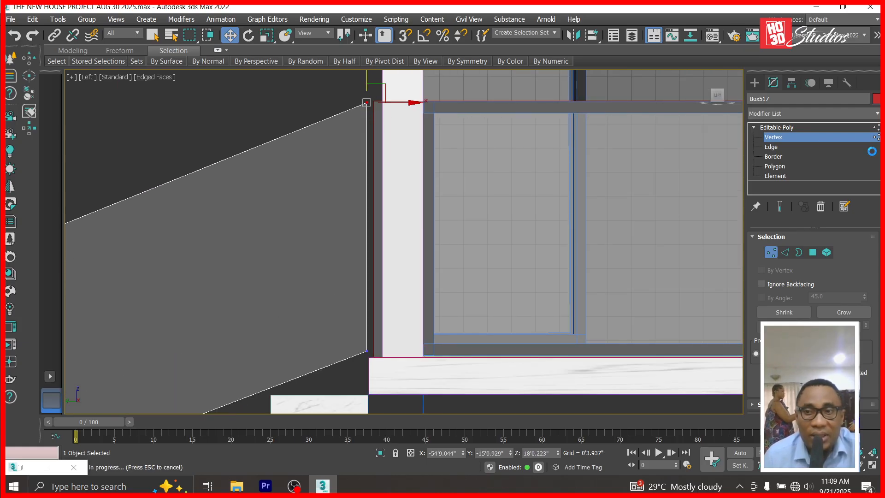
Draw a new post box beside the landing wall.
left_click(768, 128)
left_click(754, 82)
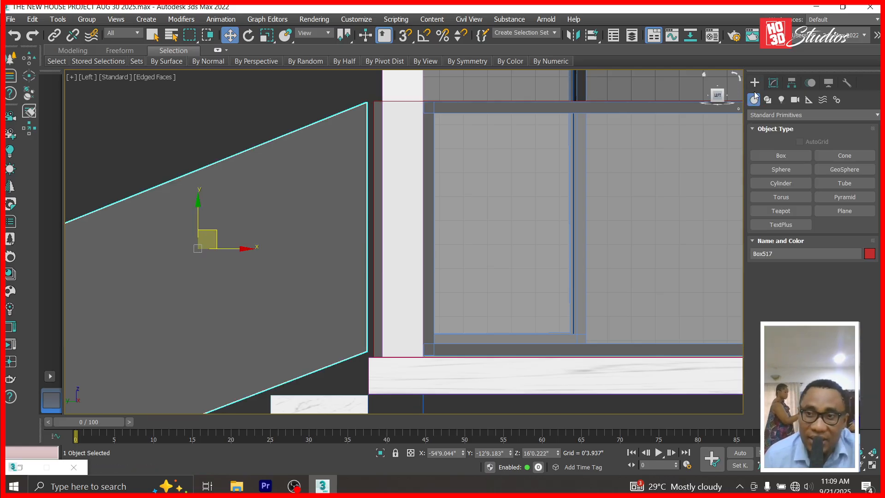
left_click(775, 154)
left_click_drag(367, 100, 400, 349)
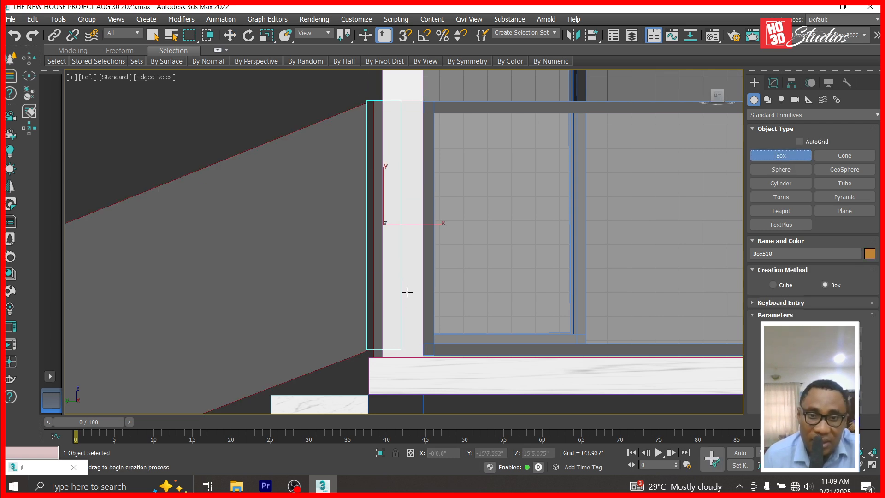
Align the post in plan from the Top view, then move it to the stair foot in the Left view.
key("w")
key("t")
scroll(561, 259, "down", 6)
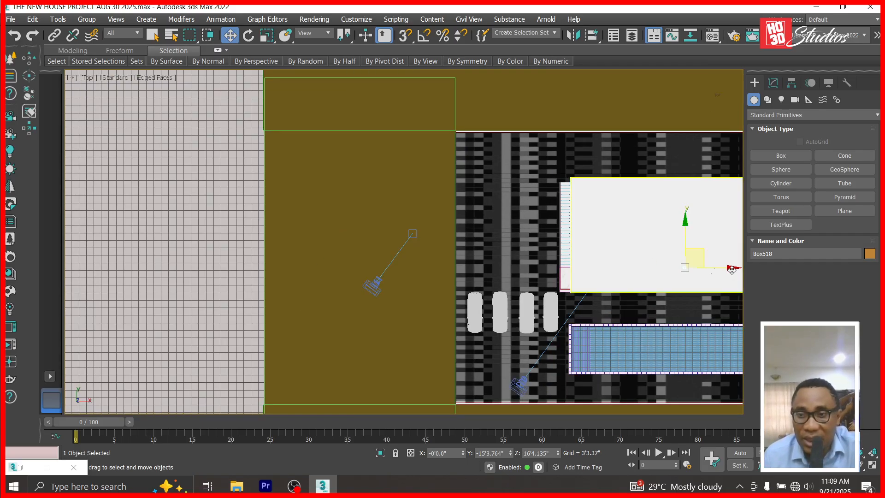
left_click_drag(710, 268, 594, 273)
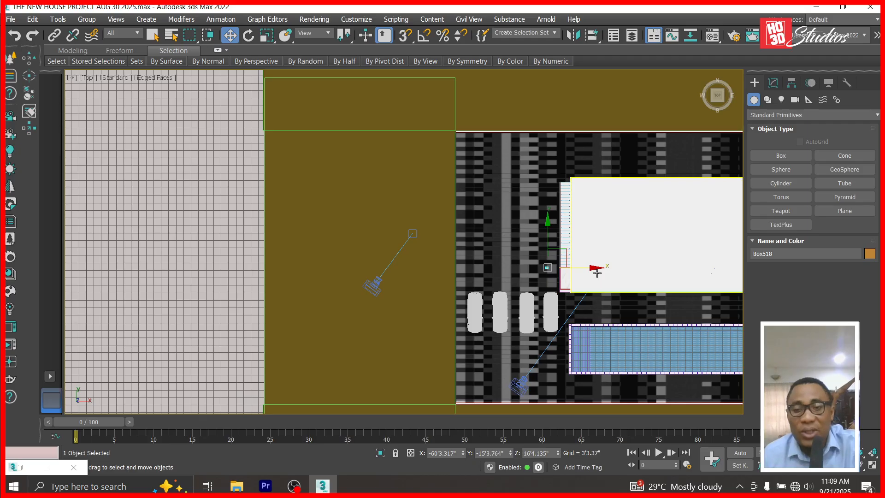
key("l")
scroll(598, 273, "down", 3)
scroll(520, 255, "down", 4)
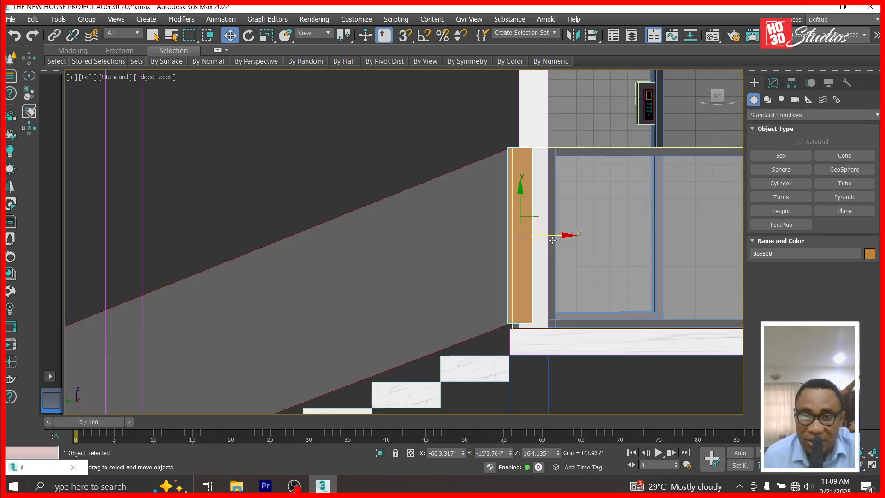
left_click_drag(560, 231, 214, 368)
scroll(214, 368, "up", 8)
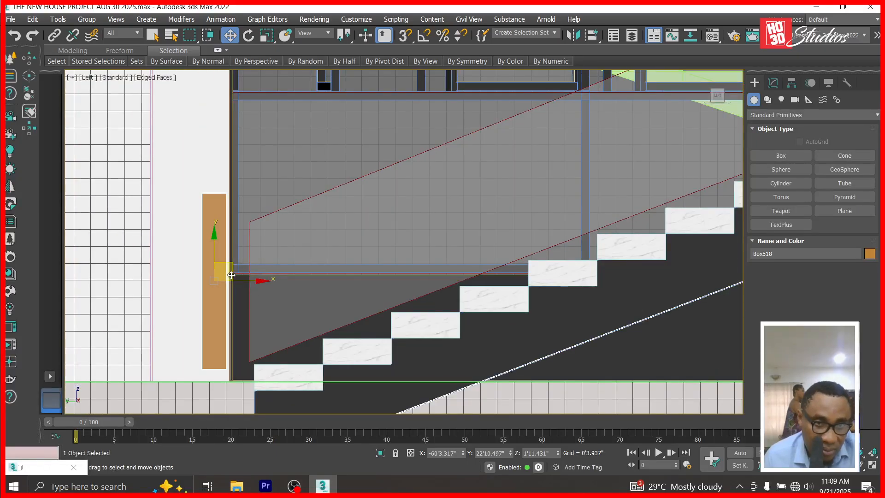
Push the orange post against the sloped panel's lower end and raise it slightly.
left_click_drag(232, 276, 261, 262)
scroll(241, 377, "up", 6)
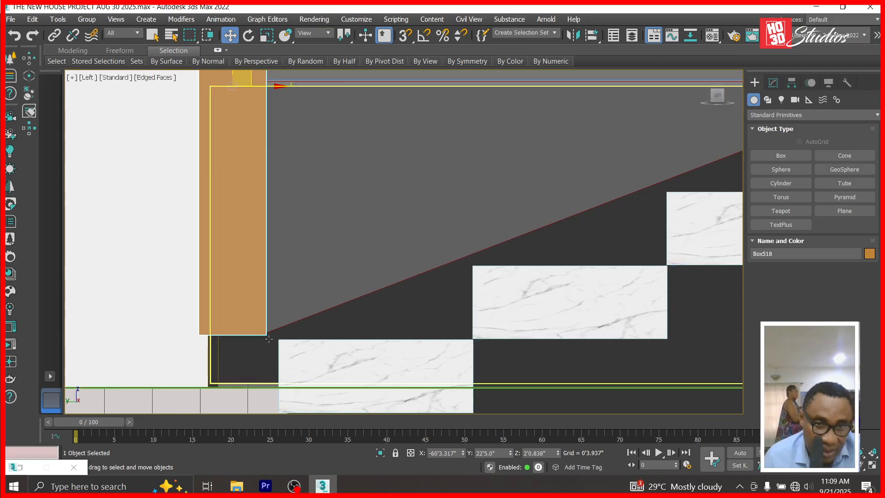
left_click_drag(558, 452, 559, 449)
scroll(481, 405, "down", 3)
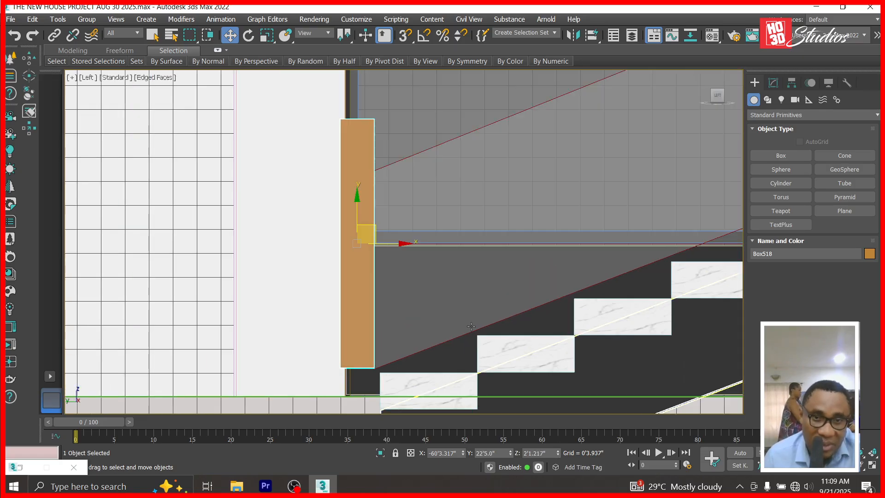
left_click(402, 192)
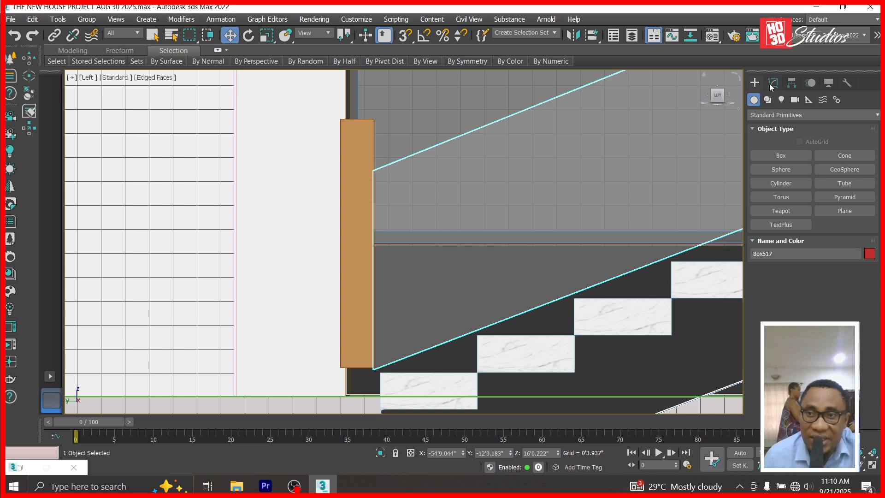
Raise the glass panel's low top corner vertex up to the post's top.
left_click(773, 83)
left_click(773, 137)
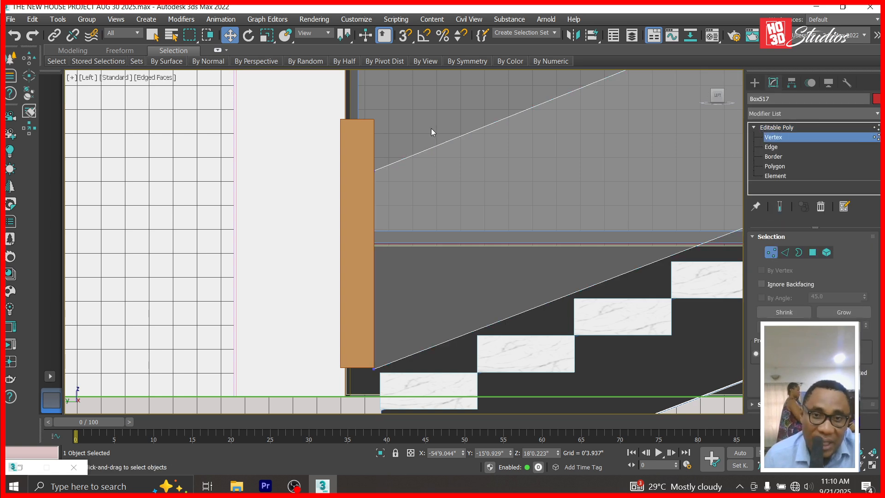
left_click_drag(323, 220, 322, 218)
left_click_drag(373, 131, 380, 80)
left_click(780, 129)
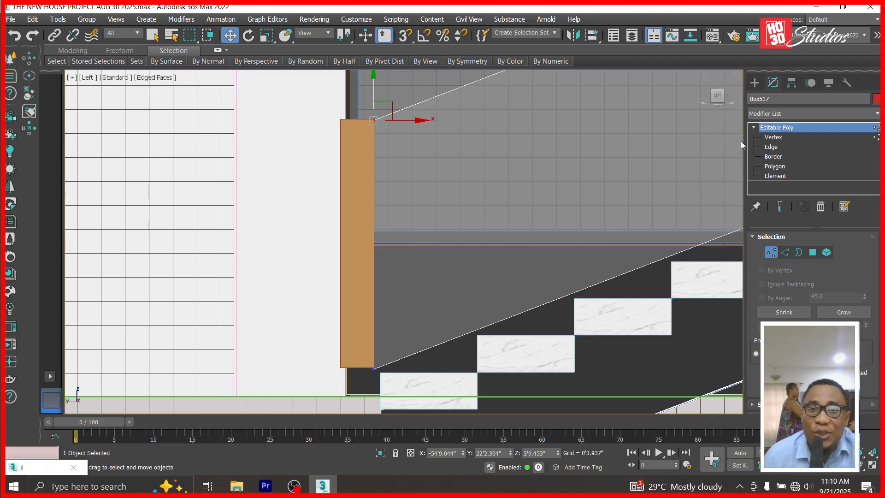
Delete the orange post Box518 and switch to Box creation.
left_click(359, 196)
key("Delete")
scroll(375, 230, "down", 8)
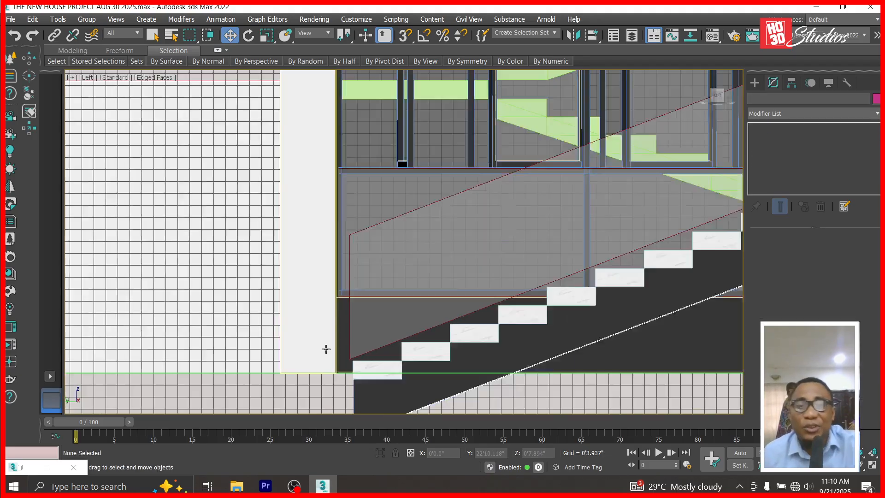
scroll(376, 254, "down", 3)
scroll(175, 310, "up", 5)
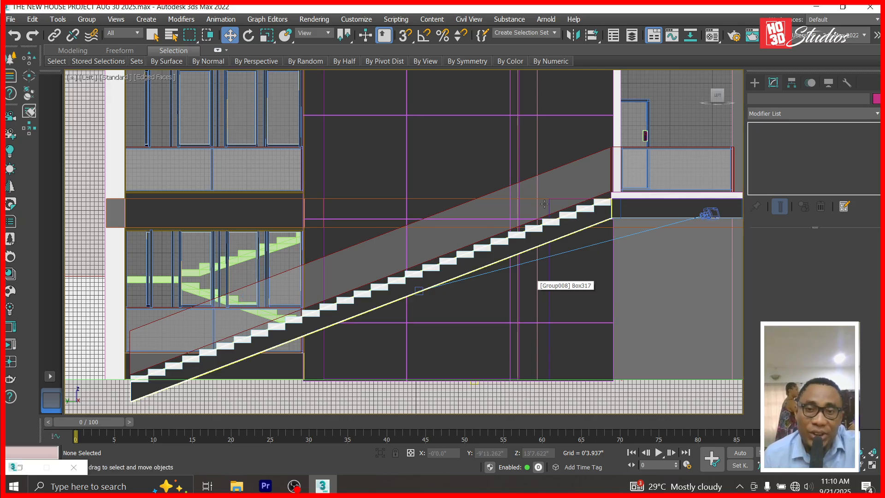
left_click(756, 82)
left_click(781, 155)
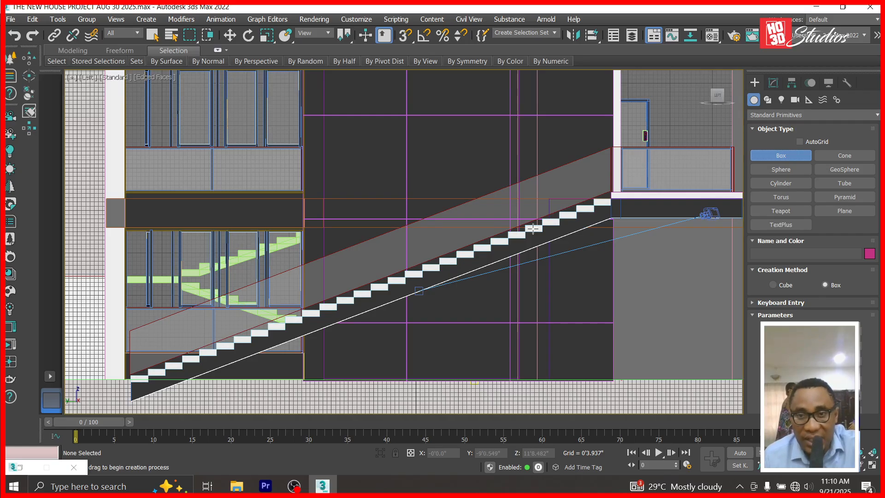
Draw a thin upright post on a stair step and set its Width to 0'1.217".
left_click_drag(488, 238, 491, 185)
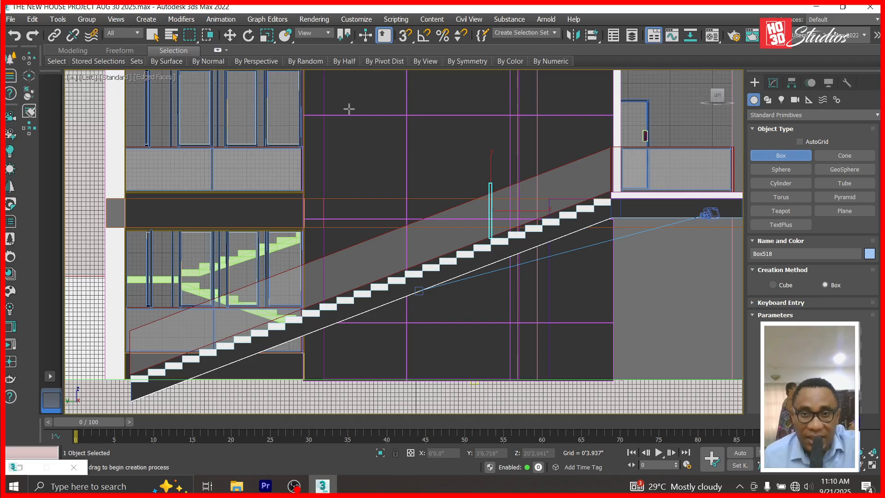
left_click(230, 36)
scroll(492, 105, "up", 4)
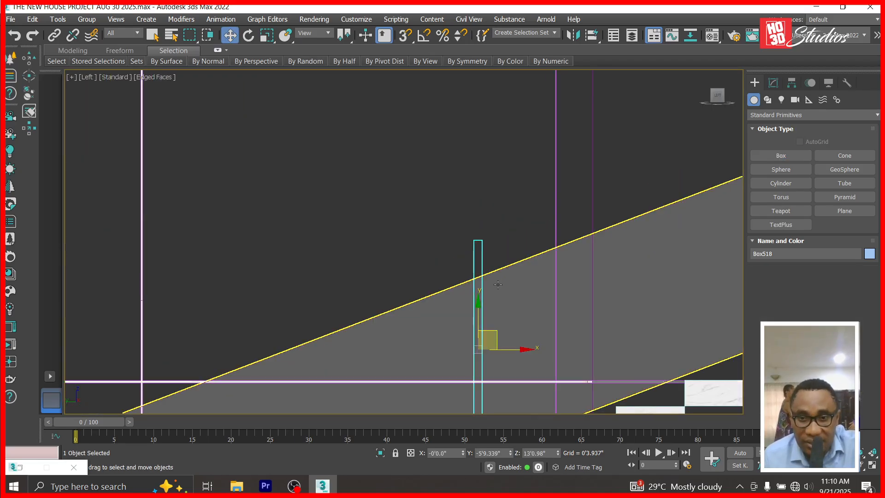
left_click(773, 83)
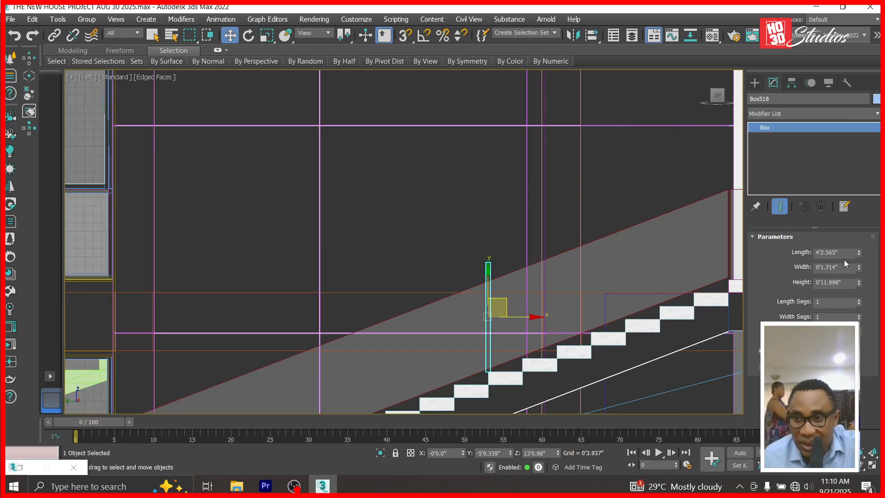
left_click(858, 269)
left_click(859, 269)
left_click(859, 269)
scroll(414, 351, "up", 2)
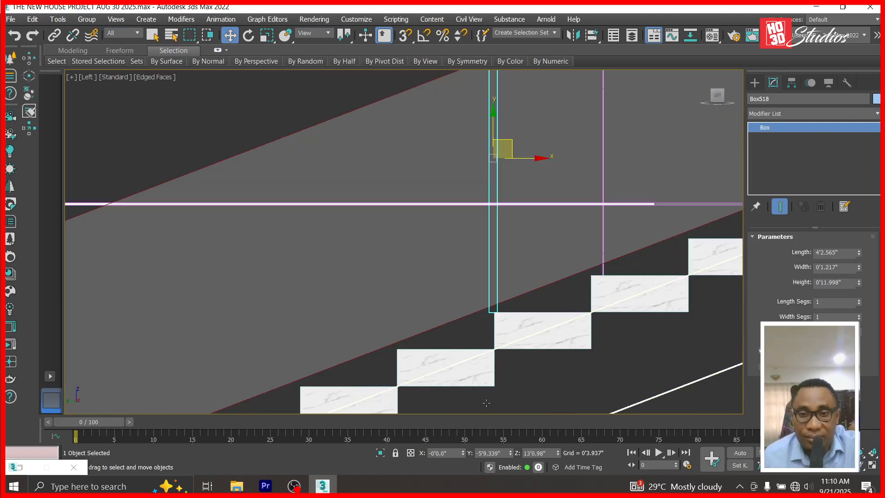
scroll(502, 334, "up", 2)
scroll(517, 112, "up", 2)
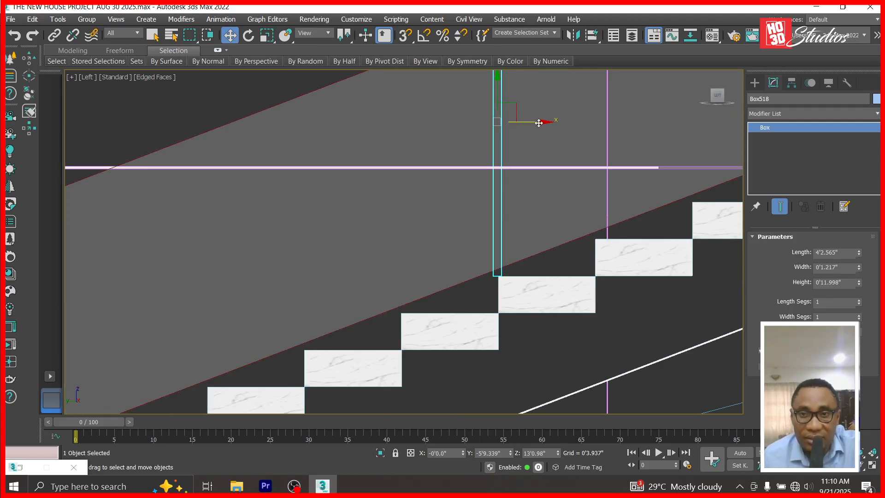
Align the post with the staircase in Top view, then lower it onto a stair step.
left_click_drag(541, 121, 537, 121)
scroll(544, 138, "down", 2)
scroll(547, 177, "up", 3)
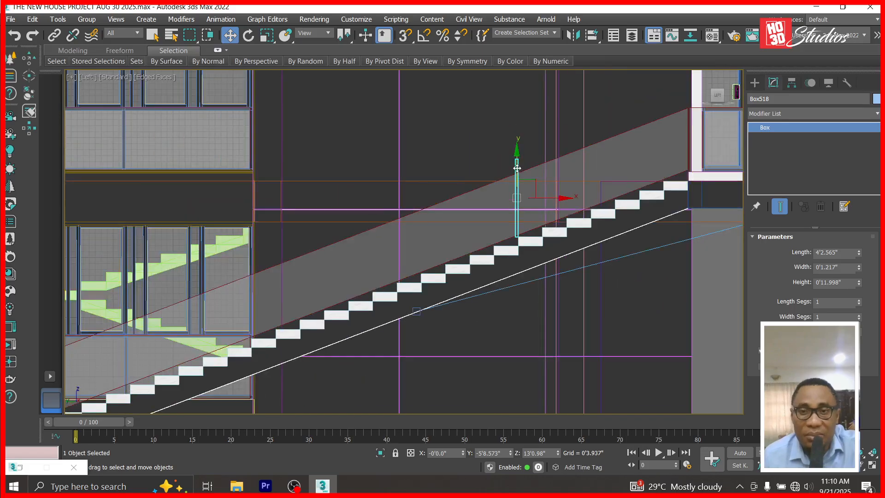
key("t")
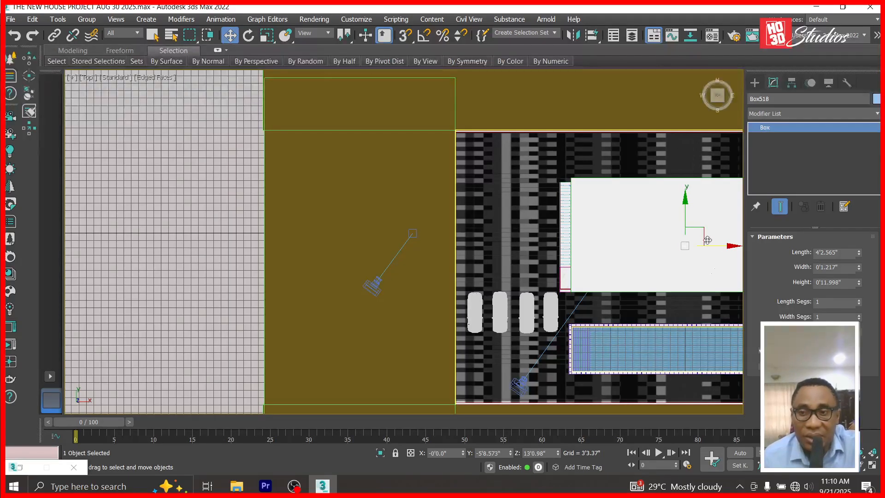
left_click_drag(731, 246, 602, 255)
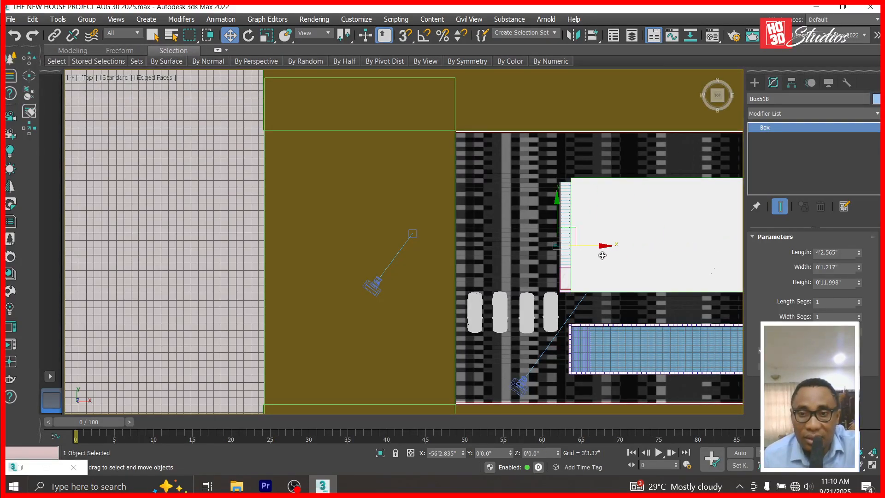
scroll(581, 245, "up", 6)
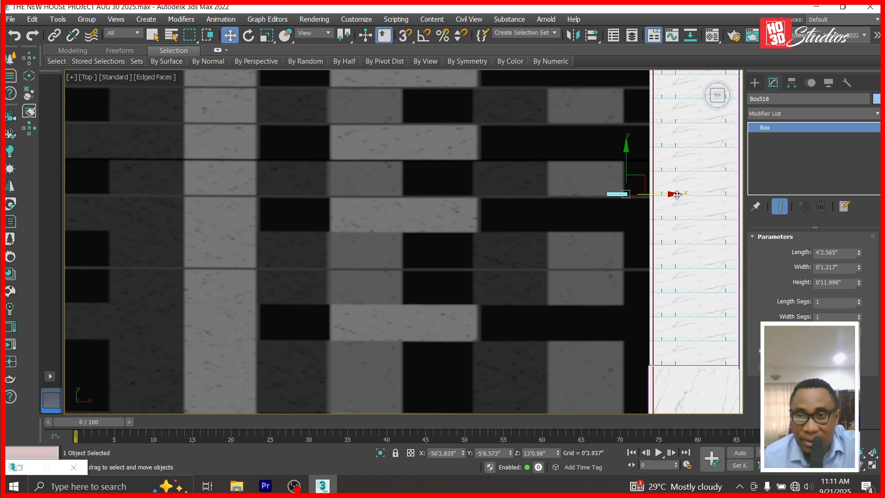
left_click_drag(674, 196, 708, 194)
key("l")
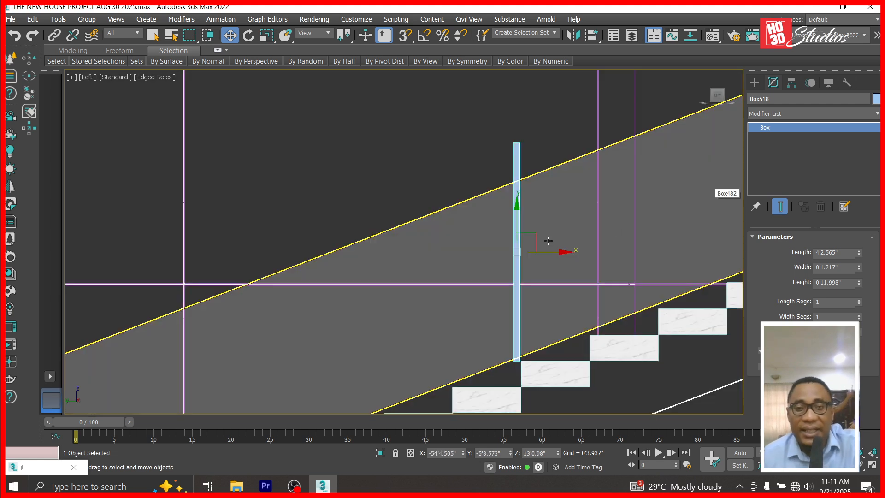
scroll(535, 286, "down", 3)
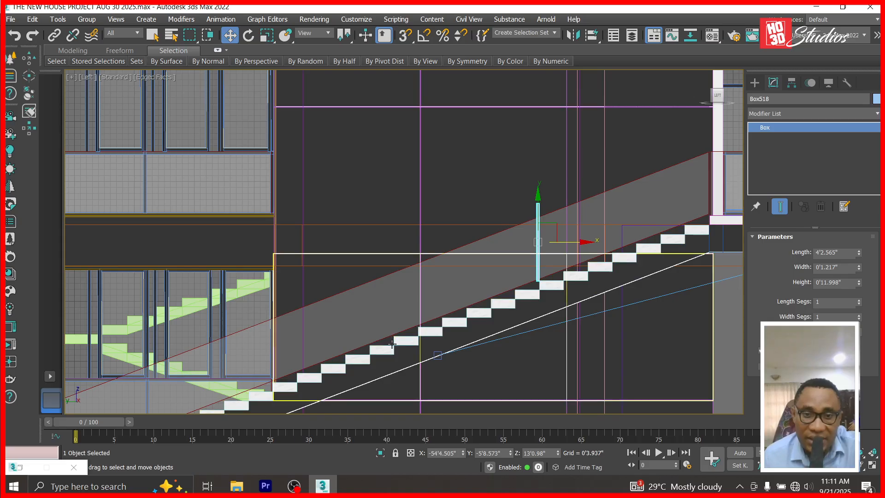
mouse_move(554, 226)
left_mouse_down()
mouse_move(423, 261)
mouse_move(404, 285)
mouse_move(562, 235)
mouse_move(410, 287)
left_mouse_up()
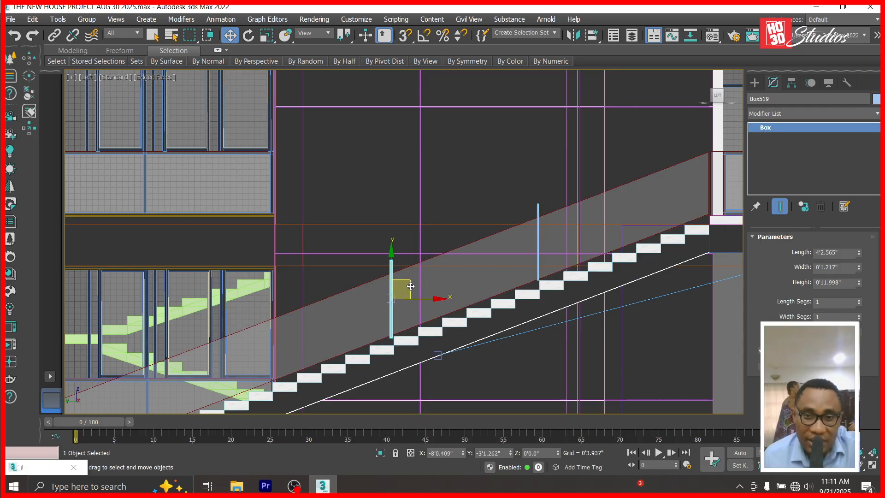
Copy the post and move the copy lower down the stairs.
left_click(445, 303)
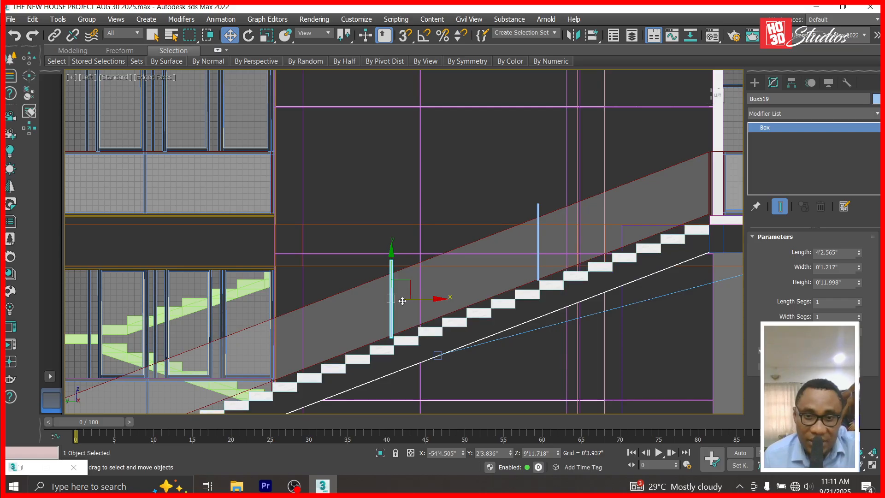
left_click_drag(409, 286, 387, 295)
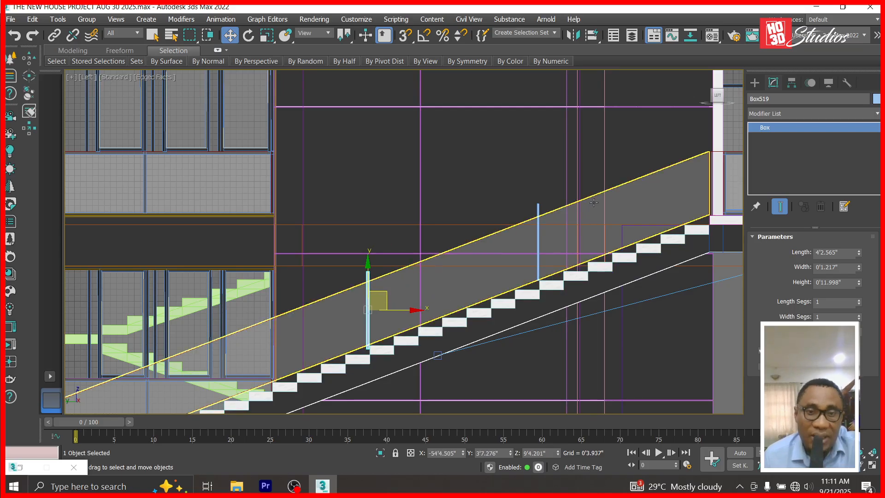
scroll(594, 202, "down", 3)
scroll(509, 251, "up", 3)
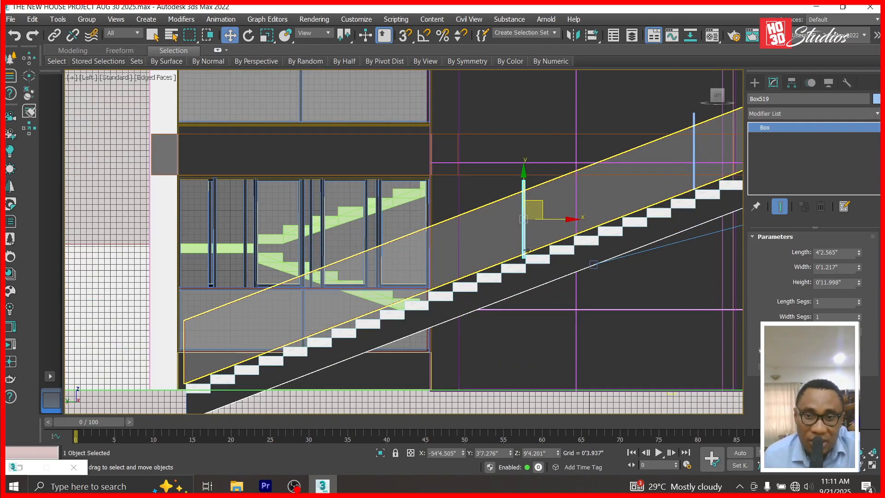
Make a third post copy, Box520, and slide it into place further down the stairs.
left_click_drag(541, 204, 400, 265, "shift")
key("Return")
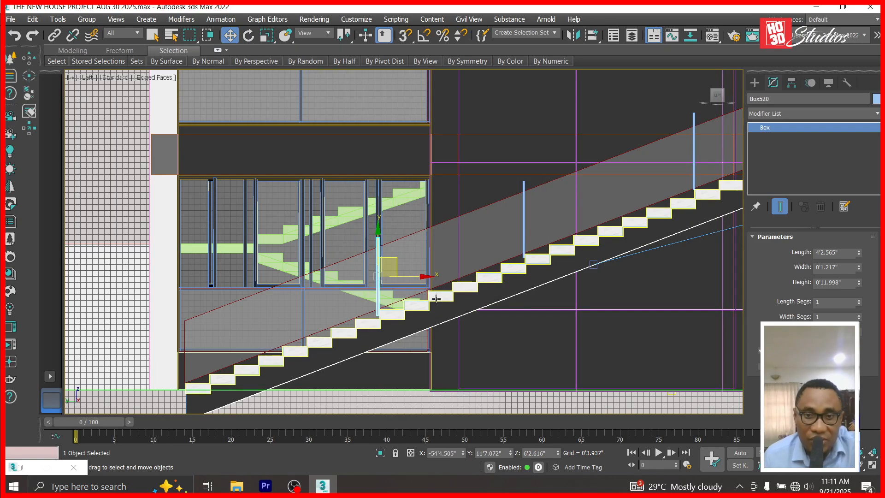
left_click_drag(394, 263, 370, 272)
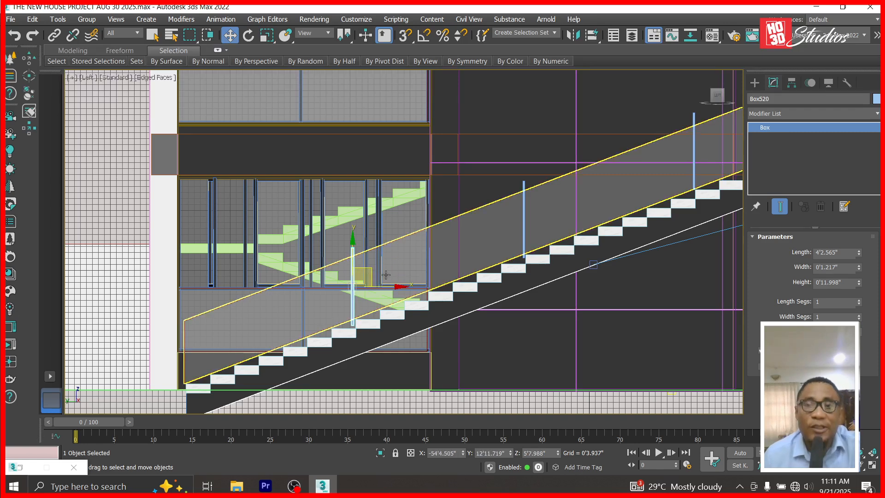
scroll(386, 272, "down", 2)
scroll(620, 182, "up", 4)
scroll(363, 286, "down", 3)
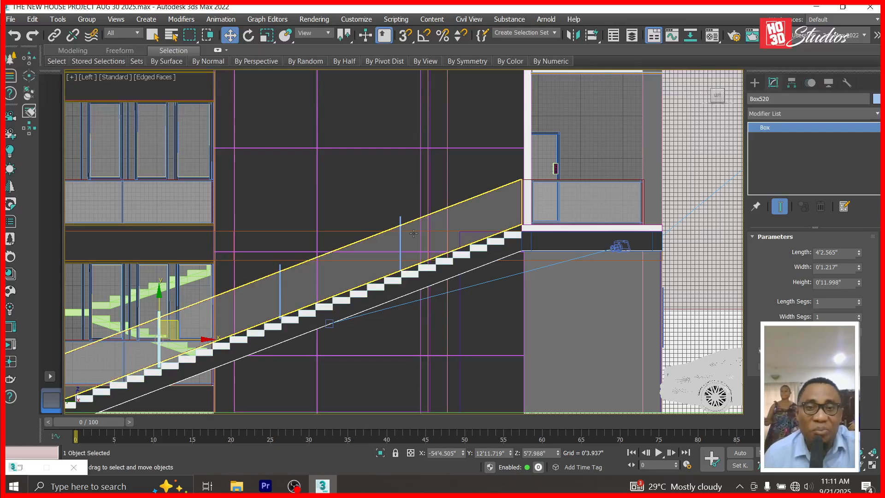
Start a ProBoolean compound object on the sloped glass panel Box517.
left_click(477, 209)
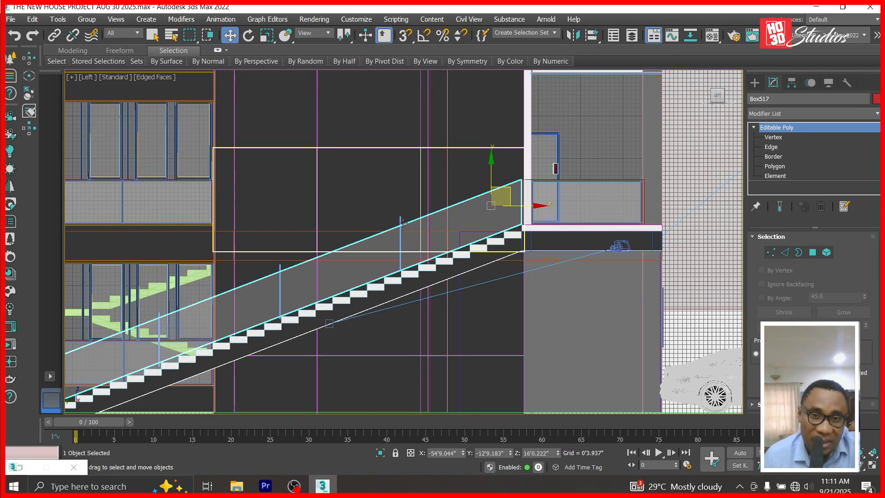
left_click(756, 84)
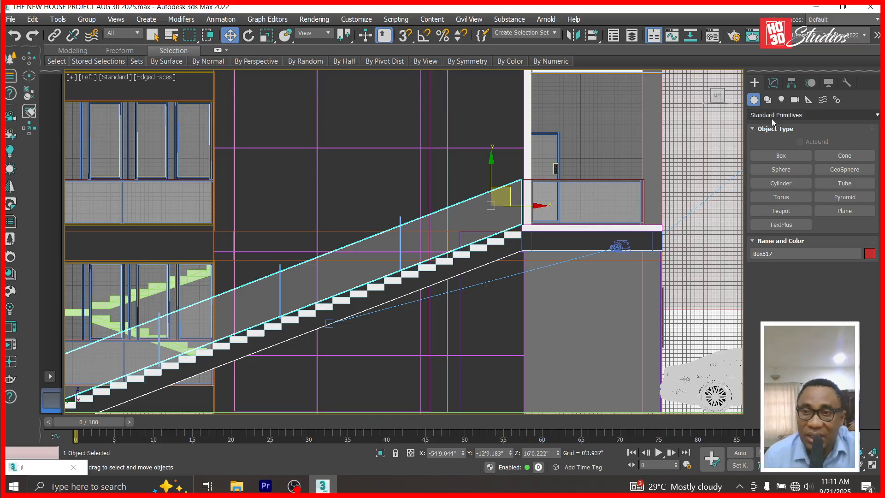
left_click(772, 115)
left_click(779, 147)
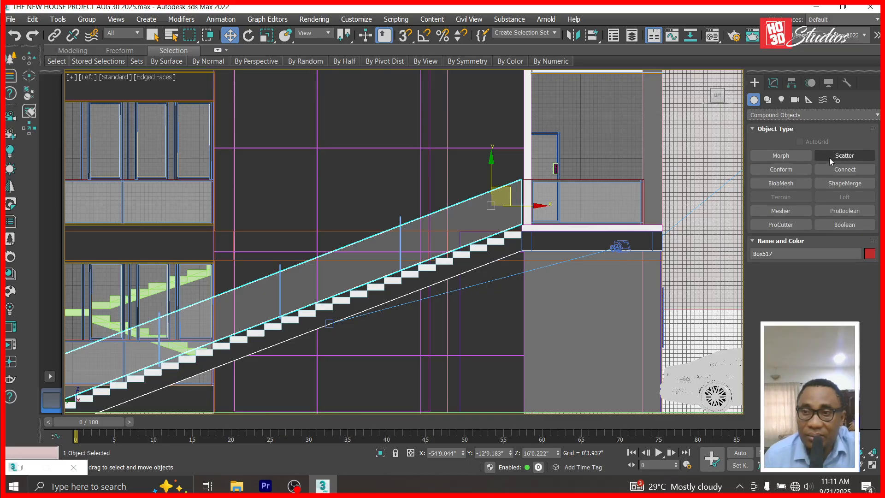
left_click(845, 210)
left_click(810, 284)
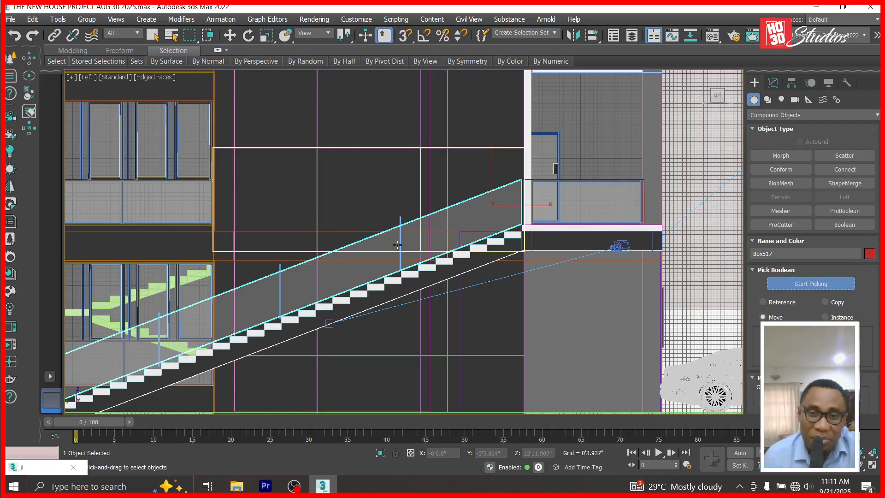
Subtract two post boxes from the glass panel to cut slots for them.
scroll(396, 235, "up", 4)
scroll(402, 213, "up", 5)
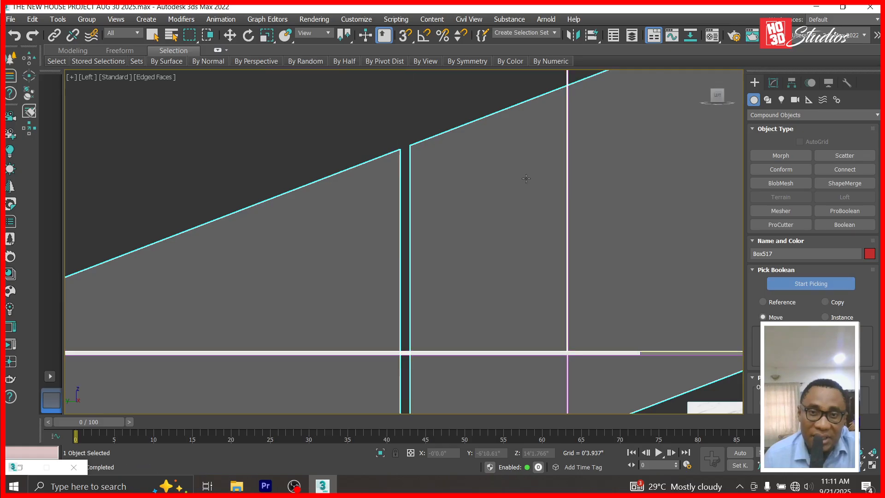
scroll(406, 124, "down", 5)
scroll(288, 180, "up", 5)
left_click(287, 179)
scroll(488, 181, "down", 3)
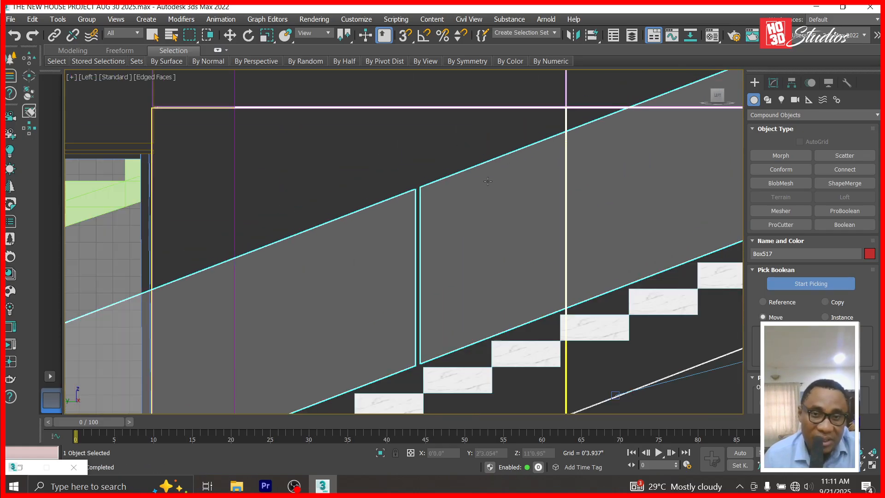
scroll(561, 149, "down", 5)
scroll(441, 217, "up", 7)
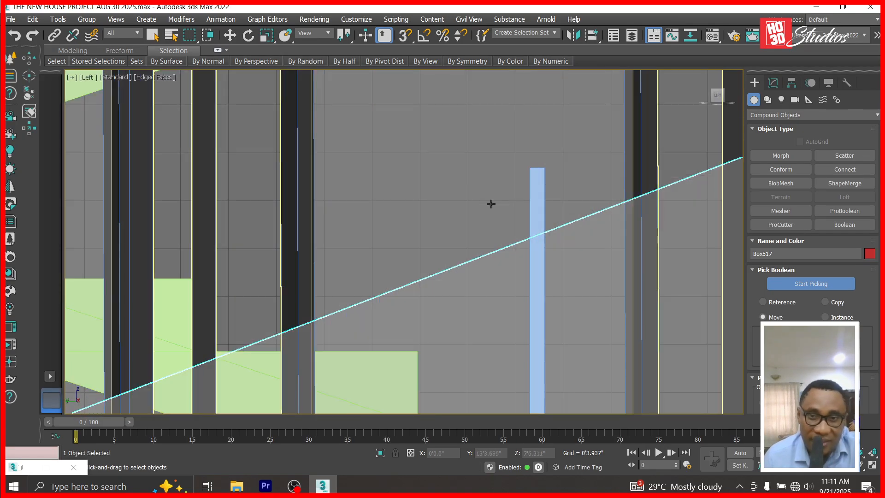
left_click(532, 195)
scroll(621, 163, "down", 5)
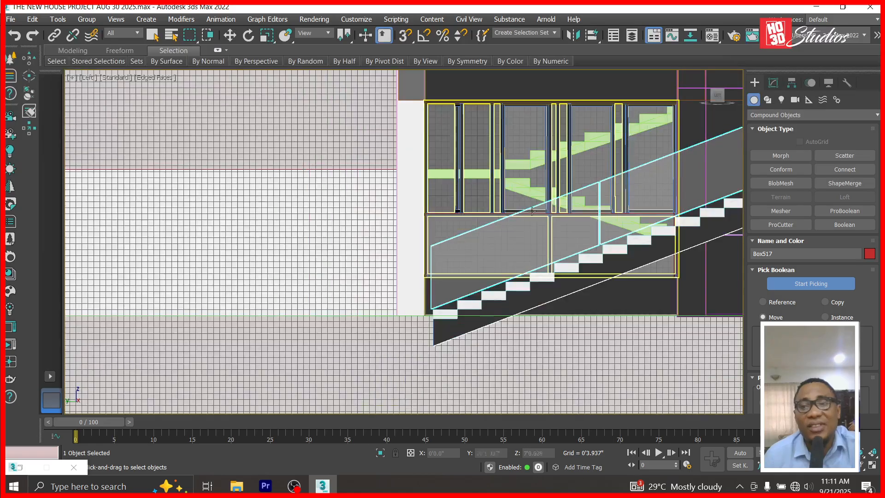
scroll(566, 219, "up", 6)
scroll(572, 217, "down", 3)
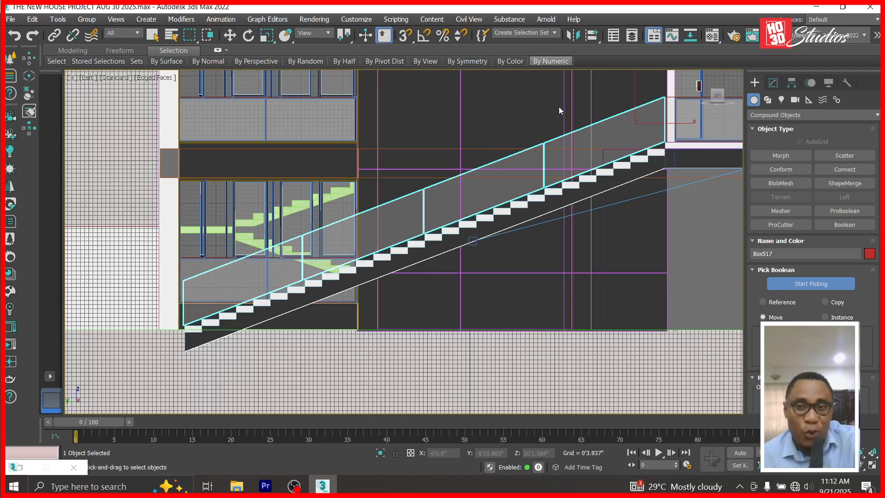
scroll(543, 151, "up", 5)
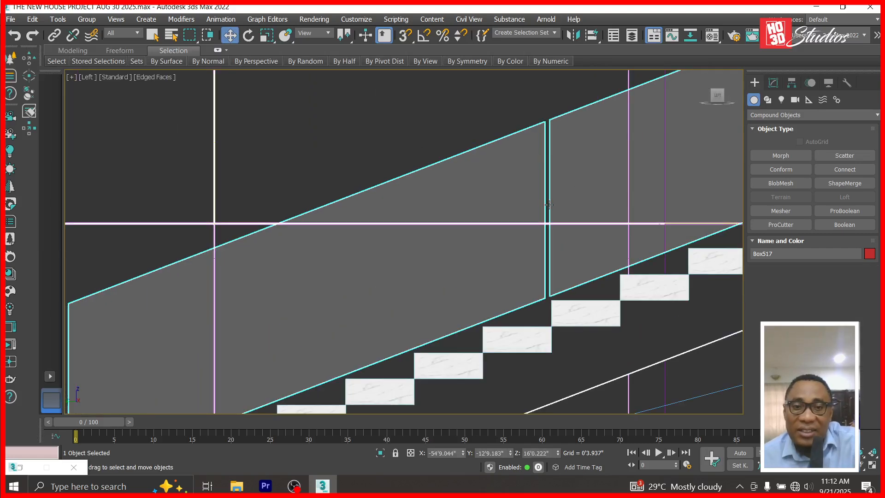
scroll(550, 204, "down", 5)
left_click(553, 408)
left_click(585, 194)
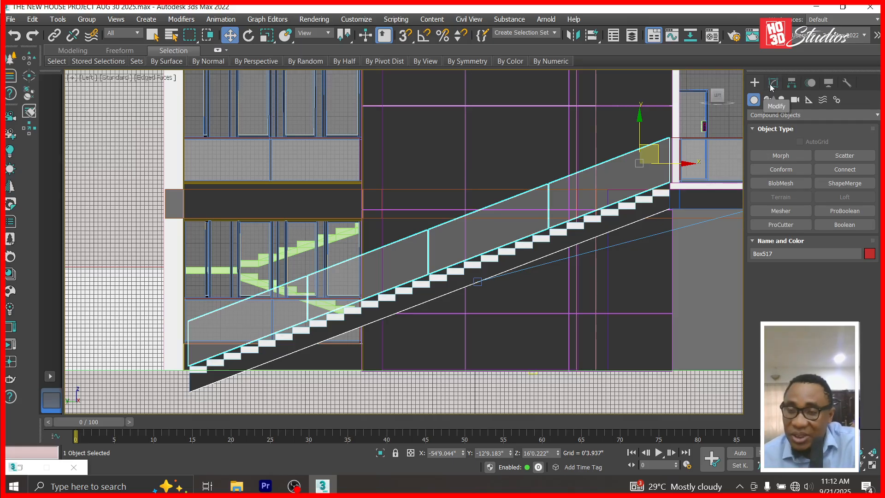
View the scene through Corona Camera001.
scroll(629, 200, "up", 2)
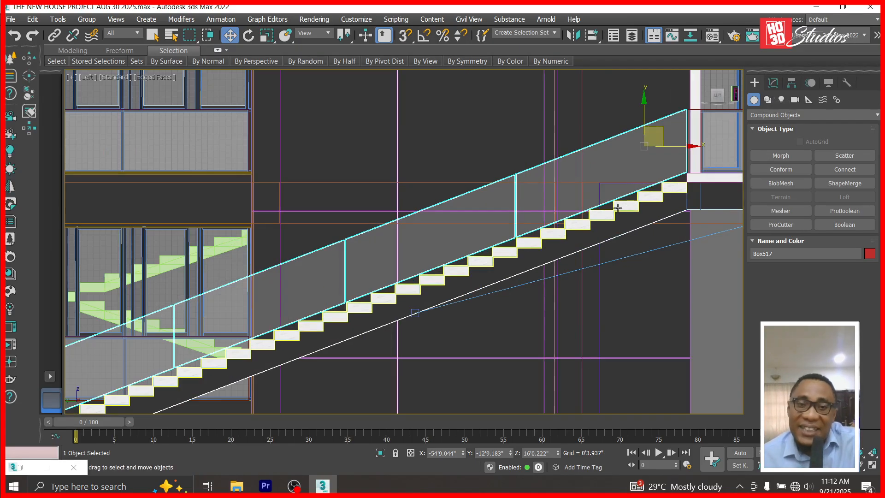
key("c")
double_click(410, 140)
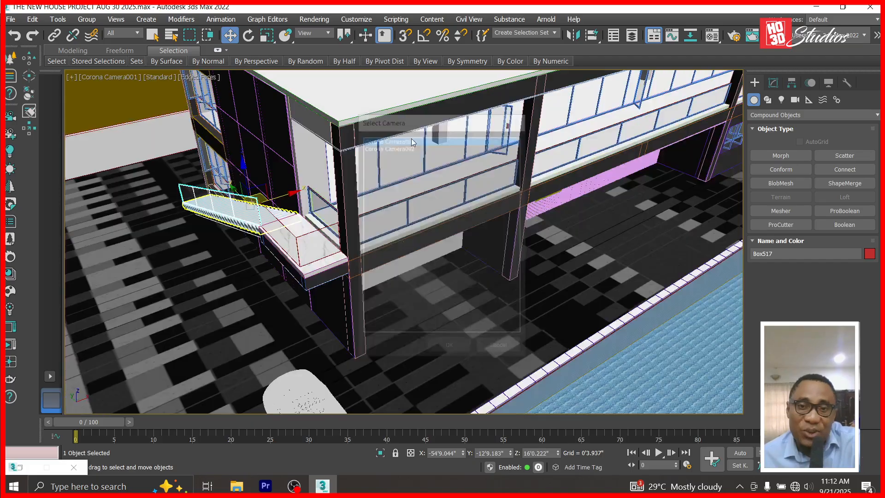
Orbit the camera around the staircase to inspect the glass balustrade, then back to a wide view.
left_click_drag(118, 251, 217, 226)
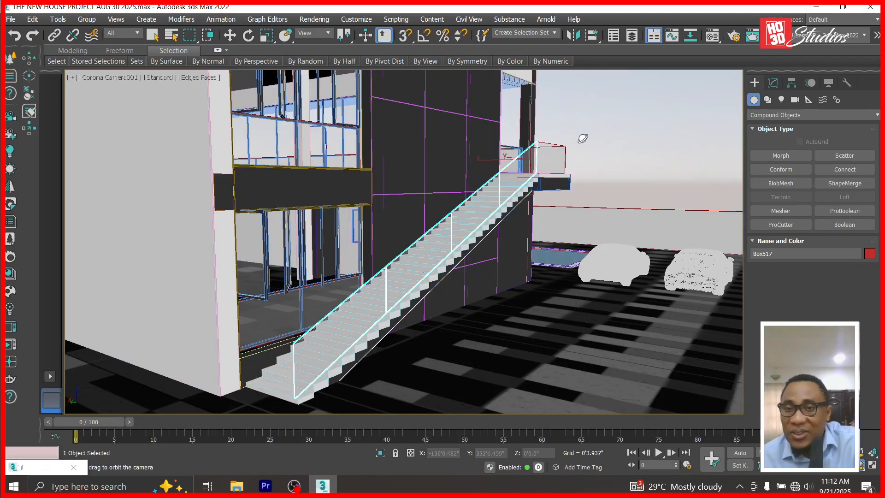
left_click_drag(523, 261, 485, 265)
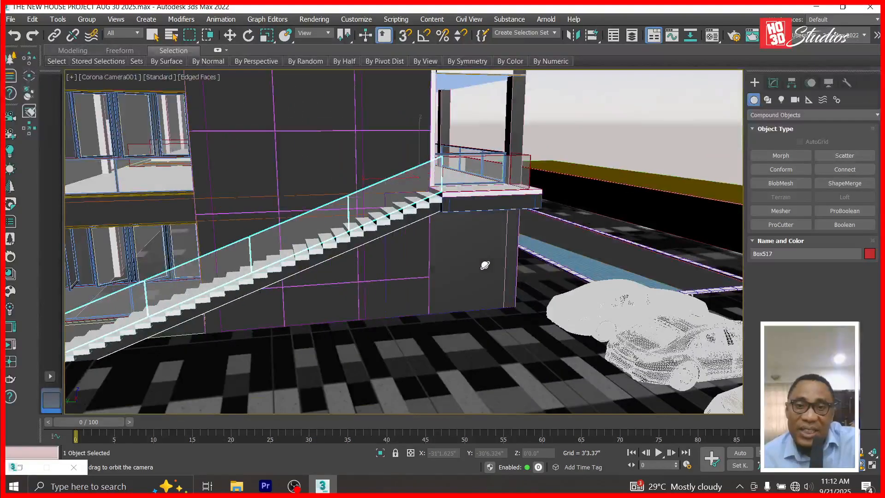
right_click(485, 265)
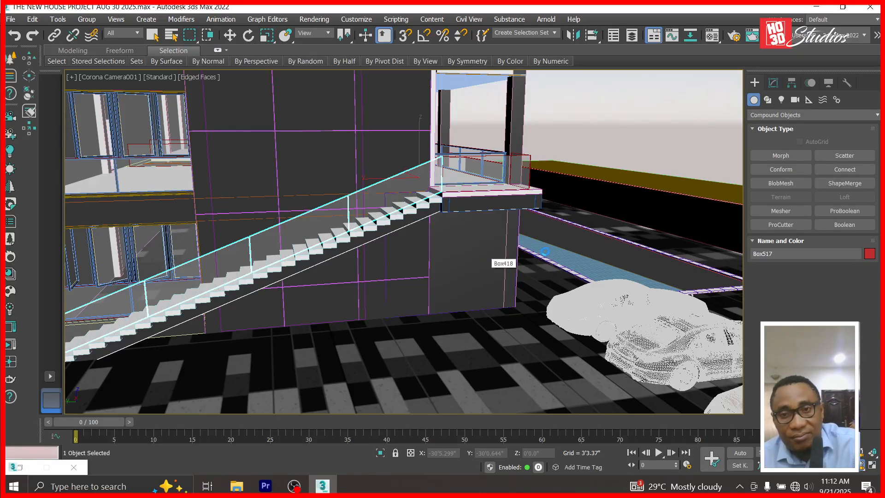
left_click_drag(518, 175, 458, 195)
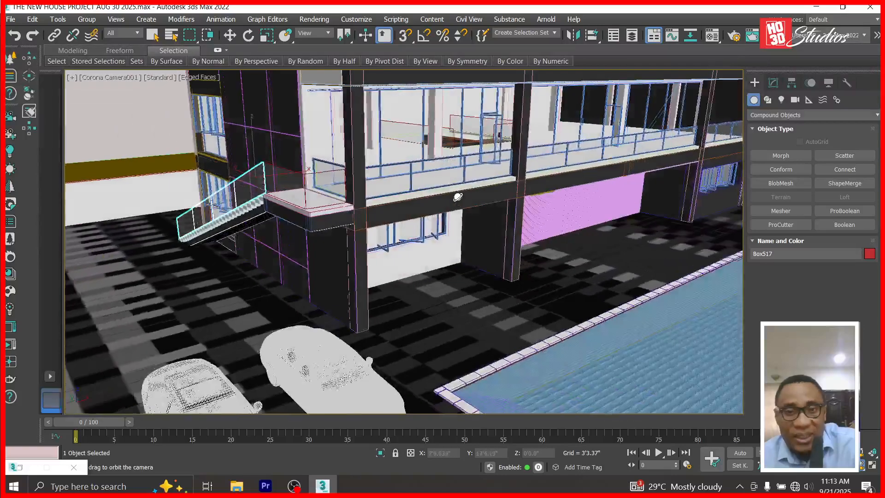
left_click(235, 37)
In Front view, clone beam Box232 as a copy slid to the left.
key("f")
scroll(523, 202, "up", 5)
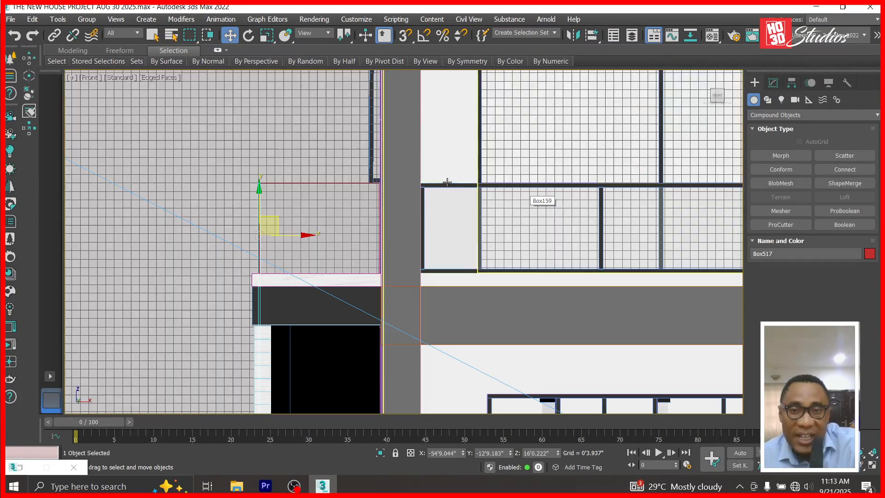
scroll(425, 191, "up", 4)
left_click(425, 191)
scroll(425, 191, "down", 9)
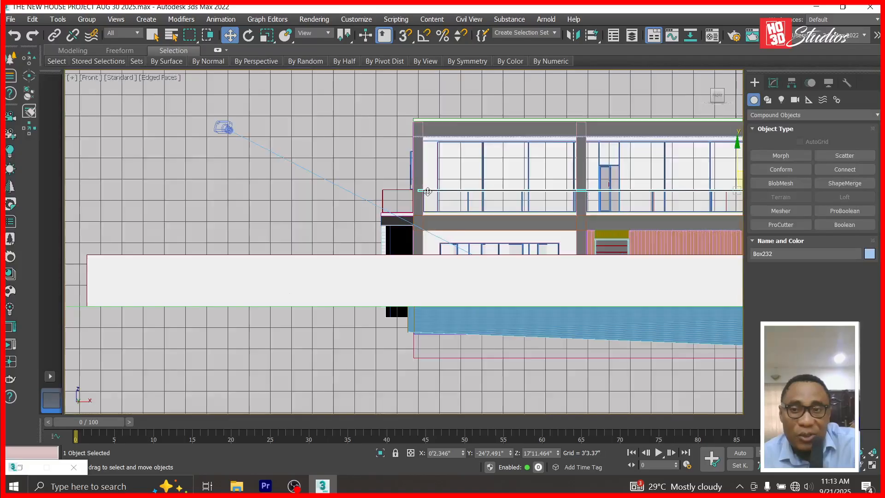
left_click_drag(653, 192, 335, 207, "shift")
left_click(444, 302)
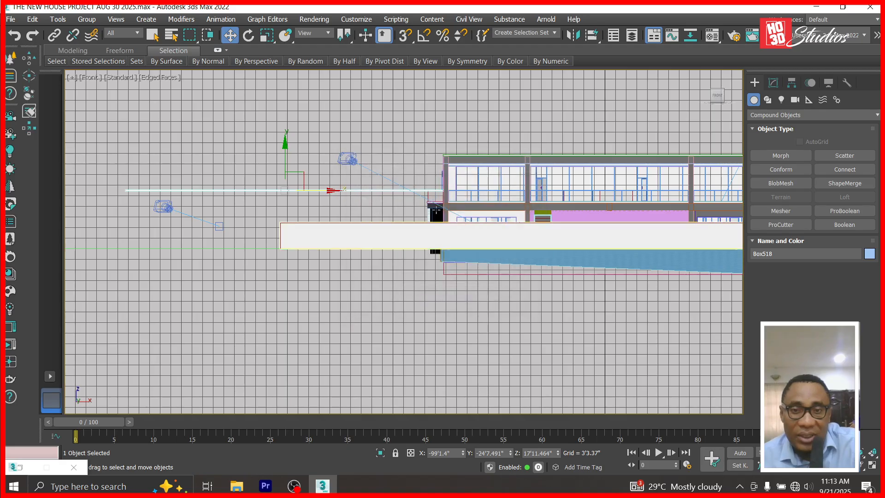
Move the copy's end vertices in Editable Poly so it spans exactly the landing's width.
scroll(438, 188, "up", 9)
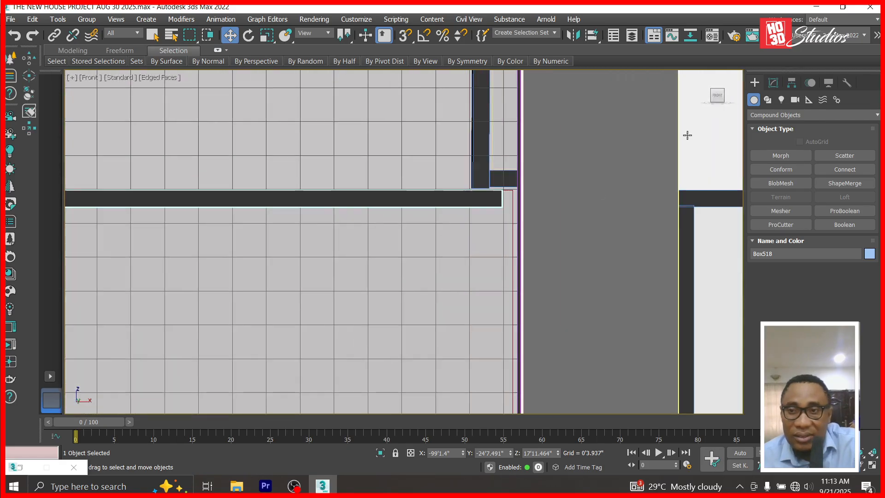
left_click(773, 82)
left_click(754, 128)
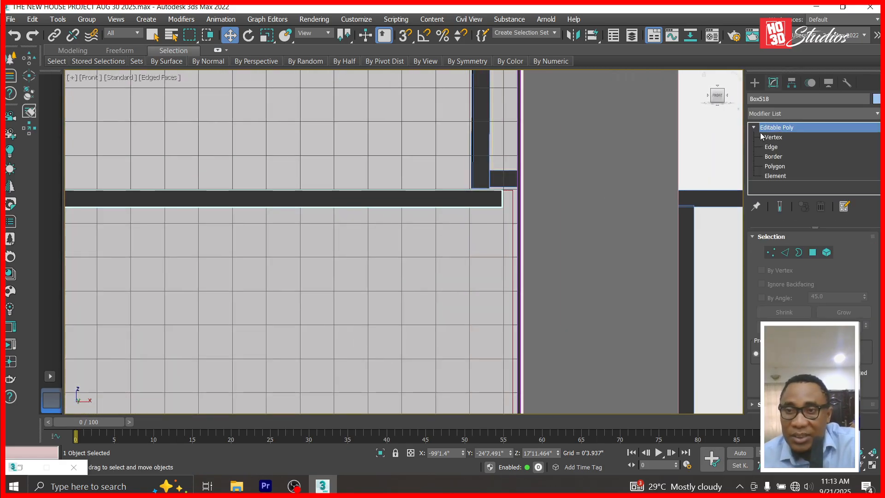
left_click(773, 137)
left_click_drag(475, 174, 526, 226)
scroll(519, 208, "up", 5)
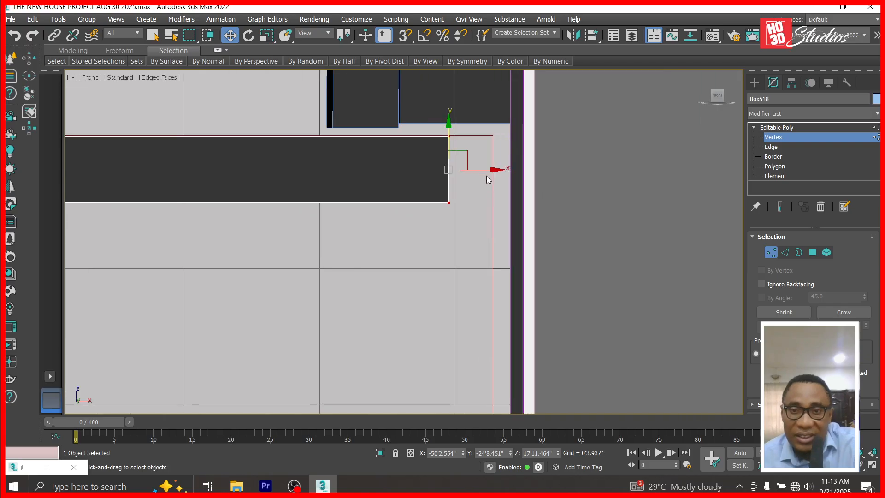
left_click_drag(494, 171, 568, 171)
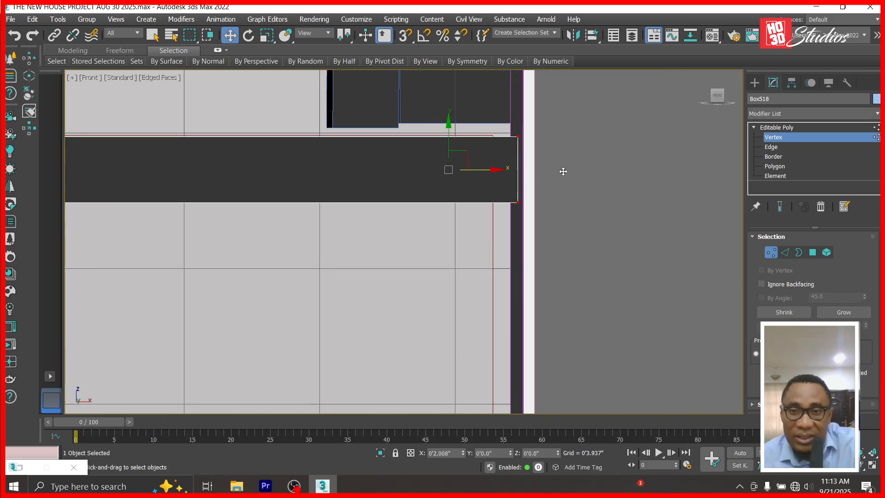
scroll(569, 171, "down", 8)
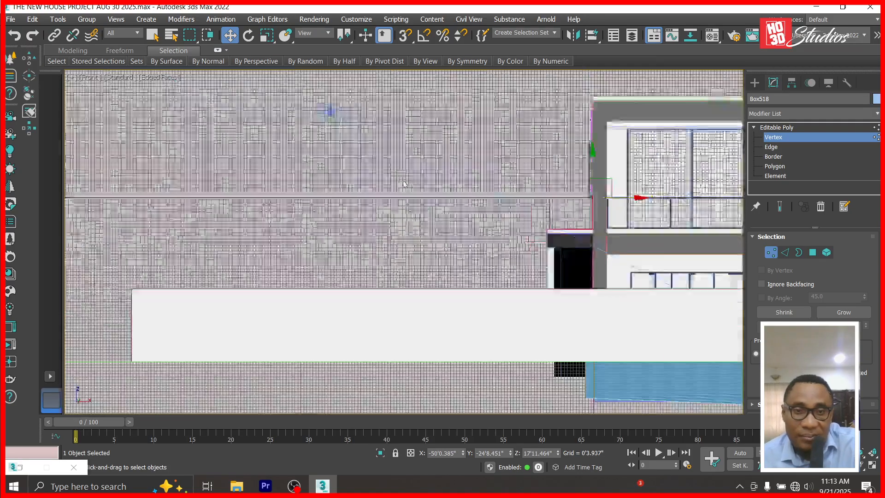
scroll(198, 189, "down", 4)
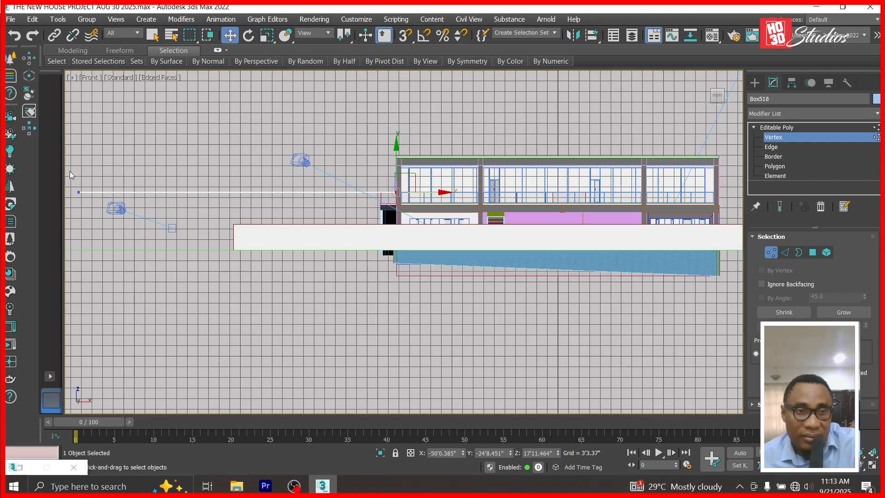
left_click_drag(68, 170, 402, 194)
scroll(379, 192, "up", 12)
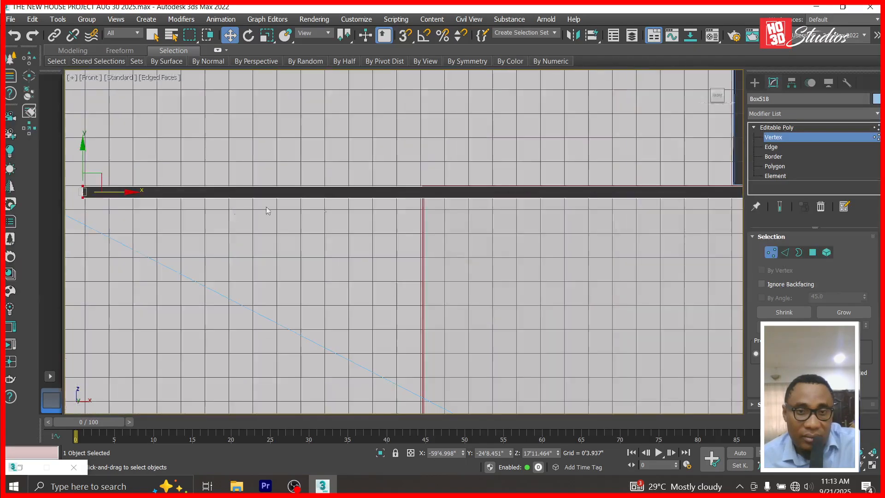
left_click_drag(129, 192, 469, 186)
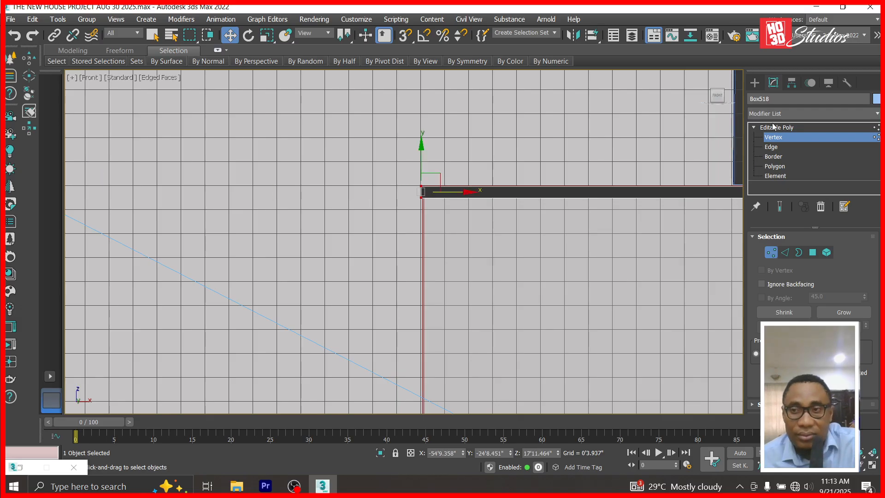
left_click(778, 128)
Place the new rail on top of the landing glass, then Shift-drag a copy down to its bottom.
scroll(530, 175, "down", 5)
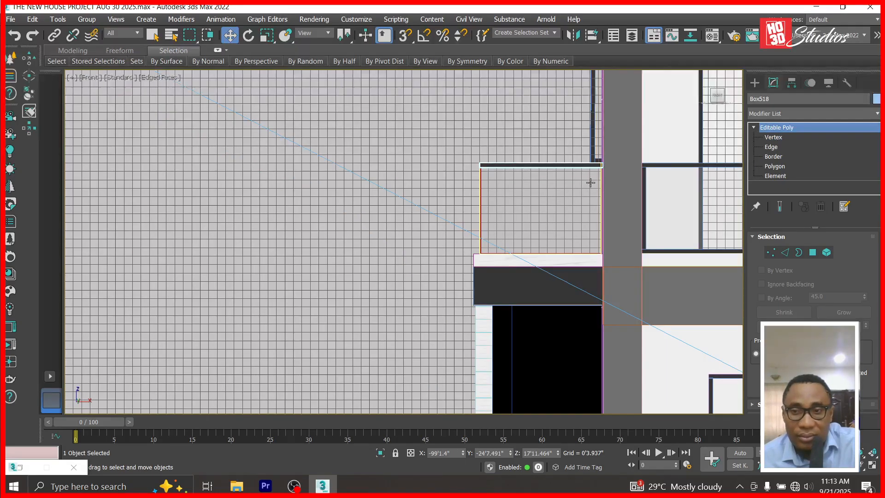
scroll(591, 183, "up", 3)
scroll(461, 187, "down", 10)
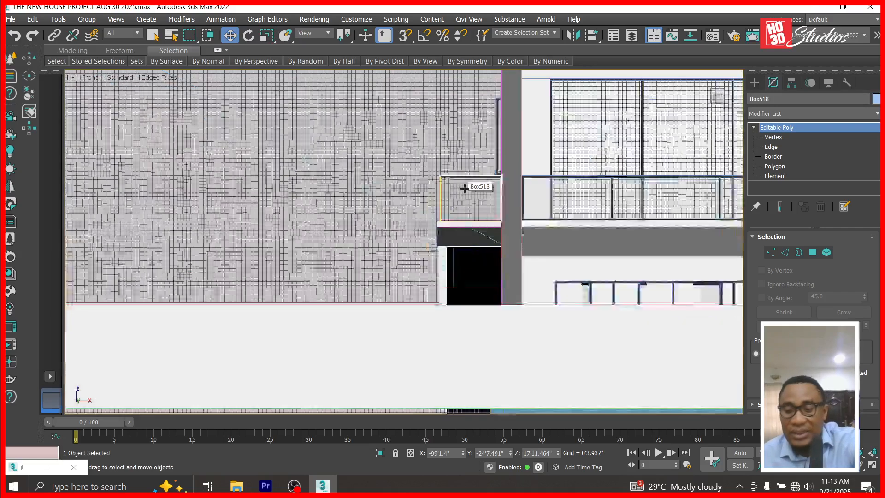
left_click_drag(210, 183, 517, 177)
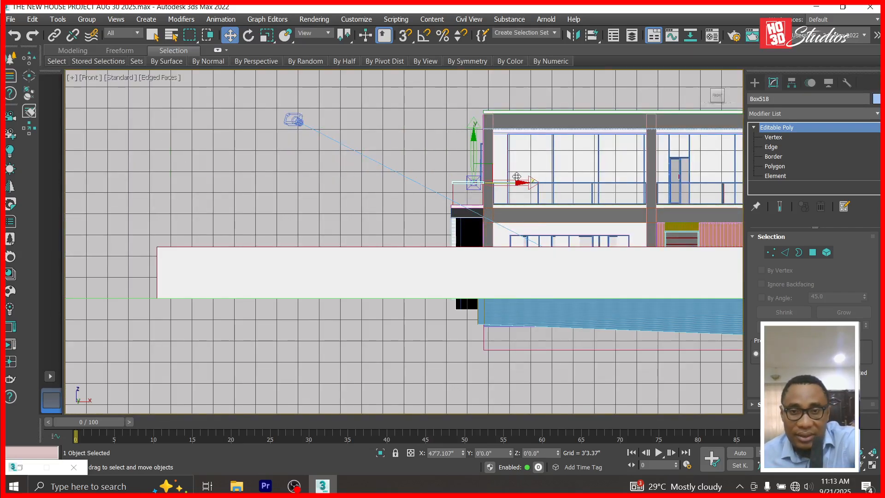
scroll(486, 172, "up", 6)
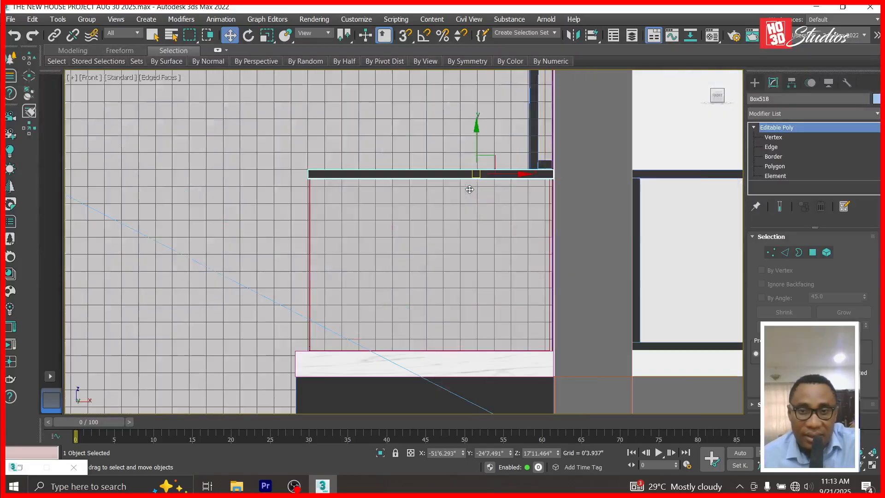
scroll(480, 119, "down", 2)
left_click_drag(480, 109, 474, 281, "shift")
Confirm the bottom rail copy and enter its Z height.
key("Return")
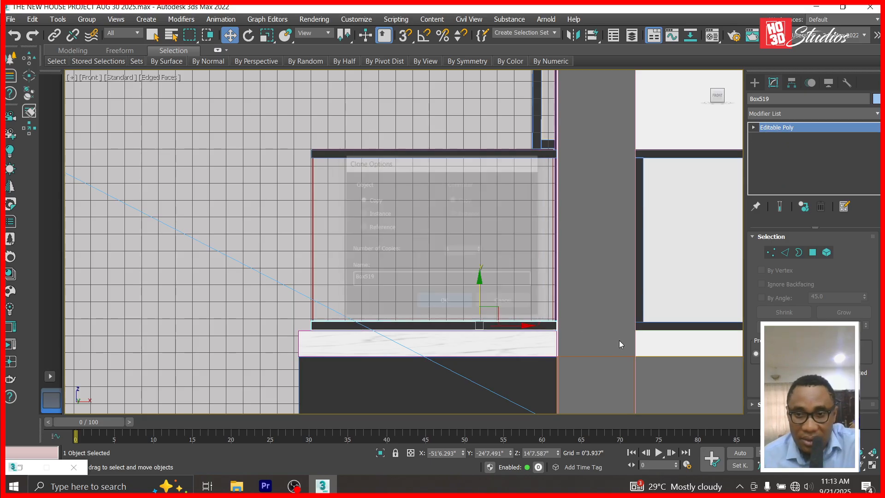
scroll(654, 321, "up", 1)
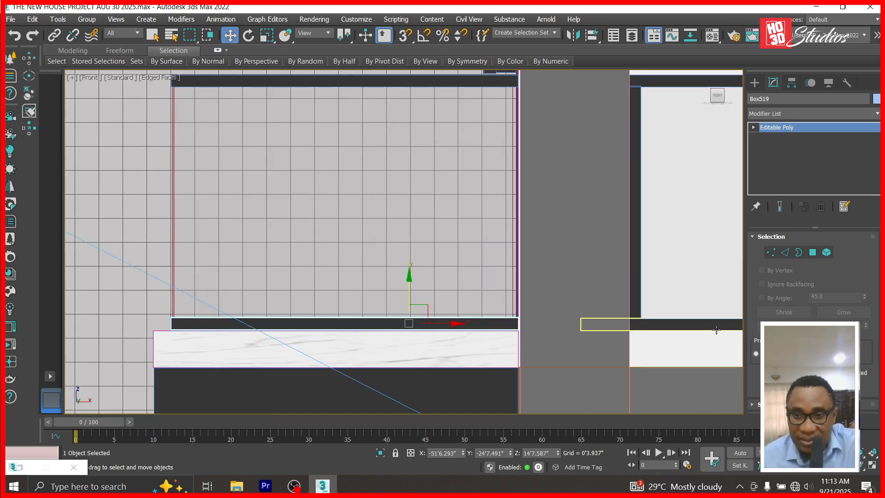
left_click(601, 369)
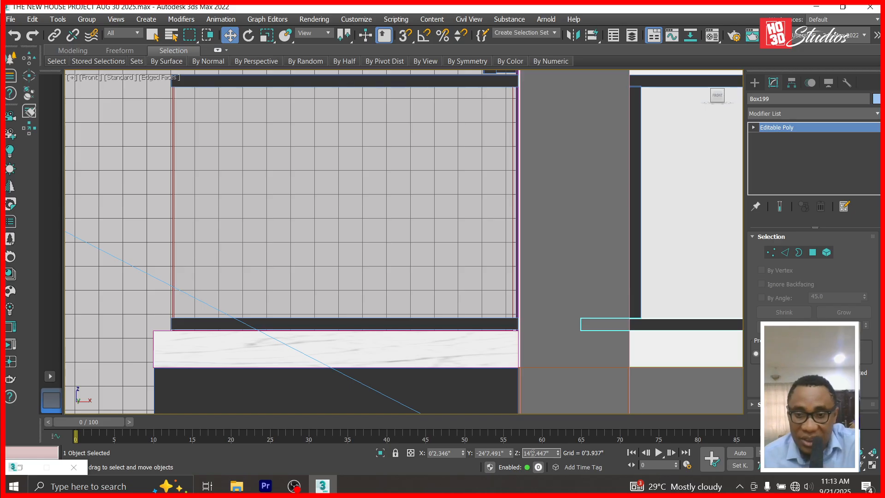
left_click(464, 321)
key("Return")
Clone the vertical frame post to the glass's left edge, creating posts Box520 and Box521.
left_click(640, 272)
left_click_drag(642, 112, 223, 116, "shift")
key("Return")
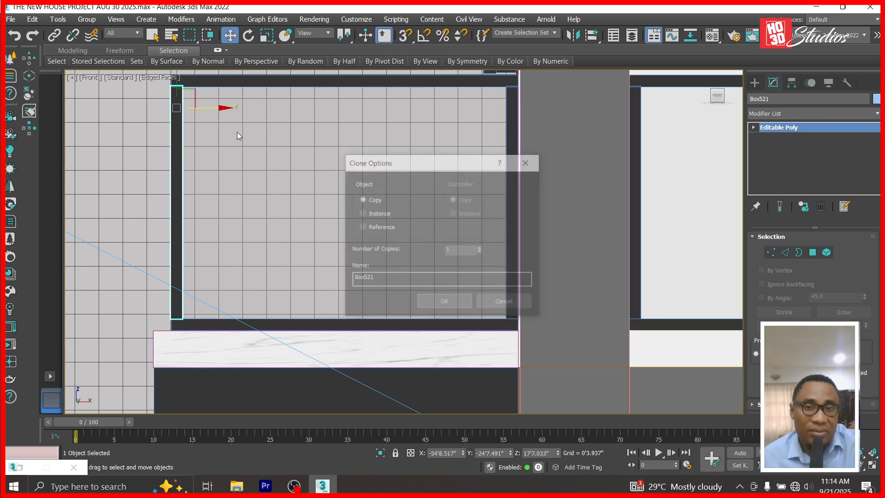
left_click(436, 304)
scroll(512, 305, "down", 2)
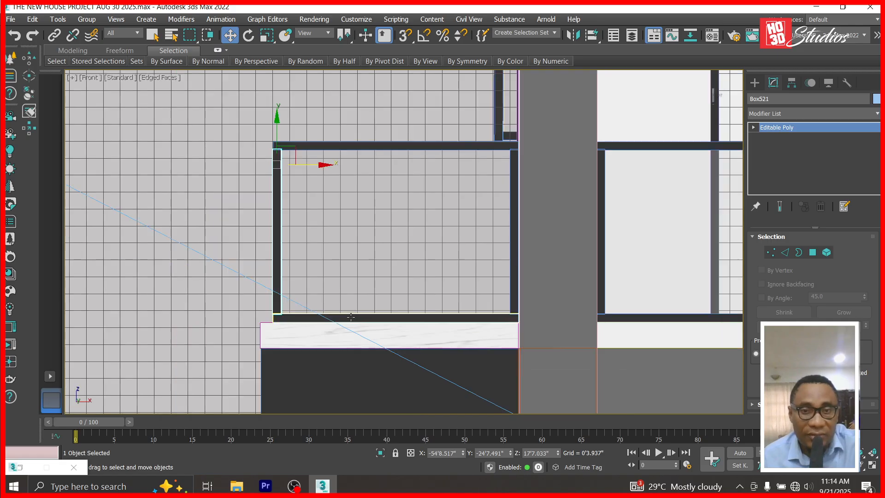
key("l")
scroll(355, 311, "down", 4)
scroll(509, 279, "up", 5)
Clone the balustrade post as a new piece, Box522.
scroll(509, 279, "up", 6)
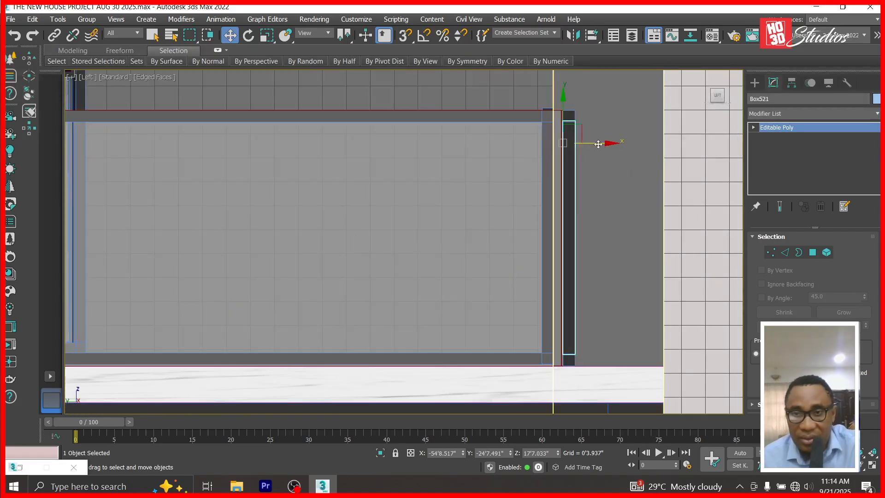
left_click_drag(589, 149, 561, 149, "shift")
left_click_drag(565, 151, 566, 152, "shift")
left_click(454, 303)
In Top view, nudge the thin vertical panel slightly right to align at X -54'7.411".
key("t")
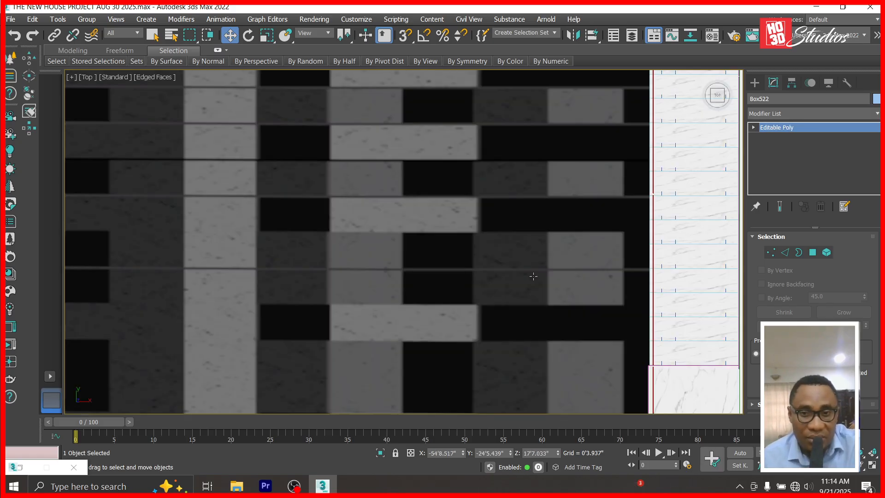
scroll(598, 295, "down", 6)
scroll(605, 339, "up", 8)
scroll(620, 326, "up", 5)
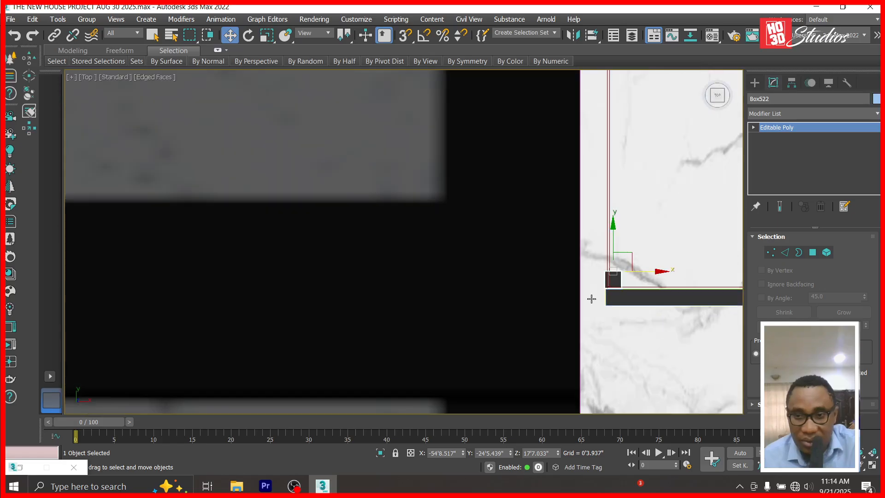
middle_click_drag(643, 296, 514, 309)
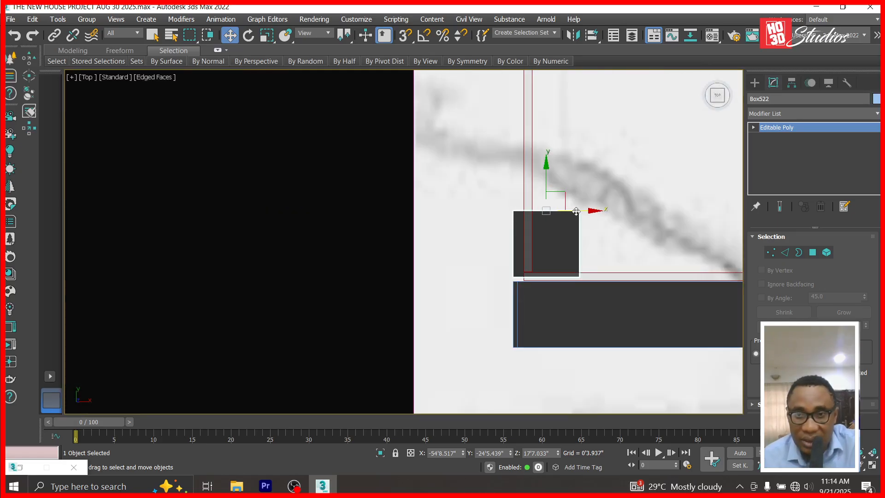
left_click(529, 184)
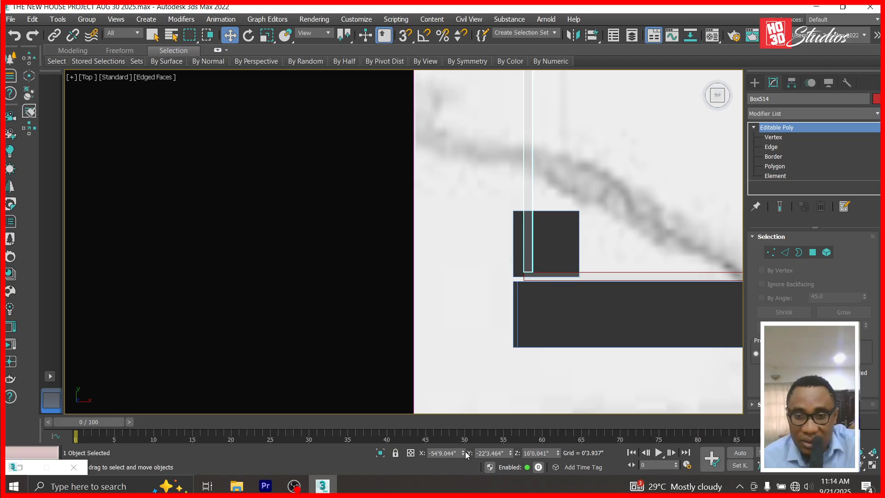
left_click_drag(463, 455, 513, 397)
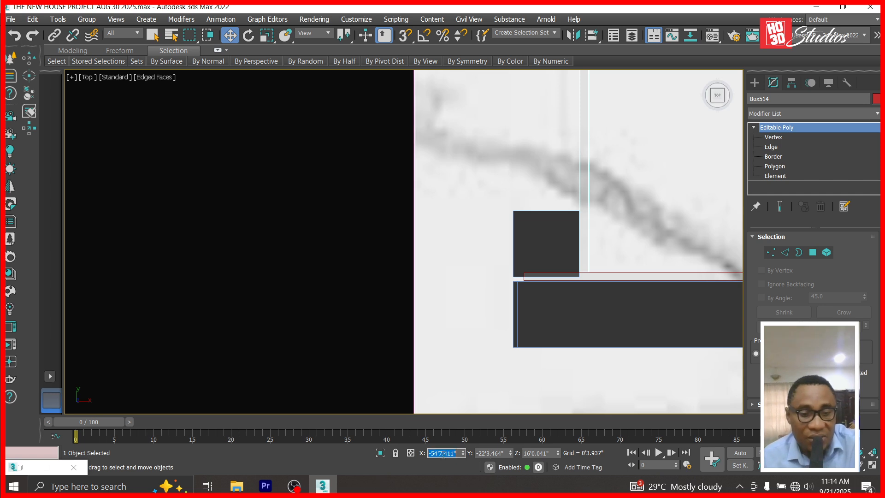
scroll(464, 321, "down", 10)
scroll(499, 276, "down", 5)
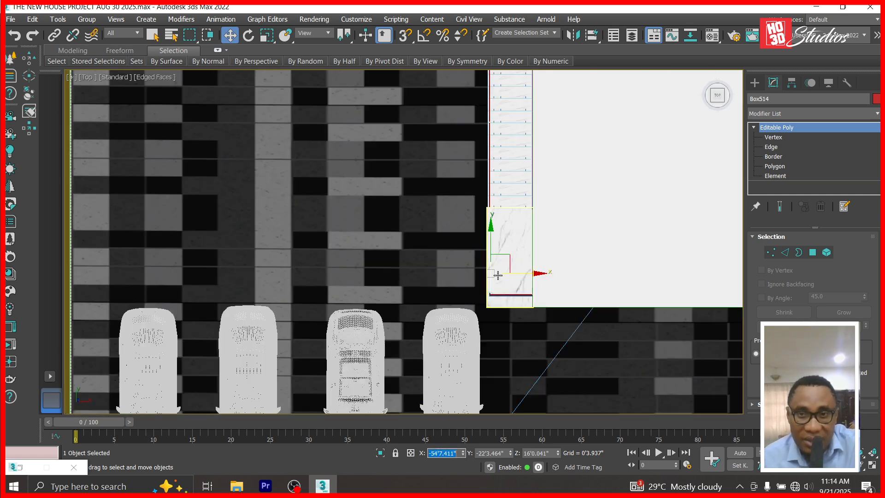
scroll(500, 198, "up", 5)
scroll(454, 300, "up", 6)
Reselect the marble strip beside the stairs and then the copied post to check alignment.
left_click(454, 302)
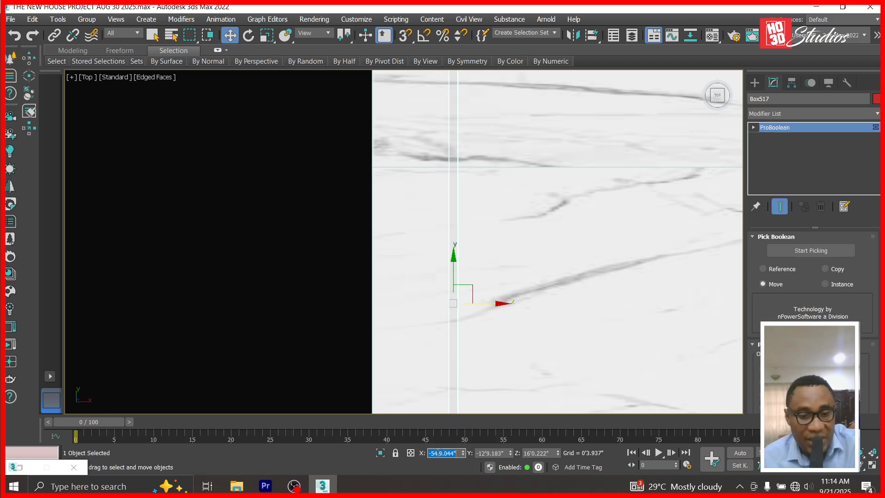
scroll(453, 302, "down", 6)
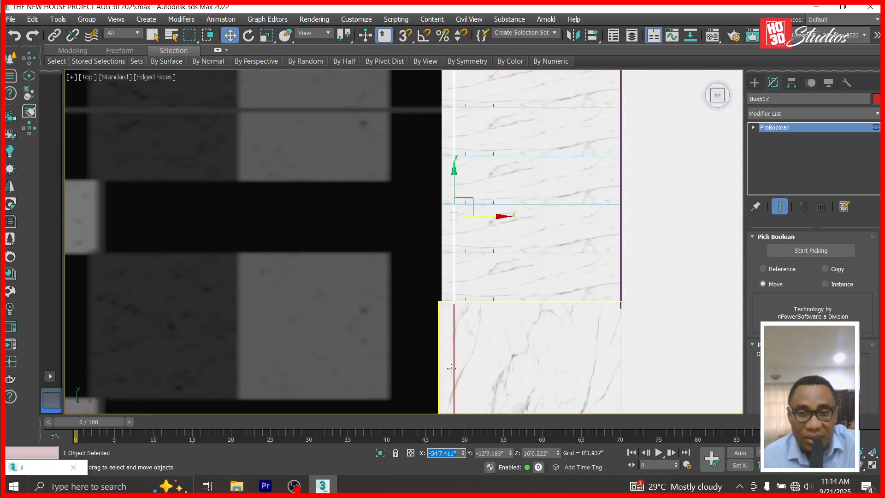
scroll(450, 306, "up", 4)
scroll(450, 368, "down", 2)
scroll(461, 241, "up", 5)
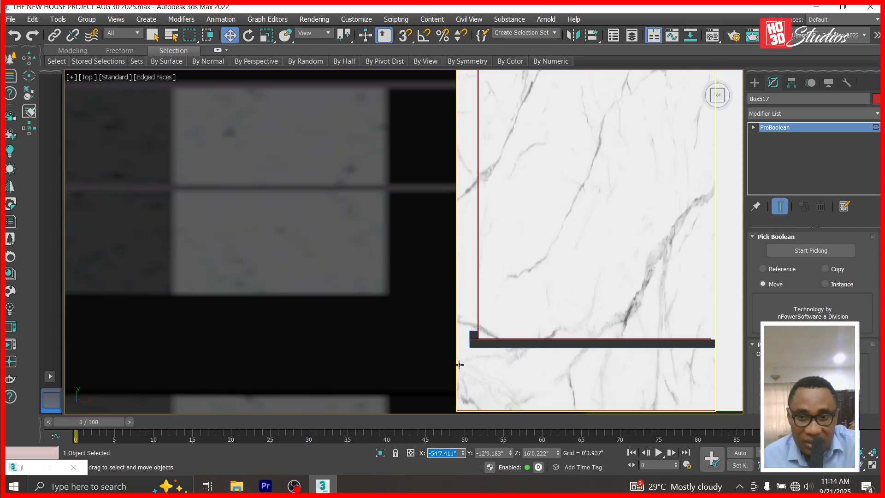
left_click(488, 305)
scroll(481, 318, "down", 3)
key("l")
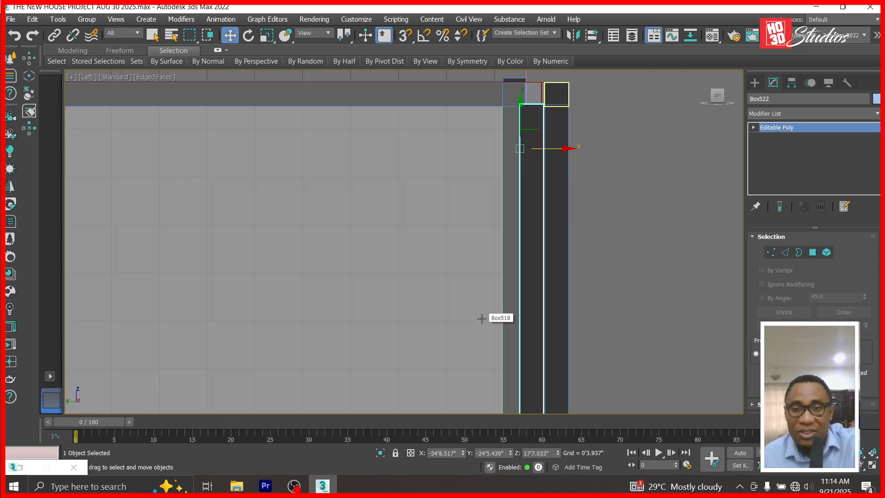
scroll(519, 188, "down", 5)
Clone the post into the middle between the glass panes as a middle post.
mouse_move(538, 180)
left_mouse_down()
mouse_move(203, 181)
mouse_move(246, 169)
mouse_move(217, 165)
mouse_move(403, 188)
left_mouse_up()
left_click(445, 299)
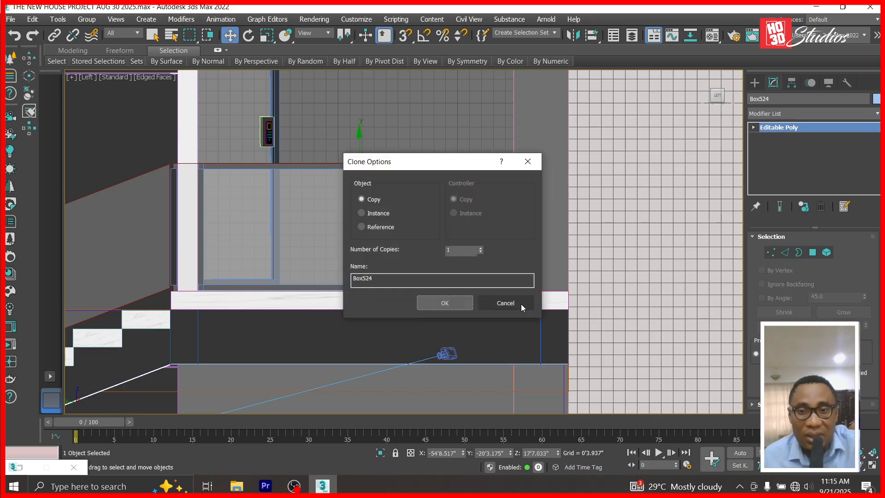
left_click(445, 305)
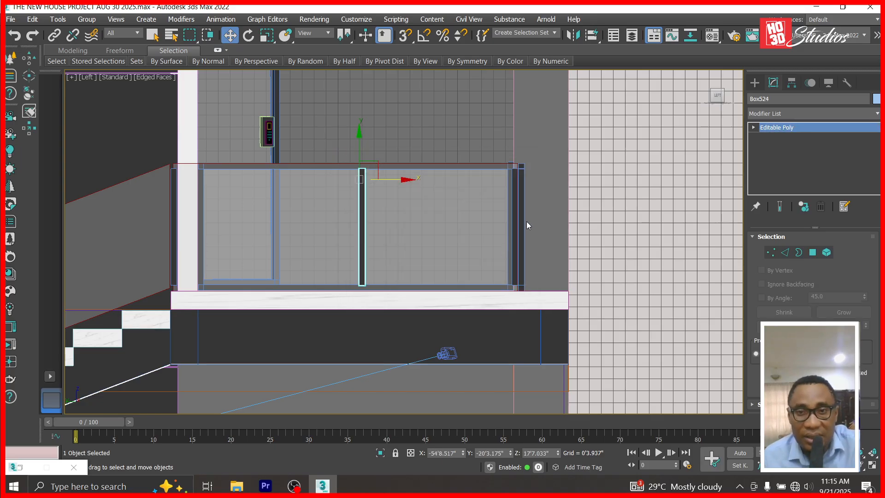
Copy Box518 with Edit > Clone and rotate the copy 90° to lie horizontal.
left_click(521, 166)
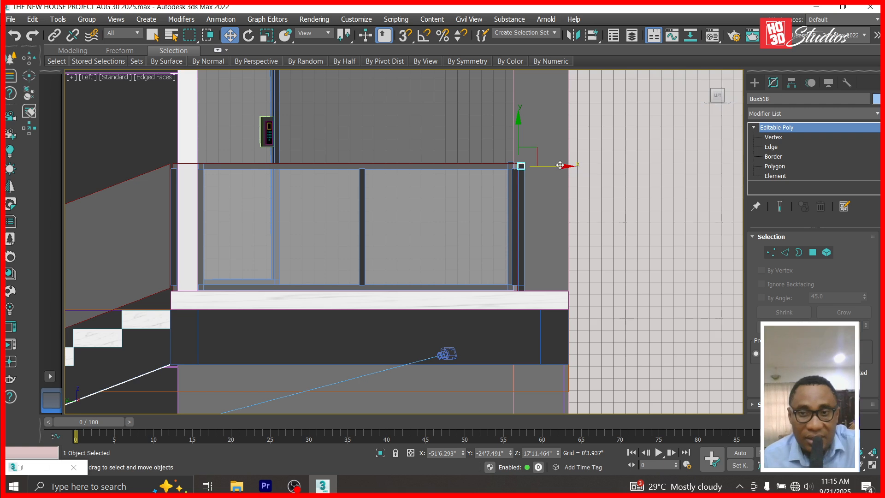
left_click(33, 20)
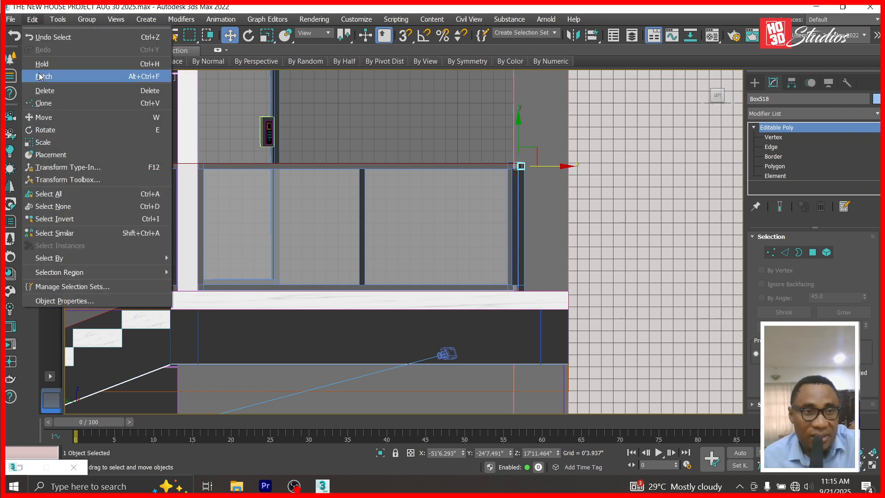
left_click(37, 99)
left_click(385, 206)
left_click(391, 294)
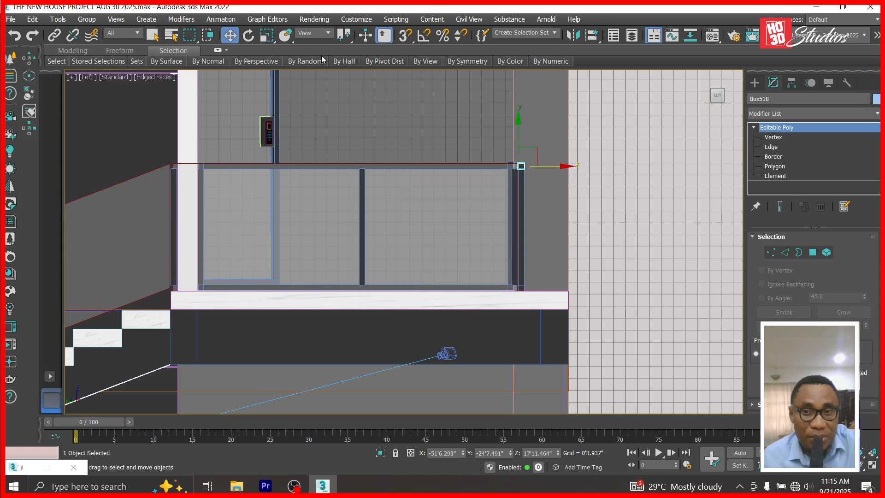
left_click(248, 36)
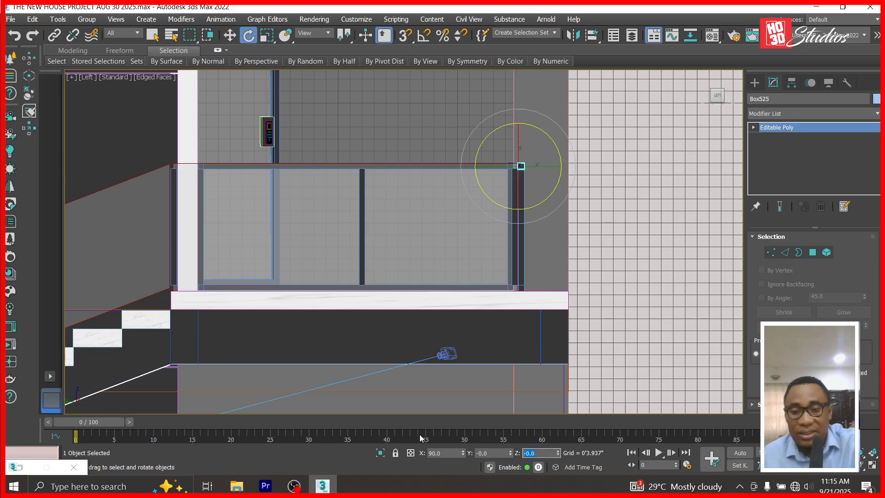
type("90")
key("Return")
left_click(231, 36)
In Top view, move the horizontal rail to the slab's left edge.
key("t")
key("z")
left_click_drag(661, 306, 488, 132)
scroll(488, 325, "up", 5)
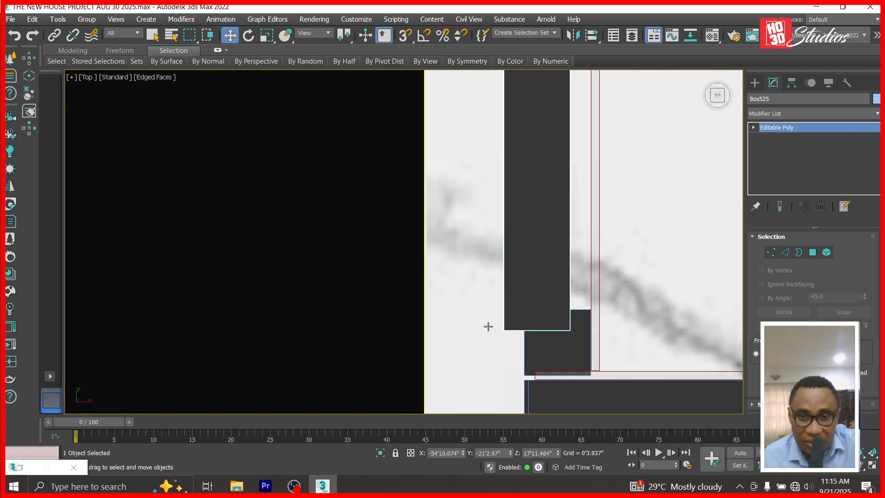
left_click_drag(511, 455, 531, 392)
left_click_drag(464, 455, 484, 276)
key("l")
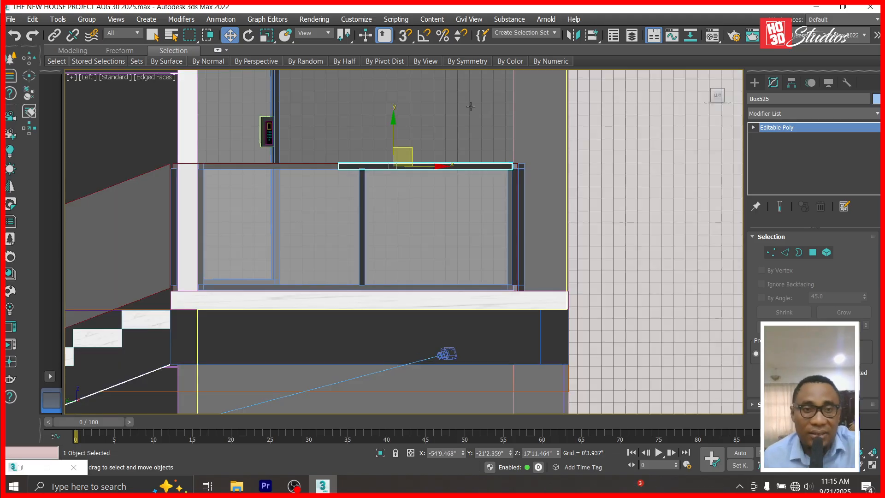
Stretch the rail's end vertices left across the opening to meet the frame.
left_click(753, 128)
left_click(773, 146)
left_click(776, 129)
left_click(773, 137)
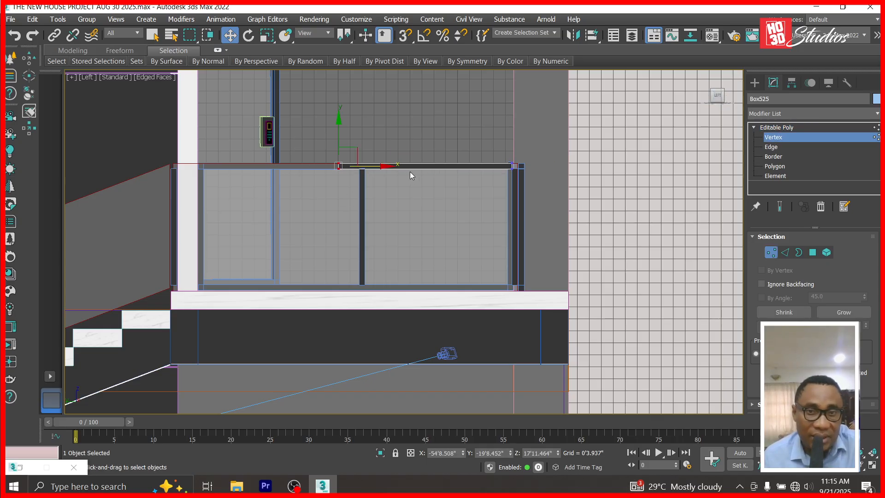
left_click_drag(381, 168, 251, 158)
scroll(351, 170, "up", 6)
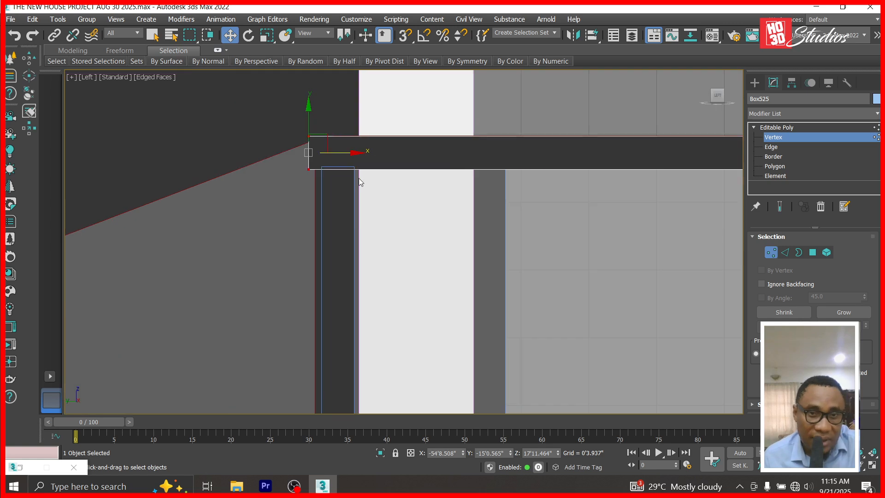
left_click_drag(358, 156, 384, 156)
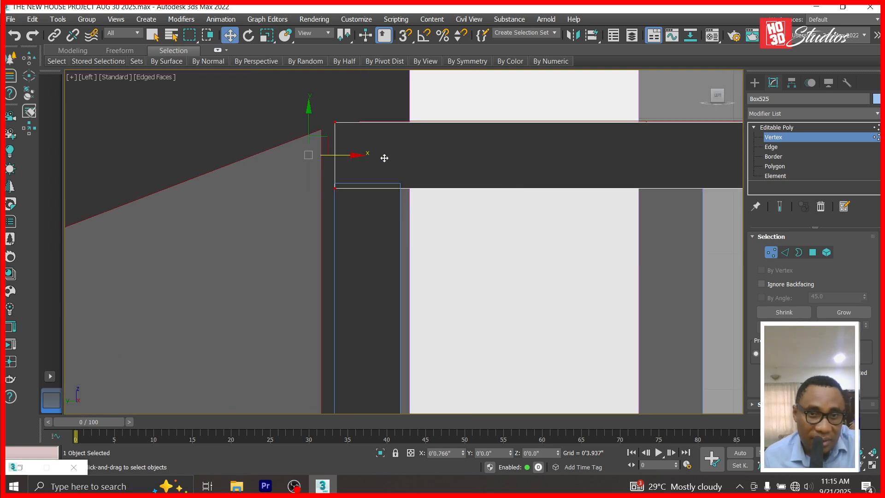
scroll(383, 154, "down", 5)
left_click(786, 137)
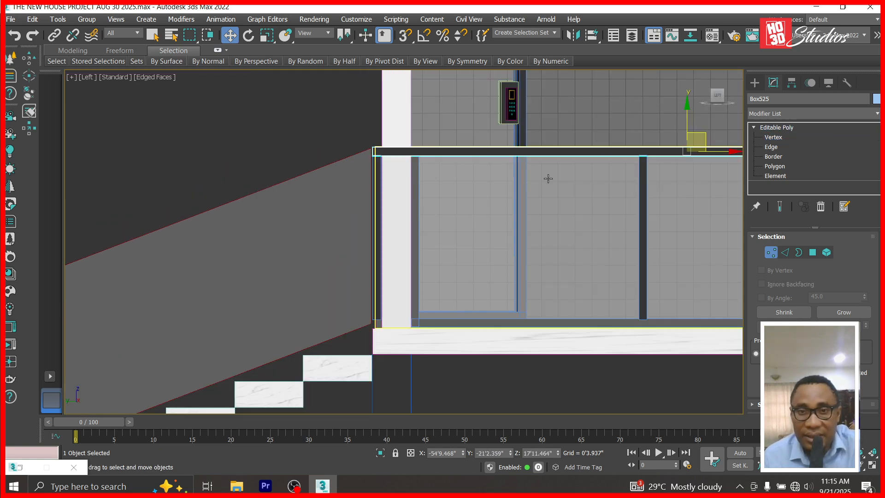
Copy the top rail down as the bottom rail at Z 14'7.305" above the landing floor.
mouse_move(681, 157)
left_mouse_down("shift")
mouse_move(654, 272)
mouse_move(613, 307)
mouse_move(576, 312)
left_mouse_up("shift")
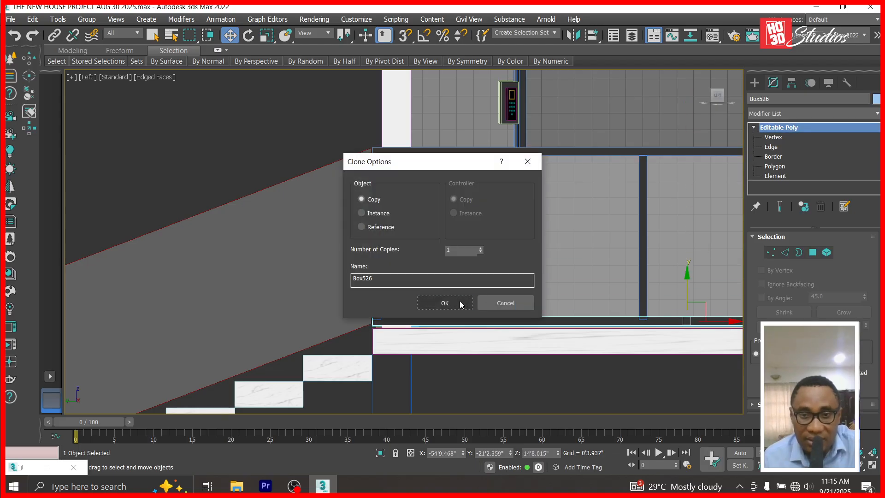
left_click(444, 303)
scroll(389, 344, "up", 6)
left_click_drag(558, 455, 485, 10)
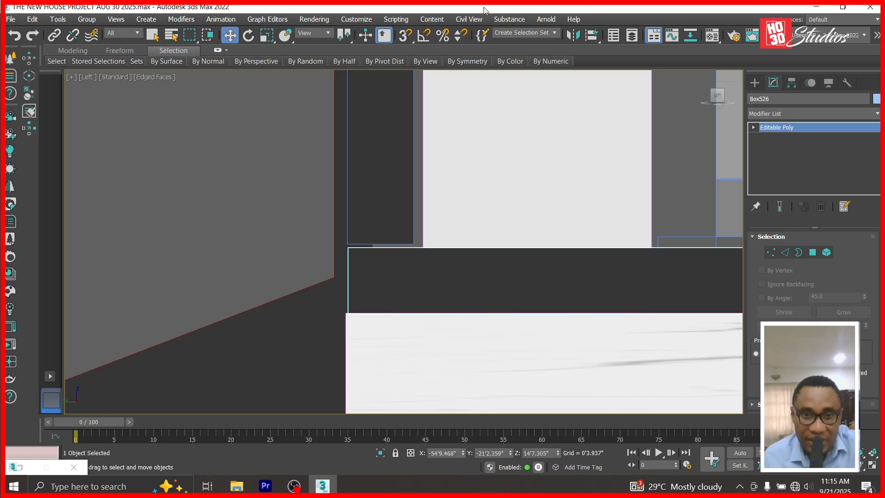
scroll(383, 257, "down", 5)
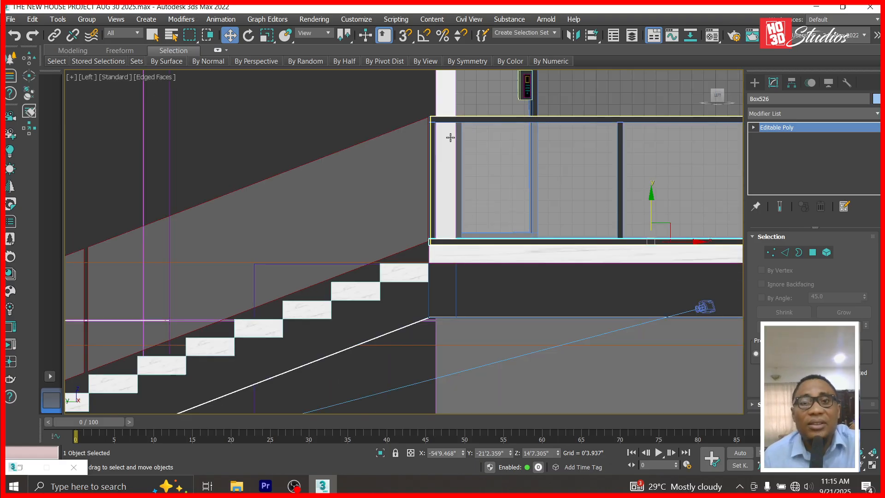
scroll(451, 138, "up", 3)
scroll(425, 112, "up", 1)
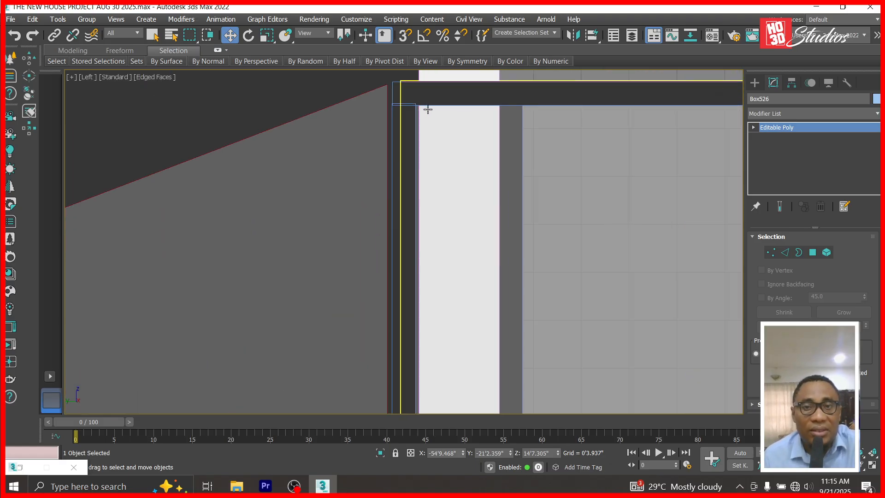
scroll(456, 192, "down", 4)
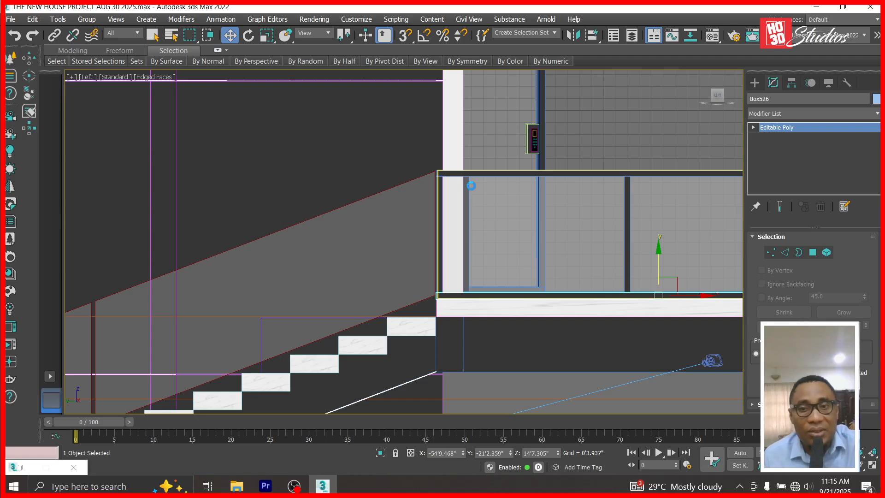
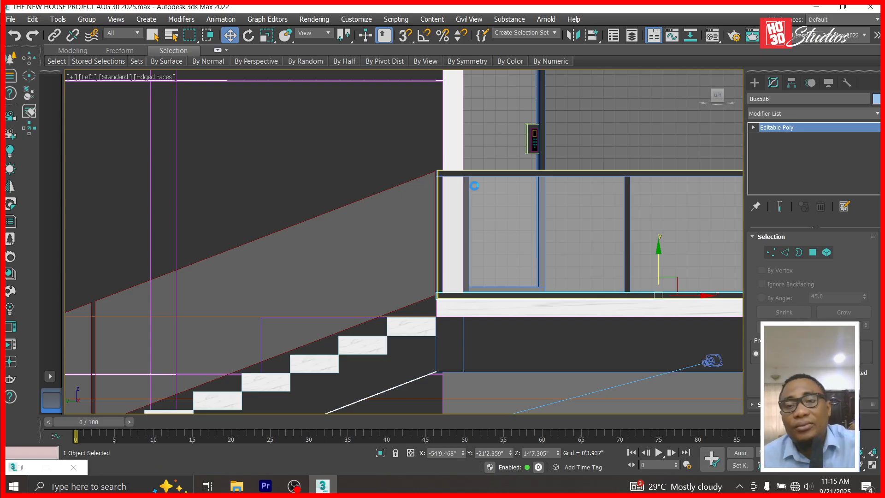
Select the landing's horizontal bar and Shift-drag it toward the stairs to clone it.
left_click(593, 173)
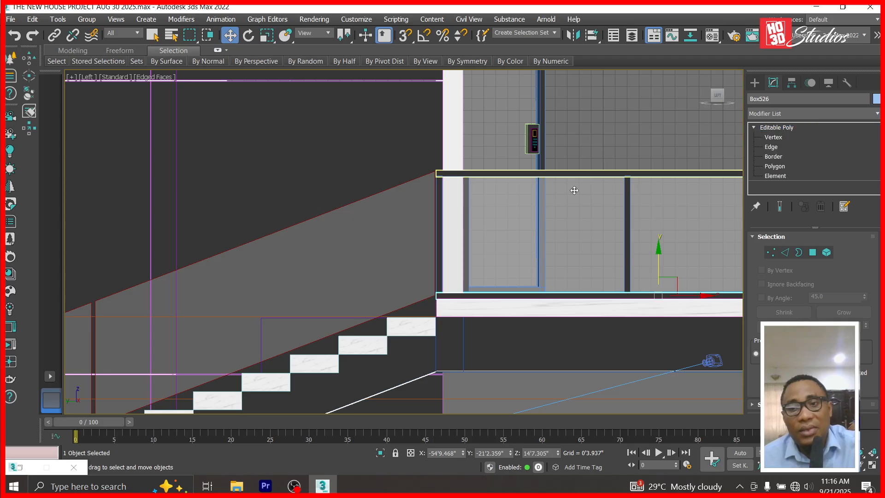
scroll(574, 190, "down", 4)
mouse_move(609, 174)
left_mouse_down("shift")
mouse_move(474, 168)
mouse_move(484, 167)
left_mouse_up("shift")
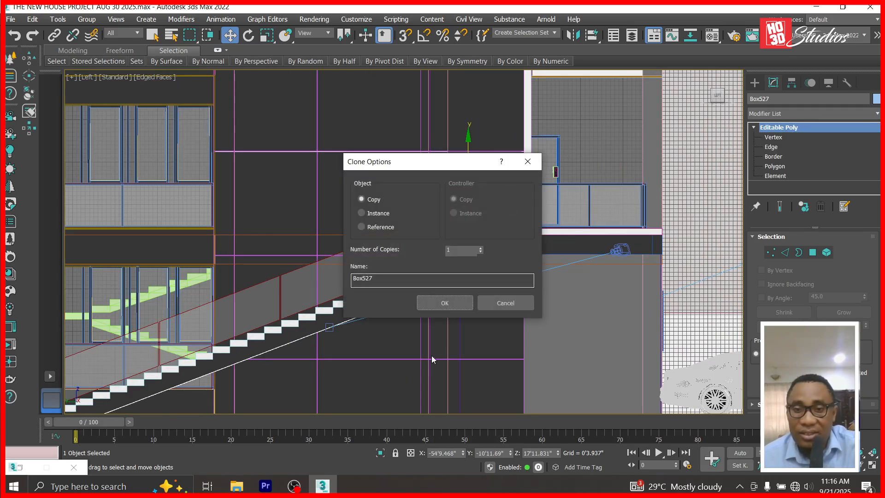
Make a single copy of the bar and butt its end against the landing rail.
left_click(444, 303)
scroll(485, 184, "up", 5)
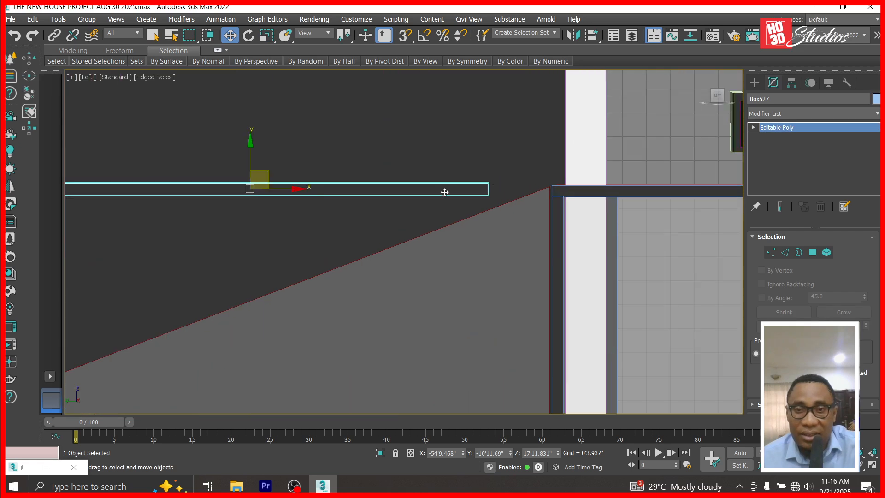
left_click_drag(295, 191, 359, 192)
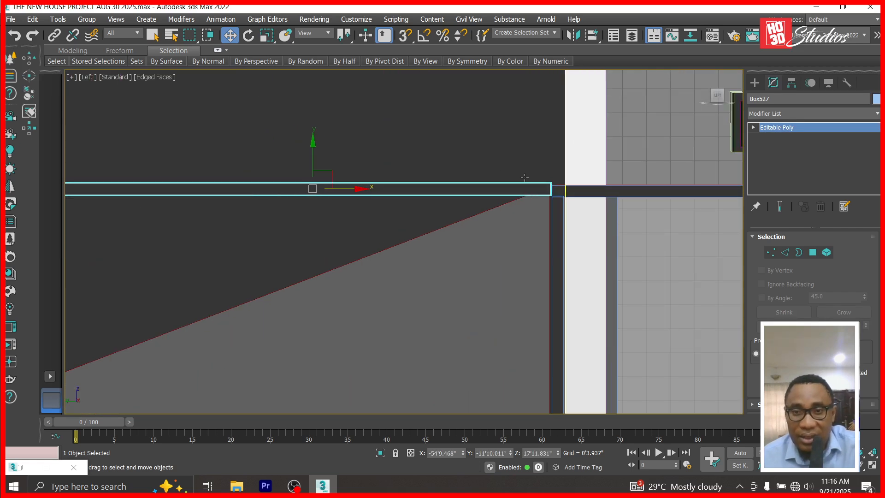
scroll(535, 190, "up", 4)
left_click_drag(559, 454, 559, 8)
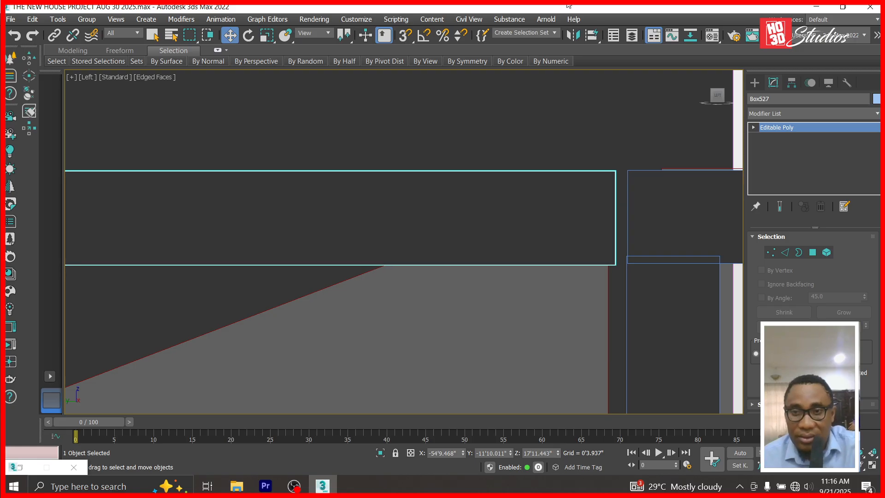
left_click_drag(464, 454, 517, 452)
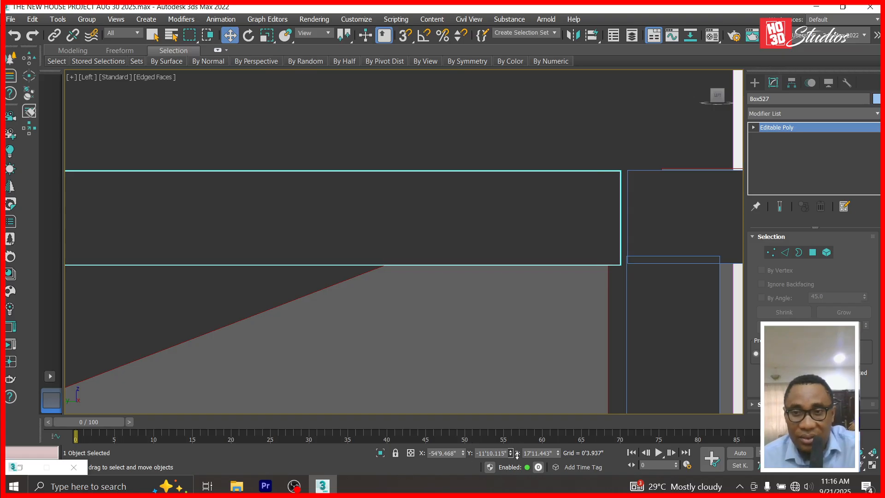
scroll(178, 258, "down", 6)
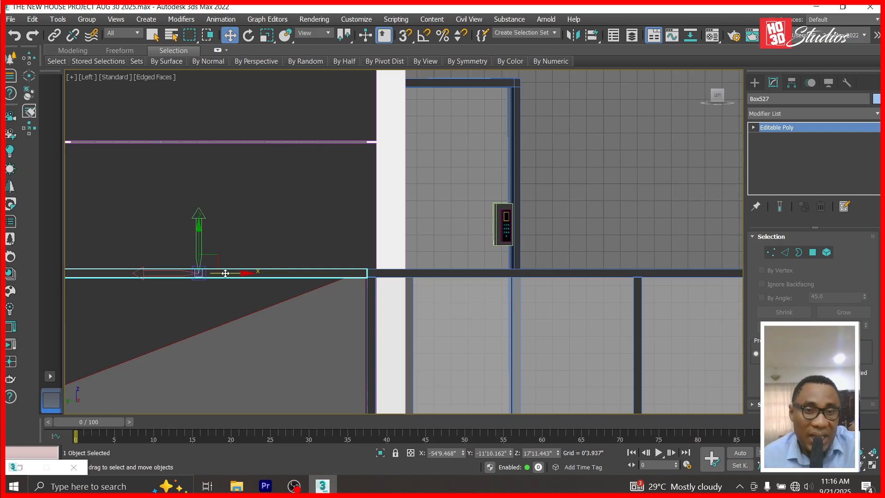
left_click_drag(239, 272, 403, 271)
scroll(397, 272, "up", 5)
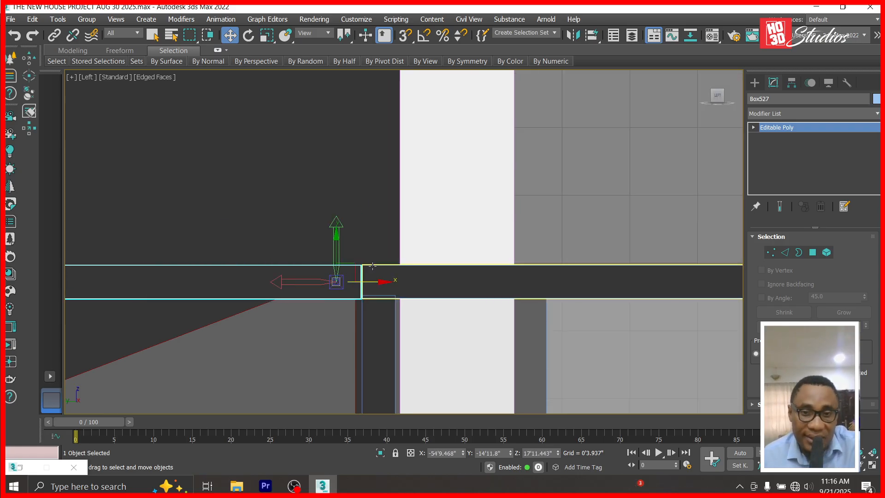
left_click_drag(234, 346, 380, 328)
scroll(362, 148, "down", 5)
scroll(340, 238, "up", 5)
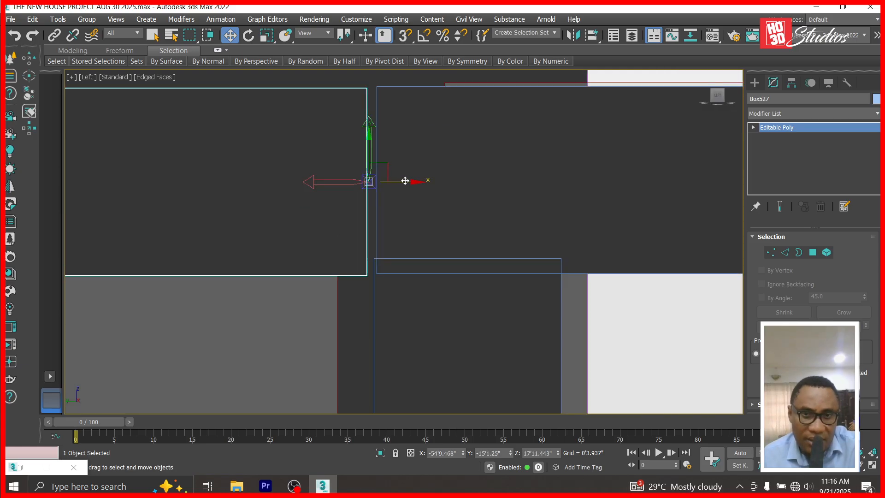
scroll(409, 181, "down", 5)
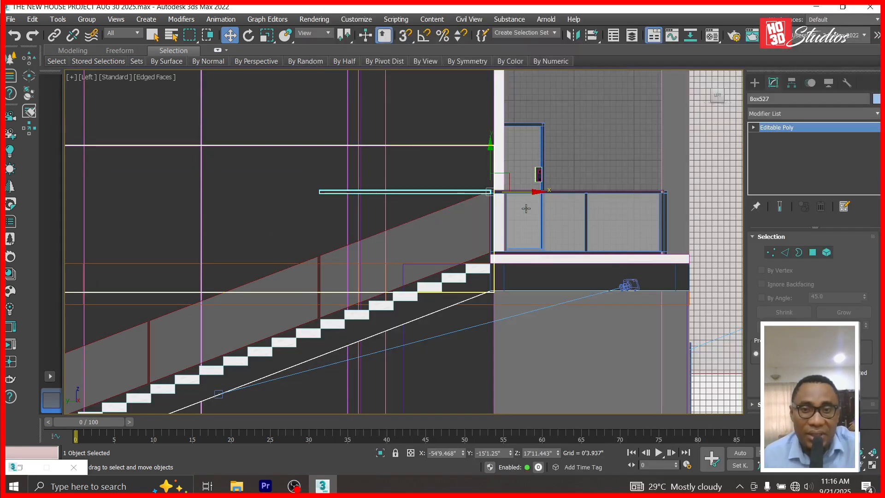
Rotate the copied bar down until its slope matches the staircase.
left_click(249, 35)
left_click_drag(461, 140, 452, 156)
scroll(487, 191, "up", 5)
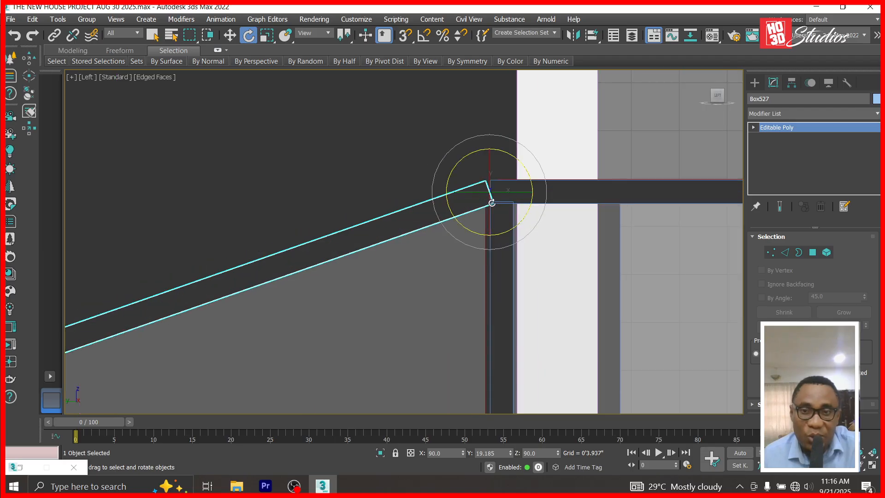
scroll(486, 191, "up", 5)
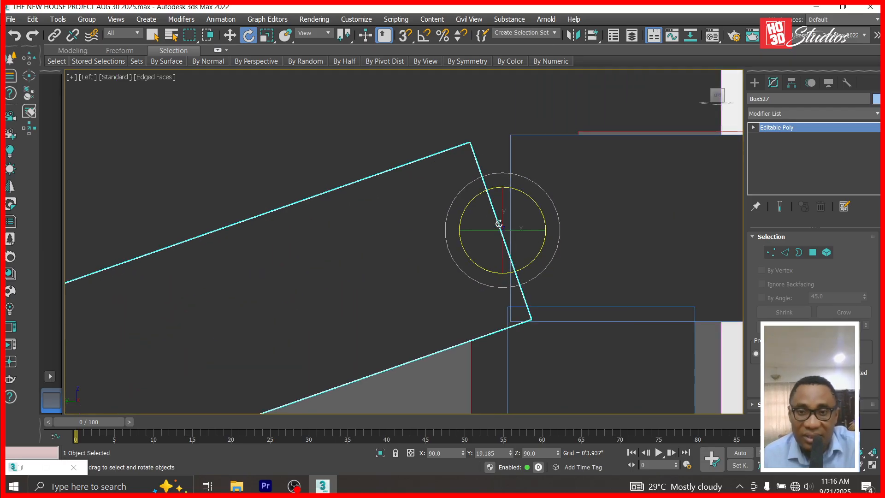
scroll(515, 159, "down", 5)
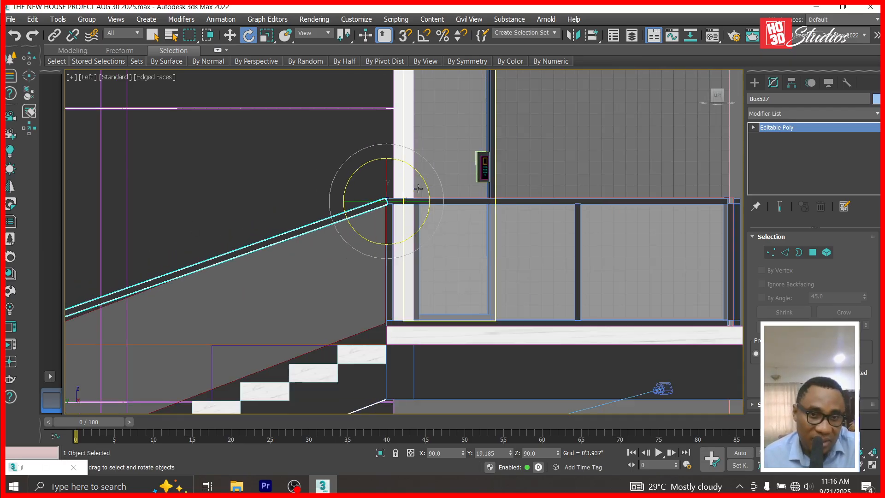
scroll(408, 220, "down", 3)
scroll(262, 275, "up", 6)
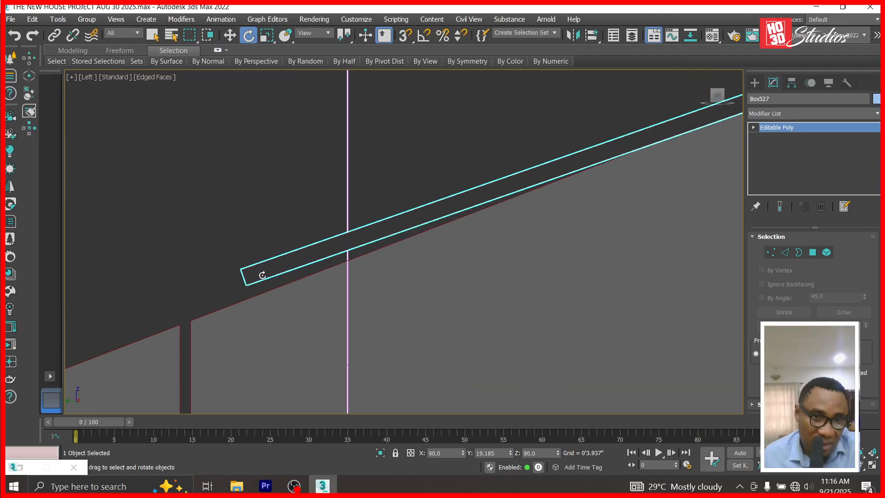
left_click_drag(510, 453, 511, 454)
left_click(510, 457)
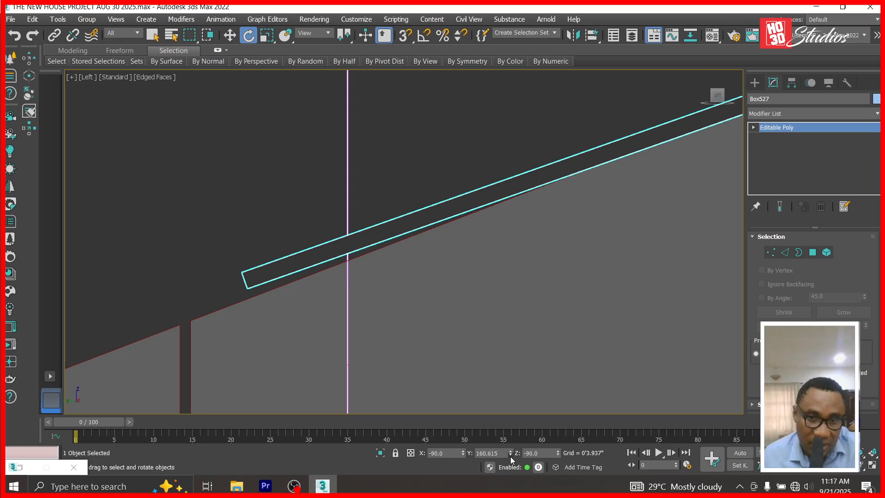
left_click(510, 455)
left_click_drag(510, 454, 512, 459)
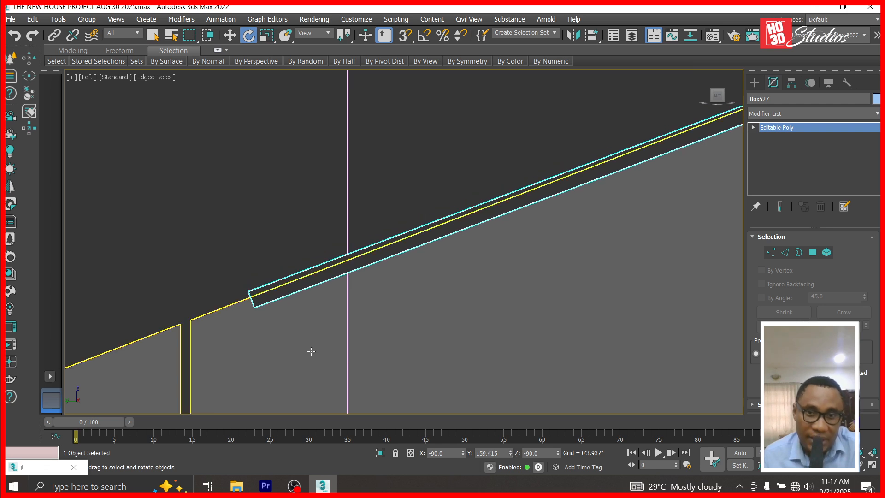
scroll(443, 259, "down", 5)
scroll(450, 258, "up", 4)
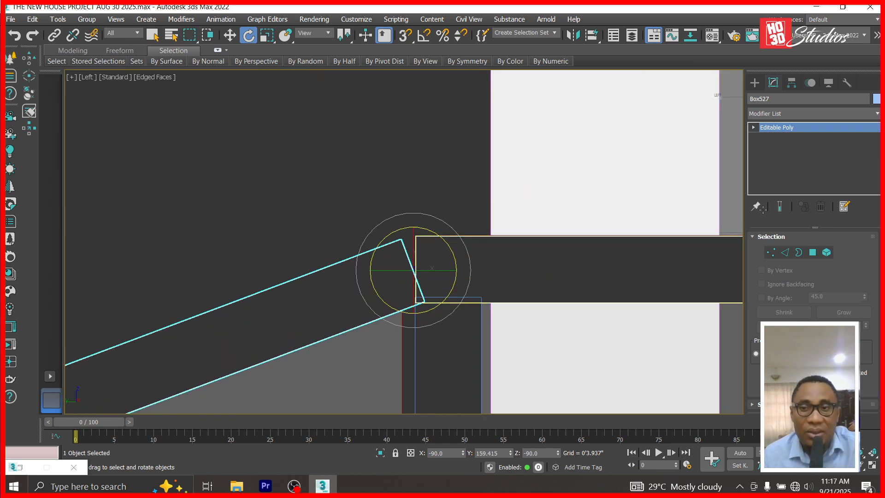
Convert the sloped bar to an Editable Patch.
right_click(757, 128)
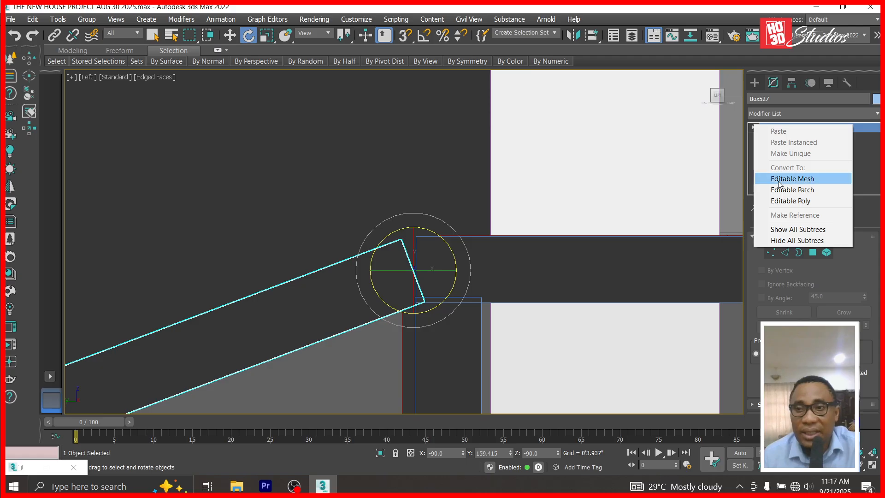
left_click(792, 189)
scroll(502, 231, "down", 4)
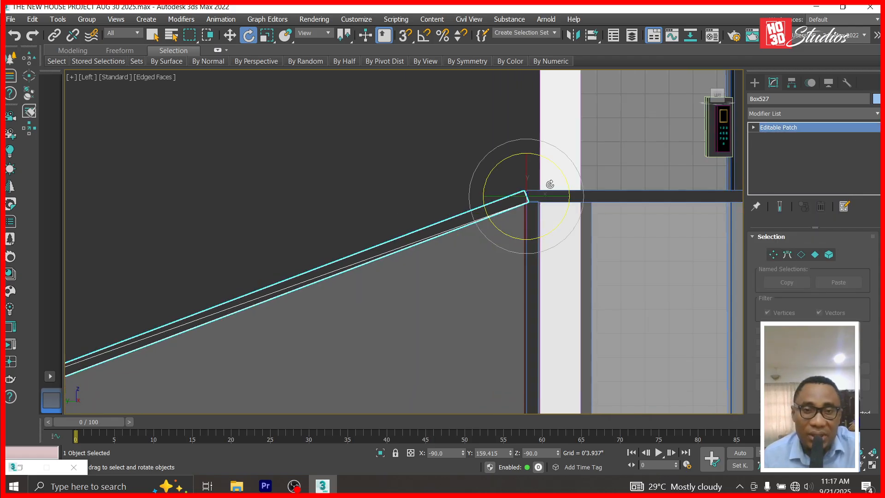
Slide the handrail down the slope and add a copy aligned with it.
left_click(230, 35)
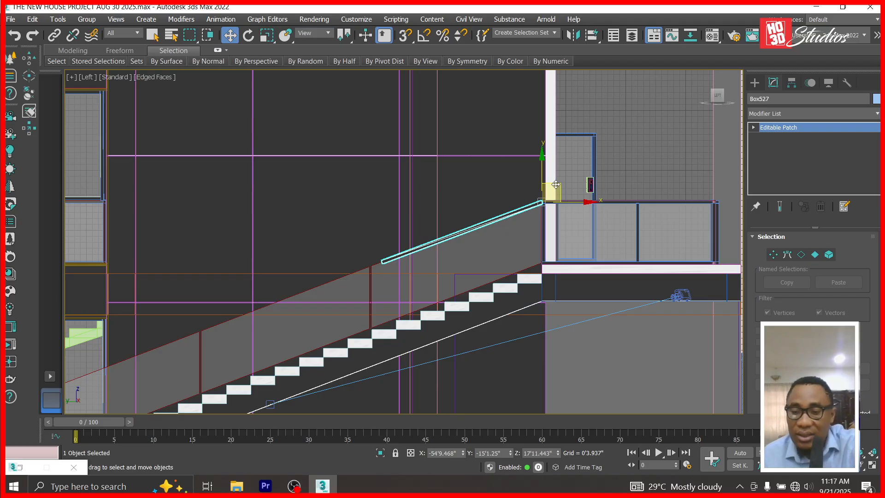
left_click_drag(551, 194, 485, 217)
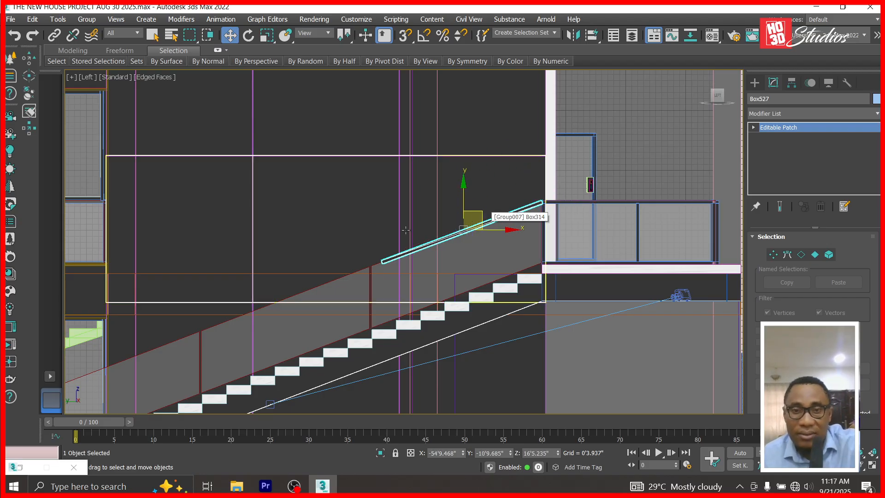
mouse_move(480, 215)
left_mouse_down("shift")
mouse_move(347, 248)
mouse_move(322, 276)
left_mouse_up("shift")
left_click(444, 300)
scroll(415, 256, "up", 6)
left_click_drag(419, 229, 392, 191)
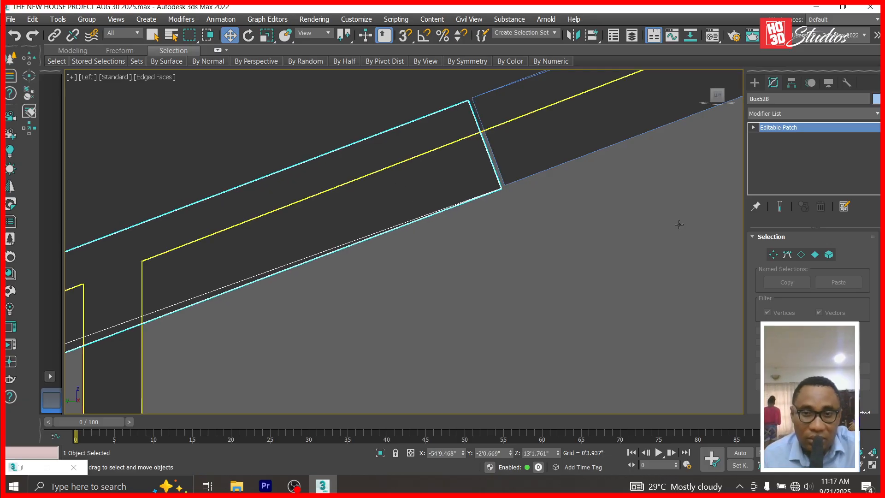
scroll(675, 228, "down", 5)
Add two more rail copies down the slope, each butted against the piece above.
left_click_drag(568, 247, 340, 331, "shift")
left_click(446, 302)
scroll(392, 329, "up", 5)
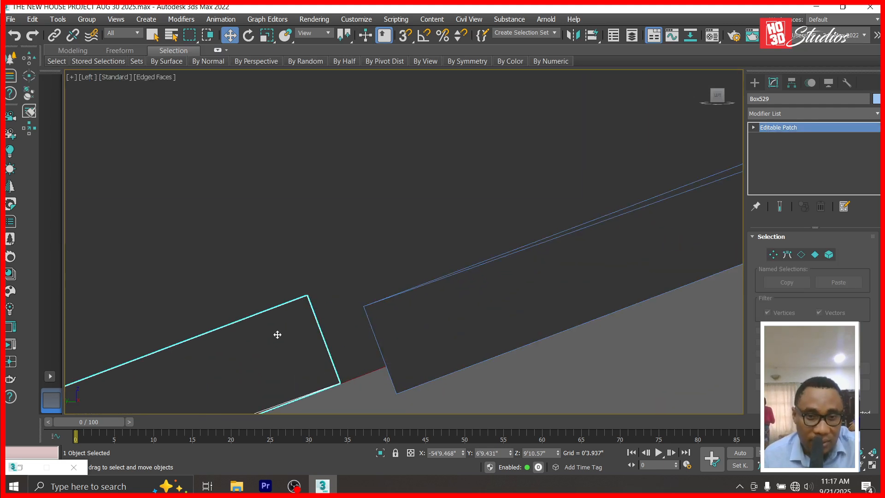
left_click_drag(282, 345, 326, 361)
left_click_drag(330, 360, 335, 358)
scroll(517, 240, "down", 2)
scroll(518, 240, "down", 4)
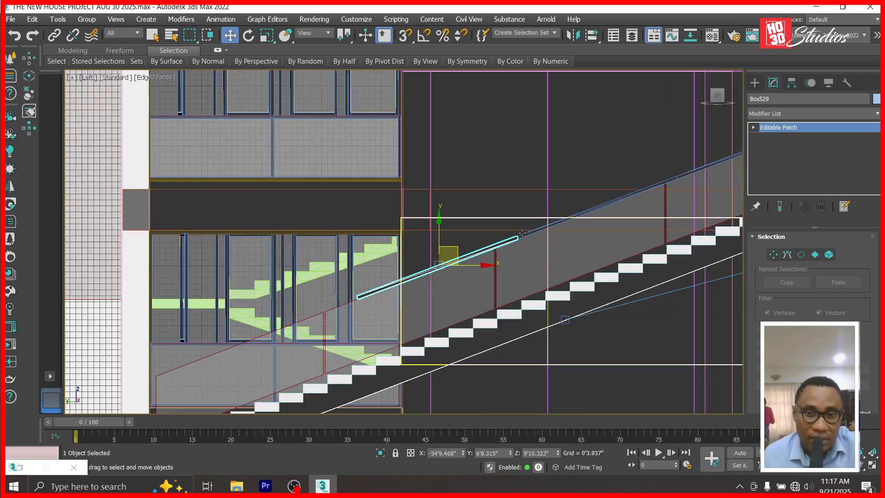
mouse_move(457, 252)
left_mouse_down()
mouse_move(303, 290)
mouse_move(319, 313)
left_mouse_up()
left_click(445, 302)
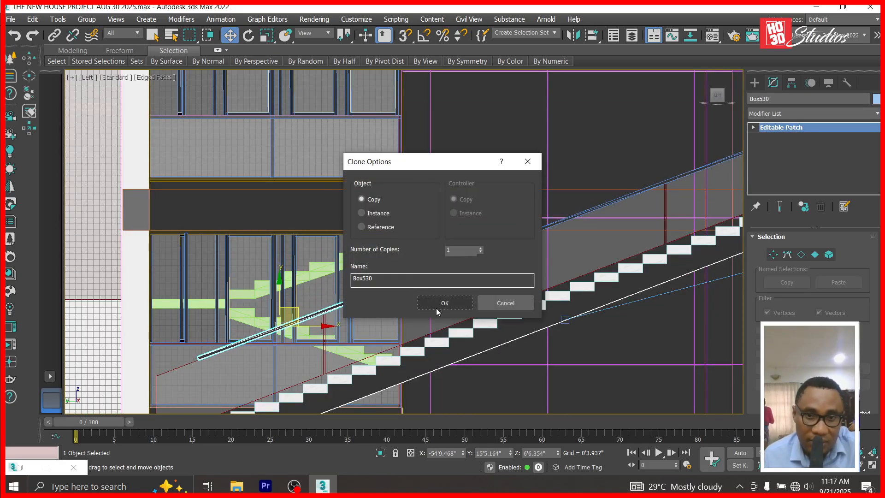
scroll(347, 297, "up", 6)
left_click_drag(398, 176, 391, 162)
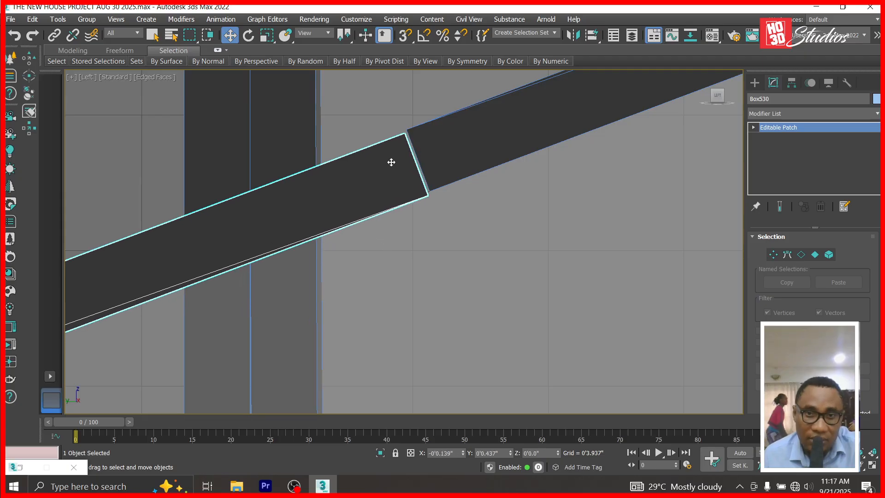
scroll(459, 217, "down", 6)
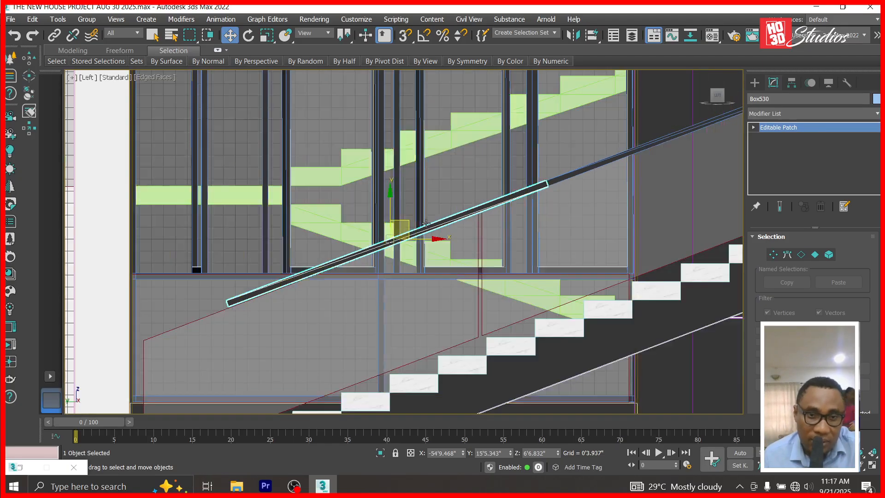
Copy a final rail piece toward the stair bottom and zoom in to inspect the joints.
mouse_move(363, 253)
left_mouse_down("shift")
mouse_move(107, 335)
mouse_move(74, 355)
mouse_move(88, 348)
left_mouse_up("shift")
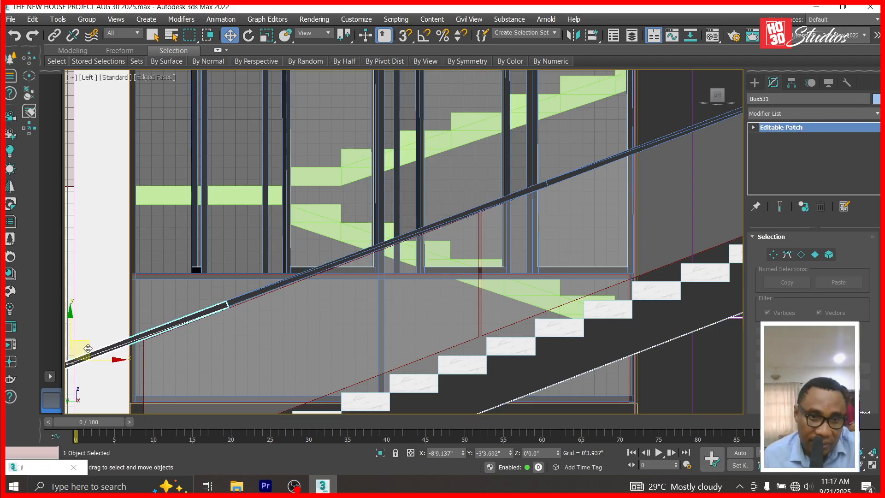
left_click(445, 303)
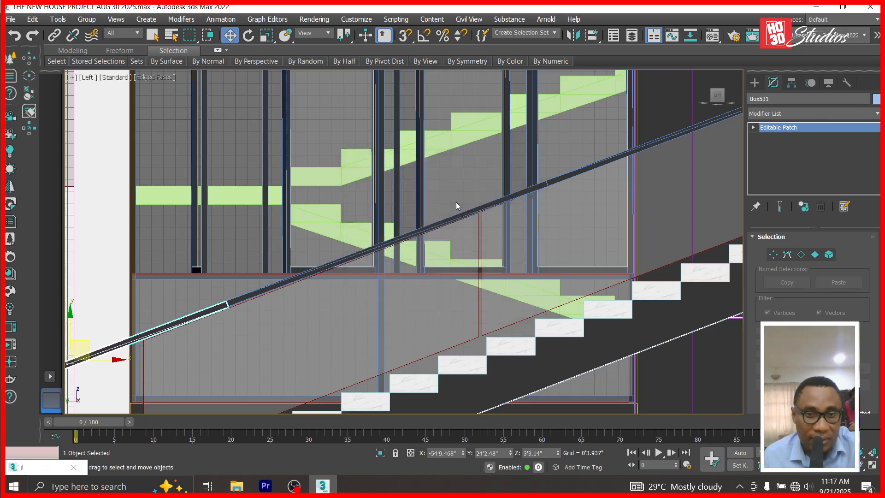
scroll(276, 294, "up", 7)
scroll(493, 202, "down", 5)
scroll(528, 187, "up", 8)
scroll(530, 186, "down", 5)
scroll(286, 376, "down", 1)
scroll(286, 376, "up", 3)
scroll(361, 290, "down", 2)
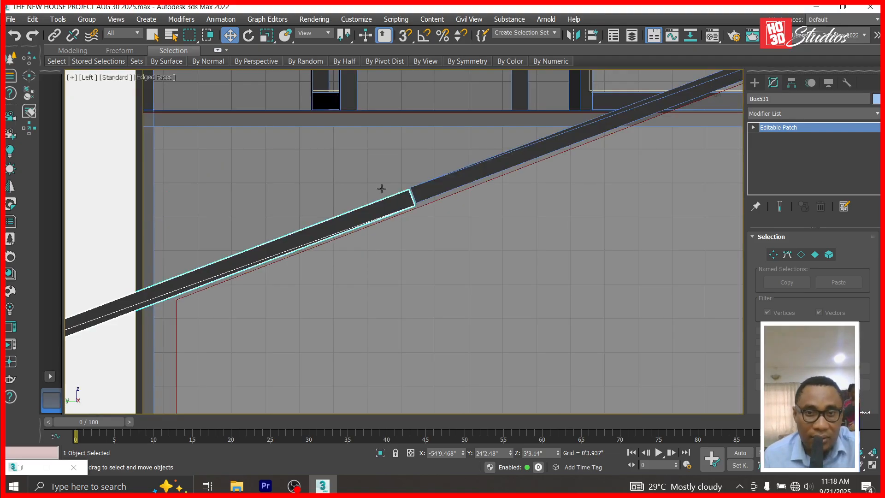
scroll(494, 350, "up", 5)
scroll(505, 327, "up", 3)
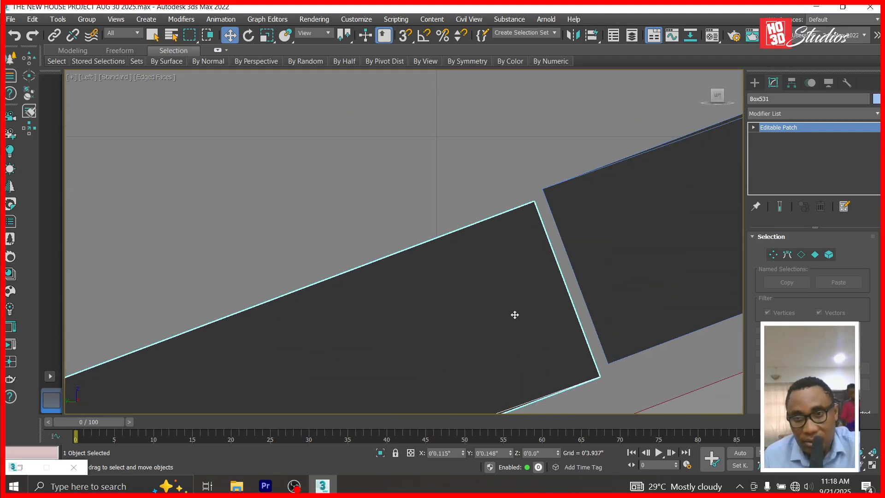
scroll(645, 174, "down", 5)
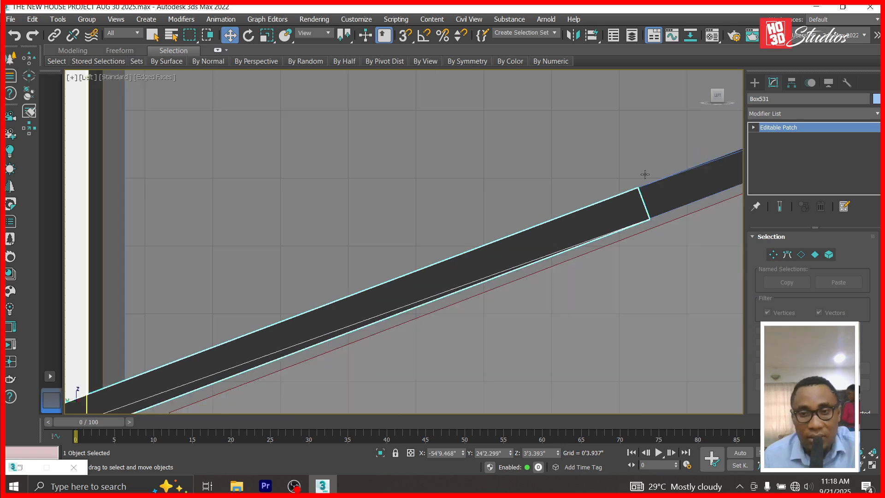
scroll(645, 174, "down", 3)
scroll(539, 205, "down", 2)
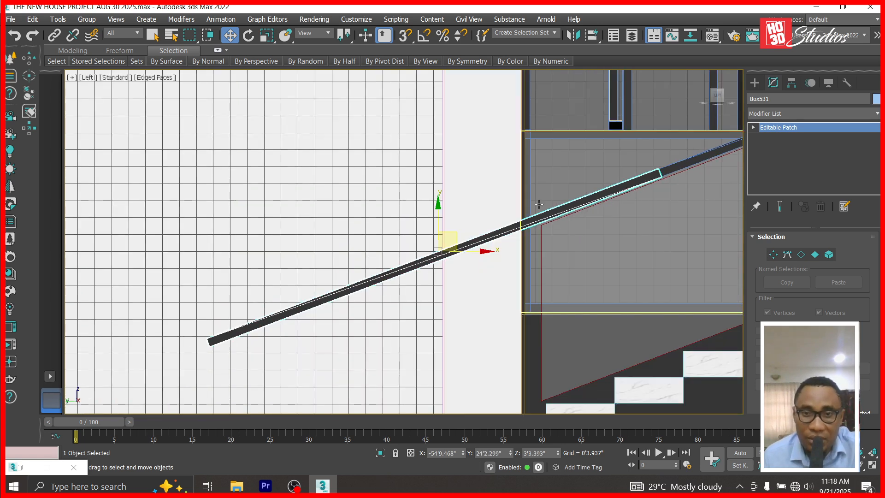
scroll(538, 204, "up", 2)
scroll(591, 166, "down", 2)
scroll(591, 167, "up", 3)
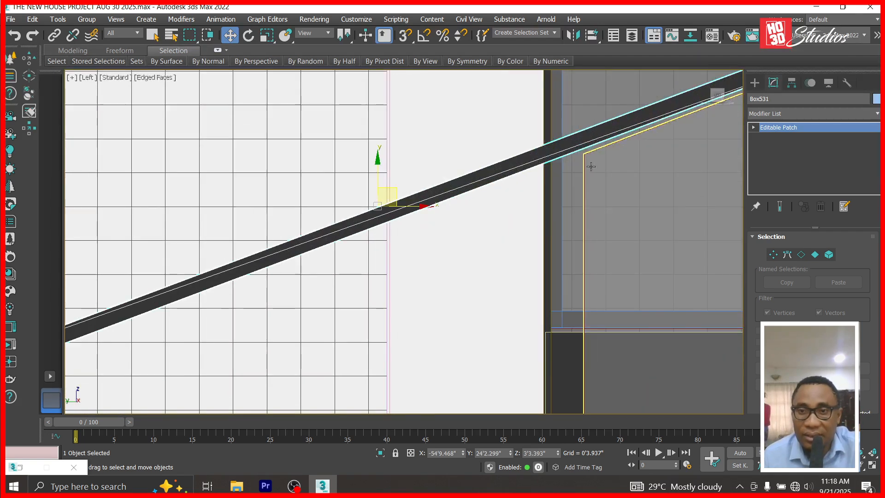
Draw a Standard Primitives box over the railing's lower end.
left_click(755, 82)
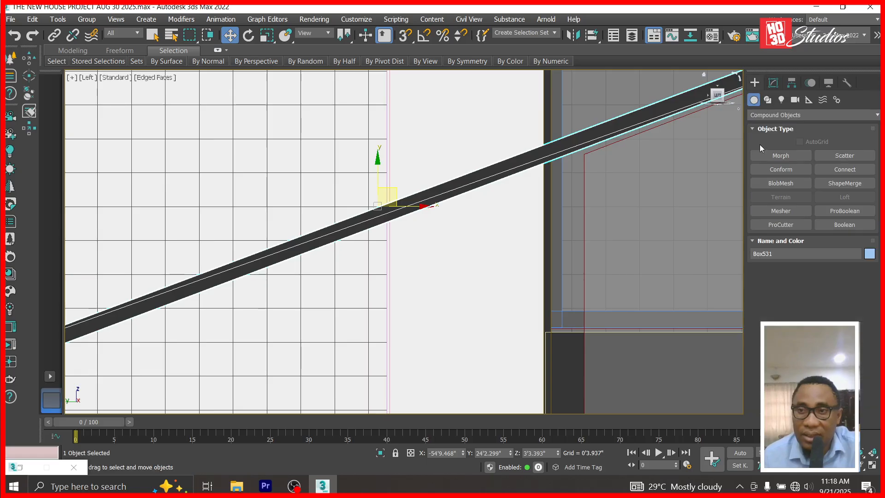
left_click(768, 115)
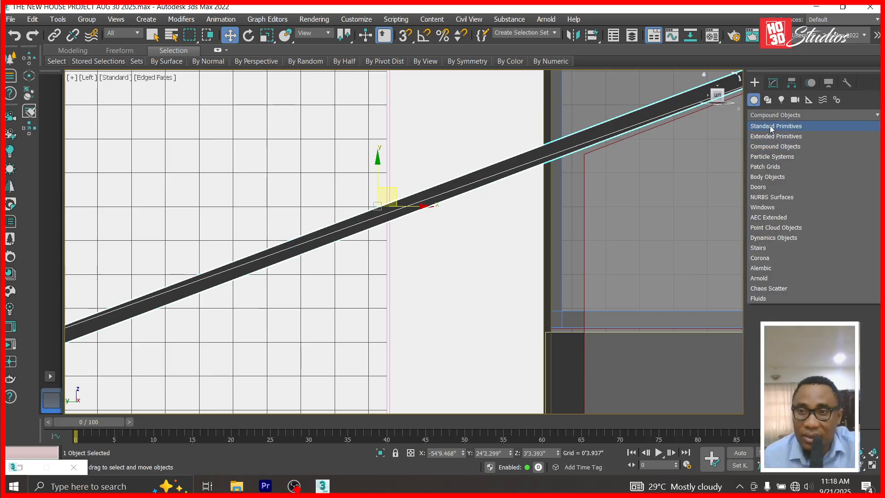
left_click(772, 126)
left_click(781, 155)
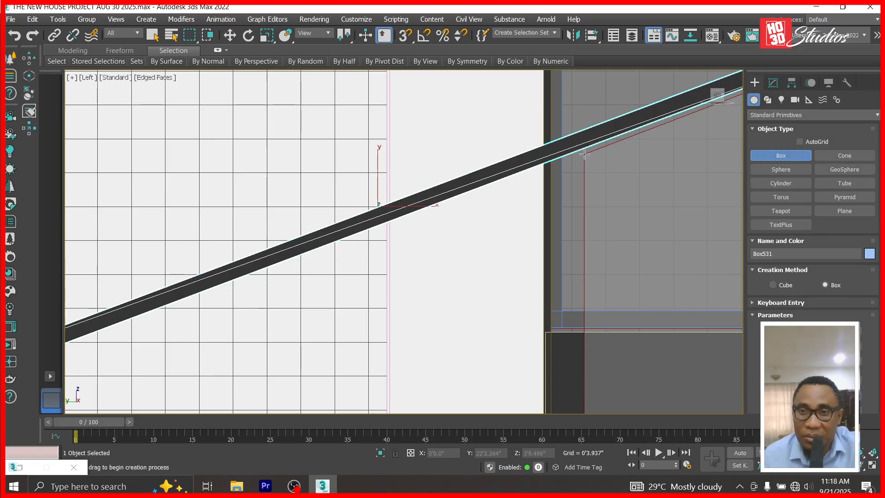
left_click_drag(582, 102, 0, 433)
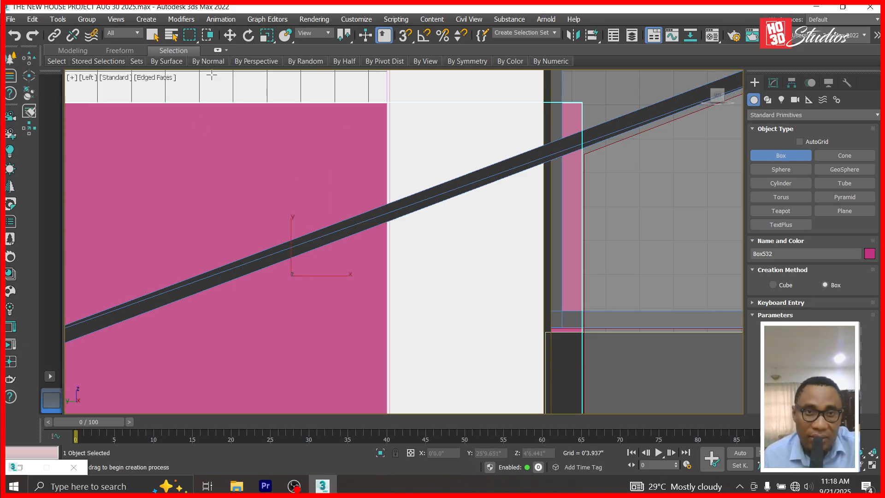
In Top view, move the pink box left beside the marble strip.
left_click(229, 35)
key("t")
scroll(427, 221, "down", 5)
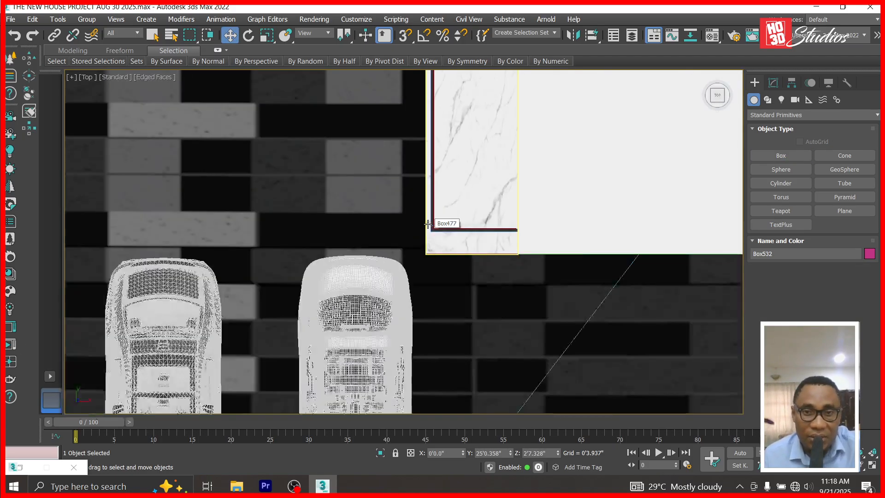
scroll(488, 128, "down", 4)
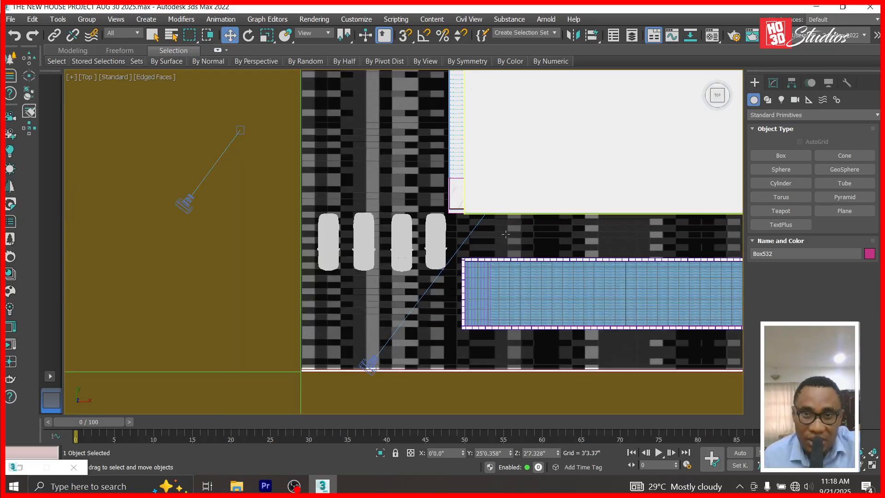
scroll(505, 234, "down", 6)
scroll(577, 180, "up", 6)
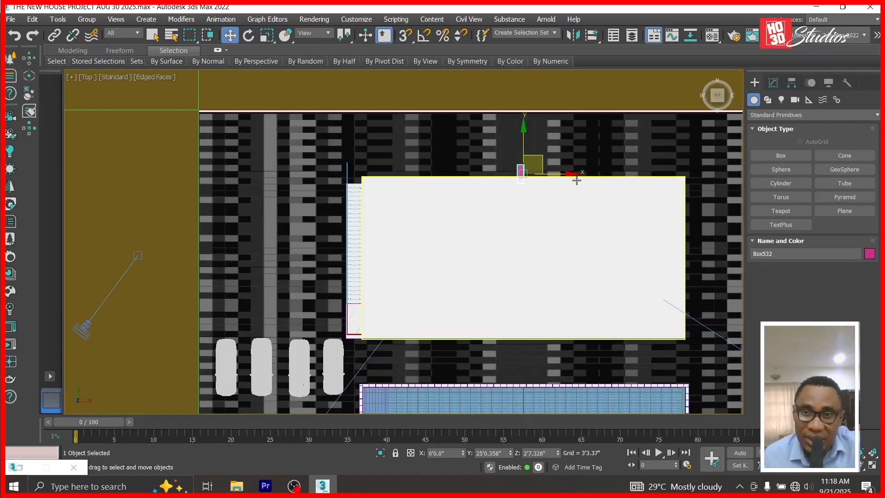
left_click_drag(513, 173, 381, 176)
scroll(390, 175, "up", 5)
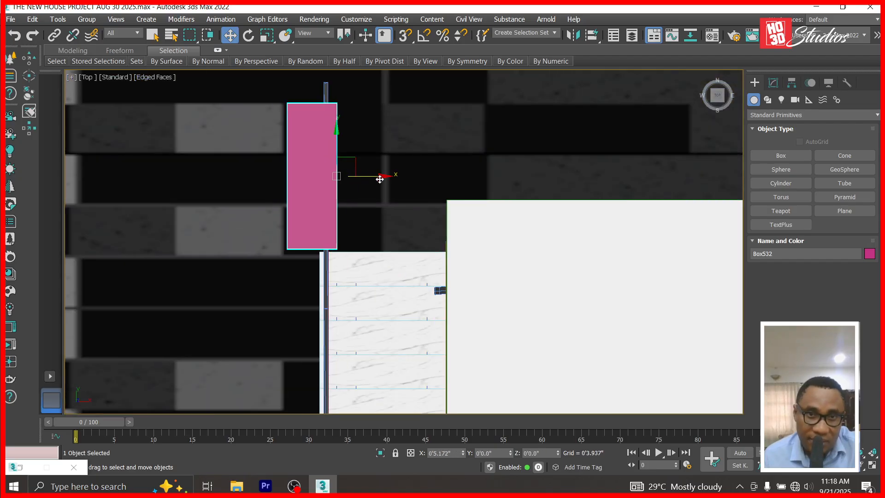
Convert the box to an Editable Poly and pull its top vertices upward.
left_click(774, 82)
right_click(764, 130)
left_click(784, 191)
left_click(753, 128)
left_click(773, 137)
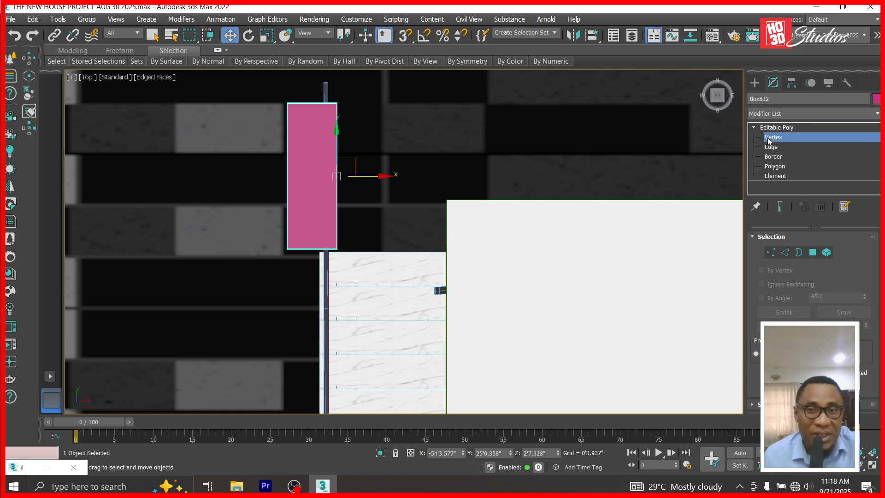
left_click_drag(238, 124, 238, 121)
scroll(318, 180, "down", 2)
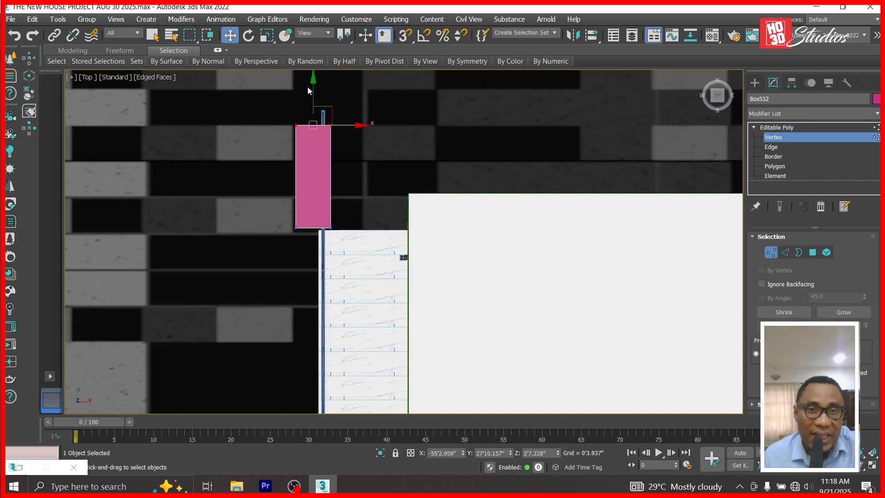
left_click_drag(311, 79, 312, 43)
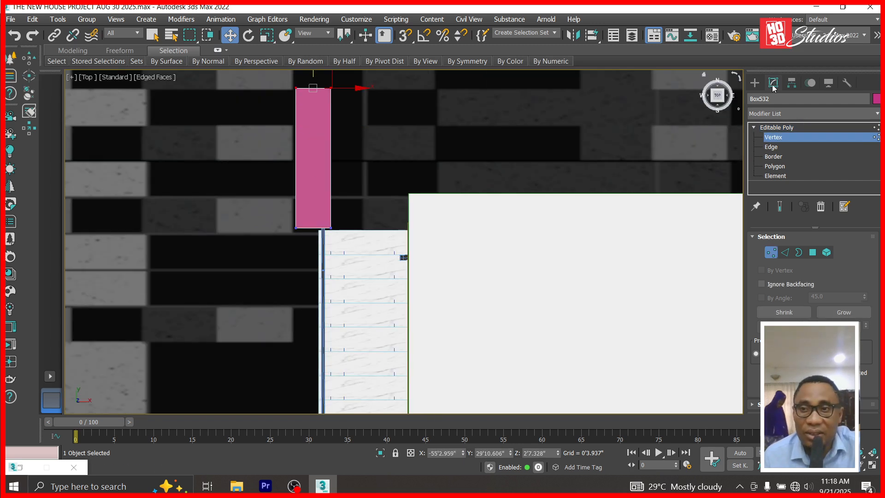
left_click(787, 134)
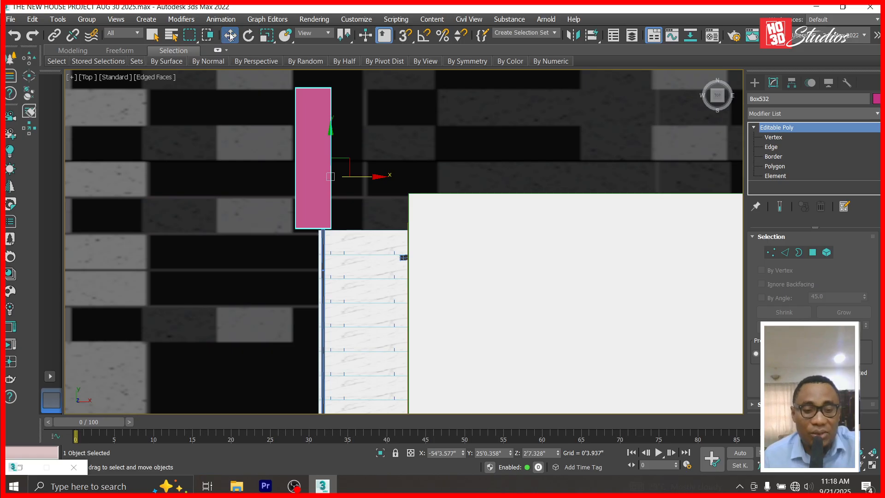
key("l")
scroll(539, 234, "down", 3)
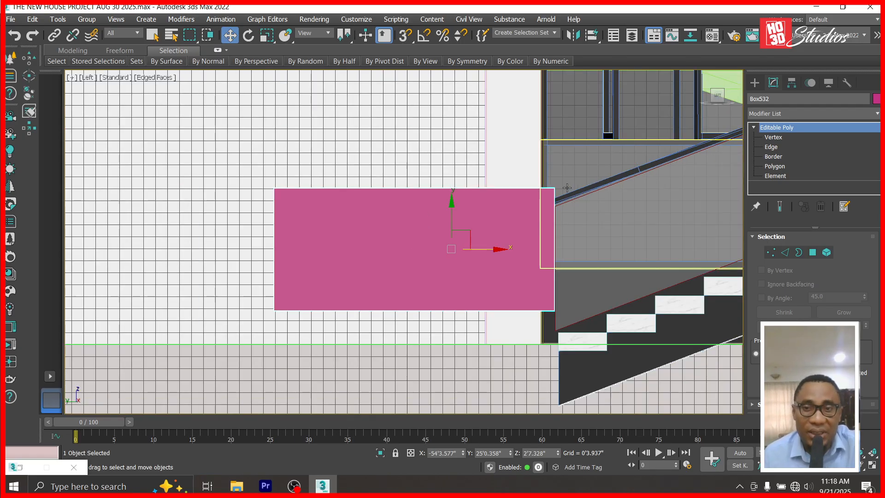
scroll(570, 188, "up", 3)
left_click(554, 213)
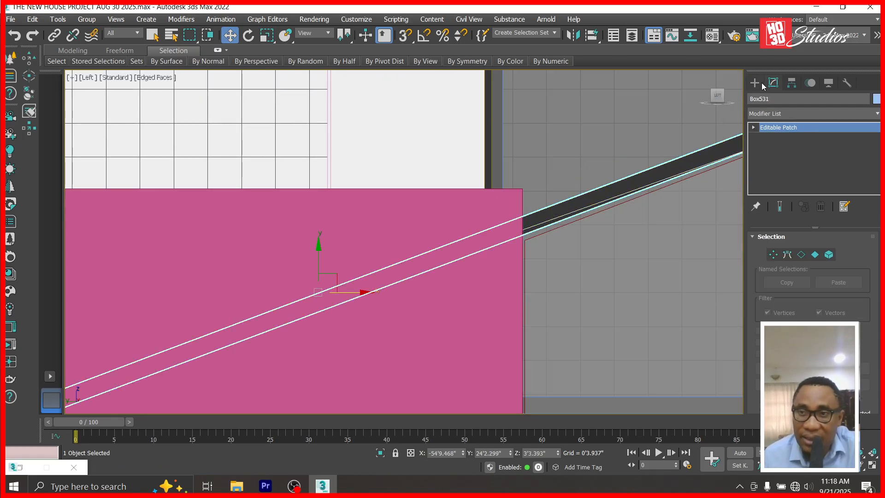
left_click(755, 83)
left_click(812, 115)
left_click(783, 140)
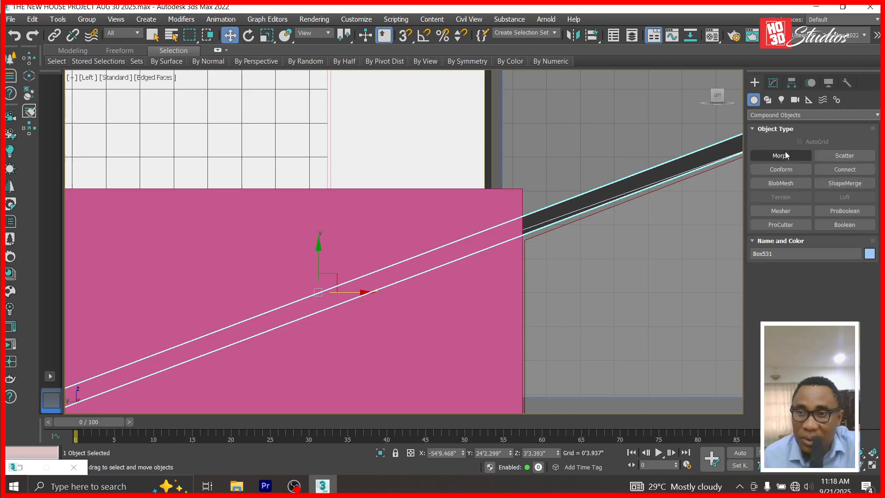
left_click(848, 211)
left_click(813, 283)
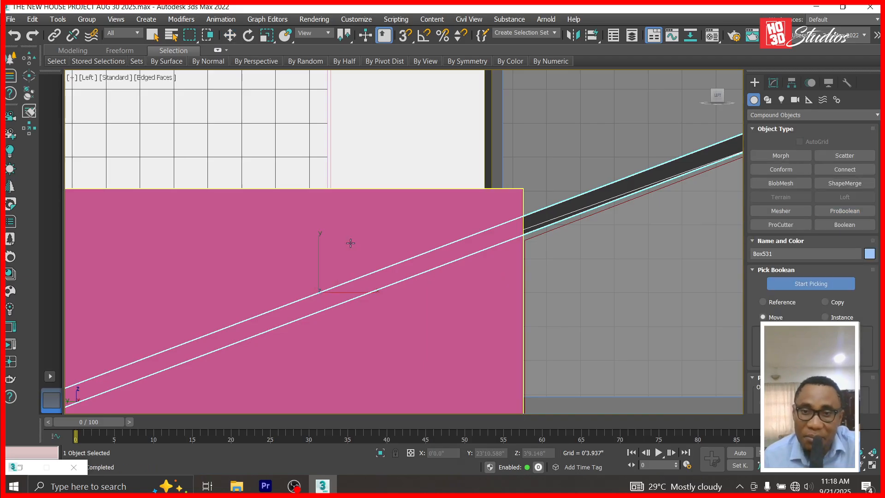
left_click(350, 243)
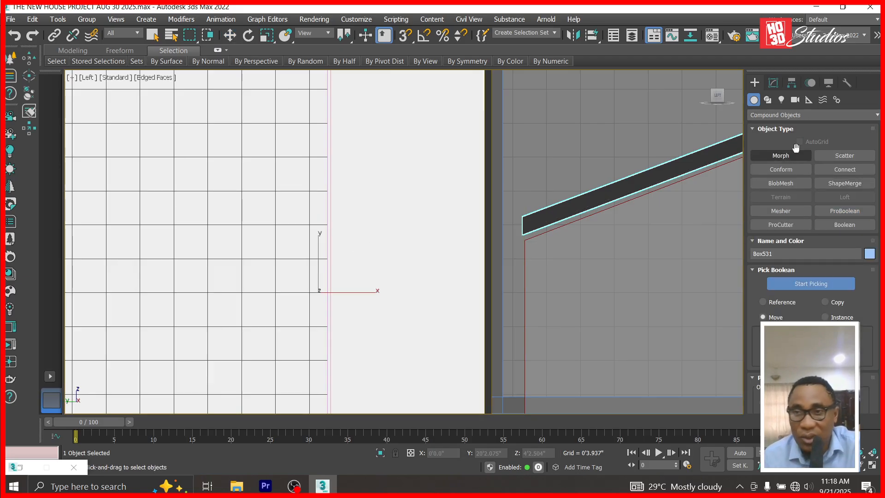
left_click(774, 82)
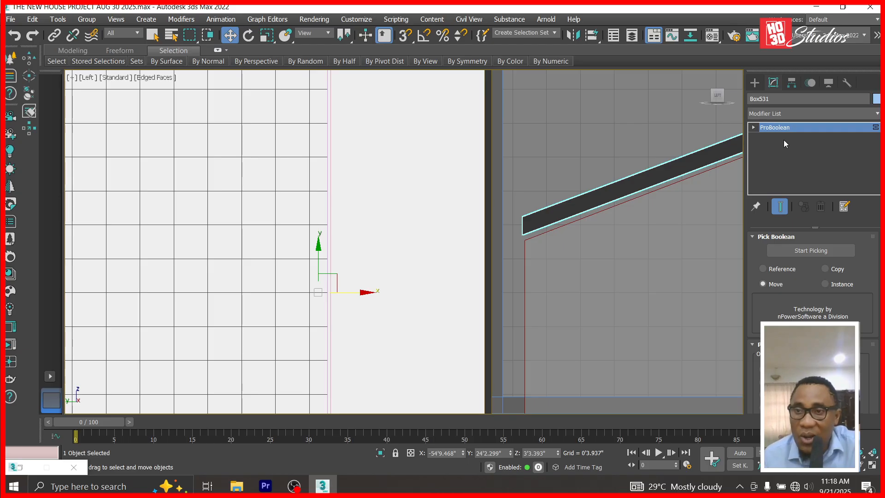
right_click(787, 133)
left_click(805, 192)
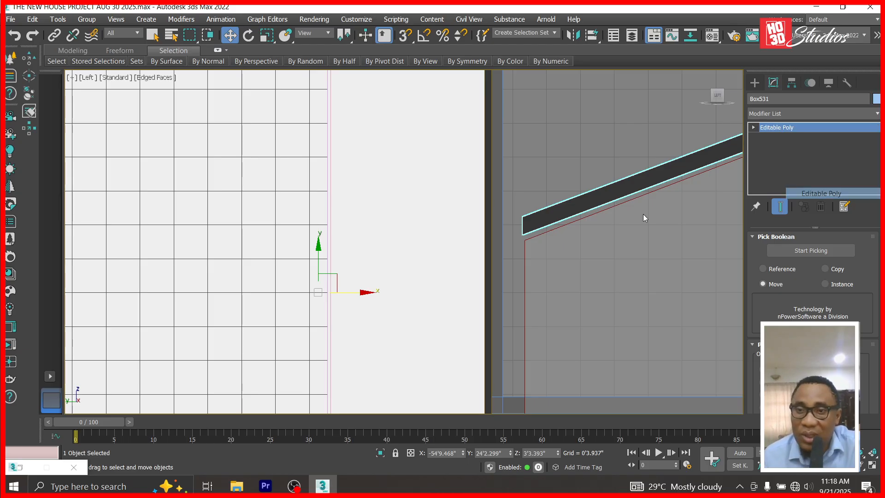
scroll(249, 234, "down", 2)
scroll(646, 138, "up", 3)
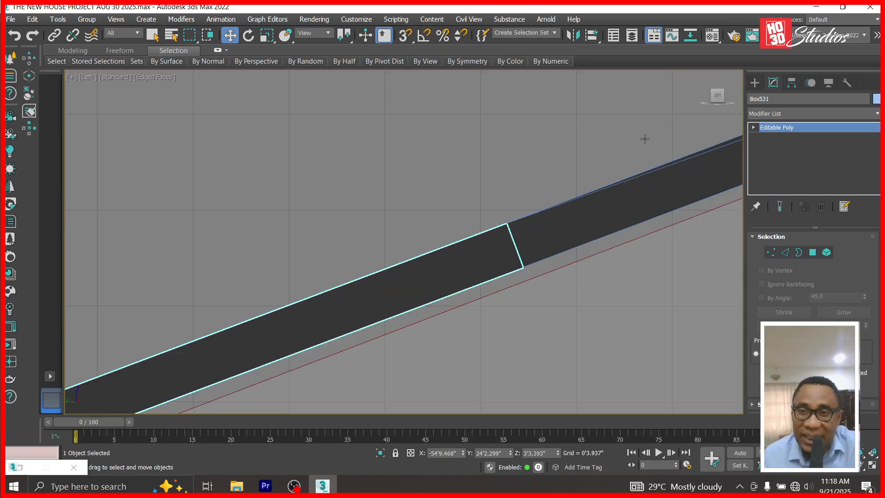
scroll(788, 353, "down", 7)
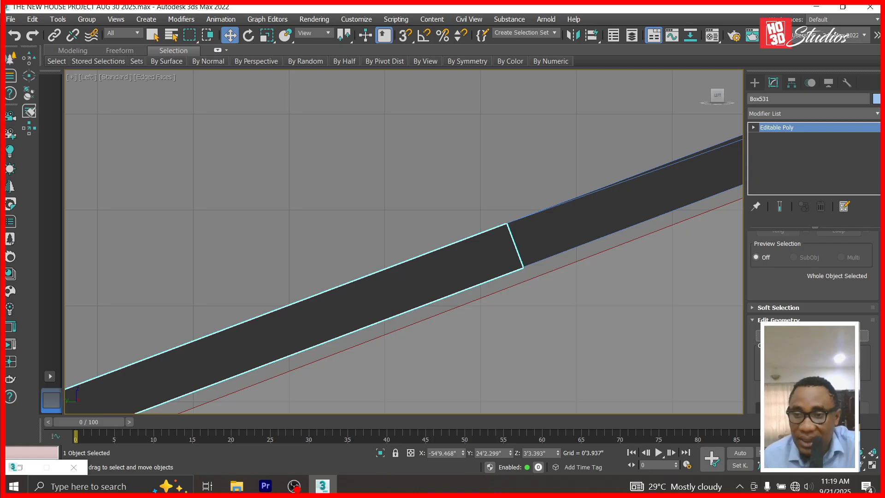
scroll(788, 352, "down", 3)
scroll(113, 283, "down", 4)
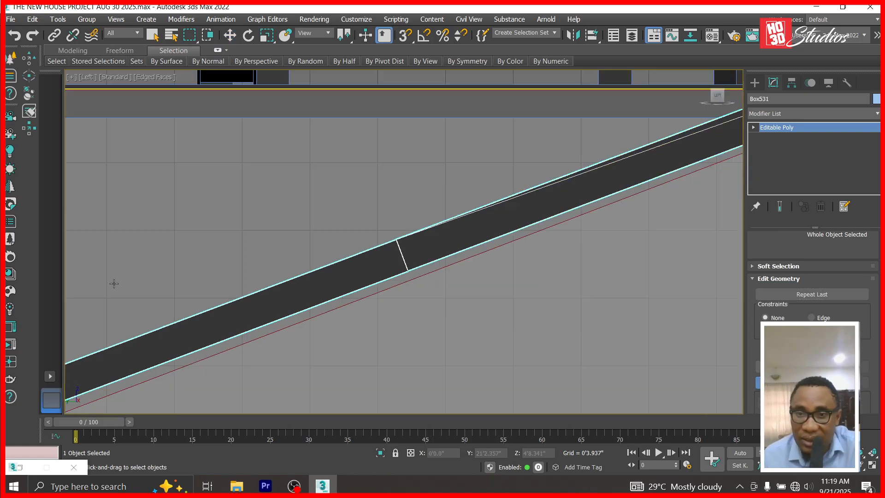
scroll(461, 259, "up", 3)
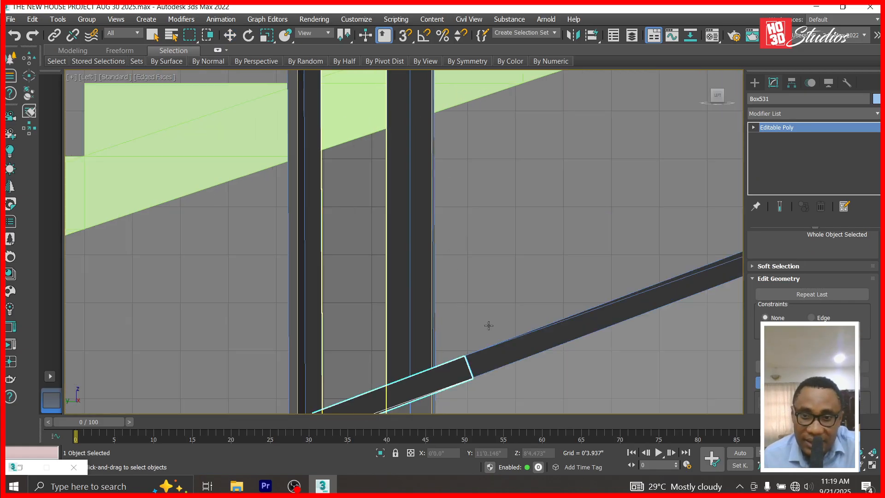
scroll(273, 270, "down", 4)
scroll(721, 204, "up", 3)
scroll(722, 203, "up", 5)
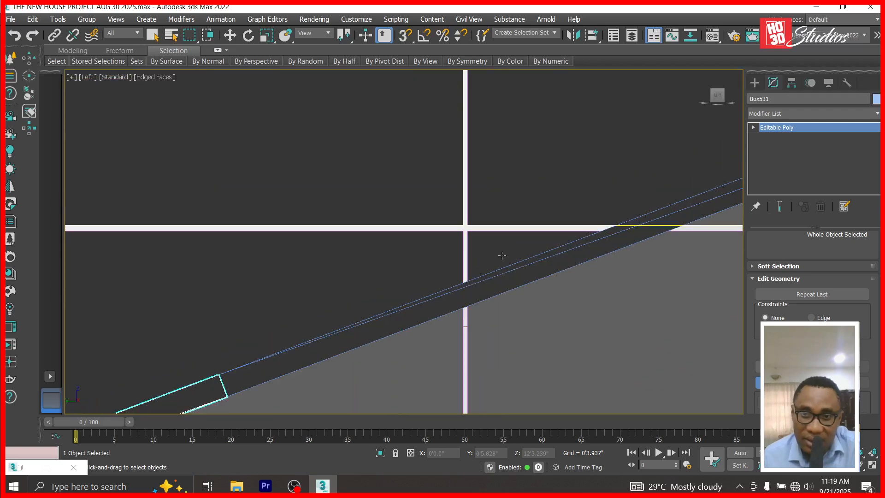
scroll(694, 233, "down", 3)
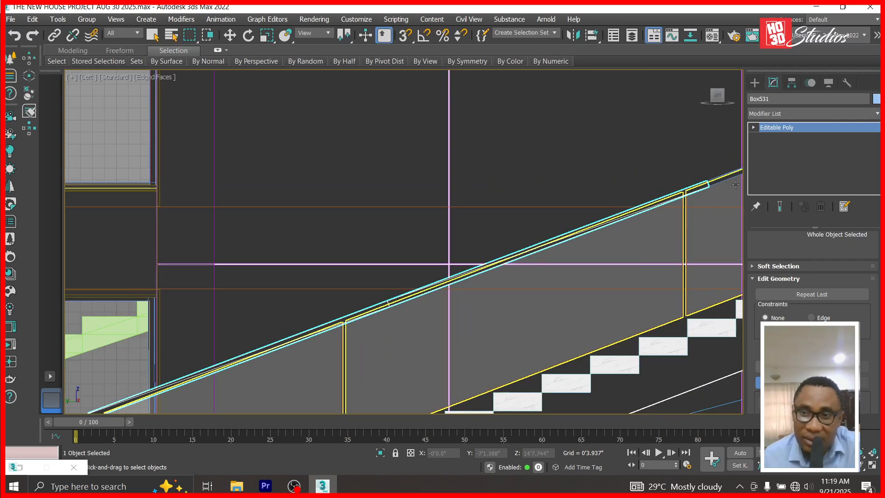
scroll(736, 183, "up", 5)
left_click(674, 177)
scroll(238, 317, "down", 4)
scroll(238, 317, "down", 5)
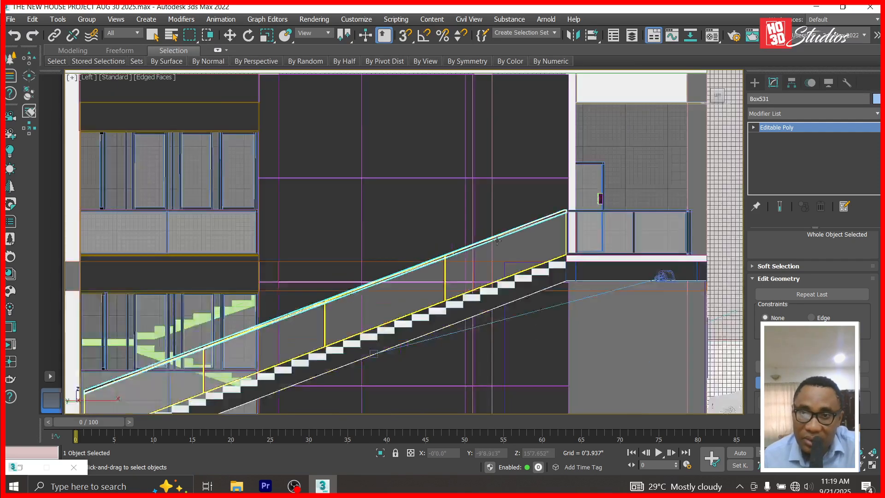
scroll(600, 169, "up", 6)
scroll(601, 169, "down", 6)
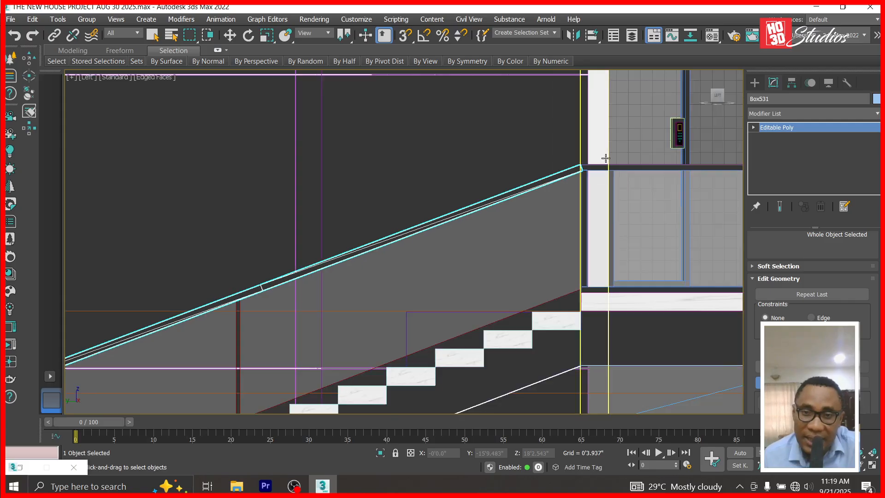
scroll(273, 257, "up", 9)
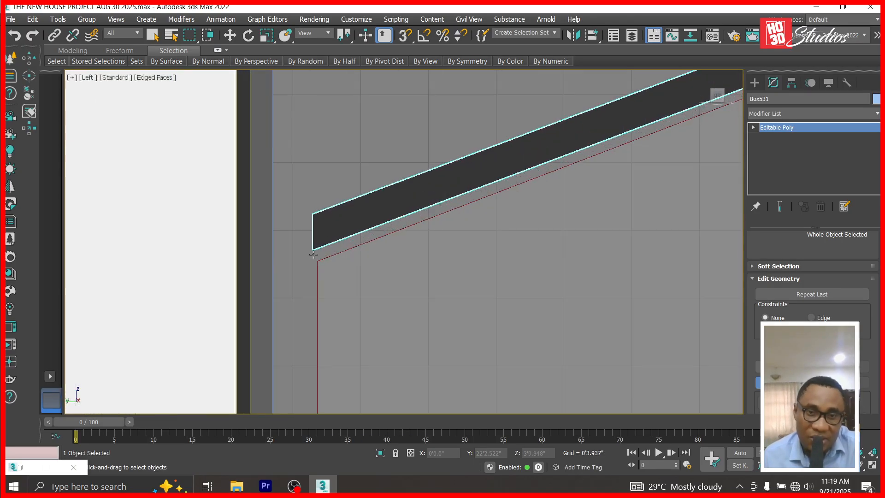
scroll(320, 251, "down", 8)
scroll(695, 180, "up", 5)
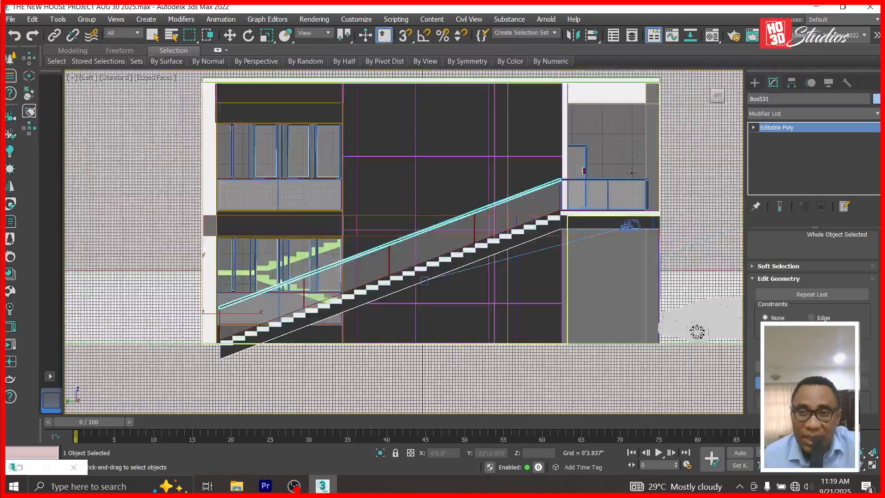
scroll(574, 211, "down", 3)
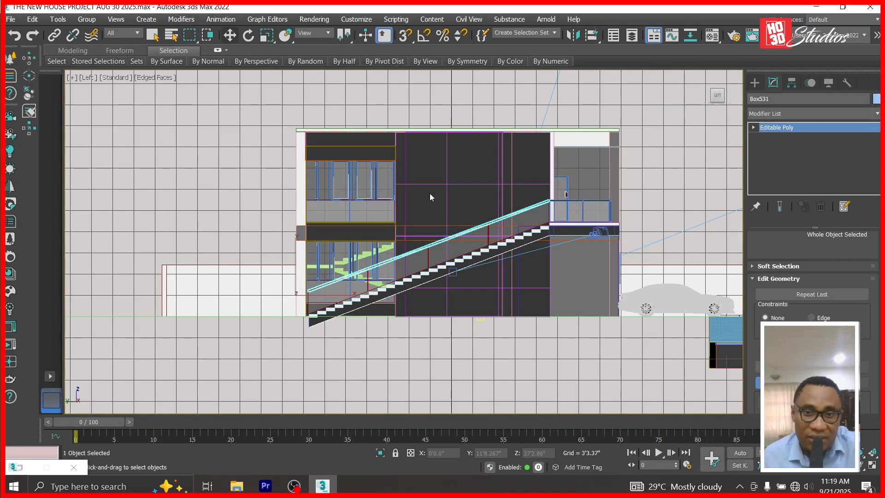
key("w")
scroll(431, 197, "up", 2)
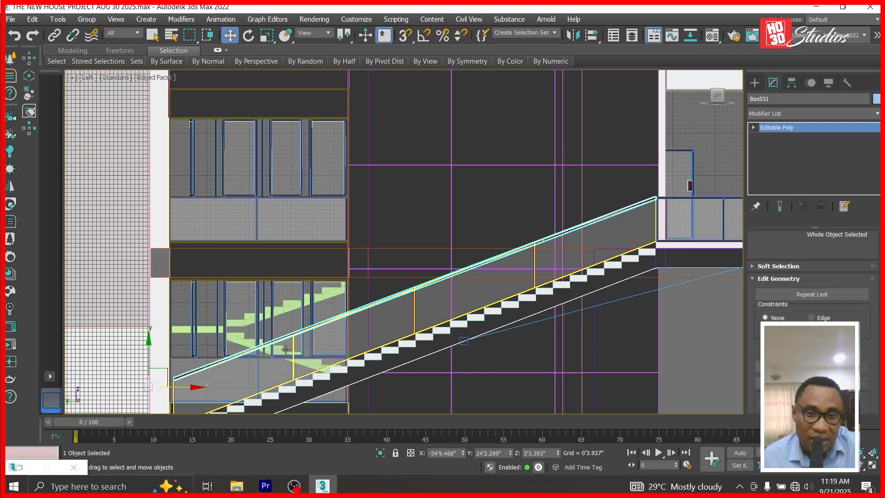
Isolate the handrail and stair stringer with Hide Unselected, then select the handrail.
left_click(371, 327, "ctrl")
right_click(374, 325)
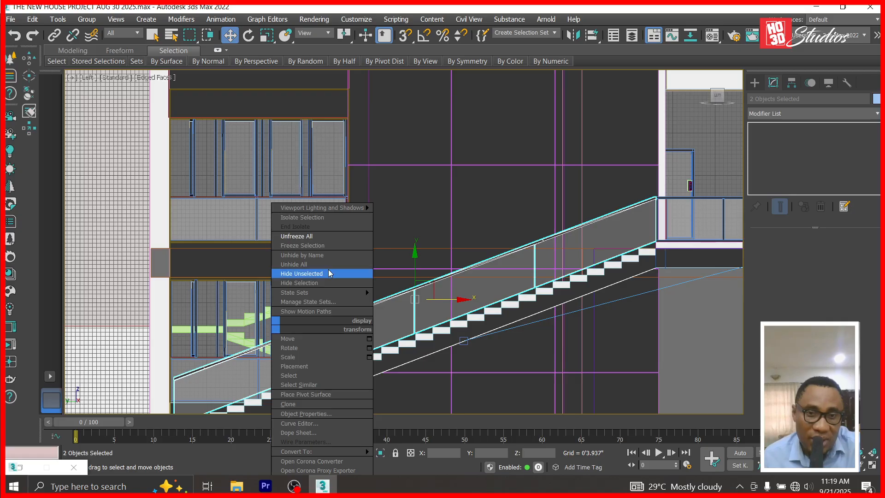
left_click(329, 274)
left_click(465, 201)
scroll(669, 201, "up", 3)
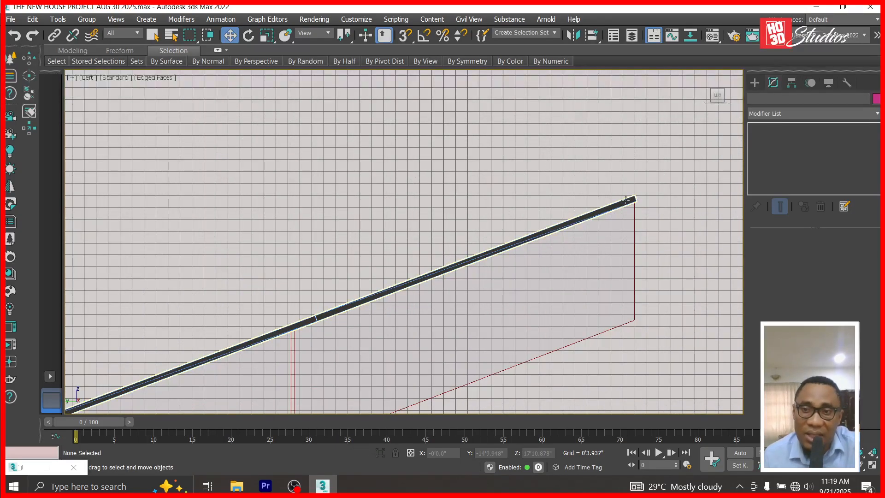
left_click(625, 200)
scroll(626, 200, "down", 3)
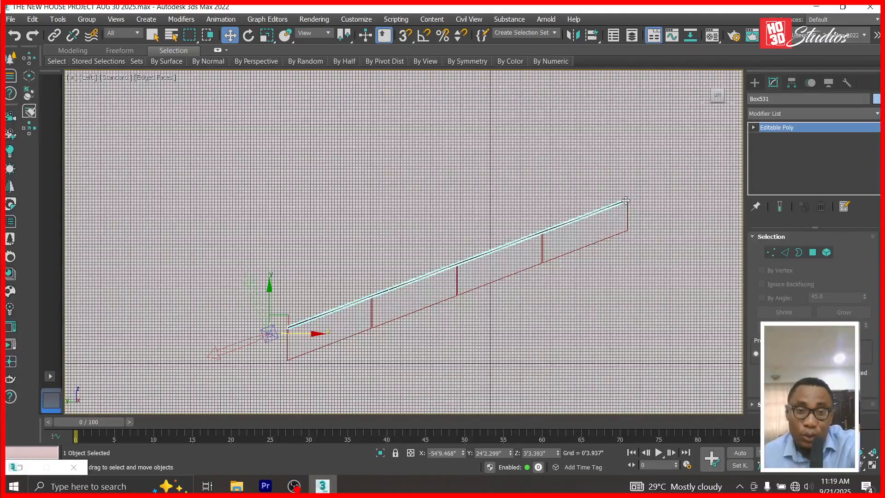
Move the handrail's pivot onto its upper end.
left_click_drag(287, 318, 646, 176)
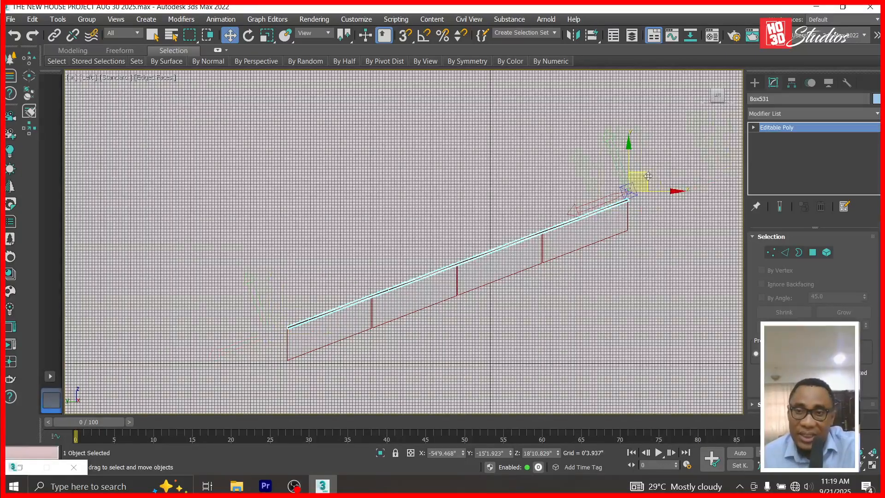
scroll(641, 206, "up", 5)
scroll(578, 164, "up", 4)
scroll(584, 180, "down", 4)
left_click_drag(590, 121, 567, 212)
scroll(581, 183, "up", 4)
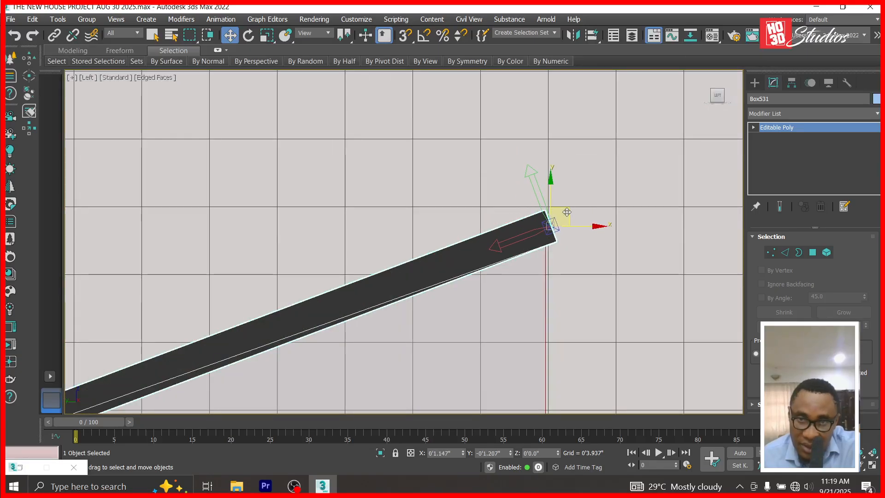
scroll(623, 174, "down", 4)
scroll(323, 286, "up", 4)
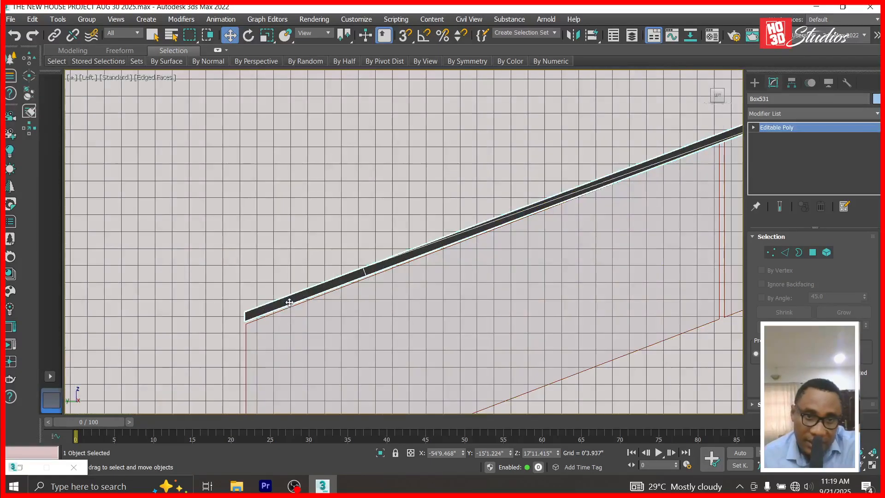
scroll(239, 264, "up", 4)
scroll(278, 137, "down", 4)
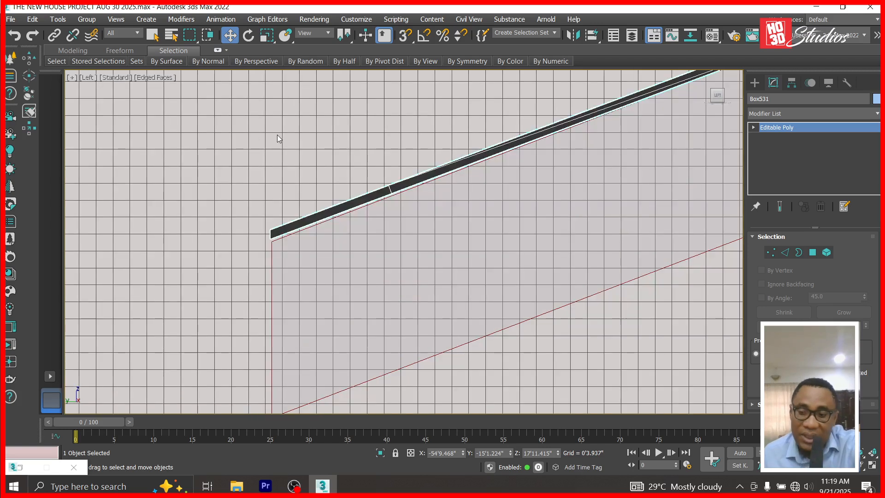
scroll(160, 237, "up", 2)
Step the Y rotation spinner until the handrail matches the stair slope.
left_click(250, 36)
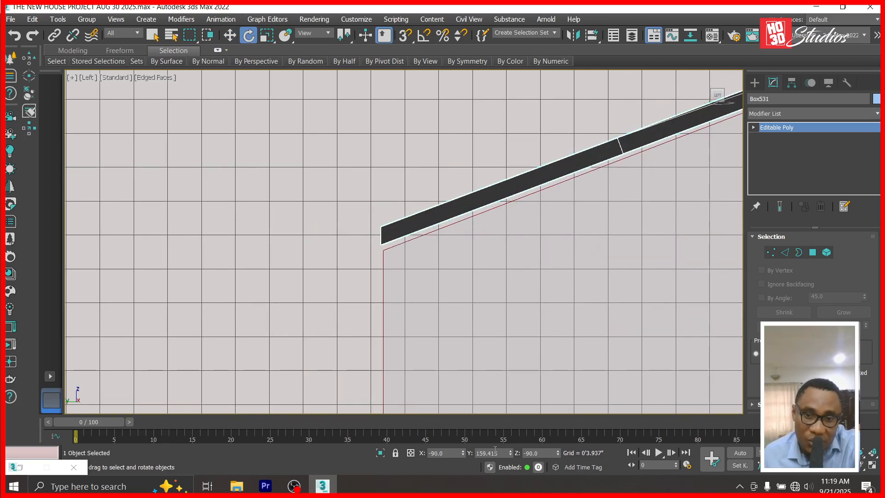
left_click(510, 451)
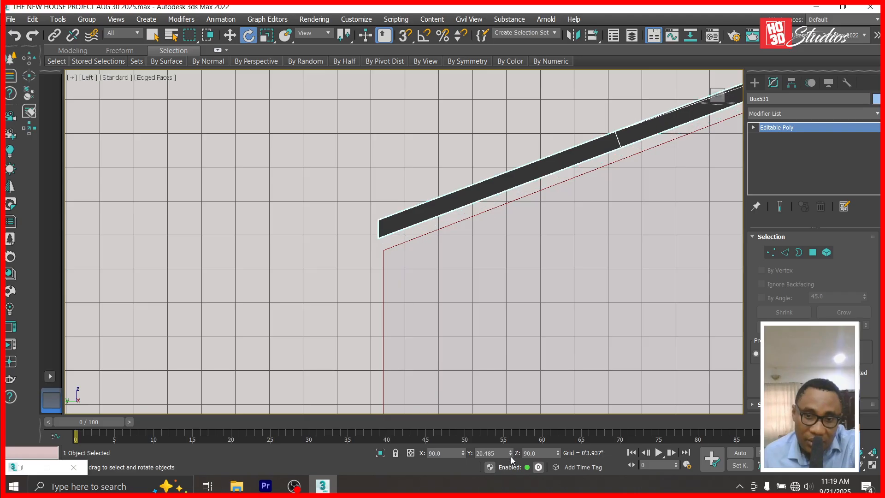
left_click(510, 455)
left_click(511, 456)
left_click(511, 457)
left_click(511, 456)
mouse_move(511, 456)
left_mouse_down()
mouse_move(512, 466)
mouse_move(512, 453)
left_mouse_up()
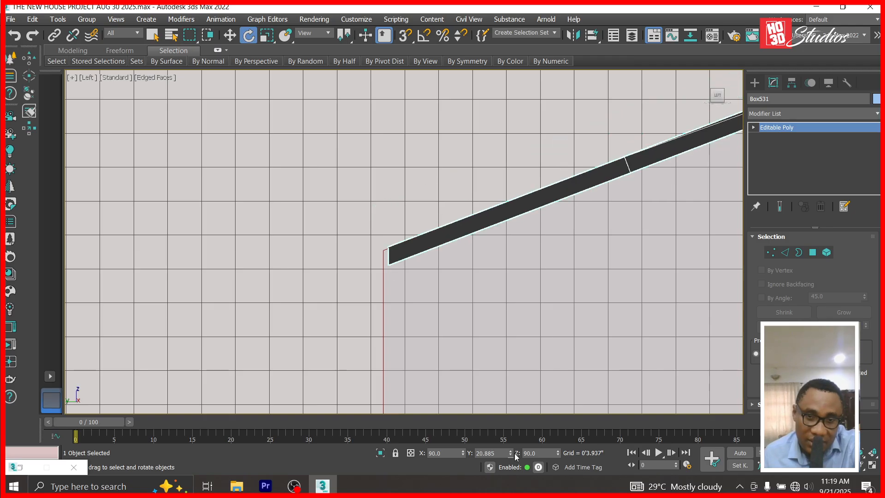
scroll(393, 276, "up", 4)
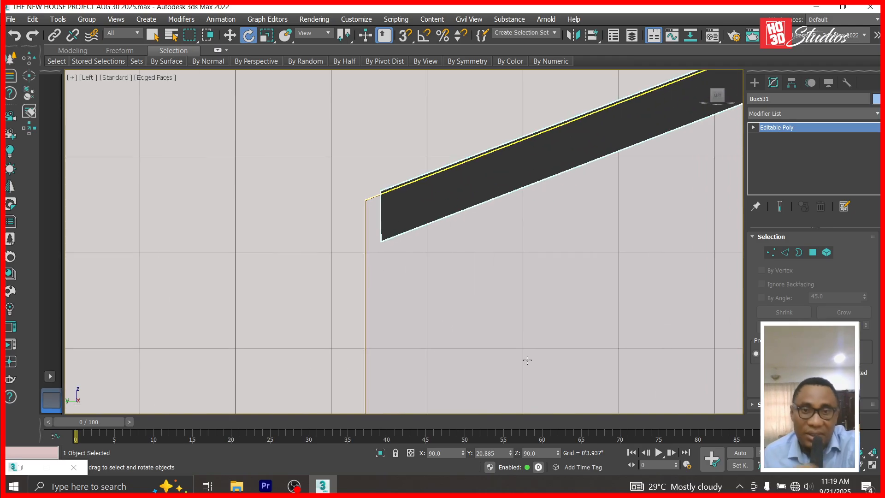
left_click(512, 451)
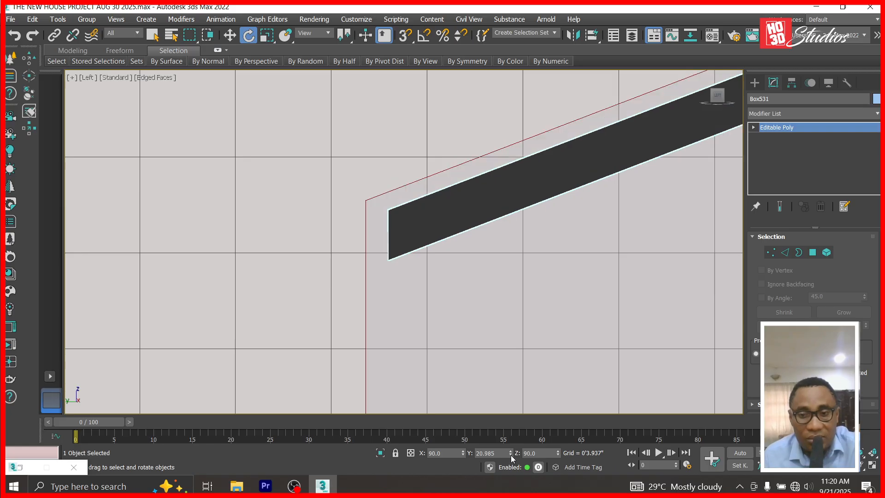
left_click(512, 455)
left_click(511, 455)
scroll(311, 217, "down", 4)
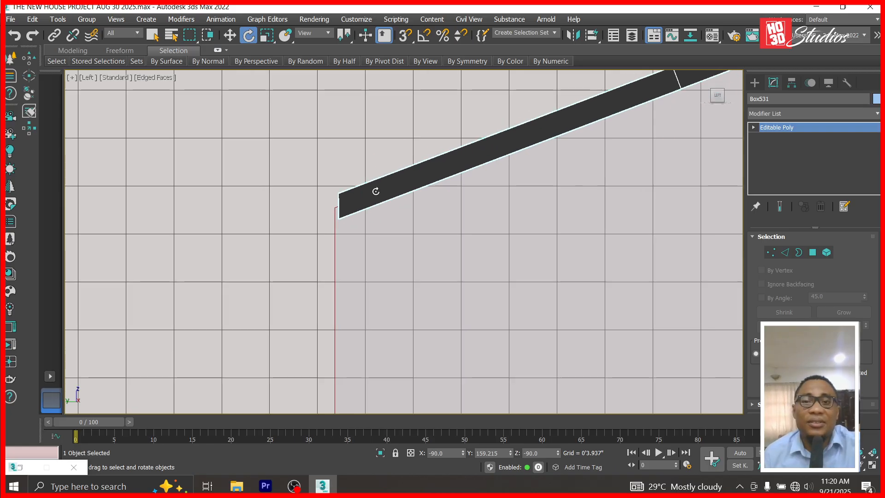
Move the rail's lower-end vertices down to meet the bottom post line.
left_click(754, 127)
left_click(773, 137)
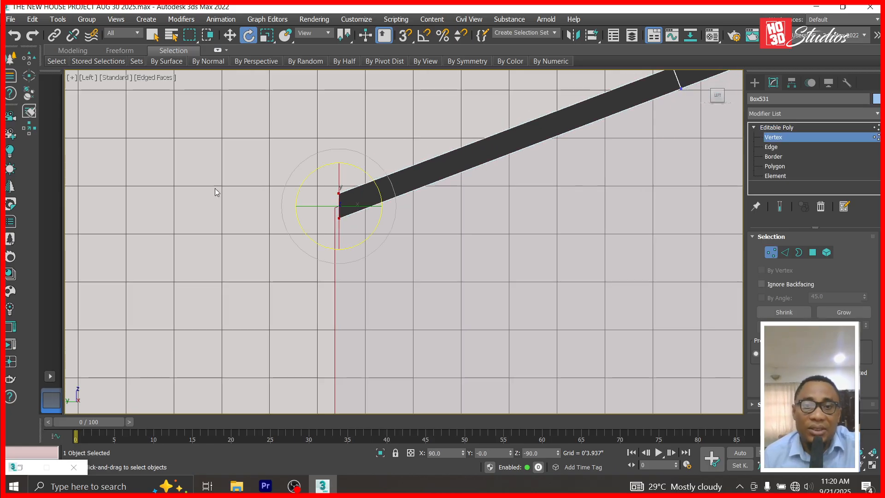
scroll(307, 194, "up", 4)
left_click(230, 35)
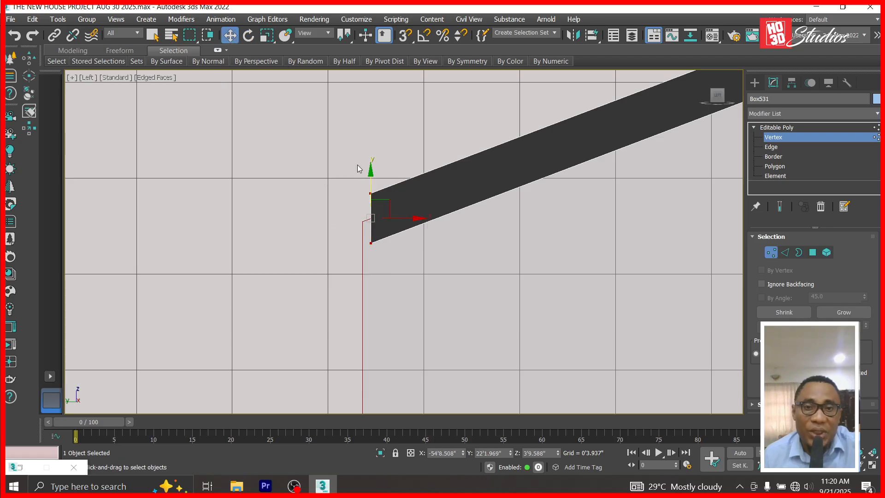
left_click_drag(389, 203, 379, 211)
left_click(784, 127)
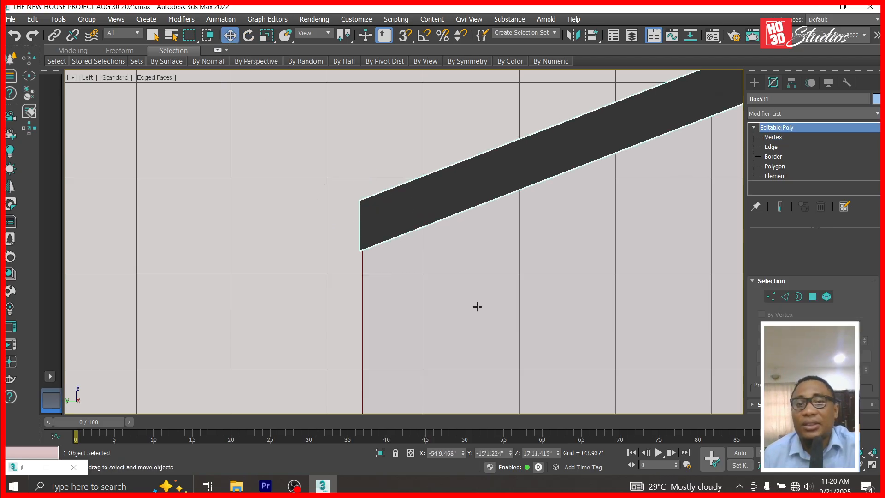
scroll(304, 318, "down", 6)
Unhide all objects, then hide the white wall blocking the stair.
right_click(311, 234)
left_click(363, 152)
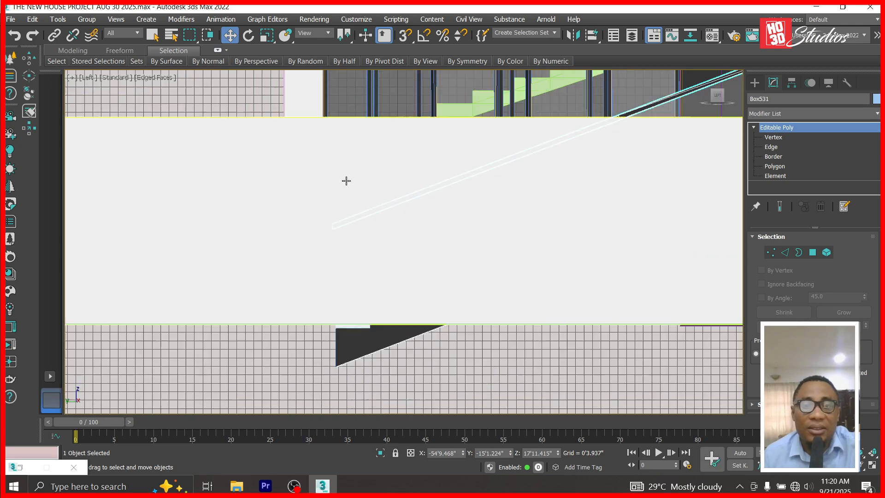
left_click(482, 212)
right_click(482, 211)
left_click(506, 167)
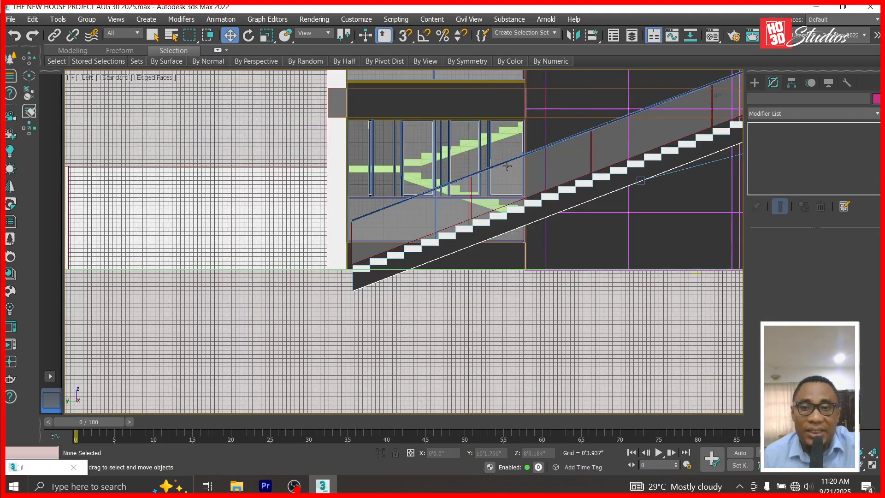
scroll(433, 198, "up", 8)
Make a copy of the stair handrail lower down.
left_click(432, 198)
scroll(433, 198, "down", 10)
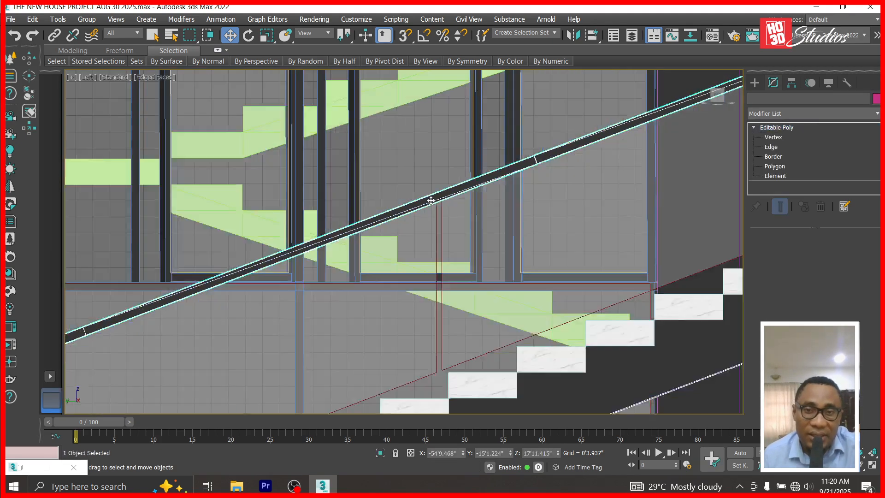
scroll(604, 119, "up", 6)
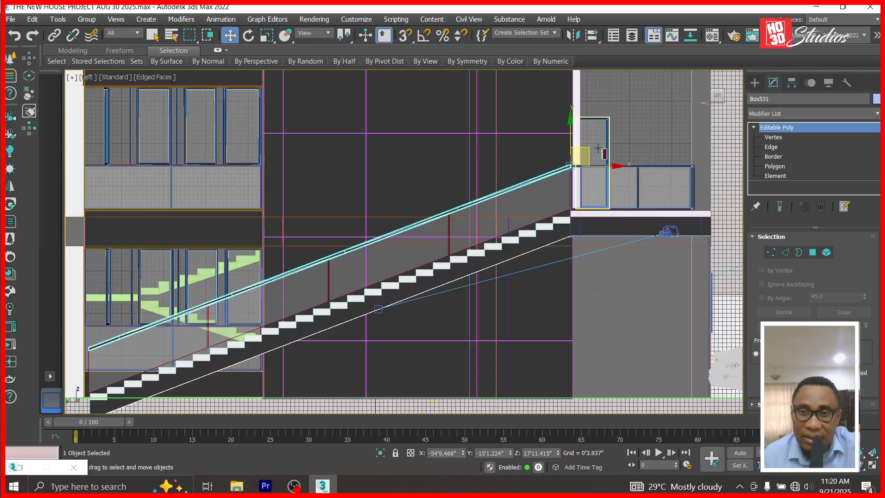
scroll(527, 164, "down", 3)
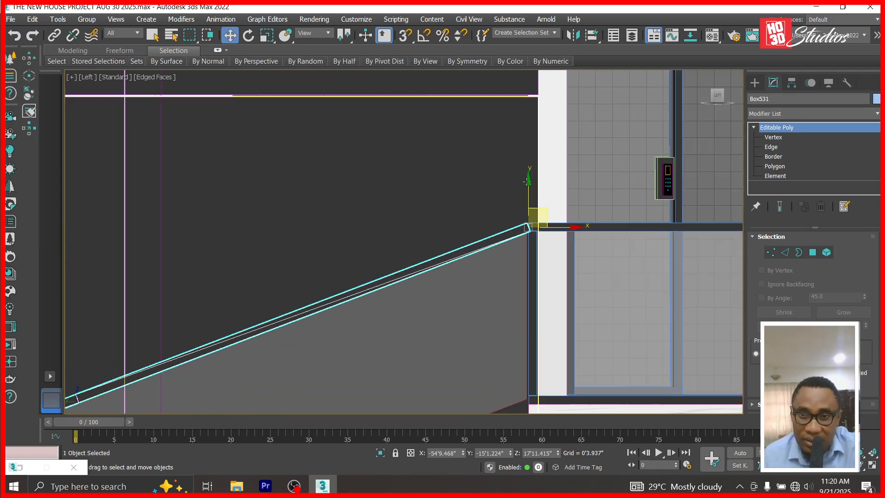
left_click_drag(526, 176, 514, 295)
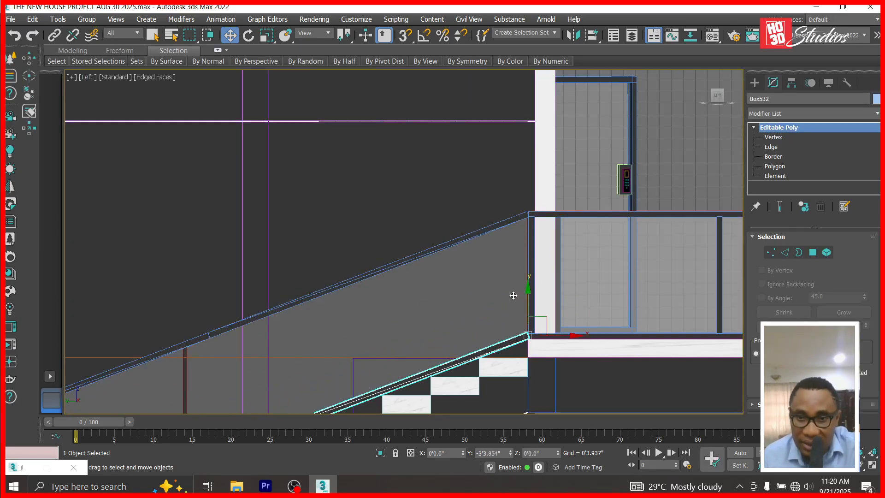
left_click(485, 306)
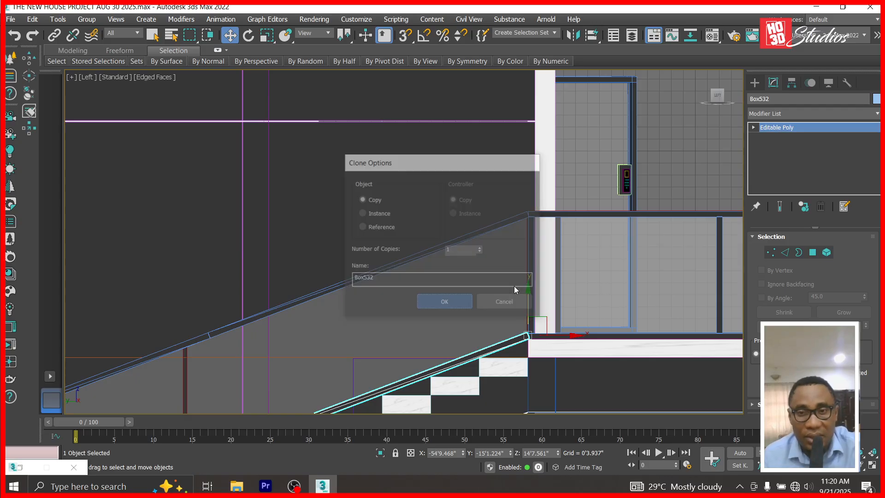
scroll(533, 217, "up", 5)
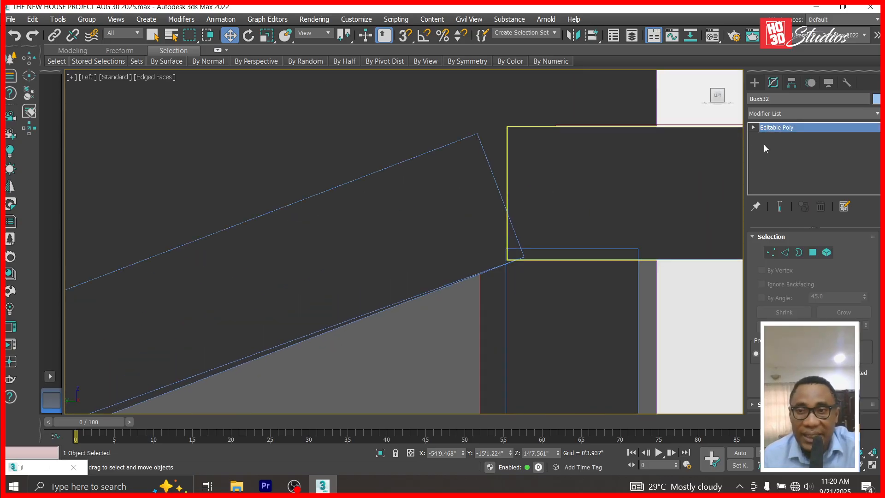
Select the top corner vertex of the tilted landing box, then return to Editable Poly level.
left_click(769, 137)
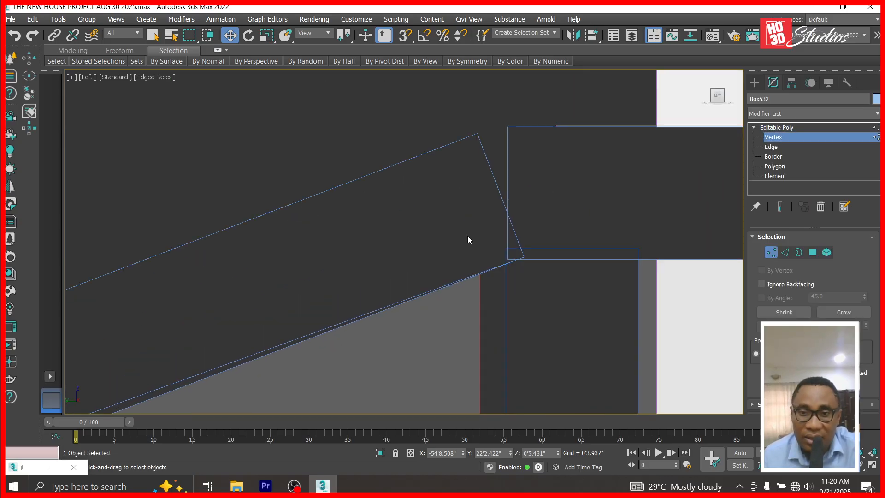
left_click(786, 137)
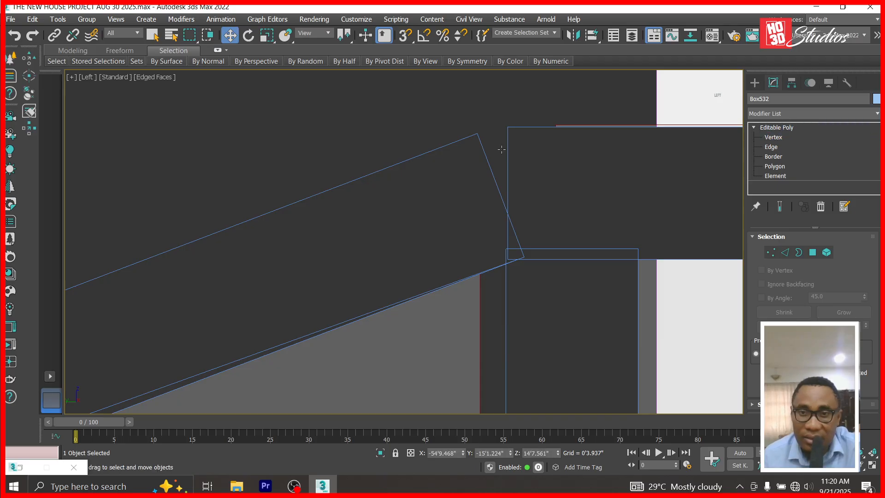
left_click(465, 172)
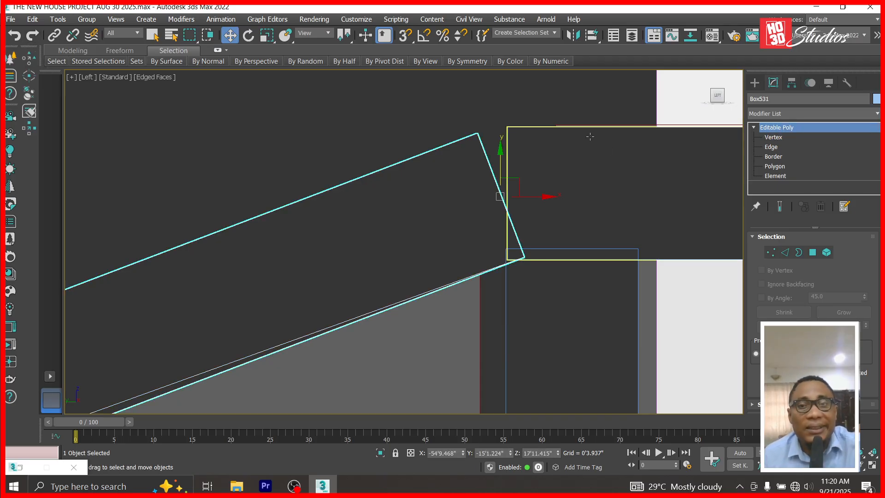
left_click(773, 137)
left_click_drag(446, 122, 510, 172)
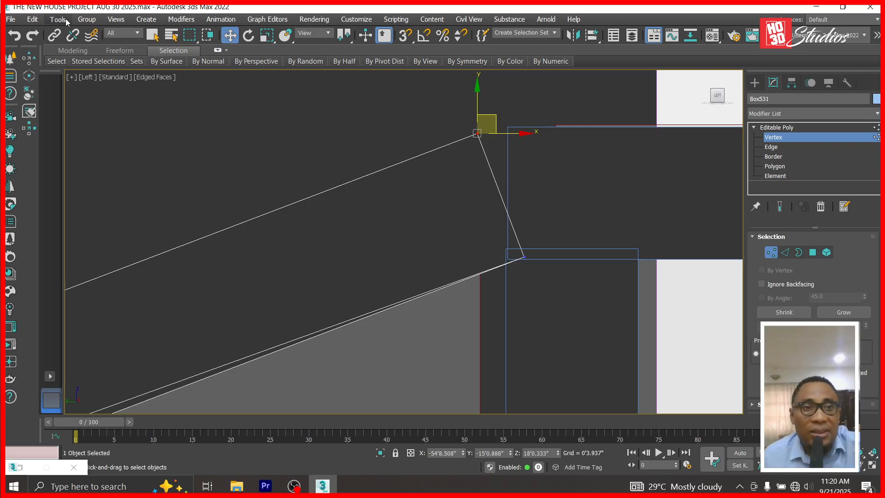
left_click(773, 129)
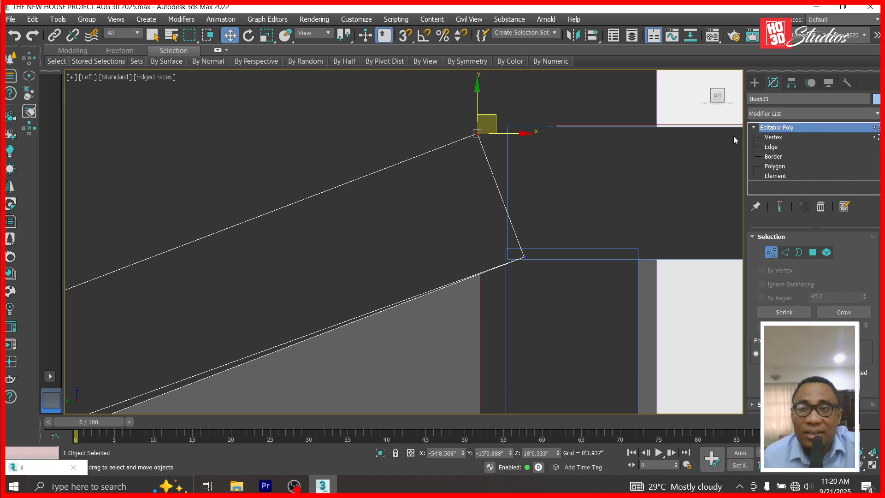
left_click(30, 21)
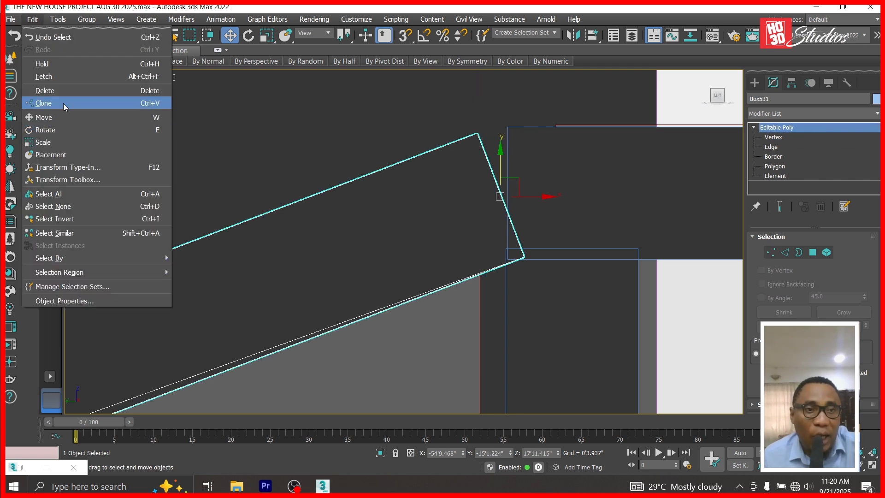
Clone the slanted piece as a copy and move its top vertex right and up.
left_click(65, 104)
left_click(394, 296)
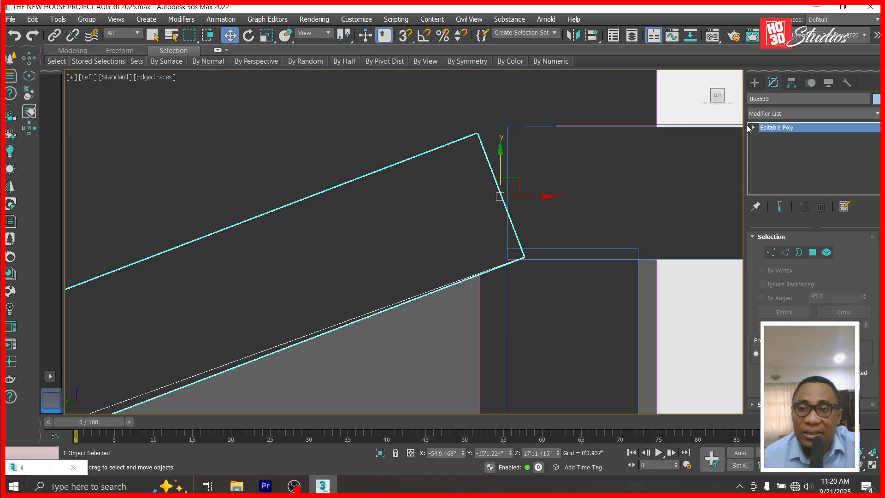
left_click(773, 138)
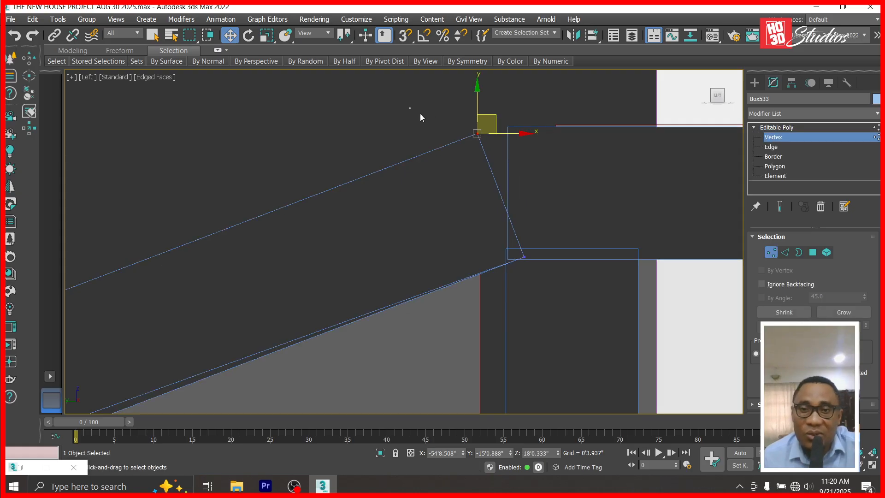
scroll(502, 133, "up", 3)
left_click_drag(486, 156, 570, 160)
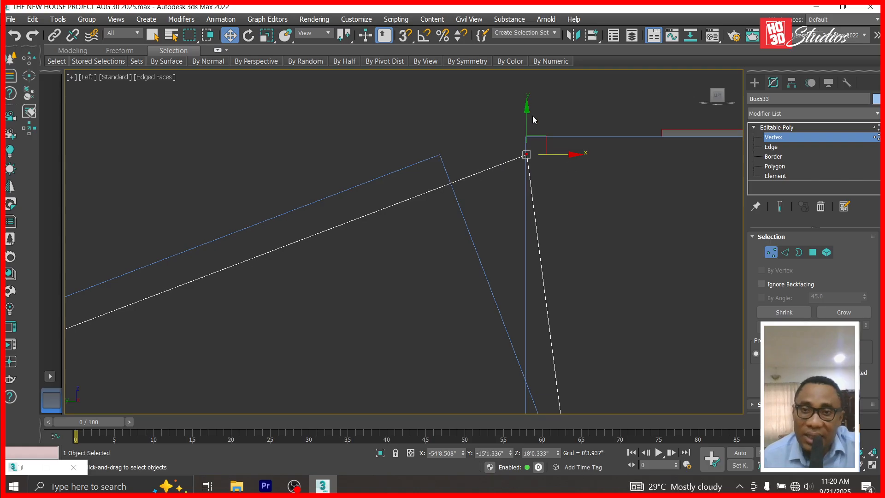
left_click_drag(526, 106, 532, 75)
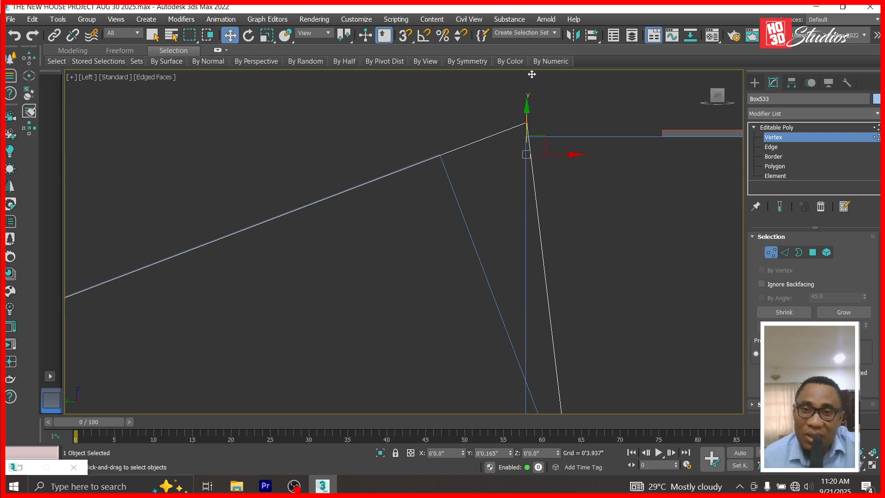
Move the copy's bottom vertex left and down so its end is vertical.
scroll(556, 184, "down", 1)
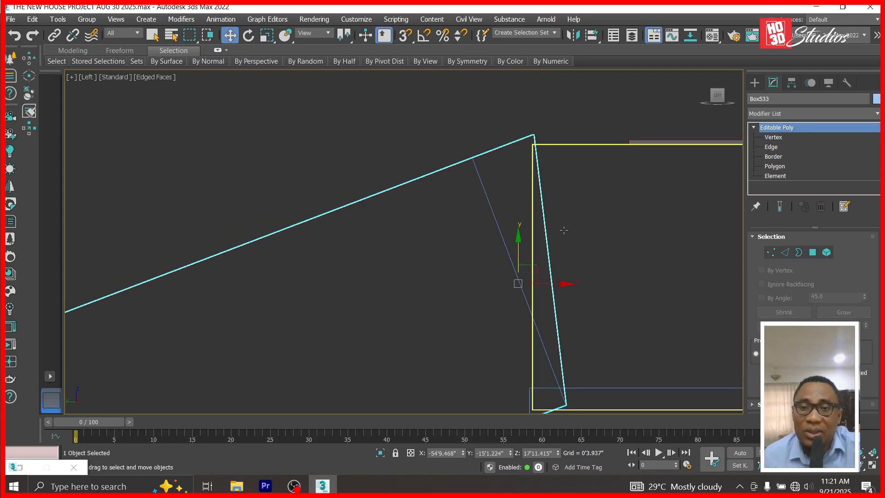
scroll(575, 251, "down", 2)
scroll(577, 334, "up", 3)
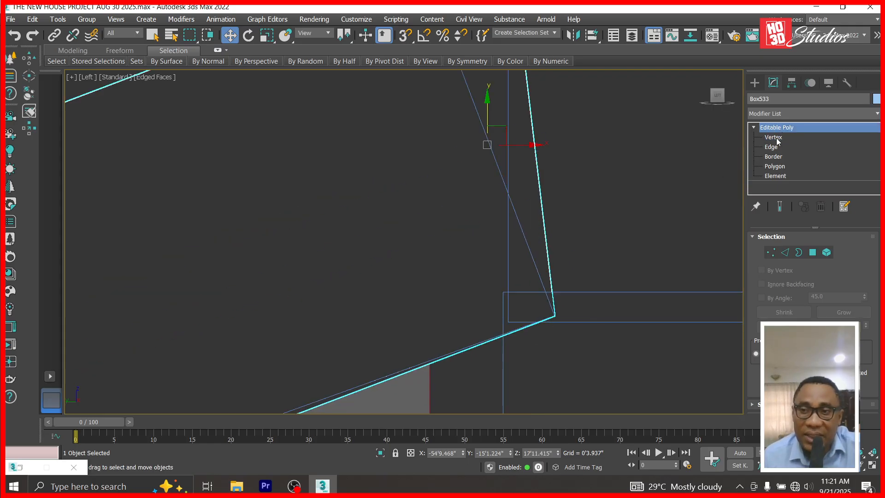
left_click(775, 138)
left_click_drag(603, 315, 551, 315)
left_click_drag(508, 270, 524, 287)
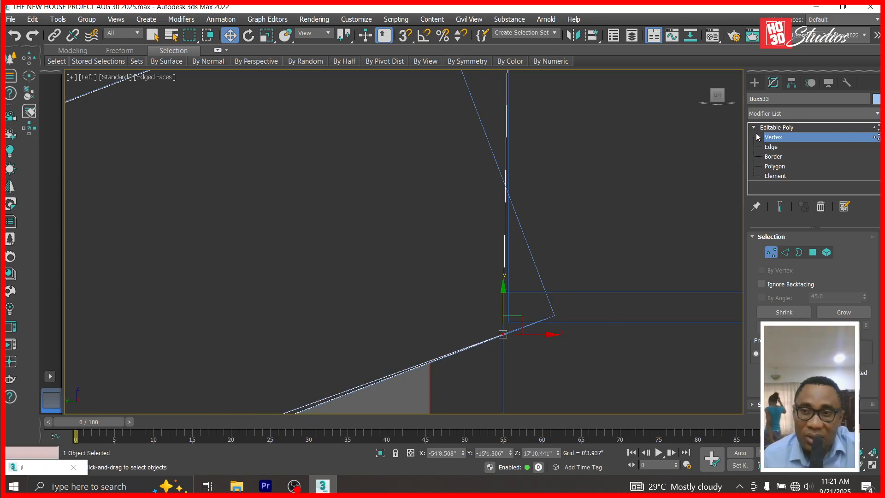
left_click(776, 128)
Hide the reshaped copy and the original to check the fit, then unhide all objects.
scroll(498, 268, "up", 3)
right_click(494, 263)
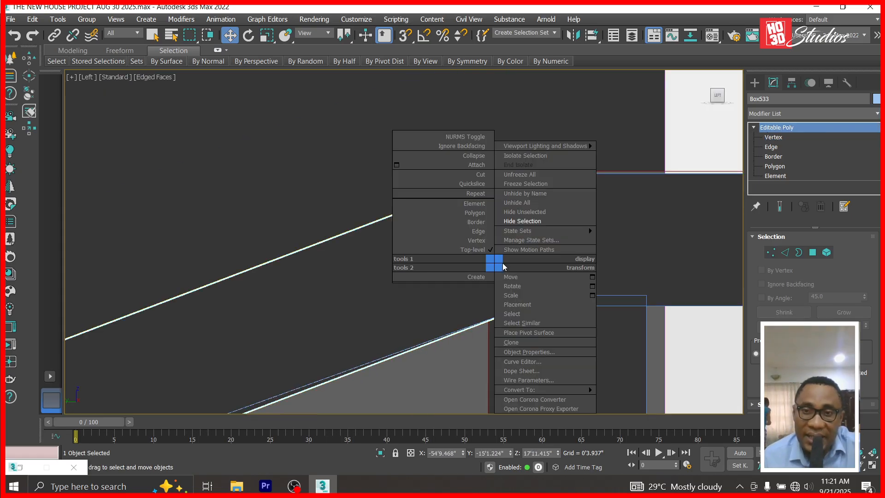
left_click(535, 220)
left_click(500, 224)
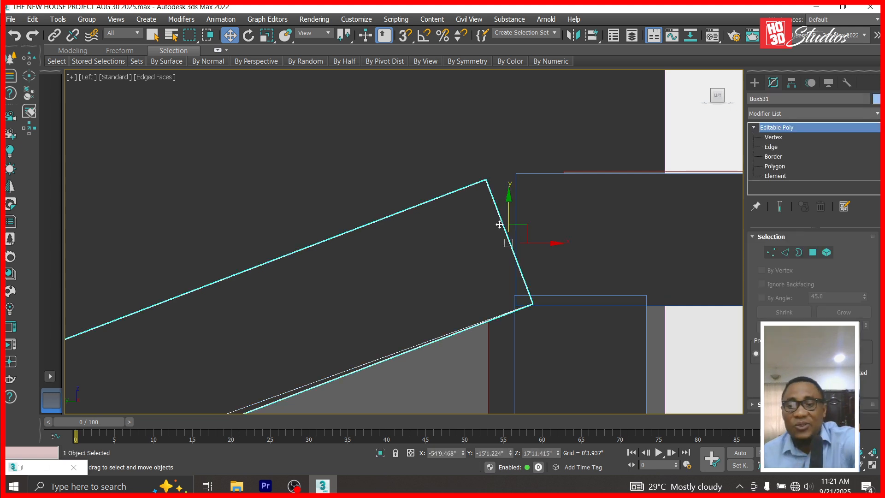
key("Delete")
right_click(500, 224)
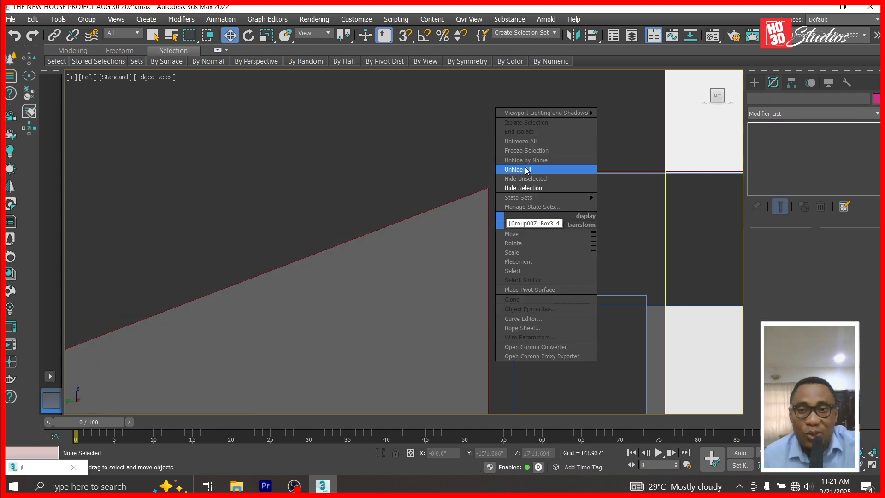
left_click(527, 169)
scroll(523, 357, "up", 3)
scroll(523, 357, "up", 3)
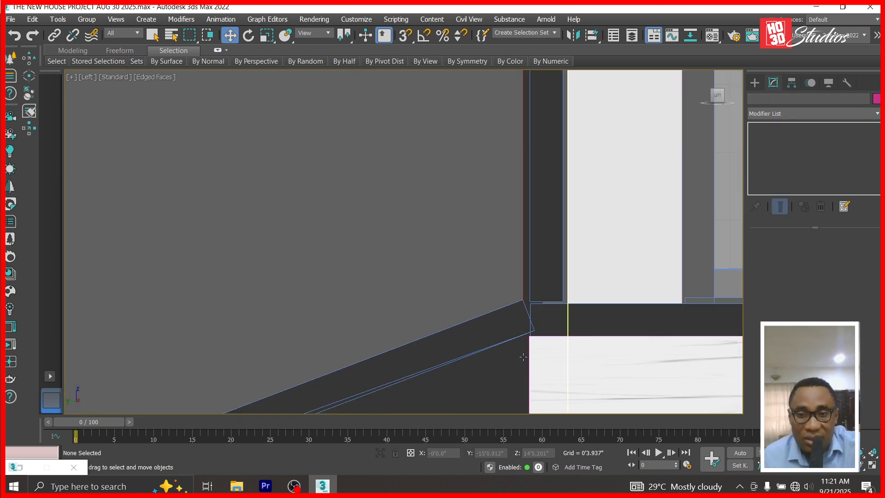
scroll(523, 357, "up", 5)
left_click(531, 251)
Clone Box532 as a copy and move its top vertex right and up to the vertical edge.
scroll(548, 228, "up", 2)
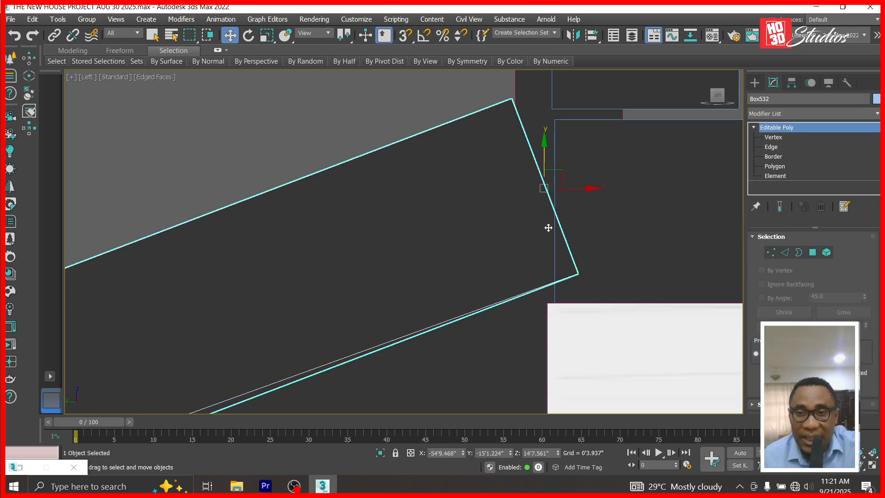
left_click(32, 19)
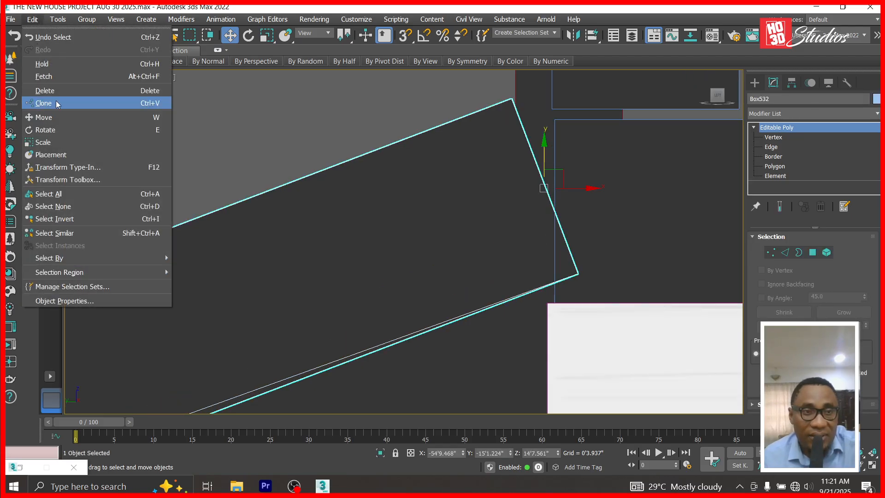
left_click(61, 102)
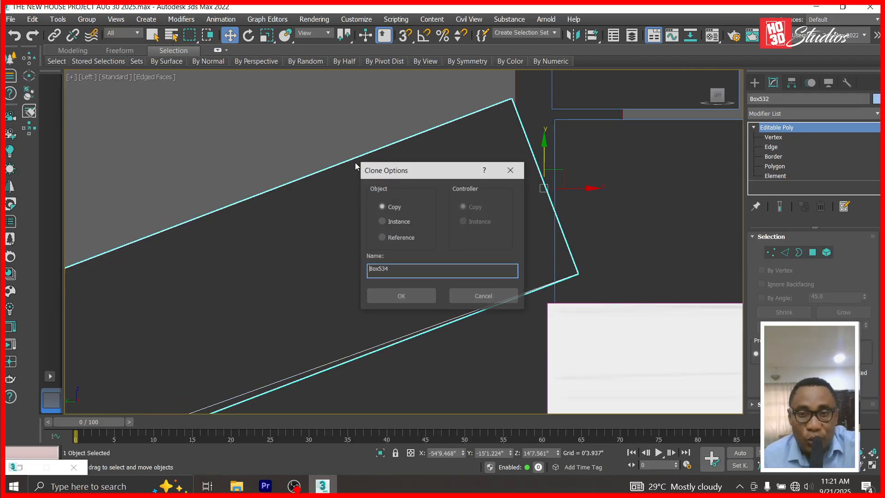
left_click(399, 296)
left_click(753, 128)
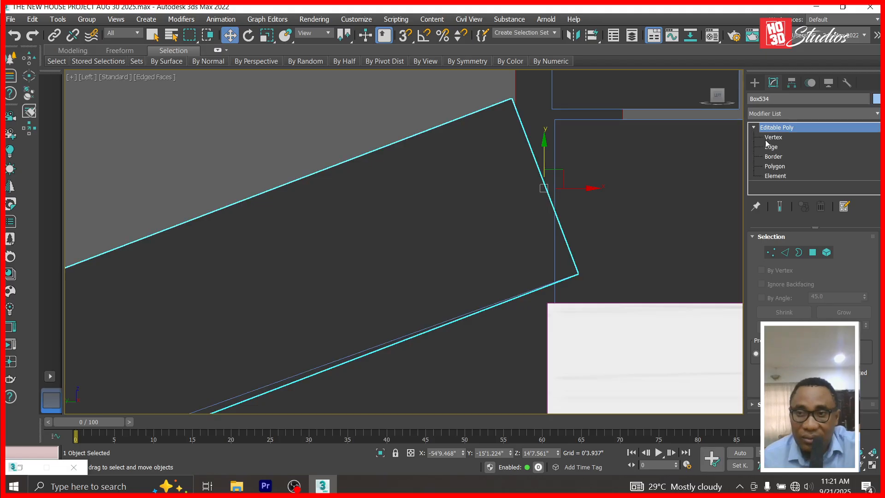
left_click(774, 137)
left_click_drag(482, 88, 531, 140)
scroll(532, 89, "up", 2)
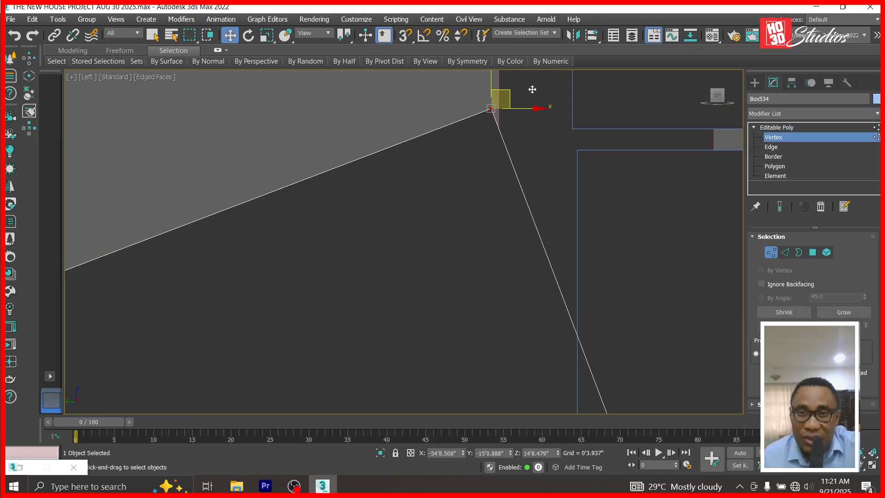
left_click_drag(511, 110, 592, 163)
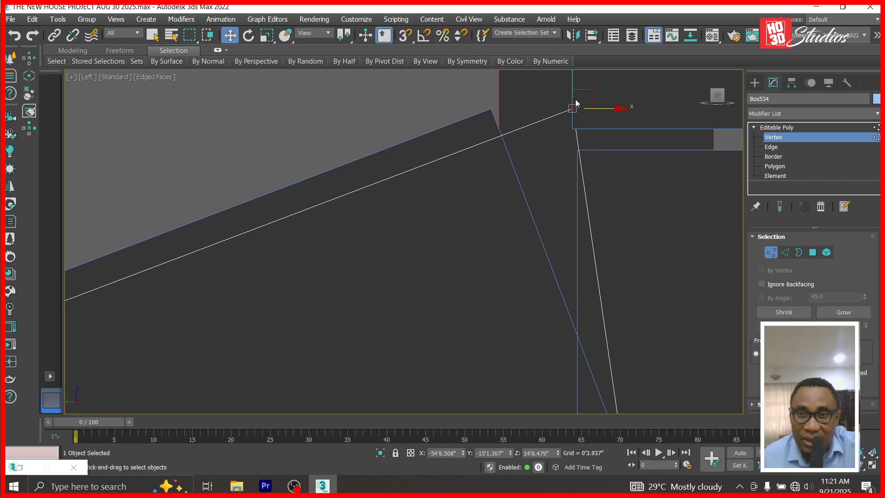
scroll(573, 153, "down", 2)
left_click_drag(576, 95, 576, 81)
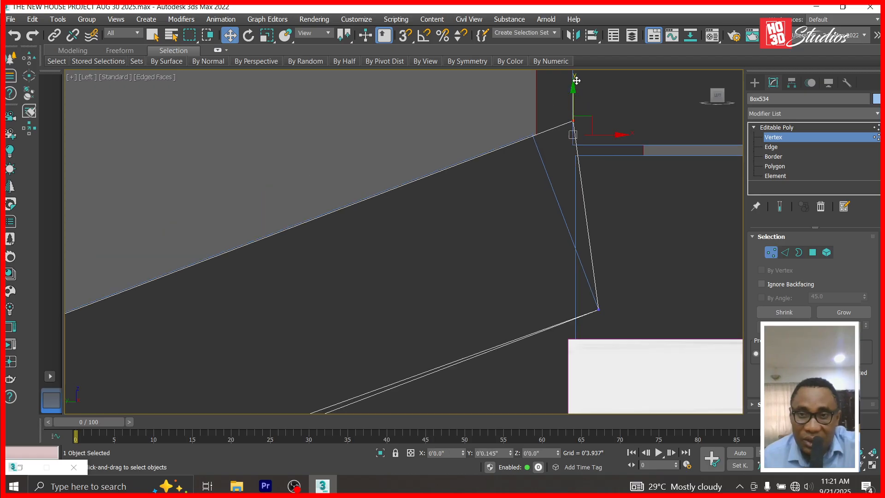
Move the copy's bottom vertex left and down so its end is vertical.
left_click_drag(636, 277, 580, 321)
left_click_drag(644, 311, 622, 310)
left_click_drag(575, 267, 574, 276)
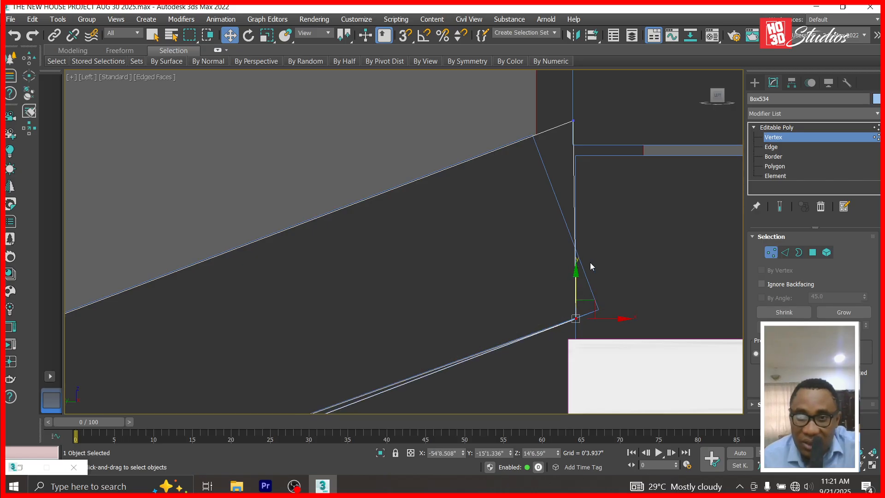
left_click(760, 129)
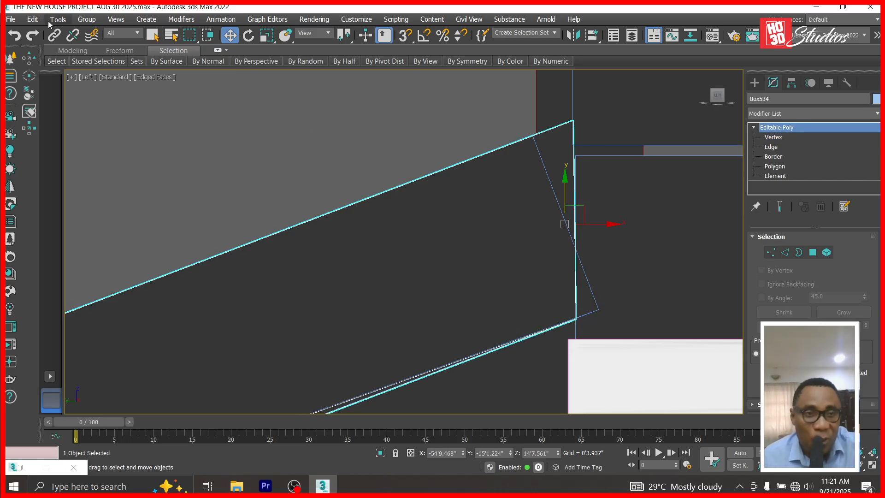
left_click(30, 19)
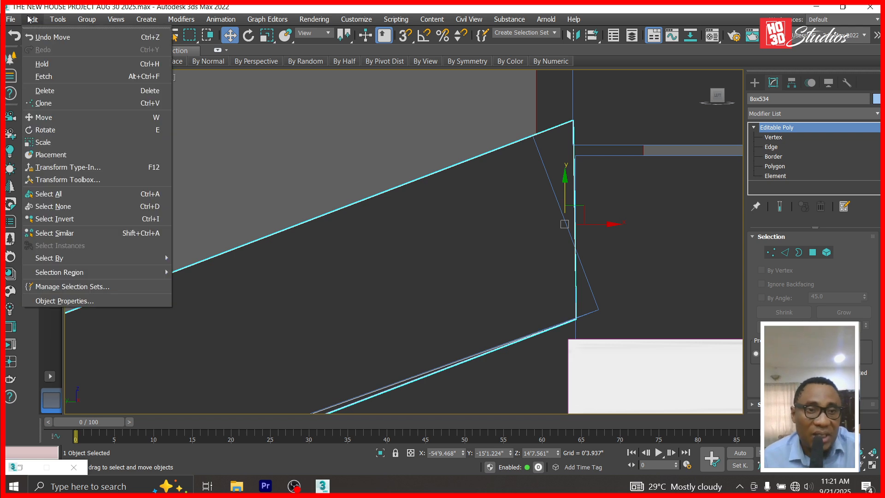
left_click(473, 282)
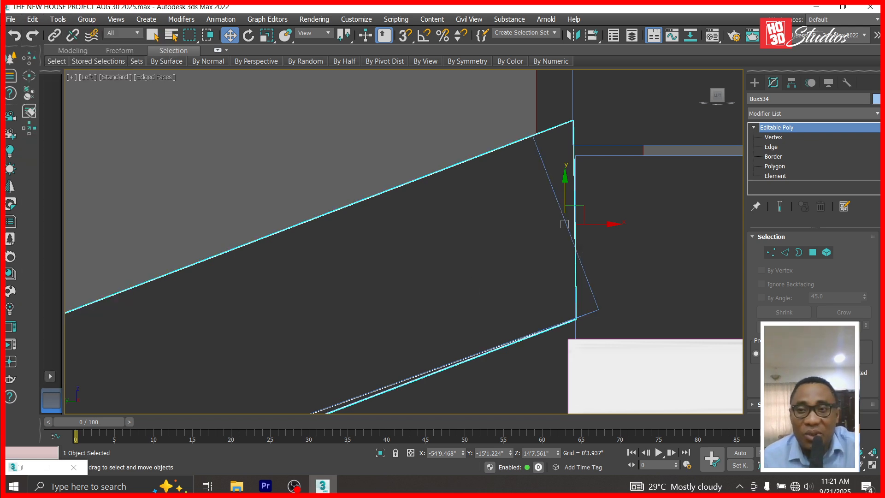
Hide the copy and original to check, unhide all, and cancel the camera dialog.
right_click(572, 133)
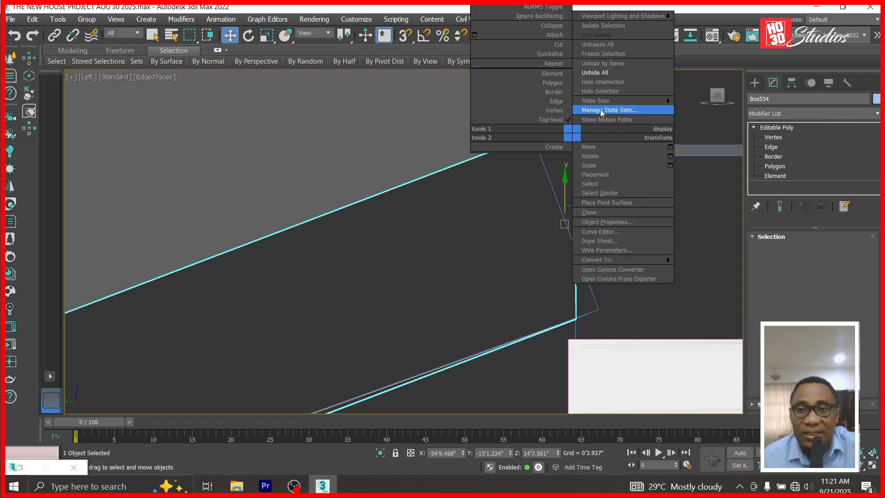
left_click(605, 91)
left_click(535, 159)
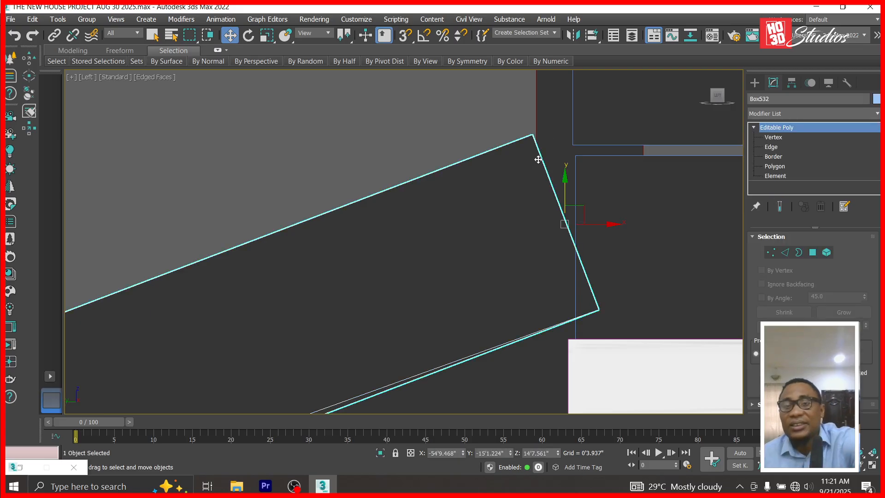
key("Delete")
right_click(548, 156)
left_click(579, 103)
key("c")
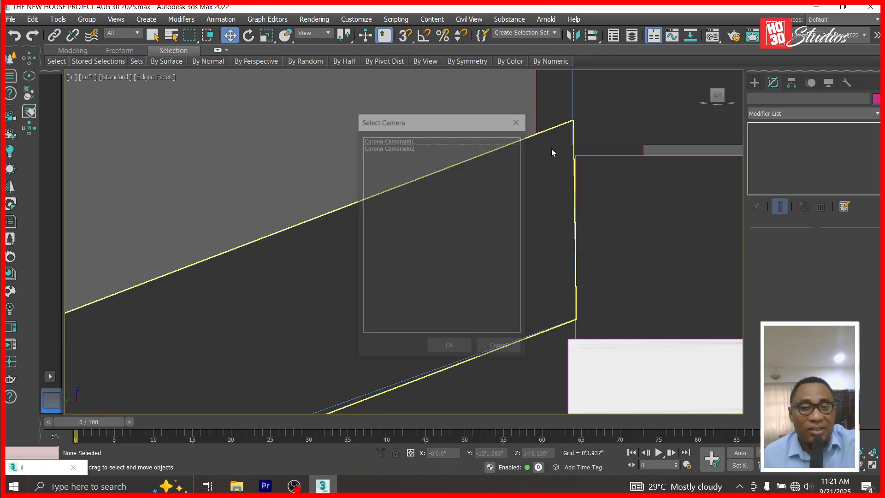
left_click(449, 349)
scroll(576, 227, "down", 5)
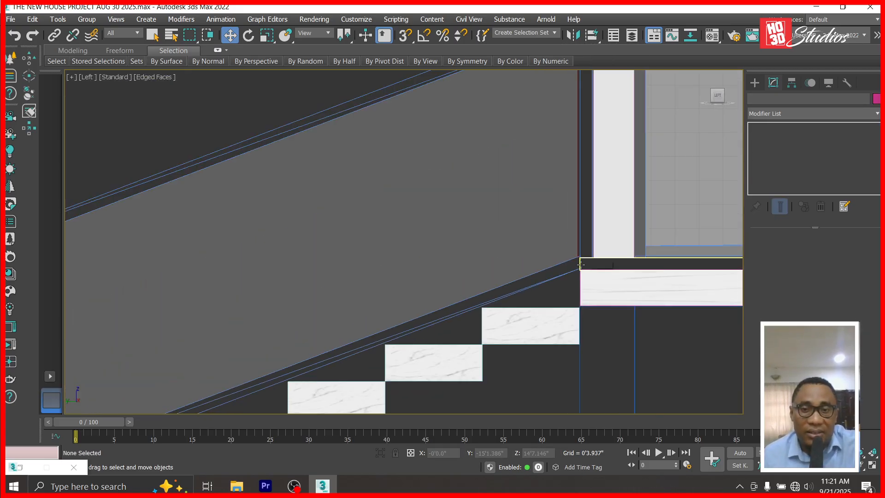
scroll(573, 226, "up", 3)
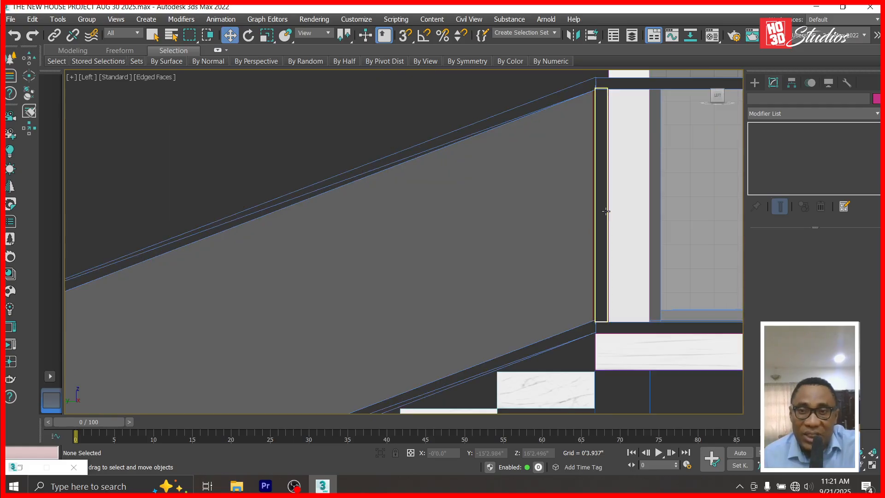
left_click(606, 211)
scroll(606, 211, "down", 3)
Clone the end post down along the railing as Box535 and lower it slightly.
left_click_drag(613, 164, 378, 258, "shift")
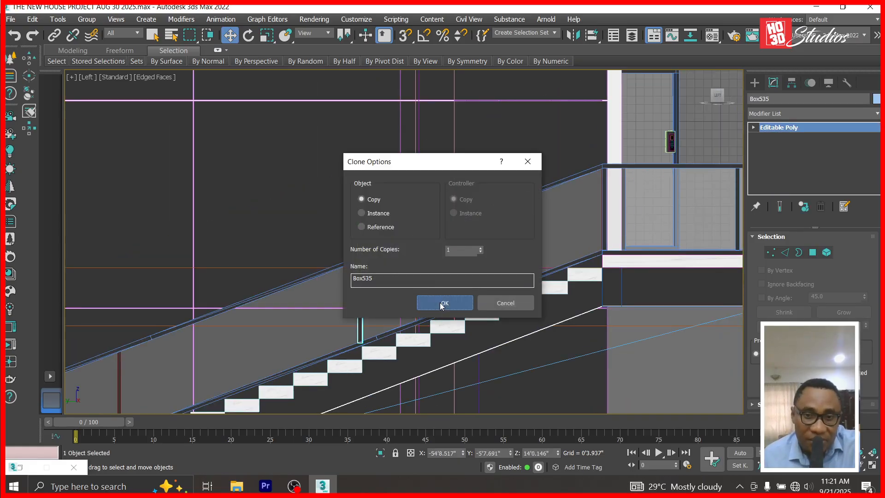
left_click(443, 301)
scroll(357, 258, "up", 5)
scroll(357, 258, "up", 4)
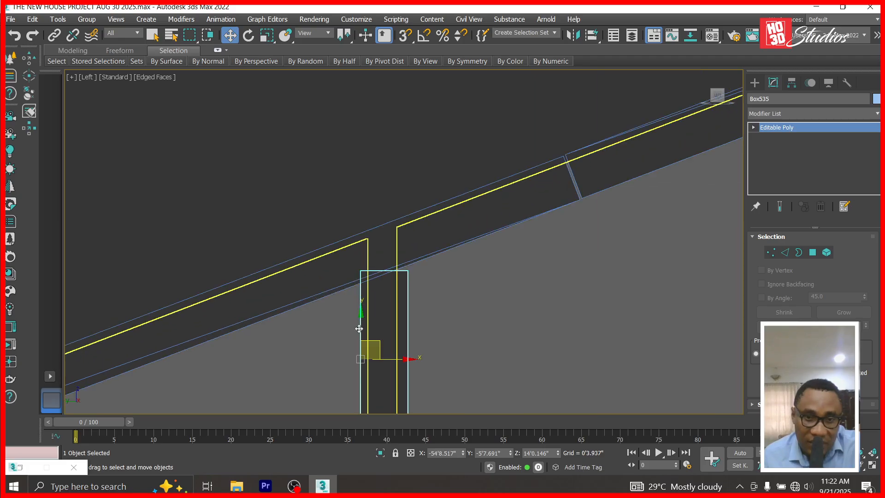
left_click_drag(356, 312, 357, 325)
scroll(359, 300, "up", 5)
Raise the post's top corner vertices to follow the handrail slope.
left_click(753, 128)
left_click(773, 137)
left_click(364, 215)
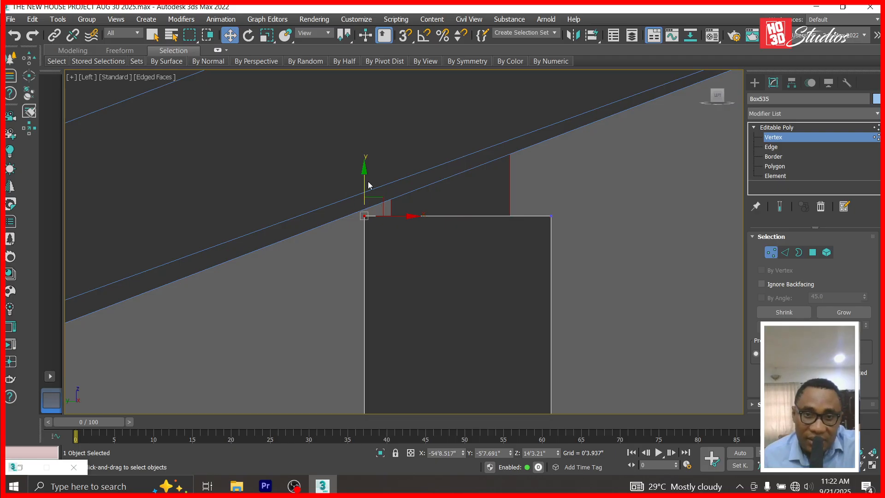
left_click_drag(366, 172, 366, 166)
left_click(551, 215)
left_click_drag(551, 173, 555, 94)
Raise the post's bottom corner vertices to match the stair slope.
scroll(555, 158, "down", 5)
scroll(567, 253, "down", 5)
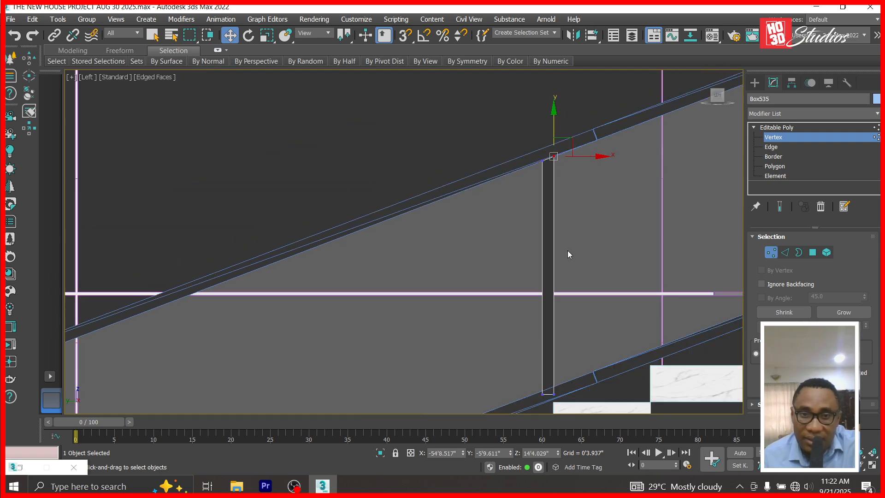
scroll(568, 251, "up", 8)
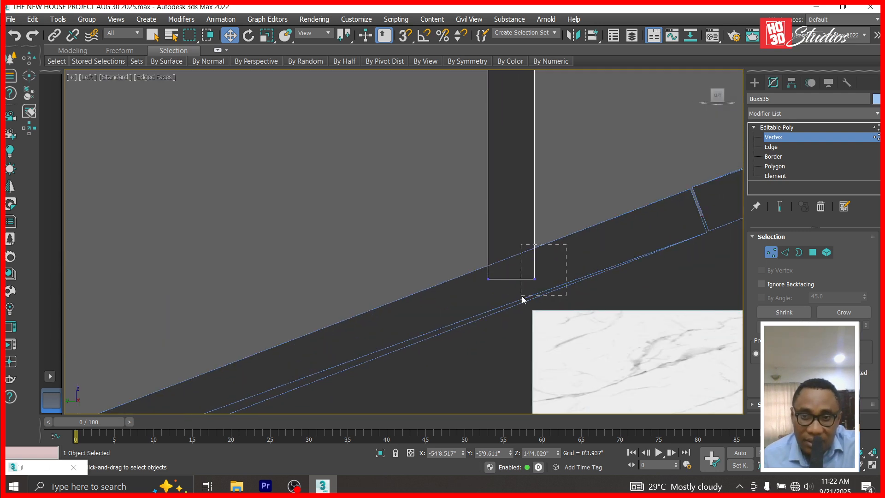
left_click_drag(534, 241, 536, 208)
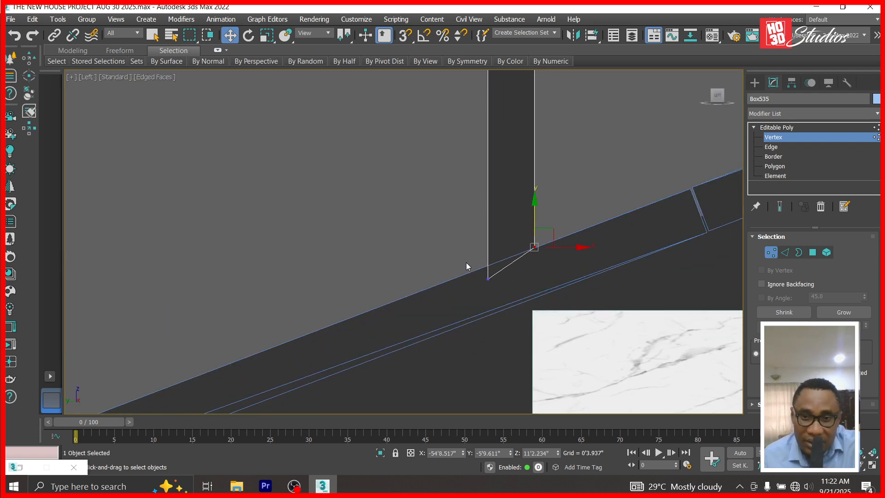
left_click_drag(485, 243, 485, 225)
left_click(808, 129)
scroll(634, 243, "down", 5)
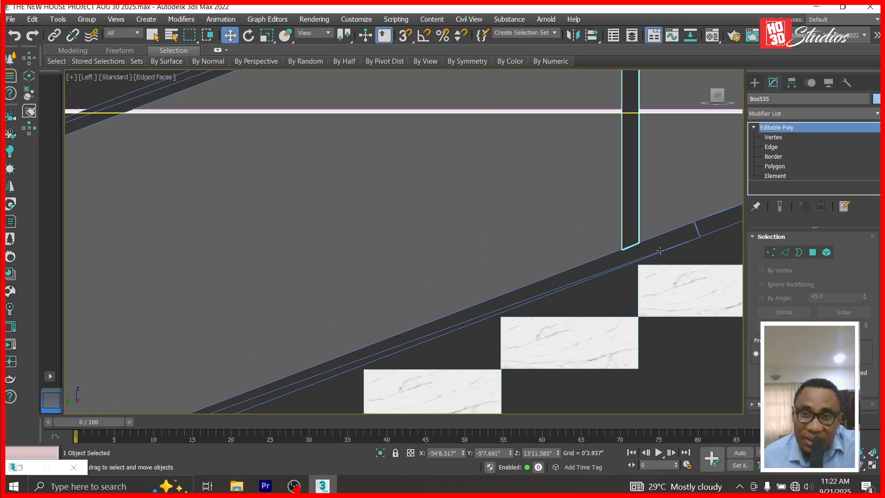
scroll(658, 177, "down", 2)
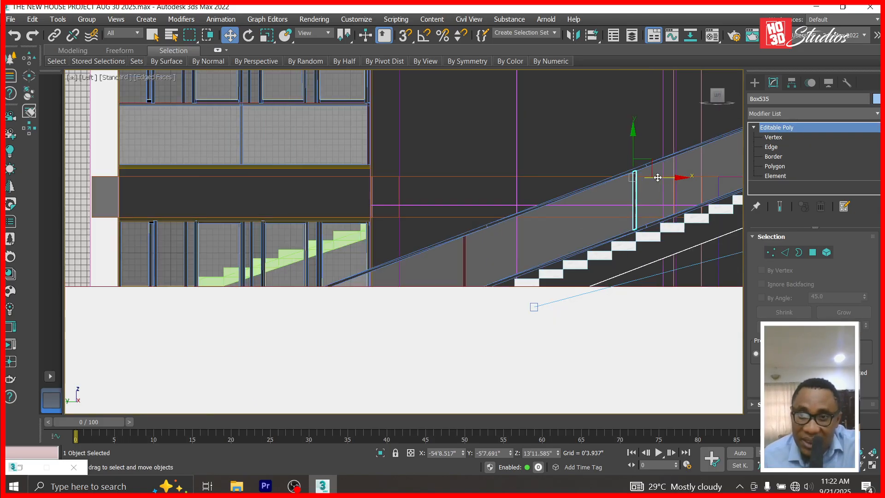
left_click(494, 344)
Hide the large white wall box Box006.
right_click(463, 325)
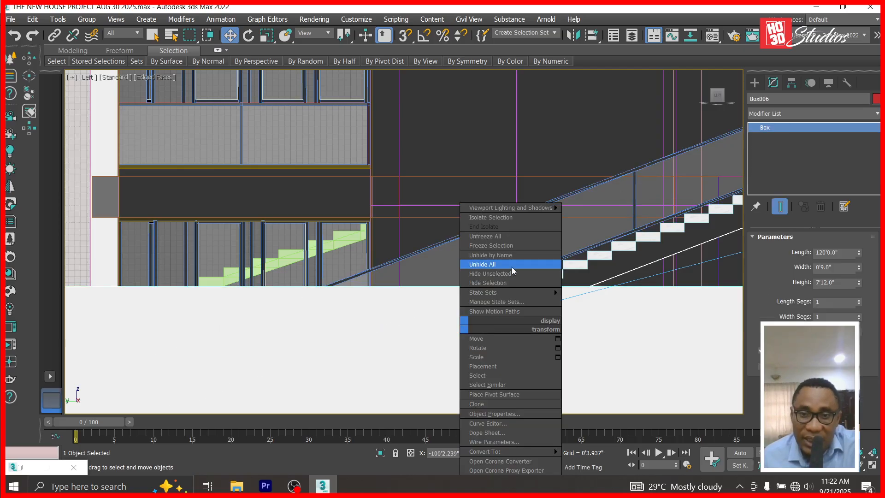
left_click(510, 283)
scroll(636, 193, "up", 2)
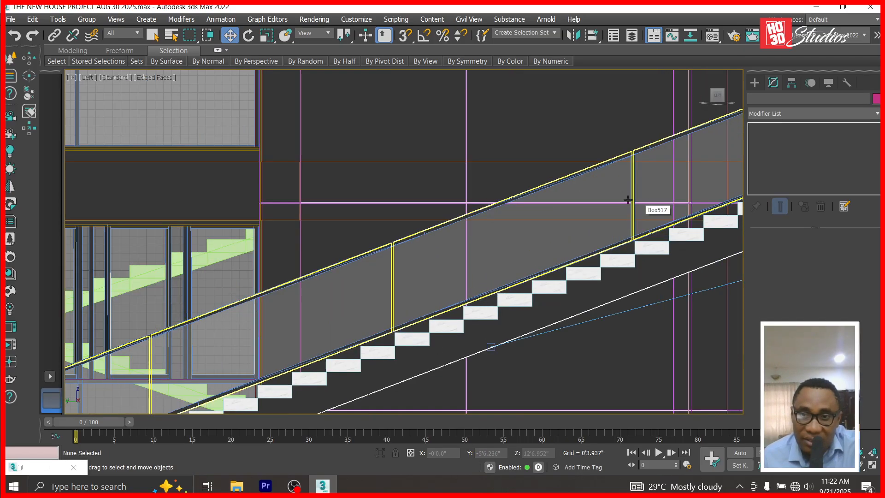
scroll(637, 192, "up", 3)
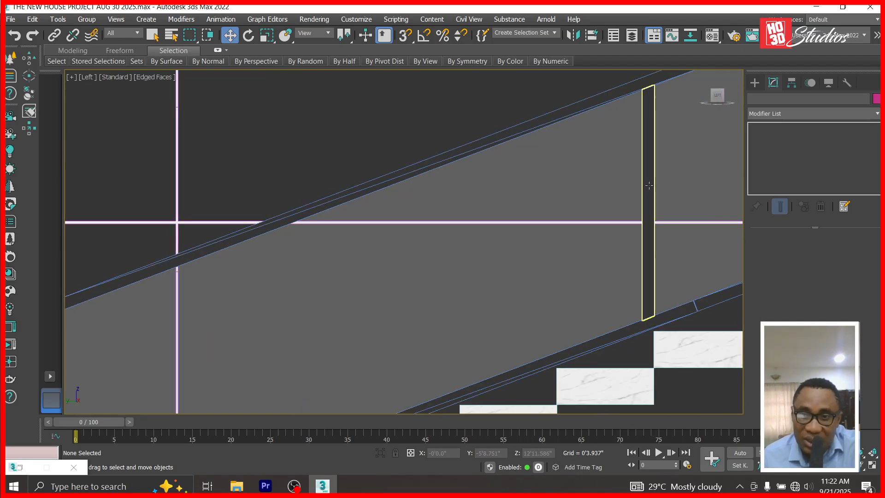
Clone the trimmed railing post as a copy further down the stair.
left_click(648, 185)
scroll(649, 185, "down", 3)
left_click_drag(652, 142, 327, 274, "shift")
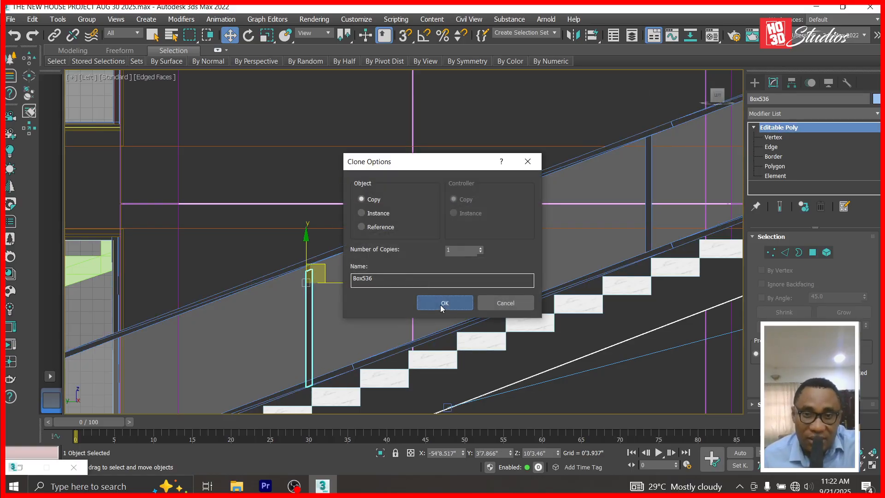
left_click(444, 301)
scroll(315, 285, "up", 6)
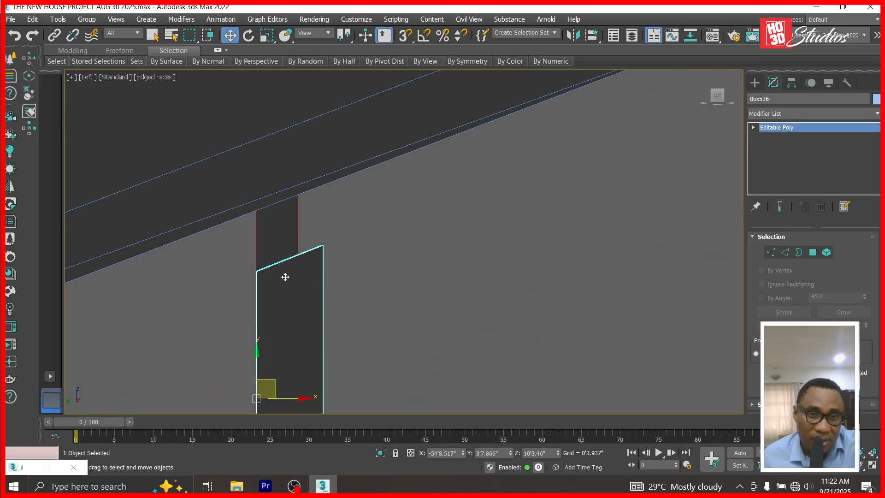
scroll(285, 277, "down", 7)
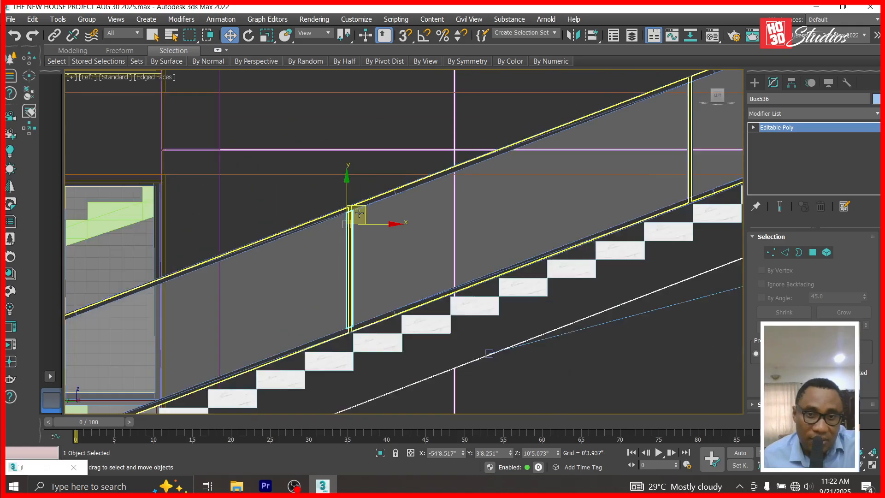
scroll(359, 213, "down", 4)
Add two more post copies down to the stair foot, raising each to meet the handrail.
left_click_drag(376, 202, 256, 249, "shift")
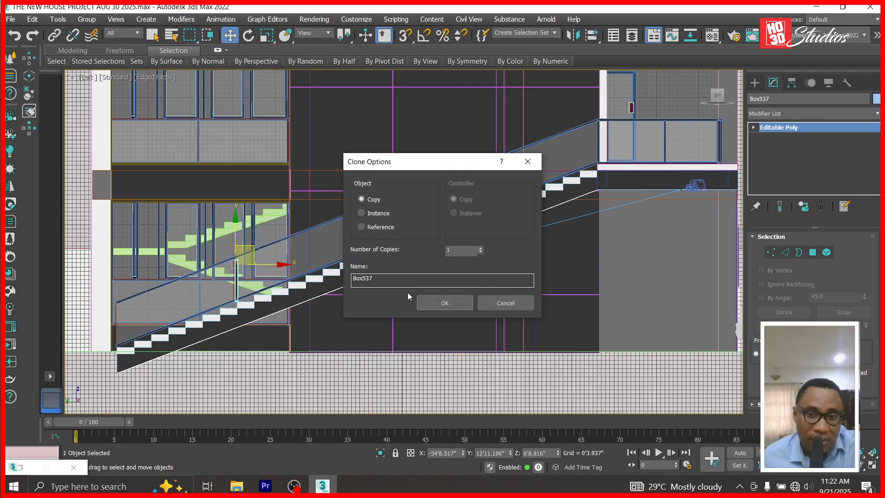
left_click(433, 303)
scroll(272, 269, "up", 6)
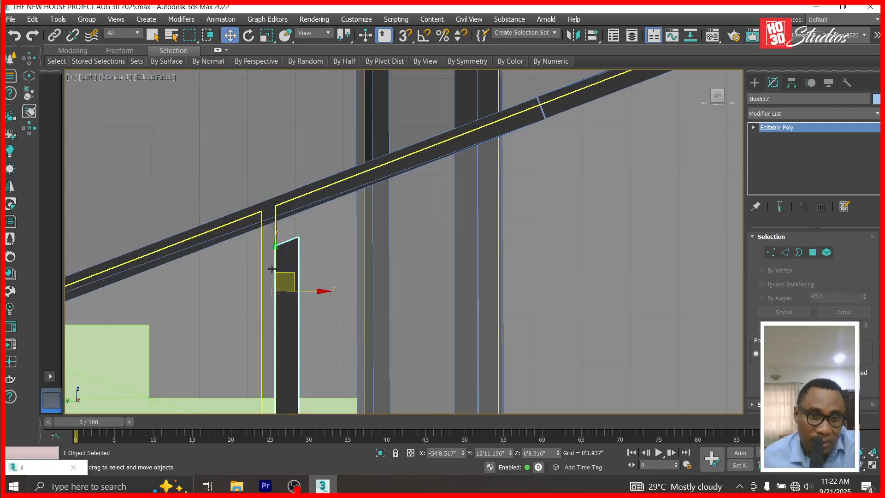
left_click_drag(293, 275, 276, 255)
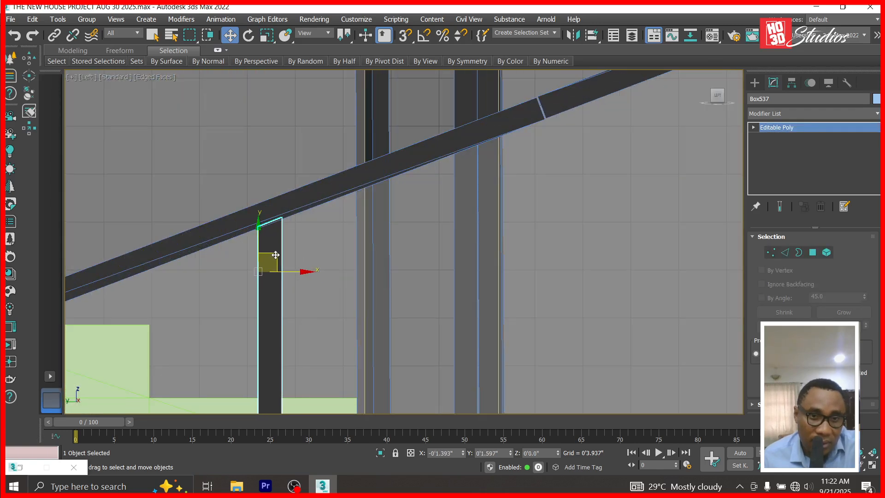
scroll(592, 210, "down", 5)
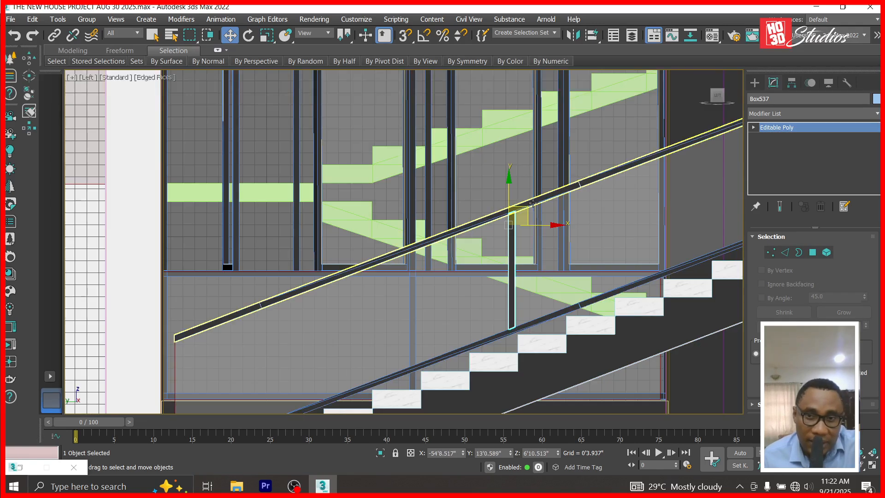
left_click_drag(525, 215, 191, 345)
left_click(444, 302)
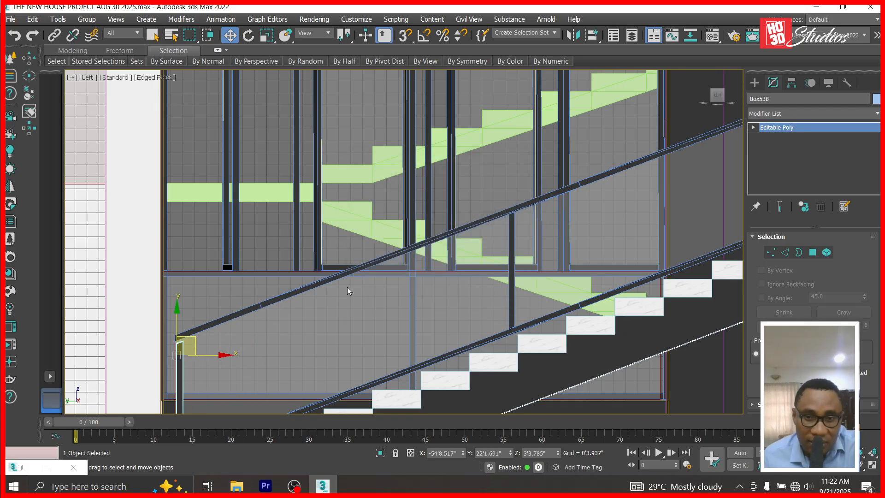
scroll(185, 286, "up", 6)
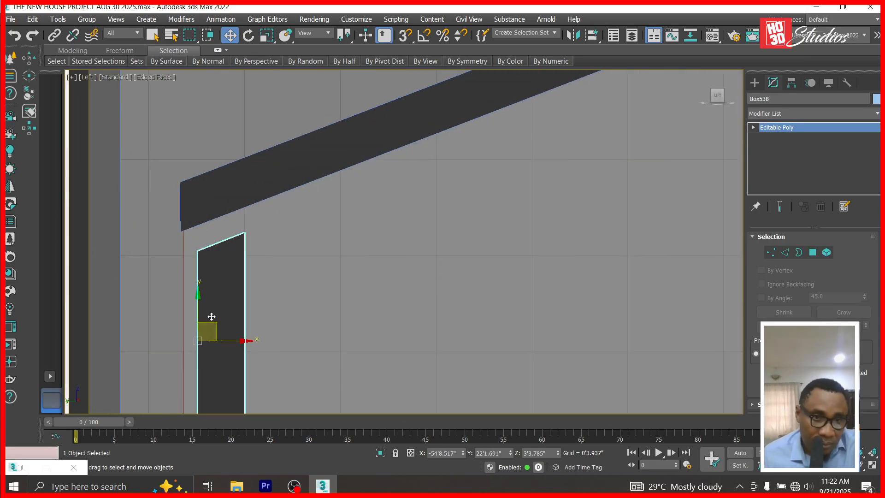
left_click_drag(206, 326, 189, 307)
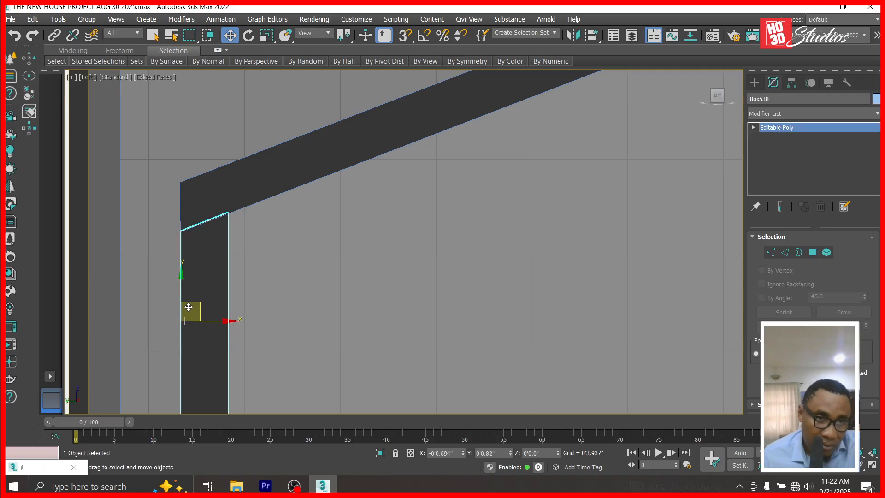
scroll(415, 141, "down", 6)
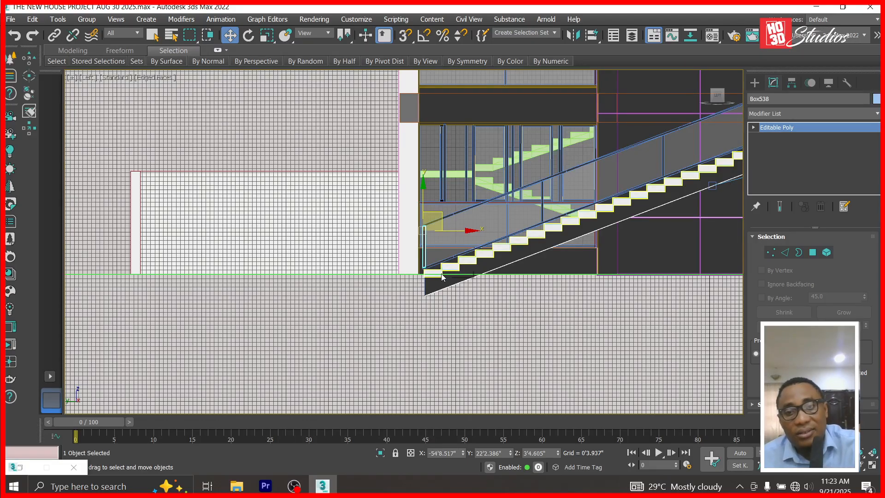
Look through Corona Camera001 and orbit it to face the staircase.
key("c")
double_click(407, 139)
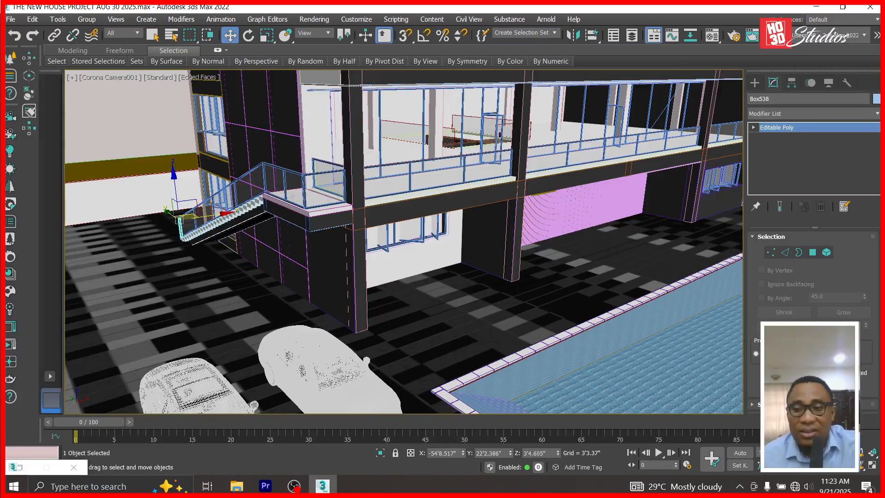
middle_click_drag(221, 244, 316, 244, "alt")
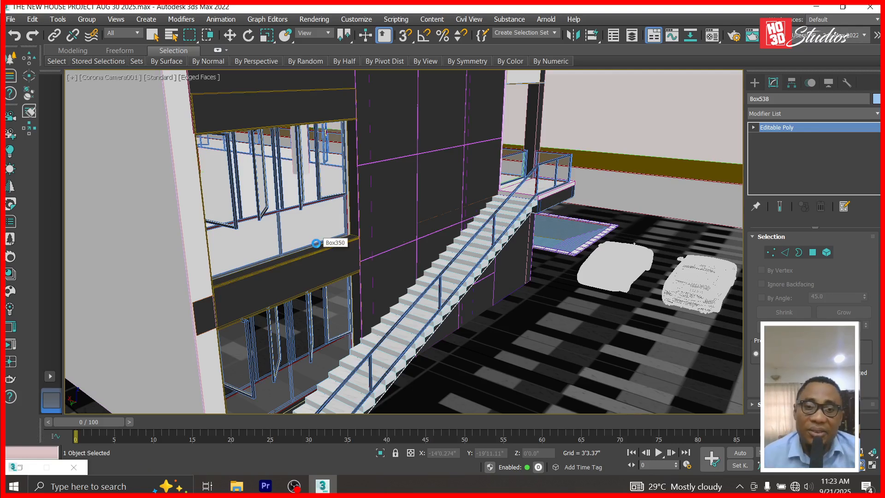
Render the camera view with Corona, minimize the missing-file error, and maximize the frame buffer.
left_click(303, 22)
left_click(314, 34)
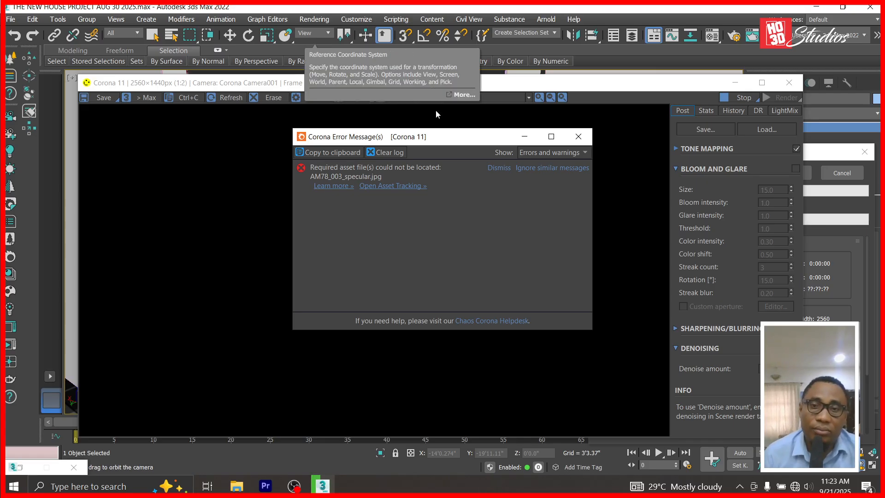
left_click(526, 139)
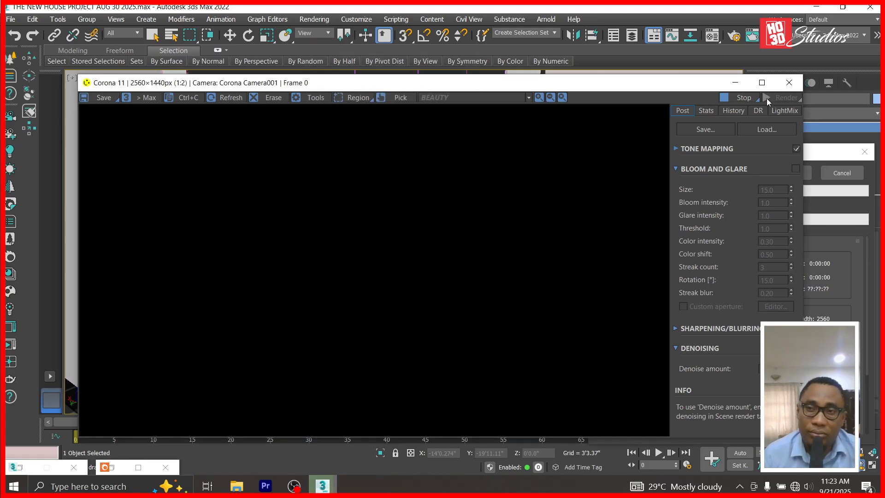
left_click(762, 83)
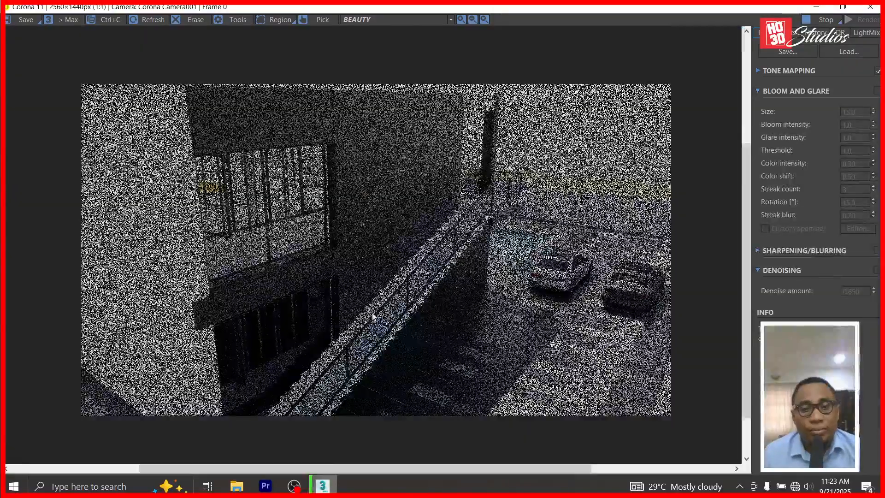
Zoom the Corona frame buffer in and out to inspect the staircase railing as it refines.
scroll(376, 316, "up", 1)
scroll(523, 294, "up", 1)
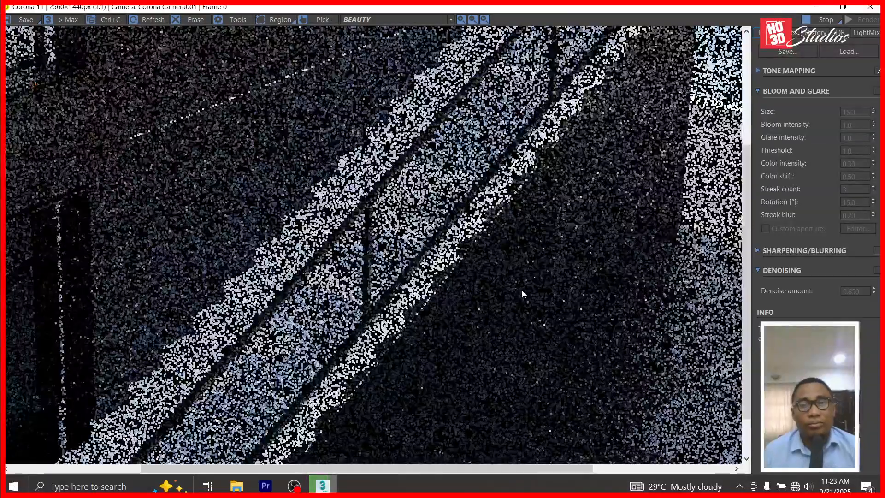
scroll(521, 290, "down", 2)
scroll(460, 237, "up", 1)
scroll(460, 238, "up", 1)
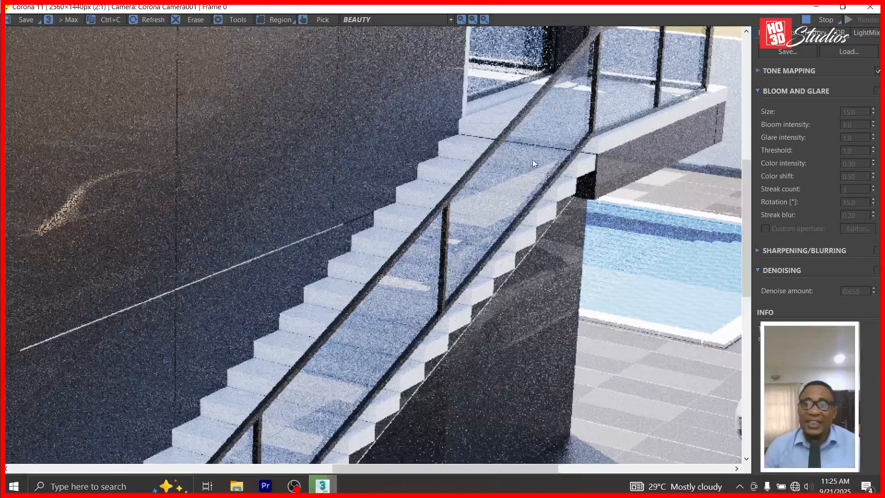
Zoom in and out on the marble stairs and glass balustrade in the Corona VFB, then stop the render.
scroll(463, 168, "up", 1)
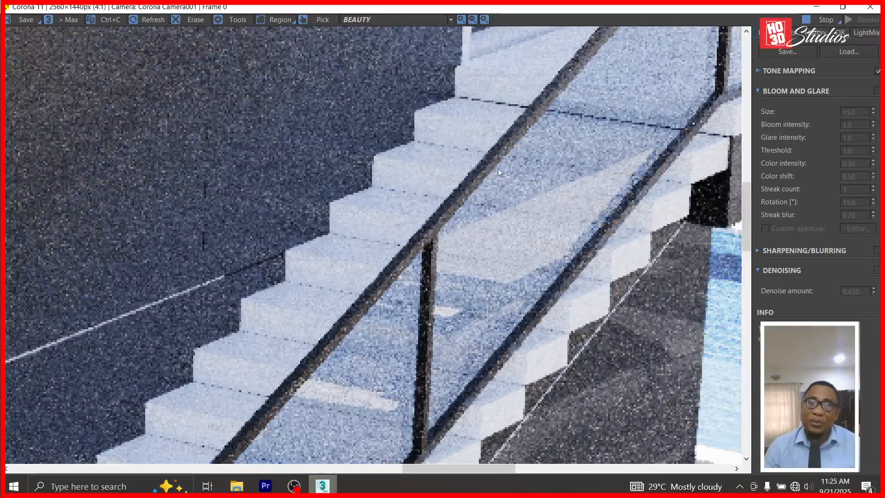
scroll(467, 208, "down", 1)
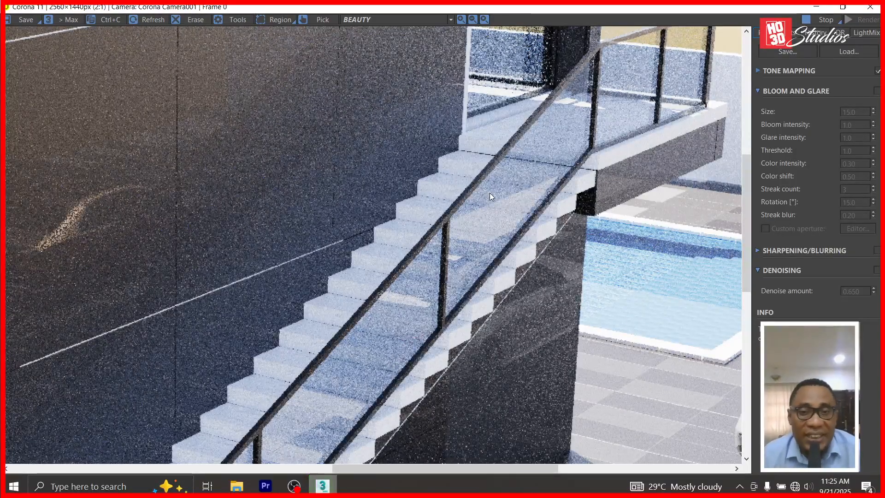
scroll(502, 287, "down", 1)
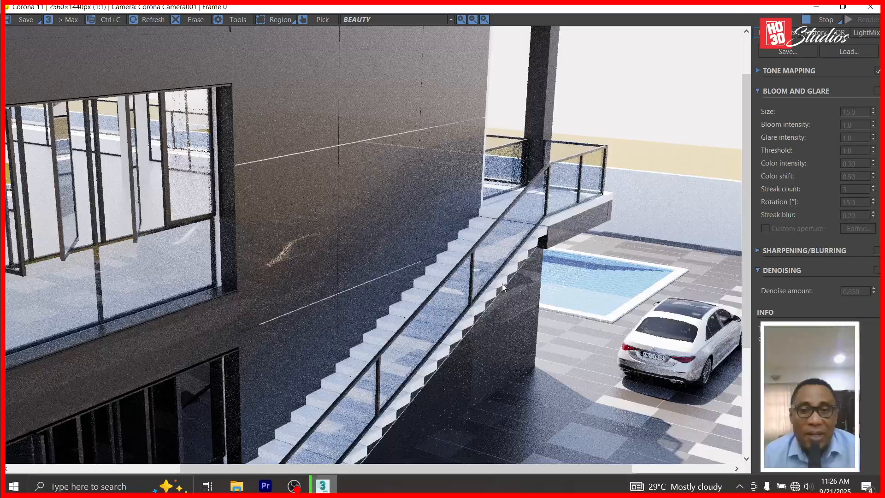
scroll(471, 232, "down", 1)
scroll(376, 382, "up", 2)
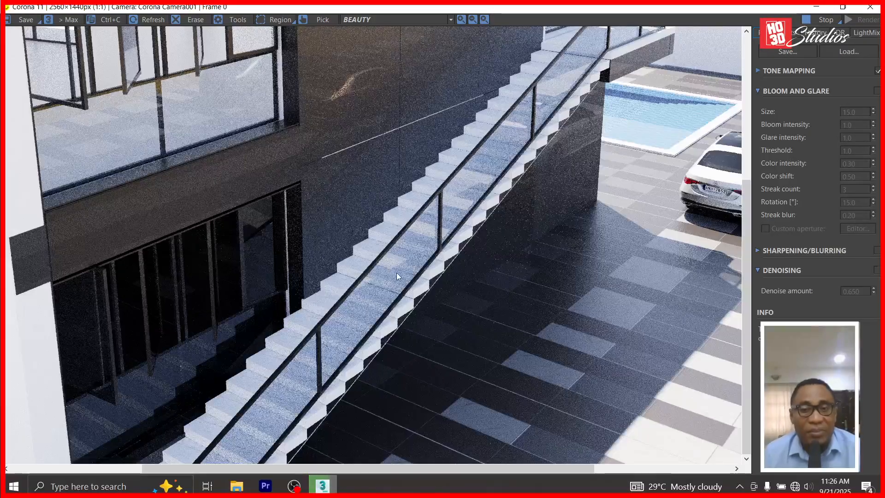
scroll(400, 291, "up", 1)
scroll(401, 285, "down", 1)
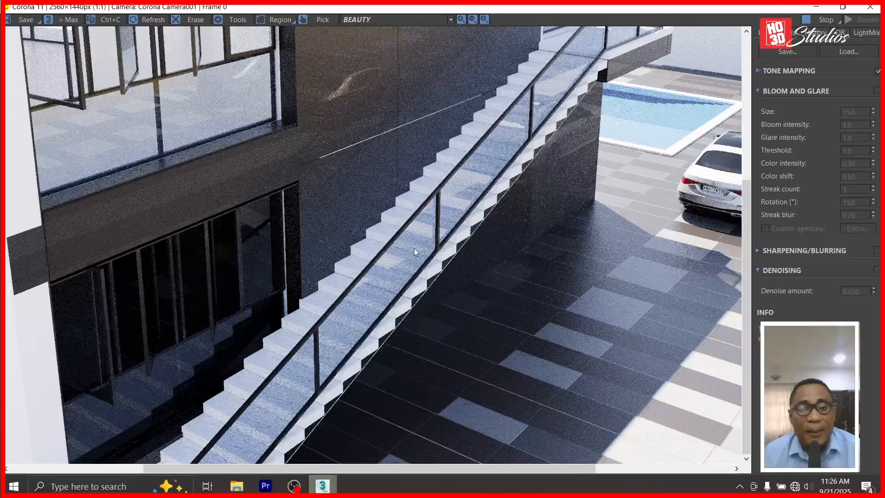
scroll(415, 246, "down", 1)
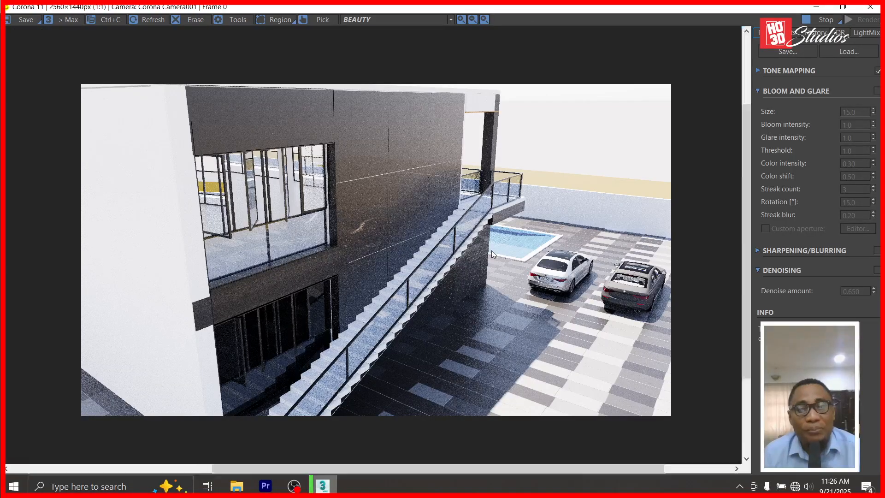
scroll(492, 250, "up", 1)
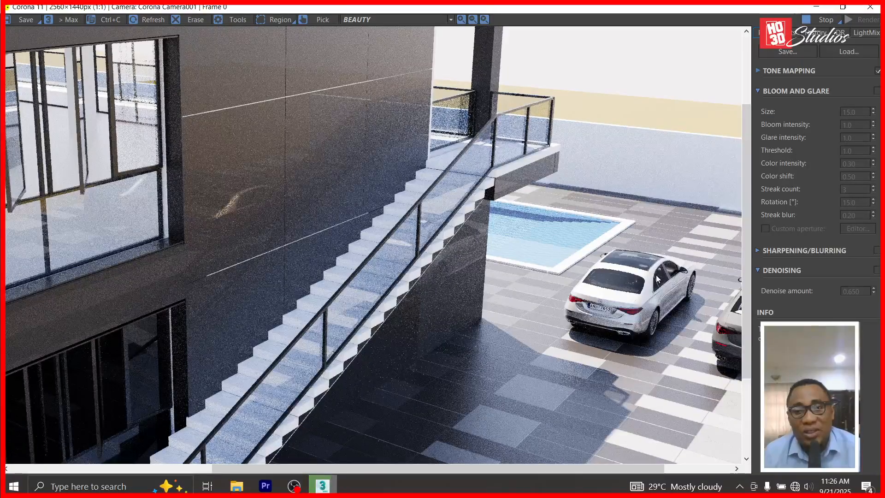
scroll(685, 282, "down", 1)
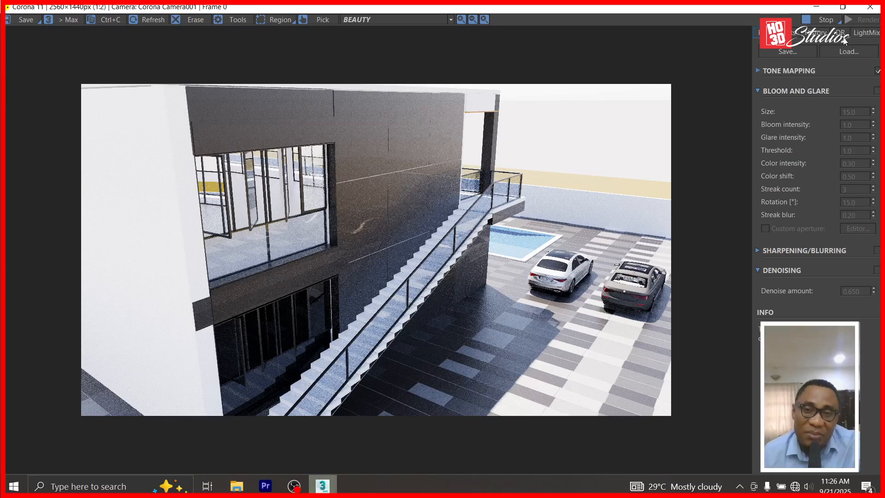
scroll(472, 187, "up", 1)
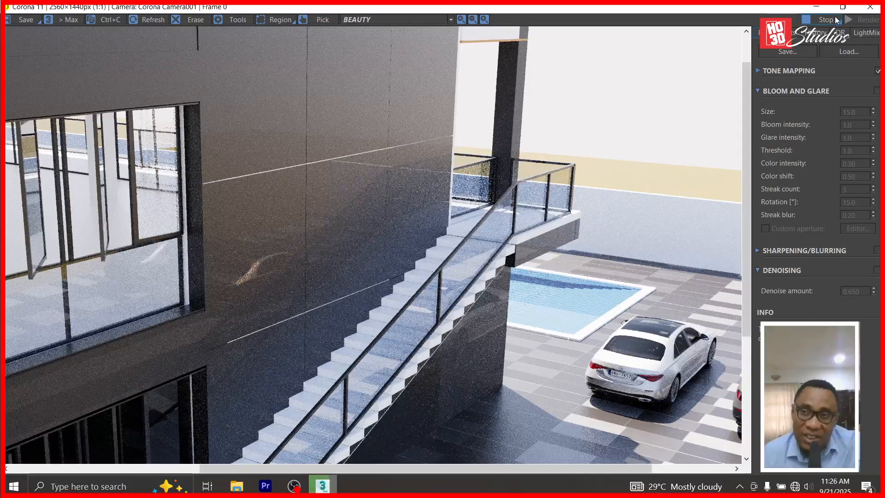
scroll(466, 193, "down", 1)
scroll(411, 314, "up", 1)
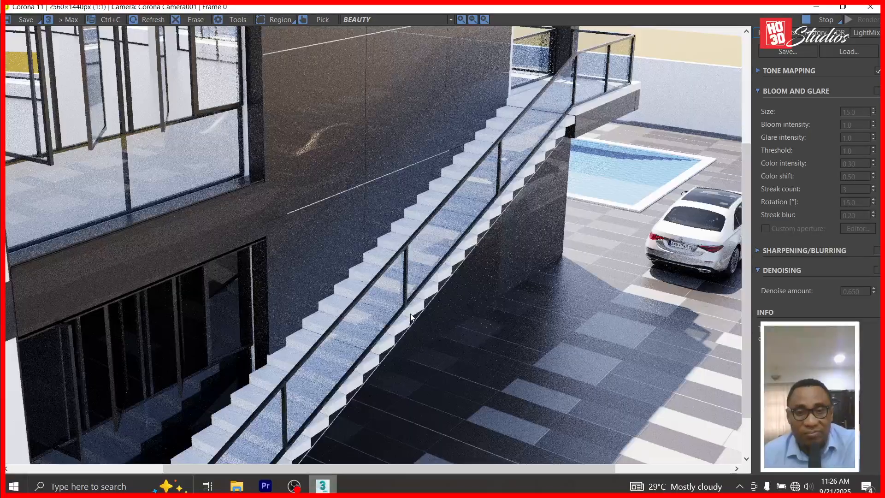
scroll(407, 314, "up", 1)
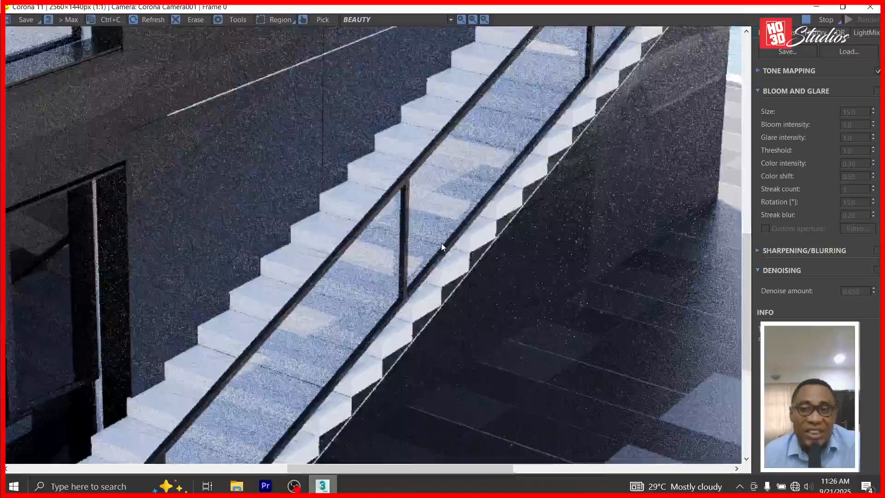
scroll(454, 213, "down", 2)
scroll(446, 245, "up", 1)
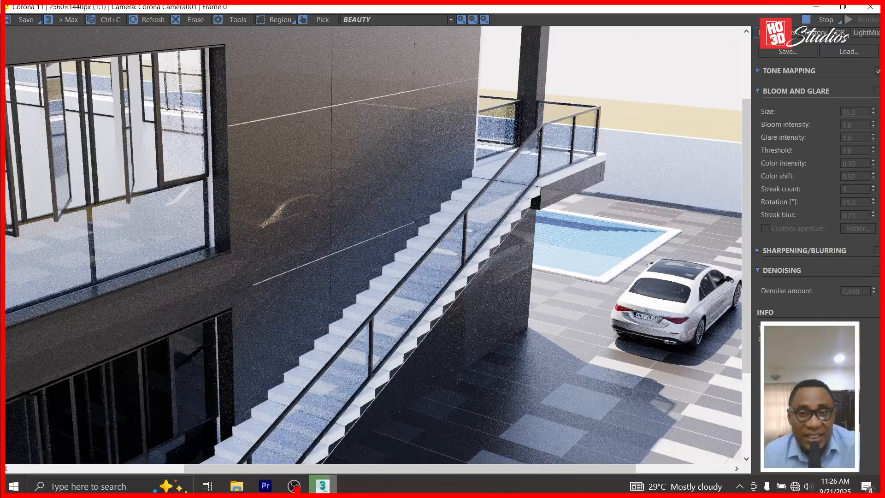
scroll(271, 220, "up", 1)
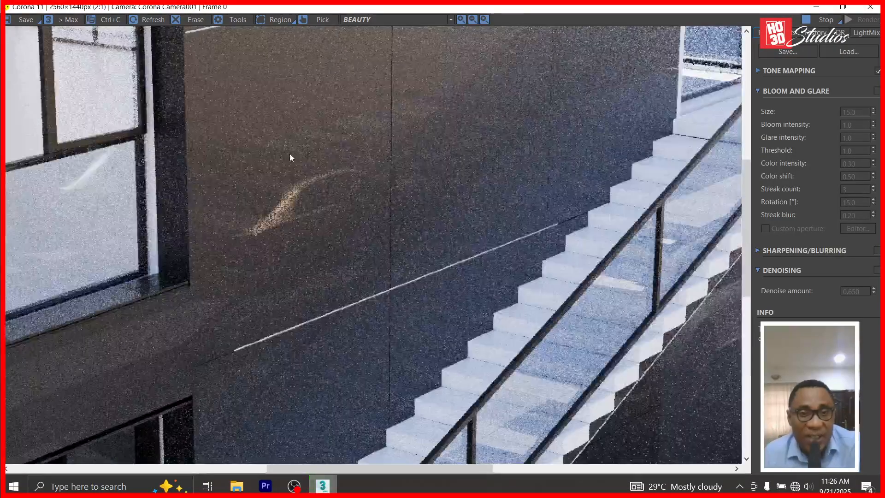
scroll(281, 180, "down", 2)
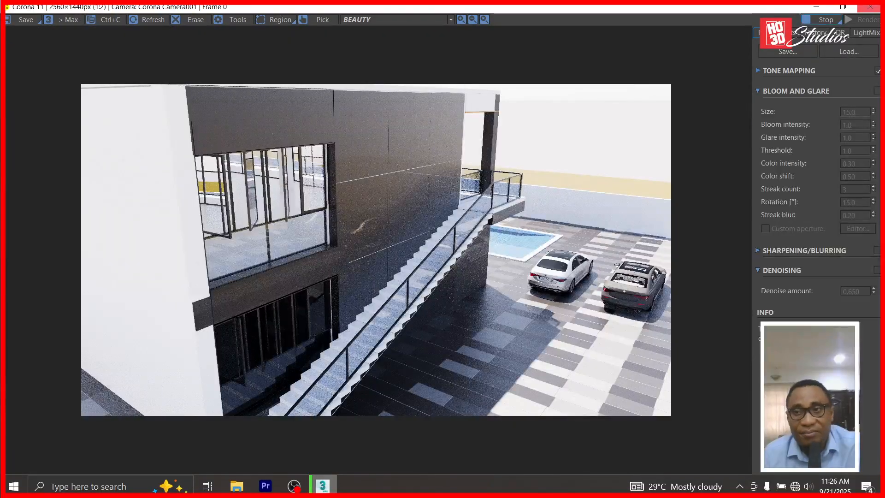
left_click(815, 20)
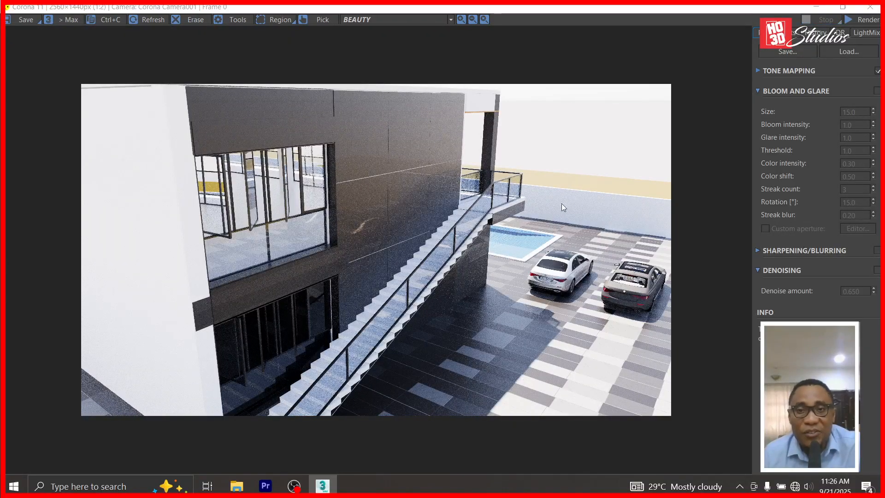
Close the render window and delete the landing glass panel, the window beam and the landing piece.
left_click(817, 6)
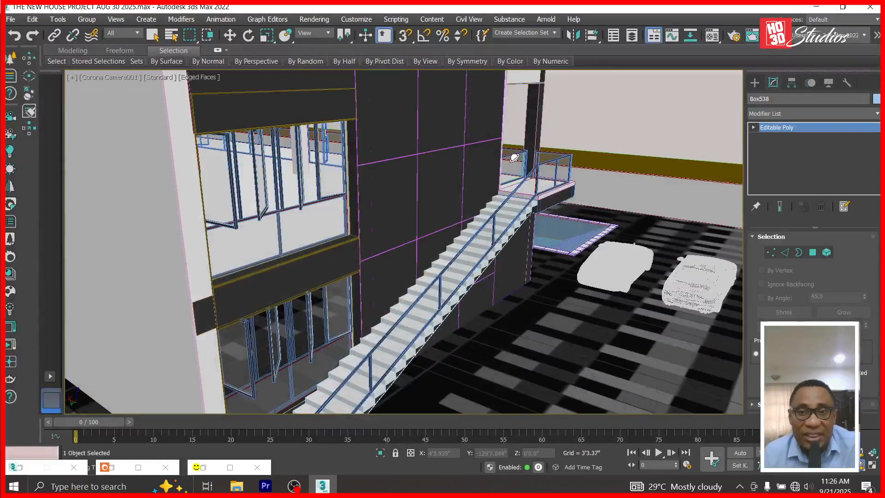
left_click(230, 35)
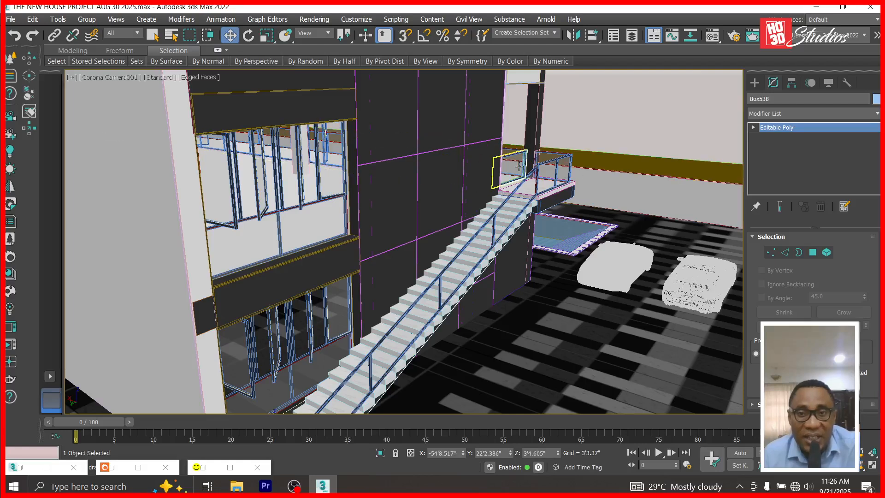
key("Delete")
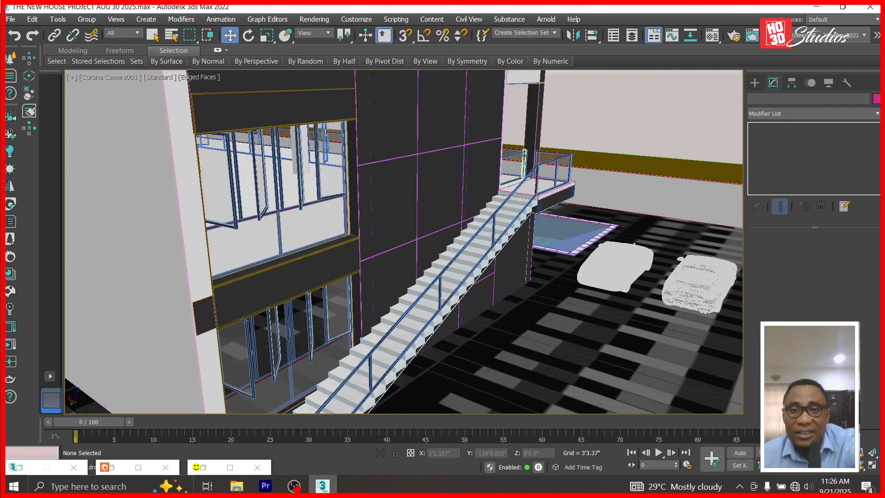
left_click(517, 155)
key("Delete")
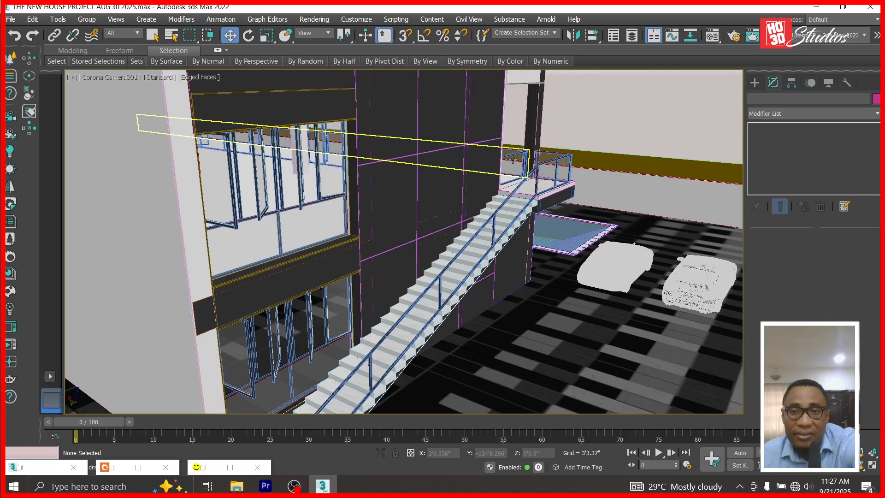
left_click(517, 156)
key("Delete")
left_click(509, 179)
key("Delete")
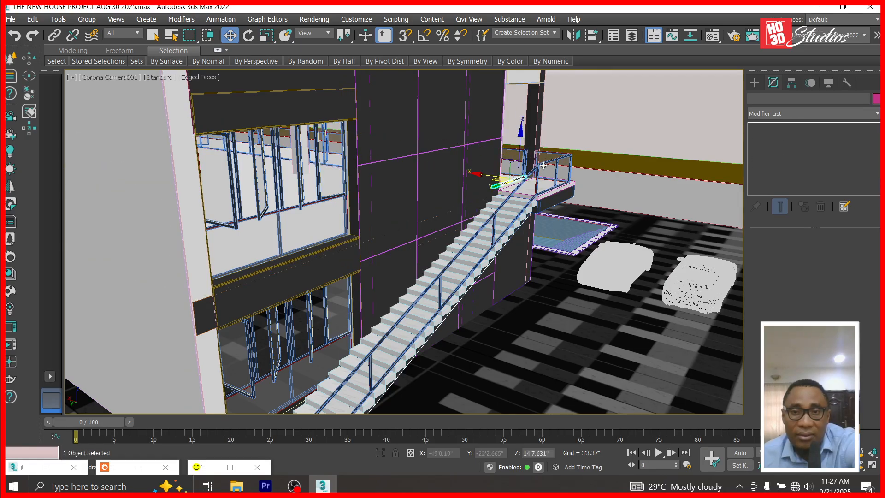
Undo several trial camera orbits and deletions to get back to the staircase and balcony view.
middle_click_drag(588, 222, 482, 185, "alt")
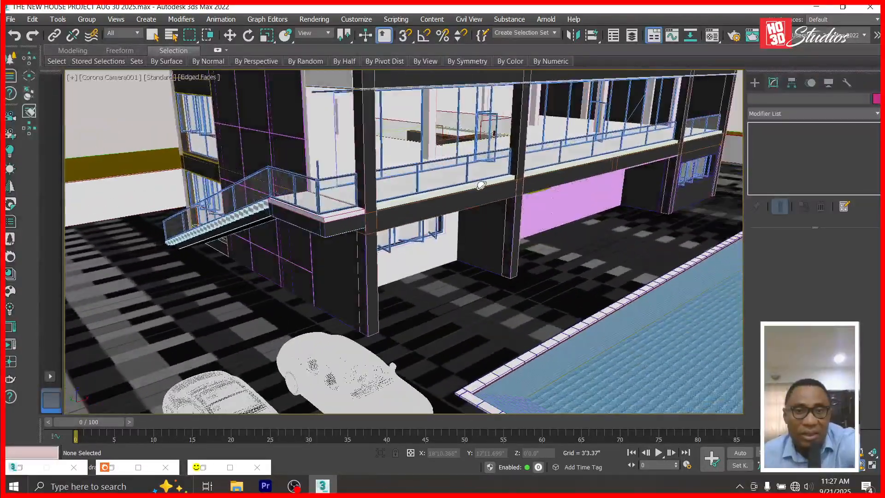
key("ctrl+z")
key("ctrl+z")
key("ctrl+z")
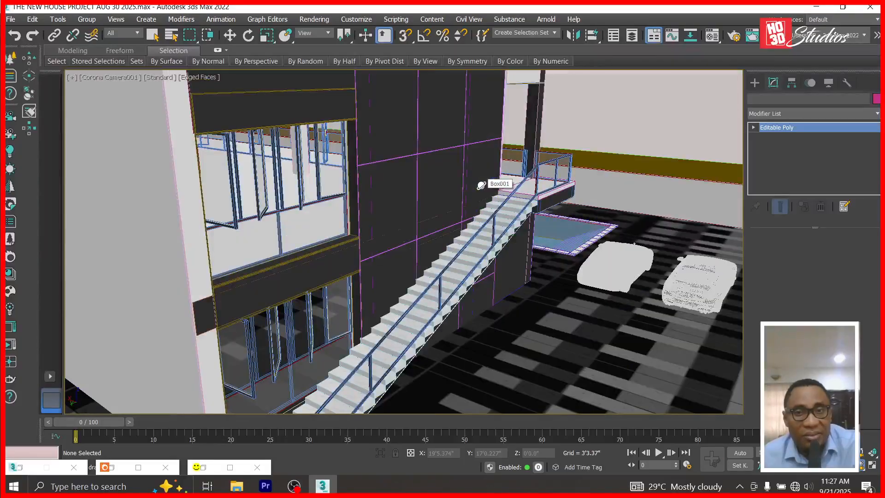
key("ctrl+z")
middle_click_drag(492, 154, 430, 162, "alt")
key("ctrl+z")
key("ctrl+z")
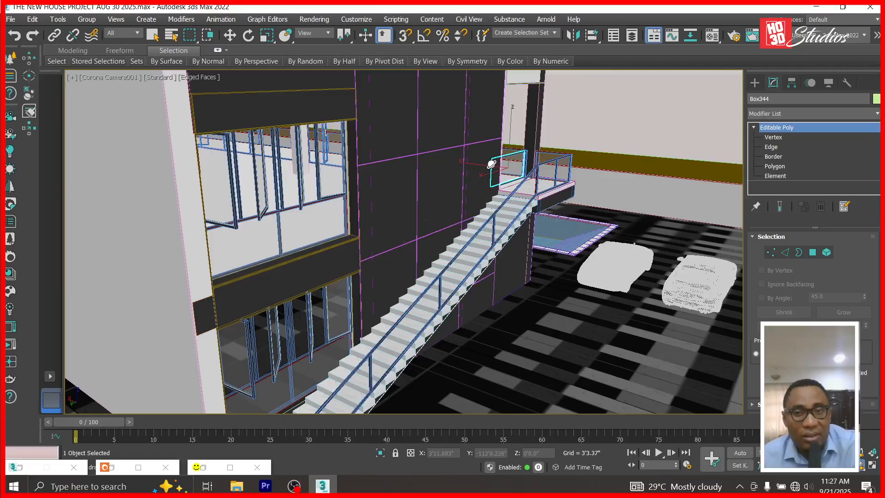
key("ctrl+z")
key("ctrl+z")
left_click_drag(520, 166, 433, 176)
key("ctrl+z")
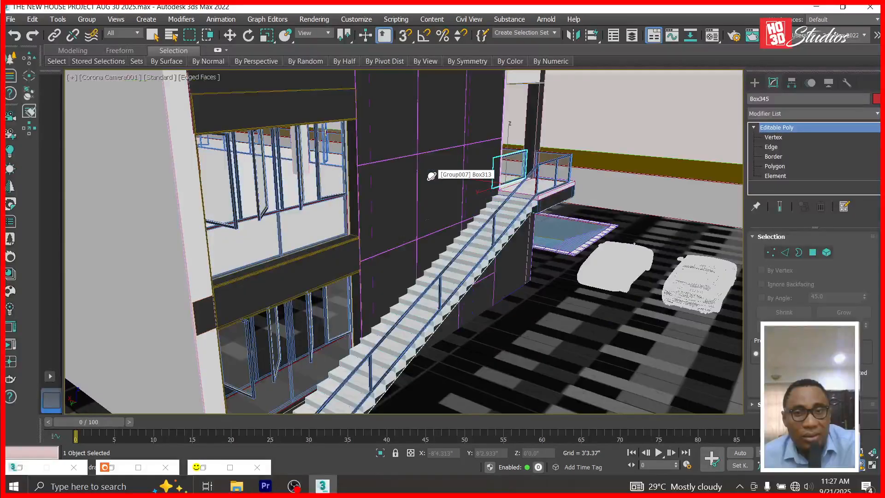
key("ctrl+z")
left_click_drag(499, 178, 411, 180)
key("ctrl+z")
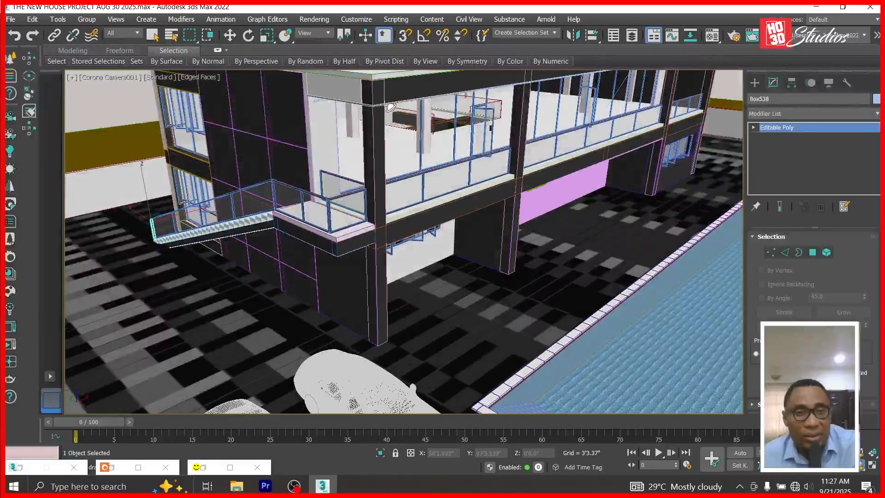
Delete the glass panel on the balcony.
left_click(229, 36)
left_click(362, 180)
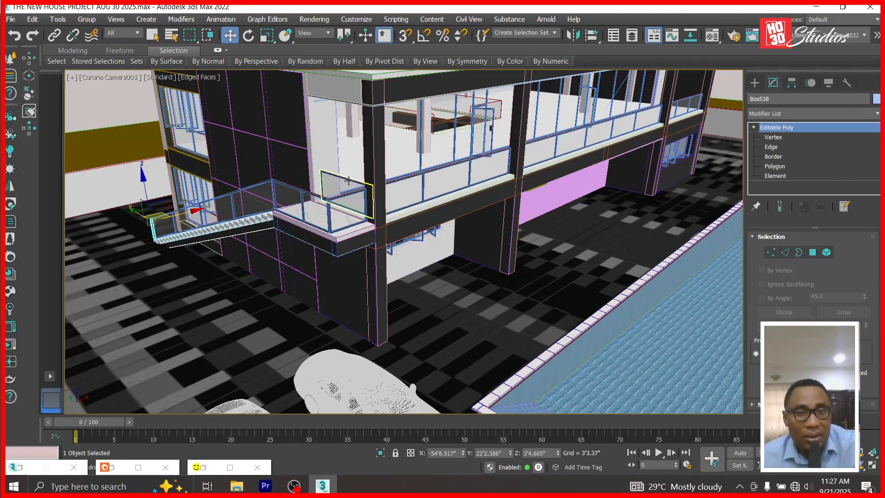
key("Delete")
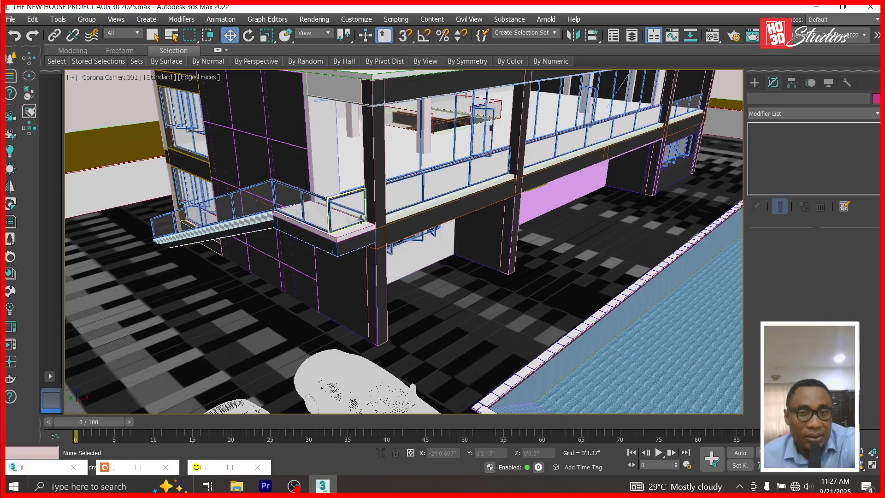
Orbit the camera around the house and delete a balcony railing piece.
left_click(861, 465)
left_click_drag(397, 242, 411, 257)
left_click(230, 35)
left_click(374, 256)
key("Delete")
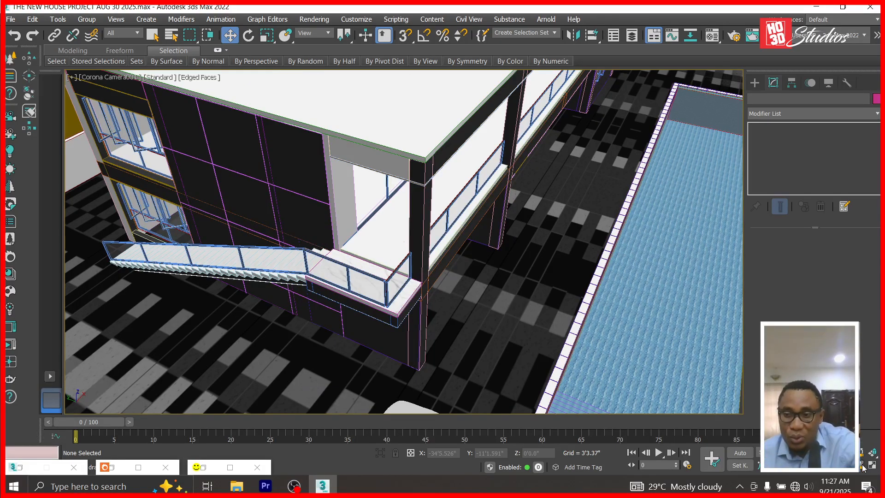
Select the pool water, orbit from the corner to the front of the house, then switch to OBS.
left_click(687, 295)
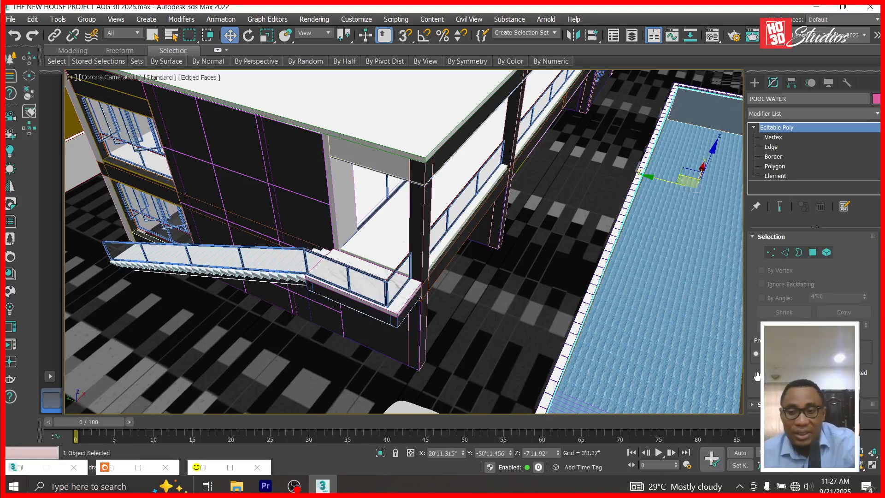
left_click(862, 464)
left_click_drag(617, 190, 572, 170)
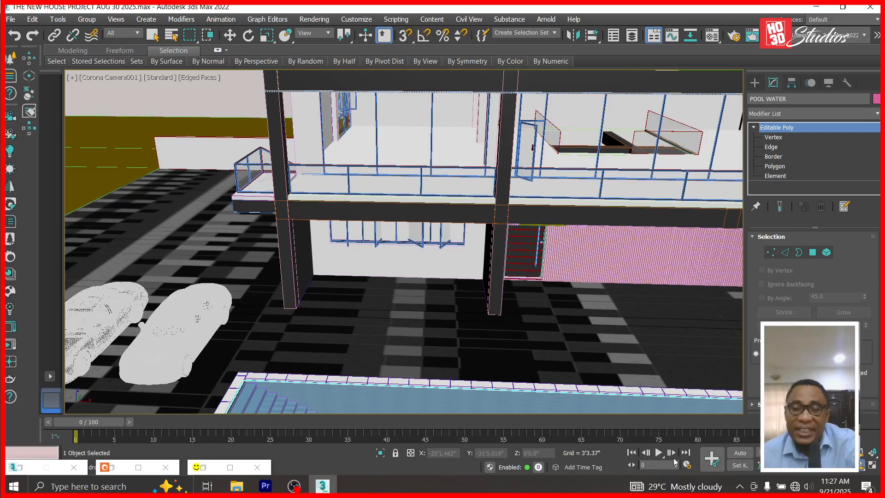
left_click_drag(554, 255, 282, 253)
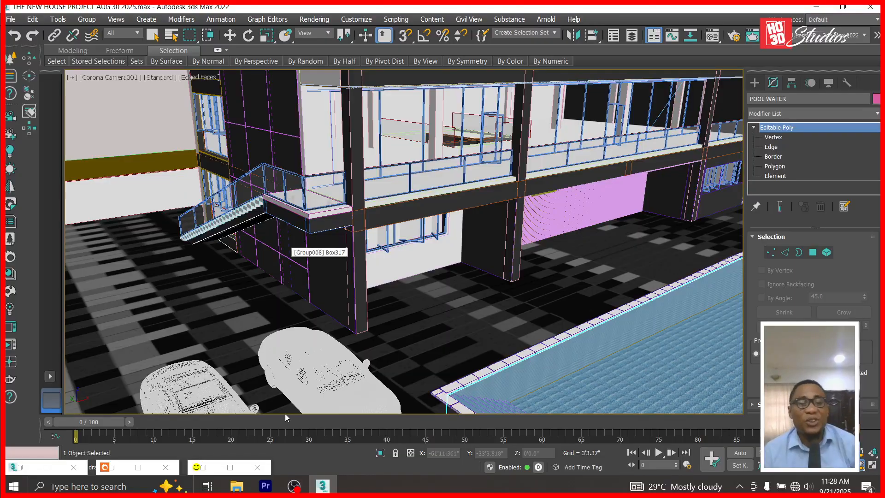
left_click(294, 486)
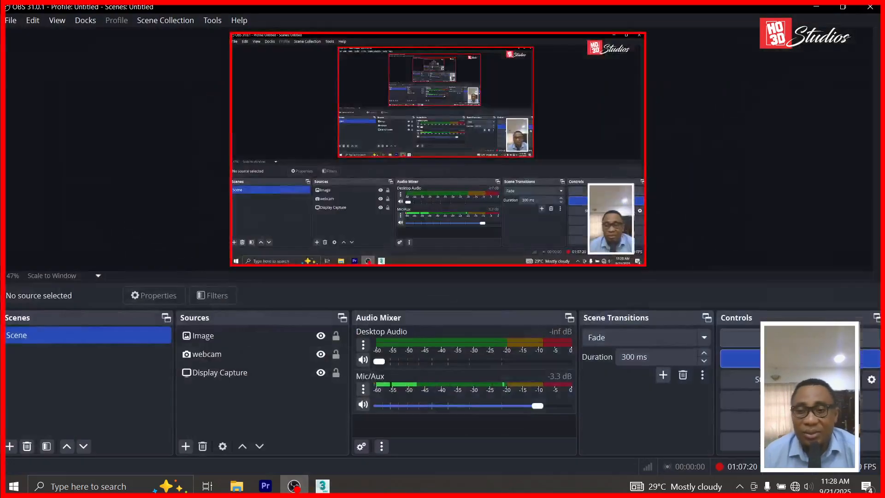